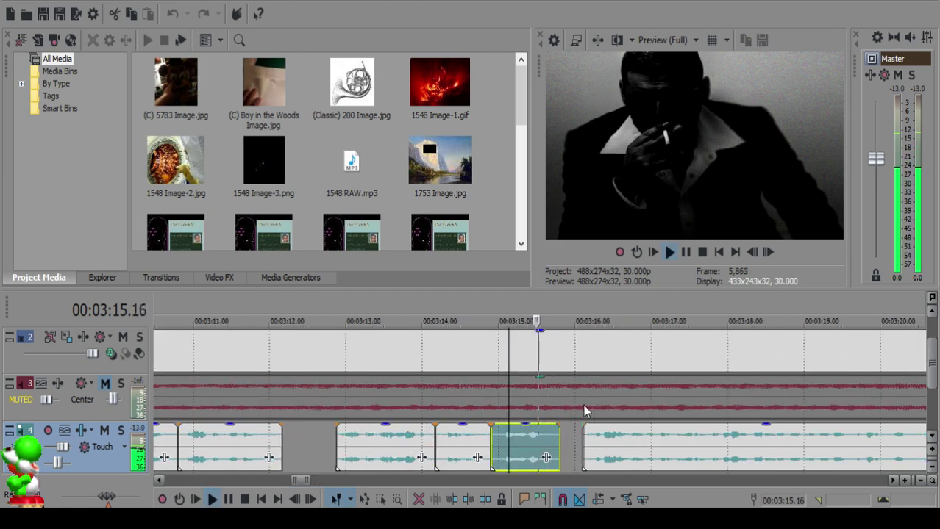
Step: Add a fade-out of about three frames to the end of the narration clip ending near 00:03:15.24, and replay it
key("space")
key("Return")
left_click_drag(560, 424, 552, 425)
left_click(471, 467)
key("space")
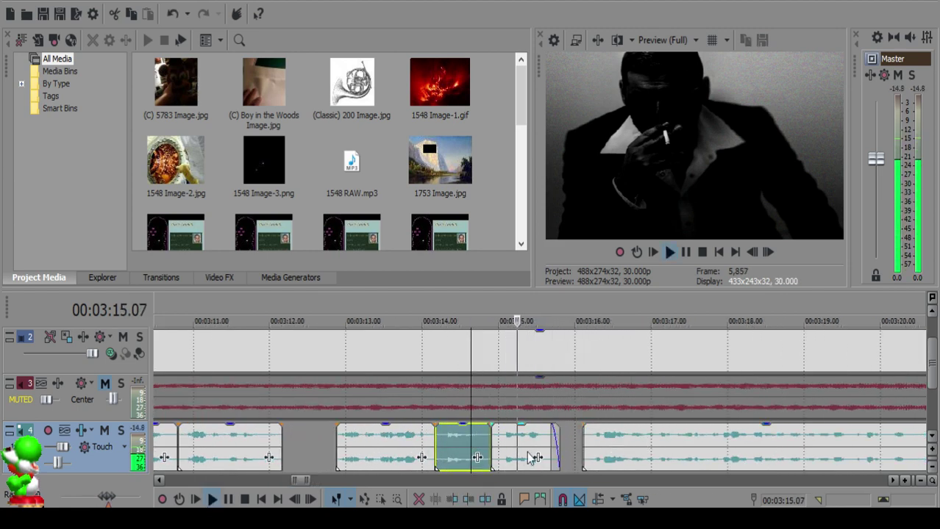
scroll(591, 446, "up", 1)
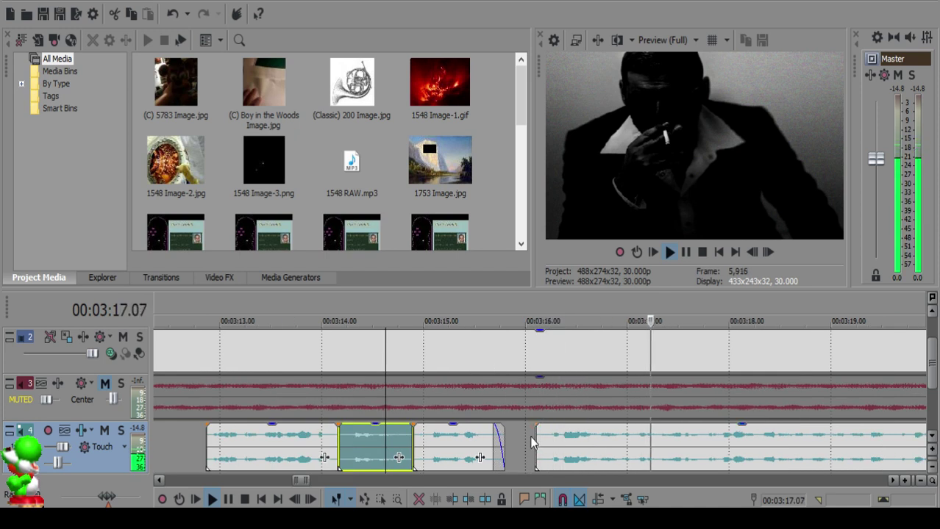
Step: Shift the narration clip following the faded one a frame earlier to start at 00:03:16.02, and play its opening
left_click(531, 442)
key("space")
scroll(543, 440, "up", 2)
left_click(516, 439)
scroll(517, 439, "down", 1)
left_click(611, 442)
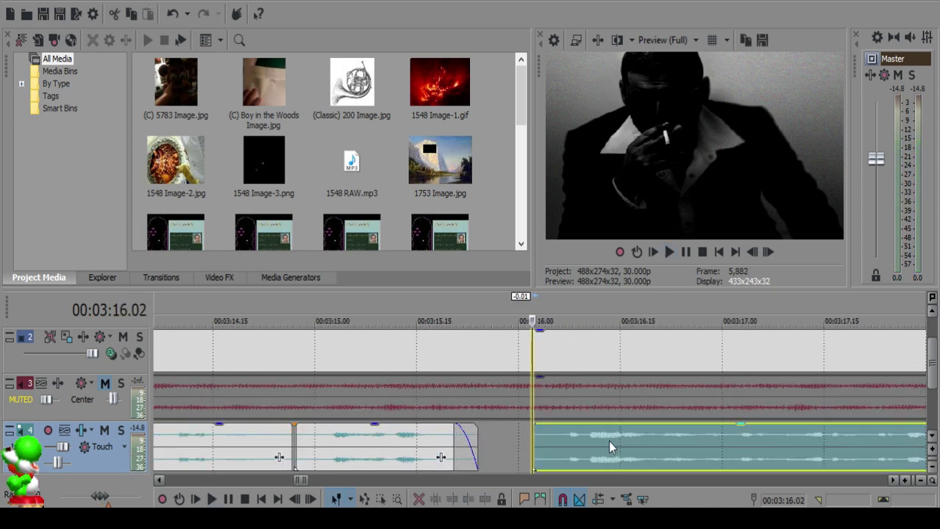
key("space")
key("space")
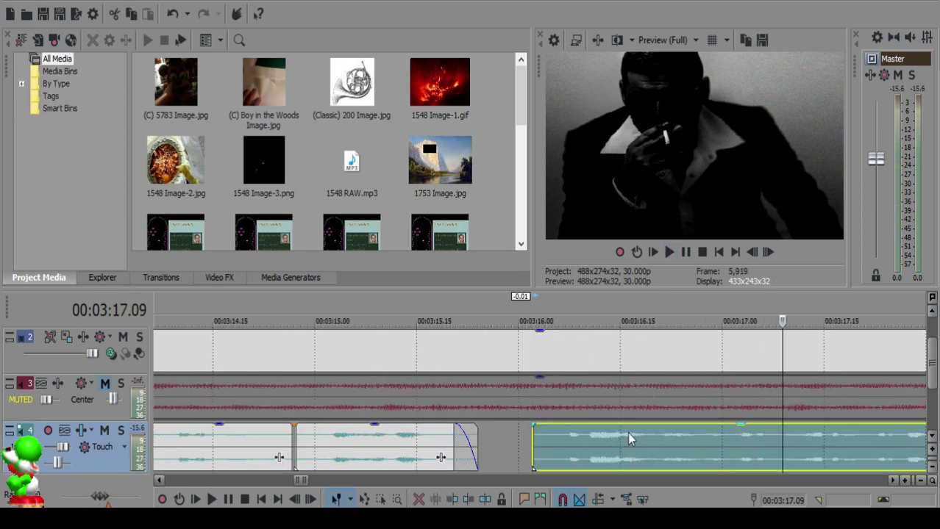
Step: Play the narration to the end of the phrase and split the clip at about 00:03:20.13
scroll(625, 433, "down", 3)
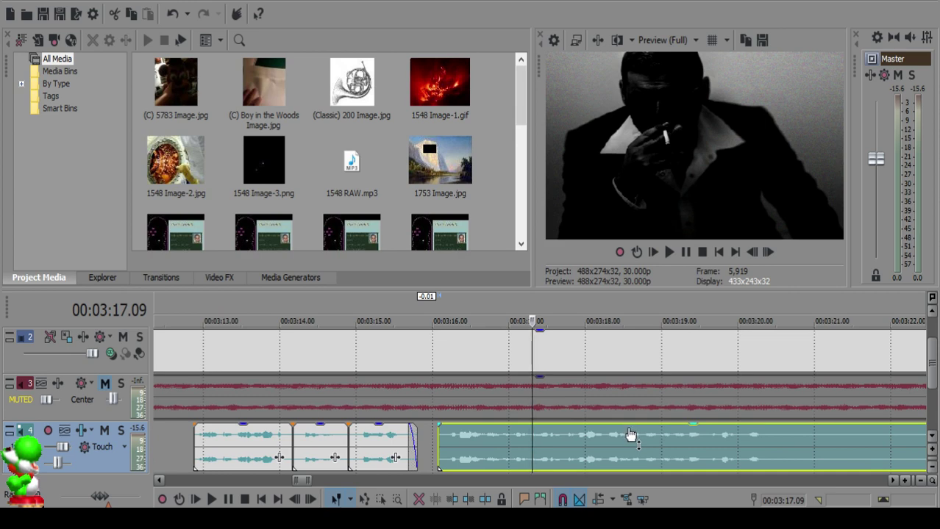
scroll(619, 432, "down", 5)
key("space")
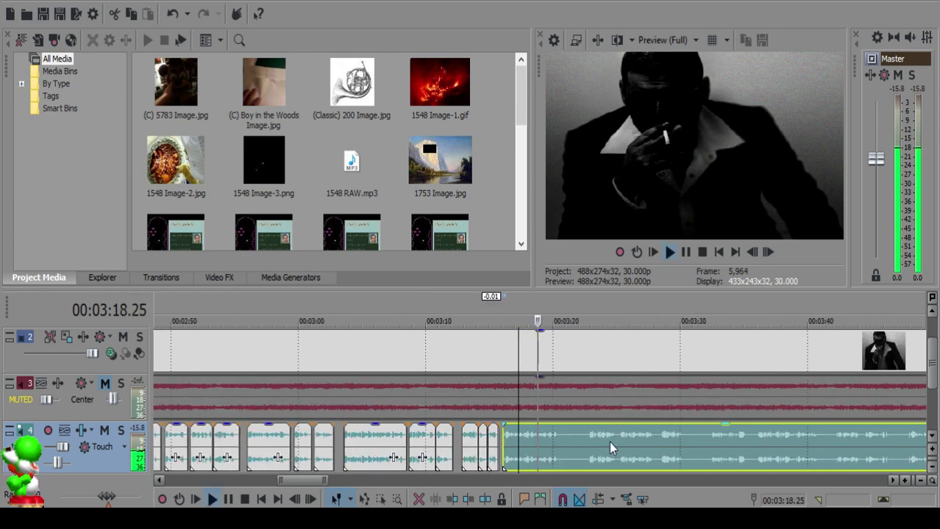
scroll(586, 446, "up", 6)
scroll(585, 445, "up", 1)
left_click(552, 439)
key("space")
key("space")
left_click(556, 440)
key("space")
key("s")
Step: Split the narration at the start of the next phrase, about 00:03:25.06, and delete the silent piece before it
scroll(556, 438, "down", 5)
key("space")
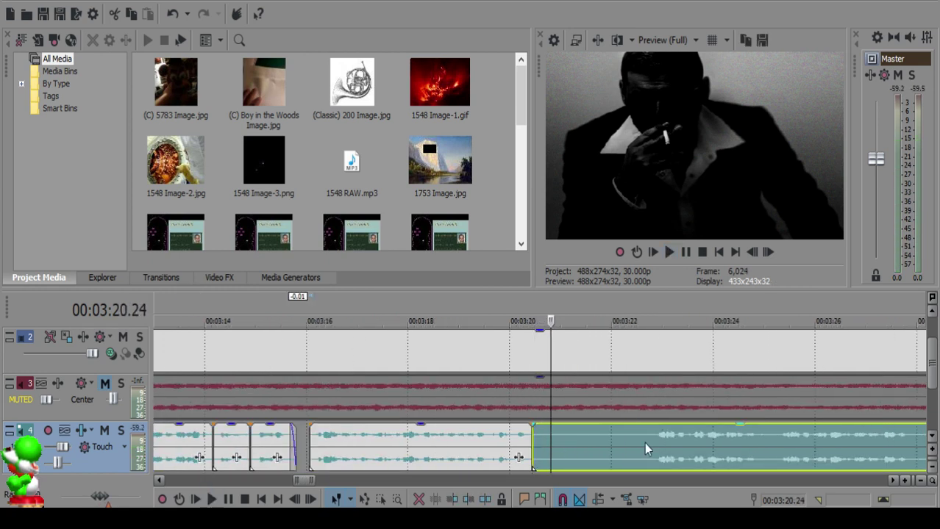
scroll(699, 454, "down", 2)
left_click(634, 447)
left_click(550, 437)
key("space")
key("space")
key("s")
left_click(451, 433)
key("Delete")
Step: Move the remaining narration earlier to start at about 00:03:21.03, checking the pause by playing across the gap
left_click_drag(598, 436, 503, 436)
left_click(408, 445)
key("space")
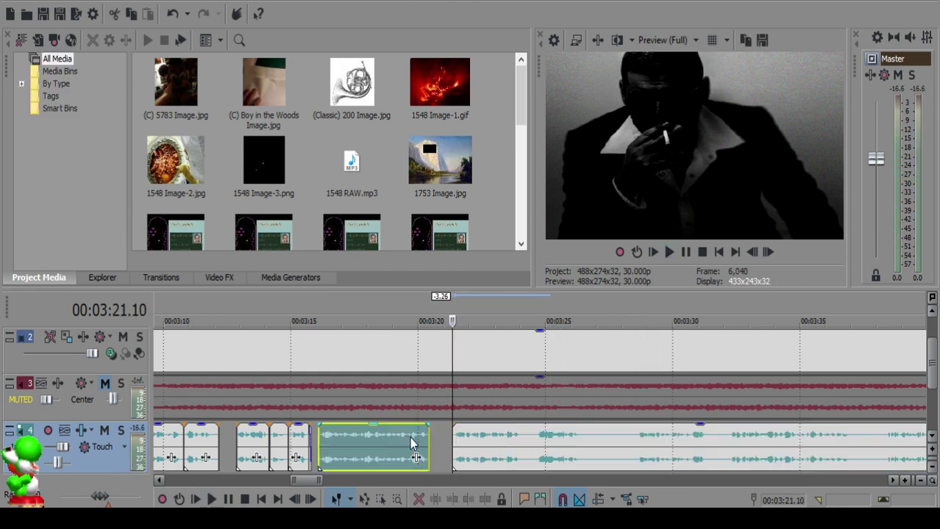
scroll(537, 436, "up", 3)
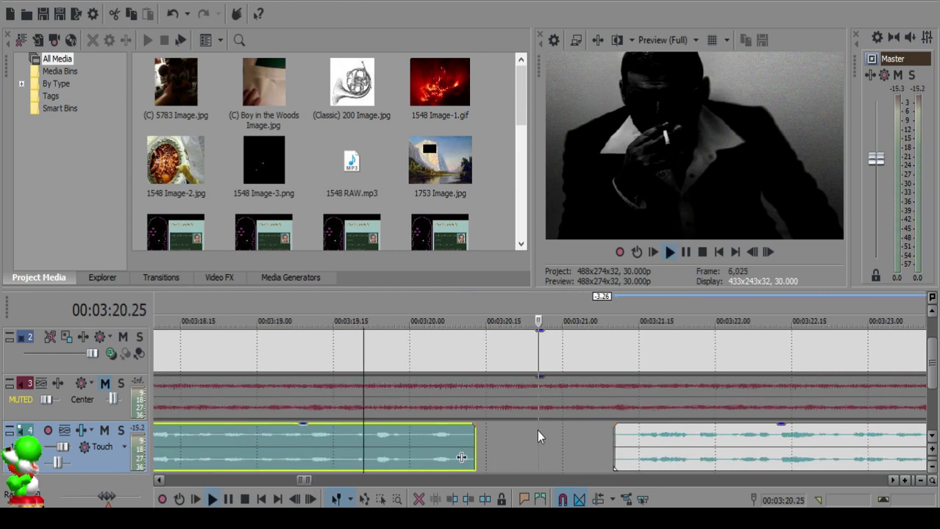
key("Return")
left_click(589, 434)
left_click_drag(635, 436, 597, 444)
left_click(576, 435)
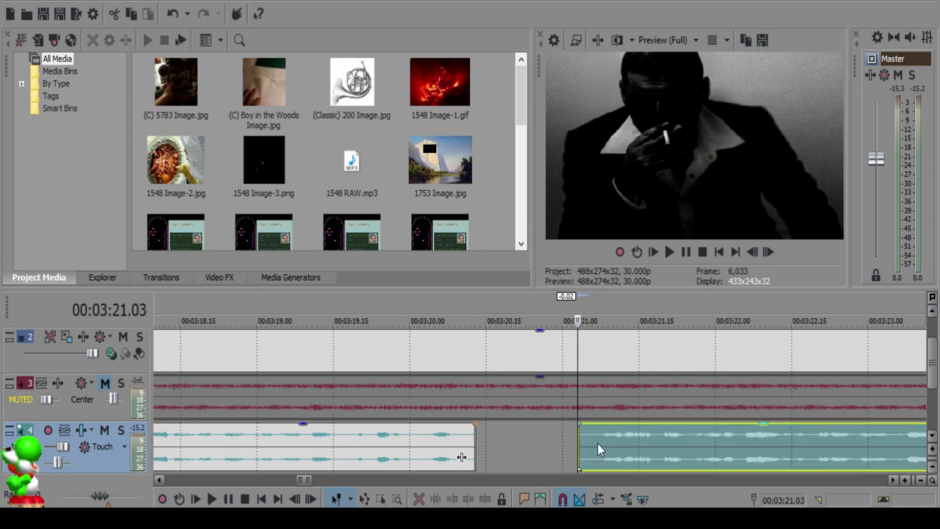
Step: Play across the new gap and split the narration at the phrase end, about 00:03:23.28
left_click(376, 436)
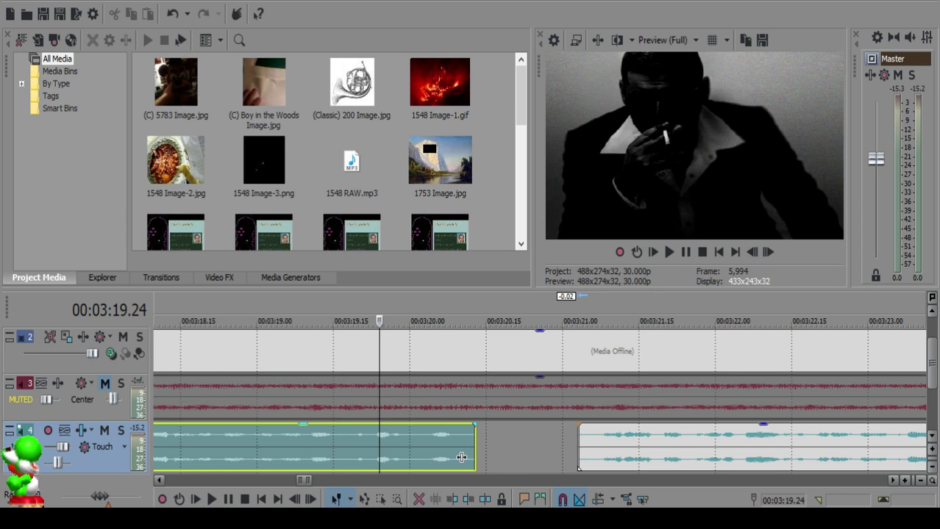
left_click(356, 444)
key("space")
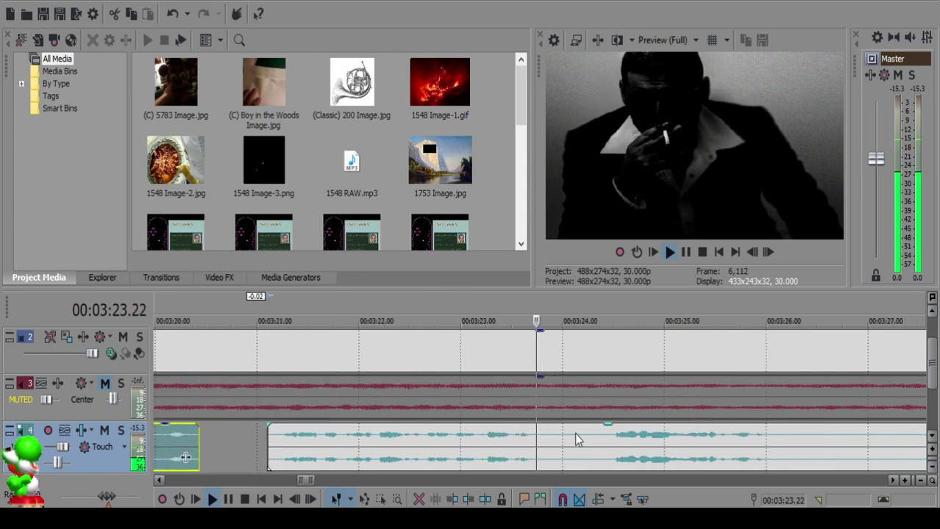
left_click(551, 439)
key("space")
key("space")
key("space")
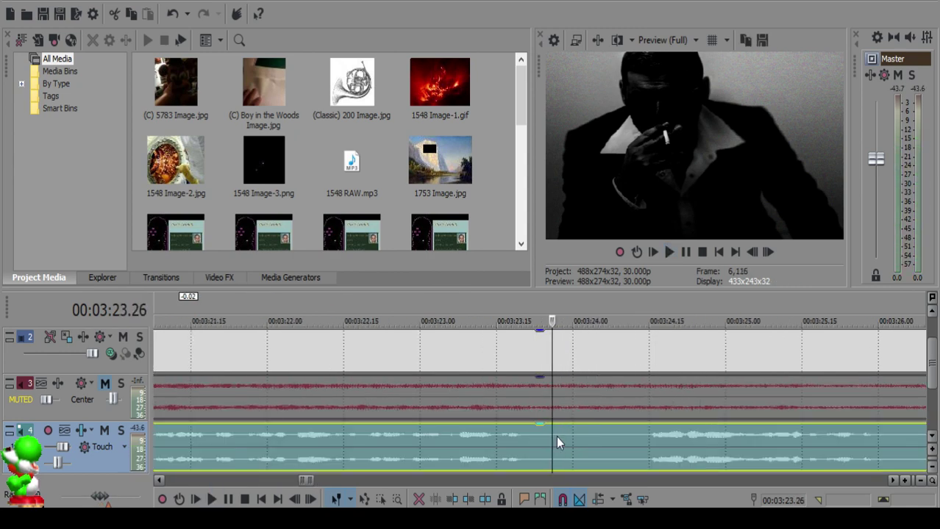
left_click(563, 437)
key("s")
Step: Cut out the silence between 00:03:23.28 and about 00:03:24.11, and butt the remaining narration against the preceding clip
left_click(607, 435)
key("space")
scroll(617, 431, "down", 3)
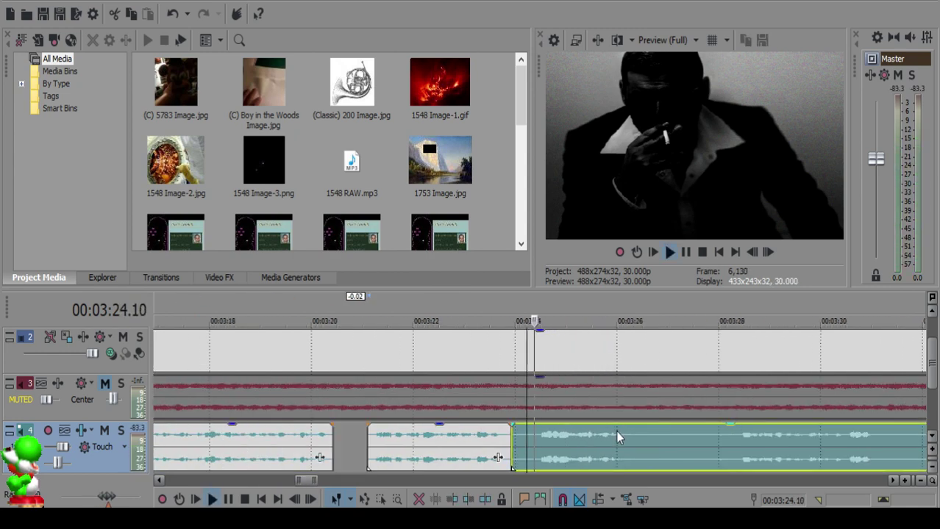
left_click(726, 441)
left_click(532, 443)
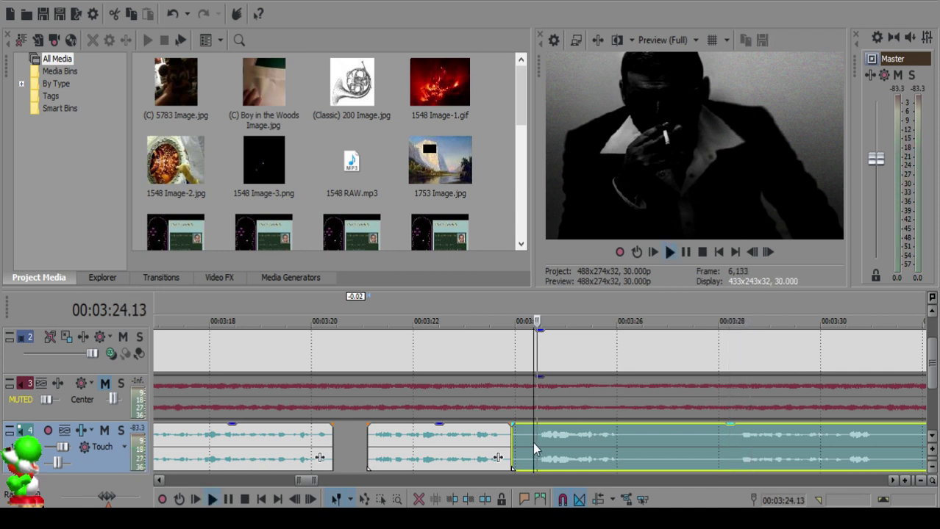
key("s")
left_click(520, 441)
key("Delete")
left_click_drag(551, 441, 534, 439)
left_click(464, 450)
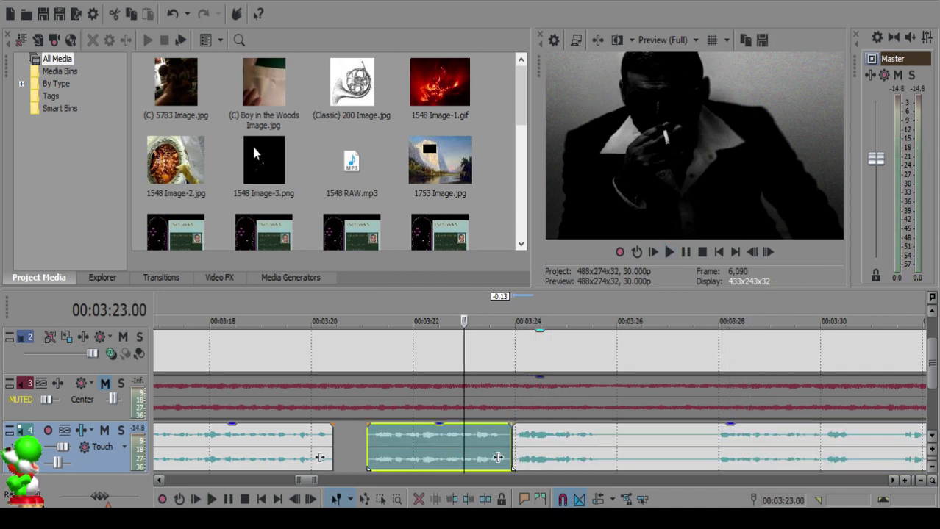
Step: Remove (C) Boy in the Woods Image.jpg, (Classic) 200 Image.jpg and 1753 Image.jpg from the project media
left_click(260, 97)
key("Delete")
key("Delete")
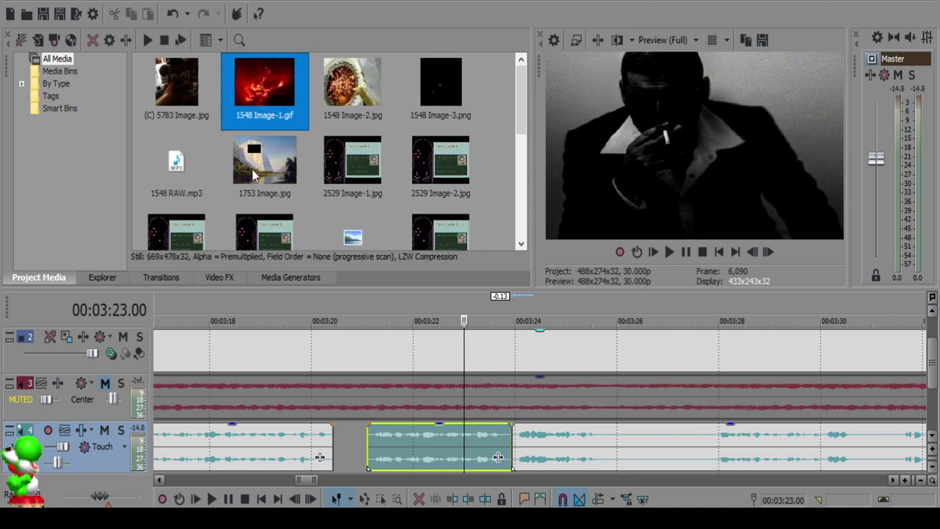
left_click(253, 174)
key("Delete")
Step: Look through the remaining project media and remove (C) 5783 Image.jpg
scroll(359, 215, "down", 1)
scroll(358, 215, "down", 2)
scroll(358, 215, "up", 2)
scroll(358, 215, "up", 2)
scroll(358, 216, "down", 2)
scroll(358, 215, "up", 2)
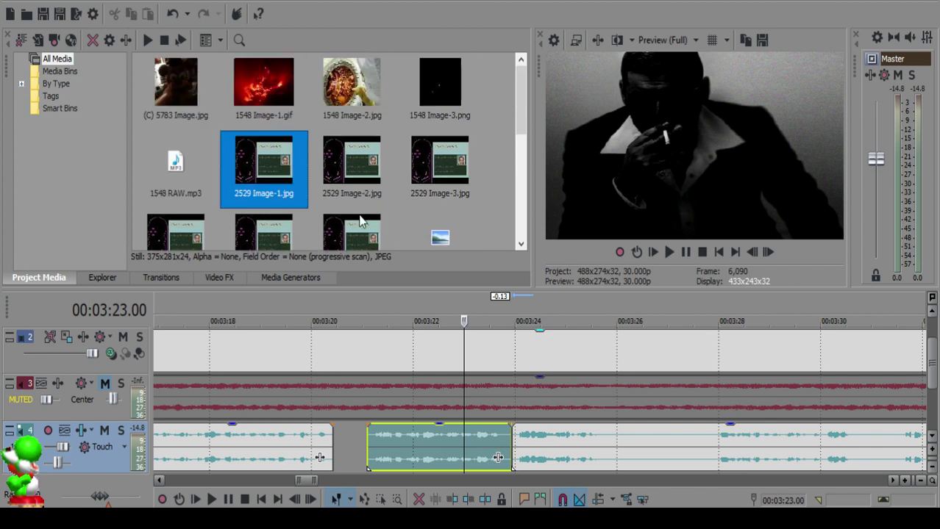
left_click(147, 80)
key("Delete")
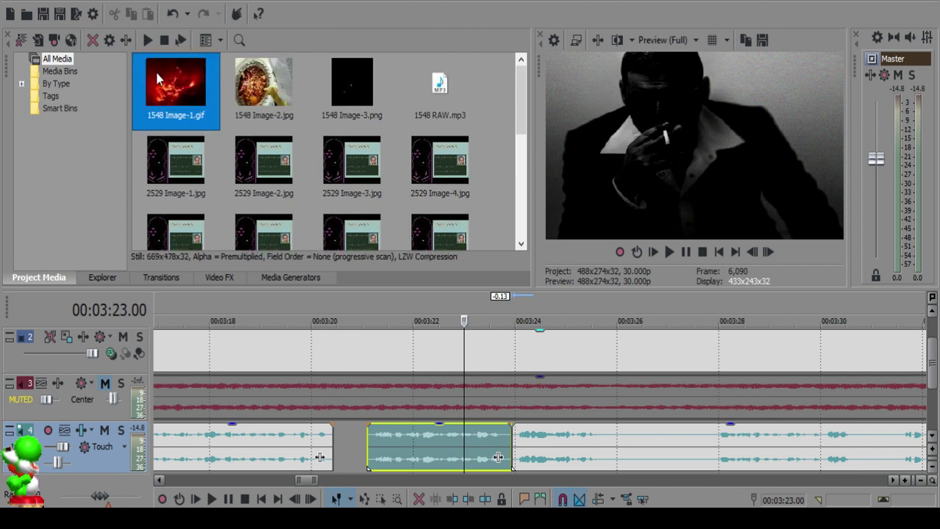
Step: Play the narration across the last join and split it after the phrase at 00:03:25.27
left_click(448, 438)
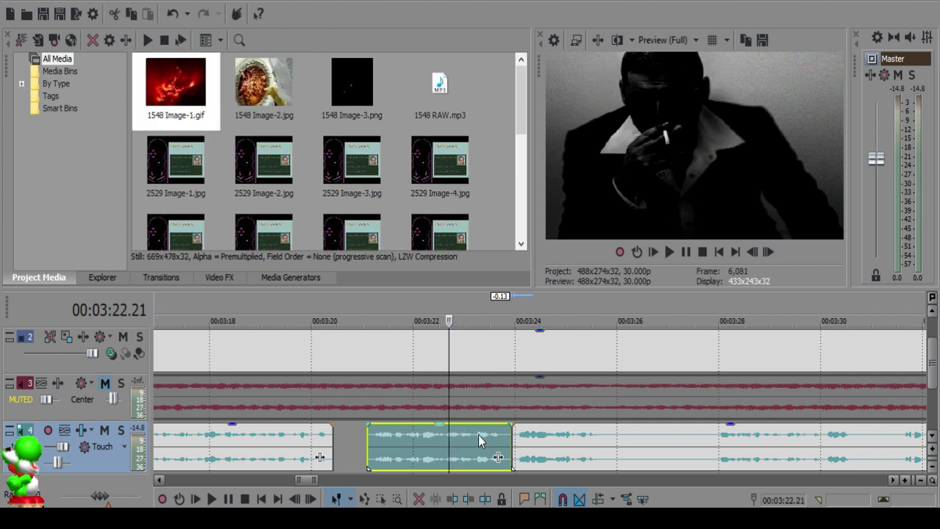
key("space")
scroll(621, 431, "up", 3)
scroll(622, 430, "down", 3)
scroll(553, 445, "up", 5)
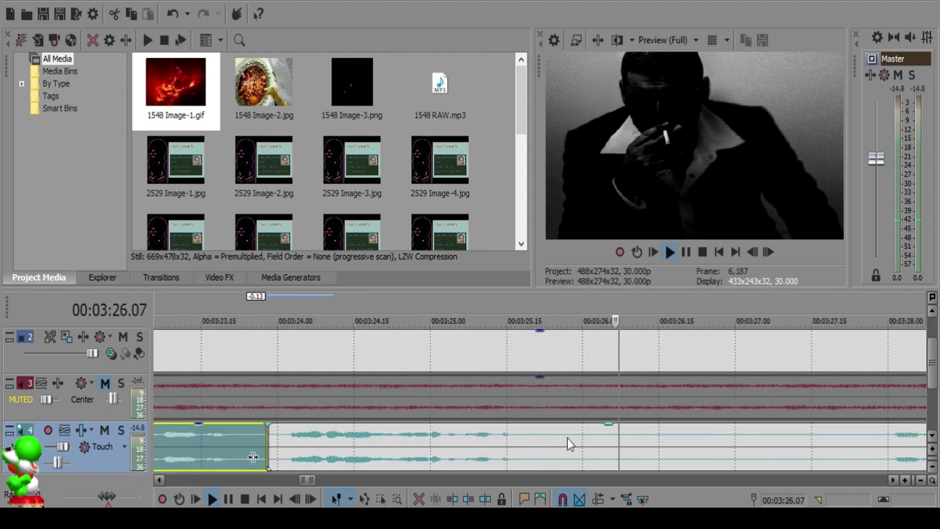
left_click(567, 440)
key("space")
key("s")
Step: Split the narration where speech resumes at about 00:03:28 and delete the silent piece before it
scroll(566, 445, "down", 5)
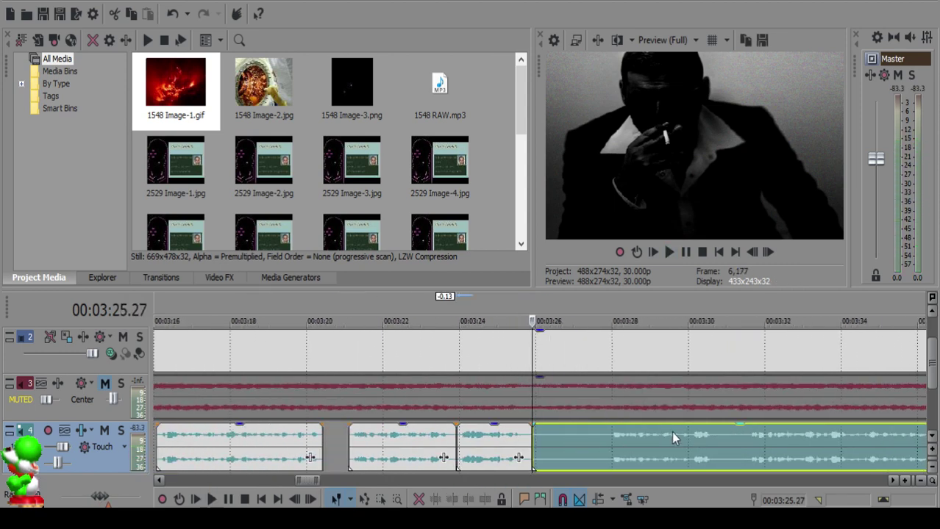
left_click(672, 432)
key("space")
left_click(747, 439)
left_click(609, 433)
key("space")
key("s")
left_click(537, 441)
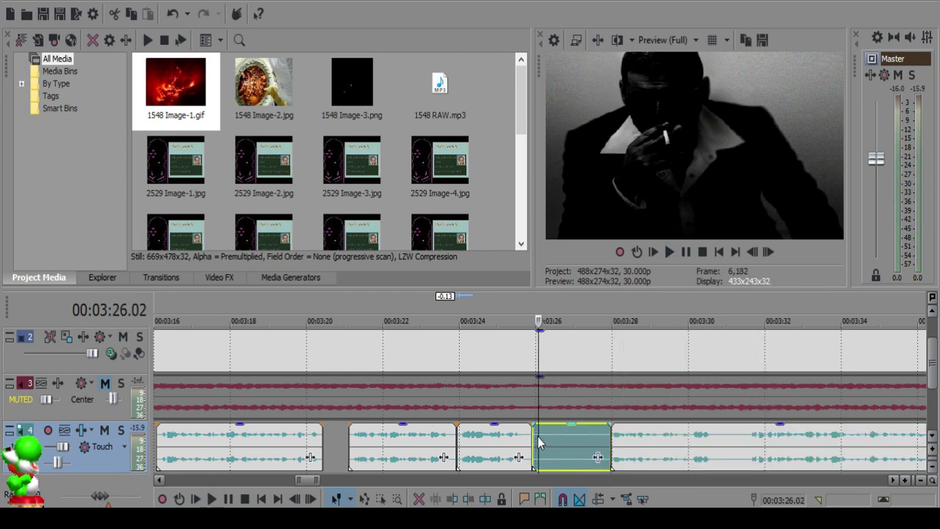
scroll(538, 438, "up", 2)
key("Delete")
Step: Move the remaining narration earlier to start at about 00:03:26.02, and play across the gap
left_click_drag(662, 451, 546, 435)
left_click(513, 444)
key("space")
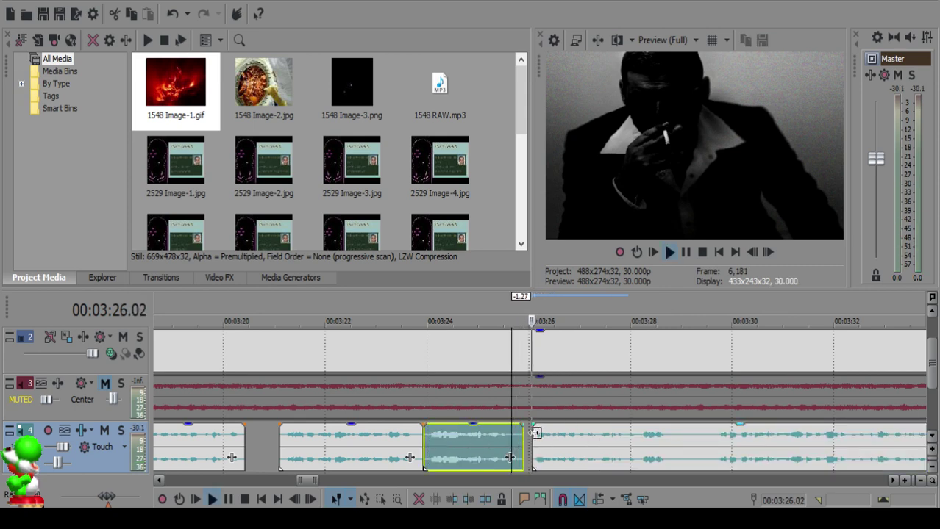
scroll(532, 434, "up", 2)
key("space")
Step: Nudge the remaining narration one frame later to about 00:03:26.03, and replay the transition from the preceding clip
left_click(504, 434)
left_click(340, 478)
key("space")
key("space")
scroll(441, 453, "down", 3)
left_click(473, 444)
key("space")
scroll(533, 442, "up", 1)
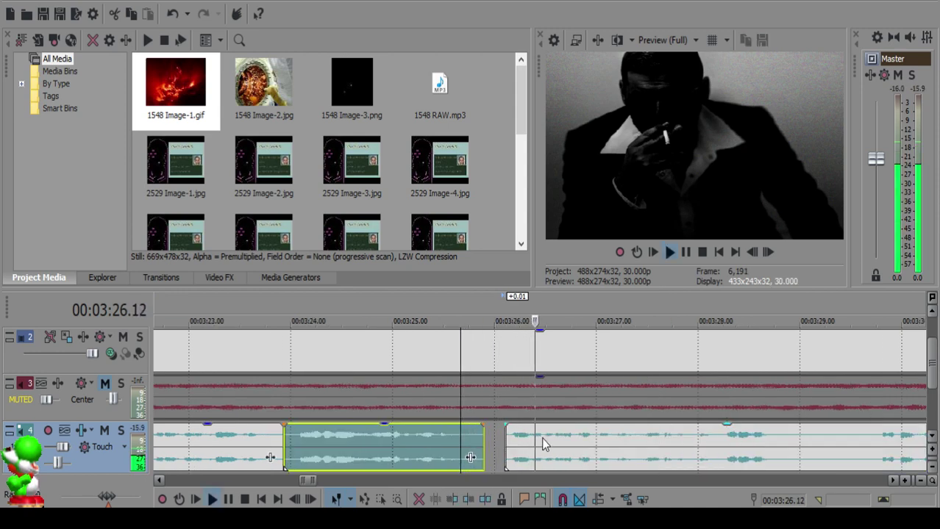
scroll(540, 444, "up", 1)
scroll(575, 444, "down", 3)
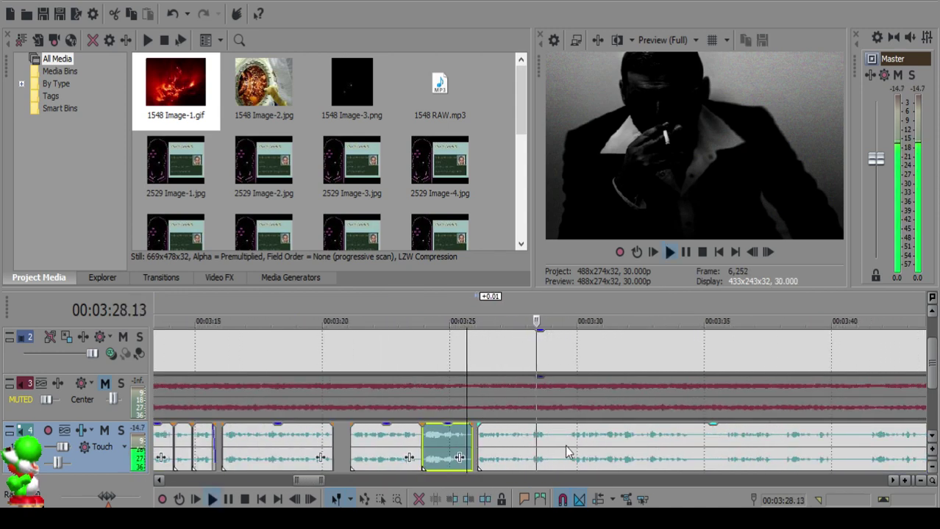
Step: Find the end of the current phrase and split the narration at about 00:03:28.27
scroll(566, 451, "up", 3)
left_click(577, 436)
left_click(494, 443)
left_click(467, 443)
left_click_drag(470, 441, 475, 440)
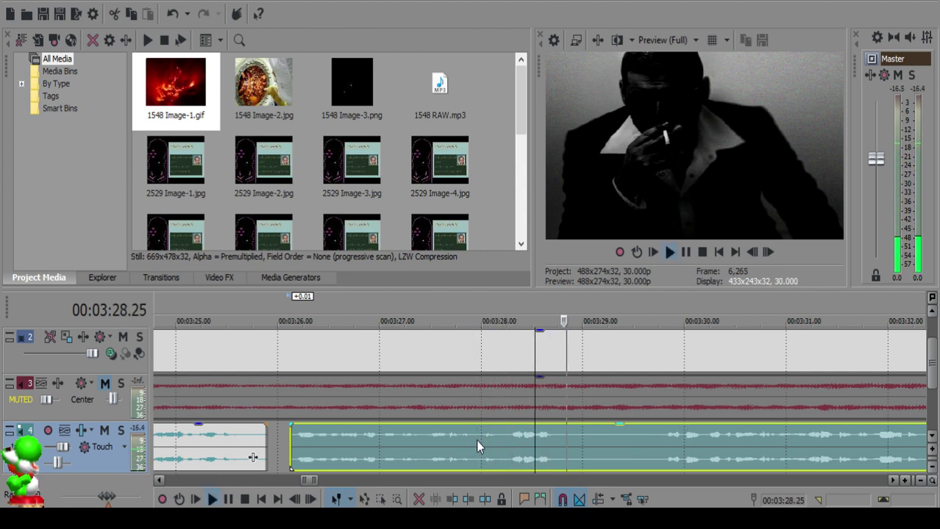
left_click(573, 443)
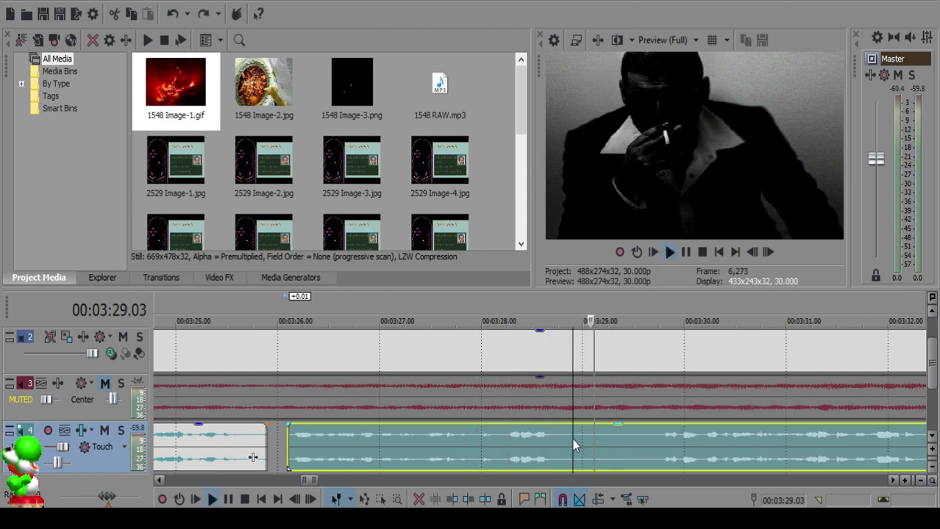
key("space")
key("s")
Step: Split the narration just before the next phrase, at about 00:03:29.21, and delete the silent piece before it
left_click(661, 447)
key("space")
scroll(670, 449, "down", 1)
left_click(733, 448)
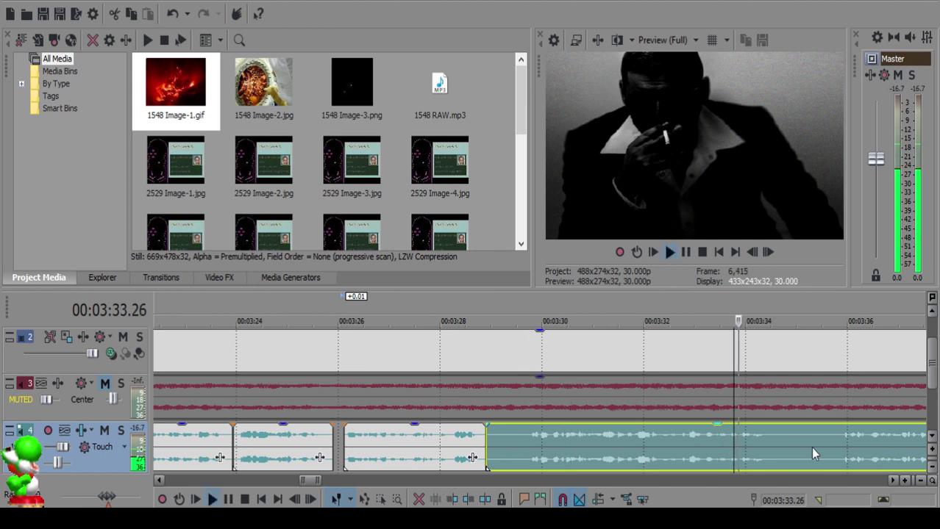
left_click(527, 444)
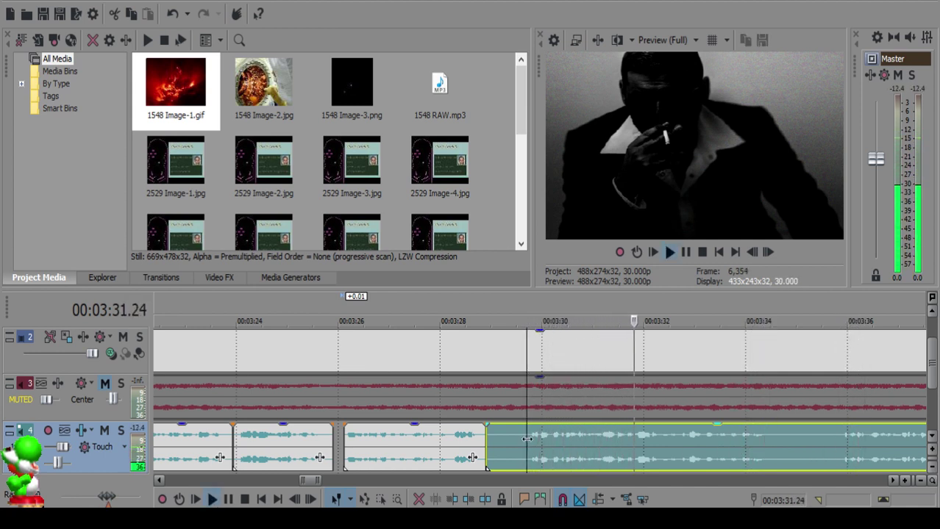
key("space")
key("s")
left_click(502, 439)
left_click(500, 432)
key("Delete")
Step: Move the remaining narration 16 frames earlier to start at about 00:03:29.05, and play from the preceding clip
left_click_drag(549, 439, 524, 437)
left_click(459, 442)
key("space")
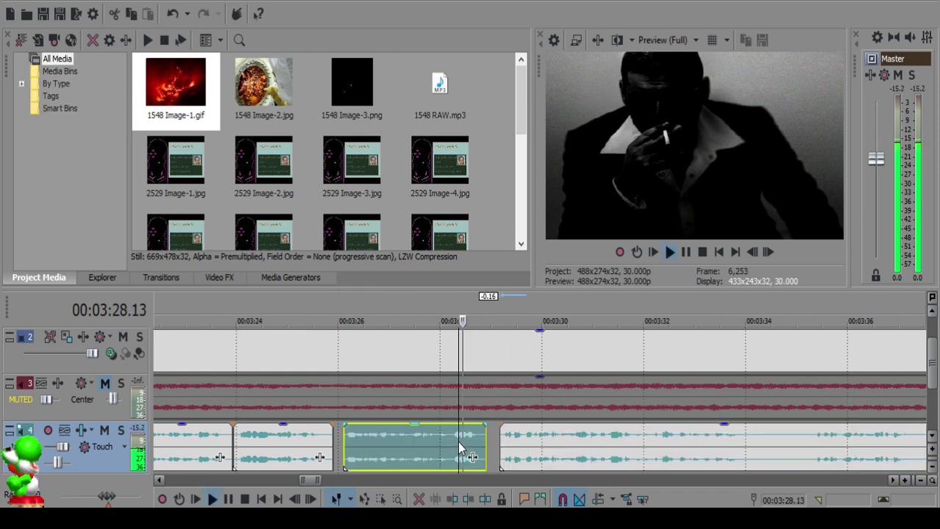
Step: Add a fade-out of about eight frames to the end of the narration clip ending near 00:03:28.27
scroll(491, 441, "up", 2)
key("Return")
left_click_drag(470, 425, 416, 430)
left_click(373, 439)
Step: Shift the following narration one frame earlier to 00:03:29.04, and play through the faded transition into it
left_click(519, 437)
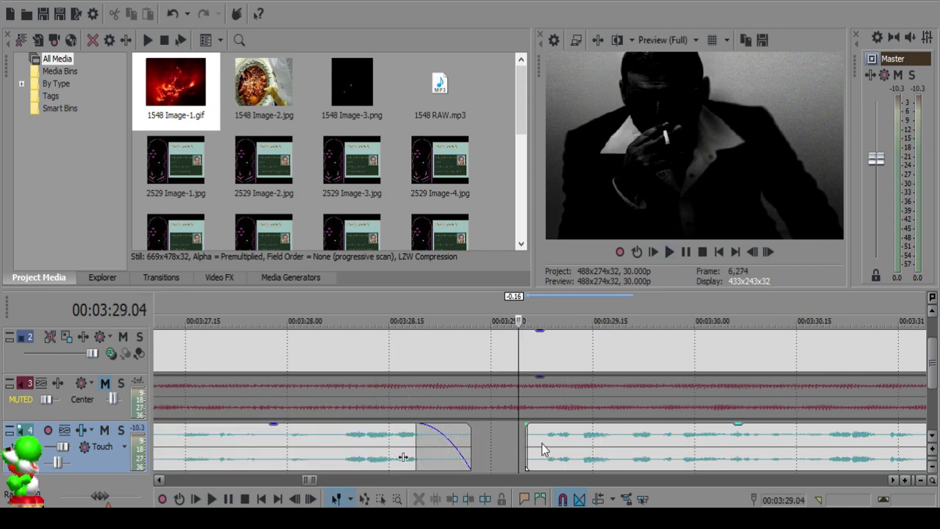
scroll(542, 448, "down", 4)
left_click(480, 447)
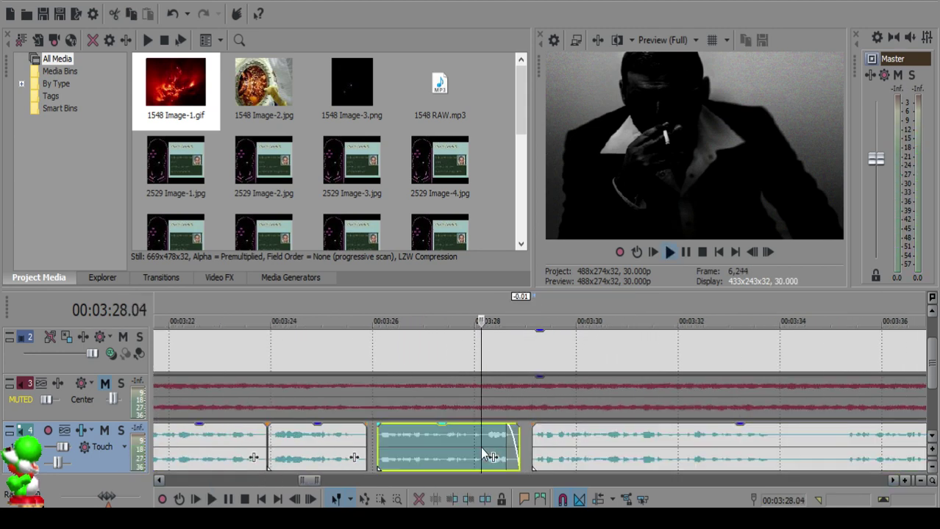
scroll(610, 434, "down", 7)
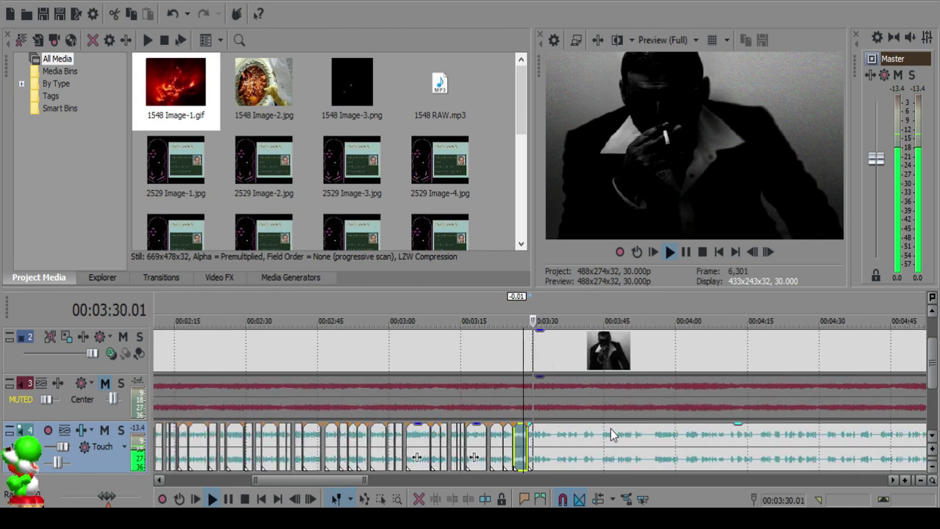
scroll(610, 434, "up", 6)
scroll(518, 437, "down", 5)
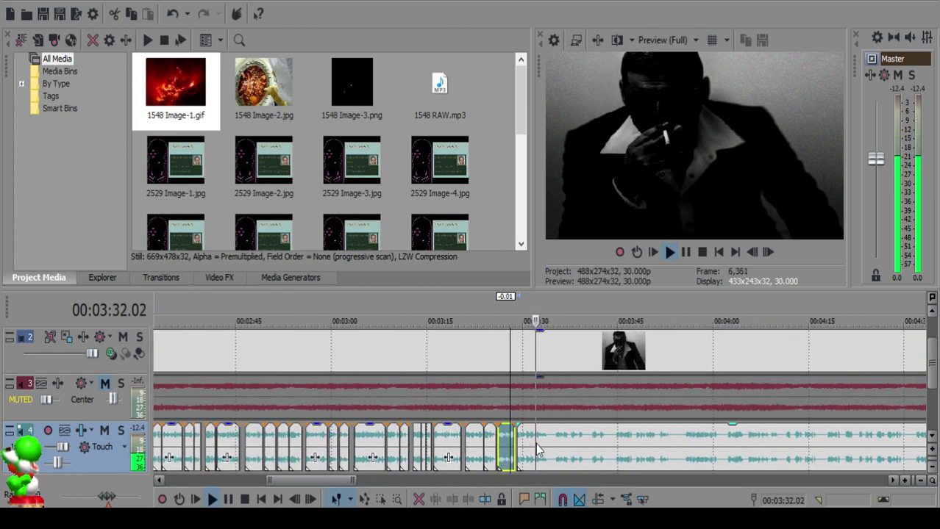
Step: Split the narration on audio track 4 after the spoken phrase, at about 00:03:34.02
scroll(537, 443, "up", 6)
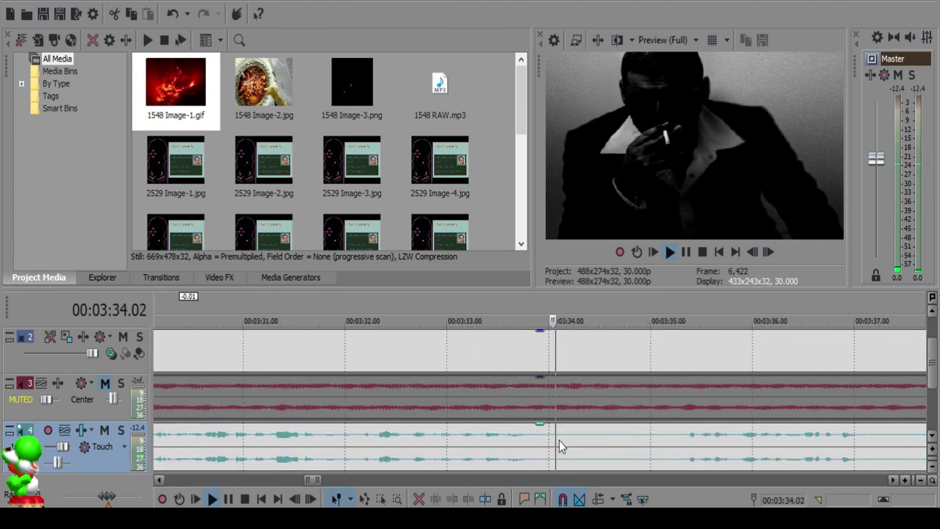
left_click(555, 439)
key("space")
key("s")
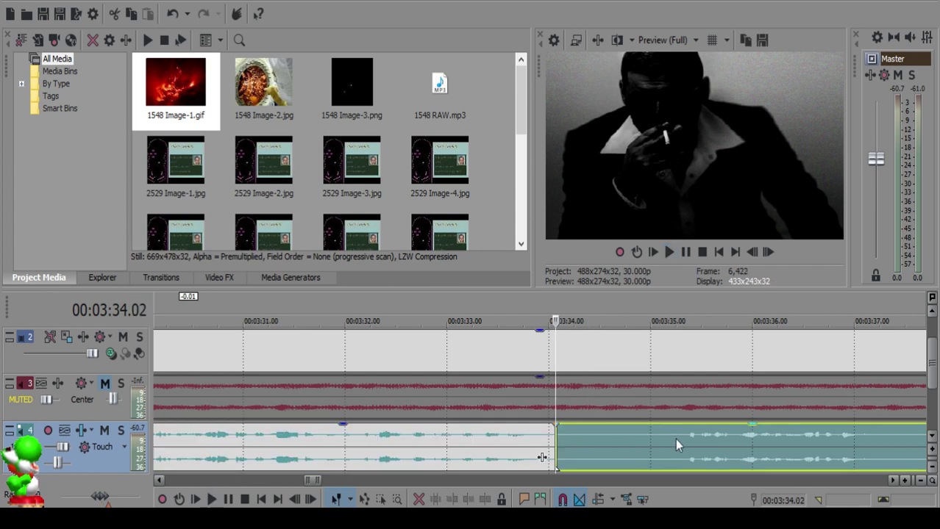
Step: Play on to find the next phrase, split the narration just before it, and delete the piece between the two cuts
key("space")
scroll(671, 445, "down", 2)
left_click(583, 444)
left_click(531, 437)
key("space")
key("s")
left_click(495, 436)
key("Delete")
Step: Move the remaining narration earlier to start at about 00:03:34.09, and play from the preceding clip to check the pause
left_click_drag(573, 448, 537, 447)
left_click(466, 439)
key("space")
scroll(526, 443, "up", 1)
scroll(527, 445, "up", 2)
key("space")
left_click(552, 441)
left_click_drag(600, 444, 590, 444)
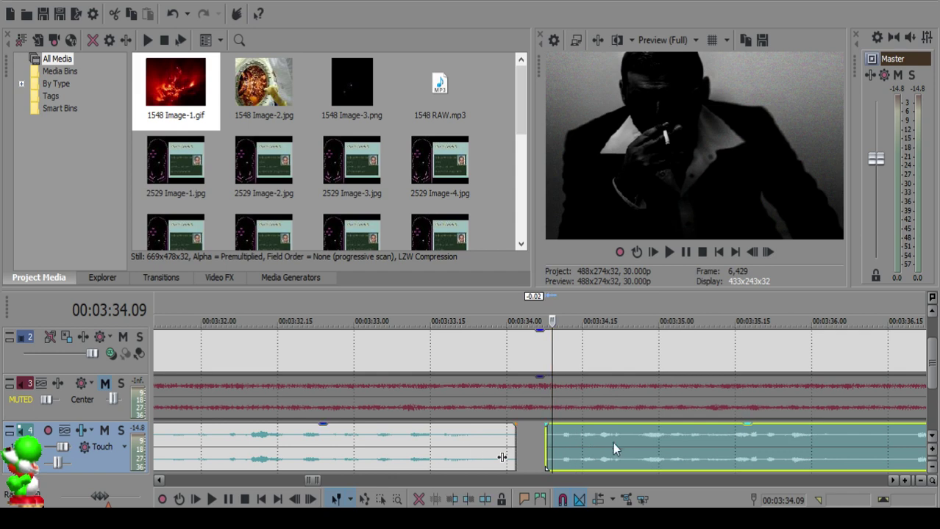
left_click(392, 448)
key("space")
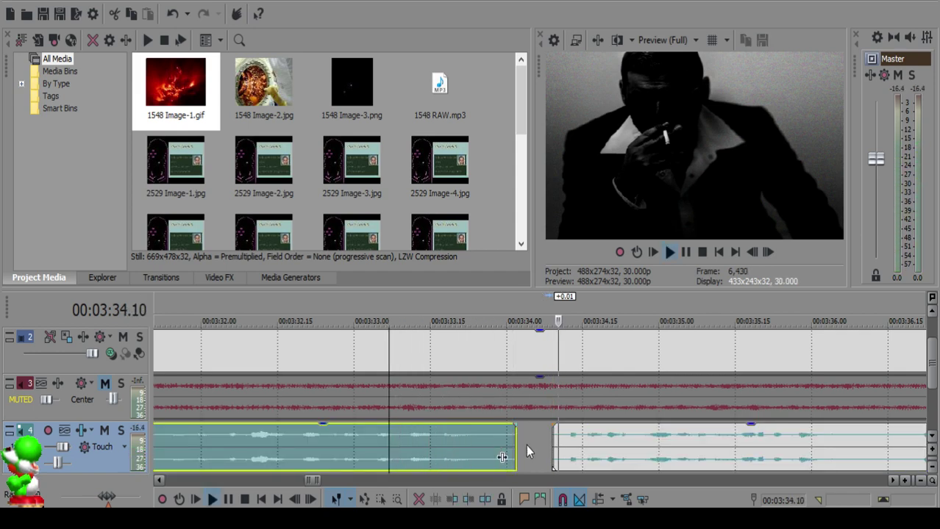
Step: Split the narration after the following phrase, at about 00:03:36.09
scroll(522, 434, "down", 3)
scroll(533, 447, "up", 2)
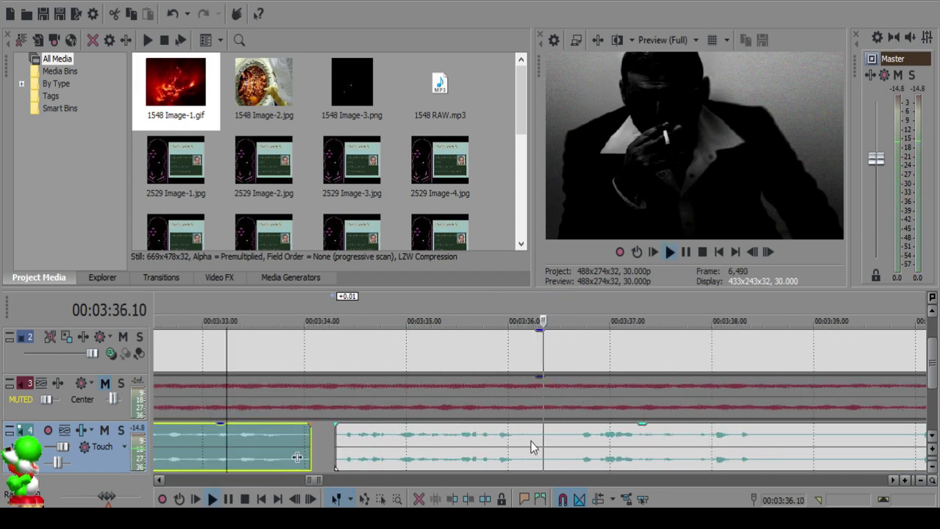
left_click(536, 435)
key("s")
Step: Audition the following speech, split the narration at 00:03:39.28, and delete the section between the two cuts
left_click(705, 450)
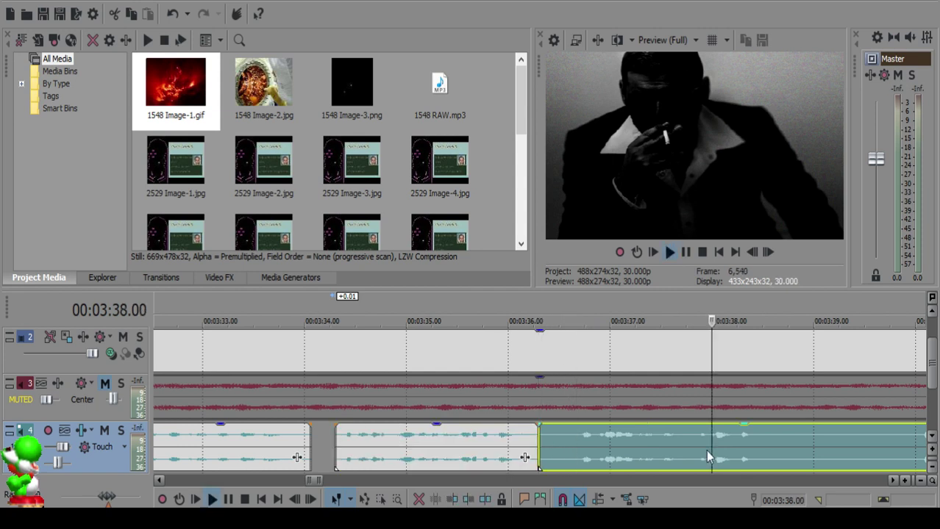
key("space")
scroll(706, 450, "down", 2)
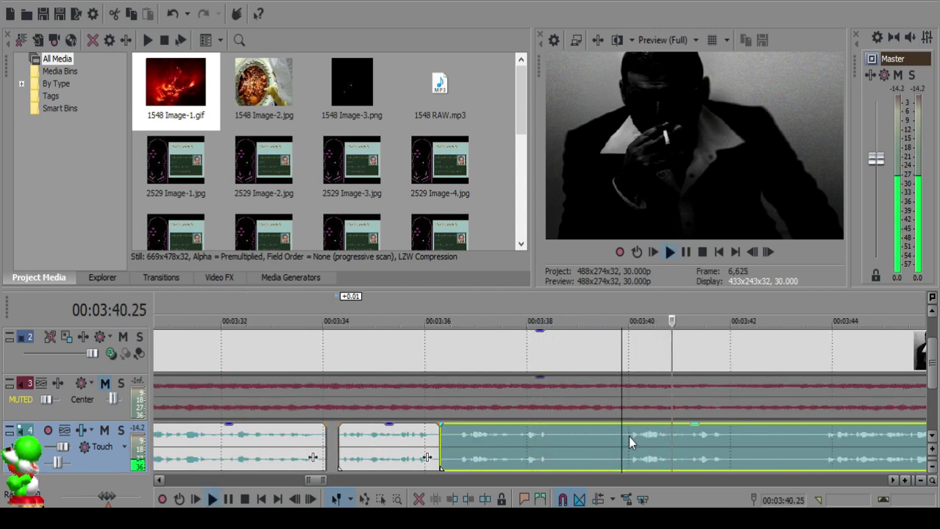
left_click(487, 452)
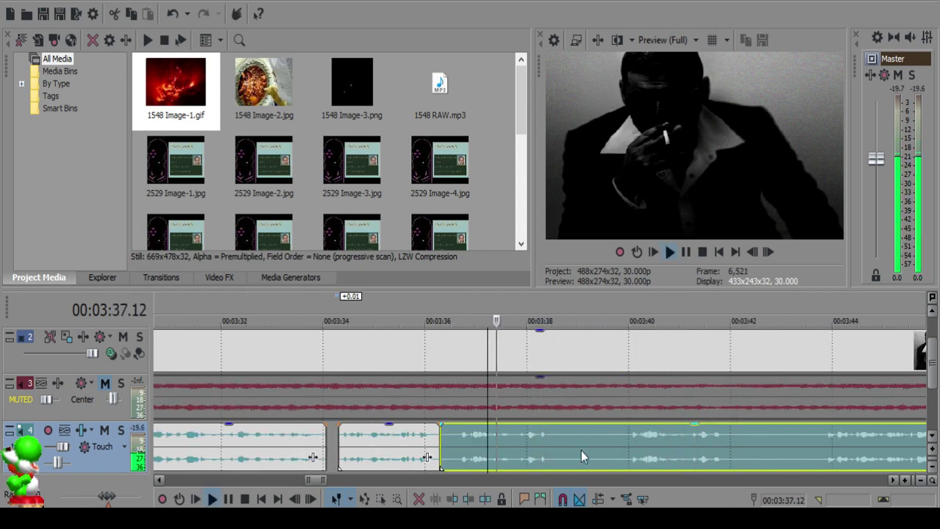
left_click(625, 442)
key("space")
key("s")
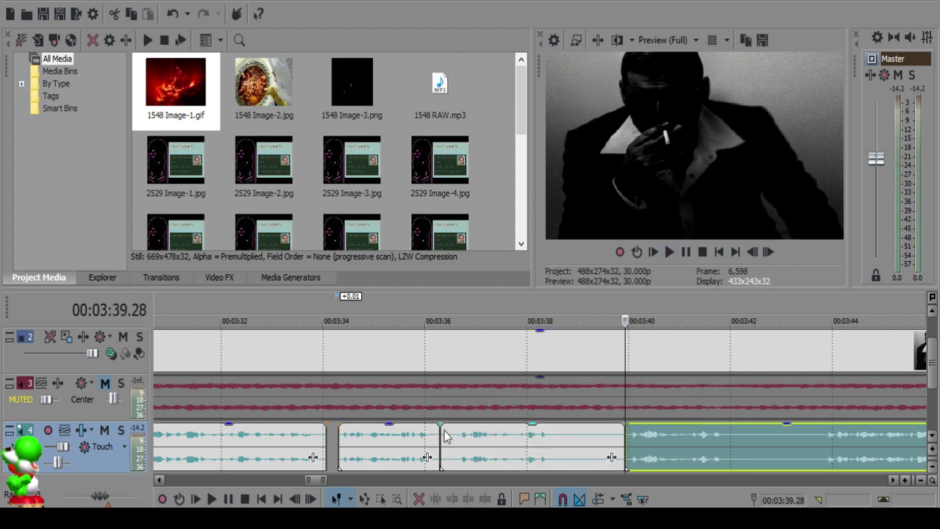
left_click(444, 436)
left_click(447, 432)
key("Delete")
Step: Move the remaining narration 3 seconds 15 frames earlier to start at about 00:03:36.13, and play from the preceding clip
left_click_drag(709, 448, 531, 441)
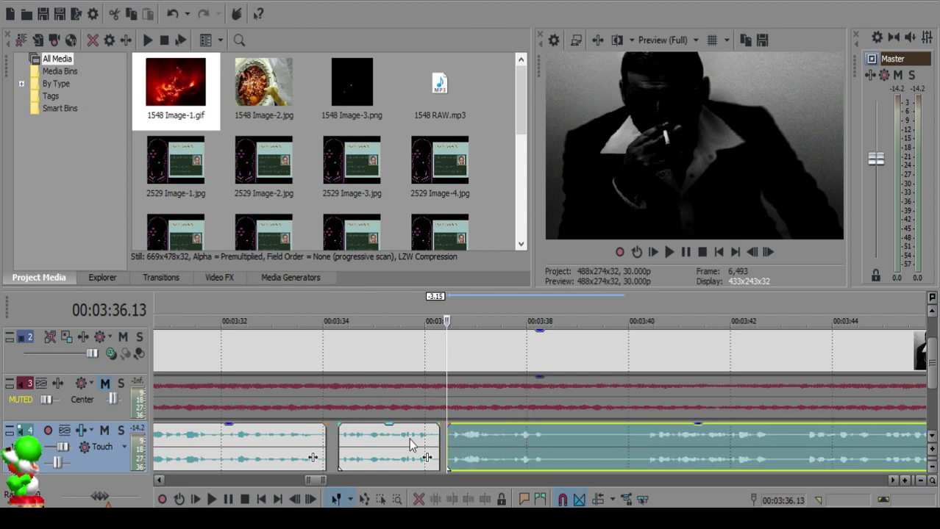
left_click(410, 445)
key("space")
scroll(535, 441, "up", 5)
Step: Shift the following narration earlier to about 00:03:36.09, directly against the preceding clip, and play across the join
left_click(512, 439)
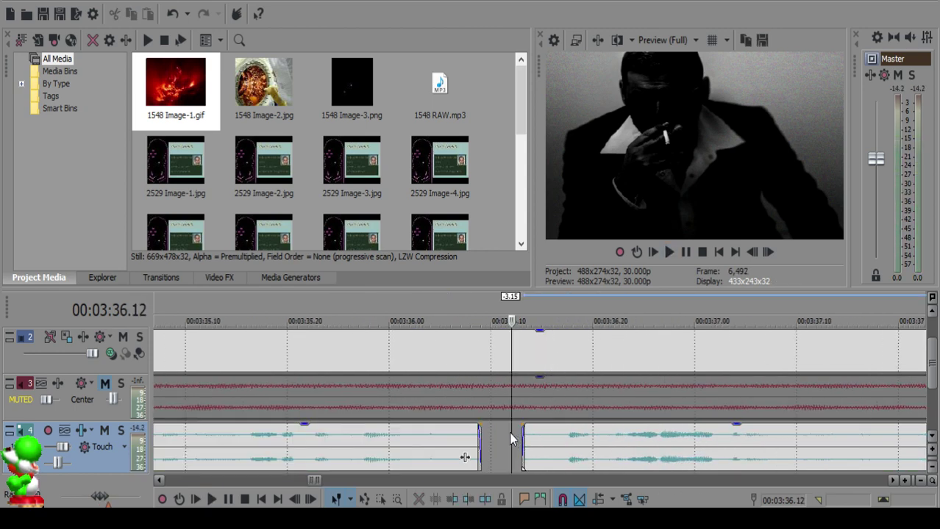
left_click(504, 432)
mouse_move(559, 441)
left_mouse_down()
mouse_move(528, 442)
mouse_move(548, 435)
left_mouse_up()
left_click(309, 417)
key("space")
key("Return")
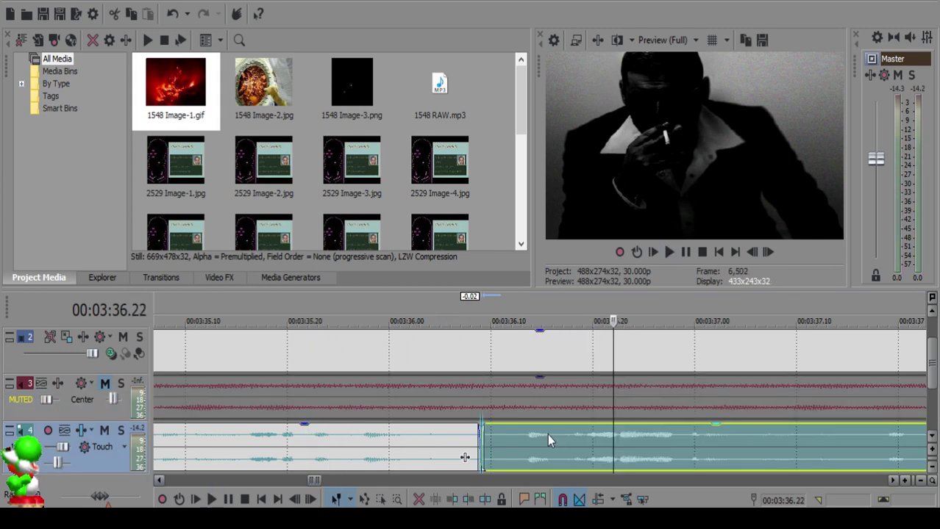
left_click(364, 465)
key("space")
key("space")
Step: Split the narration in the silence after the next phrase, at about 00:03:38.09
scroll(553, 437, "down", 10)
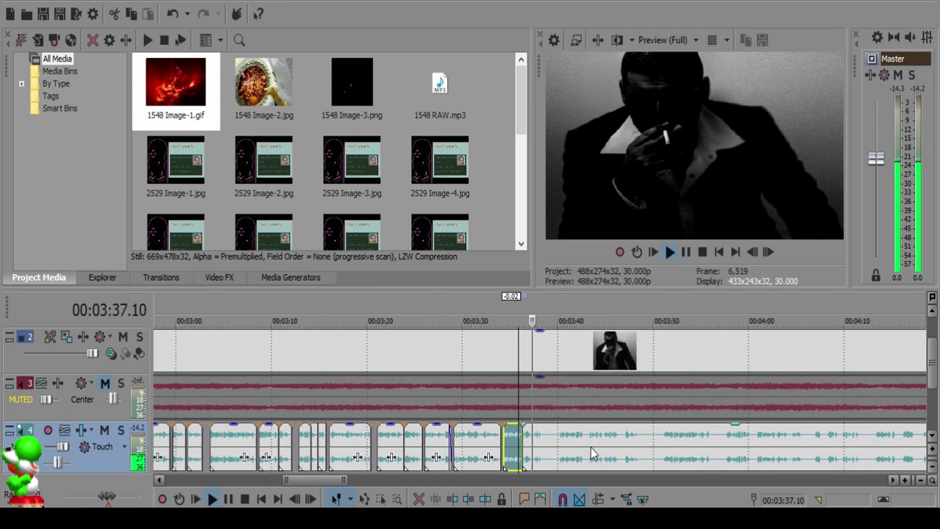
scroll(547, 451, "up", 7)
key("Return")
left_click(549, 442)
key("space")
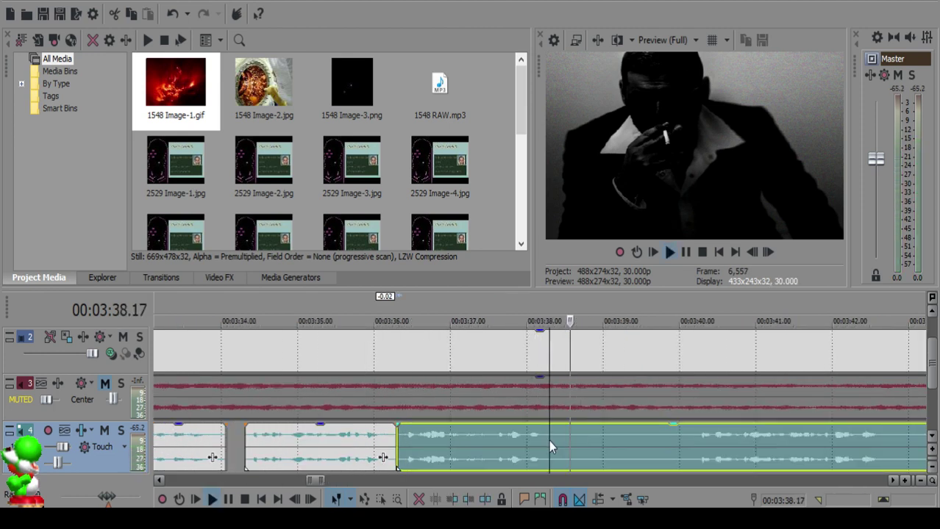
key("Return")
left_click(549, 442)
key("s")
Step: Split the narration just before the next phrase, at about 00:03:40.04, and delete the silent piece before it
key("space")
scroll(625, 452, "down", 3)
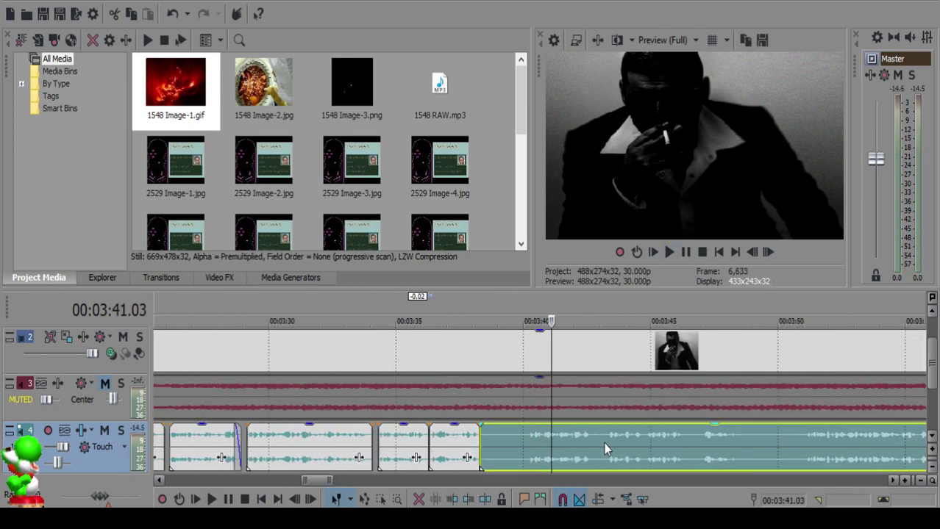
left_click(572, 445)
left_click(525, 437)
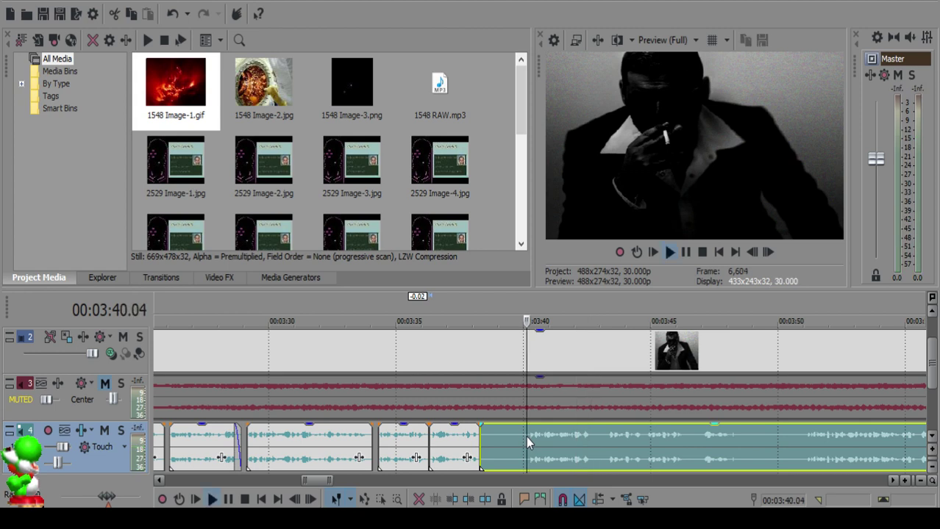
key("space")
key("s")
left_click(487, 432)
key("Delete")
Step: Move the remaining narration 1 second 16 frames earlier to start at about 00:03:38.18, and play from the preceding clip
left_click_drag(561, 440, 523, 432)
left_click(469, 431)
key("space")
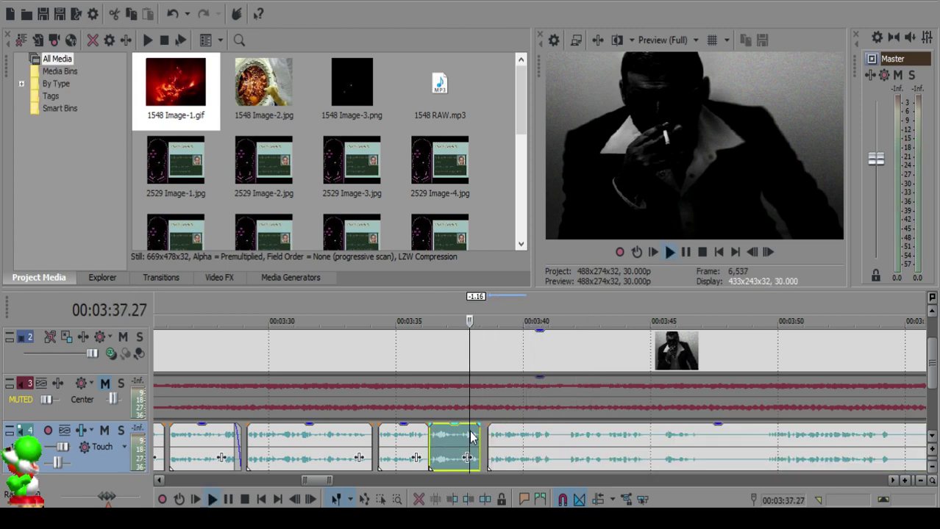
scroll(513, 454, "up", 5)
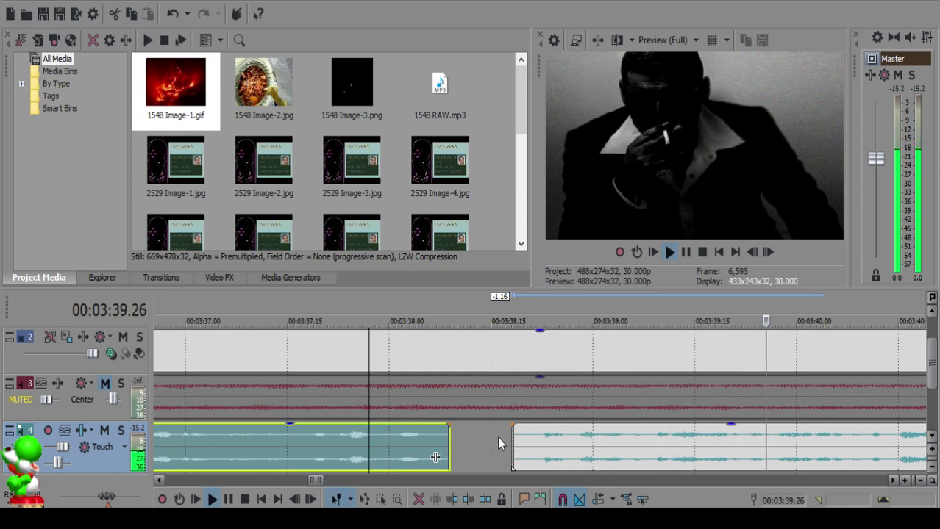
Step: Nudge the following narration four frames earlier to start at 00:03:38.14, and play across the shortened pause
left_click(497, 437)
left_click(324, 461)
key("space")
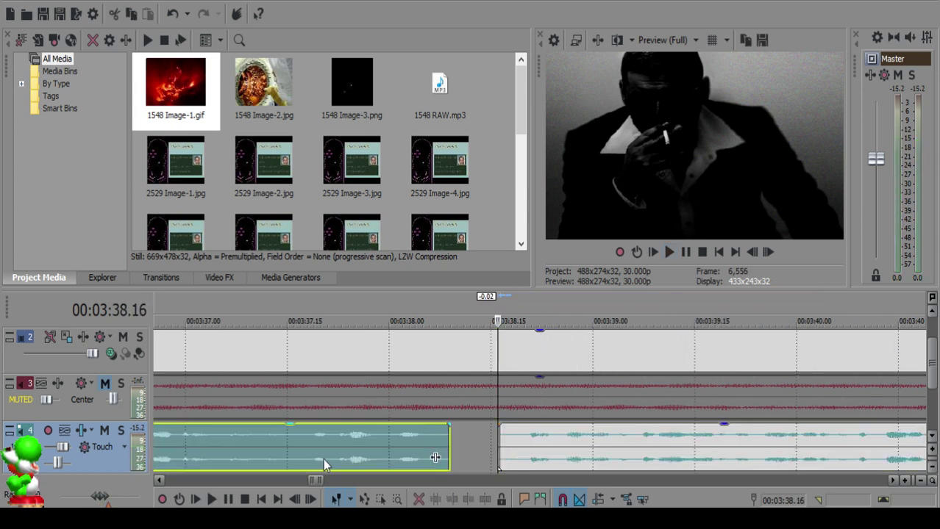
key("Return")
left_click(485, 437)
left_click_drag(539, 441, 533, 441)
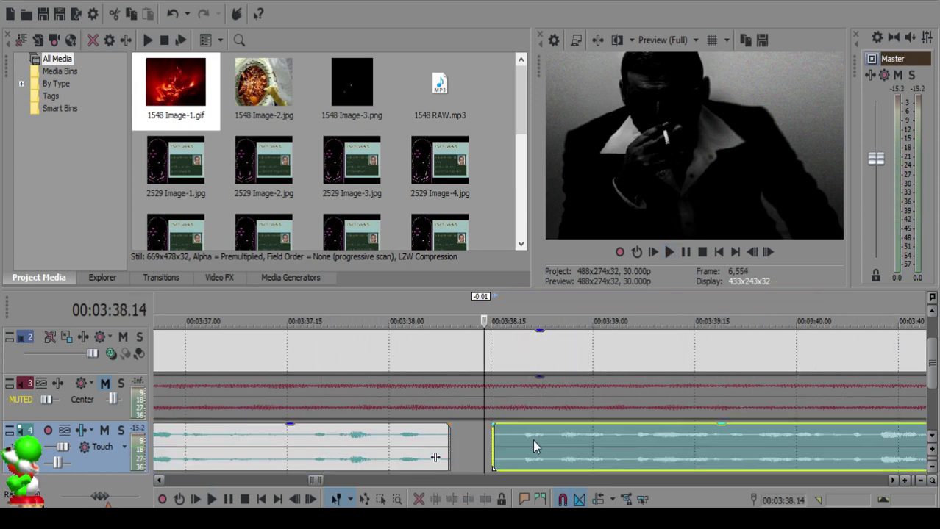
left_click(339, 446)
key("space")
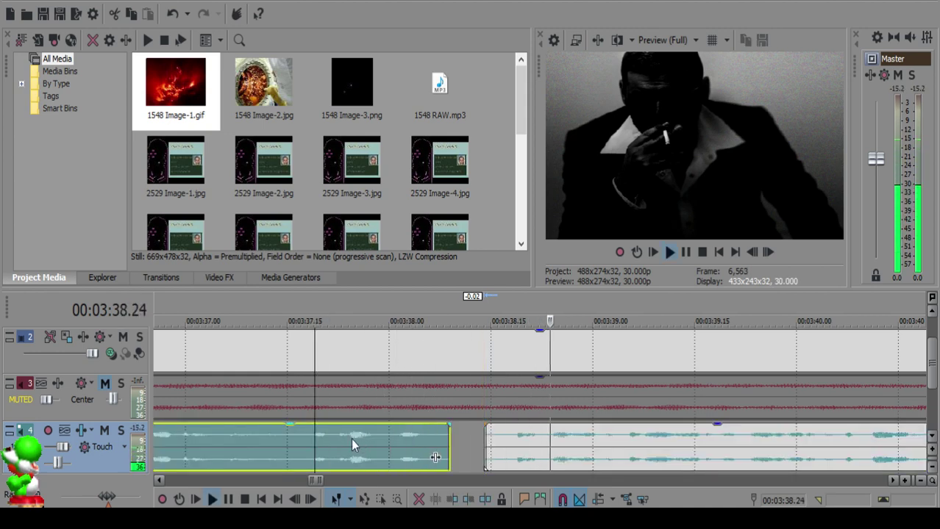
Step: Split the narration at the end of the next phrase, at about 00:03:40.29
scroll(542, 428, "down", 6)
scroll(548, 441, "up", 5)
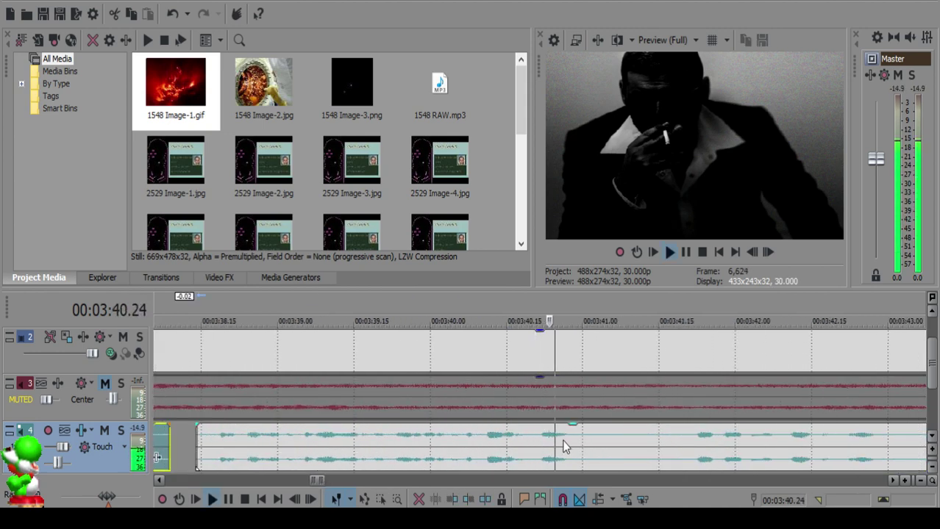
left_click(575, 436)
key("space")
key("s")
Step: Audition the following speech, split the narration at 00:03:43.04, and delete the section between the two cuts
key("space")
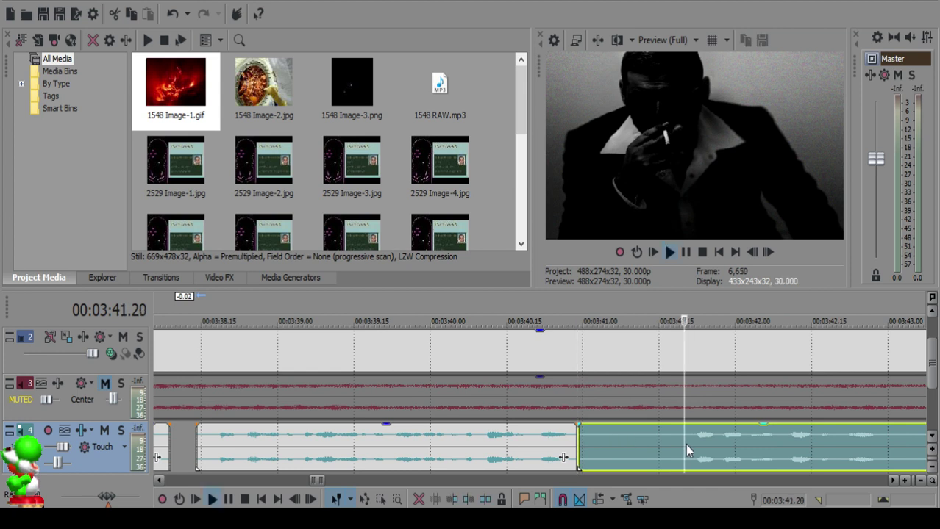
scroll(669, 447, "down", 3)
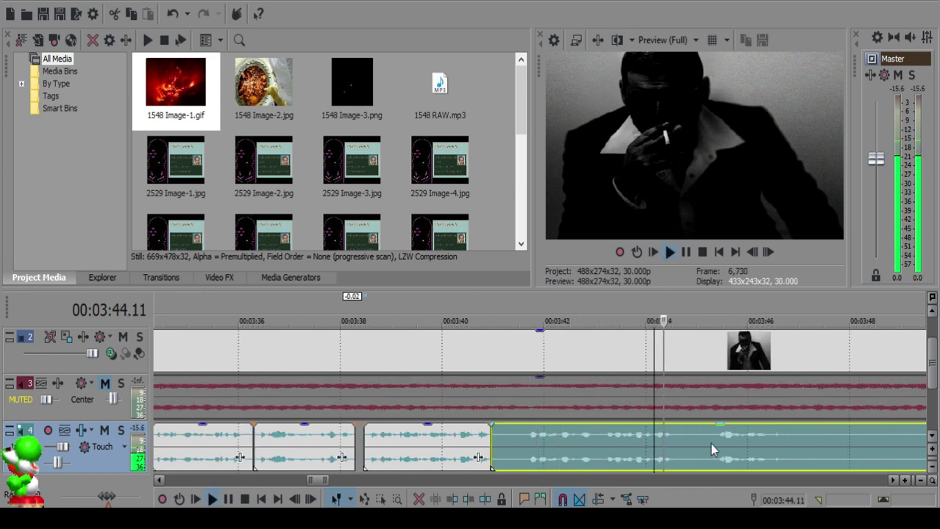
key("space")
left_click(600, 444)
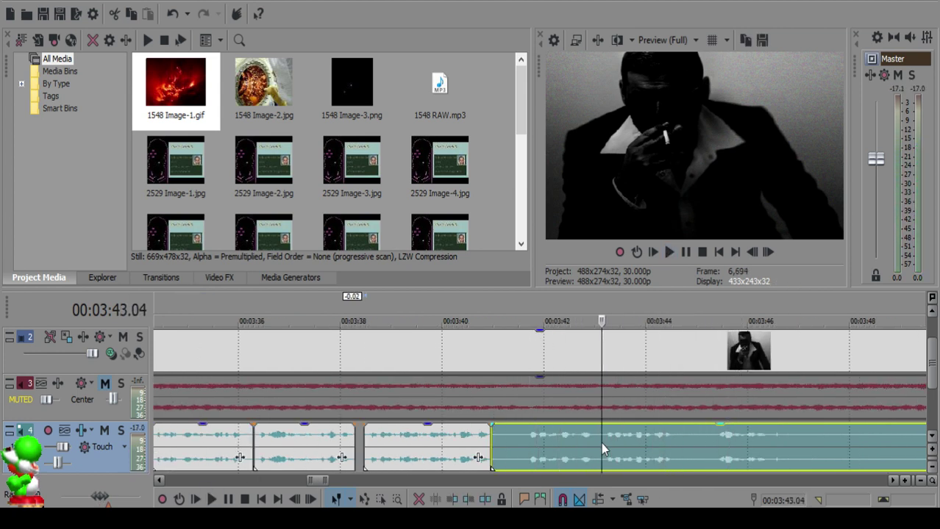
key("s")
left_click(498, 438)
key("Delete")
Step: Move the remaining narration 2 seconds earlier to start at about 00:03:41.04, and play from the end of the preceding clip
left_click_drag(630, 439, 532, 435)
left_click(476, 443)
key("space")
scroll(511, 447, "up", 3)
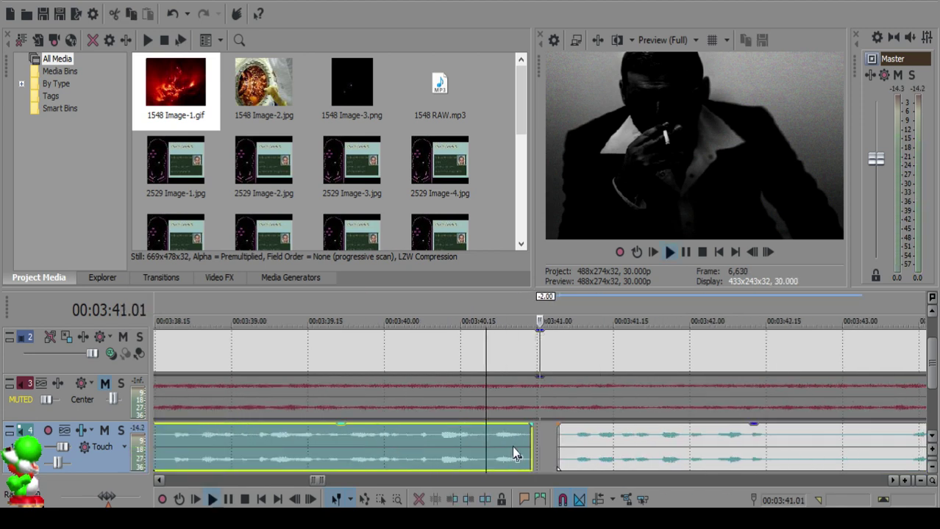
Step: Add a very short fade-out to the narration clip ending near 00:03:40.29, and play through into the following clip
key("Return")
key("space")
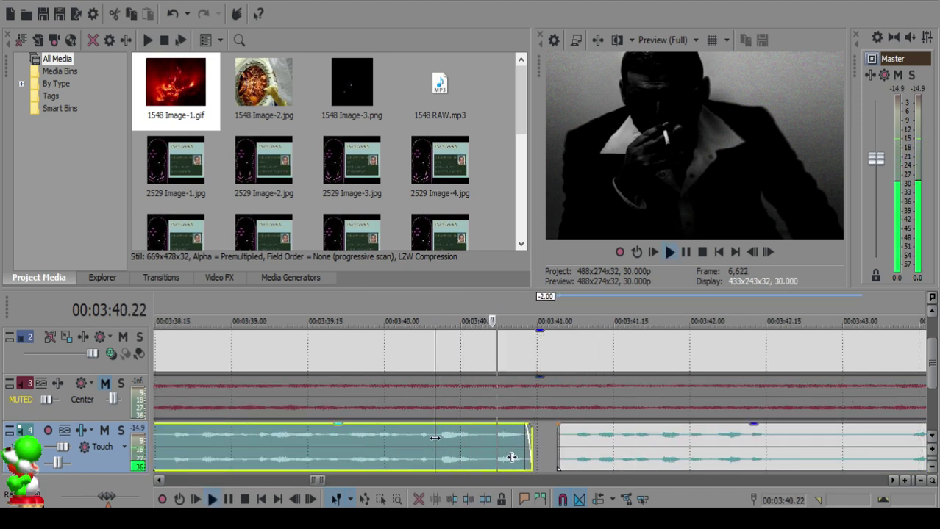
scroll(585, 441, "down", 2)
scroll(588, 443, "up", 2)
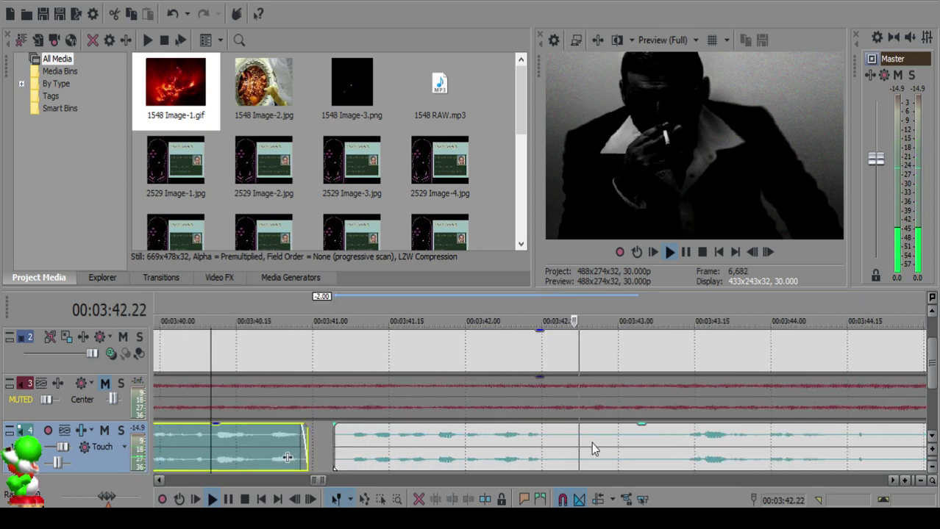
Step: Split the narration after the next phrase, at about 00:03:42.24
left_click(585, 442)
key("space")
key("s")
Step: Split the narration just before the next word, at about 00:03:43.11, and delete the silent piece before it
scroll(660, 443, "down", 2)
key("space")
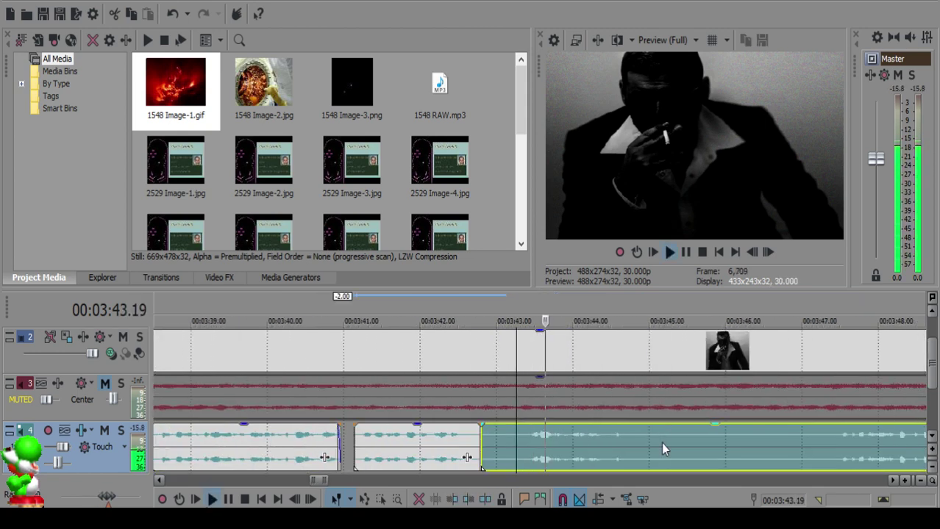
left_click(835, 444)
left_click(524, 439)
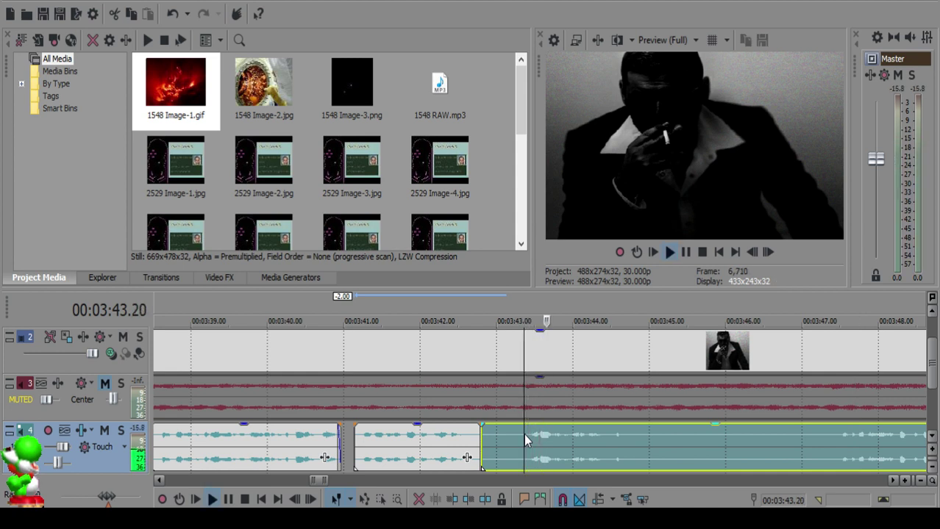
key("space")
key("s")
left_click(487, 439)
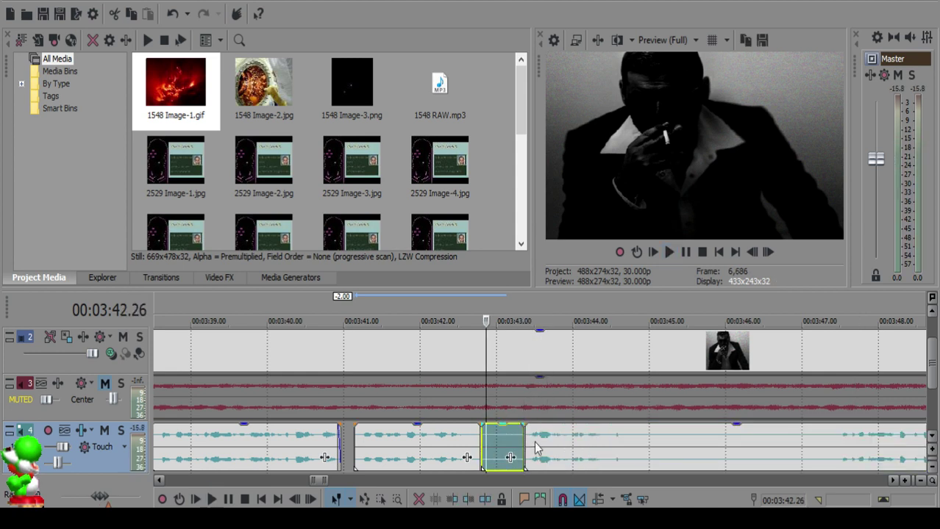
key("Delete")
Step: Move the remaining narration earlier to start at about 00:03:42.24, directly after the preceding clip, and play across the join
left_click(425, 445)
key("space")
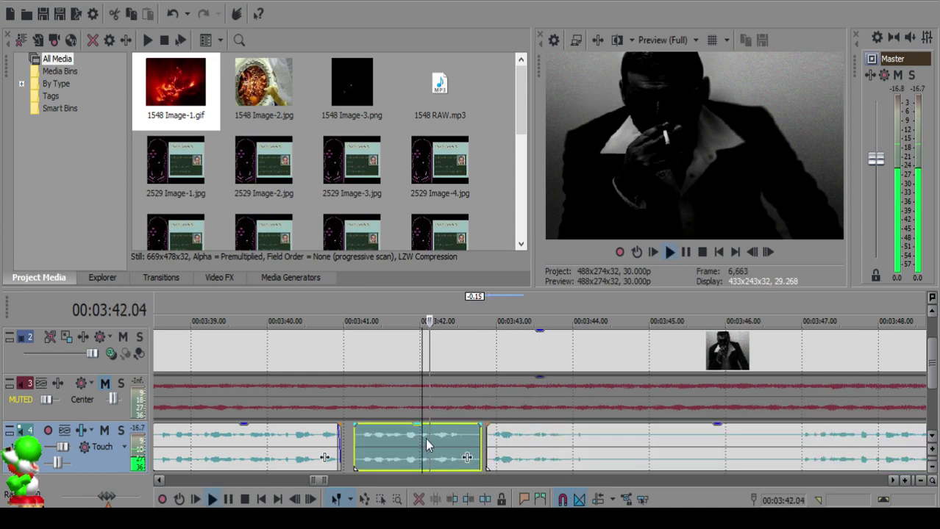
scroll(503, 464, "up", 3)
left_click(536, 445)
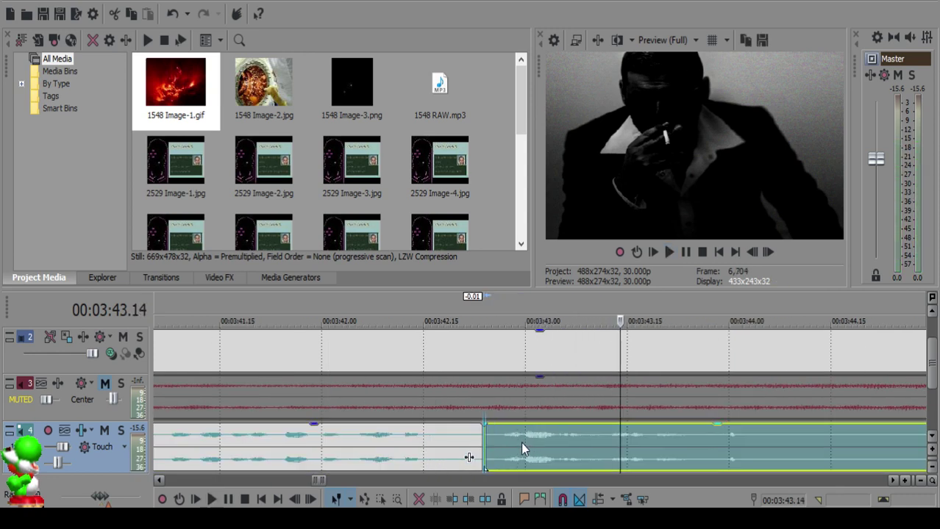
left_click(338, 457)
scroll(670, 447, "down", 5)
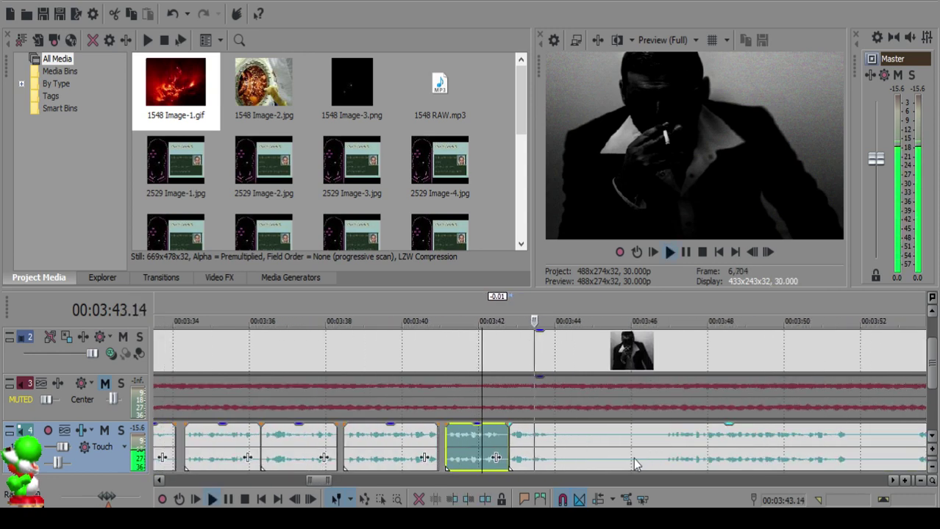
Step: Split the narration in the silence after the phrase, at 00:03:44.05
scroll(638, 462, "up", 4)
left_click(572, 440)
key("space")
key("s")
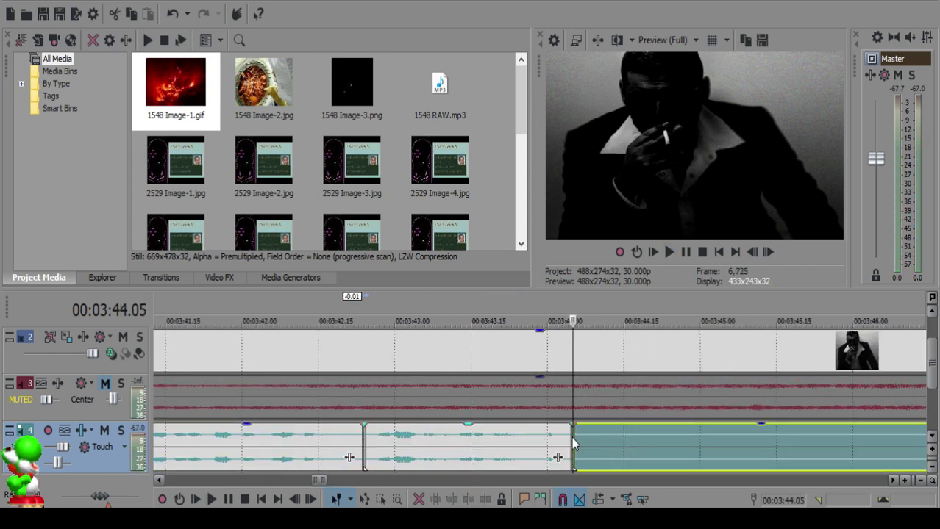
Step: Split the narration just before the next phrase, at 00:03:46.24, and delete the silent piece before it
scroll(572, 439, "down", 5)
left_click(701, 446)
key("space")
left_click(763, 437)
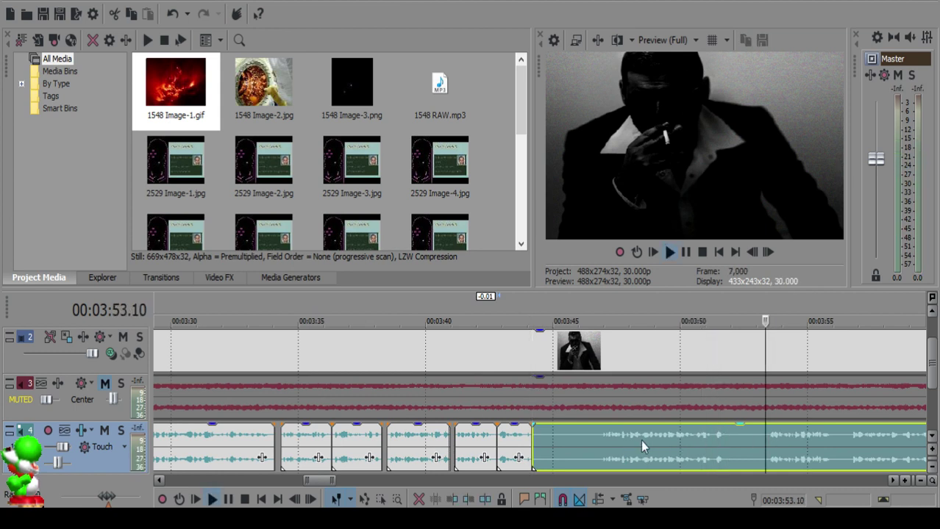
left_click(598, 434)
key("space")
key("s")
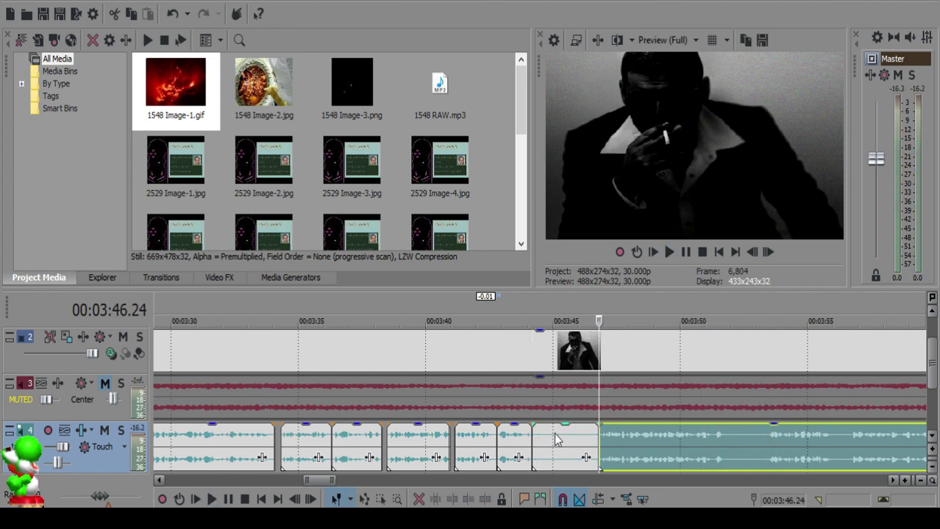
left_click(555, 438)
key("Delete")
Step: Move the remaining narration earlier to start at 00:03:45.00 and play across the join into the following phrases
left_click_drag(616, 450, 569, 445)
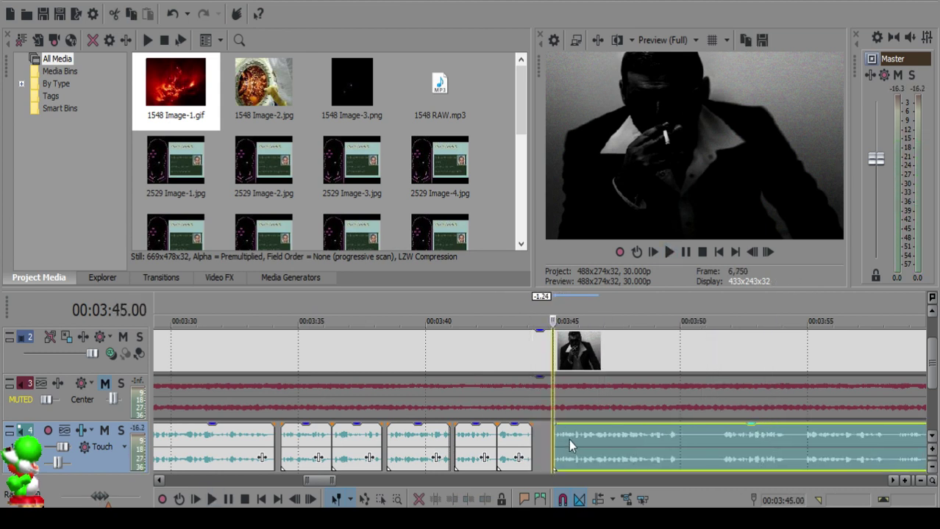
left_click(525, 444)
key("space")
scroll(546, 444, "up", 3)
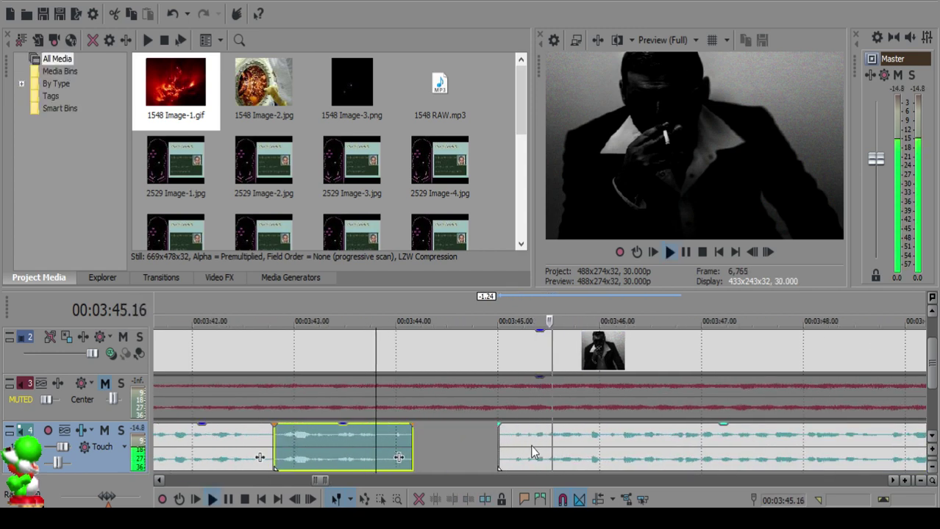
scroll(515, 445, "down", 5)
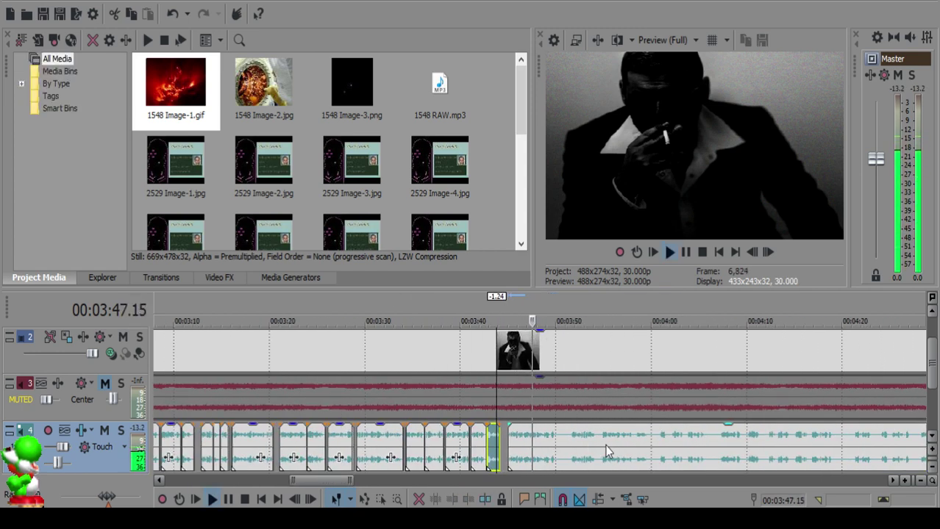
scroll(560, 448, "up", 4)
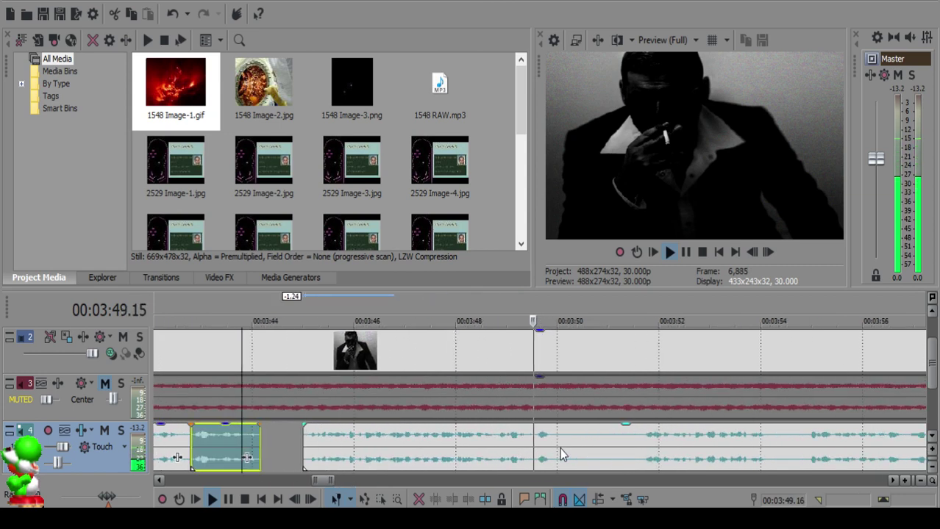
left_click(524, 434)
key("s")
key("Return")
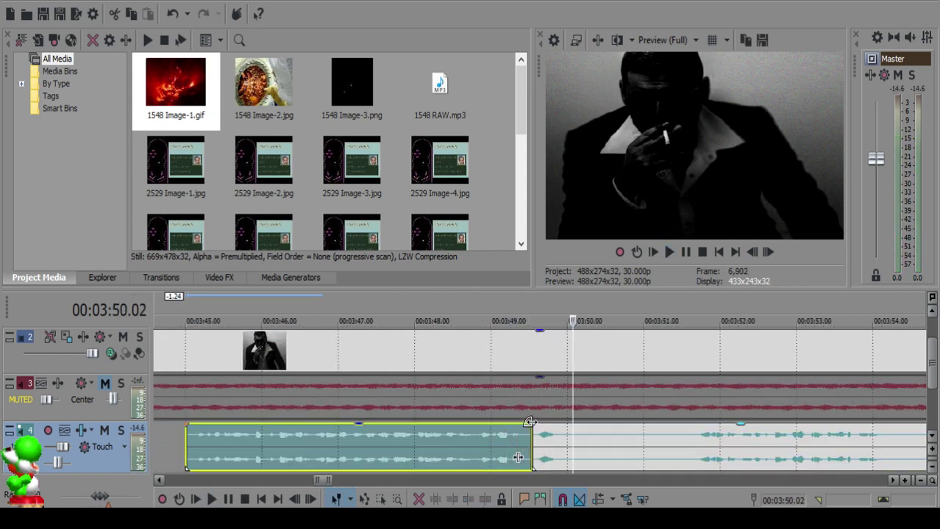
left_click_drag(530, 426, 526, 427)
left_click(475, 439)
key("space")
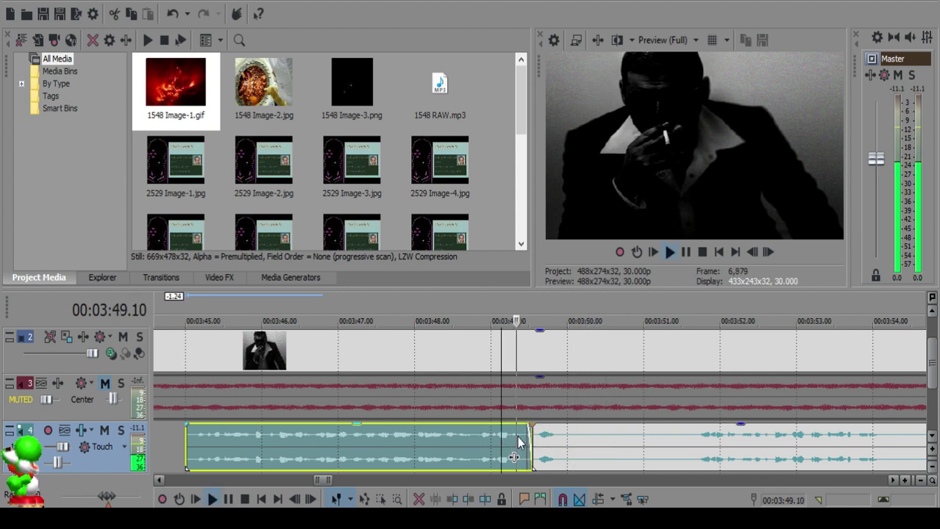
key("ctrl+z")
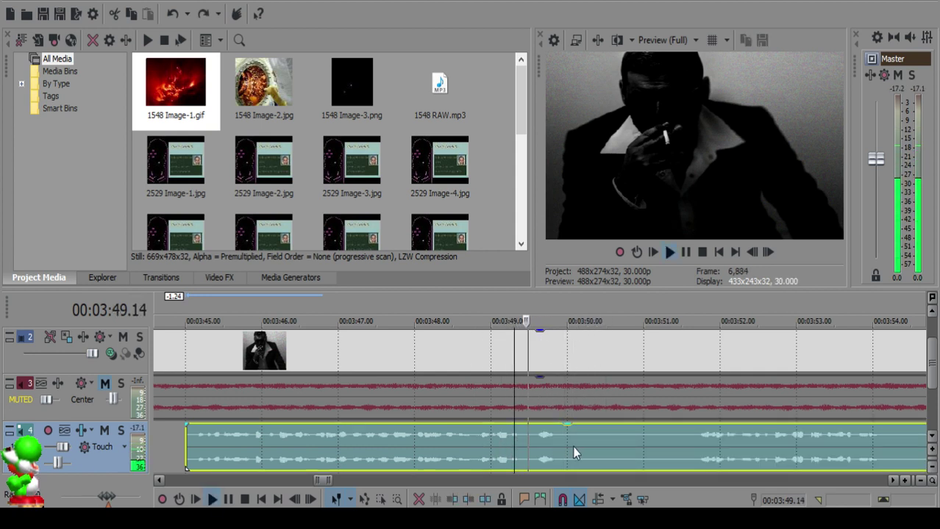
Step: Split the narration at 00:03:50.00 and again just before the next phrase, at about 00:03:51.20, and delete the silent piece between
key("s")
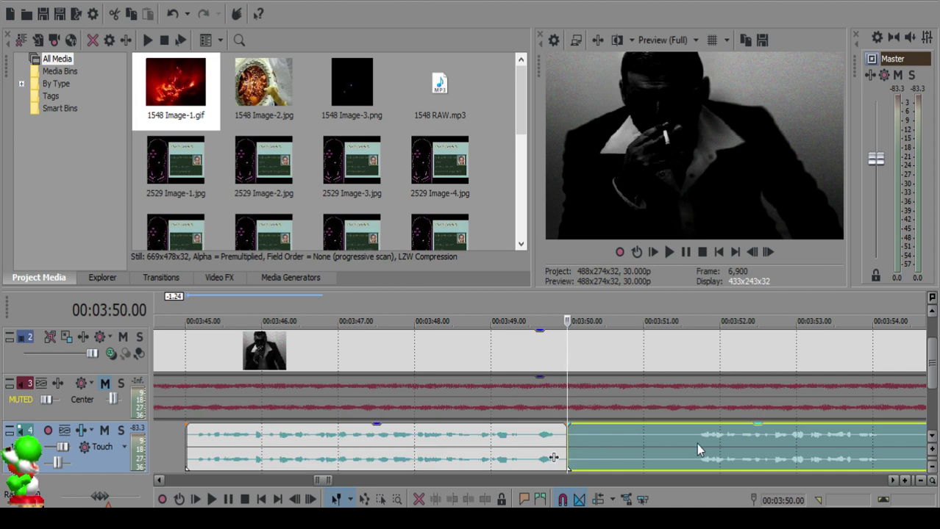
scroll(696, 443, "down", 3)
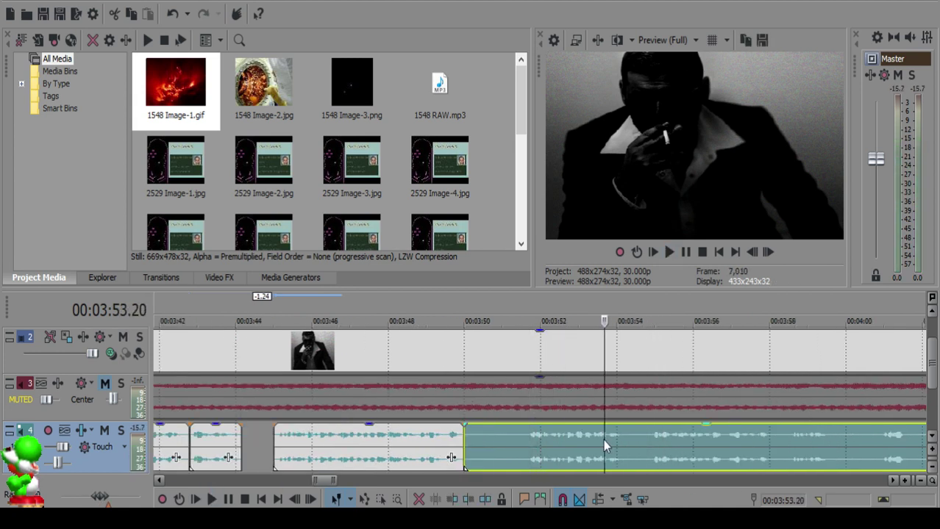
left_click(527, 436)
key("s")
left_click(503, 436)
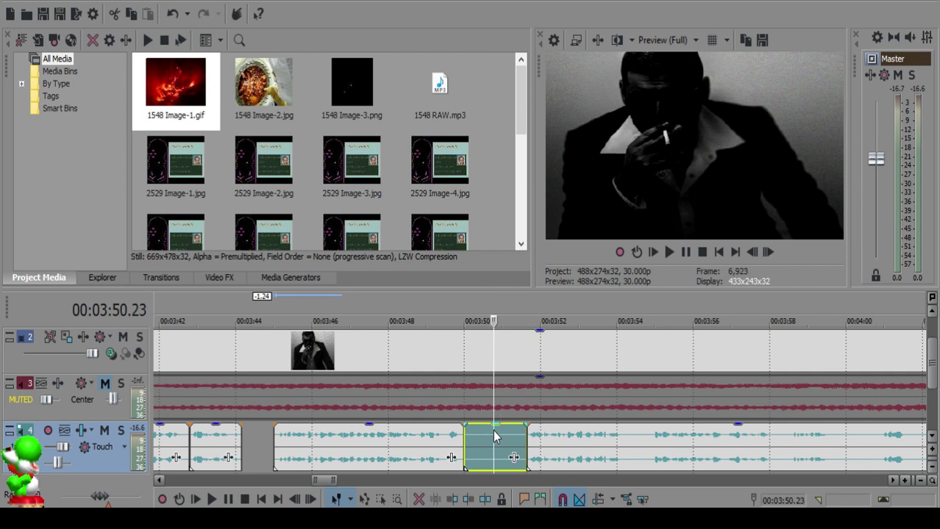
key("Delete")
Step: Move the remaining narration earlier to start at 00:03:50.18 and play across the join
left_click_drag(539, 448, 507, 447)
left_click(432, 438)
key("space")
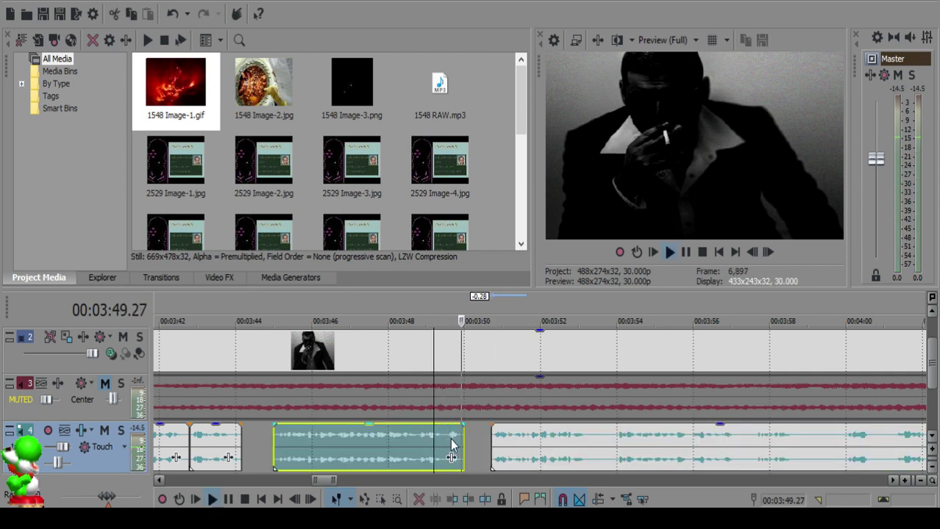
scroll(524, 449, "up", 5)
left_click(503, 433)
key("space")
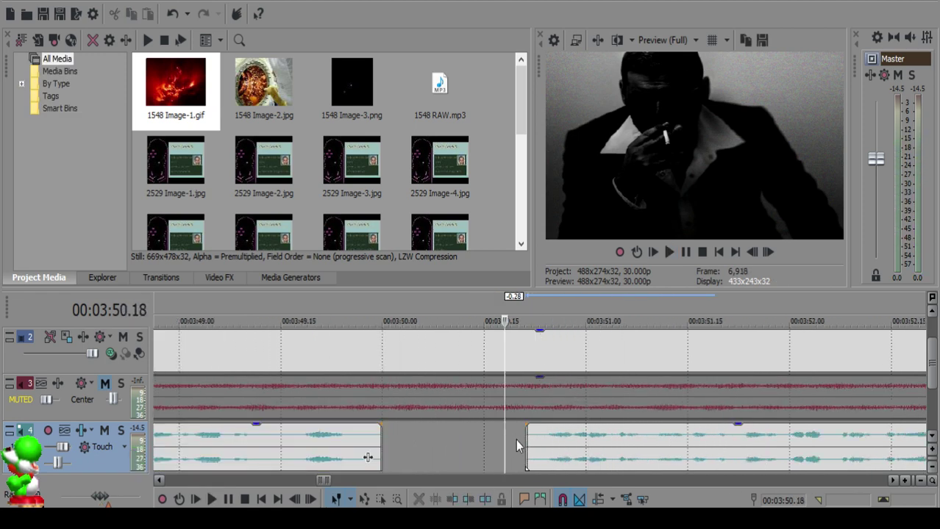
left_click(273, 465)
key("space")
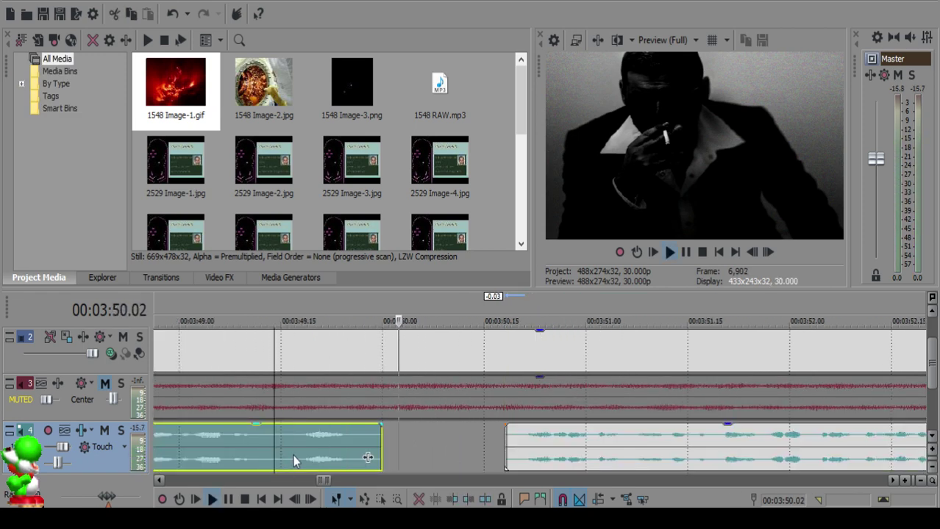
Step: Listen for the end of the next phrase and split the narration in the silence at 00:03:53.08
scroll(441, 433, "down", 4)
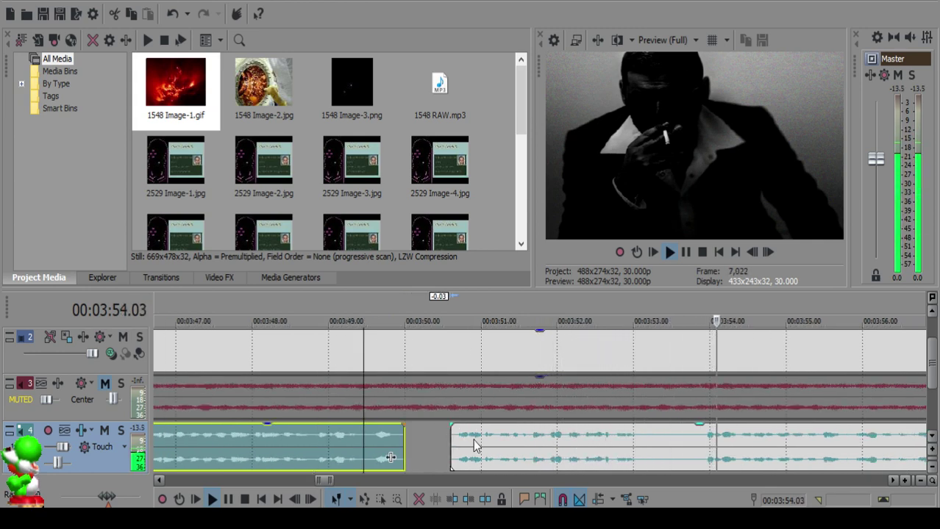
key("Return")
left_click(641, 441)
key("space")
left_click(653, 439)
key("space")
key("s")
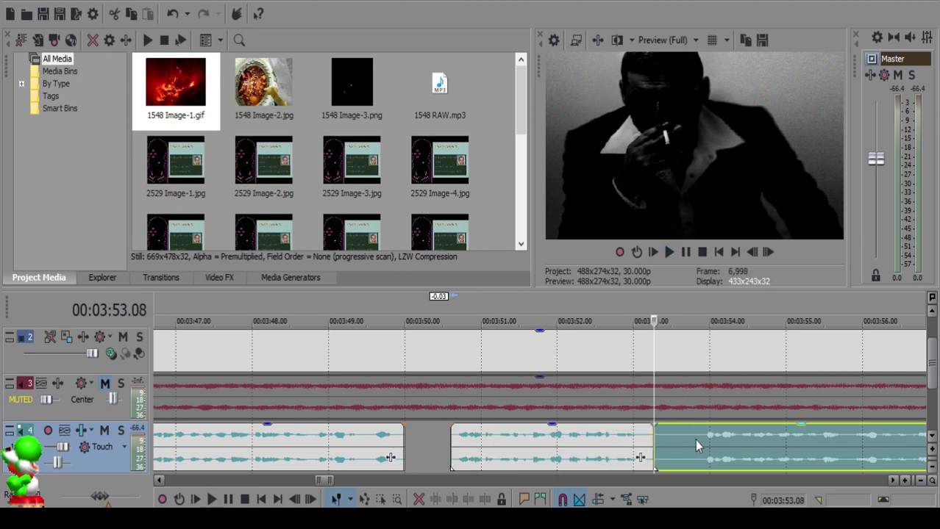
Step: Split the narration just before the next phrase, at about 00:03:53.26, and delete the silent piece before it
scroll(697, 440, "down", 1)
key("space")
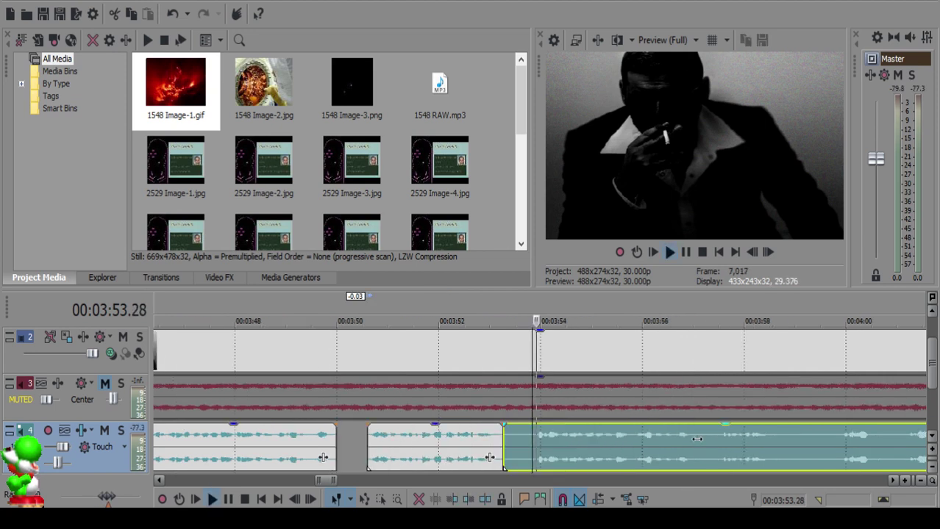
left_click(664, 447)
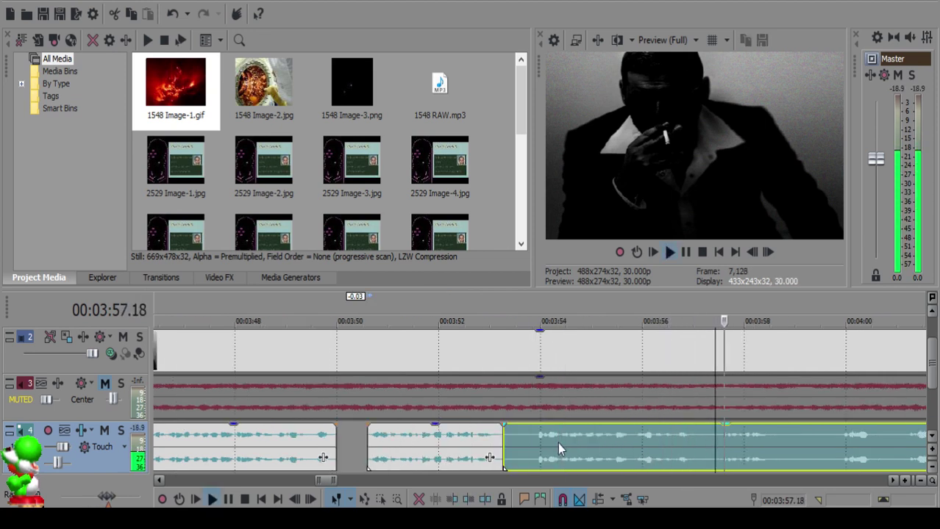
left_click(534, 436)
key("space")
left_click(533, 435)
key("space")
key("space")
key("s")
left_click(513, 437)
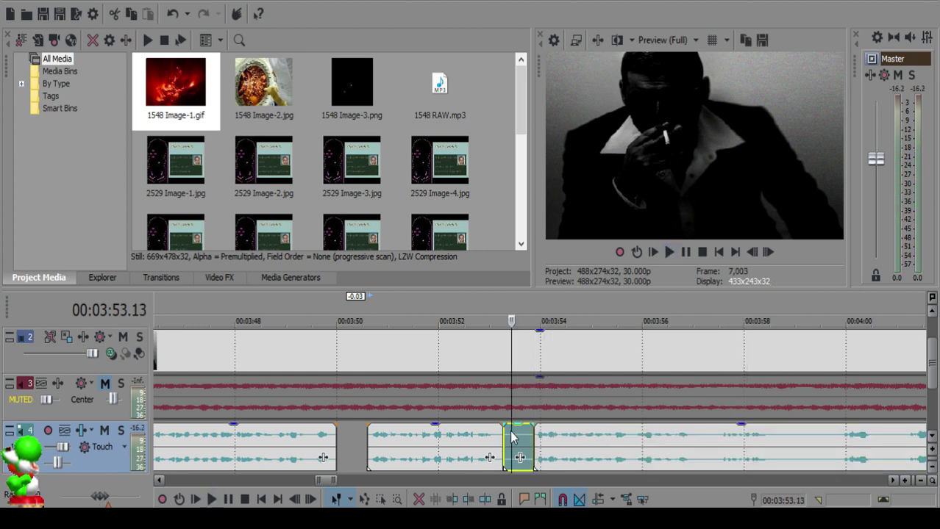
Step: Move the remaining narration earlier to start at about 00:03:53.09, just after the preceding clip, and play across the join
left_click_drag(552, 446, 531, 432)
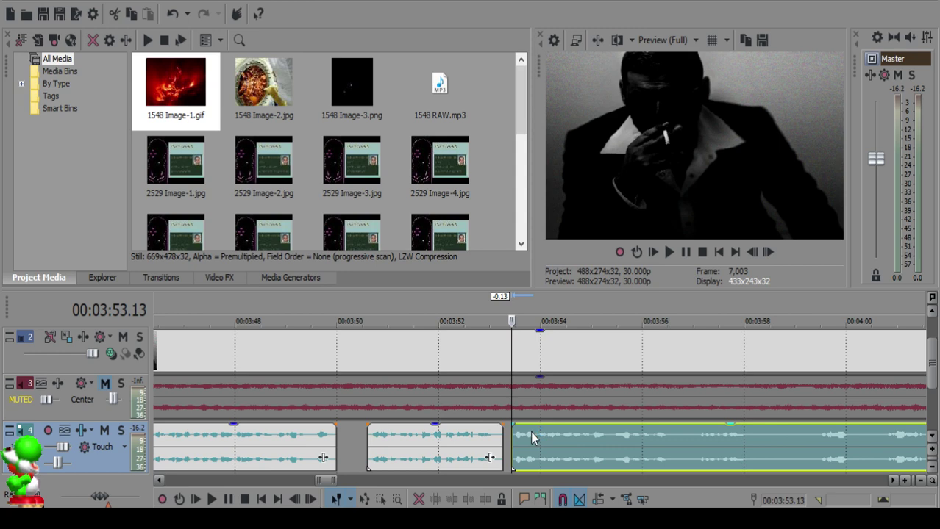
left_click(462, 450)
key("space")
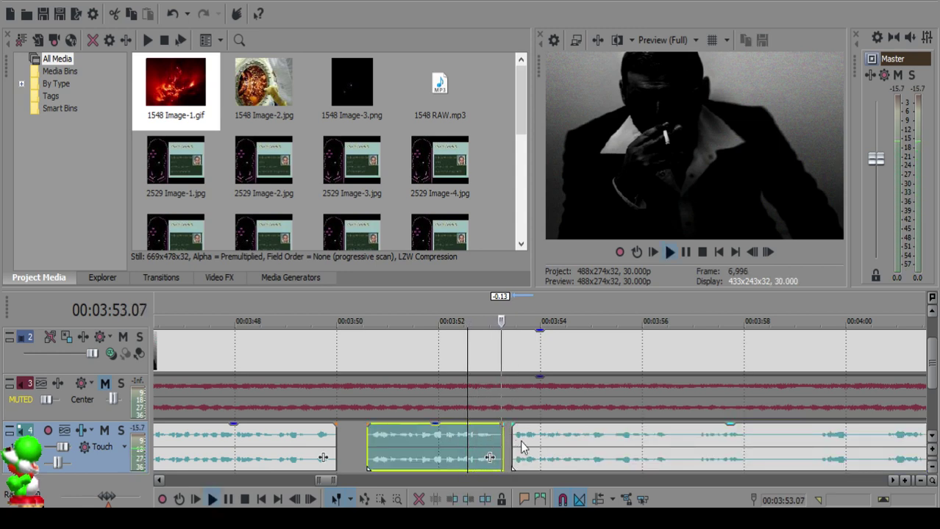
scroll(520, 441, "up", 3)
key("space")
left_click(522, 436)
left_click(527, 435)
left_click_drag(602, 462, 574, 450)
left_click(450, 447)
key("space")
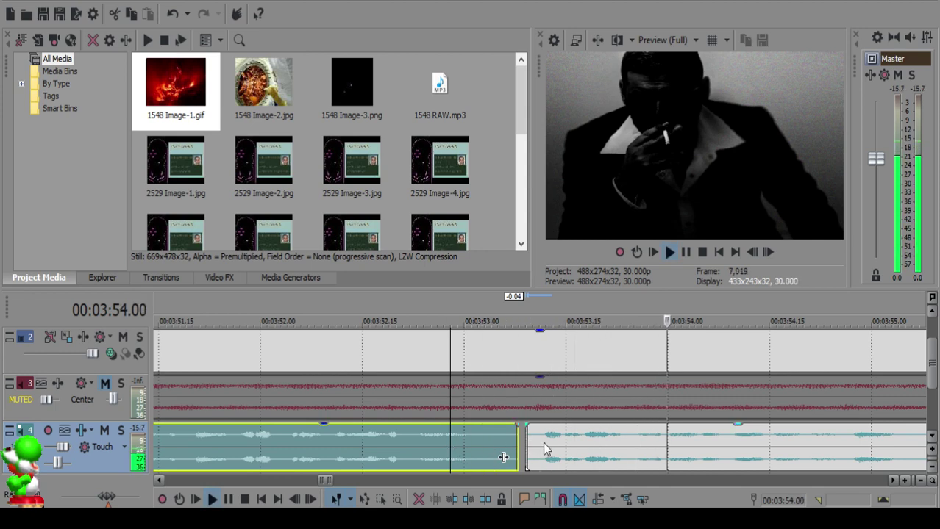
Step: Split the narration in the pause after the phrase, at 00:03:56.16
scroll(543, 441, "down", 3)
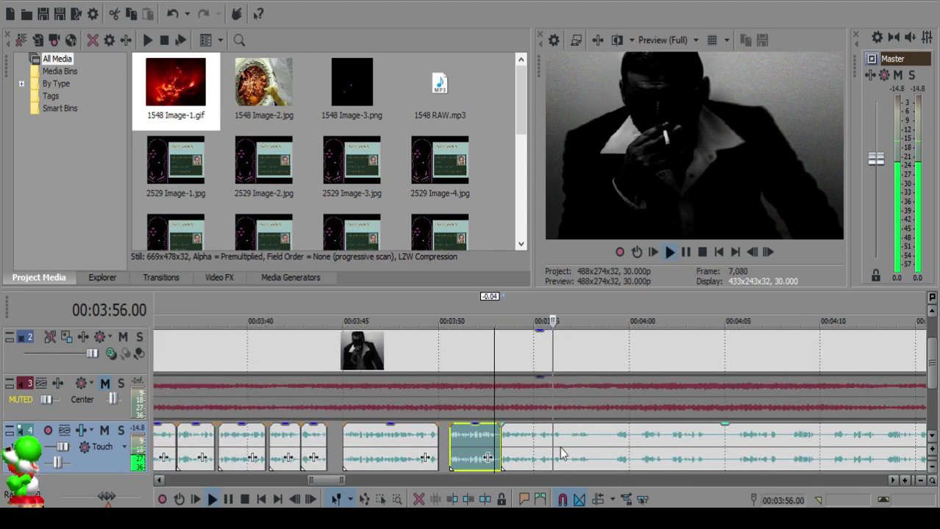
scroll(559, 449, "up", 4)
left_click(574, 434)
key("s")
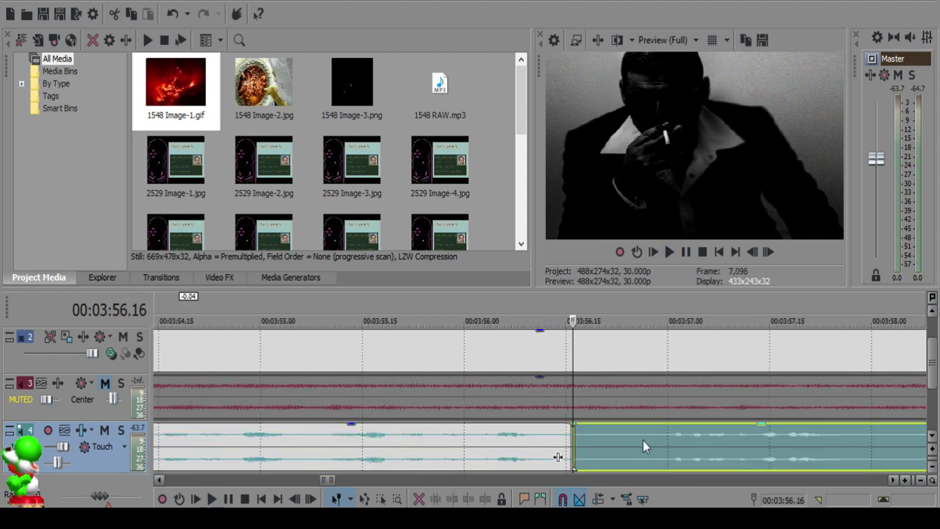
Step: Split the narration just before the next word, at about 00:03:56.28, and delete the silent piece before it
scroll(738, 446, "down", 3)
scroll(735, 439, "down", 2)
left_click(640, 445)
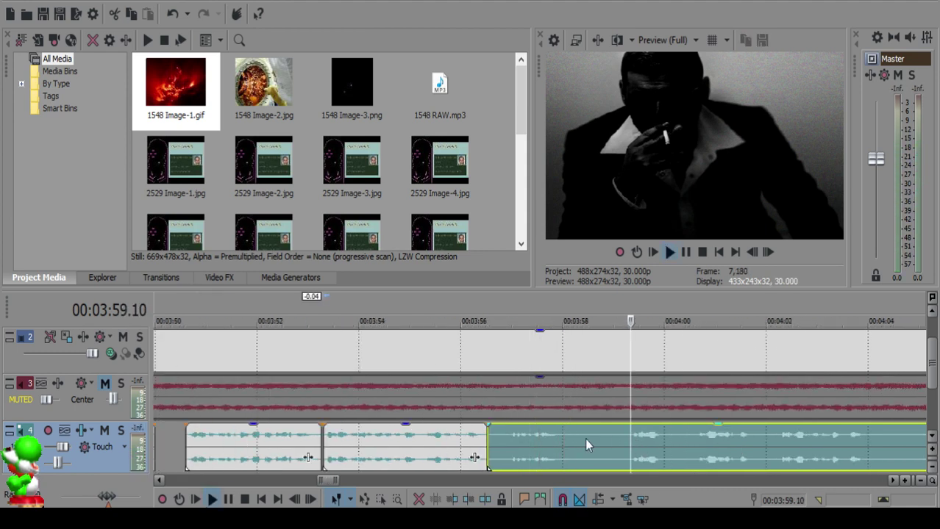
left_click(508, 437)
key("space")
key("s")
left_click(495, 438)
key("Delete")
Step: Move the remaining narration earlier to start at 00:03:56.18, just after the preceding clip, and play across the join
left_click_drag(531, 440, 510, 438)
left_click(467, 436)
key("space")
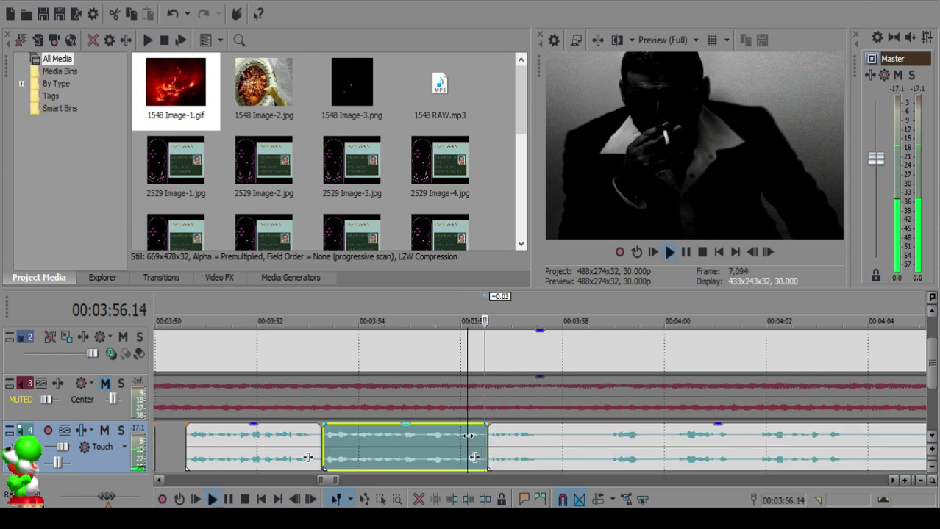
scroll(542, 447, "up", 3)
left_click(558, 439)
key("space")
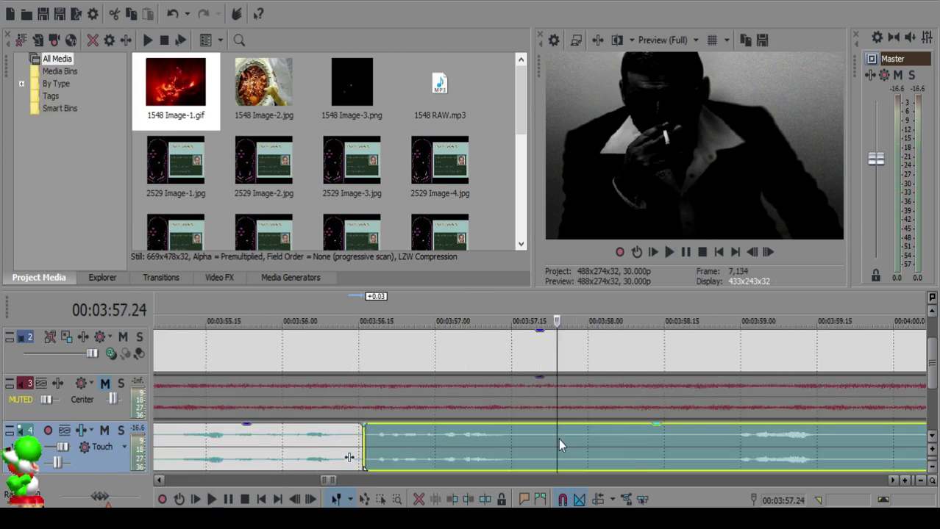
left_click(373, 438)
left_click_drag(372, 438, 383, 439)
left_click(242, 453)
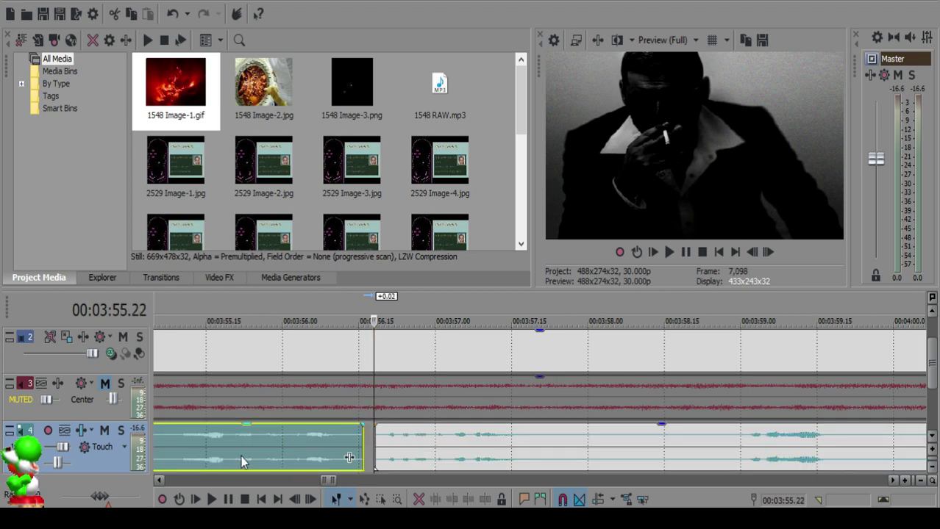
key("space")
Step: Split the narration in the silence after the short phrase, at 00:03:57.28
scroll(486, 453, "down", 2)
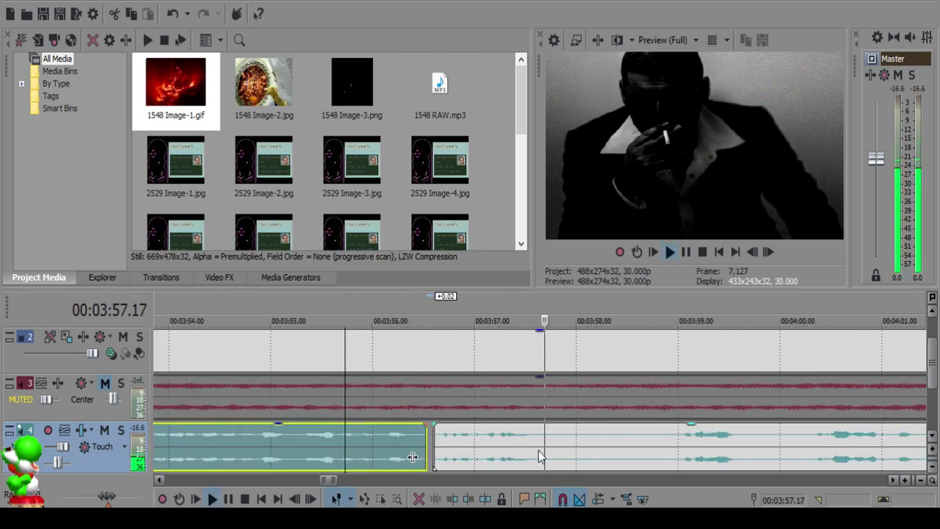
left_click(567, 445)
key("space")
key("space")
key("space")
left_click(567, 444)
key("s")
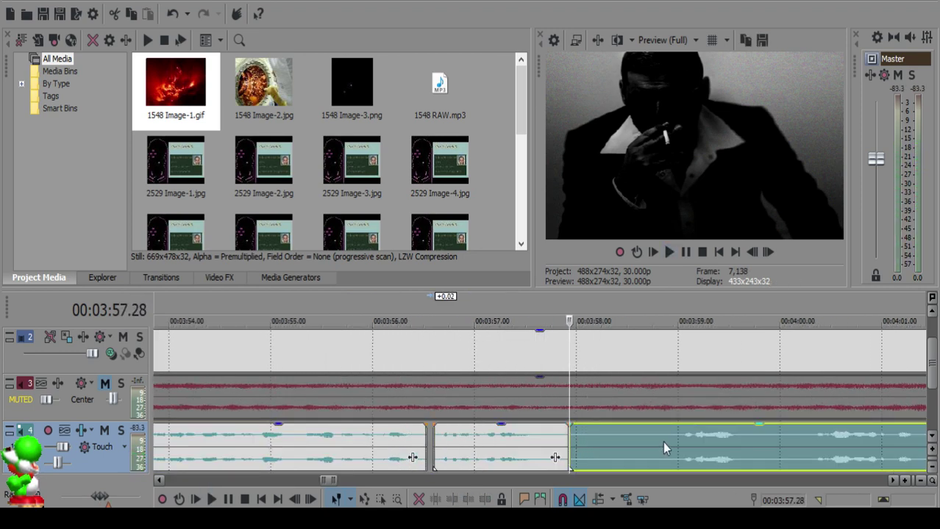
Step: Split the narration just before the next phrase begins, at about 00:03:58.27
left_click(663, 441)
key("space")
scroll(658, 442, "down", 1)
left_click(530, 438)
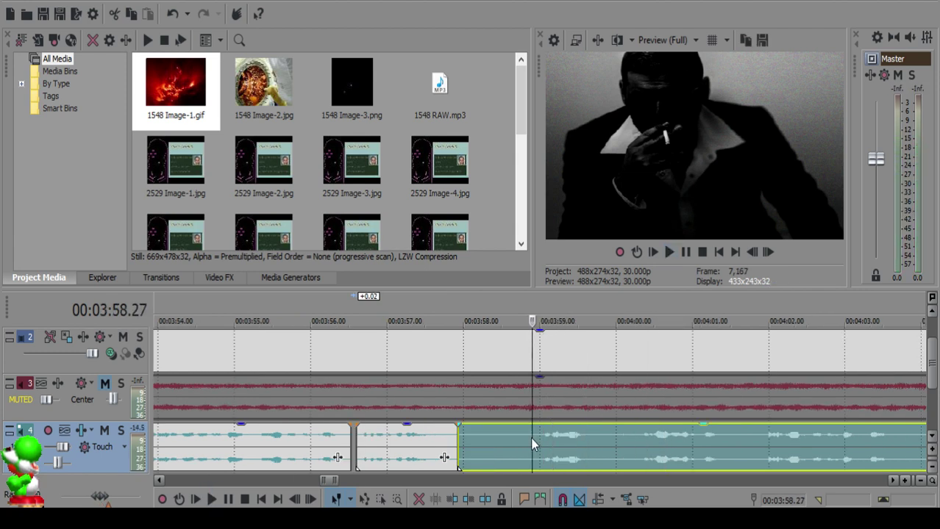
key("space")
key("s")
Step: Move the remaining narration earlier to start at 00:03:58.06 and delete the silent piece before it, checking the join by playback
left_click(491, 437)
left_click(479, 438)
left_click_drag(565, 447, 514, 449)
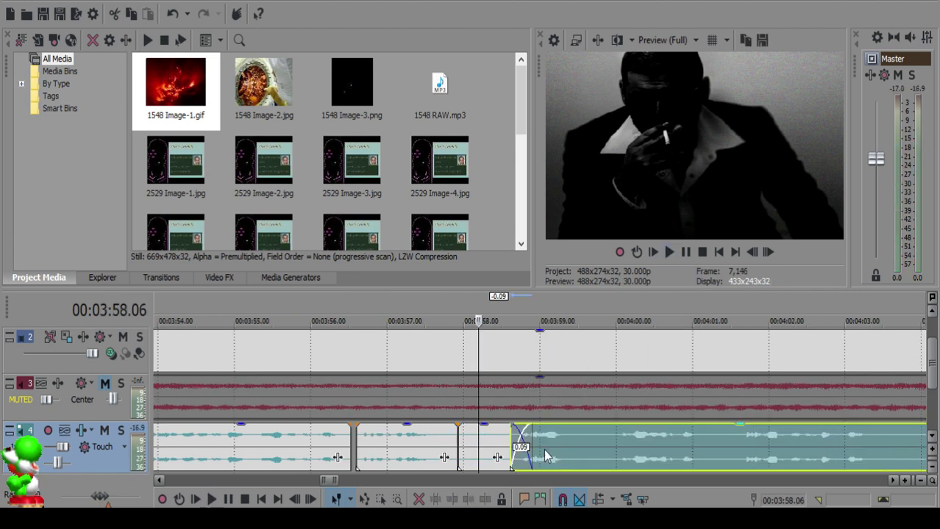
left_click(472, 442)
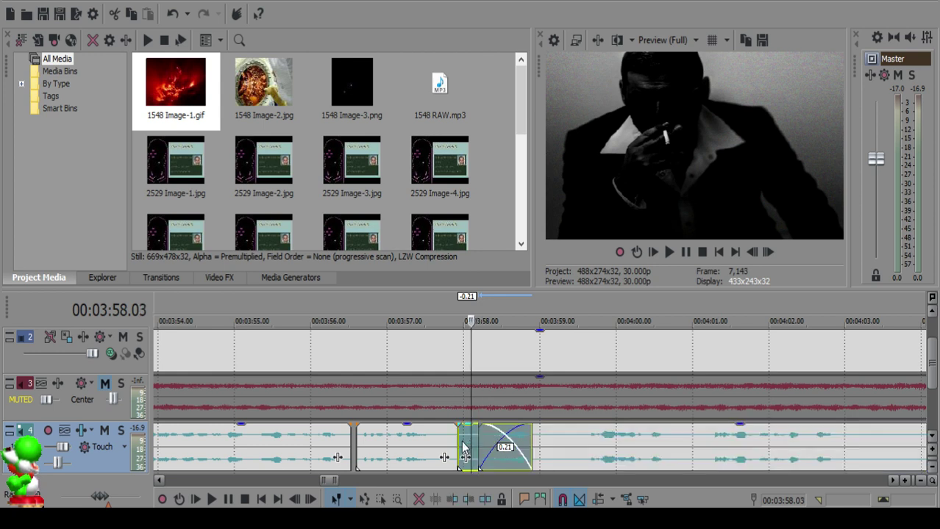
key("Delete")
left_click(417, 439)
key("space")
scroll(472, 441, "up", 1)
key("space")
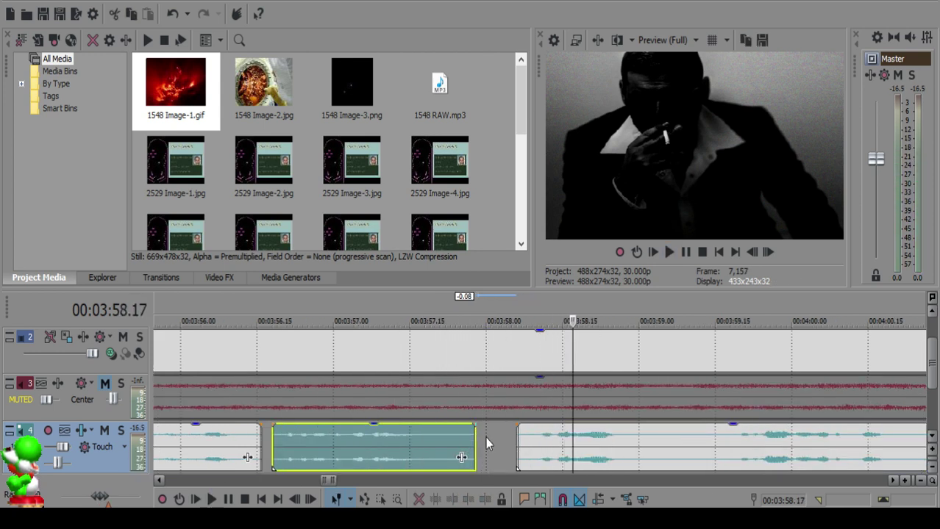
Step: Move the remaining narration earlier to start at 00:03:58.02 and play across the join
left_click(507, 439)
left_click_drag(563, 450, 537, 444)
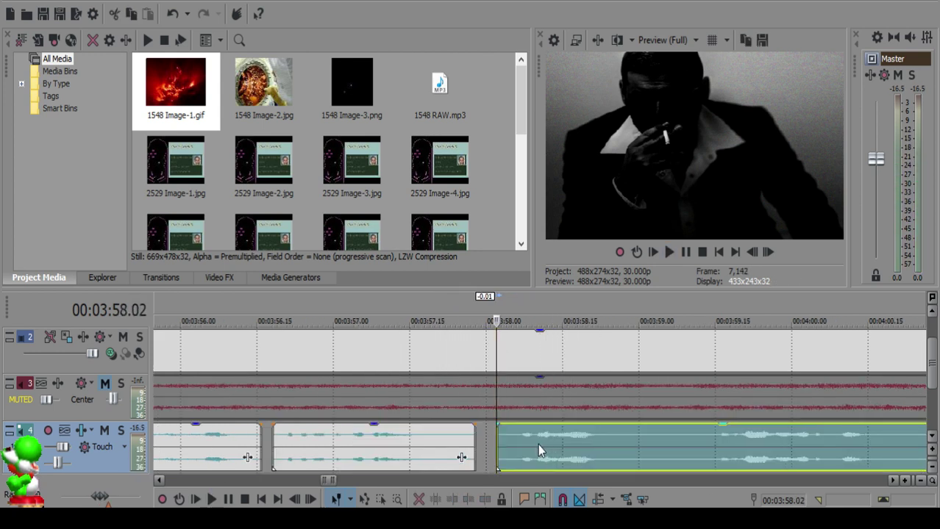
left_click(347, 460)
key("space")
scroll(522, 460, "down", 1)
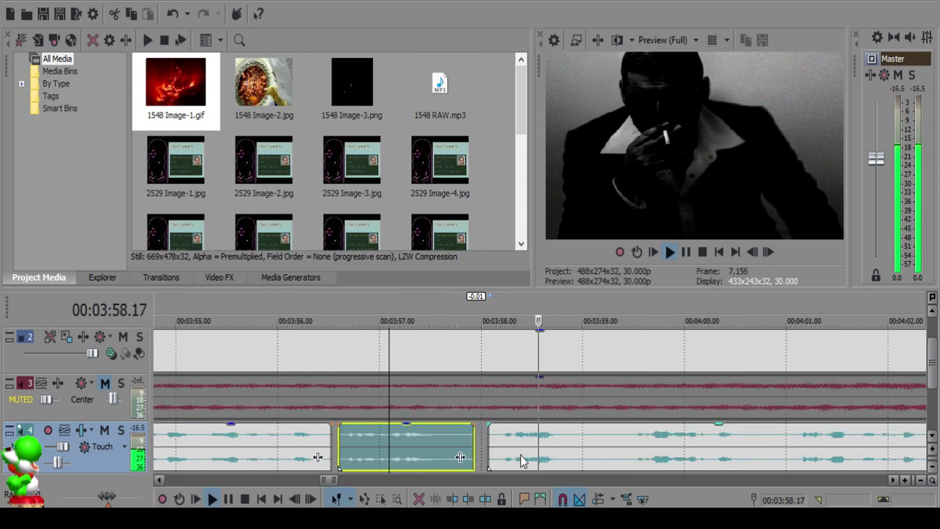
Step: Split the narration in the silence after the short phrase, at 00:03:58.29
scroll(522, 459, "up", 2)
key("Return")
left_click(564, 443)
key("space")
key("space")
key("s")
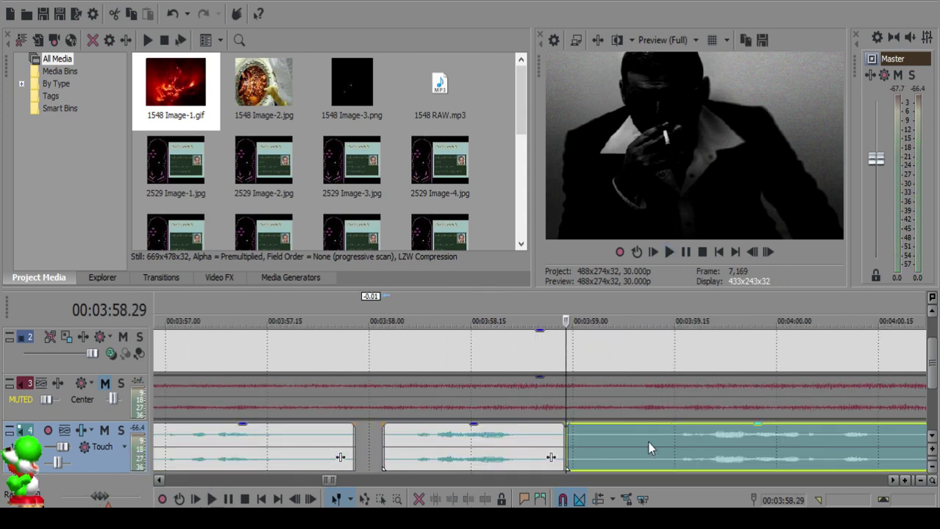
Step: Play ahead to find the start of the following phrase and split the narration just before it, at 00:03:59.12
left_click(648, 443)
key("space")
scroll(649, 443, "down", 1)
key("Return")
left_click(685, 441)
key("space")
left_click(531, 435)
key("space")
key("s")
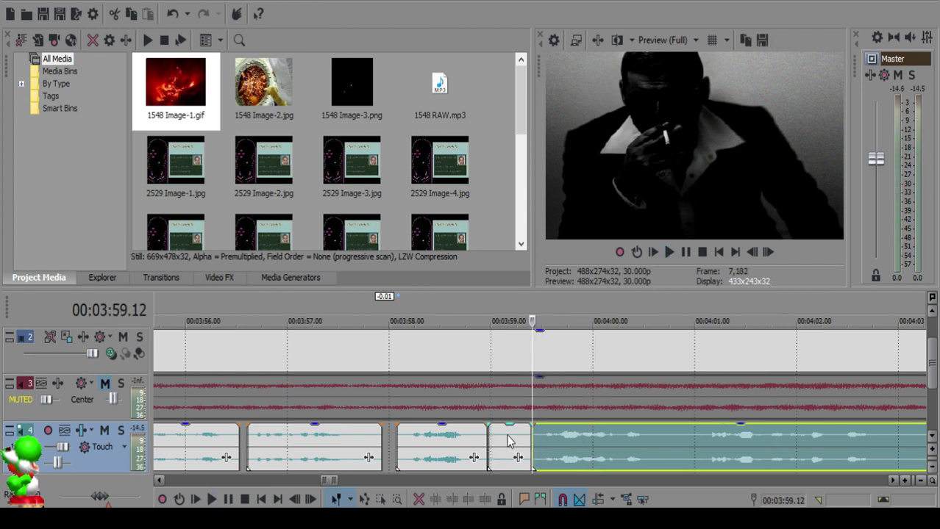
Step: Delete the silent piece and move the remaining narration to start at about 00:03:59.04, checking the join by playback
left_click(509, 441)
key("Delete")
left_click(440, 444)
key("space")
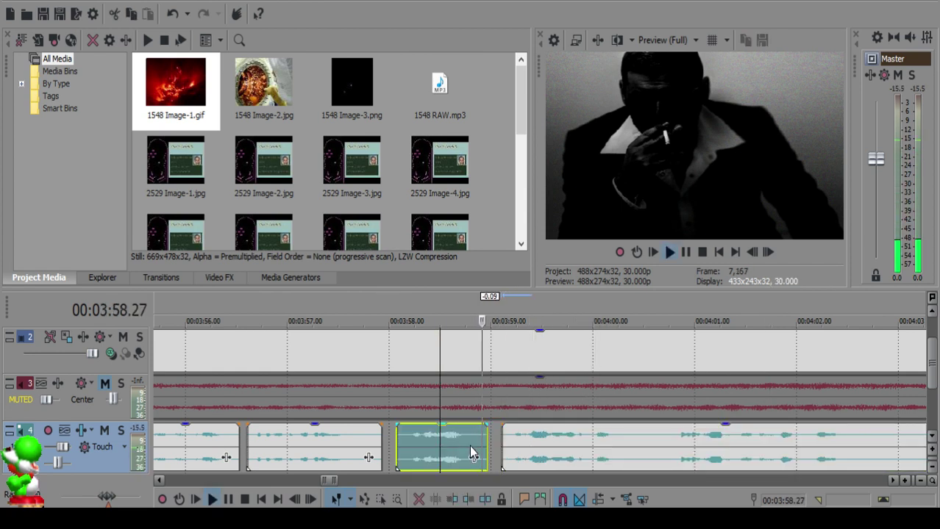
scroll(478, 449, "up", 2)
key("space")
left_click_drag(539, 443, 545, 444)
left_click(436, 444)
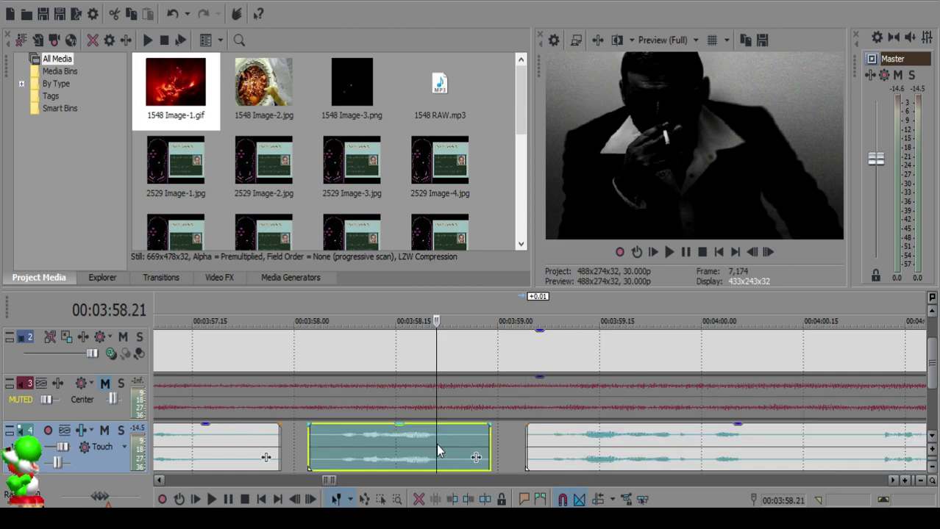
key("space")
scroll(519, 445, "down", 1)
scroll(522, 446, "down", 1)
scroll(573, 447, "up", 2)
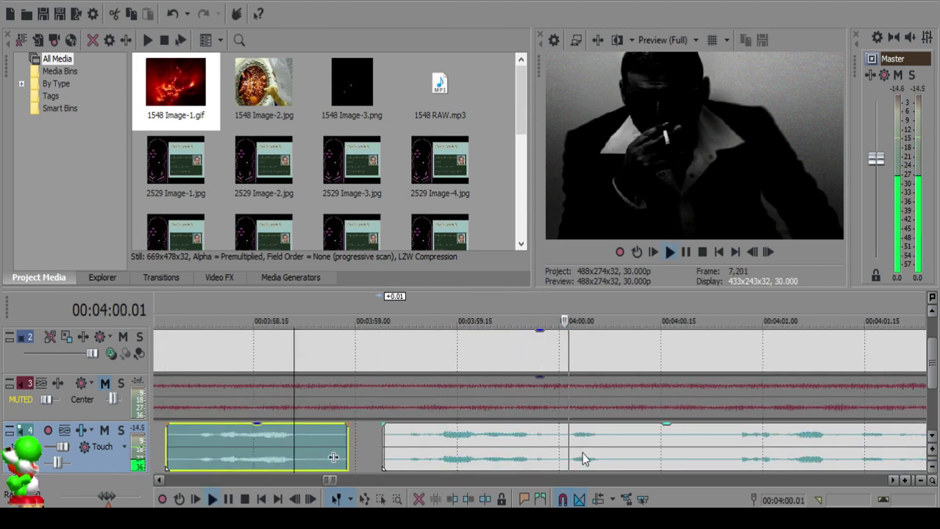
Step: Split the narration in the silence after the phrase, at about 00:04:00.12
key("space")
left_click(641, 445)
key("s")
Step: Play on through the narration and split it just before the following phrase, at about 00:04:00.24
key("space")
scroll(649, 444, "down", 2)
scroll(681, 447, "down", 2)
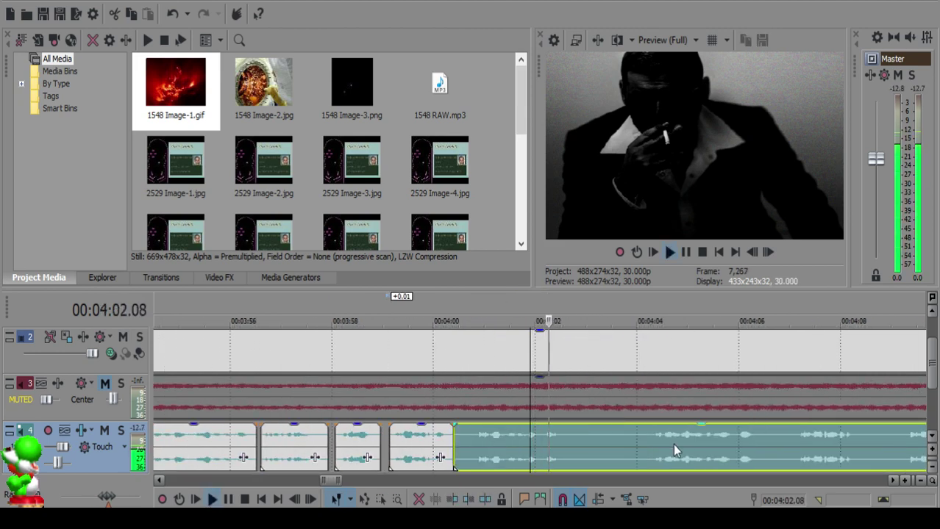
key("space")
left_click(474, 437)
key("space")
key("space")
key("s")
Step: Delete the short silent piece and move the remaining narration earlier to start at 00:04:00.16, checking the join by playback
left_click(460, 432)
key("Delete")
left_click_drag(489, 438, 475, 439)
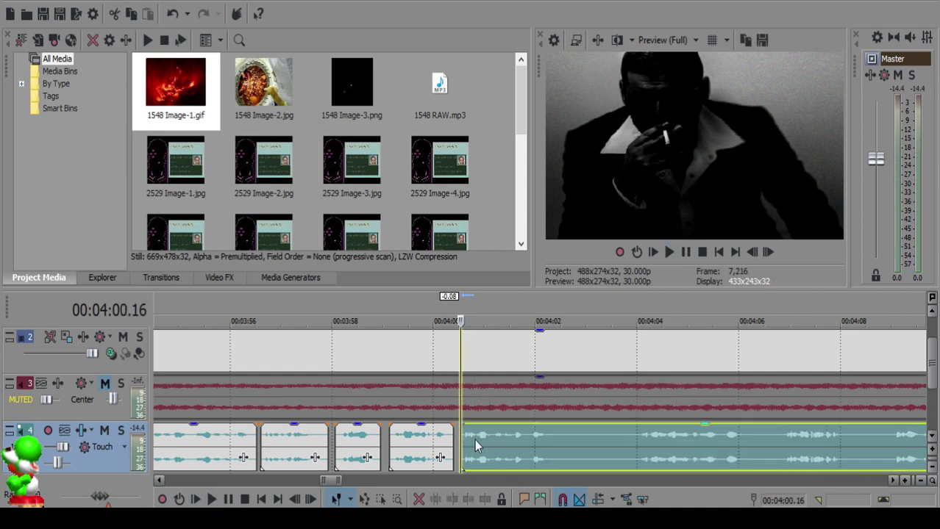
left_click(436, 440)
key("space")
scroll(456, 444, "up", 1)
scroll(503, 446, "down", 2)
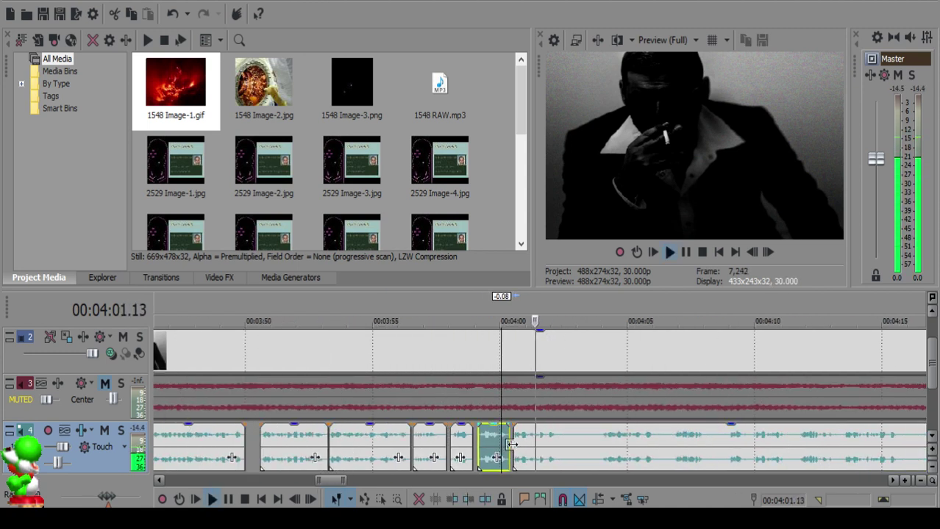
scroll(566, 445, "up", 2)
key("space")
Step: Split the narration where the spoken phrase ends, at about 00:04:02.08
left_click(563, 438)
key("space")
key("space")
key("s")
Step: Listen further ahead and split the narration at the end of the long silence, at 00:04:03.28
left_click(820, 437)
key("space")
scroll(750, 439, "down", 1)
key("space")
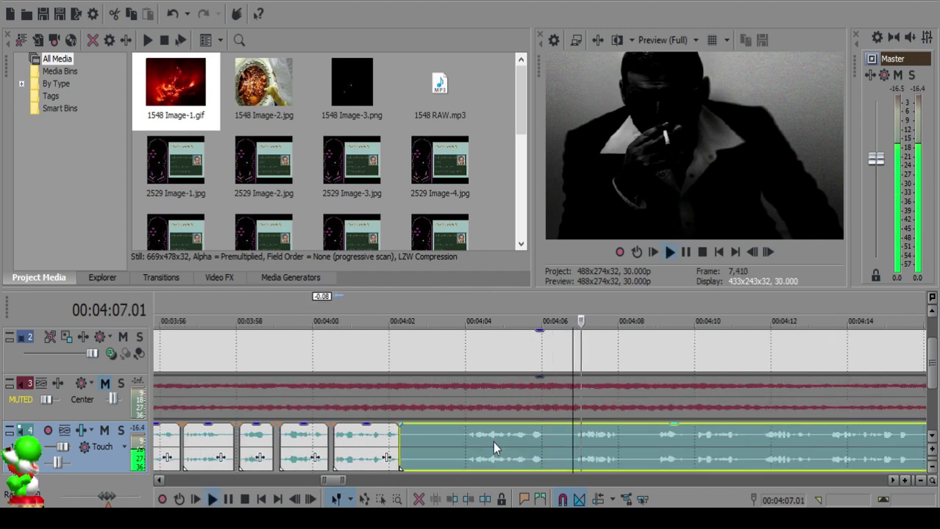
left_click(462, 439)
key("space")
key("s")
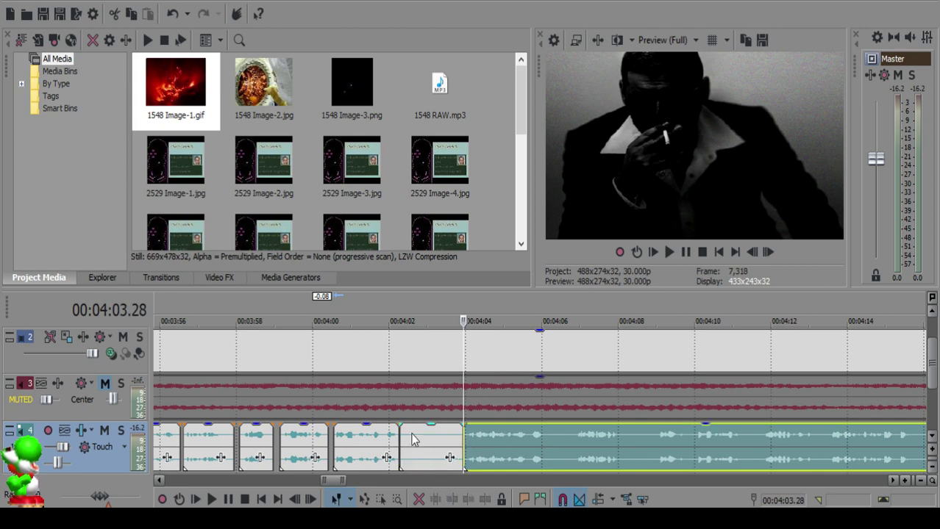
Step: Check the start of the long silent piece by playback, delete it, and move the remaining narration earlier to close up the pause
left_click(401, 434)
key("space")
scroll(493, 450, "up", 3)
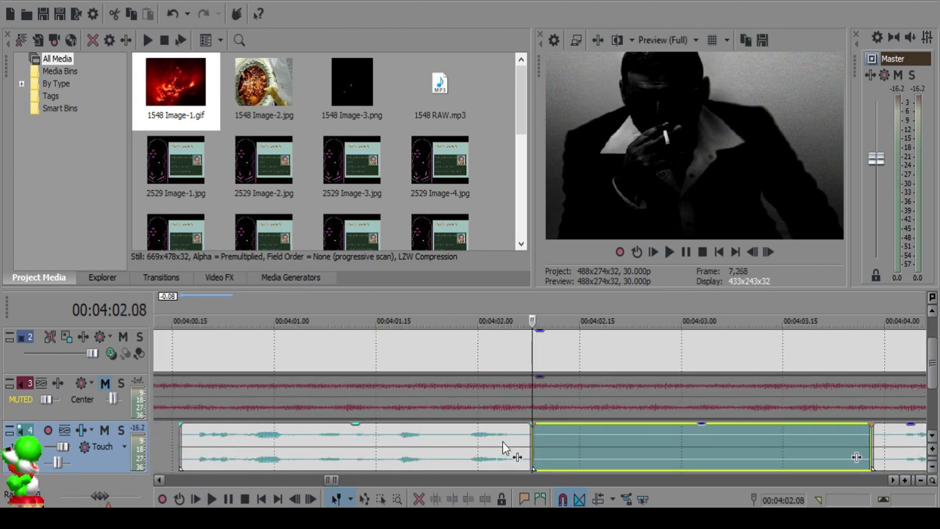
left_click(545, 440)
scroll(546, 441, "down", 3)
key("Delete")
left_click_drag(667, 450, 554, 445)
Step: Nudge the remaining narration three frames earlier to start at about 00:04:02.10 and play across the join
key("space")
double_click(551, 442)
left_click(549, 442)
left_click(534, 438)
scroll(523, 439, "up", 3)
left_click(543, 446)
left_click(398, 444)
key("space")
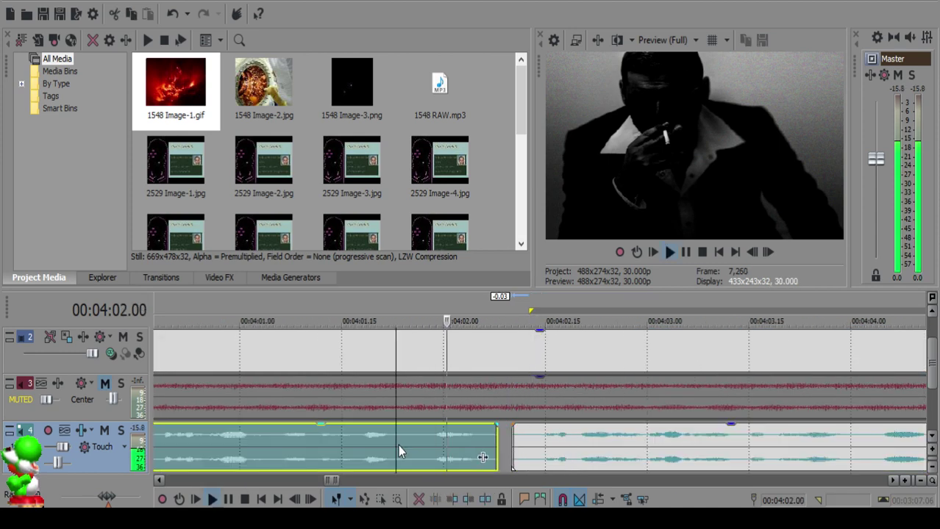
Step: Split the narration at about 00:04:04.12 and 00:04:04.19 and delete the short piece between the cuts
left_click(586, 439)
key("space")
key("s")
left_click(633, 443)
key("s")
left_click(613, 442)
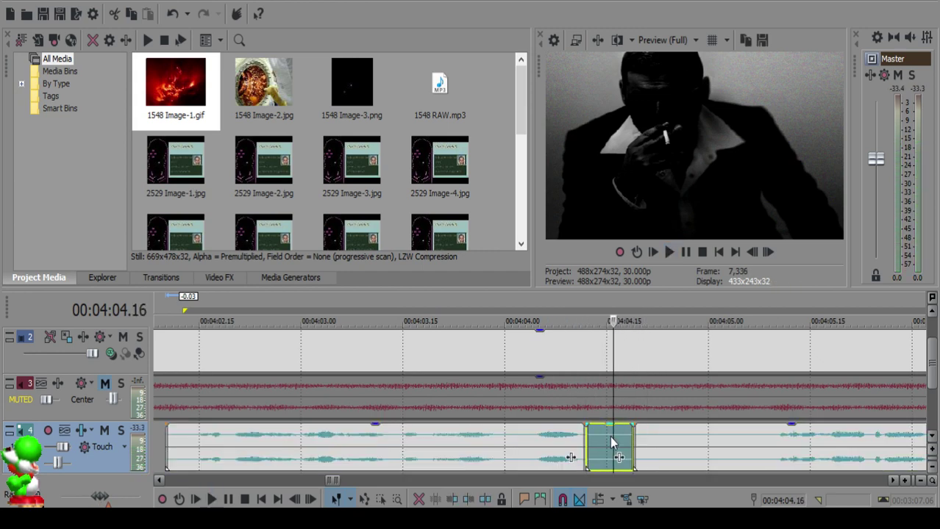
key("Delete")
Step: Play on past the gap and split the narration just before the following phrase, at about 00:04:05.07
left_click(483, 450)
key("space")
scroll(581, 430, "down", 4)
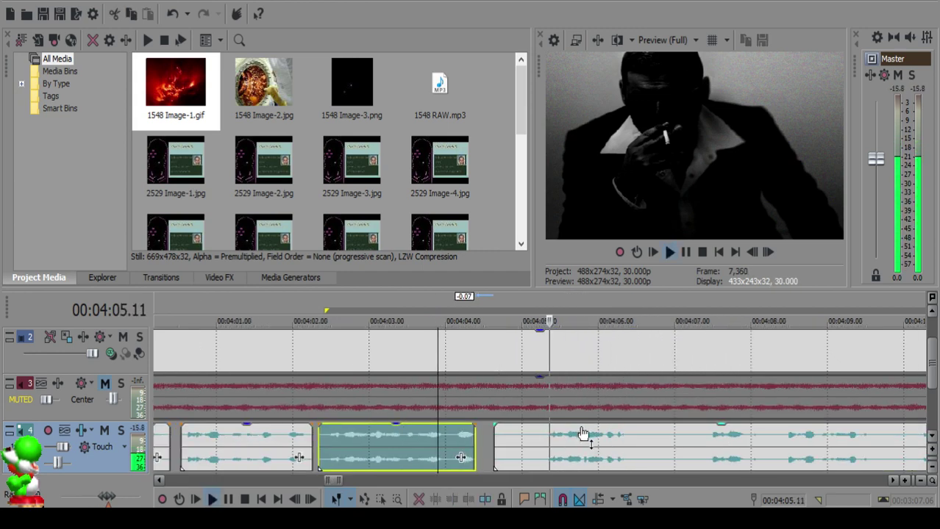
left_click(702, 441)
left_click(541, 436)
key("space")
key("s")
Step: Delete the silent piece and move the remaining narration earlier to start at about 00:04:04.20, checking the join by playback
left_click(495, 442)
key("Delete")
left_click_drag(588, 452, 531, 444)
left_click(445, 447)
key("space")
scroll(499, 451, "up", 3)
left_click(397, 452)
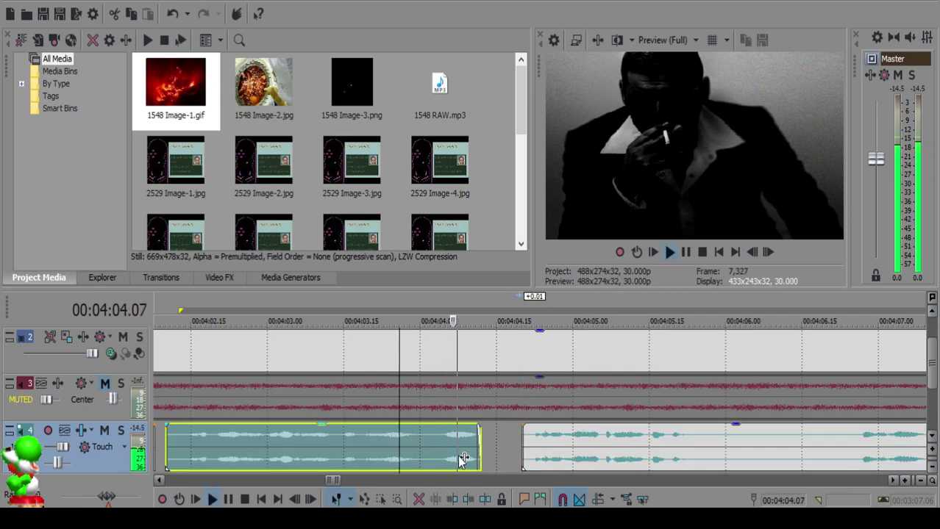
scroll(478, 445, "down", 3)
scroll(614, 434, "up", 3)
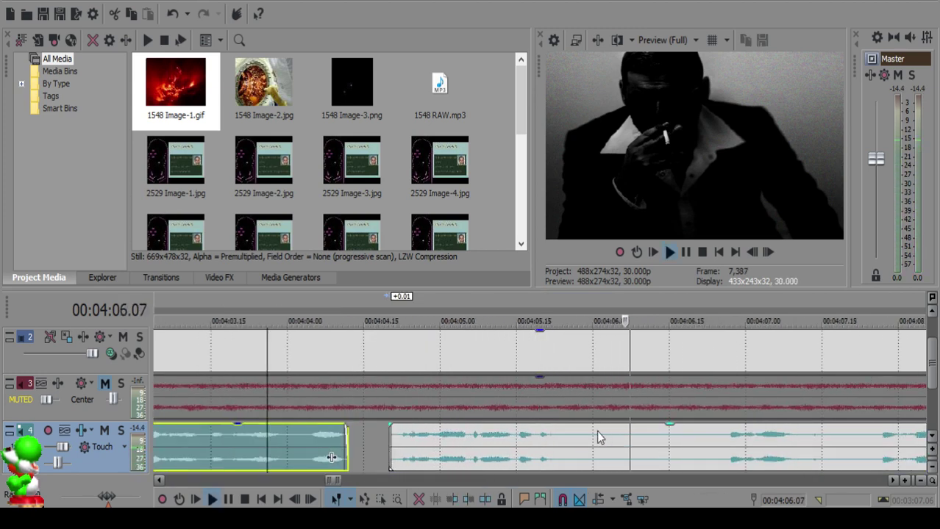
Step: Split the narration at about 00:04:06.02 and again at 00:04:07.24 to isolate the unwanted section
left_click(597, 435)
key("s")
scroll(673, 440, "down", 3)
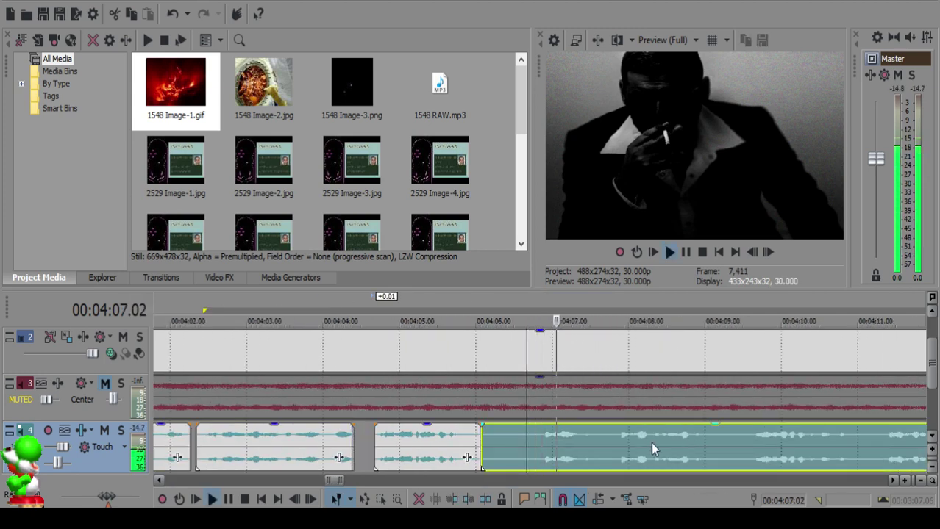
left_click(614, 443)
key("space")
key("s")
Step: Delete the isolated section and move the remaining narration earlier to start at 00:04:06.09, playing across the join
left_click(497, 431)
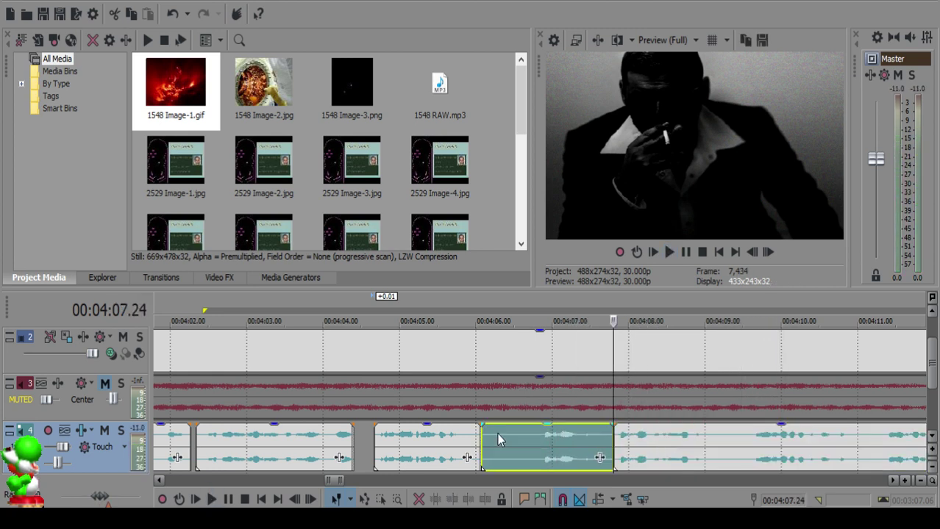
key("Delete")
left_click_drag(682, 450, 570, 439)
left_click(420, 439)
key("space")
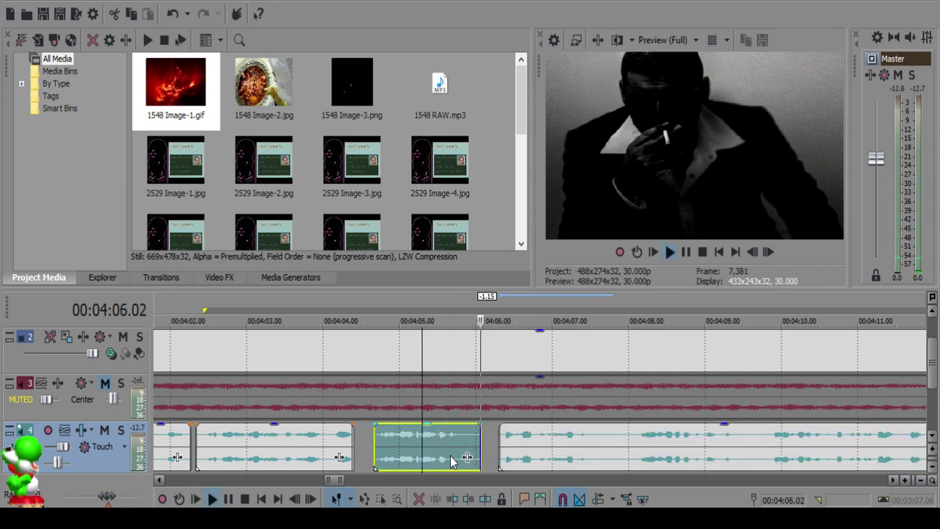
scroll(512, 435, "up", 2)
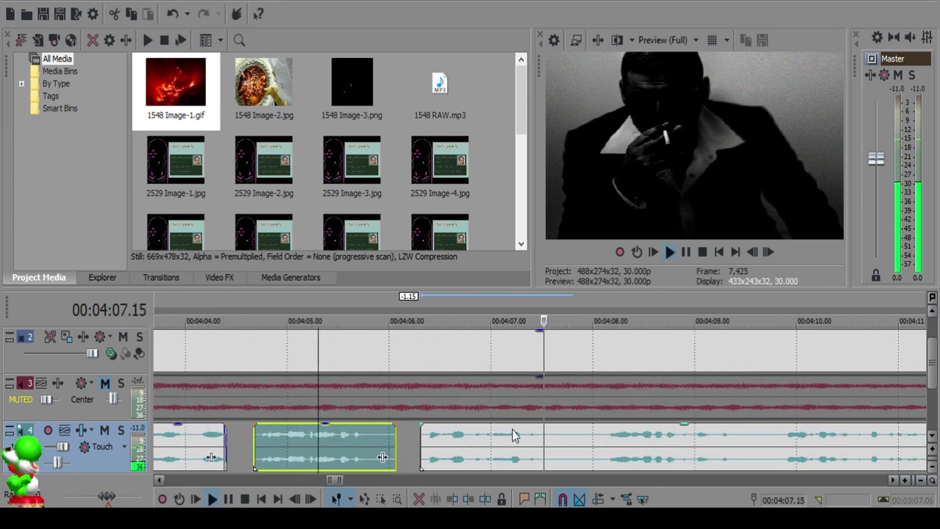
Step: Split the narration at about 00:04:07.21 and again at about 00:04:09.24, around the unwanted phrase
left_click(552, 436)
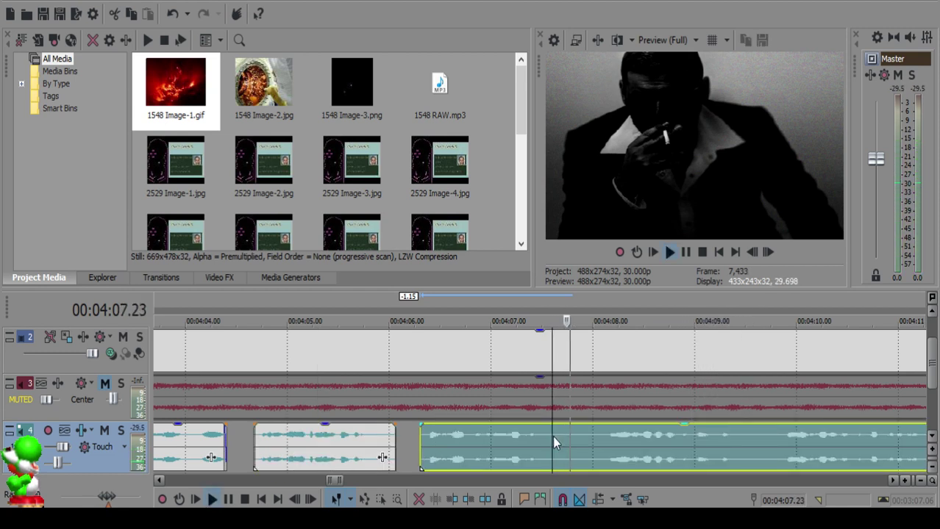
key("s")
left_click(839, 437)
scroll(735, 441, "down", 2)
key("space")
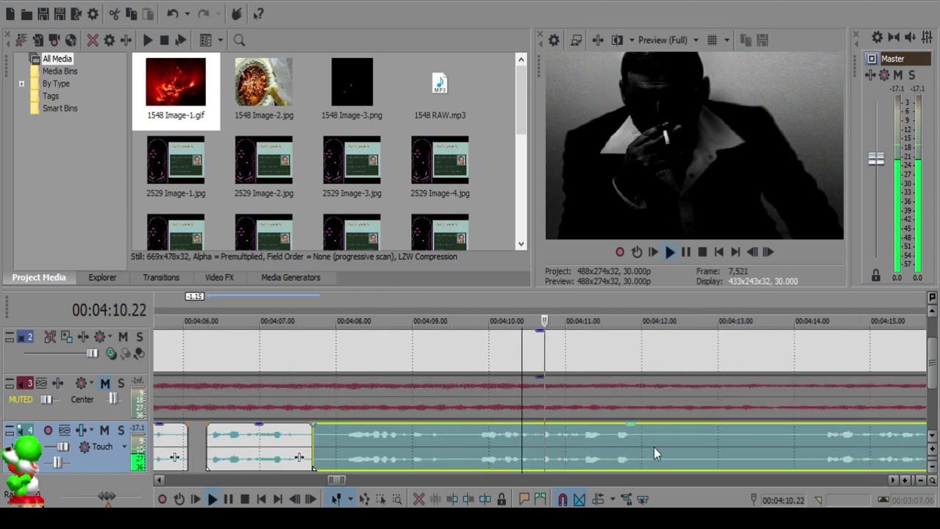
left_click(815, 443)
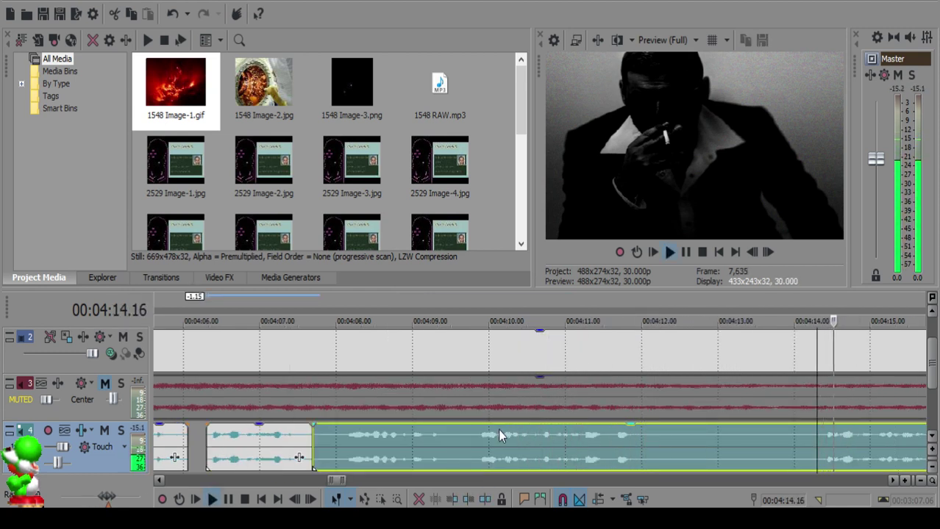
left_click(472, 433)
key("s")
Step: Delete the unwanted phrase and move the remaining narration earlier to start at about 00:04:07.22, checking the join by playback
left_click(438, 437)
key("Delete")
left_click(264, 444)
key("space")
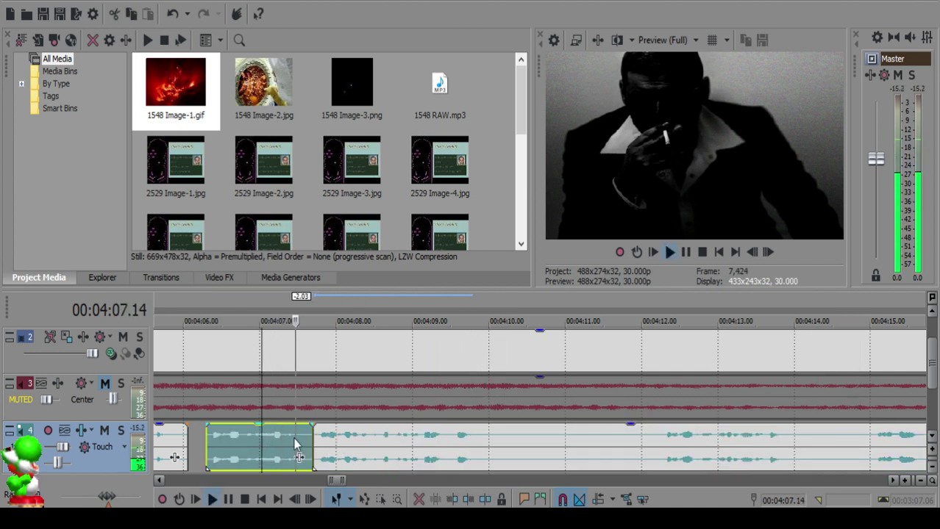
scroll(409, 434, "up", 1)
left_click(513, 439)
left_click_drag(539, 448, 547, 446)
left_click(343, 441)
key("space")
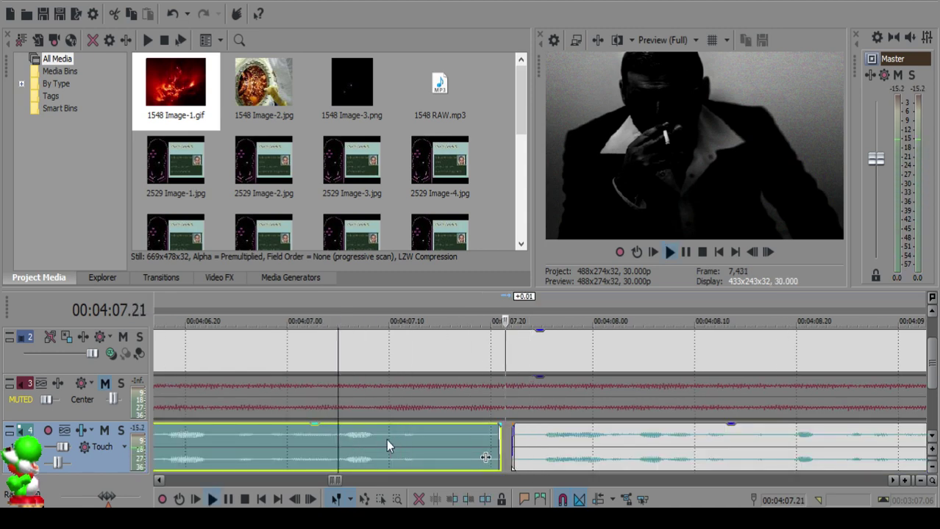
scroll(346, 446, "down", 10)
scroll(479, 458, "up", 10)
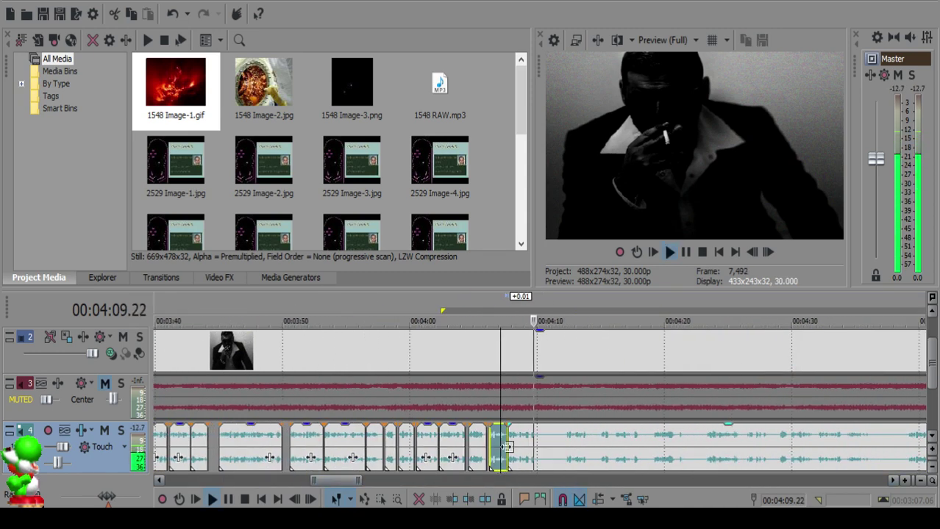
Step: Split the narration in the silence at 00:04:10.04
left_click(562, 442)
key("space")
key("s")
Step: Listen to the narration ahead and split it just before the phrase to keep, at 00:04:12.07
scroll(630, 460, "down", 4)
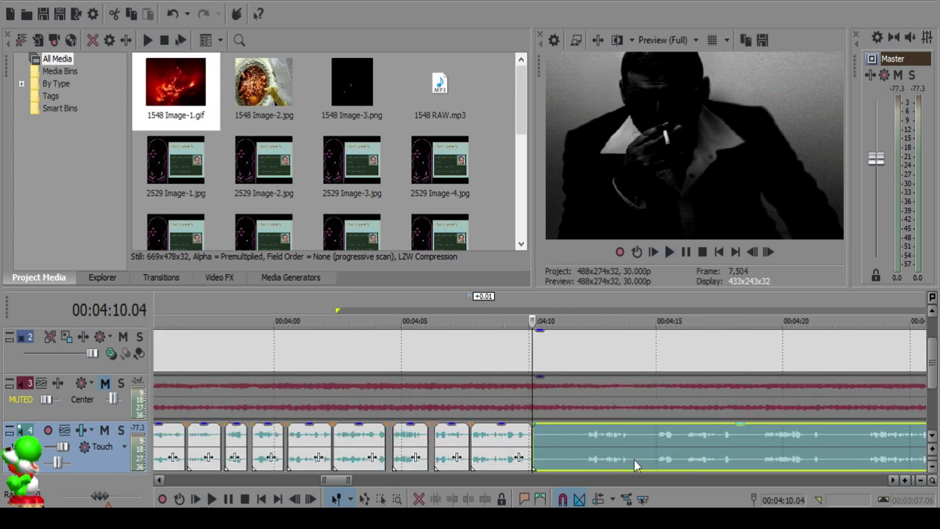
left_click(603, 442)
key("space")
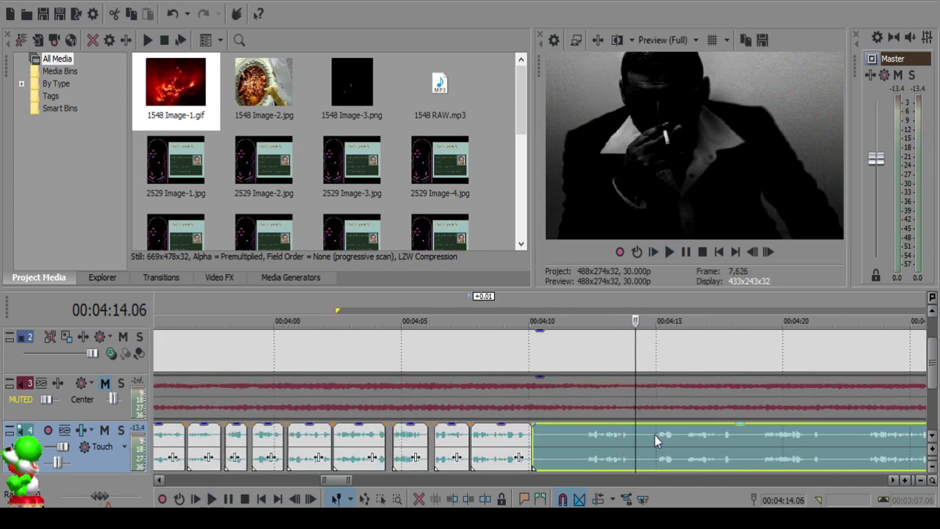
key("space")
key("space")
key("space")
key("s")
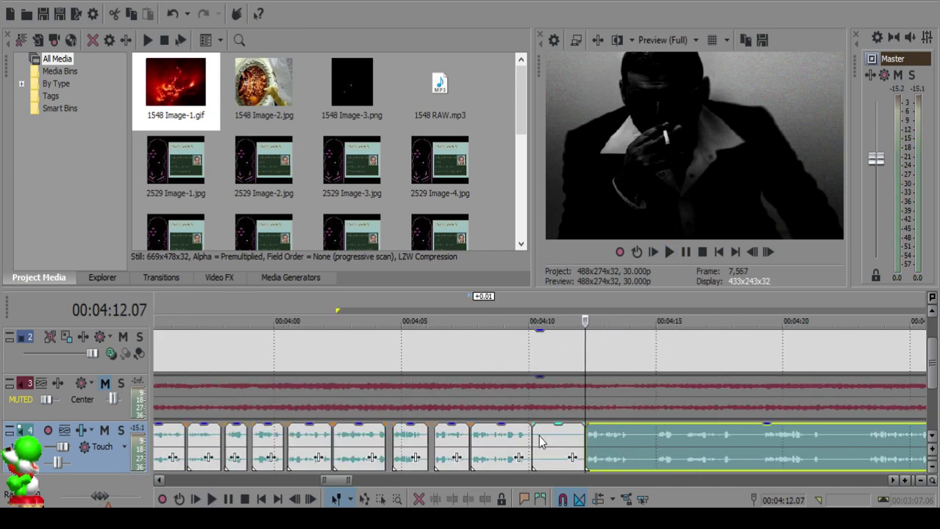
Step: Delete the piece between the last two cuts and move the remaining narration earlier to start at 00:04:10.12, checking the join by playback
left_click(539, 439)
key("Delete")
left_click_drag(605, 434, 558, 433)
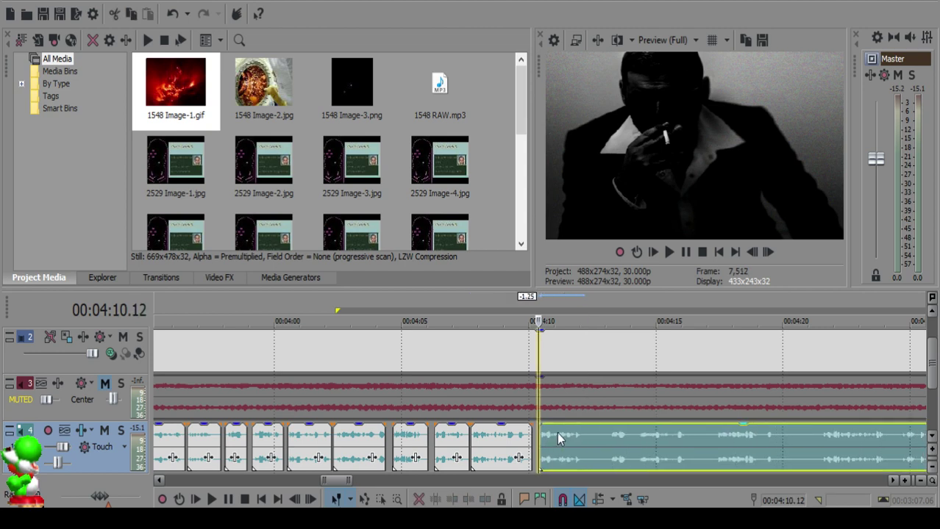
left_click(519, 437)
key("space")
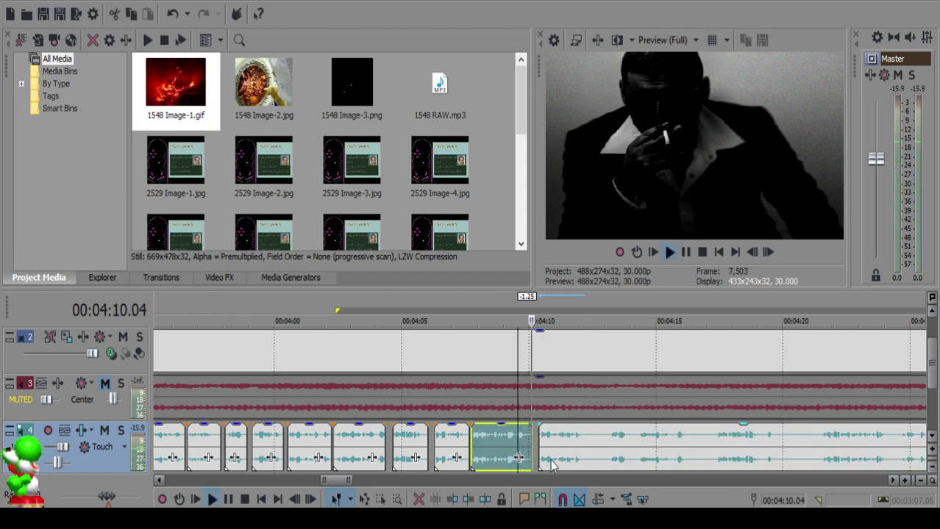
scroll(553, 464, "up", 5)
left_click(499, 438)
left_click(401, 442)
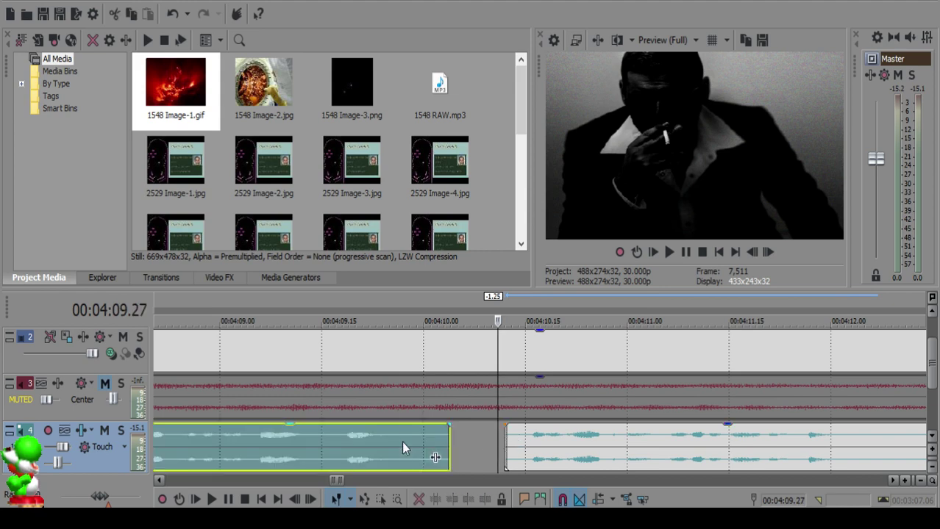
key("space")
scroll(485, 441, "down", 6)
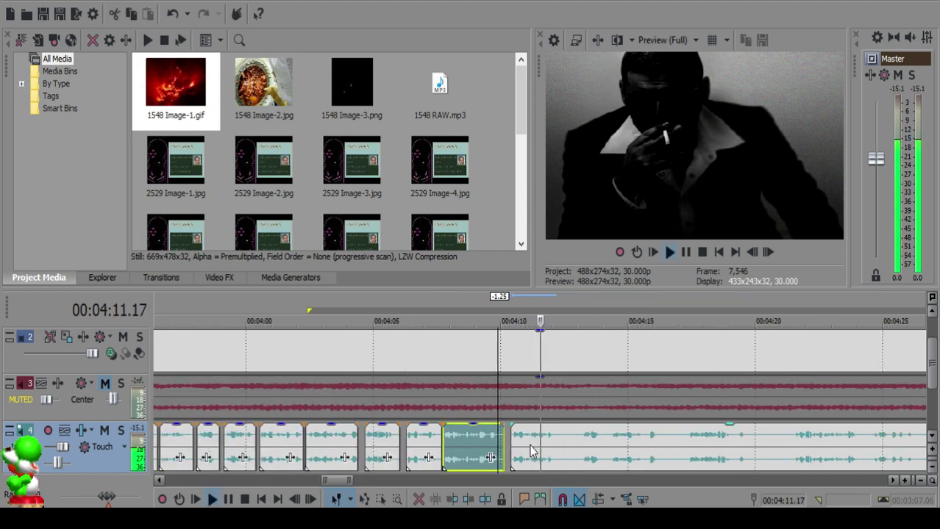
Step: Split the narration on track 4 in the silence at about 00:04:12.13
scroll(550, 443, "up", 5)
left_click(581, 443)
left_click(588, 444)
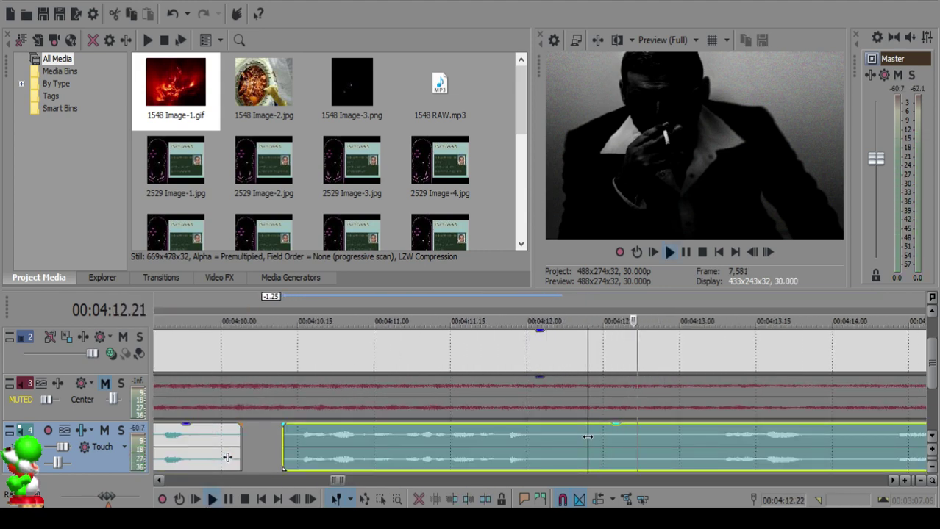
key("s")
Step: Split the narration again just before the next phrase, at about 00:04:13.07
scroll(753, 461, "down", 3)
left_click(515, 439)
key("space")
key("s")
Step: Delete the silent piece between the two cuts and move the remaining narration earlier to start at 00:04:12.22, checking the join by playback
left_click(490, 438)
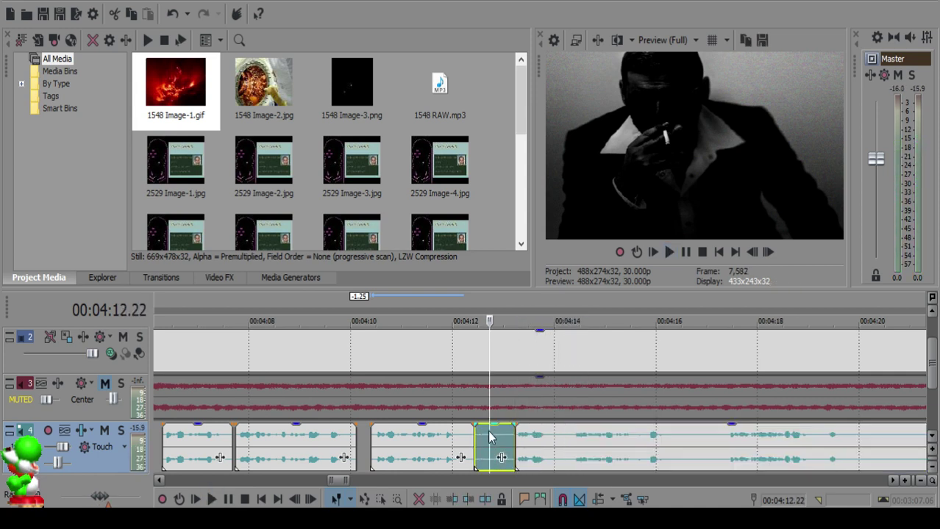
key("Delete")
left_click(438, 441)
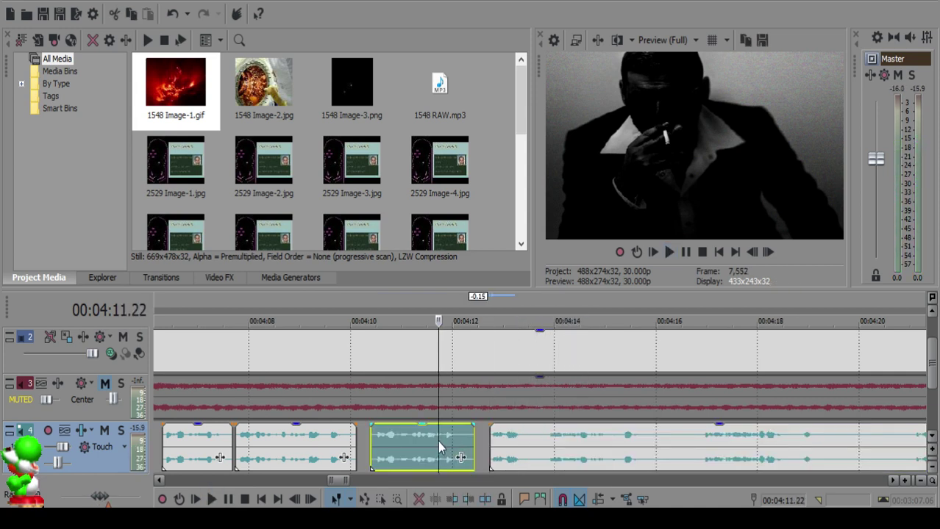
key("space")
scroll(495, 447, "up", 3)
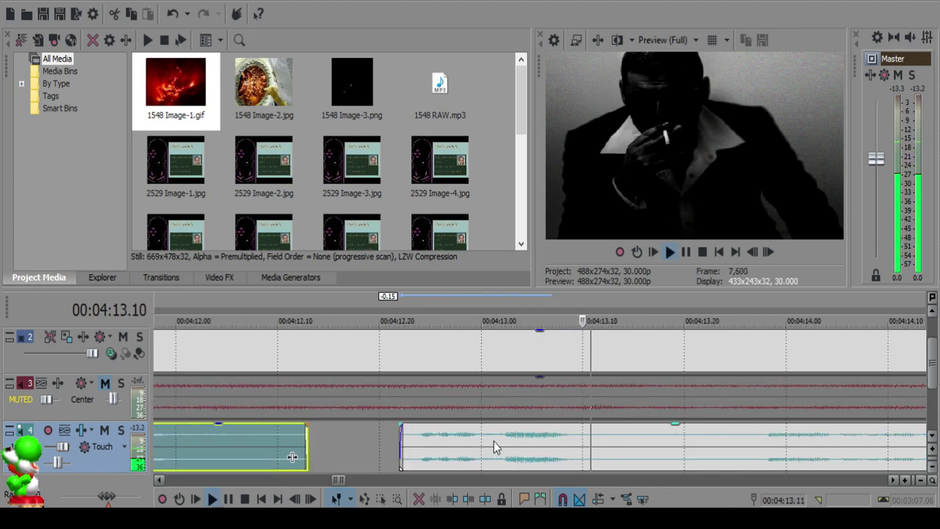
left_click(409, 439)
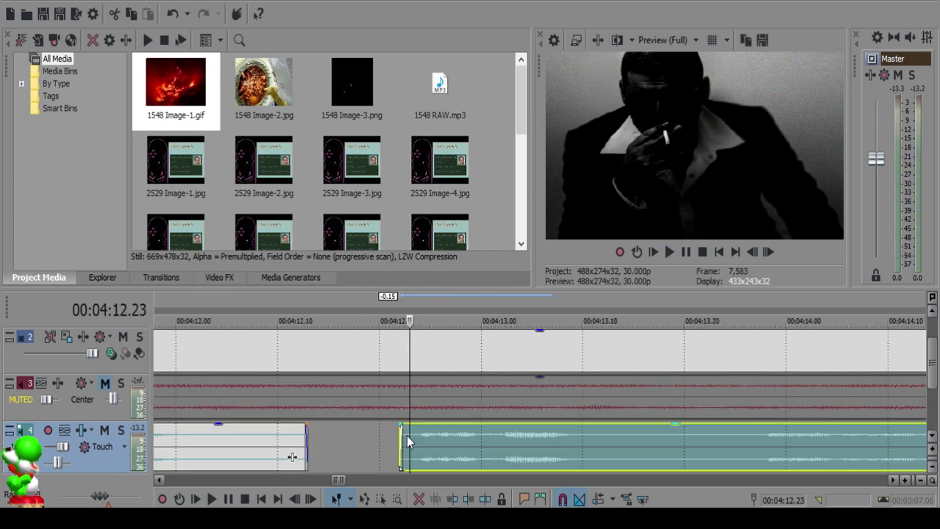
Step: Split the narration at about 00:04:13.19 and 00:04:13.22 and delete the short piece between the cuts
left_click(659, 439)
left_click(678, 440)
key("s")
left_click(705, 443)
key("s")
left_click(688, 442)
key("Delete")
Step: Move the remaining narration three frames earlier to start at about 00:04:13.19, and play the join to check it
left_click_drag(741, 446, 710, 444)
left_click(542, 443)
key("space")
scroll(586, 443, "down", 2)
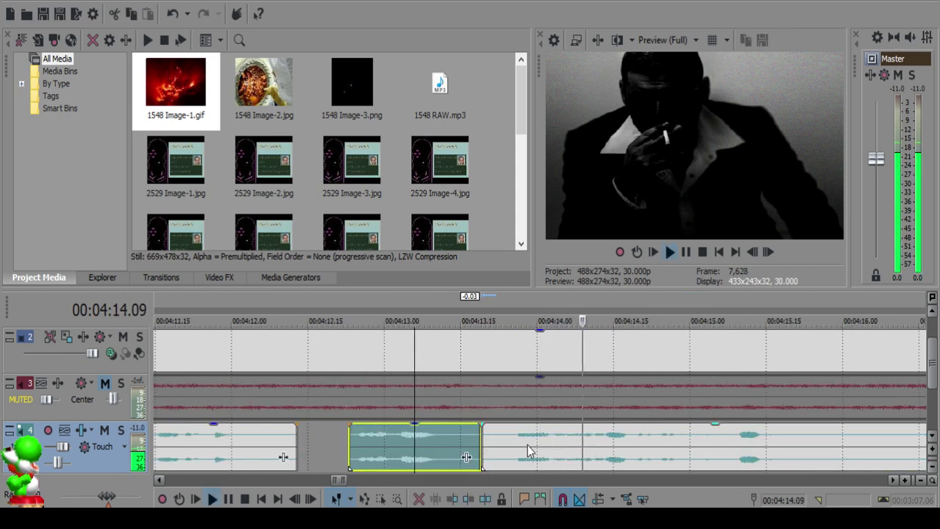
Step: Listen ahead to locate the pause after the next phrase and split the narration at 00:04:16.04
scroll(534, 450, "down", 3)
scroll(588, 446, "up", 3)
left_click(742, 448)
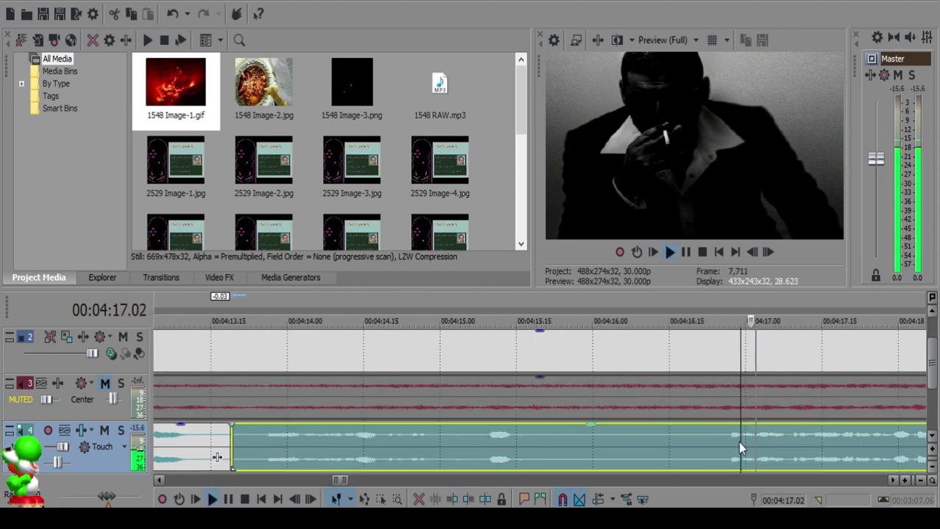
scroll(739, 444, "down", 1)
left_click(344, 440)
scroll(544, 438, "up", 2)
key("Return")
left_click(632, 440)
key("space")
left_click(652, 439)
key("Return")
left_click(657, 441)
left_click(684, 442)
key("space")
key("Return")
left_click(817, 442)
key("space")
key("Return")
key("s")
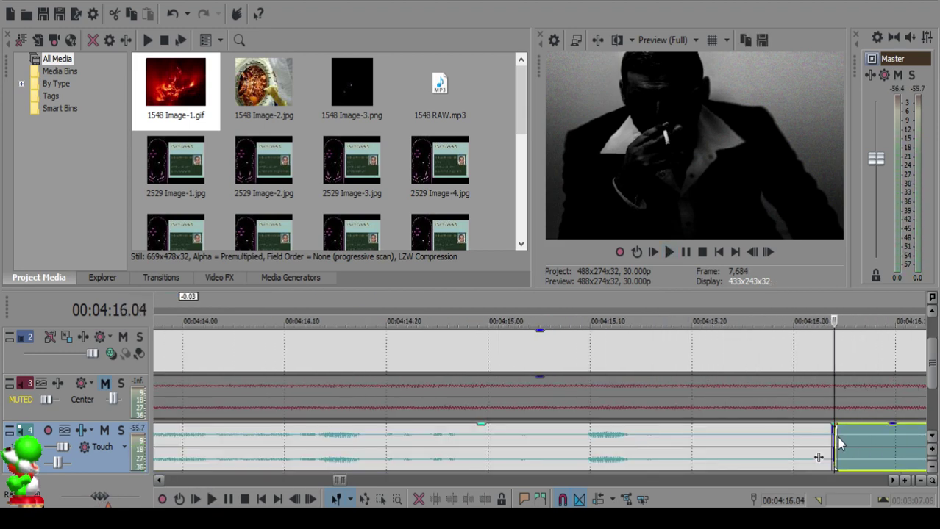
Step: Remove the short silence between 00:04:15.29 and the cut at 00:04:16.04
scroll(839, 443, "down", 3)
left_click(516, 445)
key("s")
key("Delete")
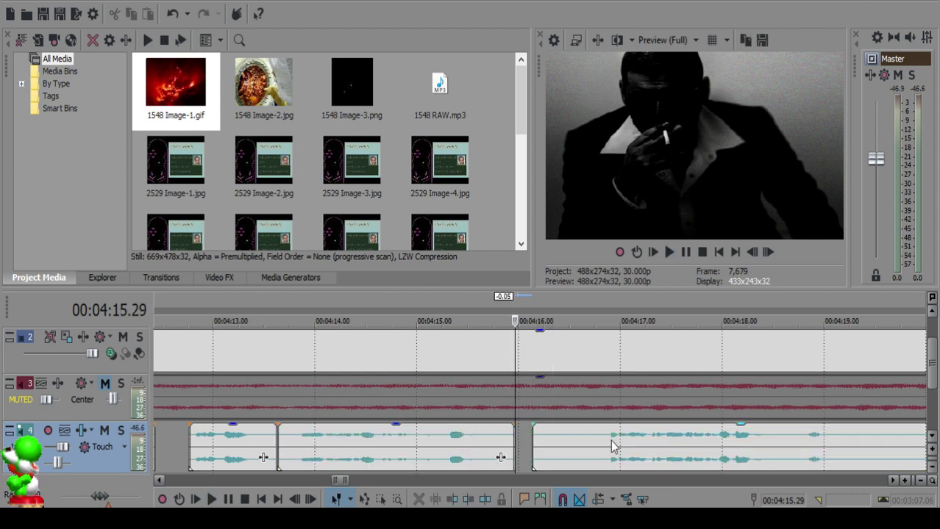
Step: Listen to the next phrase and split the narration just before it, at about 00:04:16.23
left_click(613, 445)
key("space")
left_click(748, 439)
scroll(747, 440, "down", 2)
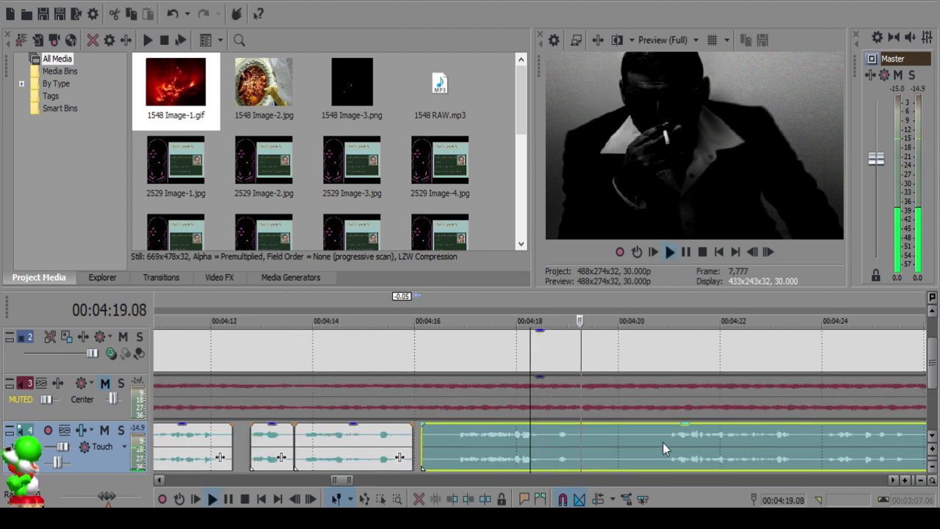
left_click(448, 435)
left_click(453, 436)
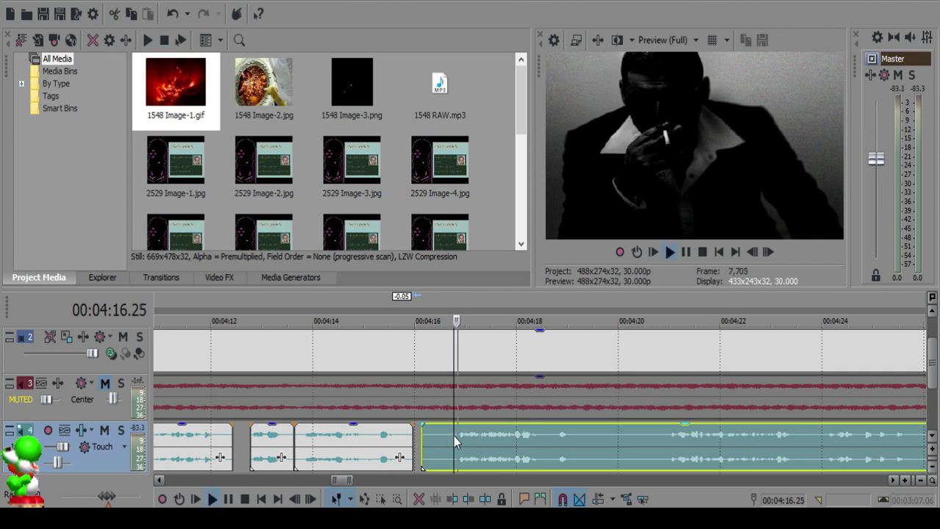
key("s")
Step: Delete the leading silence and move the remaining narration earlier to start at 00:04:16.07, checking the join by playback
left_click(431, 439)
key("Delete")
left_click_drag(470, 445, 446, 445)
left_click(388, 446)
key("space")
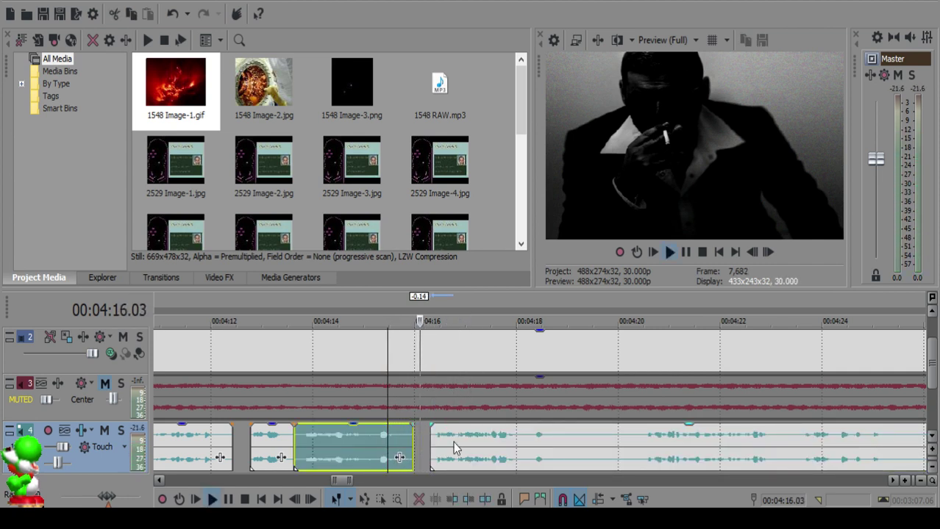
scroll(424, 447, "up", 3)
left_click(520, 436)
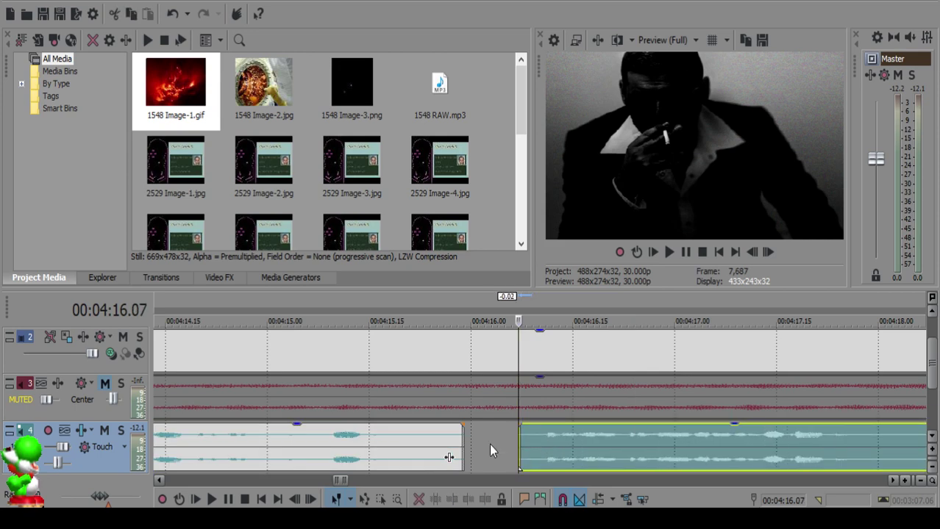
left_click(369, 444)
key("space")
Step: Listen ahead and split the narration in the silence at about 00:04:18.24
scroll(642, 432, "down", 6)
scroll(636, 436, "up", 6)
scroll(551, 454, "up", 8)
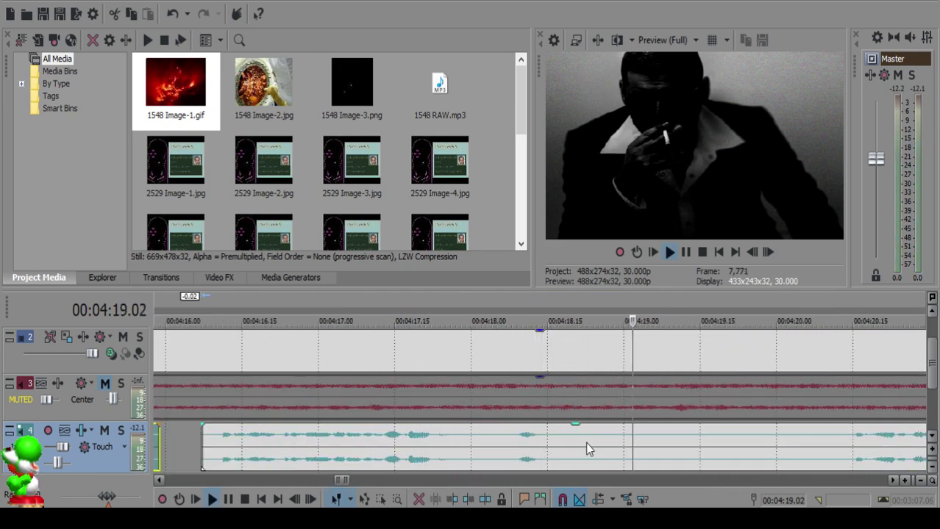
left_click(592, 444)
key("s")
Step: Split the narration just before the next phrase, at 00:04:20.08
scroll(641, 438, "down", 3)
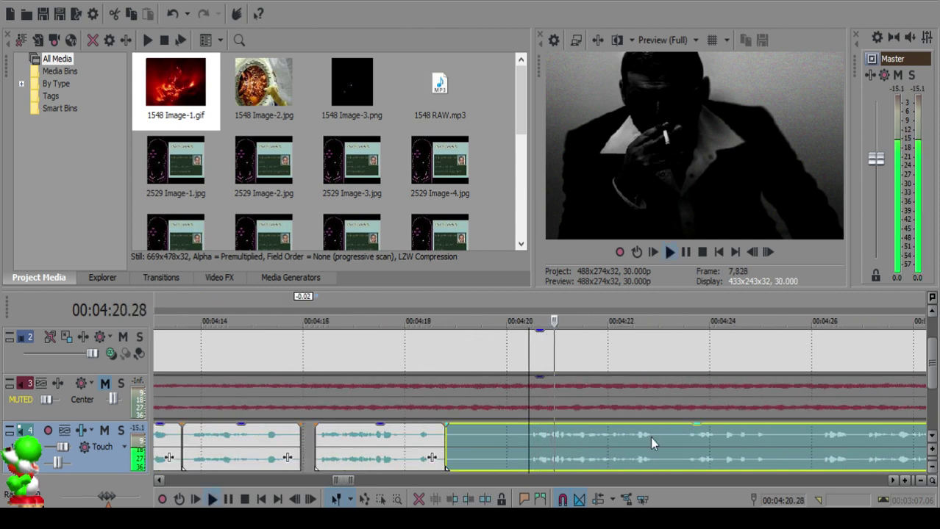
left_click(519, 440)
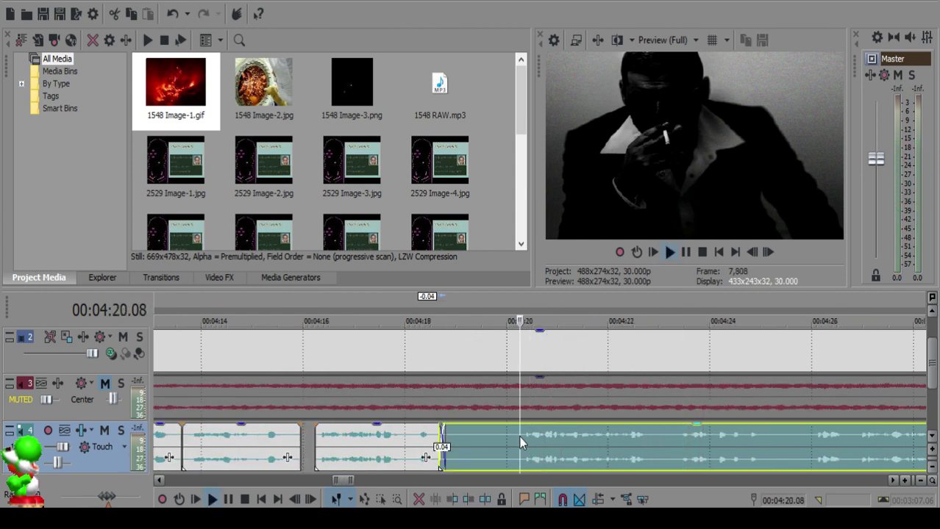
key("space")
key("s")
Step: Delete the silence between the last two cuts and move the remaining narration earlier to start at 00:04:19.01
left_click(457, 429)
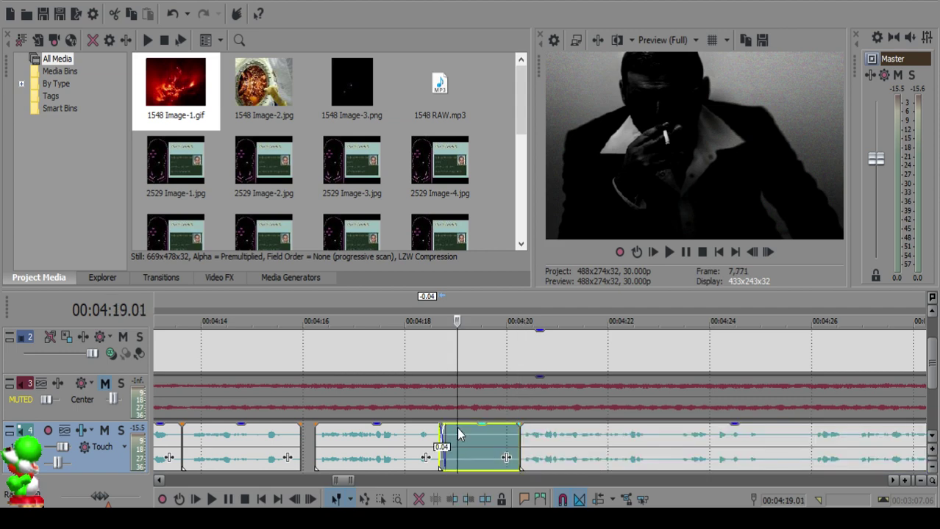
key("Delete")
left_click(428, 446)
key("space")
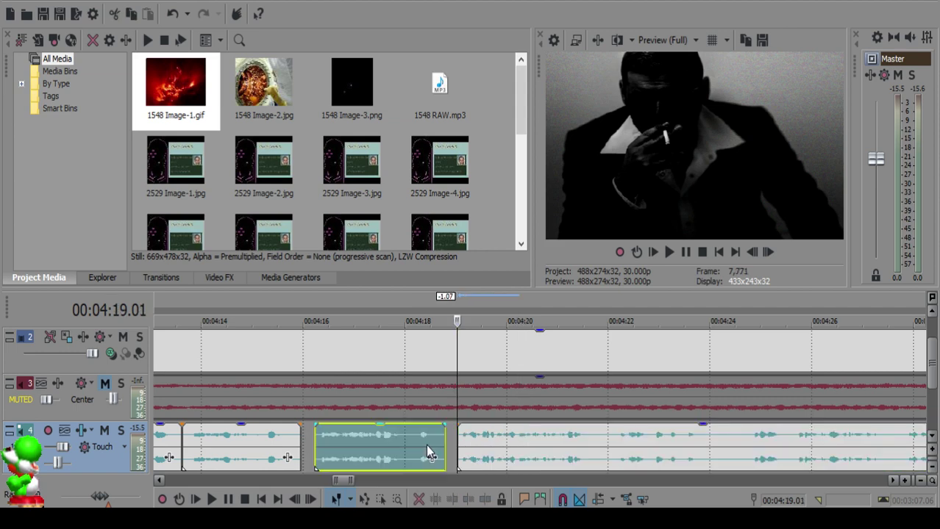
Step: Move the remaining narration two frames later to start at 00:04:19.03, and play across the pause to check it
scroll(540, 457, "up", 4)
left_click(580, 439)
key("space")
left_click_drag(588, 441, 607, 446)
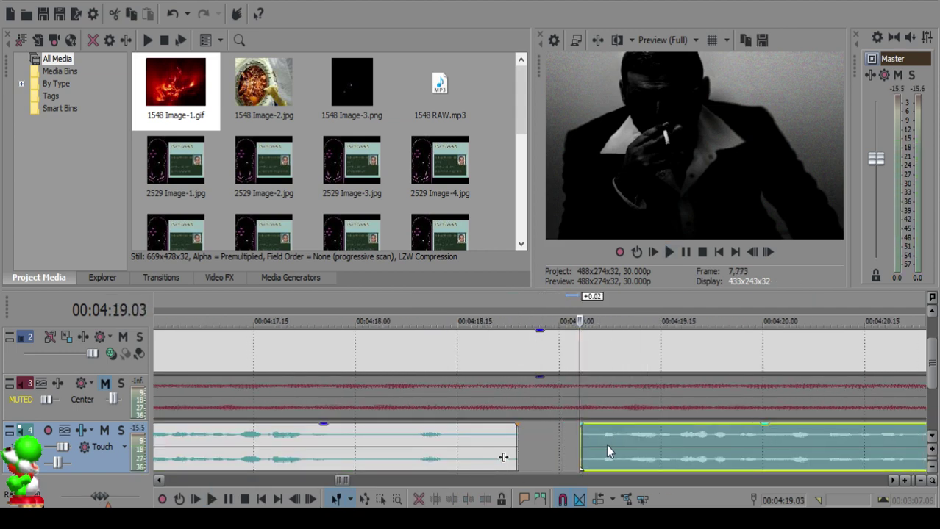
left_click(357, 451)
key("space")
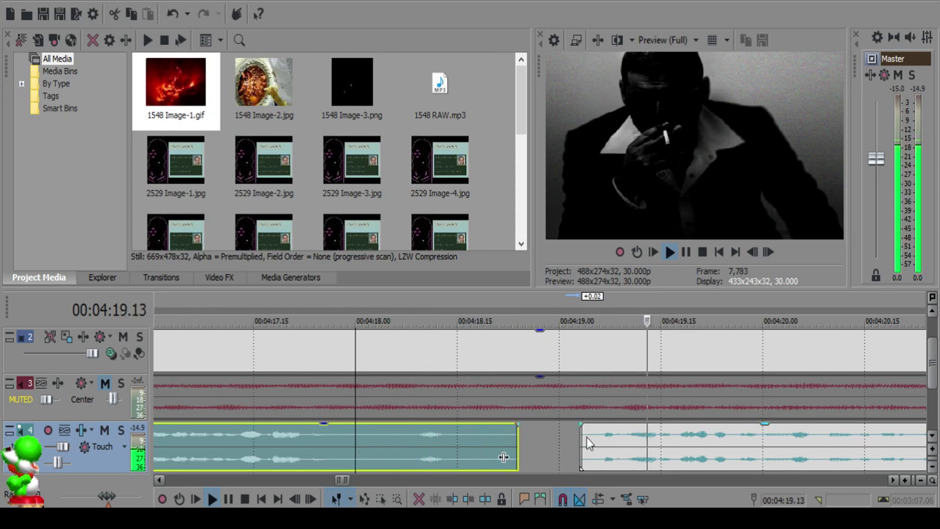
Step: Nudge the remaining narration later one frame at a time to start at 00:04:19.05, checking the pause by playback after each move
left_click(586, 450)
left_click(380, 442)
key("space")
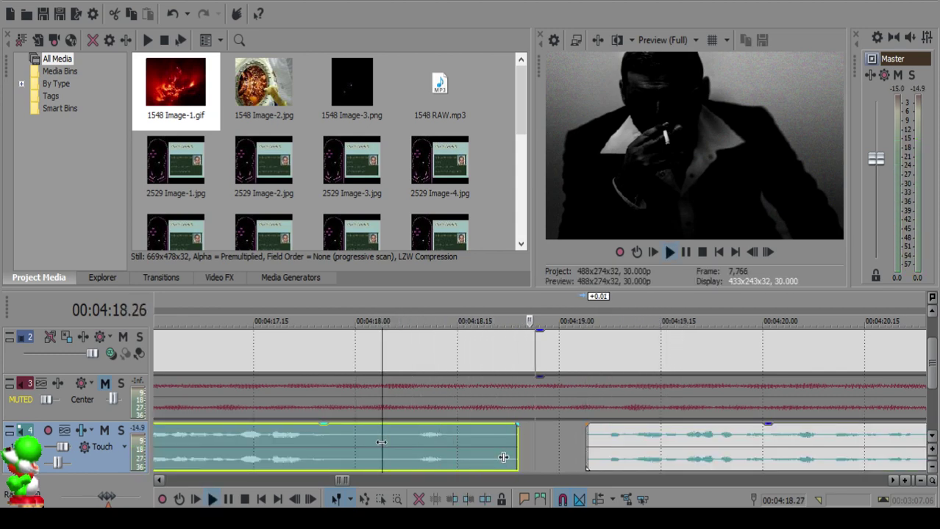
key("space")
left_click_drag(593, 436, 601, 438)
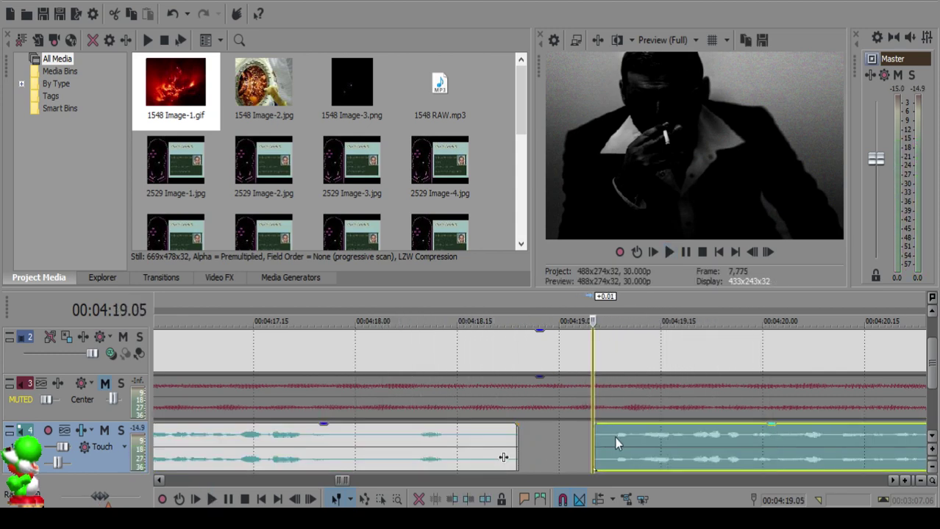
left_click(334, 441)
key("space")
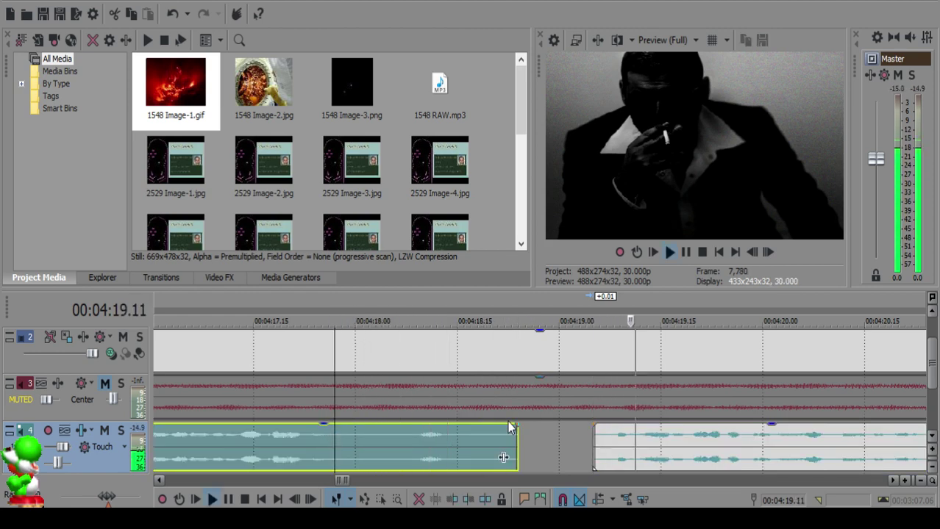
Step: Listen ahead and split the narration in the pause at about 00:04:21.26
scroll(580, 411, "down", 10)
scroll(586, 431, "up", 12)
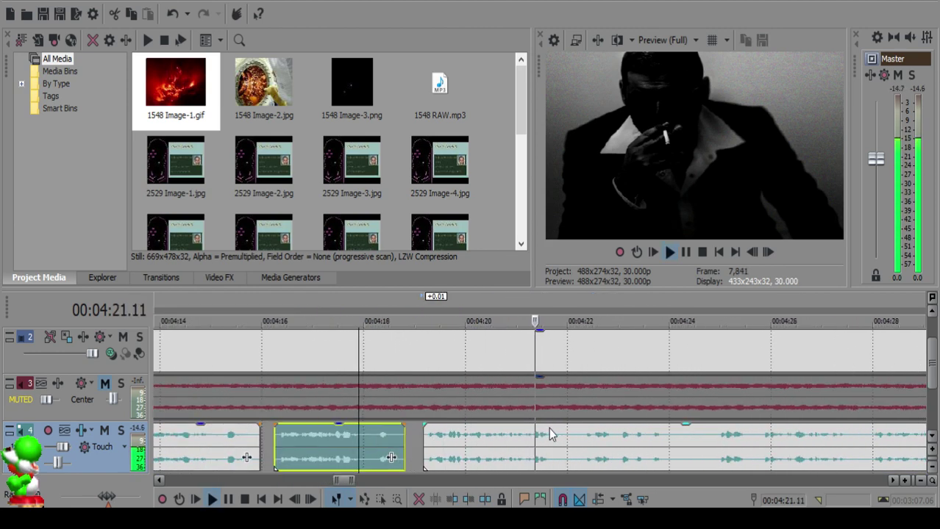
key("space")
left_click(543, 438)
key("space")
key("space")
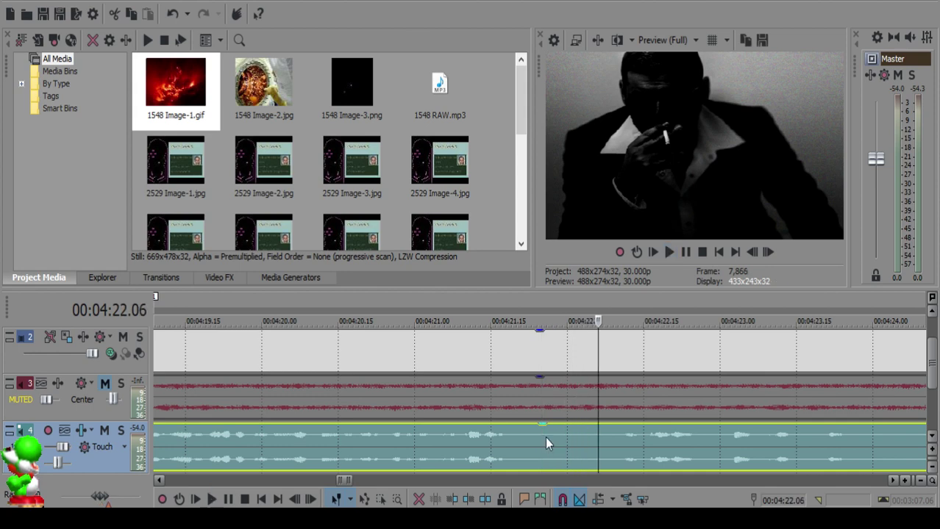
left_click(546, 438)
key("s")
Step: Split the narration at 00:04:22.06, delete the short piece before it and close the gap, checking the join by playback
key("space")
scroll(708, 440, "down", 1)
scroll(709, 440, "down", 1)
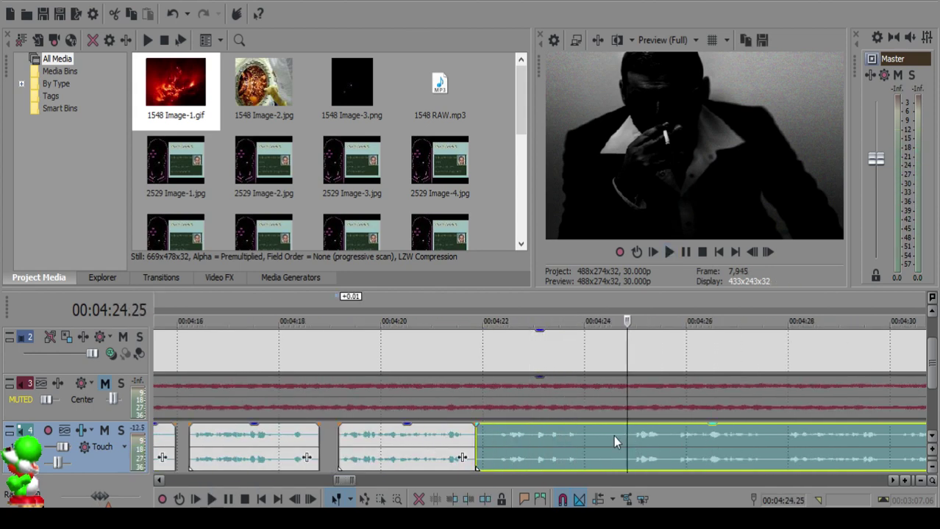
left_click(492, 434)
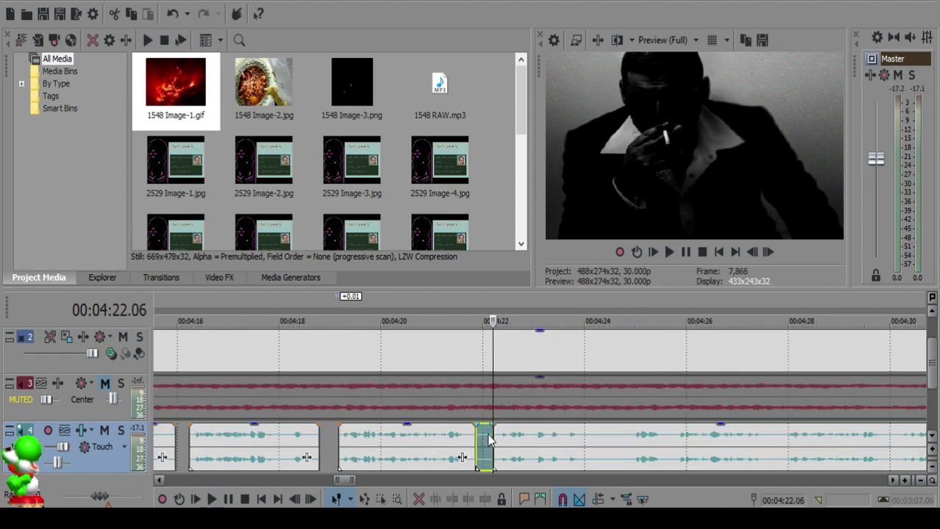
left_click(454, 445)
left_click(453, 445)
key("space")
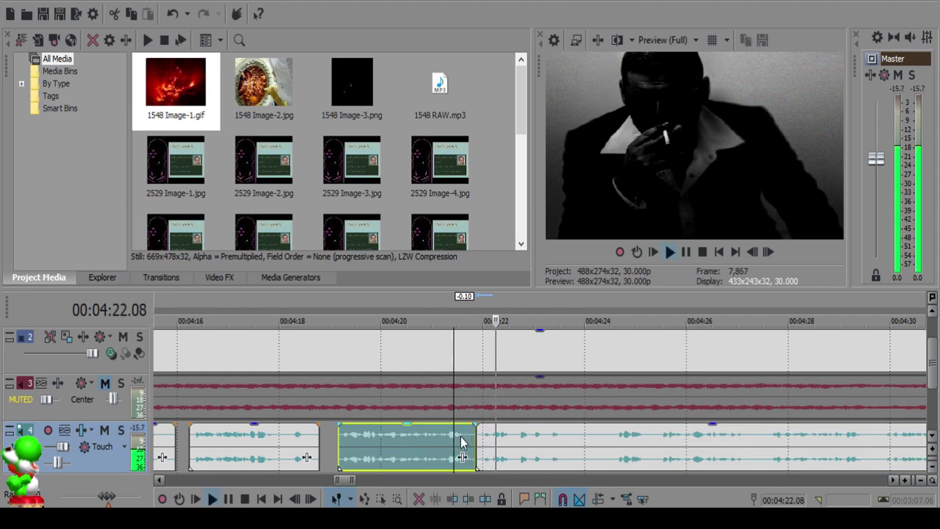
Step: Split the narration at about 00:04:23.17 and 00:04:23.24 and delete the piece between the cuts
scroll(566, 442, "down", 2)
scroll(566, 443, "up", 3)
scroll(566, 443, "up", 3)
left_click(580, 436)
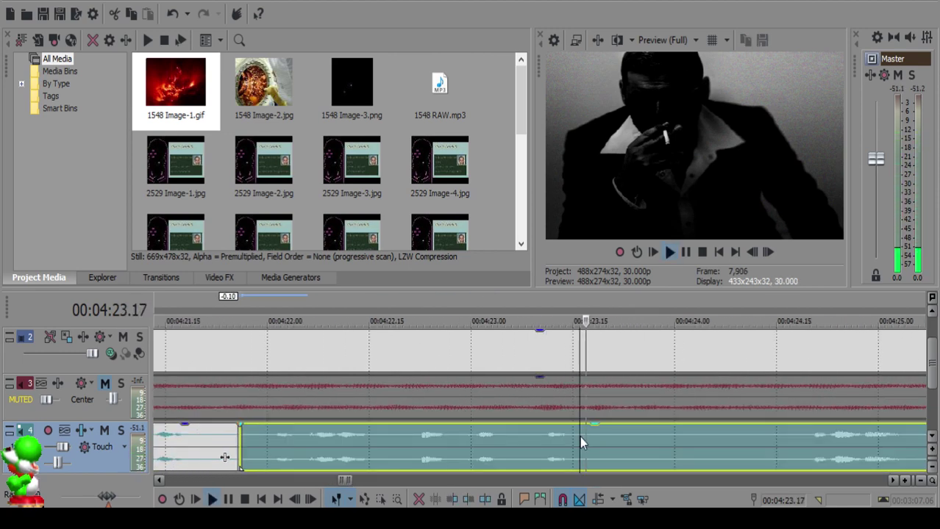
key("space")
key("s")
left_click(633, 438)
key("s")
left_click(599, 438)
key("Delete")
Step: Add a fade-out of about two frames to the end of the piece before the gap, and check it by playback
left_click_drag(585, 425, 571, 427)
left_click(519, 438)
key("space")
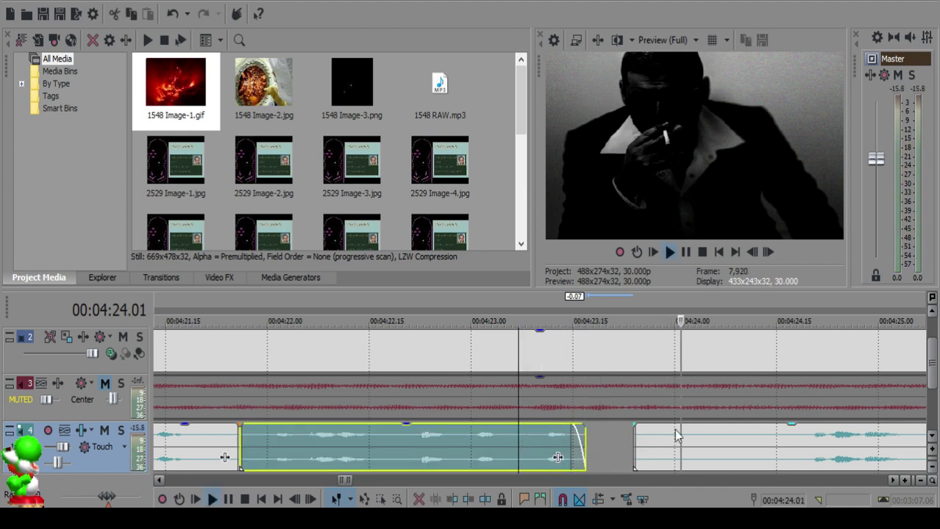
Step: Listen to the following narration and split it just before the phrase to keep, at 00:04:27.18
left_click(713, 437)
scroll(695, 439, "down", 3)
left_click(660, 445)
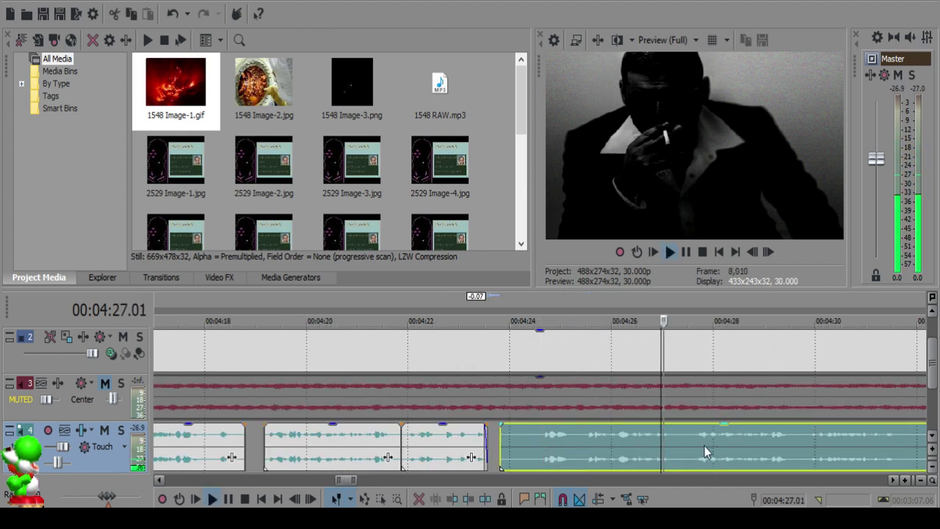
key("space")
left_click(692, 437)
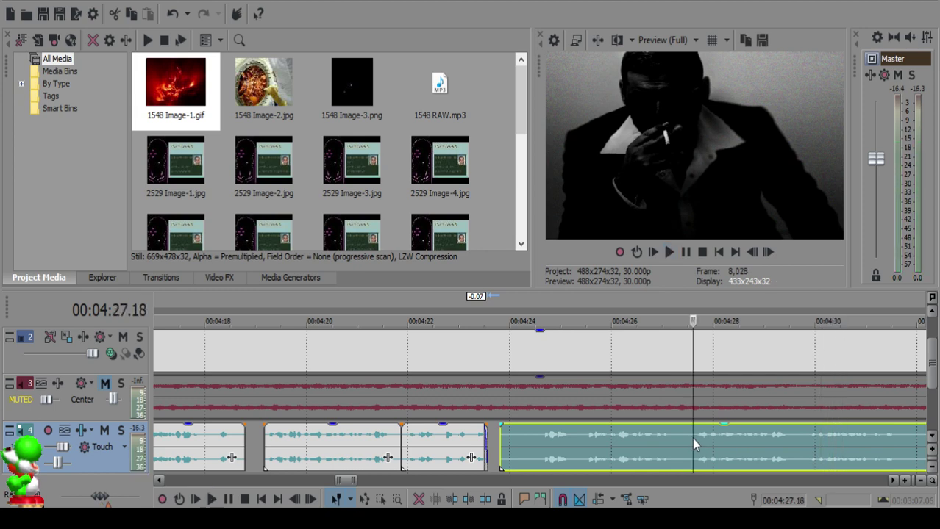
key("s")
Step: Delete the unwanted section before the cut and move the remaining narration earlier to start at 00:04:23.26, checking the join by playback
left_click(504, 433)
scroll(511, 433, "up", 3)
left_click(545, 433)
scroll(545, 433, "down", 5)
left_click_drag(712, 461, 616, 450)
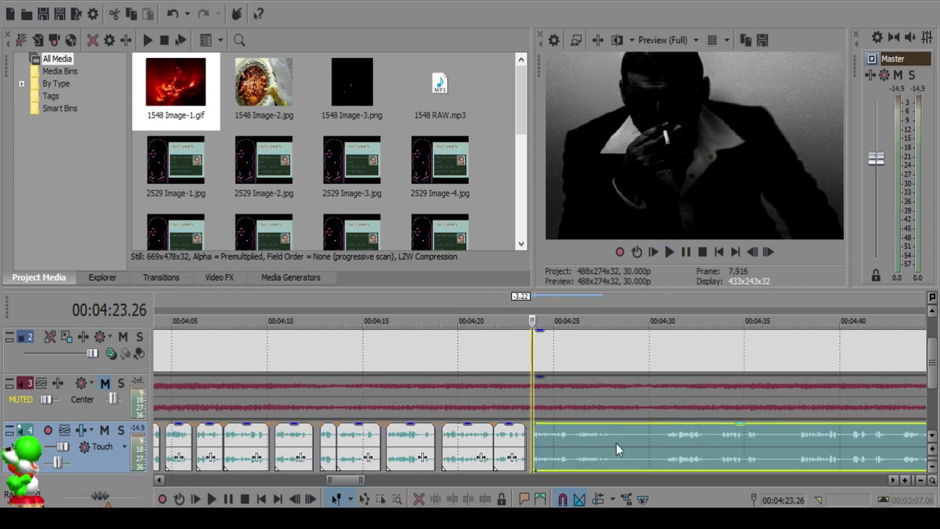
left_click(512, 450)
key("space")
scroll(574, 440, "up", 2)
scroll(574, 440, "down", 4)
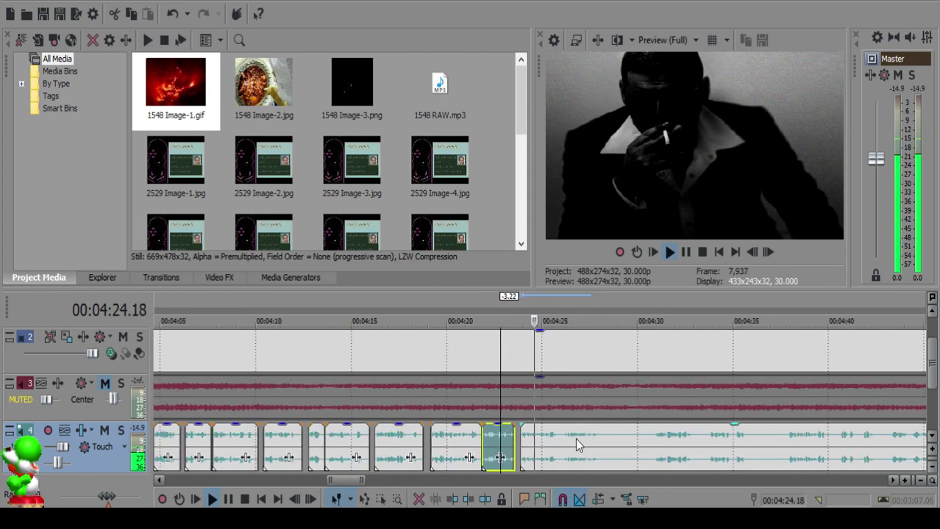
scroll(553, 441, "up", 4)
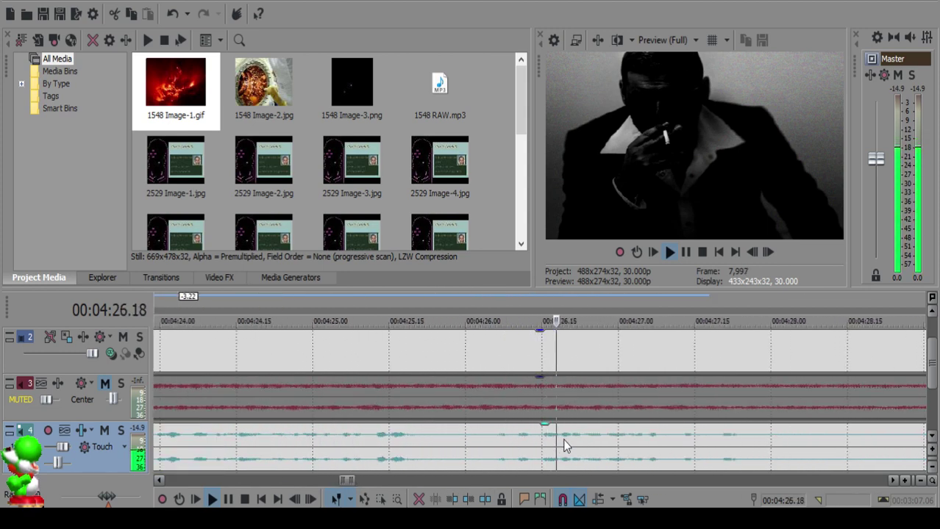
Step: Locate the end of the spoken phrase by playback and split the narration at about 00:04:25.27
left_click(691, 441)
left_click(498, 439)
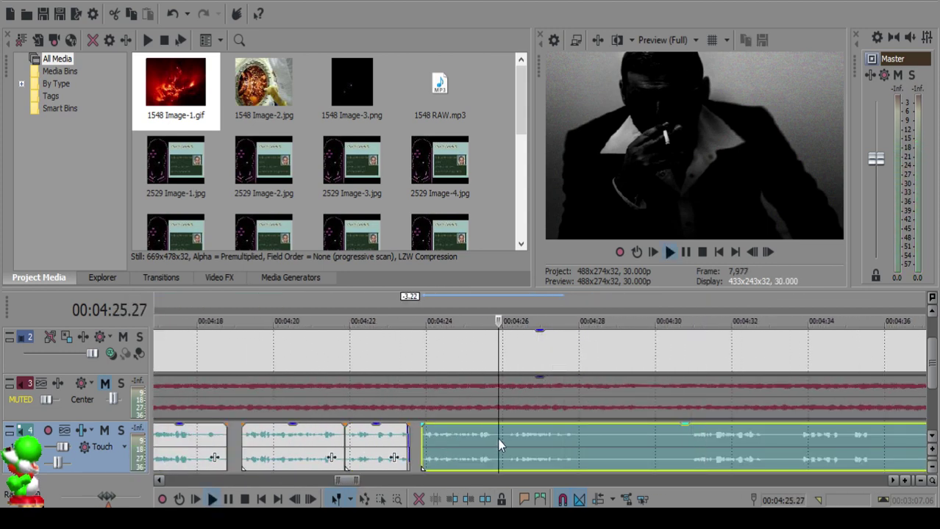
scroll(497, 438, "up", 2)
key("Return")
left_click(518, 439)
key("s")
Step: Split the narration again three frames after the cut, delete the piece between, and check the closed join by playback
key("Right")
key("Right")
key("Right")
key("s")
left_click(520, 439)
key("Delete")
left_click(402, 440)
key("space")
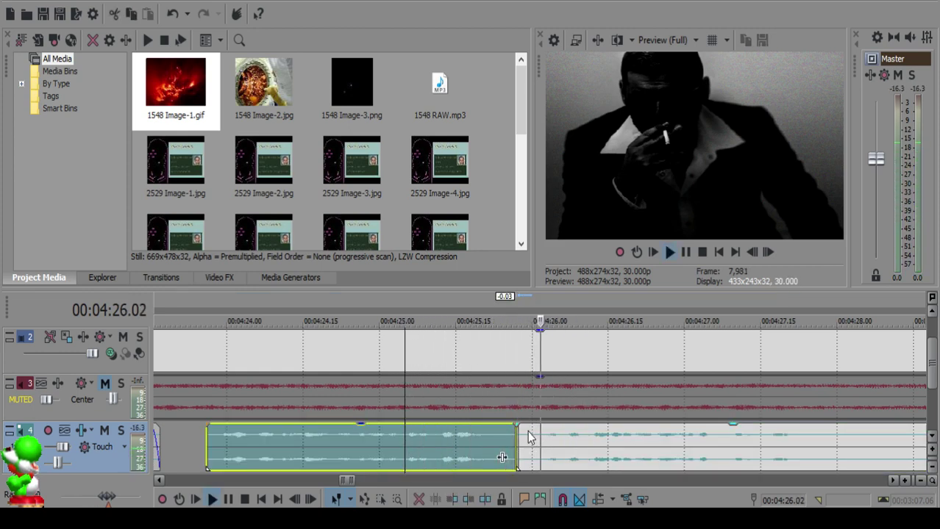
Step: Cut a further two frames from the narration after the join at 00:04:25.27, close the gap, and check it by playback
key("space")
left_click(526, 437)
key("s")
left_click(520, 438)
key("Delete")
left_click_drag(560, 444, 550, 444)
left_click(475, 442)
key("space")
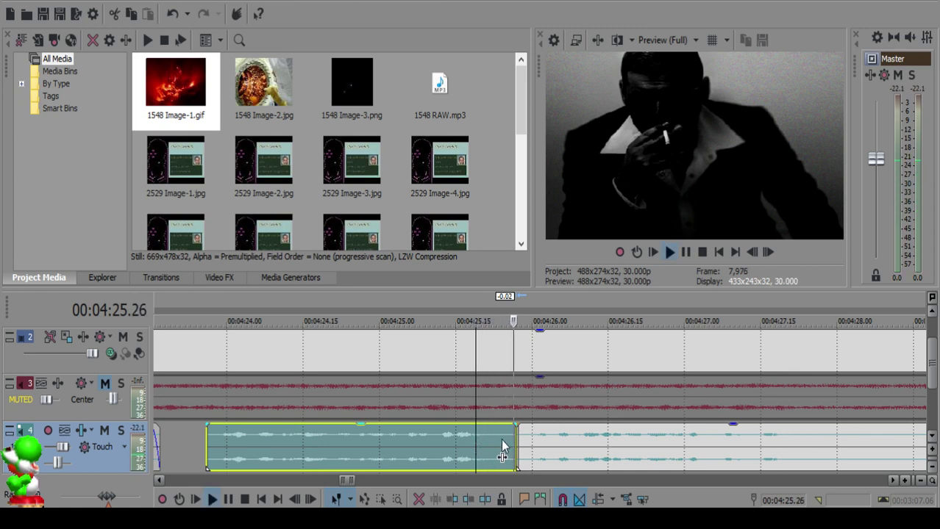
Step: Listen to the following narration for the end of the phrase and split it at 00:04:27.21
scroll(541, 442, "down", 4)
scroll(573, 442, "up", 4)
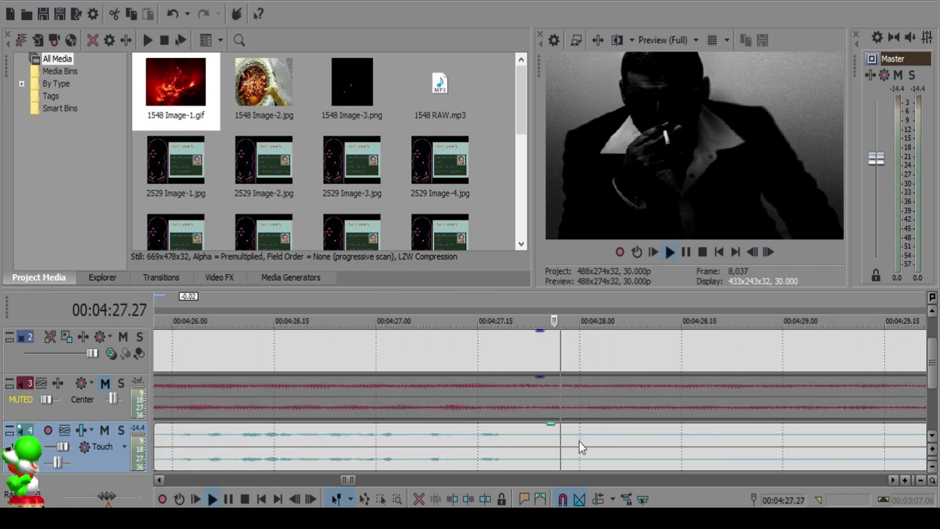
key("space")
left_click(531, 436)
key("space")
key("space")
left_click(525, 436)
key("space")
key("space")
left_click(517, 441)
key("space")
key("space")
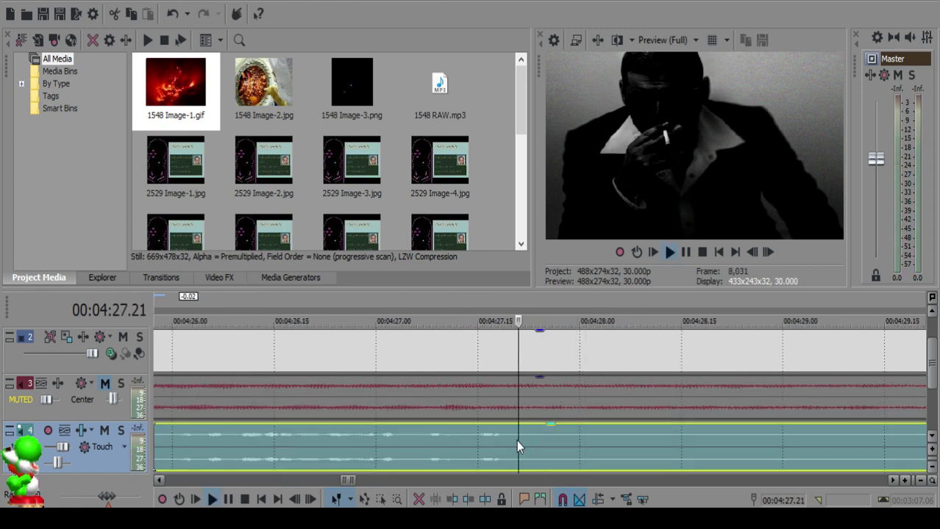
key("s")
Step: Split the narration at about 00:04:27.28 and delete the seven-frame piece before that cut
left_click(566, 443)
key("s")
left_click(545, 441)
key("Delete")
Step: Add a short fade-out to the end of the piece before the gap at 00:04:27.21, checking it by playback
left_click(464, 439)
key("space")
key("space")
left_click_drag(519, 424, 511, 426)
left_click(362, 447)
key("space")
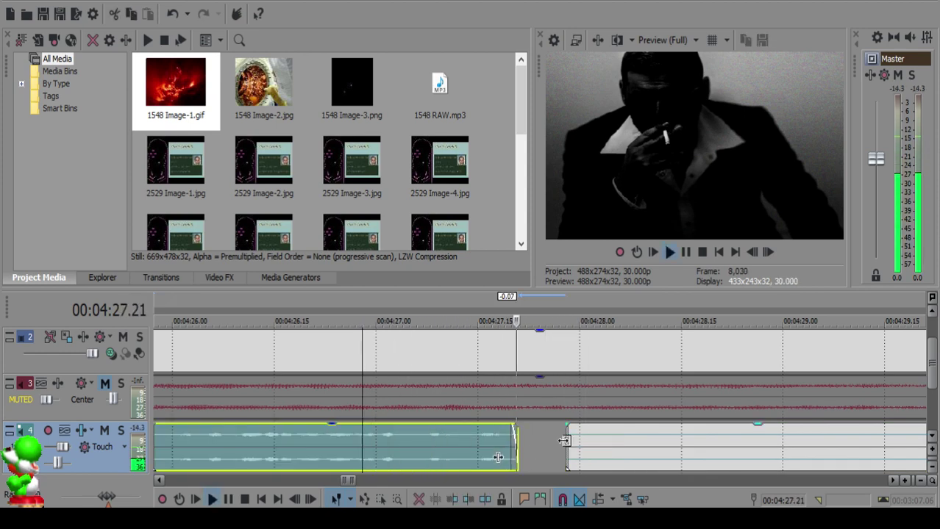
Step: Listen ahead to the next phrase and split the narration just before it, at 00:04:30.22
scroll(628, 447, "down", 4)
left_click(727, 447)
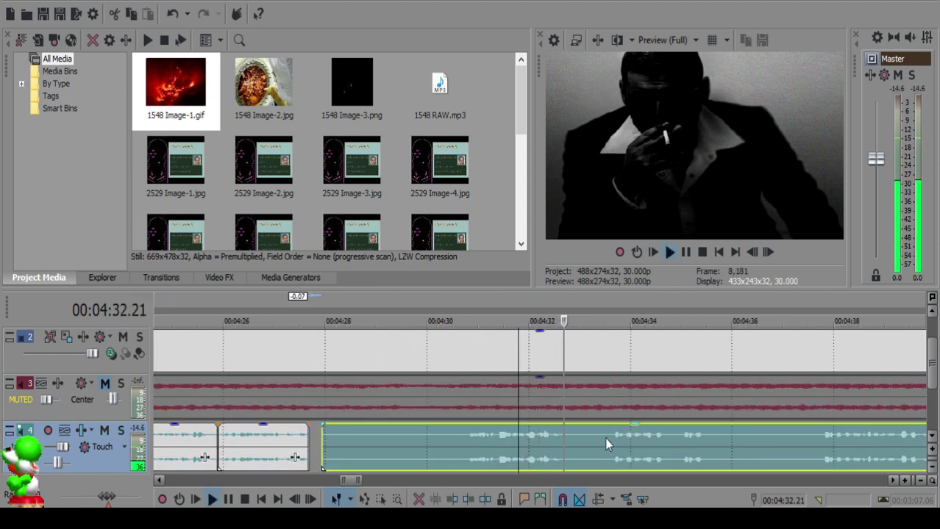
left_click(463, 437)
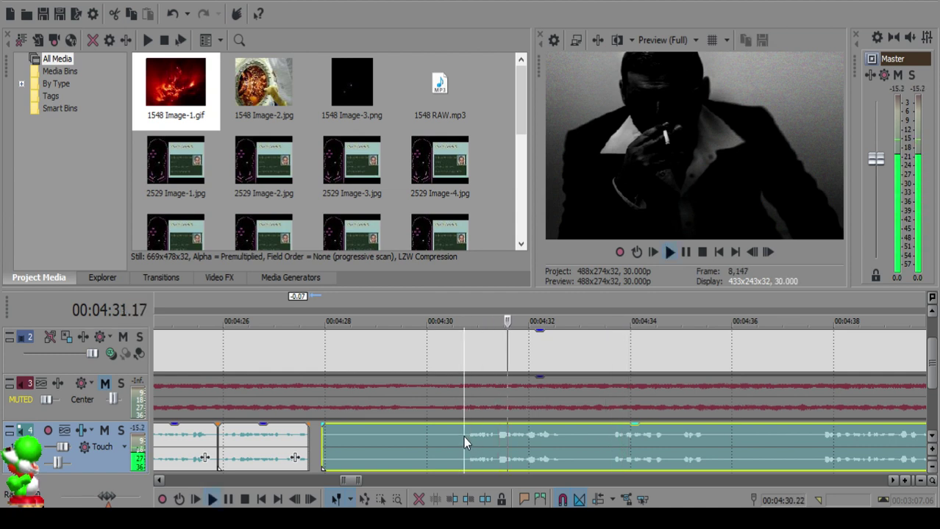
key("space")
key("s")
Step: Delete the silent piece before the cut and bring the remaining narration forward to start at 00:04:27.28, checking the join by playback
left_click(322, 434)
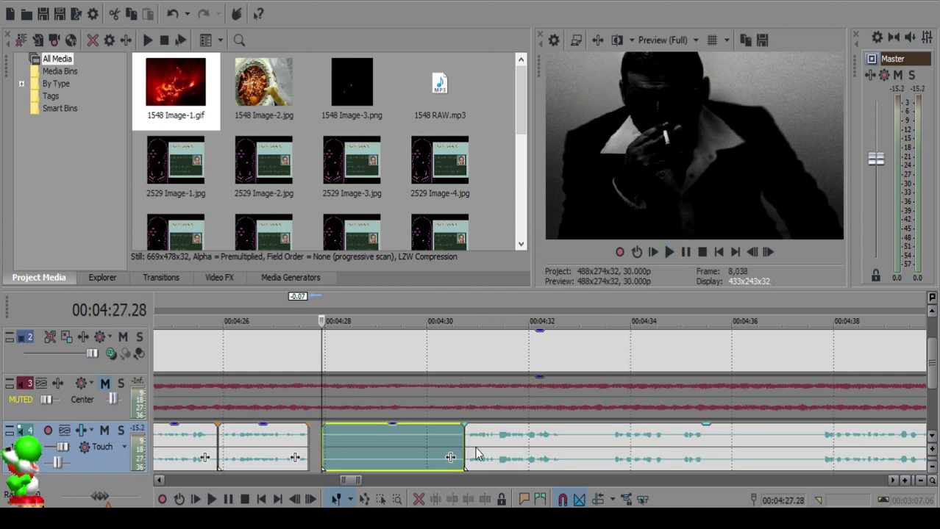
key("Delete")
left_click(279, 445)
key("space")
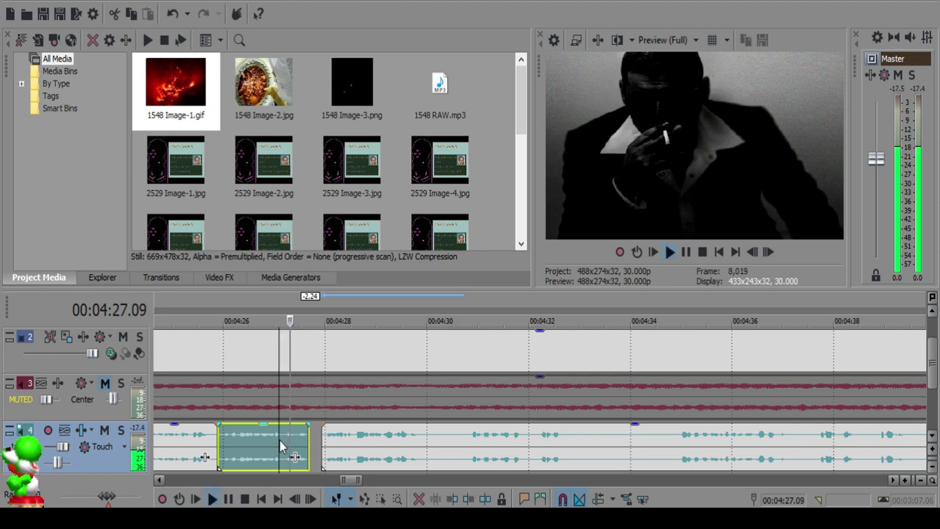
Step: Listen to the moved narration and split it after the phrase ends, at 00:04:30.02
scroll(441, 455, "up", 6)
scroll(493, 447, "down", 8)
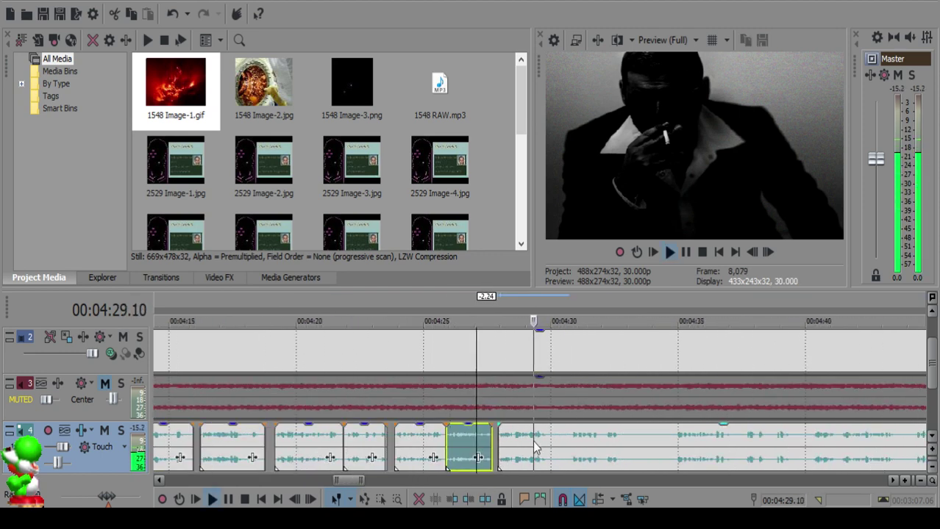
scroll(532, 447, "up", 5)
left_click(564, 441)
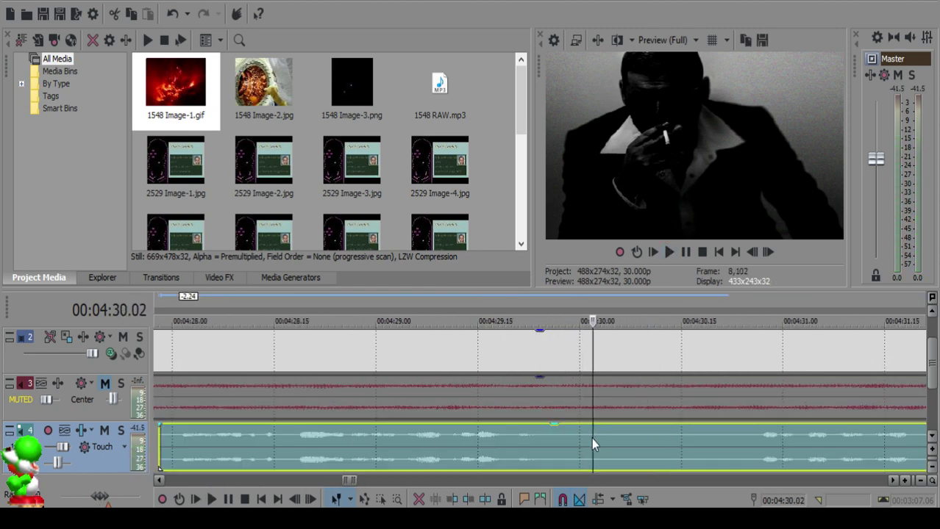
key("s")
Step: Listen ahead for the next phrase to keep, split before it at about 00:04:34.28, and delete the unwanted section between the cuts
scroll(740, 455, "down", 4)
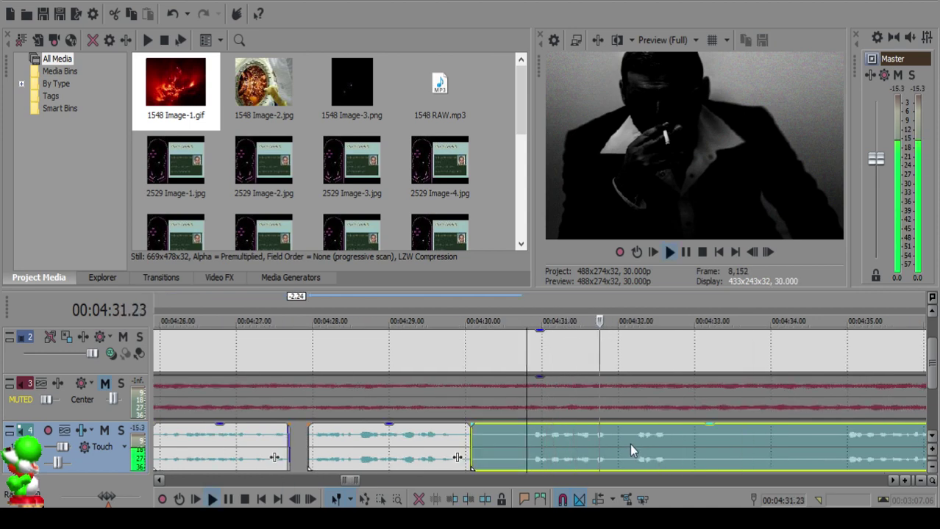
left_click(840, 447)
scroll(840, 447, "down", 3)
left_click(629, 447)
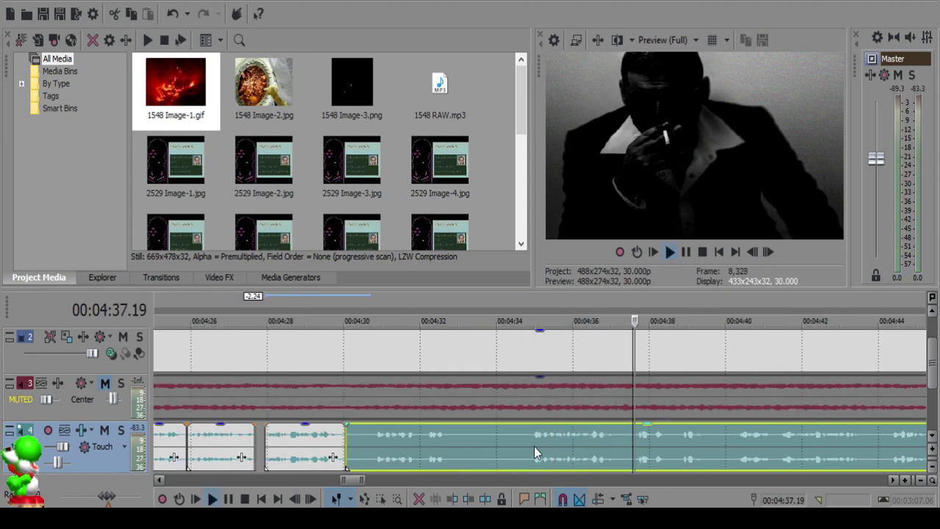
left_click(532, 441)
key("space")
key("s")
left_click(523, 442)
scroll(528, 441, "up", 3)
key("Delete")
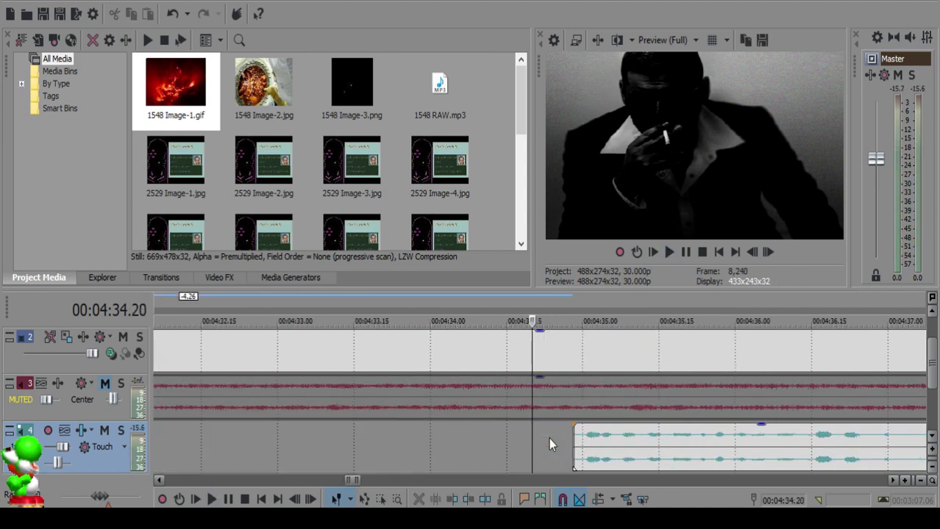
Step: Add a fade-in of about two frames to the remaining narration and move it earlier to about 00:04:30.03, checking the join by playback
left_click_drag(572, 429, 582, 428)
scroll(582, 429, "down", 3)
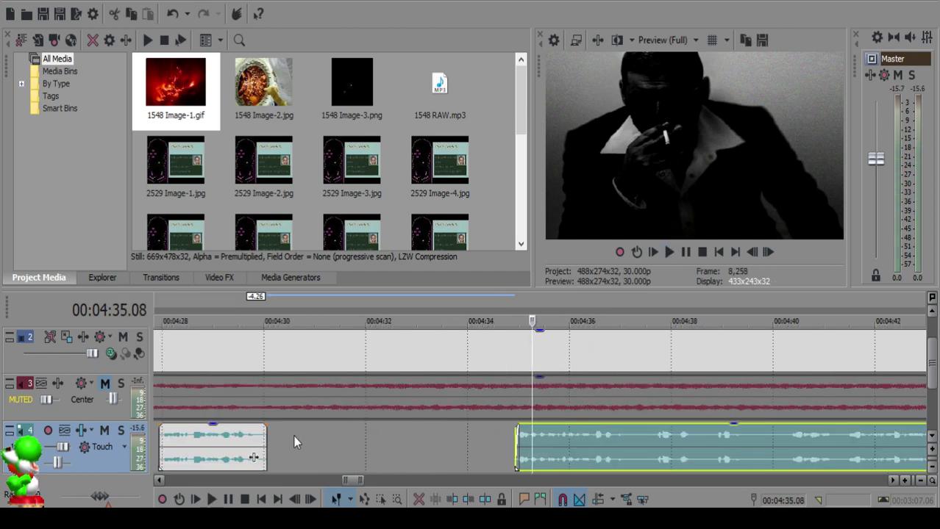
left_click(274, 429)
scroll(275, 430, "up", 5)
left_click(492, 444)
scroll(496, 444, "down", 6)
left_click_drag(777, 447, 589, 430)
left_click(506, 438)
key("space")
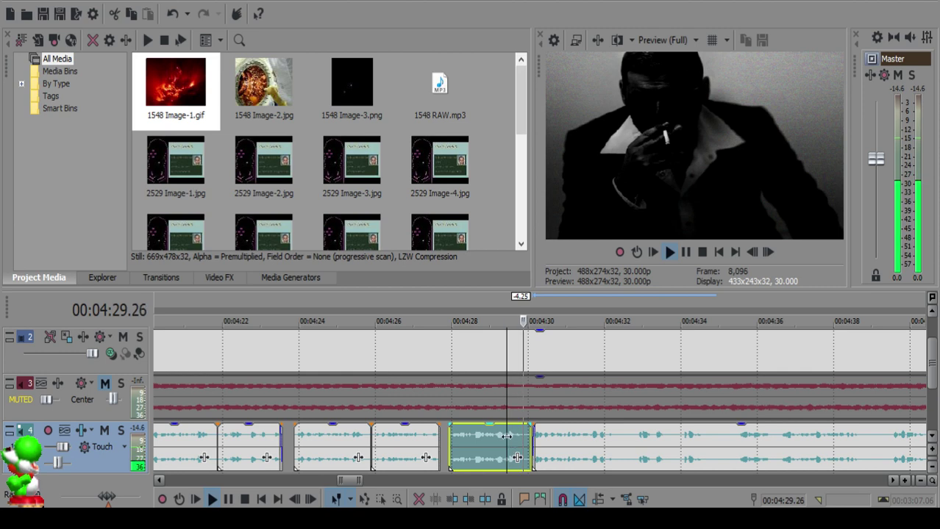
Step: Listen to the narration after the join and split it at the end of the phrase, at about 00:04:32.10
scroll(522, 441, "down", 5)
scroll(540, 447, "up", 4)
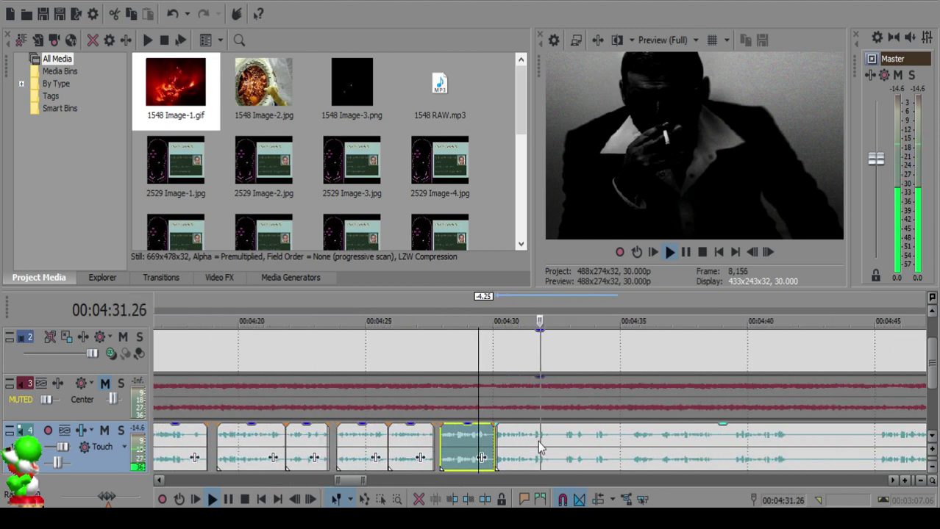
scroll(539, 445, "up", 4)
left_click(547, 437)
scroll(588, 449, "down", 2)
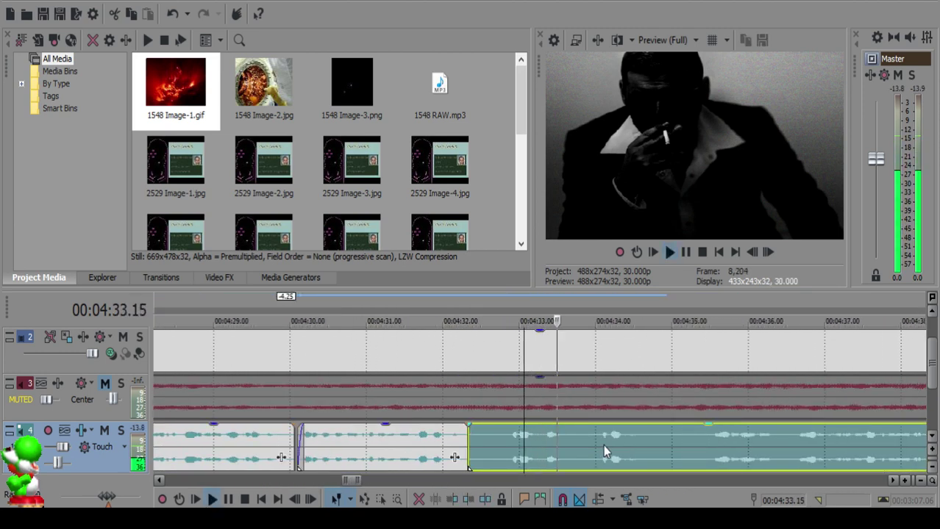
Step: Cut out the narration between 00:04:32.10 and about 00:04:32.22 and move the rest to start at 00:04:32.13, checking by playback
key("space")
left_click(500, 439)
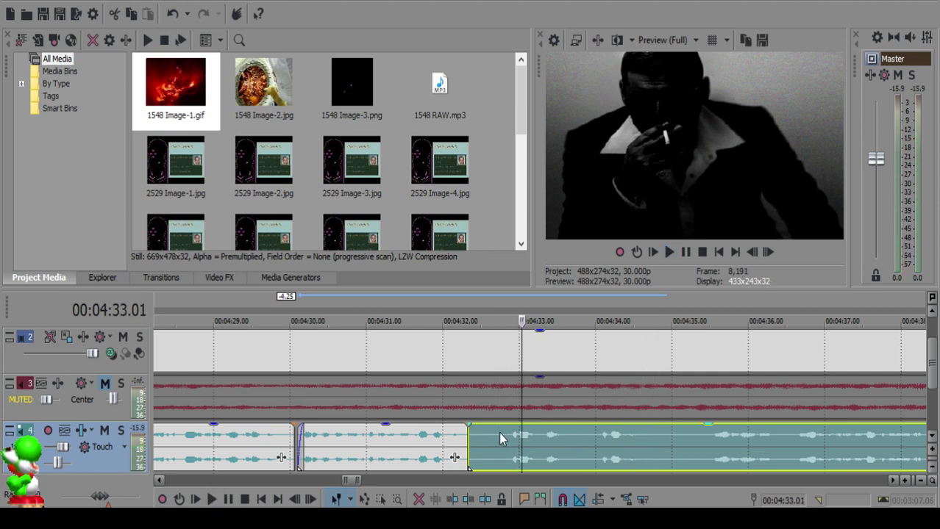
left_click(476, 432)
key("Delete")
left_click_drag(537, 446, 513, 445)
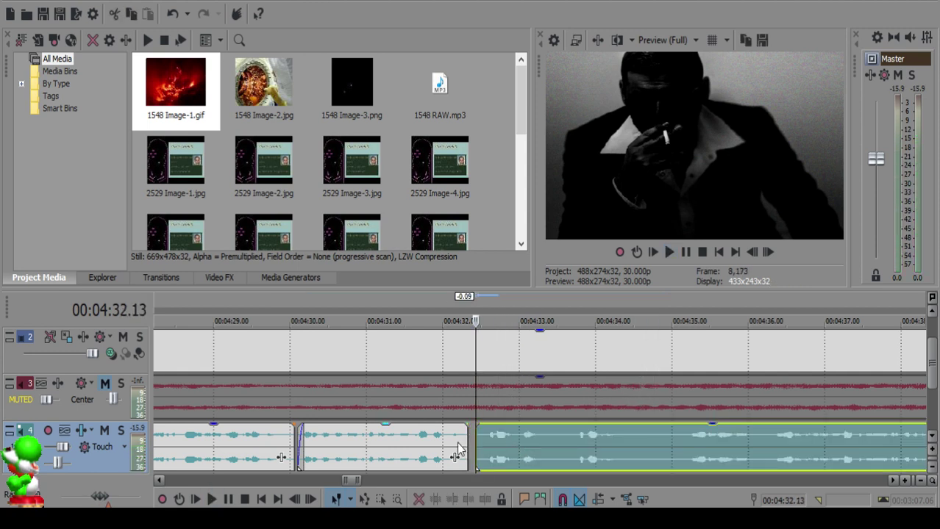
left_click(428, 442)
key("space")
Step: Find the next pause by playback and split the narration on both sides of it, at about 00:04:33.08 and 00:04:33.21
scroll(515, 441, "up", 3)
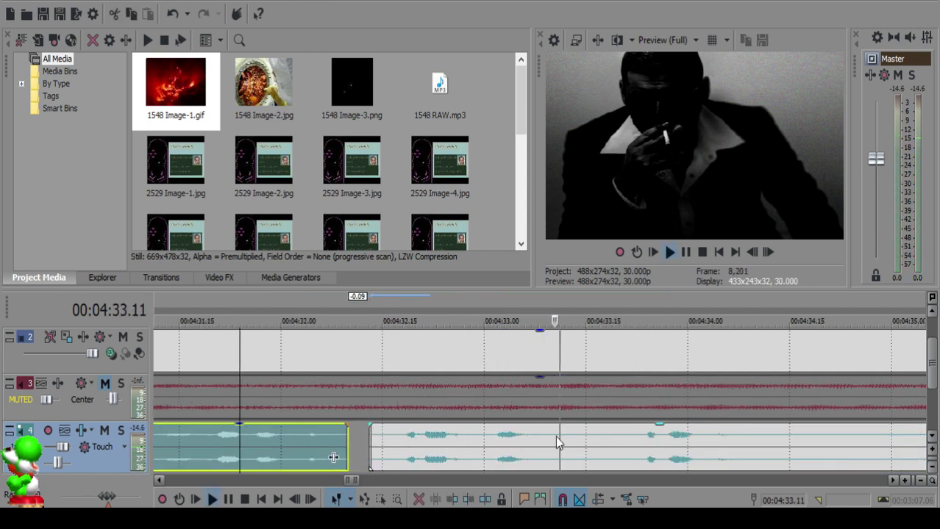
left_click(530, 444)
key("space")
key("space")
key("space")
key("space")
key("space")
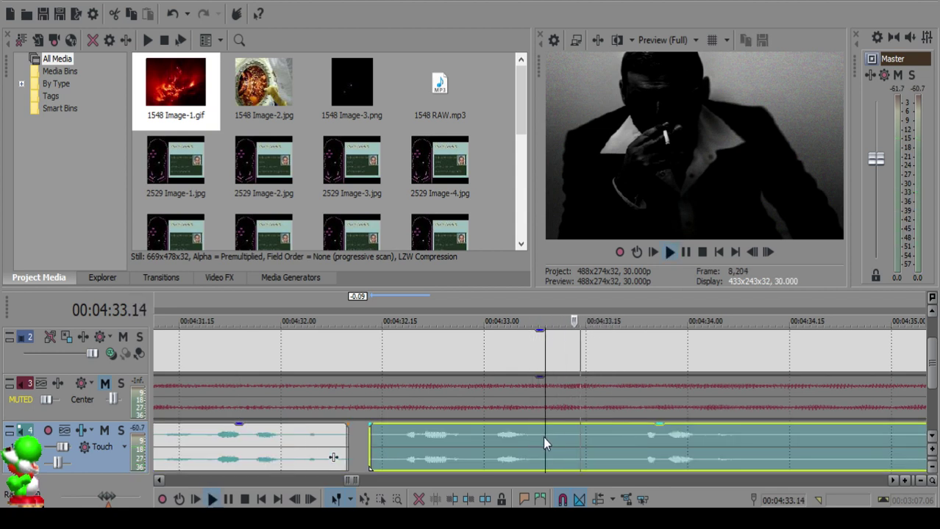
key("s")
left_click(627, 452)
key("s")
key("space")
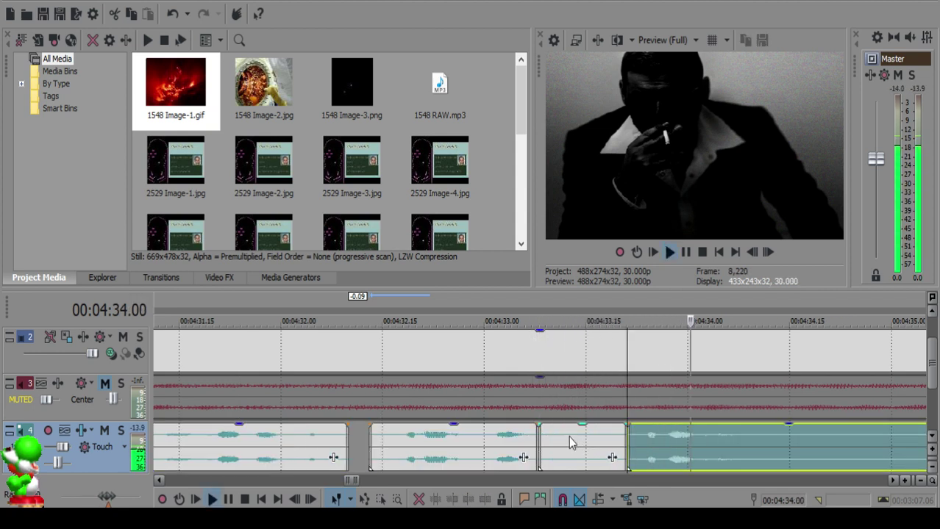
key("space")
Step: Delete the pause between the cuts and move the remaining narration earlier to start at 00:04:33.12, checking the join by playback
left_click(565, 437)
key("Delete")
left_click_drag(638, 443, 626, 442)
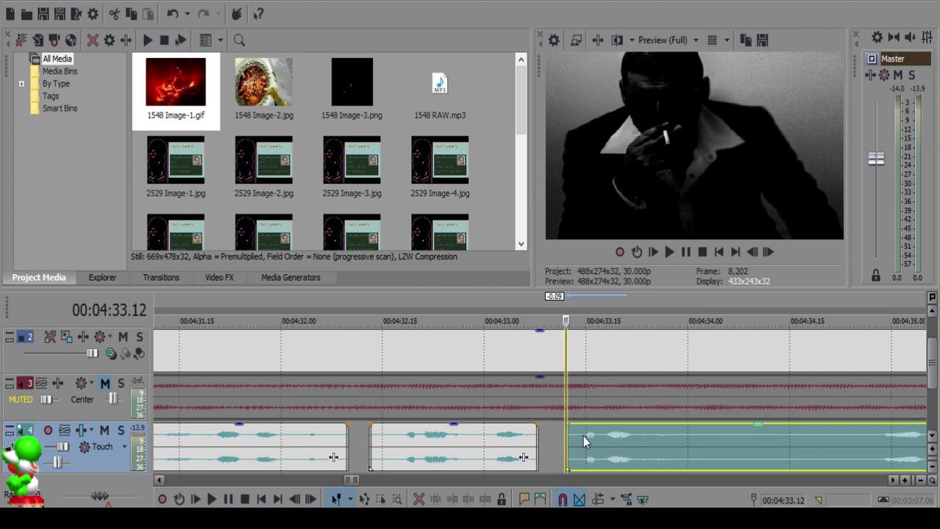
left_click(497, 445)
key("space")
left_click(581, 441)
key("space")
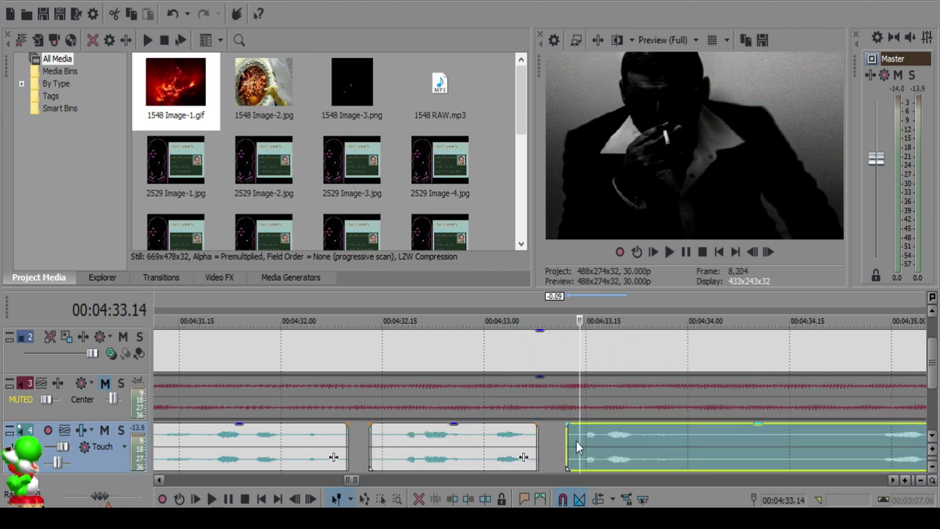
Step: Add a fade-out of about two frames to the piece ending at about 00:04:33.08 and check it by playback
left_click_drag(537, 427, 522, 428)
left_click(415, 444)
key("space")
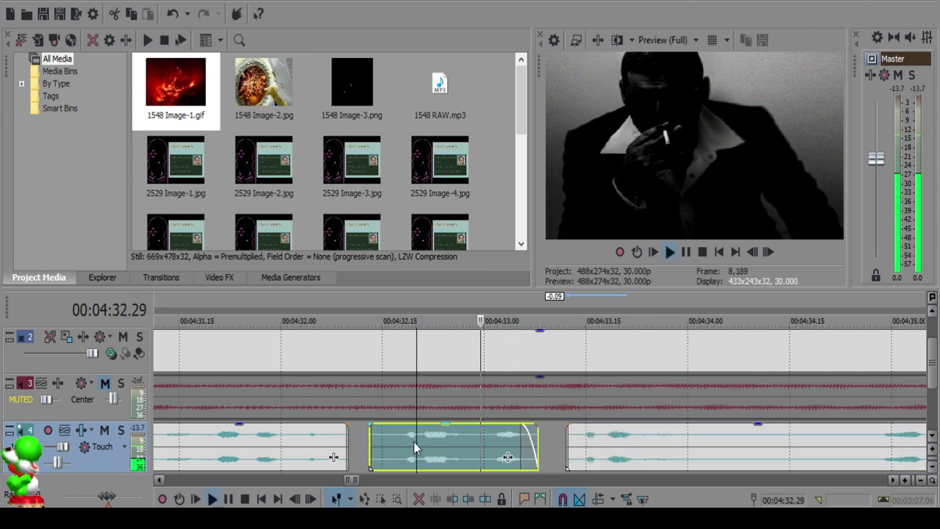
Step: Split the narration at about 00:04:34.04 and, after listening ahead, just before the phrase to keep at 00:04:35.28
left_click(712, 446)
key("space")
key("s")
scroll(842, 456, "down", 3)
key("space")
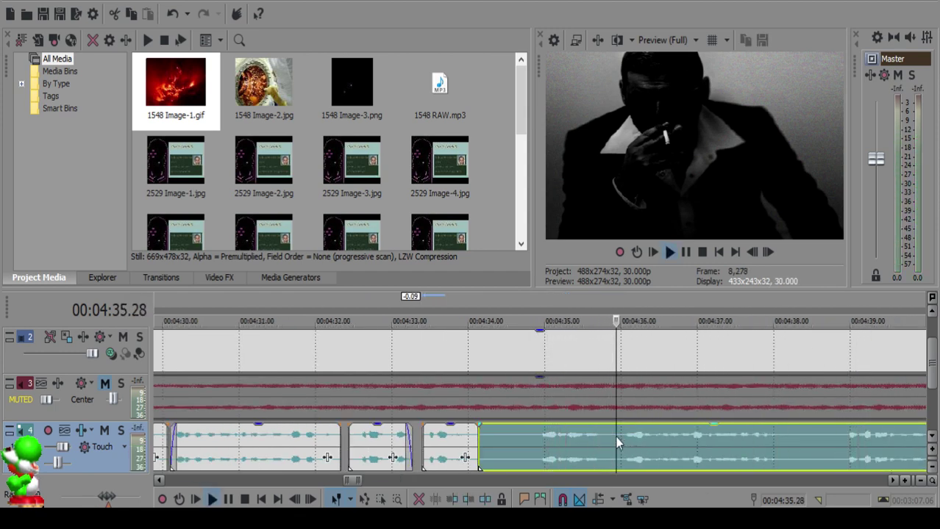
key("space")
key("s")
Step: Delete the unwanted section between the cuts and move the remaining narration earlier to about 00:04:34.08, checking the join by playback
left_click(488, 433)
key("Delete")
left_click_drag(664, 459, 533, 455)
left_click(457, 452)
key("space")
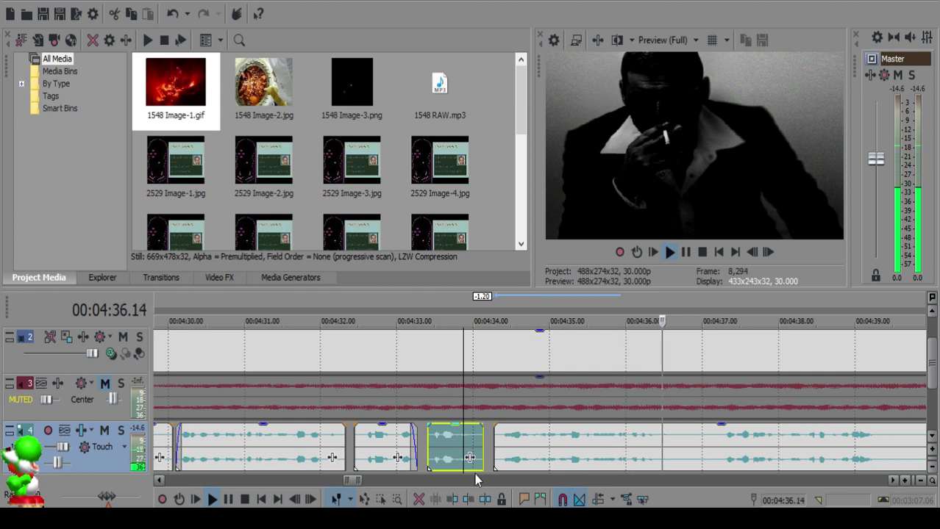
Step: Replay the end of the phrase to find its finish and split the narration at about 00:04:36.20
key("Return")
left_click(666, 449)
key("space")
key("Return")
left_click(674, 443)
key("space")
key("Return")
key("space")
scroll(712, 453, "down", 5)
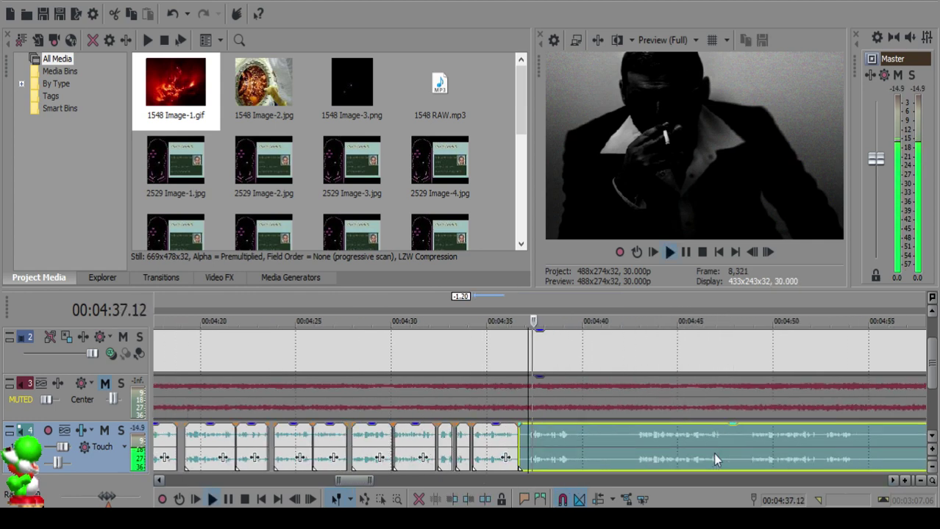
Step: Find the start of the next phrase, split just before it at about 00:04:37.09, and delete the piece between the cuts
key("Return")
left_click(531, 444)
scroll(526, 442, "up", 5)
left_click(526, 441)
key("space")
key("space")
key("s")
left_click(450, 441)
key("Delete")
Step: Move the remaining narration earlier to about 00:04:36.24 and add a short fade-out to the preceding piece, checking the join by playback
left_click_drag(551, 439, 423, 429)
left_click(361, 445)
key("space")
scroll(492, 449, "down", 1)
scroll(566, 453, "down", 2)
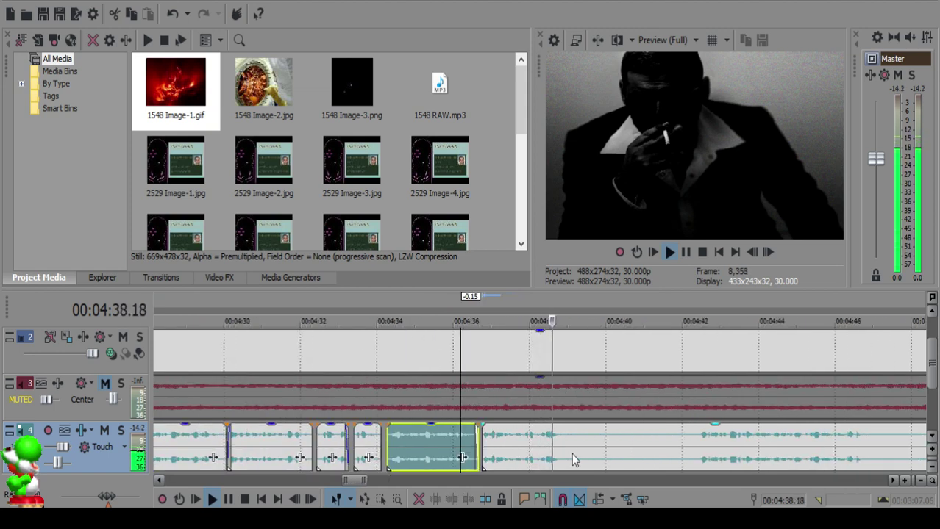
Step: Replay the end of the following phrase to find its finish and split the narration at about 00:04:39.07
scroll(571, 453, "up", 4)
key("Return")
left_click(551, 439)
key("space")
left_click(572, 439)
left_click(597, 441)
key("space")
key("s")
scroll(735, 443, "down", 4)
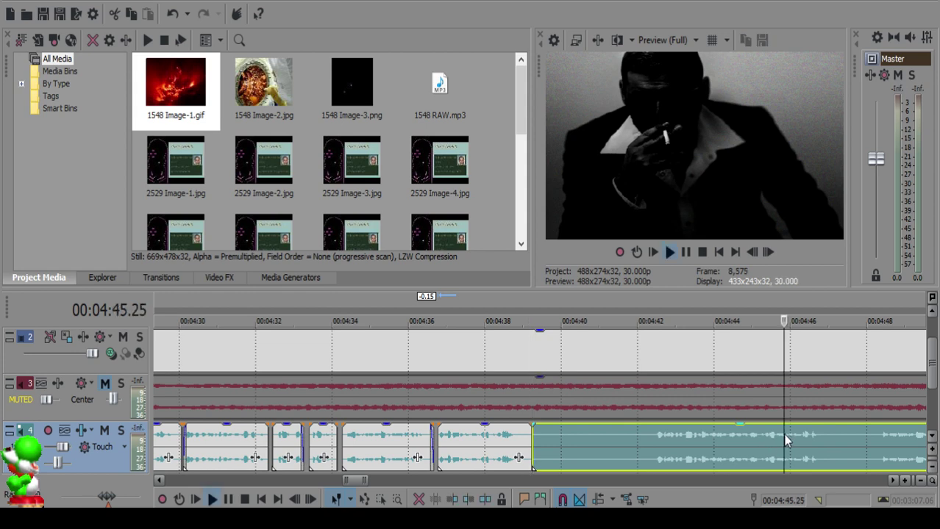
Step: Find the start of the next phrase by playback, split the narration just before it and delete the silence between the cuts
scroll(735, 439, "up", 1)
left_click(651, 436)
left_click(350, 440)
key("space")
key("s")
left_click(212, 440)
left_click(216, 437)
left_click(221, 436)
scroll(221, 437, "down", 5)
key("Delete")
Step: Move the remaining narration earlier to about 00:04:39.28 and play across the join to check it
left_click_drag(590, 448, 568, 443)
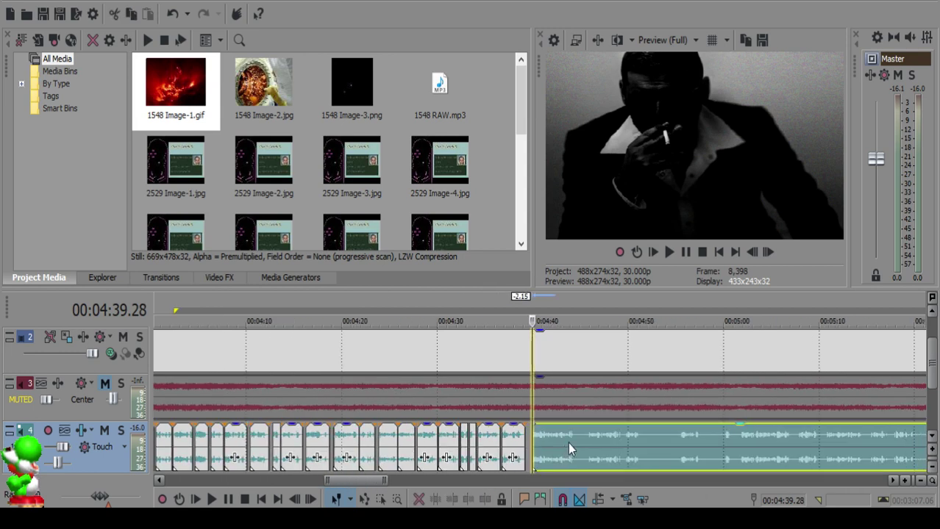
left_click(517, 441)
scroll(537, 448, "up", 5)
scroll(598, 443, "down", 3)
scroll(597, 436, "down", 4)
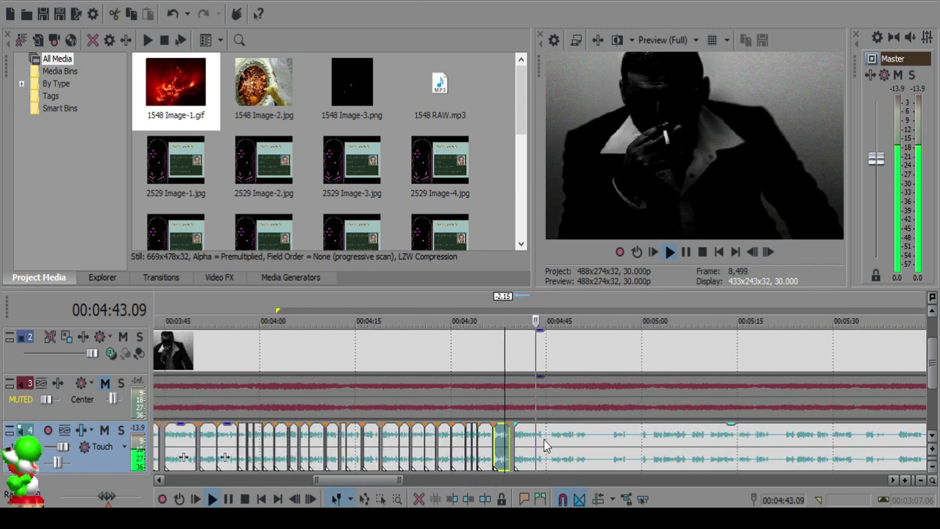
Step: Replay the end of the phrase to find its finish and split the narration at about 00:04:44.13
scroll(543, 441, "up", 5)
key("Return")
left_click(527, 435)
key("s")
Step: Find where the following phrase starts and split the narration just before it at about 00:04:45.24
key("Return")
key("Return")
left_click(637, 448)
key("Return")
scroll(640, 449, "down", 2)
left_click(650, 454)
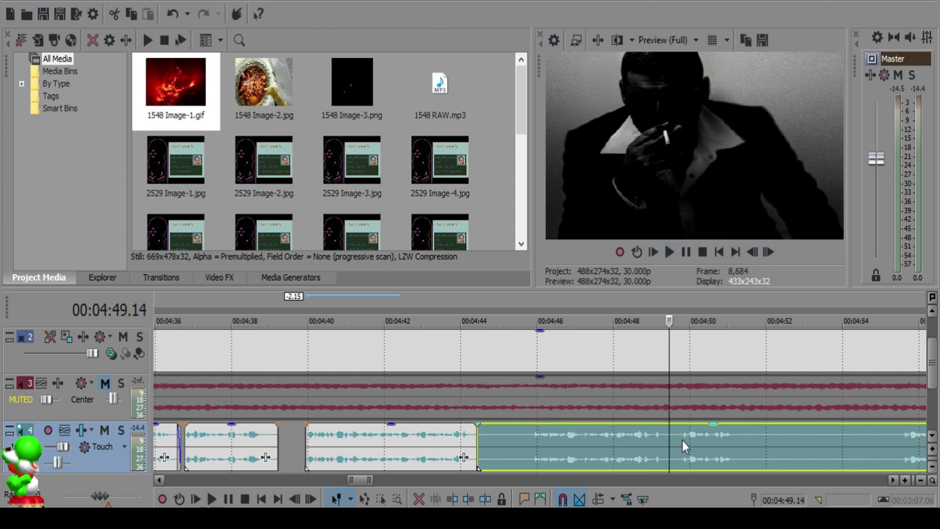
left_click(528, 434)
key("space")
key("s")
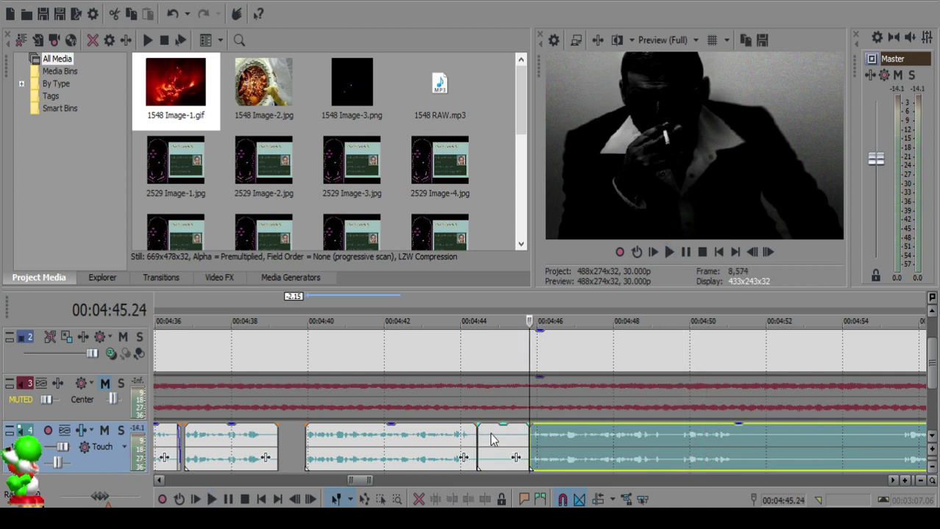
Step: Delete the silent piece between the two cuts and move the remaining narration earlier to about 00:04:44.14
left_click(478, 439)
scroll(526, 448, "up", 5)
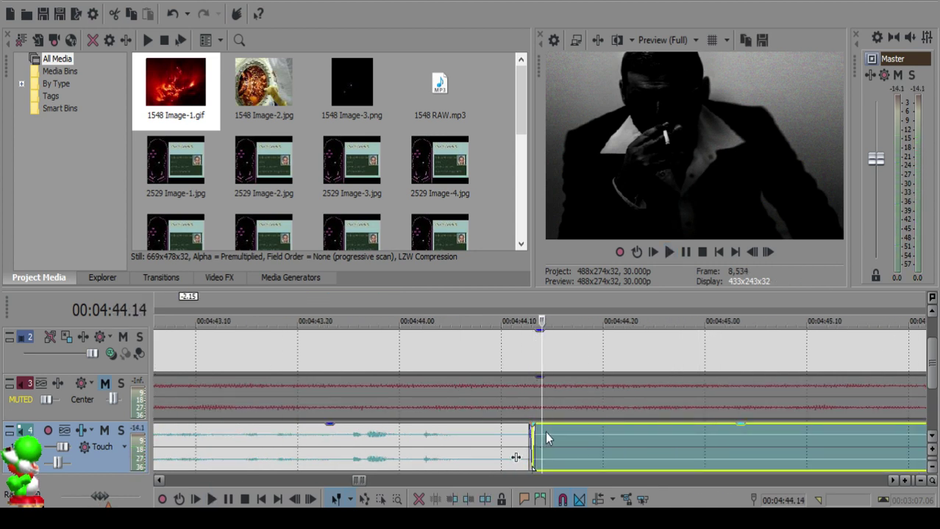
scroll(544, 433, "up", 2)
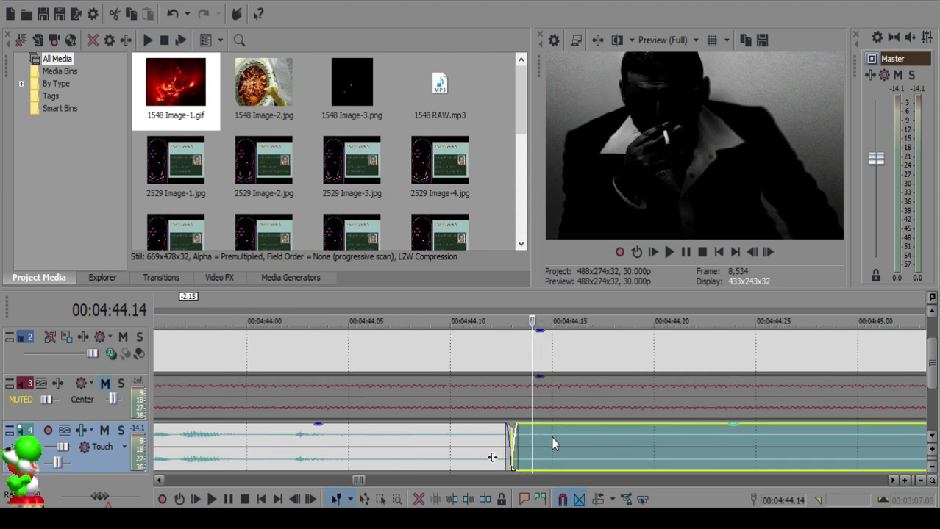
left_click(553, 438)
scroll(555, 437, "down", 6)
key("Delete")
left_click_drag(658, 442, 591, 441)
Step: Play across the new join, find the end of the following phrase and split the narration at about 00:04:47.22
left_click(509, 450)
key("space")
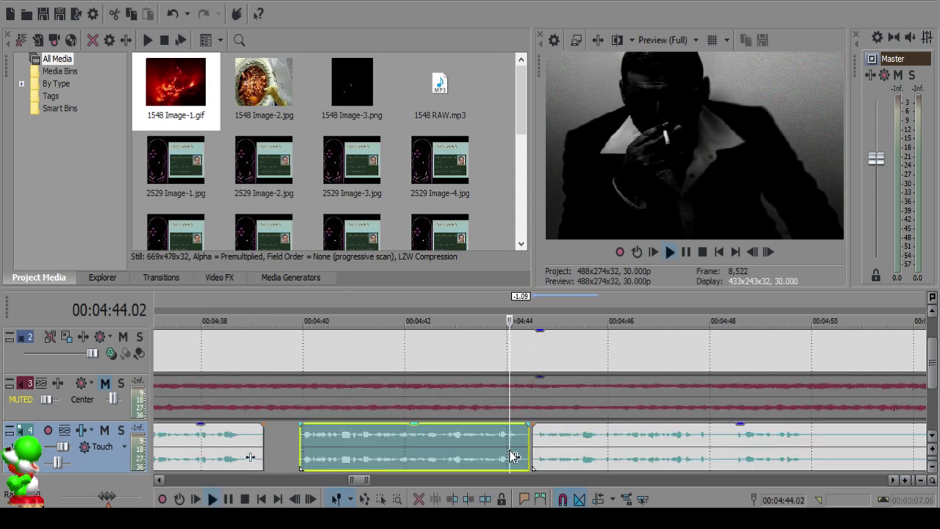
scroll(513, 456, "down", 3)
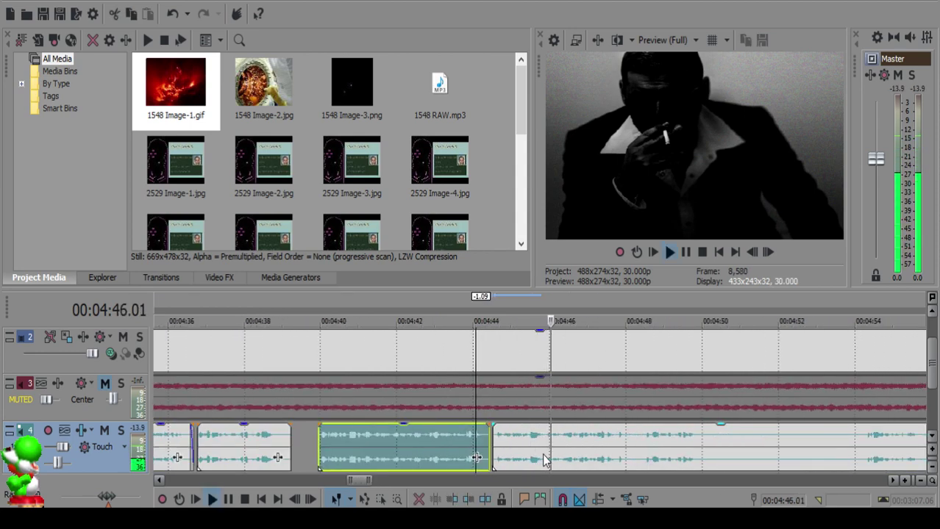
scroll(556, 457, "up", 5)
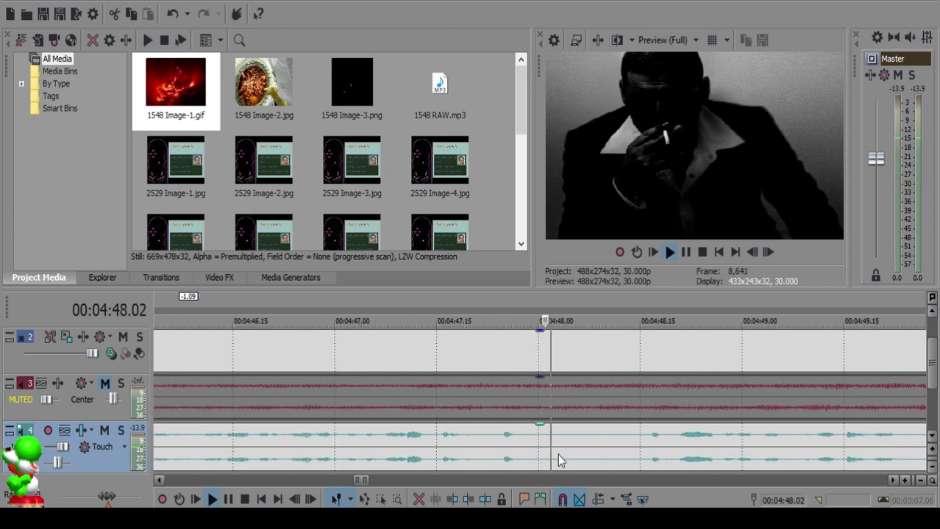
left_click(477, 442)
left_click(486, 441)
left_click(483, 439)
key("space")
key("s")
Step: Cut out the short sliver just after the 00:04:47.22 split and add a short fade-out to the preceding piece
left_click(490, 436)
key("s")
left_click(486, 440)
key("Delete")
left_click(409, 440)
key("space")
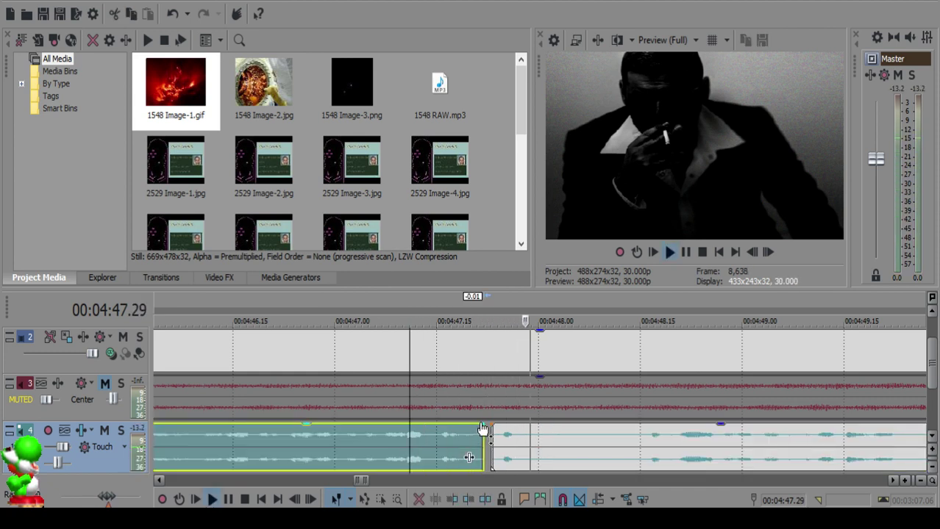
left_click_drag(484, 428, 476, 430)
Step: Cut out the short pause after about 00:04:48.04 and move the remaining narration earlier to close the gap
left_click(569, 440)
key("s")
key("s")
left_click(570, 435)
key("Delete")
left_click_drag(648, 442, 597, 436)
Step: Shorten the end of the brief piece before 00:04:48 and move the remaining narration earlier to about 00:04:48.02, replaying the join
left_click(403, 439)
key("space")
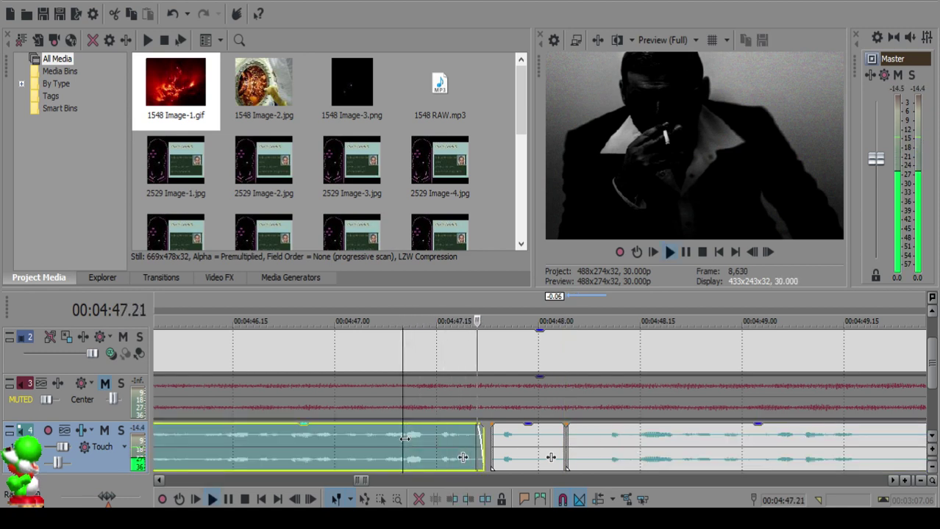
left_click(553, 440)
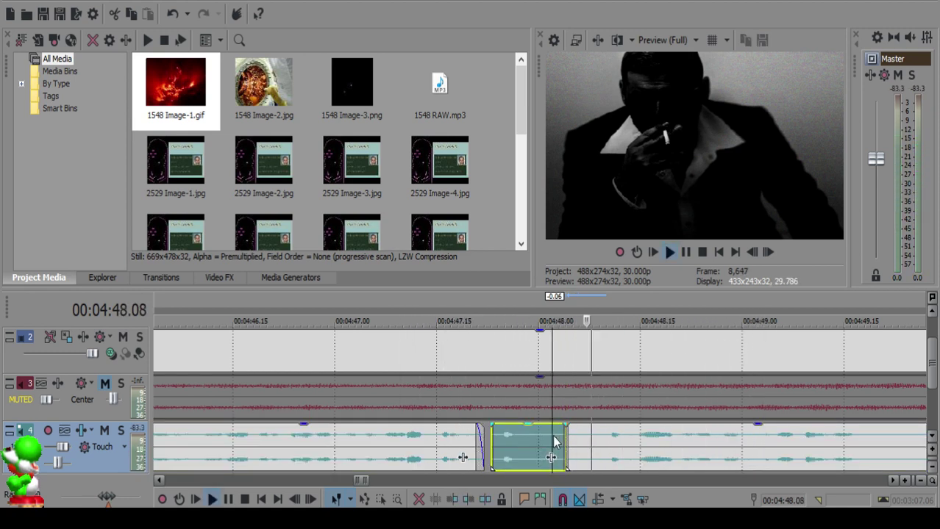
left_click(602, 442)
left_click(447, 440)
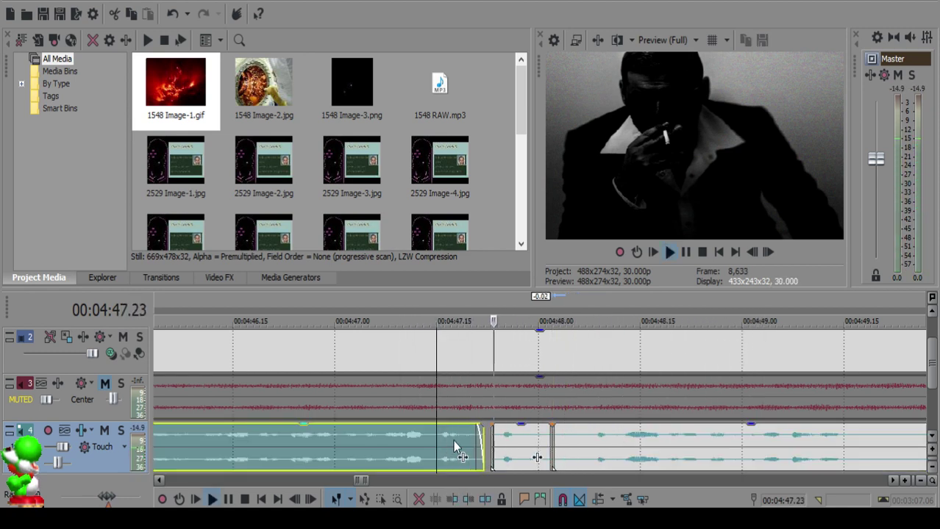
left_click(562, 440)
left_click(589, 437)
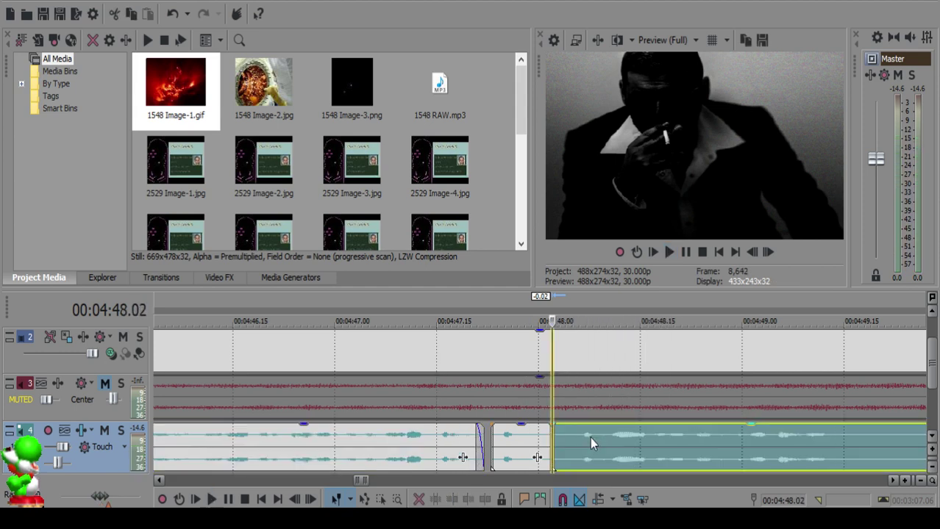
left_click(429, 463)
key("space")
Step: Replay the end of the phrase to find its finish and split the narration at about 00:04:49.19
scroll(572, 443, "down", 5)
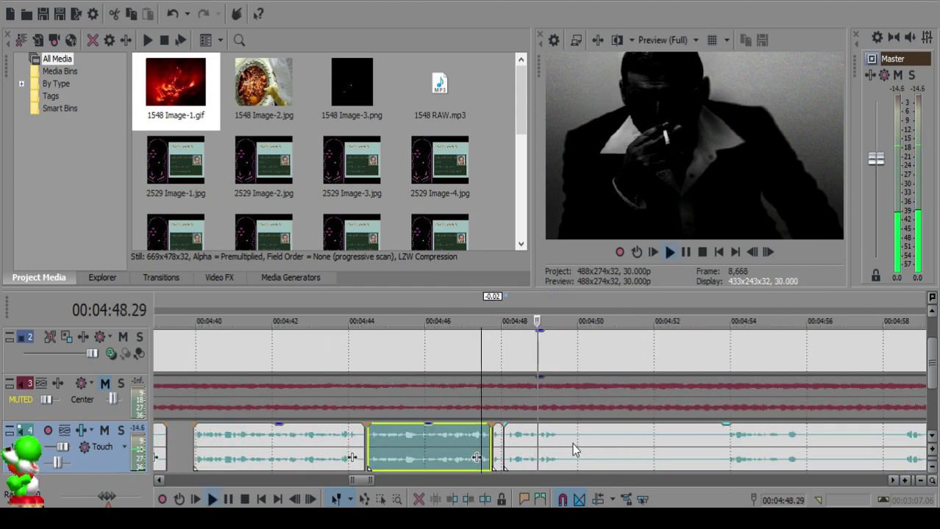
scroll(571, 443, "up", 5)
left_click(527, 440)
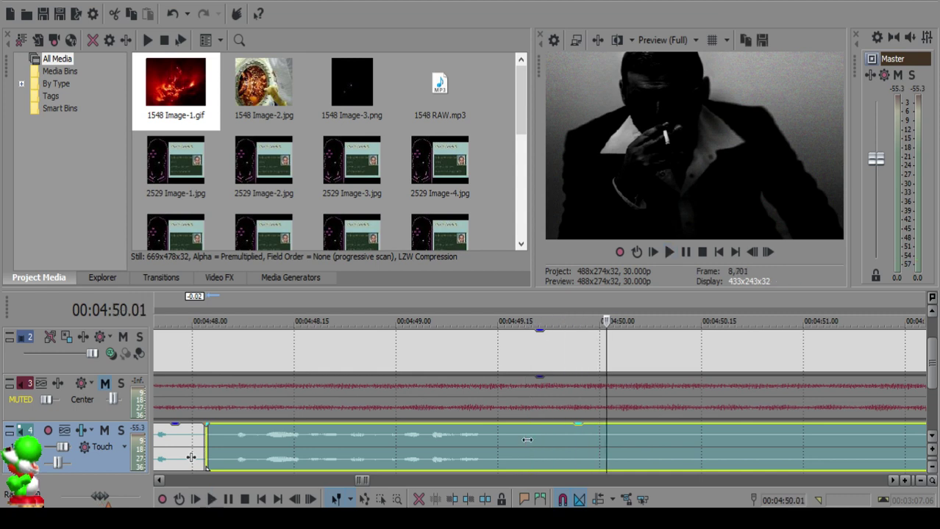
left_click(498, 439)
left_click(506, 439)
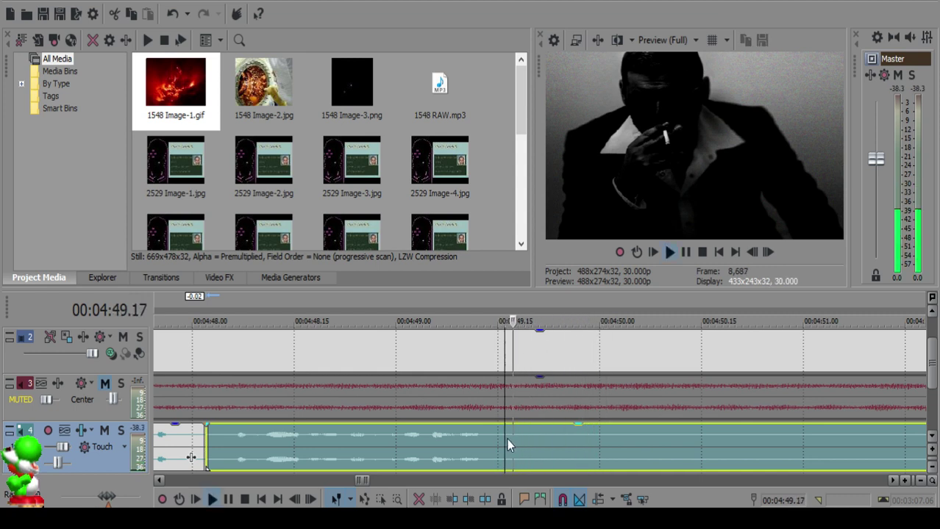
left_click(517, 439)
left_click(524, 440)
key("s")
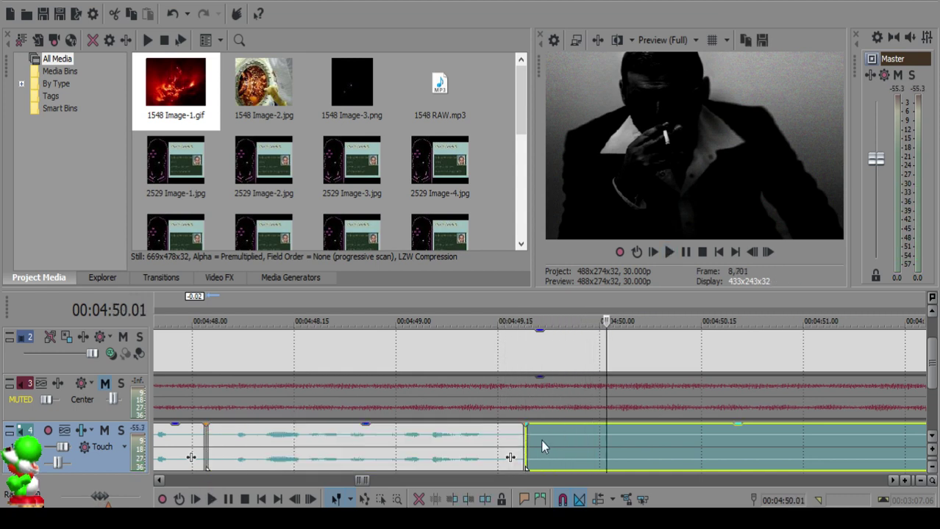
Step: Delete the short silence up to about 00:04:50.01 and add a short fade-out to the preceding piece, checking it by playback
key("s")
key("Delete")
left_click_drag(523, 426, 511, 429)
left_click(436, 450)
key("space")
scroll(435, 450, "down", 4)
key("space")
left_click(501, 444)
key("space")
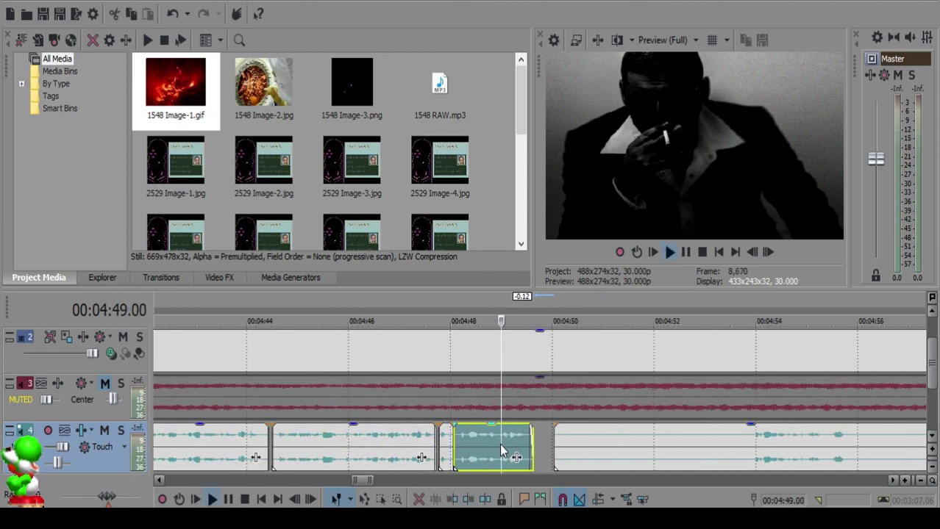
scroll(527, 447, "up", 5)
key("space")
Step: Find the start of the next phrase, split just before it at about 00:04:53.27, and delete the silence ahead of the cut
scroll(601, 441, "down", 4)
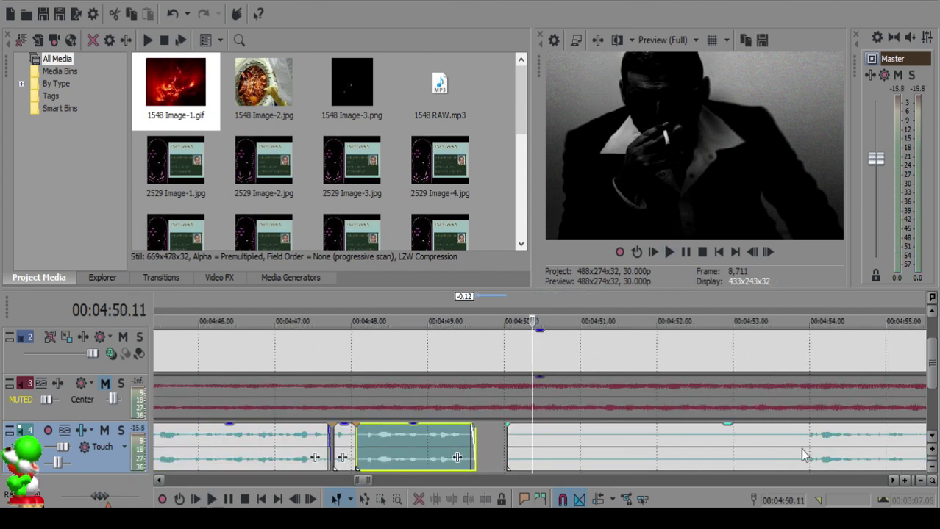
left_click(801, 449)
scroll(798, 449, "down", 1)
key("space")
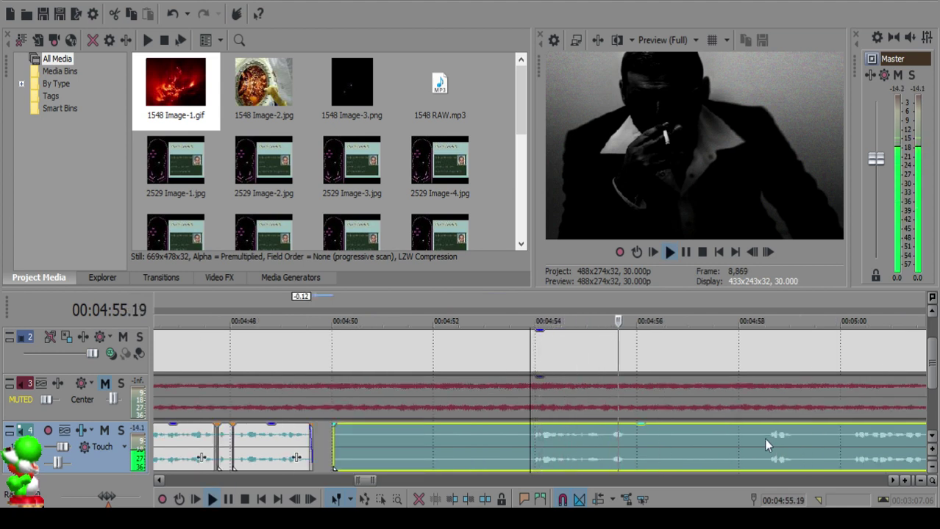
left_click(763, 438)
key("space")
key("space")
left_click(528, 438)
key("s")
left_click(334, 434)
key("Delete")
Step: Move the remaining narration earlier to about 00:04:49.22 and play across the join
left_click(322, 433)
left_click_drag(570, 447, 376, 443)
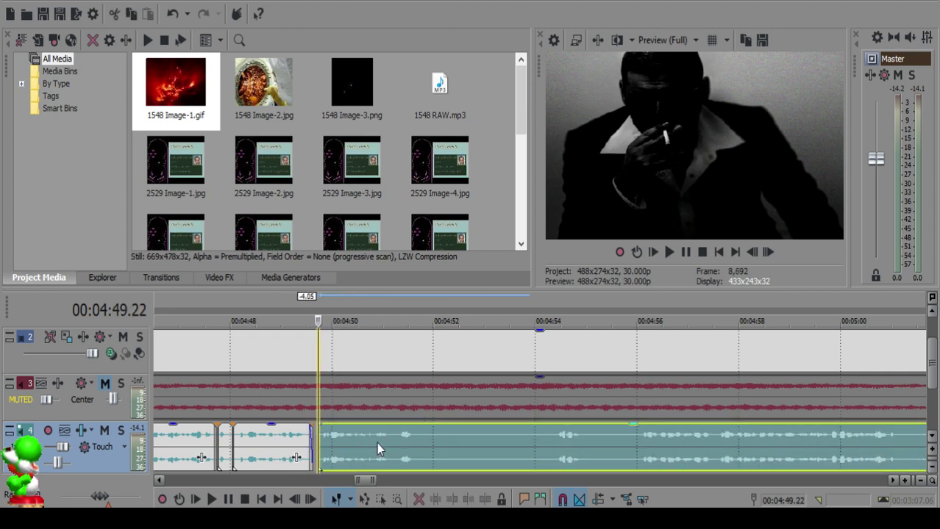
left_click(274, 439)
key("space")
Step: Find the end of the phrase and split the narration at about 00:04:51.21
scroll(401, 437, "up", 7)
scroll(453, 433, "down", 8)
scroll(590, 444, "up", 5)
left_click(614, 439)
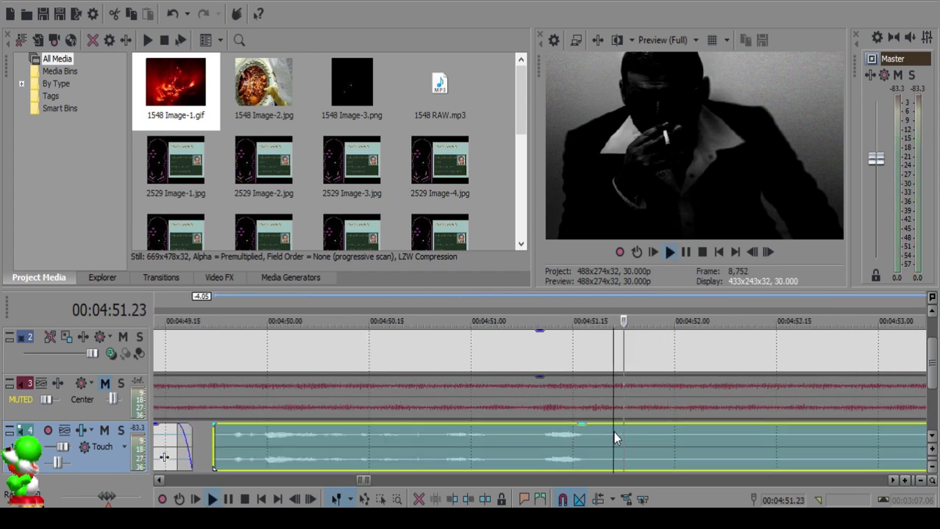
Step: Split the narration just before the next phrase at about 00:04:54.10 and delete the silence between the cuts
scroll(621, 439, "down", 3)
left_click(665, 433)
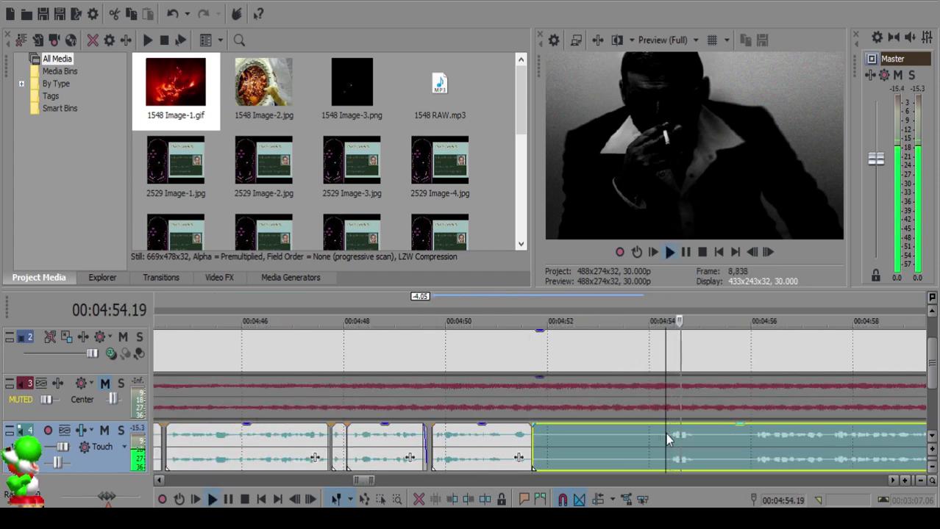
key("s")
left_click(564, 432)
left_click(569, 432)
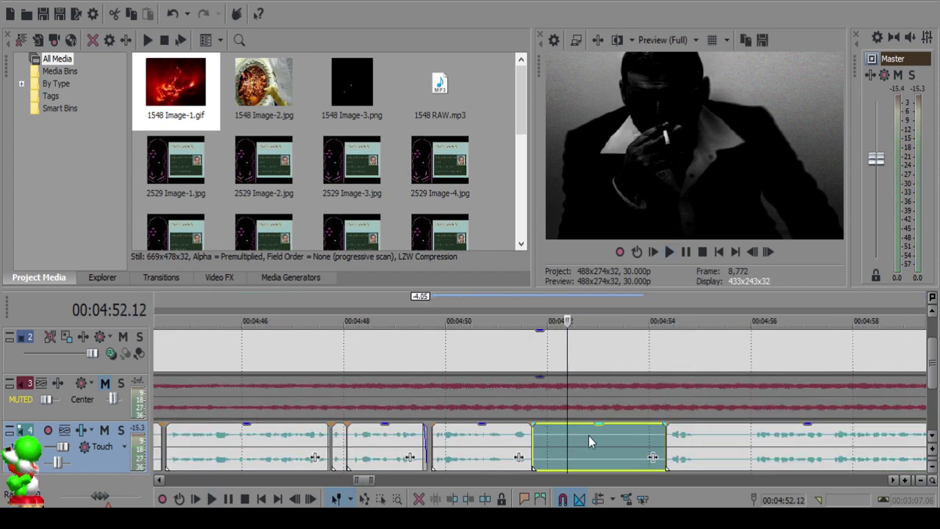
key("Delete")
Step: Move the remaining narration earlier to about 00:04:52.12 and check the pause by playback
left_click_drag(688, 461, 591, 452)
left_click(517, 457)
key("space")
scroll(596, 457, "up", 3)
left_click(633, 442)
scroll(631, 441, "down", 3)
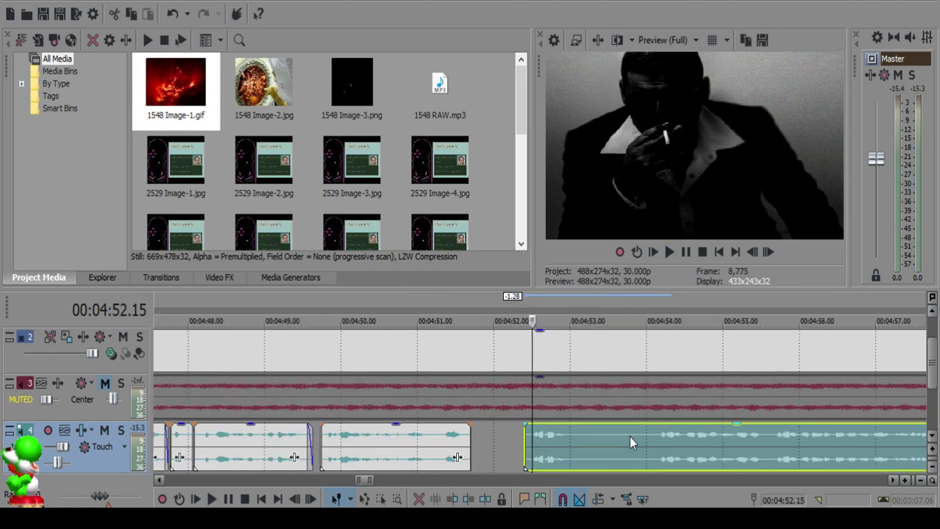
Step: Lengthen the pause by moving the remaining narration slightly later to about 00:04:52.17, and replay the join
left_click(448, 450)
scroll(535, 446, "up", 2)
left_click(538, 436)
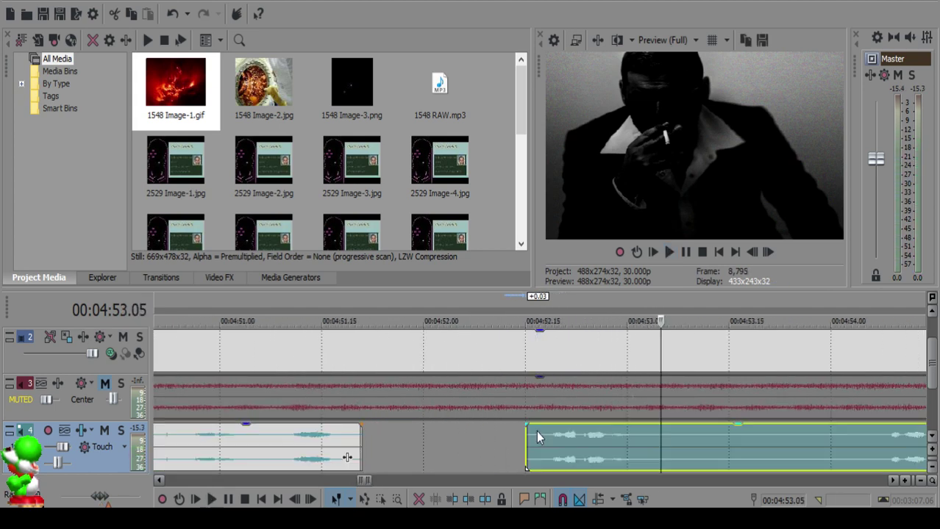
left_click(255, 443)
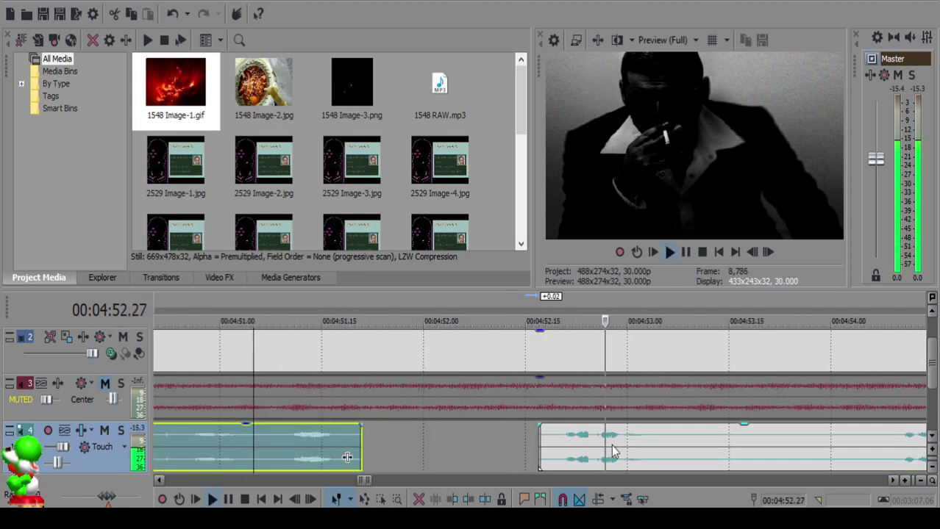
Step: Split the narration at about 00:04:53.13 and 00:04:55.24 and delete the unwanted section between the cuts
left_click(582, 439)
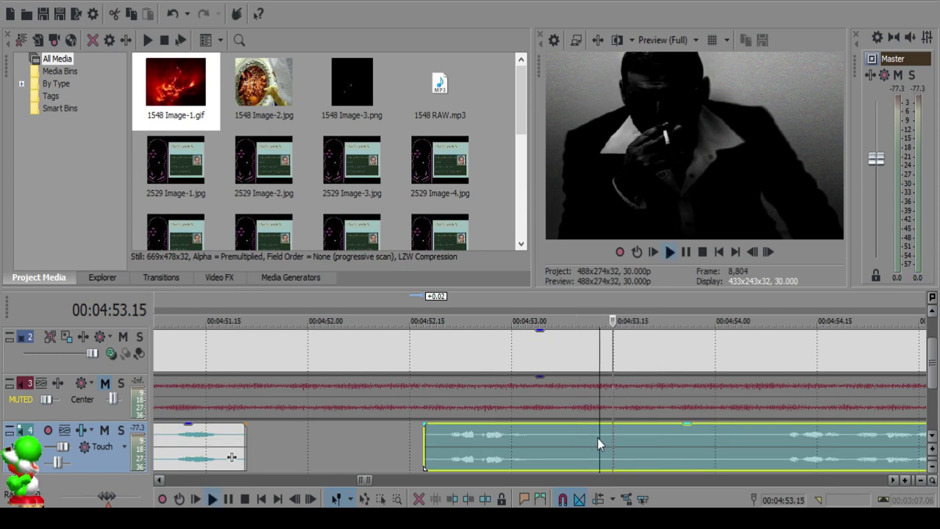
scroll(670, 438, "down", 4)
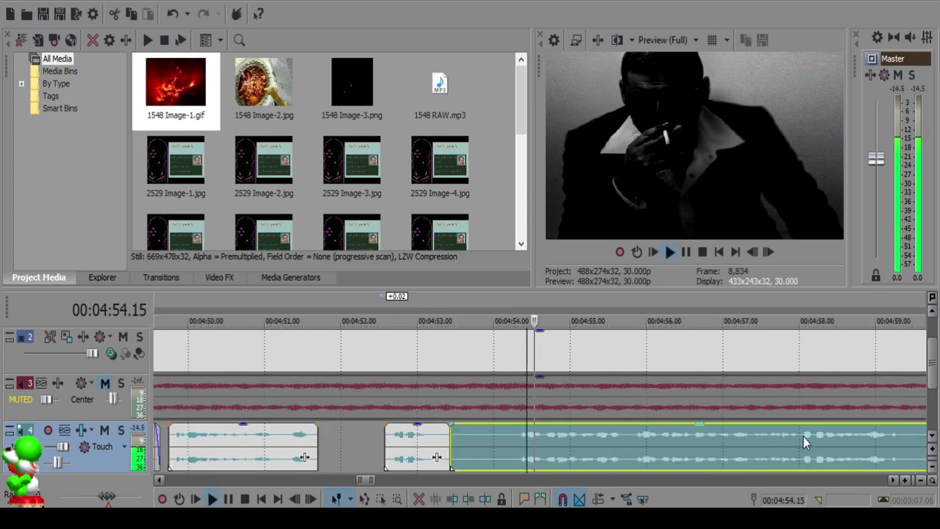
left_click(661, 444)
left_click(713, 437)
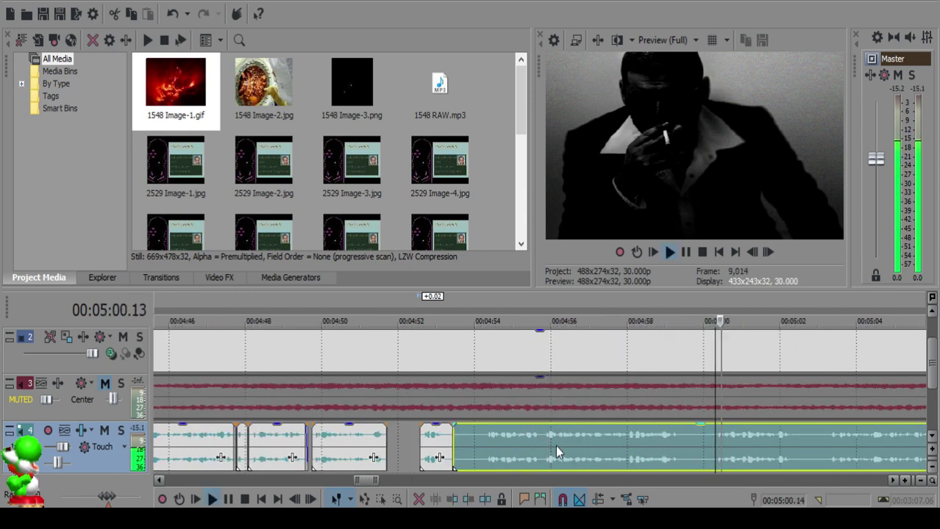
left_click(543, 435)
key("s")
key("Return")
left_click(464, 434)
key("Delete")
Step: Move the remaining narration earlier to about 00:04:53.23 and play from the preceding short piece to check the pause
left_click_drag(630, 461, 547, 445)
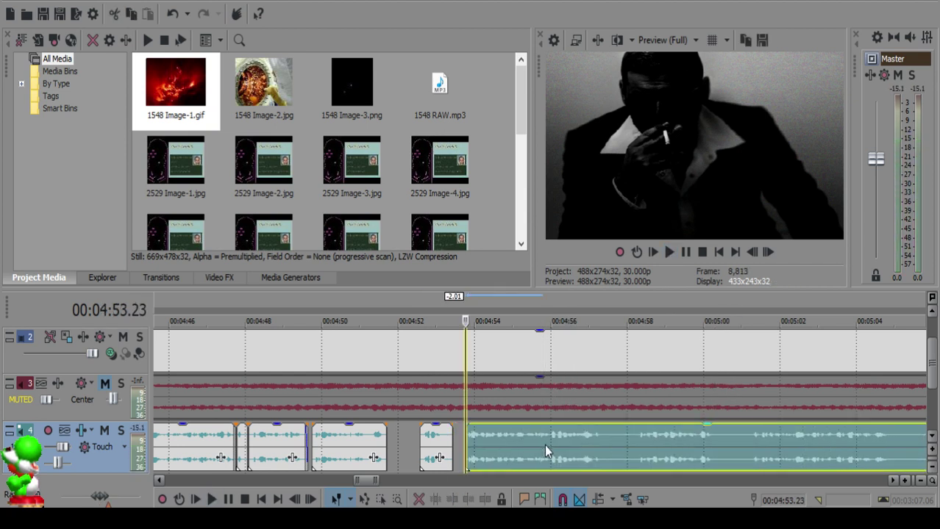
left_click(429, 445)
key("space")
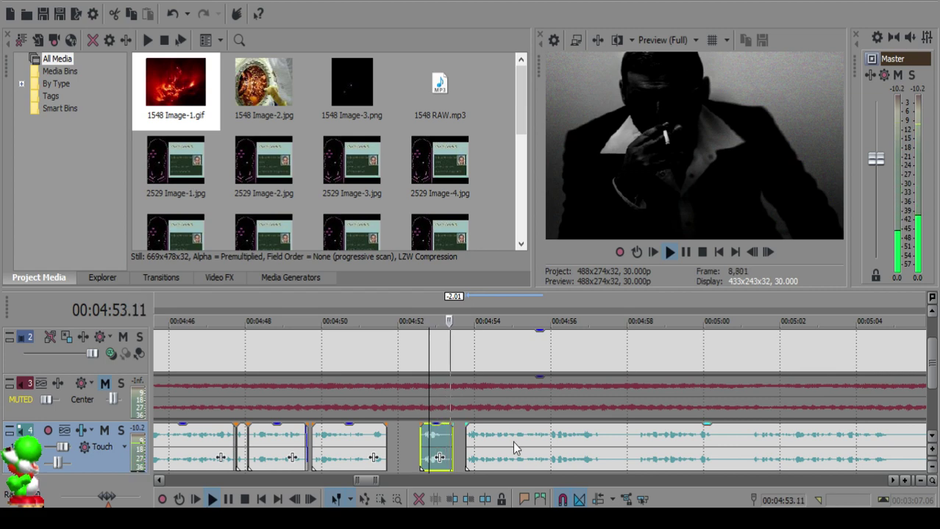
Step: Nudge the remaining narration one frame earlier to about 00:04:53.22 and replay from before the preceding short piece
scroll(522, 445, "up", 4)
key("Return")
left_click(534, 436)
left_click_drag(553, 436, 546, 436)
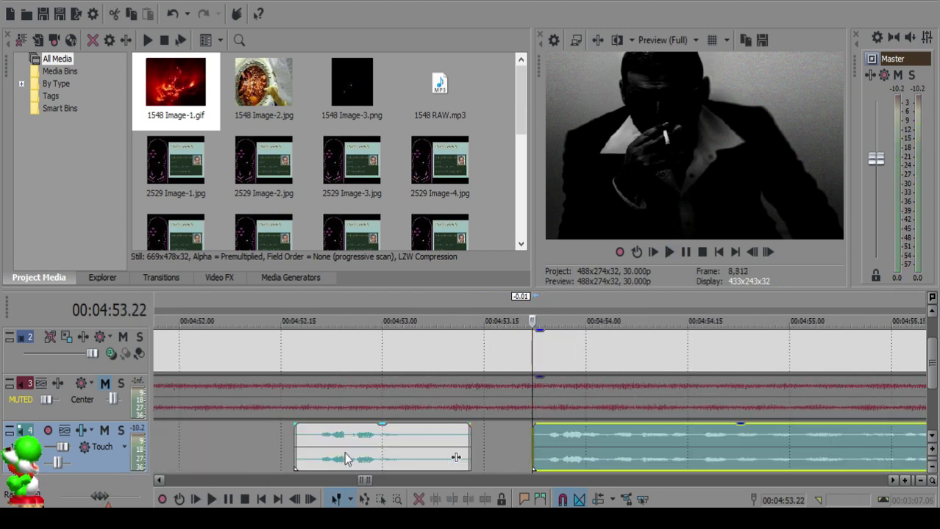
left_click(276, 456)
key("space")
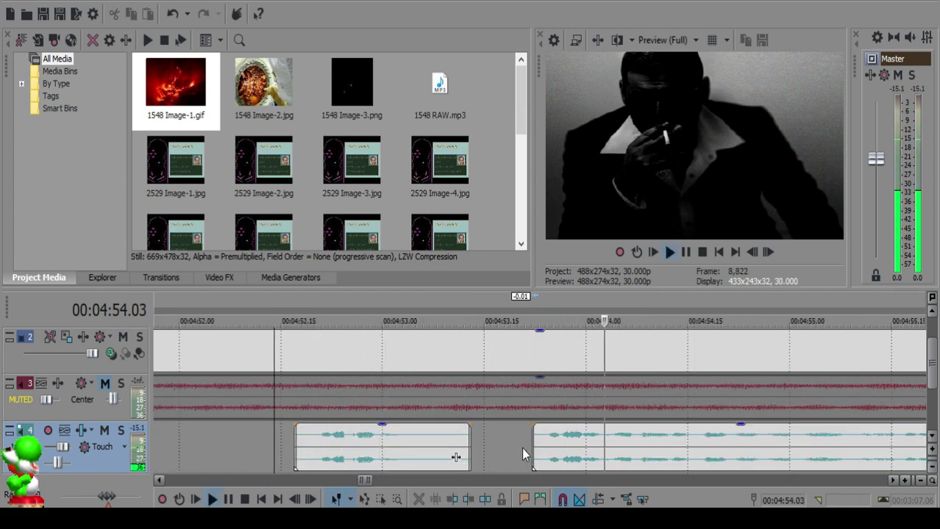
Step: Listen on through the narration and split it at about 00:04:57.03
scroll(524, 452, "down", 5)
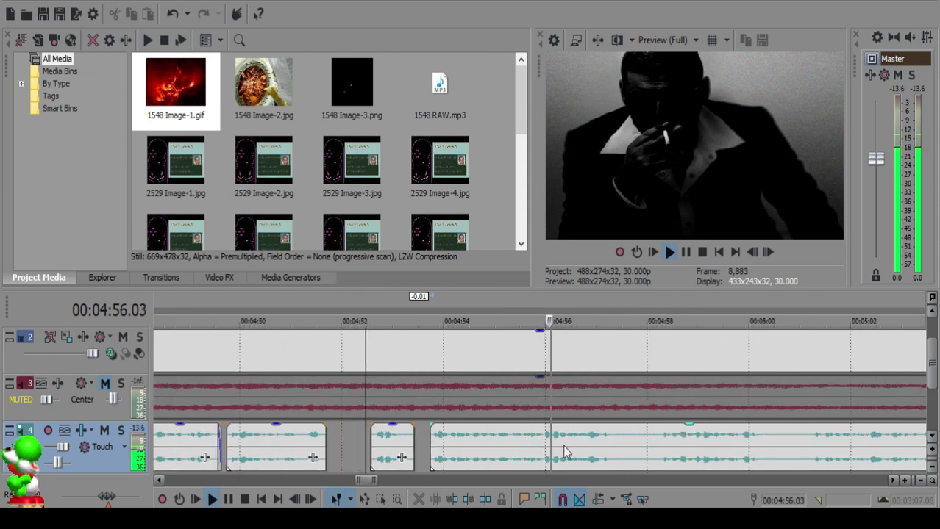
scroll(500, 447, "up", 5)
left_click(512, 441)
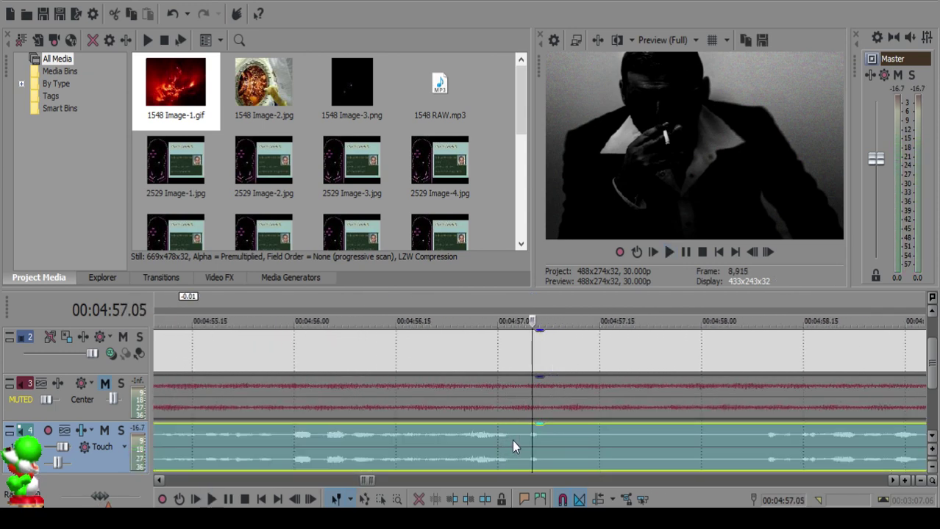
key("space")
key("space")
key("s")
Step: Fade out the piece before the cut with offset 00:00:00.02, briefly fade in the following piece, and replay the join
left_click(449, 441)
key("space")
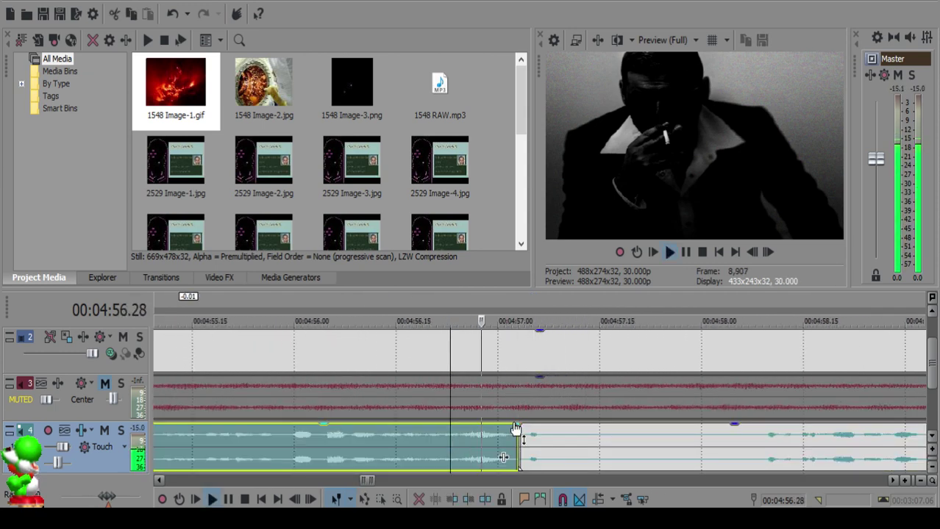
left_click(516, 425)
mouse_move(516, 424)
left_mouse_down()
mouse_move(524, 424)
mouse_move(506, 425)
left_mouse_up()
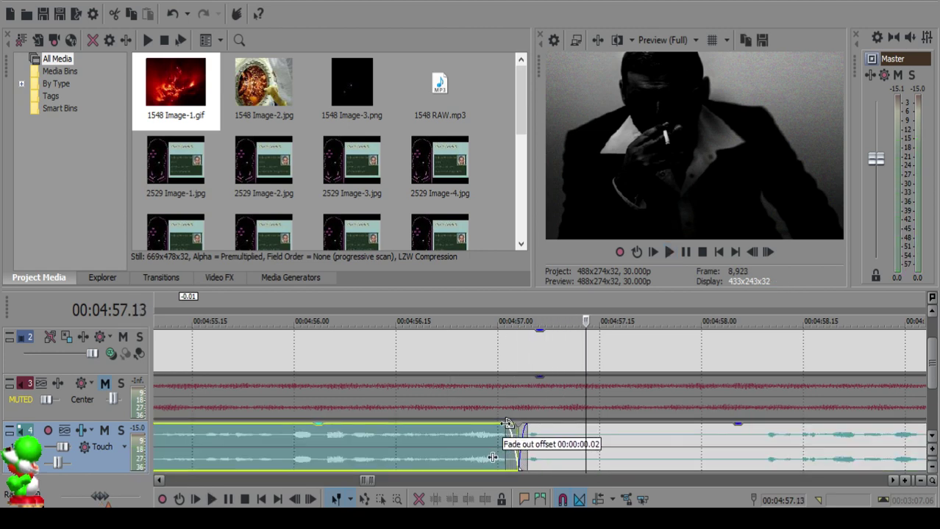
left_click(438, 441)
key("space")
key("space")
Step: Play the narration just after the join and split it at about 00:04:57.10
left_click(566, 439)
key("space")
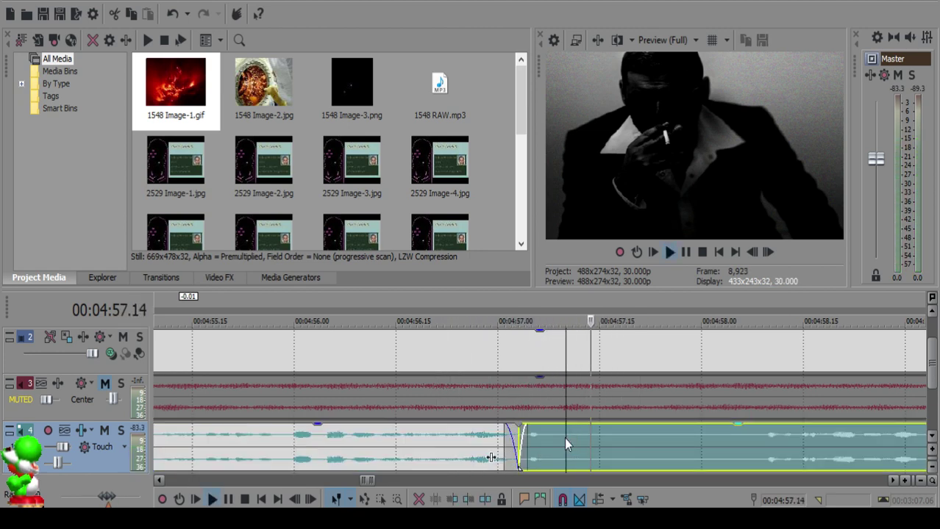
key("space")
left_click(565, 439)
key("s")
Step: Listen ahead for the next usable phrase, split at about 00:04:58.07, and delete the section between the last two cuts
key("space")
key("space")
left_click(723, 439)
key("space")
scroll(723, 439, "down", 3)
key("space")
left_click(760, 444)
key("space")
scroll(759, 445, "down", 2)
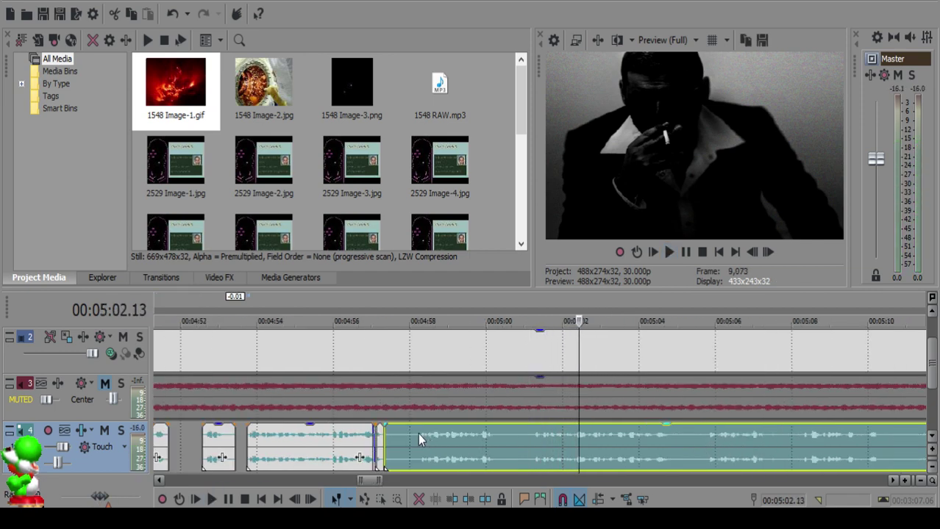
key("space")
key("s")
left_click(391, 439)
scroll(392, 439, "up", 2)
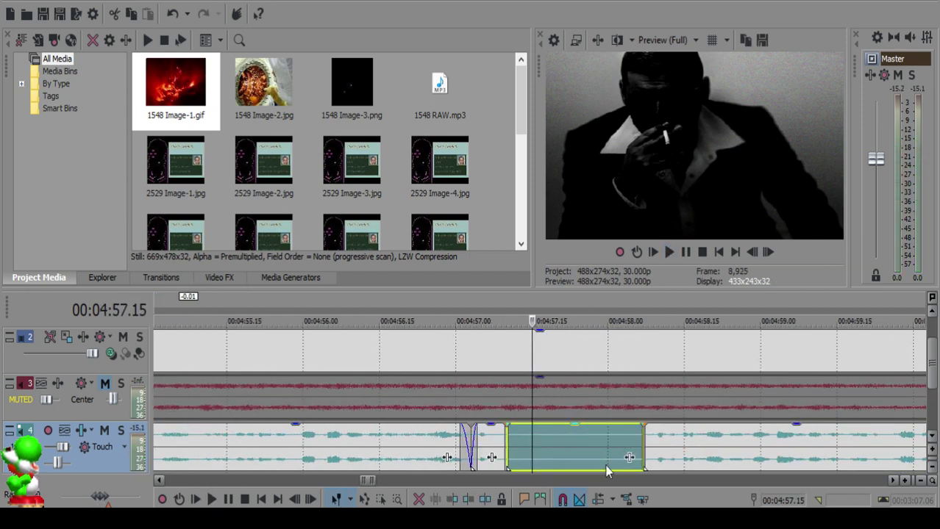
key("Delete")
Step: Move the remaining narration earlier to about 00:04:57.13 and play across the short piece to check the pause
left_click_drag(705, 449, 580, 449)
left_click(397, 449)
key("space")
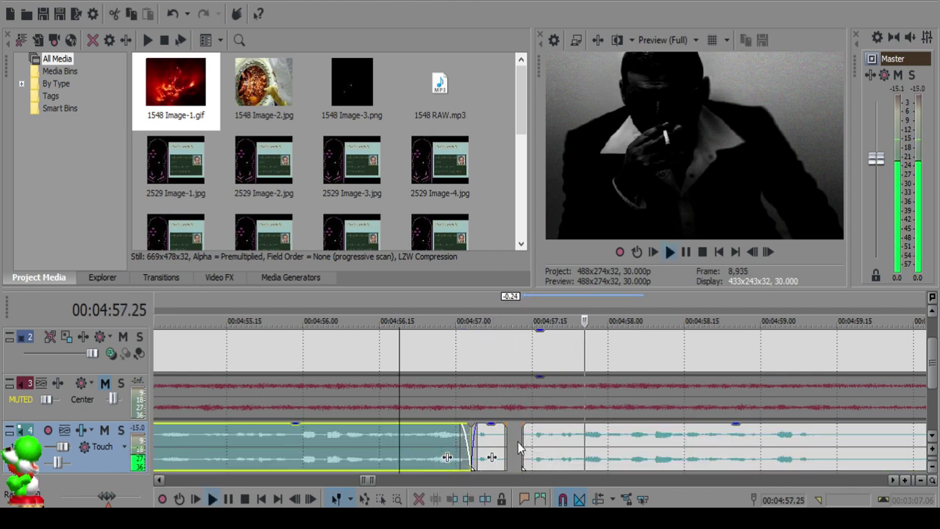
Step: Nudge the remaining narration one frame earlier to about 00:04:57.12 and replay the join
left_click(517, 442)
left_click(450, 444)
key("space")
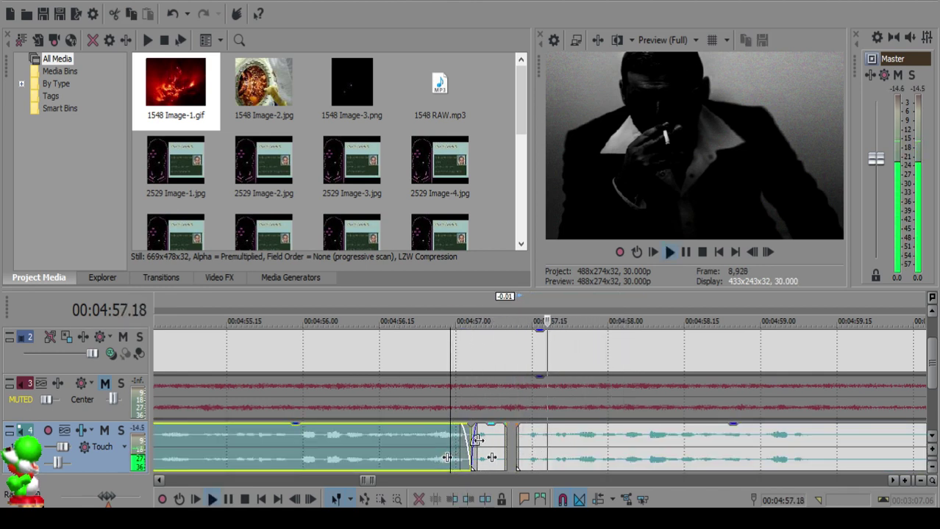
Step: Follow the playback to the end of the phrase and split the narration at about 00:04:59.19
scroll(568, 445, "down", 6)
scroll(552, 445, "up", 8)
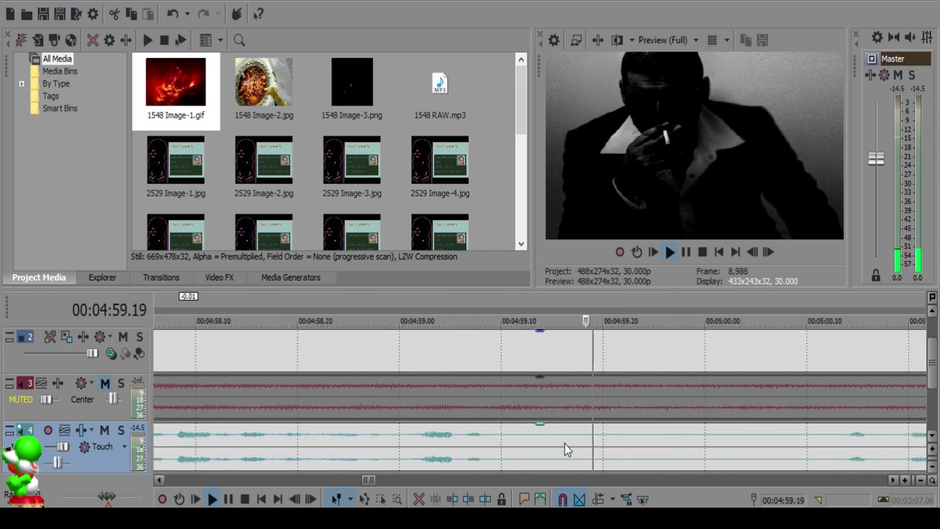
left_click(557, 440)
left_click(570, 439)
left_click(592, 439)
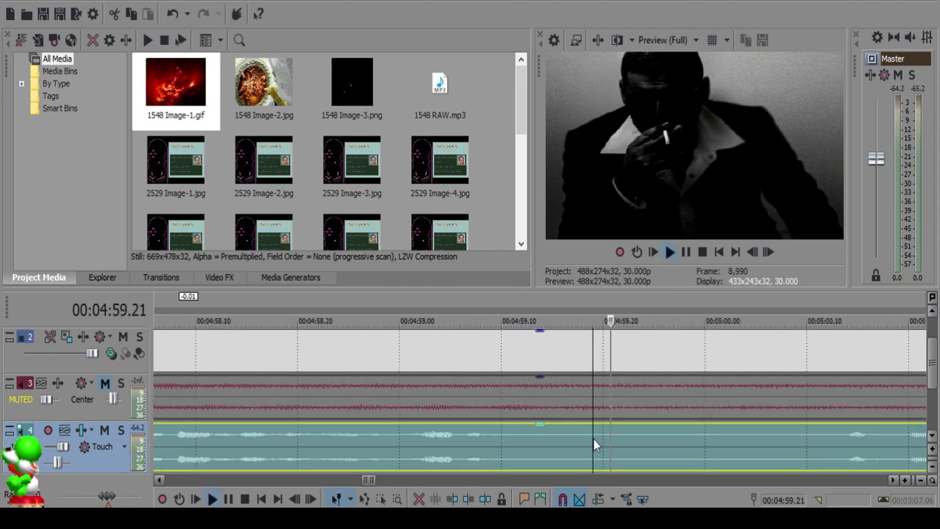
key("s")
Step: Listen ahead, split the narration at about 00:05:00.12, and delete the section between this cut and the previous one
left_click(727, 446)
key("space")
scroll(728, 446, "down", 5)
left_click(708, 441)
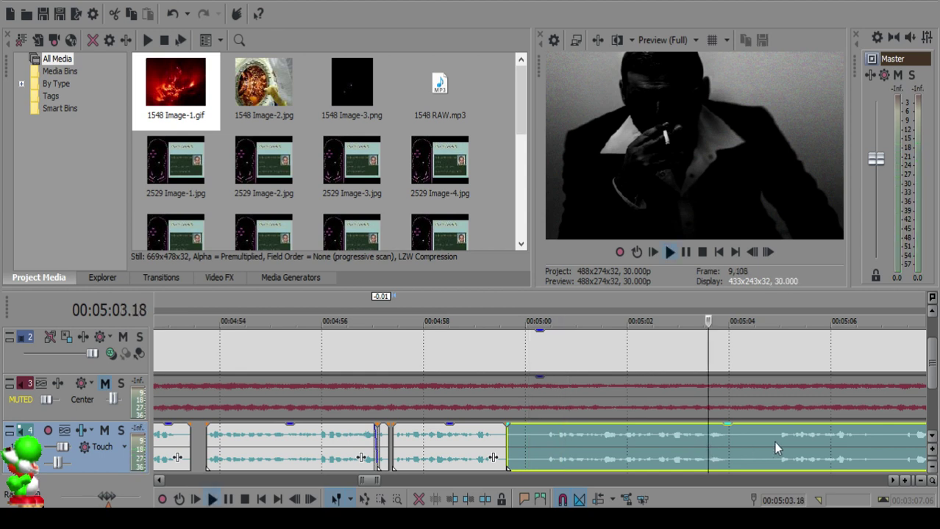
left_click(544, 433)
key("space")
key("s")
left_click(518, 432)
key("Delete")
Step: Move the remaining narration earlier to about 00:04:59.26 and play from the end of the preceding piece
left_click_drag(584, 437, 557, 439)
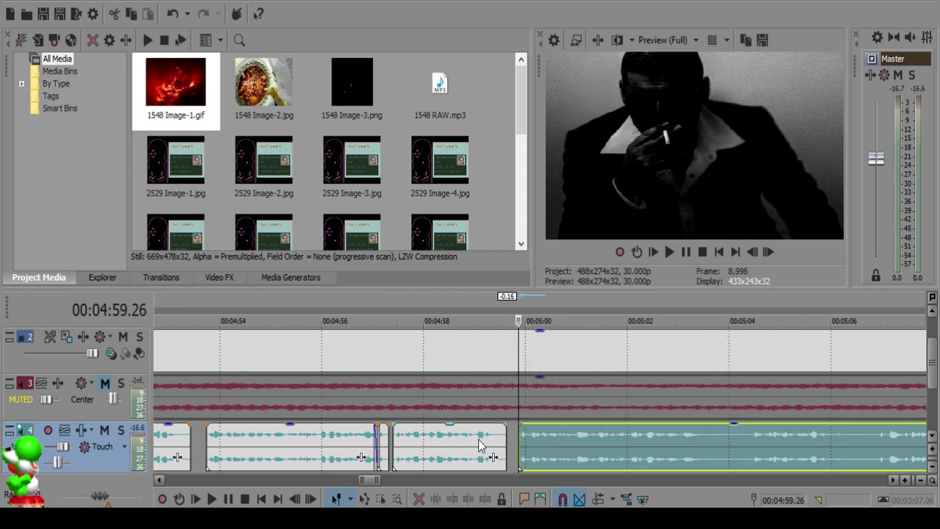
left_click(478, 439)
key("space")
Step: Fade out the preceding piece from about 00:04:59.12 to its end and replay the join
scroll(500, 441, "up", 4)
left_click(508, 425)
left_click_drag(508, 426, 473, 426)
left_click(432, 433)
key("space")
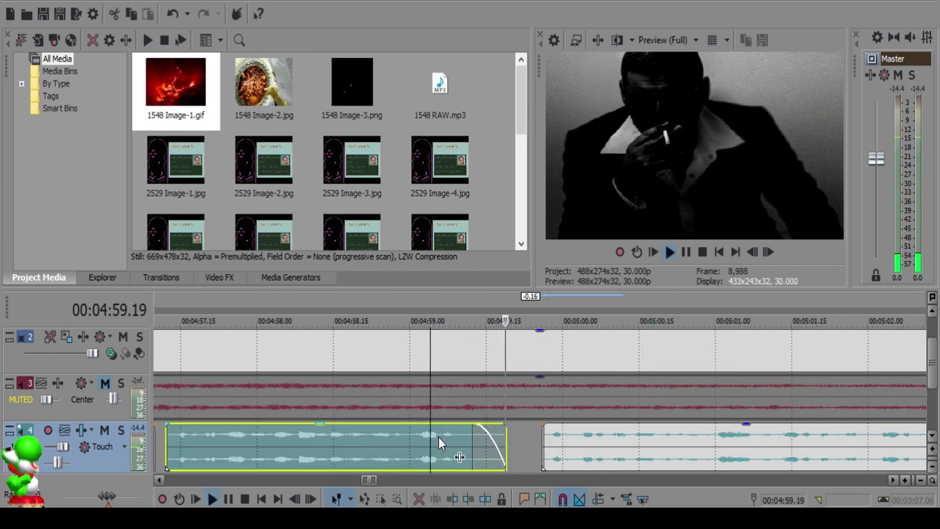
Step: Follow the playback to the next silence and split the narration at about 00:05:03.20
scroll(534, 437, "down", 6)
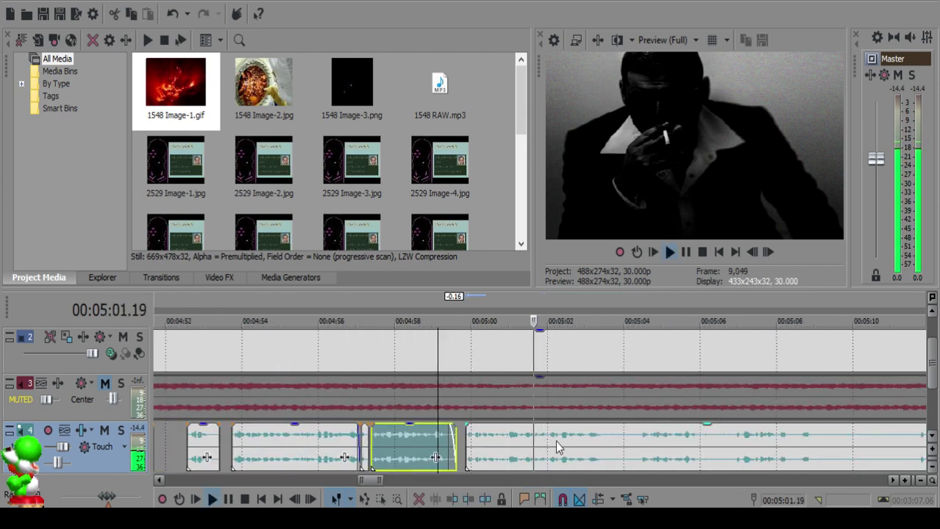
scroll(561, 443, "up", 6)
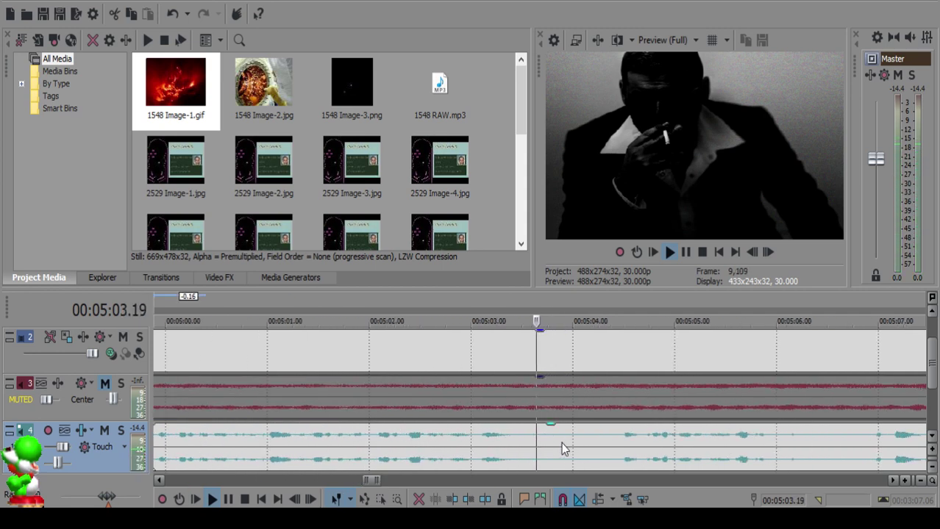
left_click(537, 443)
key("s")
Step: Listen ahead, split the narration at about 00:05:04.12, and delete the section between the last two cuts
key("space")
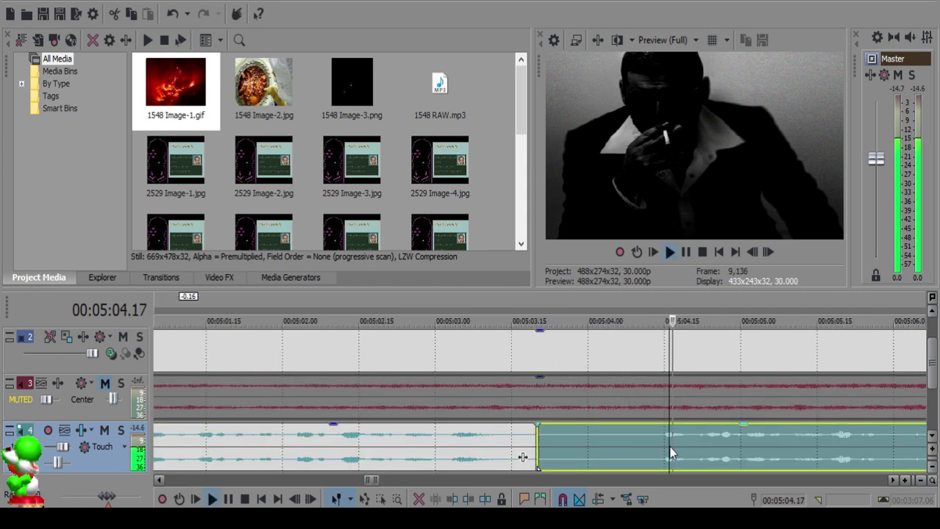
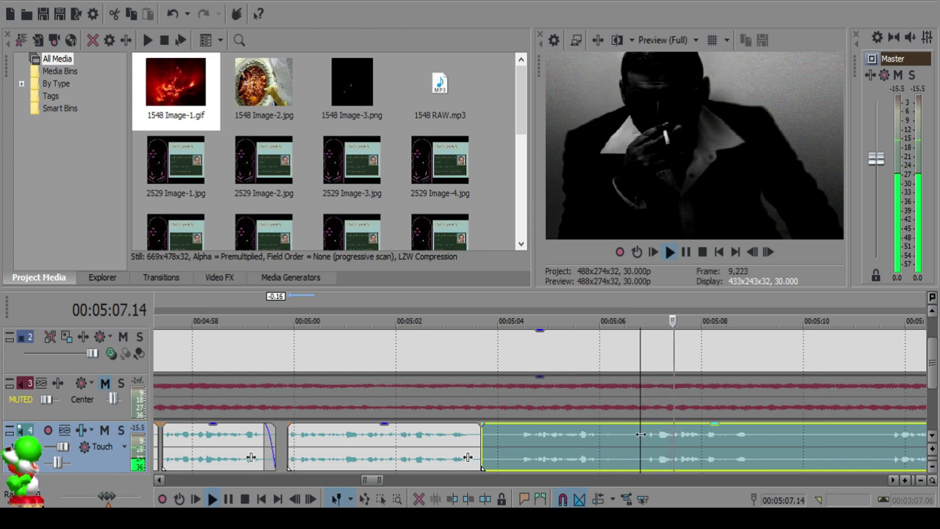
left_click(582, 438)
left_click(517, 437)
key("s")
key("space")
left_click(488, 438)
key("Delete")
Step: Move the remaining narration earlier to about 00:05:03.24 and play from the preceding piece to check the pause
left_click_drag(531, 436, 506, 432)
left_click(437, 434)
key("space")
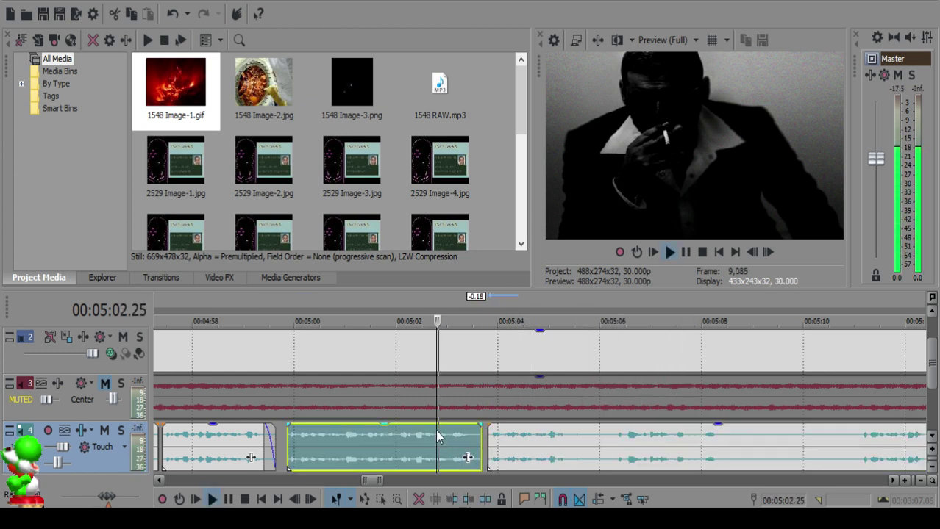
Step: Split the narration at about 00:05:05.18 and 00:05:05.28 and delete the section between the cuts
scroll(515, 449, "down", 3)
scroll(544, 449, "up", 5)
left_click(550, 440)
key("space")
key("s")
scroll(552, 436, "up", 3)
key("space")
key("s")
left_click(531, 439)
key("Delete")
Step: Listen around the gap, split the remaining narration at 00:05:06.08, and delete the short piece before that cut
left_click(443, 450)
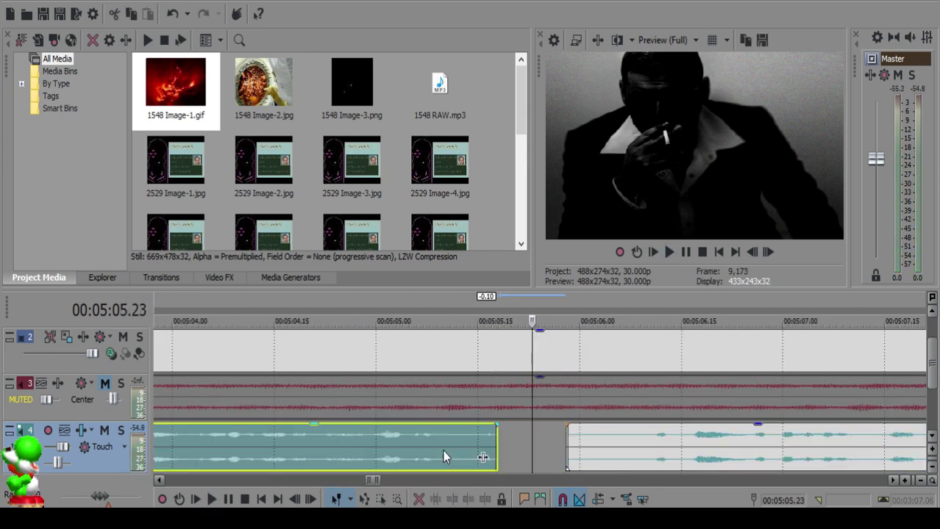
key("space")
left_click(385, 447)
scroll(529, 444, "down", 3)
scroll(588, 444, "down", 3)
left_click(620, 439)
left_click(790, 434)
left_click(553, 436)
key("space")
key("s")
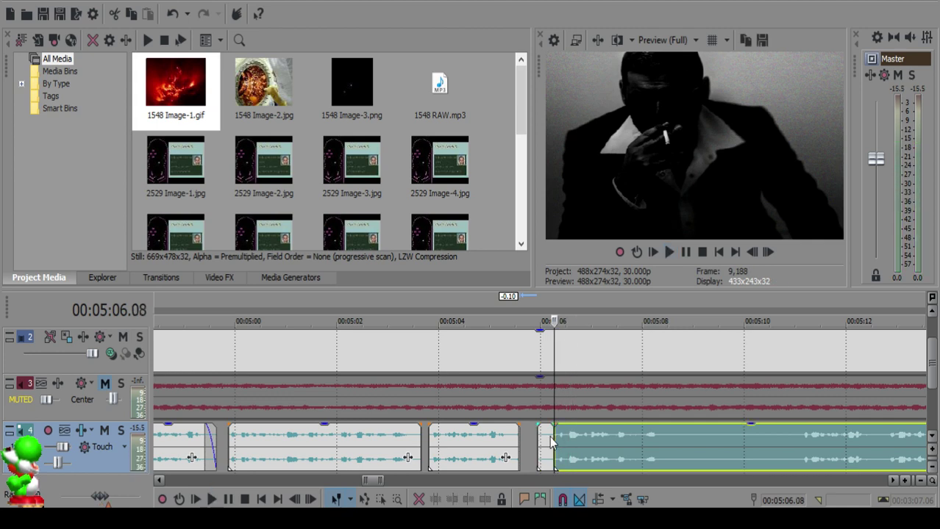
left_click(536, 435)
Step: Move the remaining narration earlier to about 00:05:05.22 and play from the preceding piece to check the pause
left_click_drag(586, 440, 559, 440)
left_click(456, 440)
key("space")
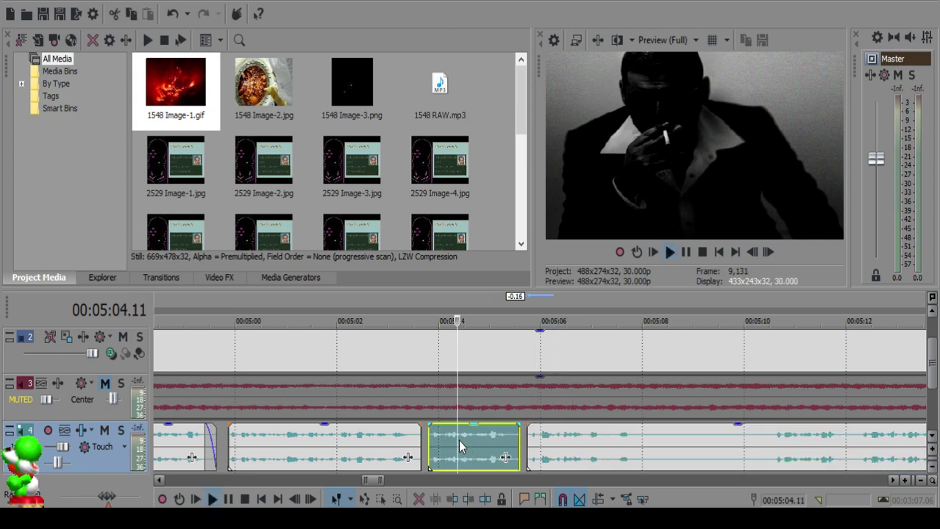
Step: Follow the playback to the end of the phrase and split the narration at about 00:05:07.24
scroll(514, 444, "down", 5)
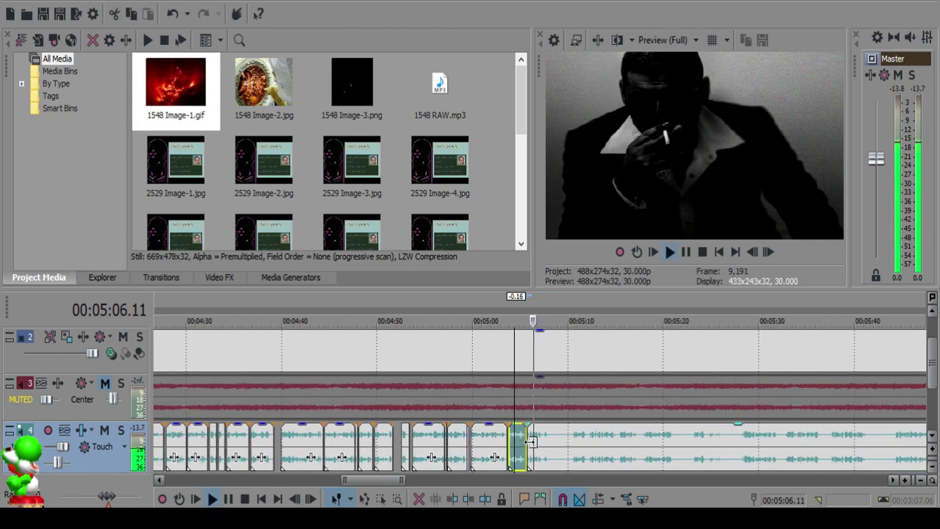
scroll(550, 445, "up", 4)
scroll(550, 440, "up", 2)
left_click(573, 440)
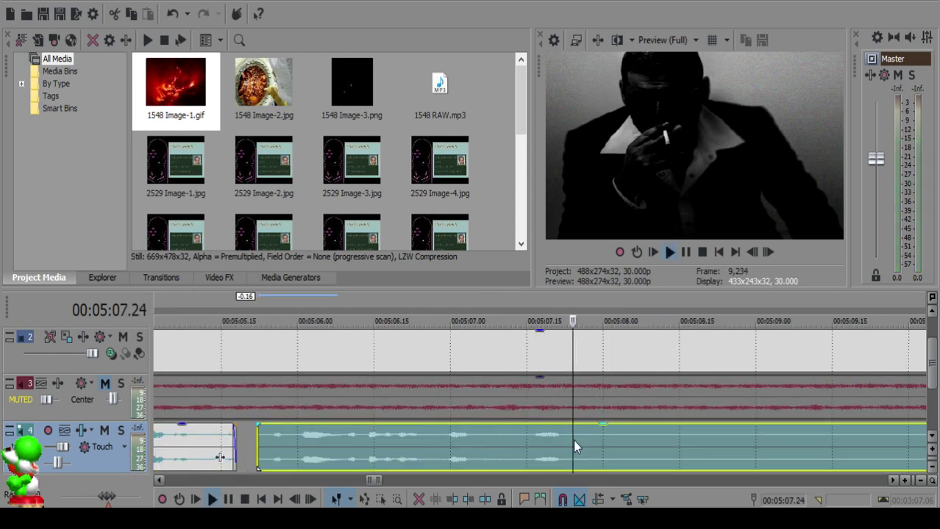
key("space")
key("s")
Step: Listen ahead, split the narration at 00:05:12.06, and delete the unwanted section between the last two cuts
scroll(647, 439, "down", 2)
left_click(677, 438)
key("space")
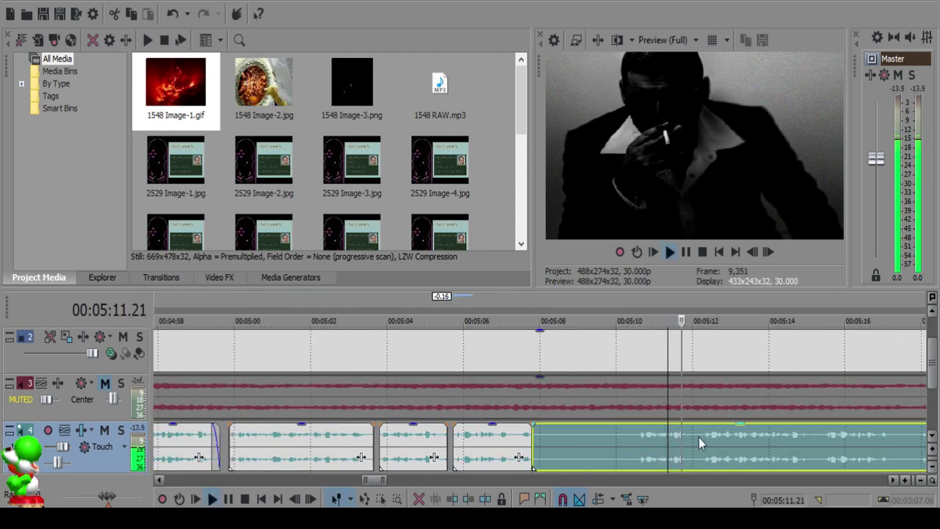
left_click(542, 437)
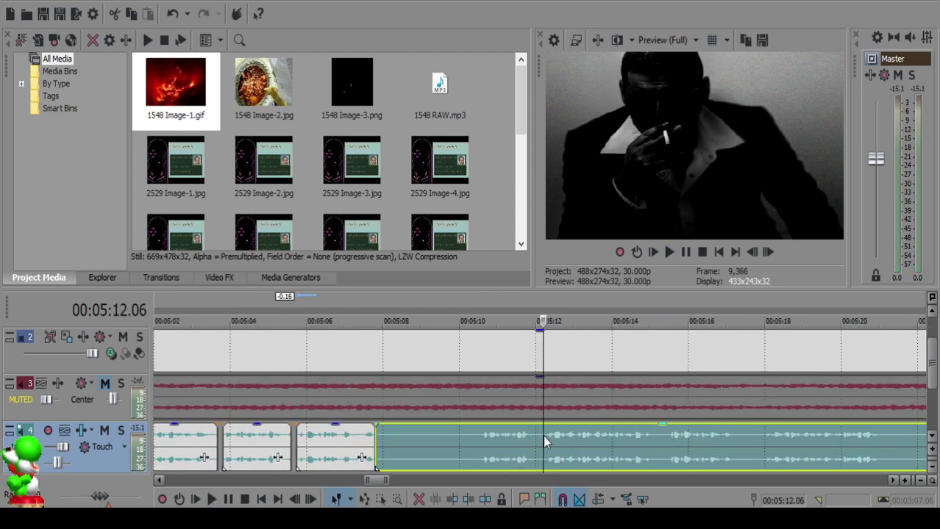
key("space")
key("s")
left_click(400, 432)
key("Delete")
Step: Move the remaining narration earlier to about 00:05:08.15 and play from the preceding piece to check the pause
left_click_drag(573, 448, 432, 445)
left_click(339, 451)
key("space")
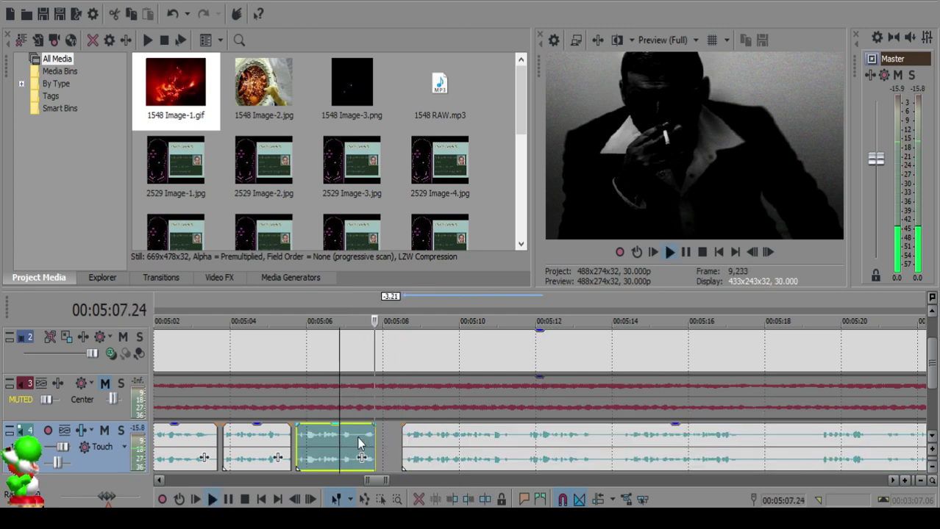
Step: Follow the playback to the next silence and split the narration at about 00:05:11.11
scroll(466, 442, "up", 5)
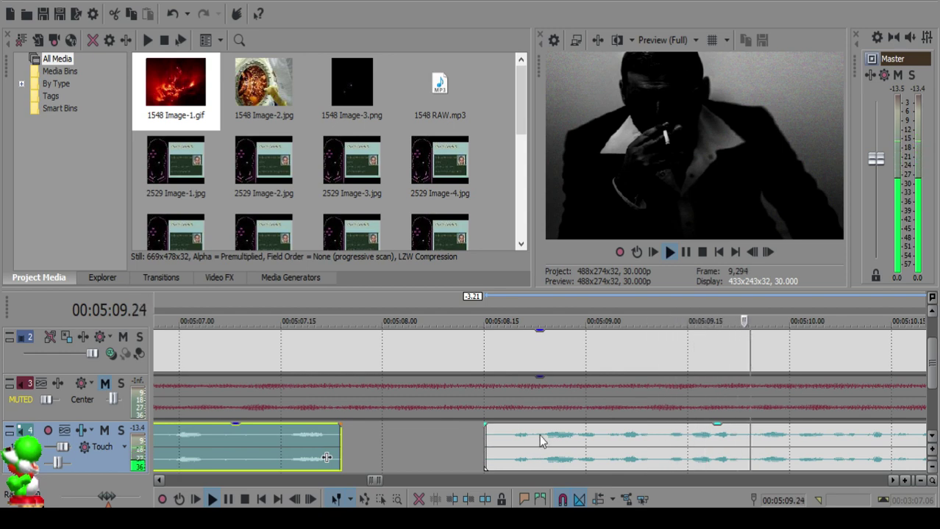
scroll(588, 447, "down", 5)
scroll(588, 448, "up", 5)
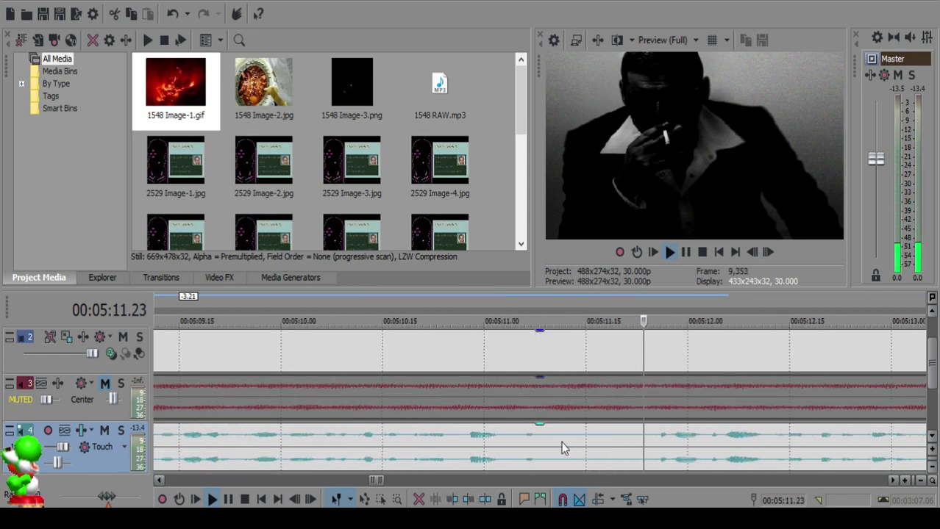
left_click(561, 442)
key("s")
Step: Listen ahead, split the narration at about 00:05:11.21, and delete the short section between the last two cuts
scroll(631, 440, "down", 4)
left_click(653, 443)
key("space")
key("space")
left_click(530, 441)
key("s")
left_click(518, 442)
key("Delete")
Step: Move the remaining narration earlier to meet the preceding piece at about 00:05:11.11 and play across the join
left_click(531, 442)
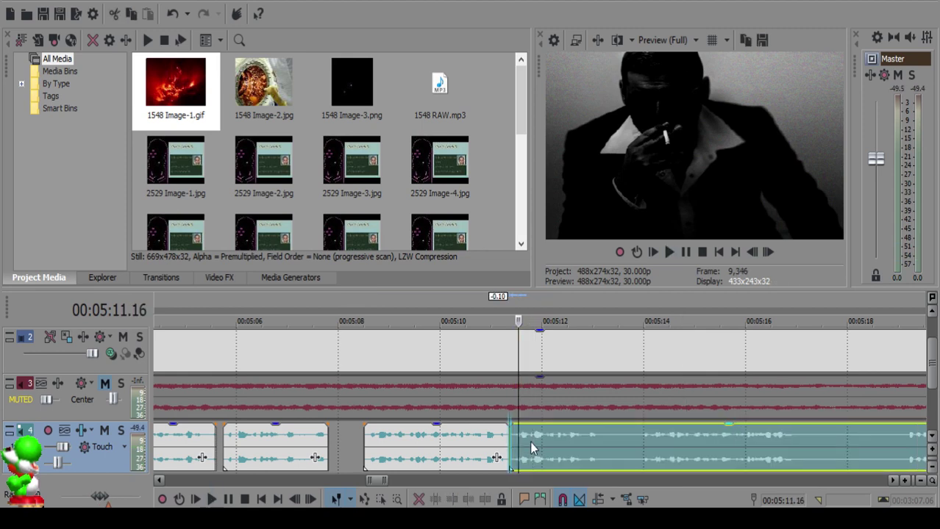
left_click(481, 440)
key("space")
scroll(493, 445, "up", 3)
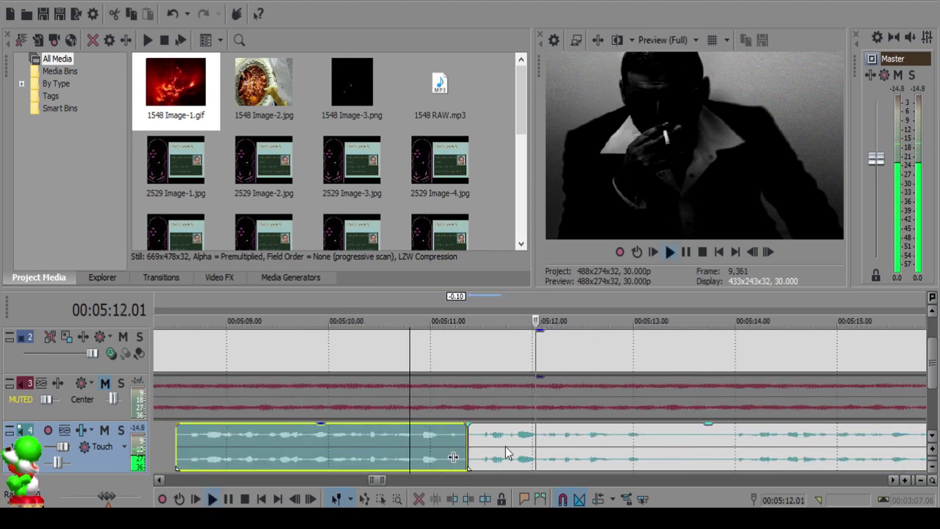
Step: Follow the playback to the end of the phrase and split the narration at about 00:05:13.05
scroll(560, 450, "down", 4)
scroll(560, 448, "up", 3)
left_click(555, 440)
key("space")
key("s")
Step: Listen ahead, split the narration at about 00:05:13.28, and delete the section between the last two cuts
key("space")
scroll(663, 443, "down", 3)
left_click(642, 449)
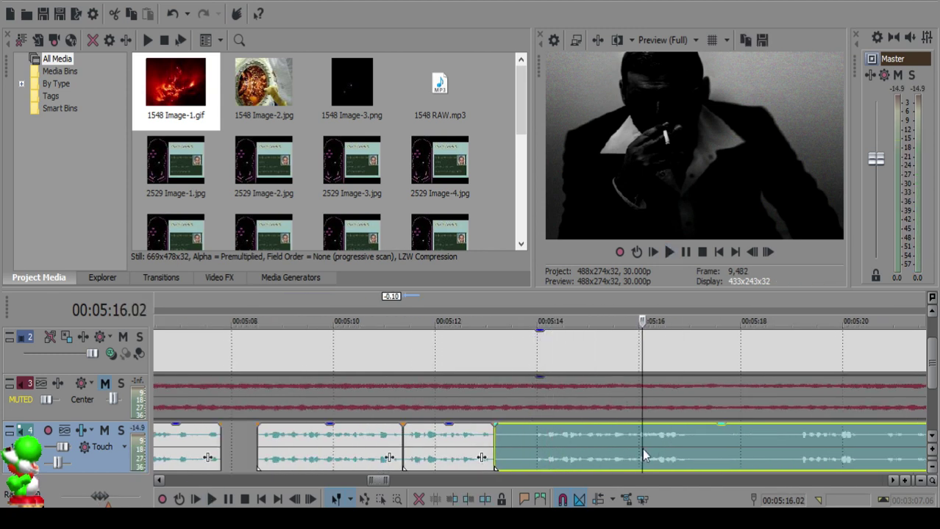
left_click(797, 438)
left_click(533, 439)
key("space")
key("s")
left_click(505, 436)
key("Delete")
Step: Move the remaining narration earlier to about 00:05:13.12 and play from the preceding piece to check the pause
left_click_drag(577, 456, 550, 456)
left_click(467, 447)
key("space")
Step: Fade in the remaining narration from its start to about 00:05:13.16 and replay from the preceding piece into the next phrase
scroll(543, 438, "up", 3)
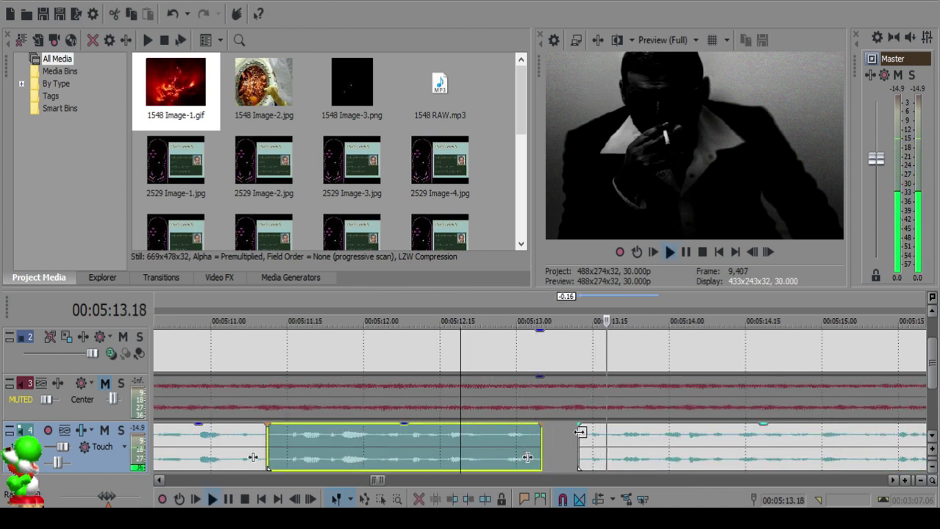
left_click(579, 427)
left_click_drag(578, 427, 595, 428)
left_click(573, 444)
left_click(487, 440)
key("space")
scroll(612, 444, "down", 5)
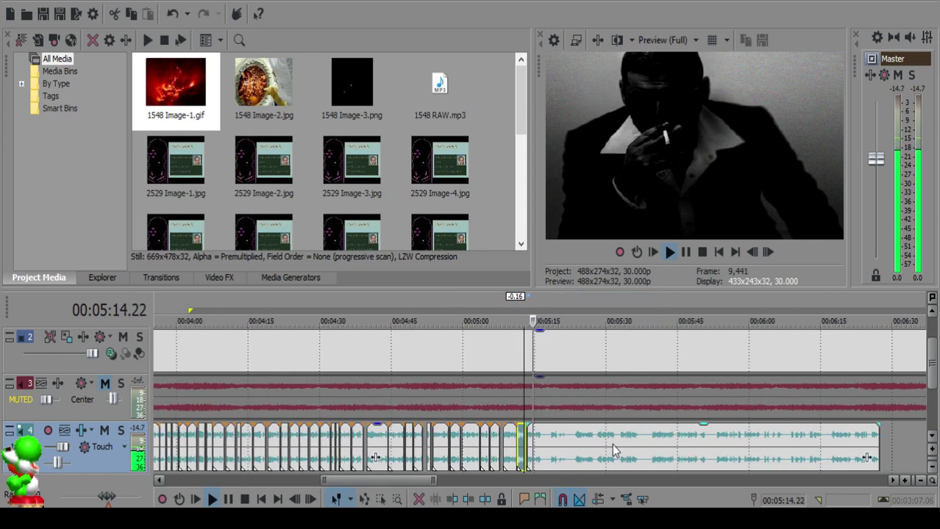
scroll(556, 443, "up", 5)
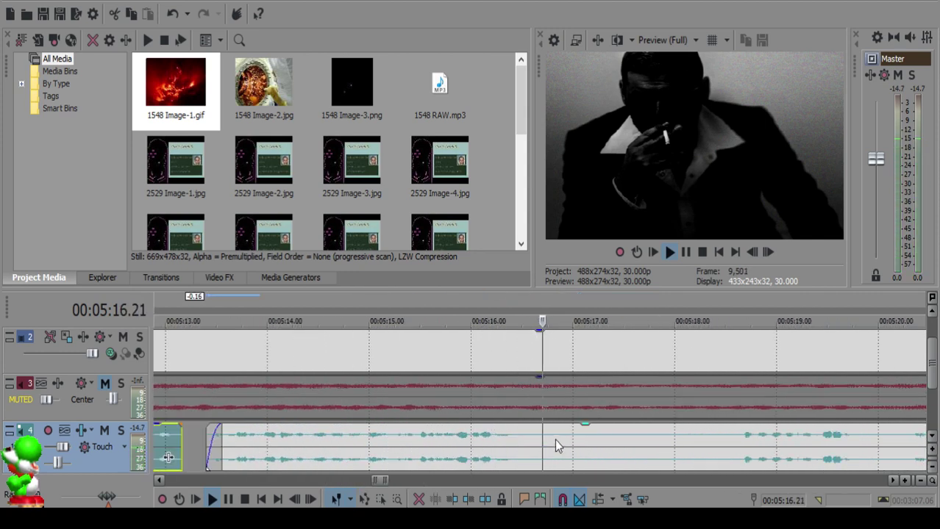
Step: Split the narration on audio track 4 at about 00:05:16.17, just after the phrase ends
left_click(532, 444)
key("s")
scroll(772, 433, "down", 2)
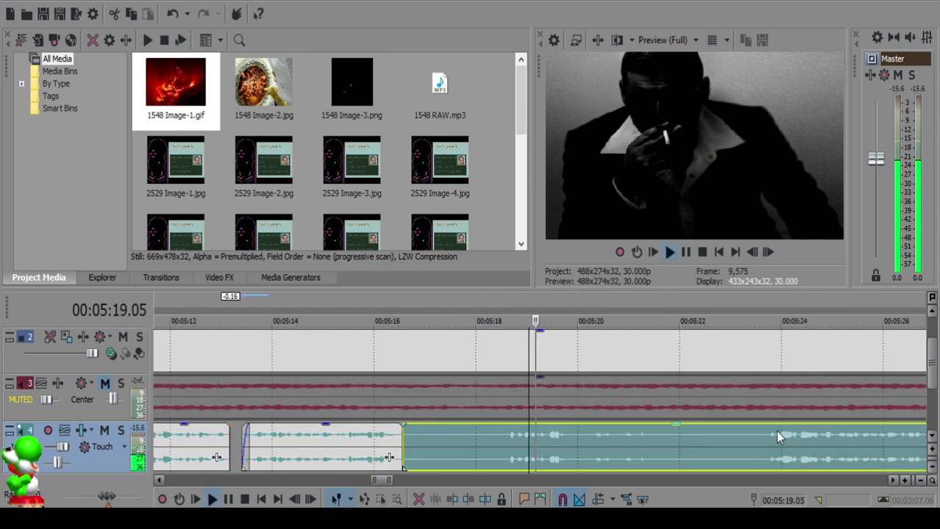
Step: Split the narration at about 00:05:18.16, delete the section between the last two cuts and close the gap
left_click(500, 440)
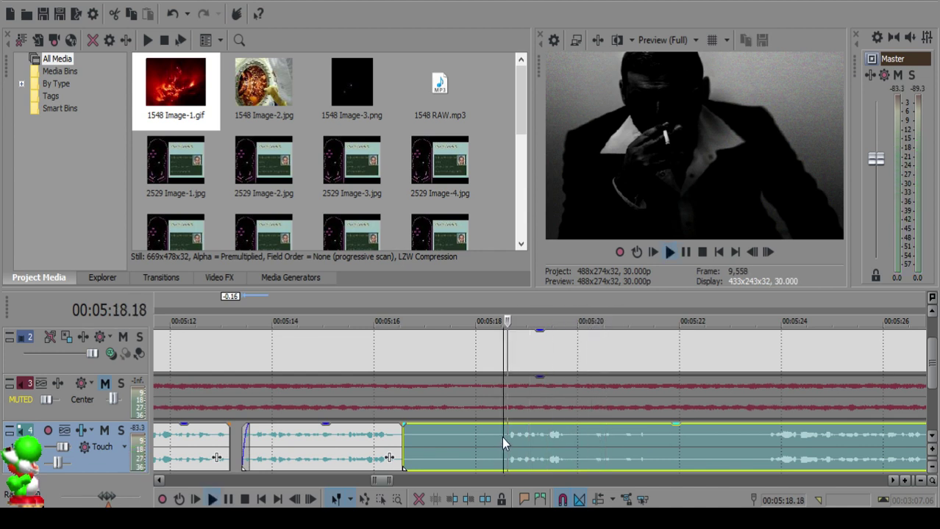
key("space")
key("s")
left_click(497, 441)
key("Delete")
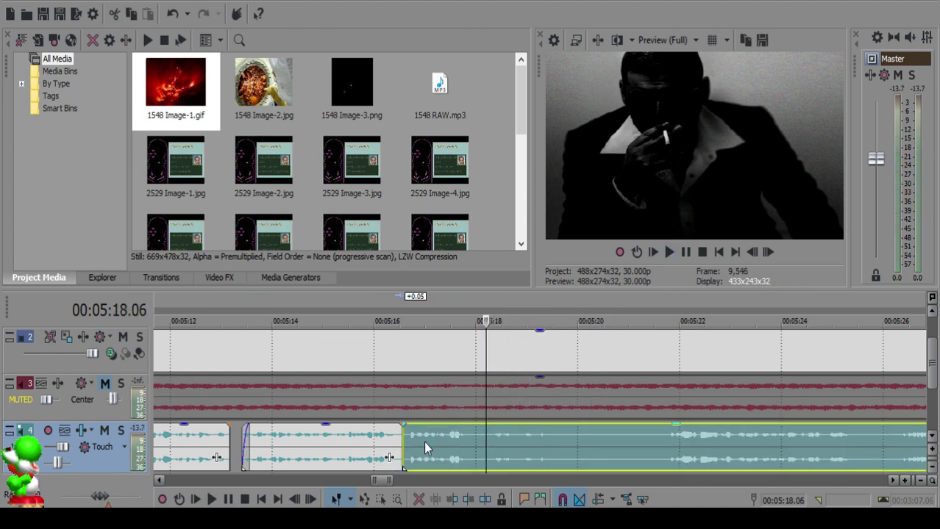
Step: Play across the join, trim the start of the remaining narration to about 00:05:16.18, and replay from the preceding piece
left_click(371, 439)
key("space")
scroll(444, 437, "up", 4)
left_click(236, 439)
key("space")
key("alt+[")
scroll(471, 440, "down", 3)
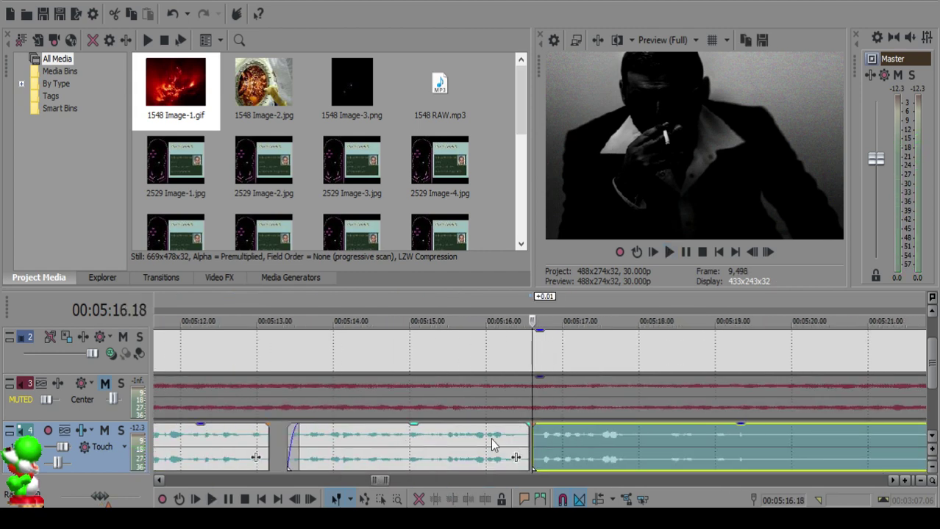
left_click(516, 443)
key("space")
scroll(584, 446, "down", 2)
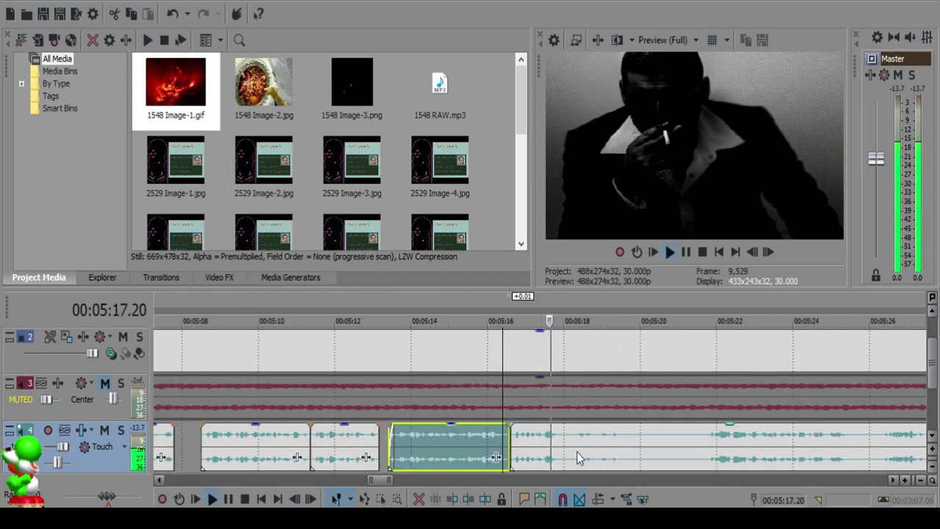
Step: Split the narration at about 00:05:18.00 and 00:05:18.07, and delete the section between the two cuts
scroll(570, 445, "up", 5)
left_click(570, 437)
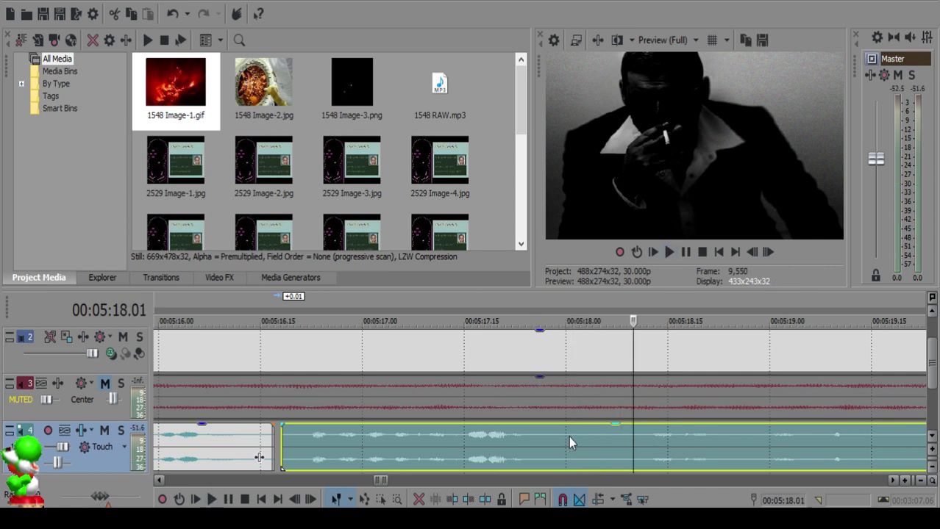
left_click(566, 437)
key("space")
key("s")
left_click(613, 437)
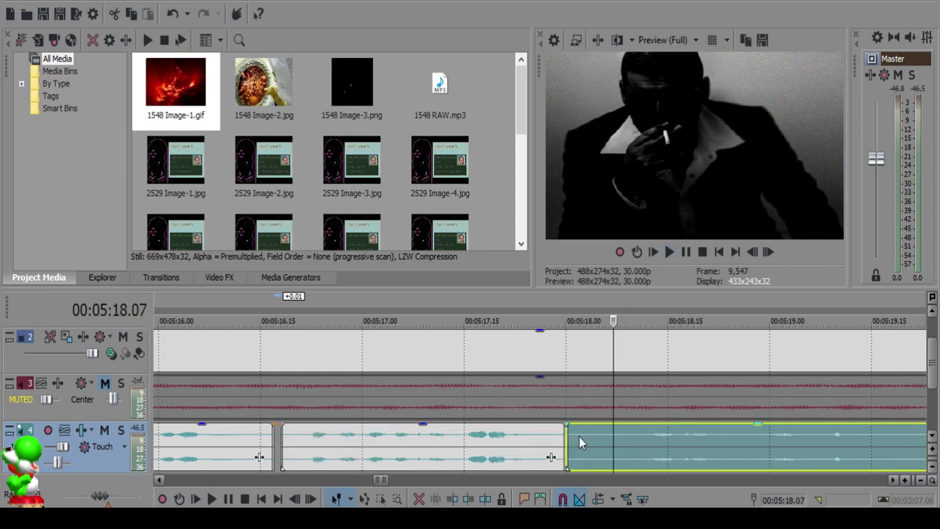
key("s")
left_click(579, 437)
key("Delete")
Step: Fade out the preceding piece from about 00:05:17.26 to its end while playing it back
left_click(480, 450)
key("space")
left_click_drag(565, 425, 542, 426)
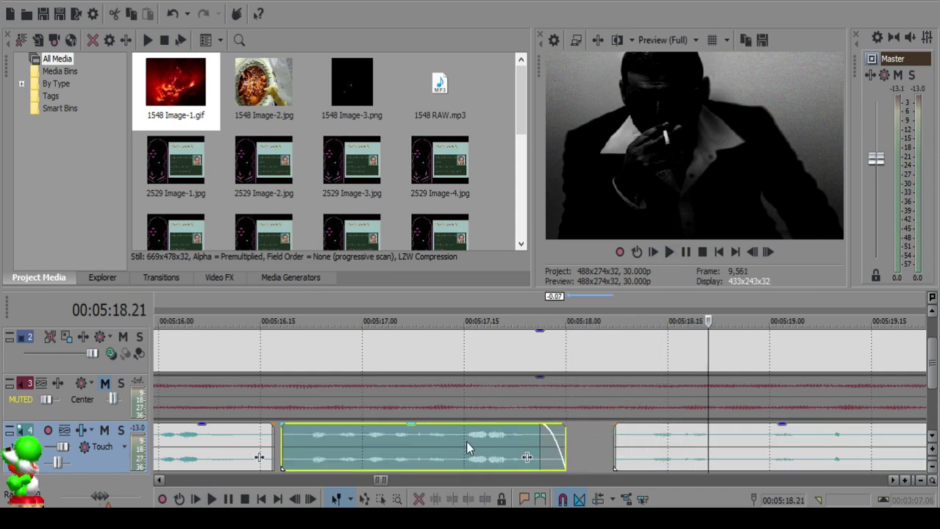
scroll(623, 452, "down", 2)
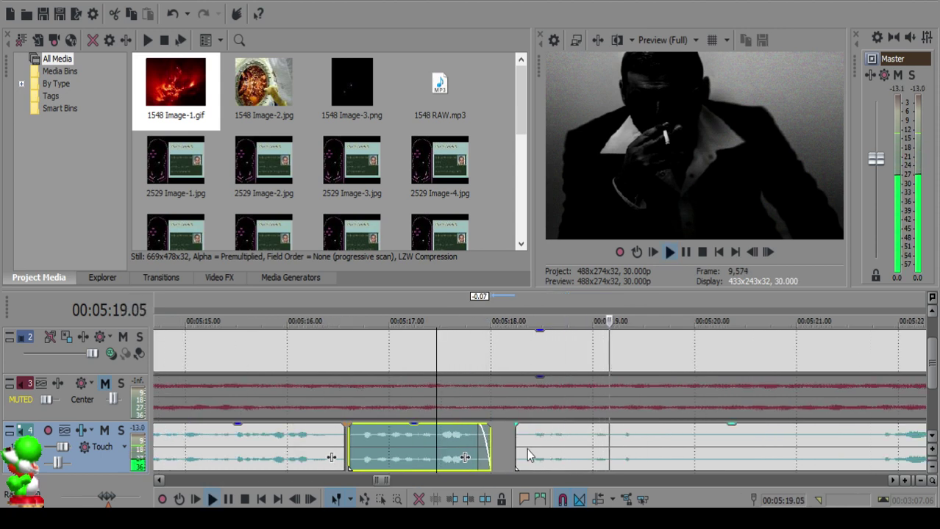
Step: Move the remaining narration earlier to about 00:05:18.00 so it meets the faded piece, and replay the join
left_click_drag(533, 456, 516, 444)
left_click(425, 443)
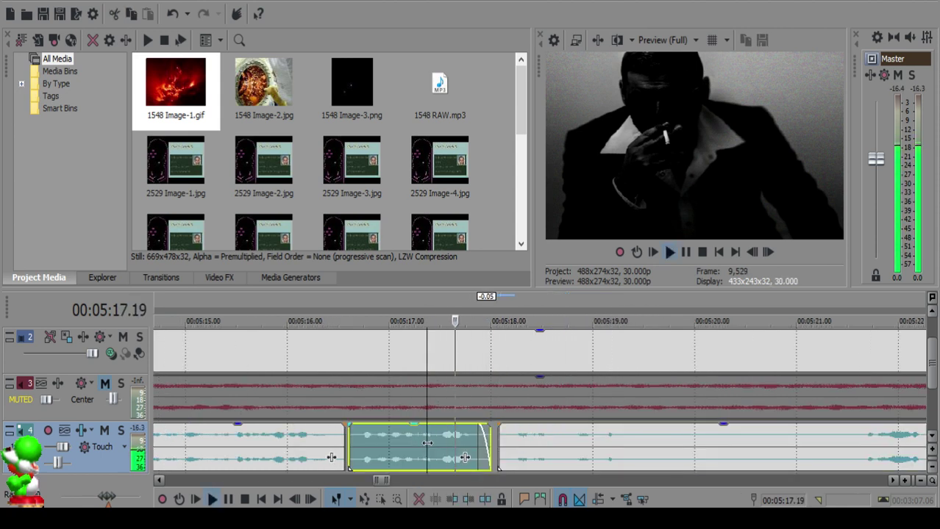
left_click_drag(581, 446, 571, 443)
left_click(456, 450)
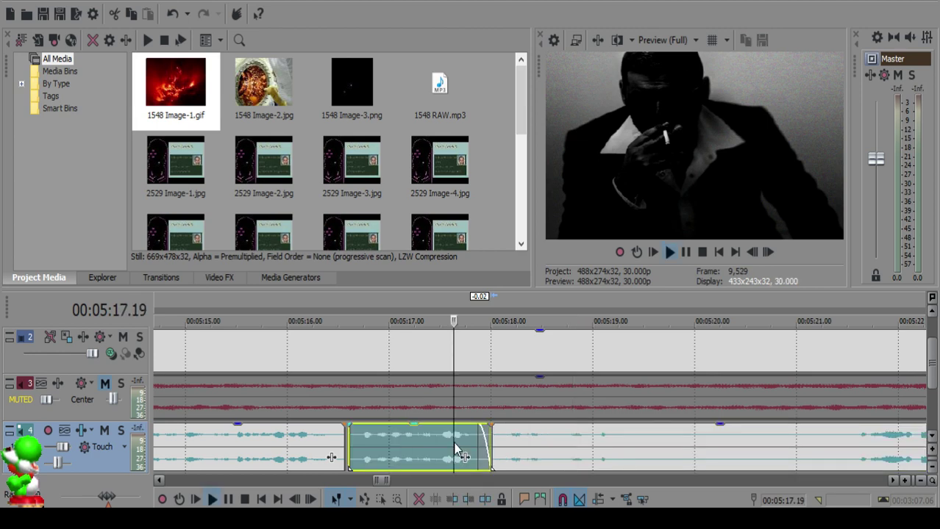
Step: Follow the playback to the end of the phrase and split the narration at about 00:05:19.07
left_click(547, 442)
key("space")
scroll(658, 450, "down", 3)
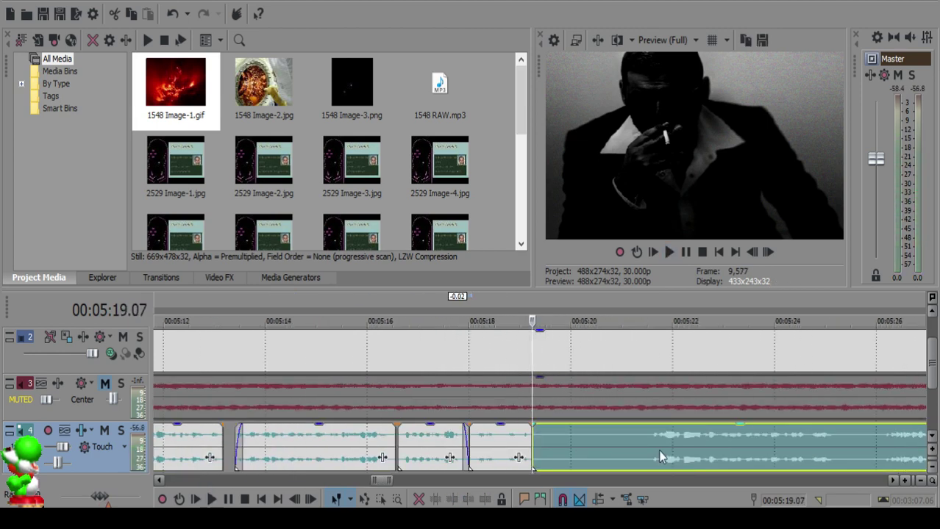
Step: Listen ahead, split the narration at about 00:05:21.14, and delete the section between the last two cuts
left_click(783, 450)
key("space")
scroll(657, 445, "up", 2)
left_click(313, 444)
key("space")
key("s")
scroll(401, 450, "down", 3)
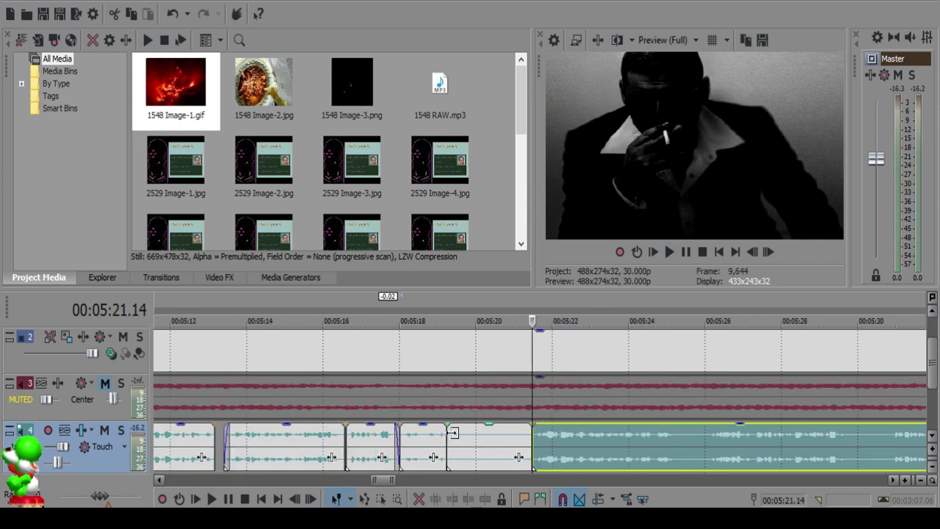
left_click(456, 438)
key("Delete")
Step: Move the remaining narration earlier to about 00:05:19.21 and play from the preceding piece to check the pause
left_click_drag(557, 452, 480, 435)
left_click(421, 441)
key("space")
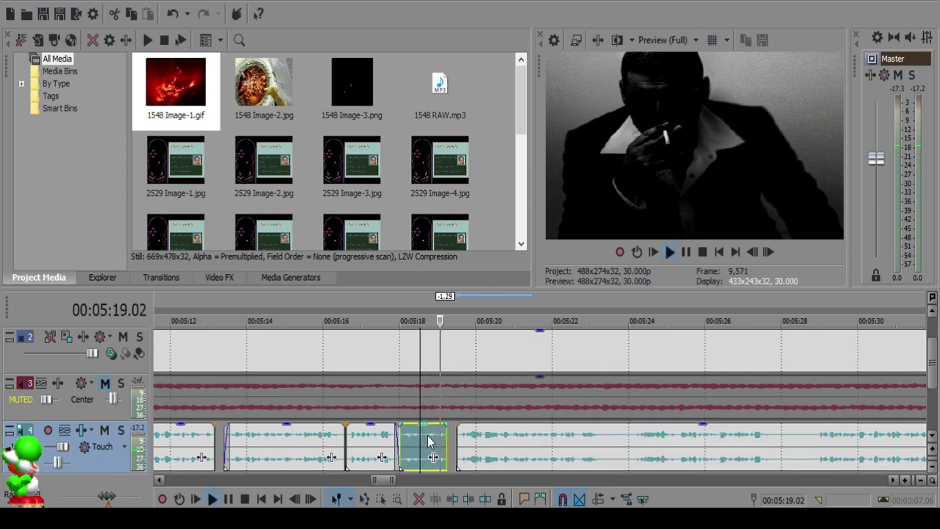
scroll(579, 437, "up", 2)
left_click(576, 443)
left_click_drag(523, 439, 556, 443)
left_click(450, 436)
key("space")
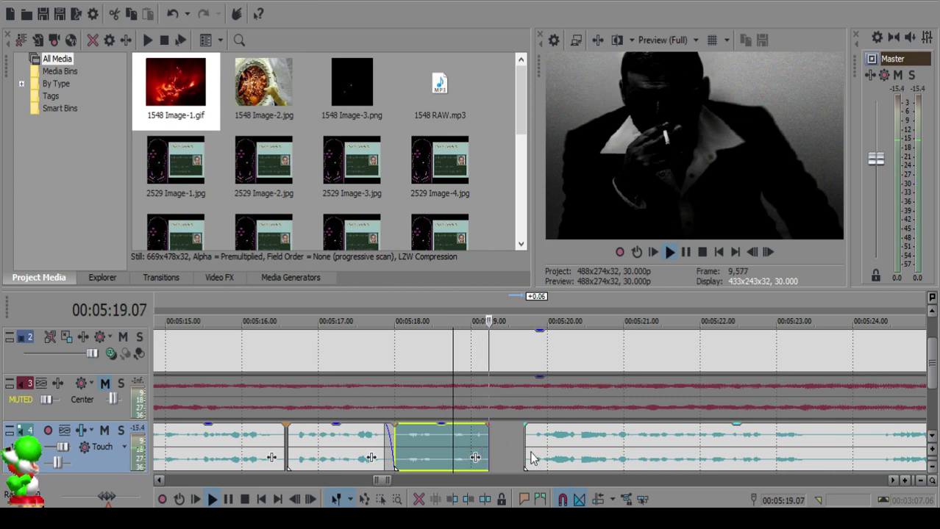
Step: Lengthen the pause by moving the remaining narration to about 00:05:19.27, and replay from the preceding piece
scroll(544, 441, "up", 4)
left_click(531, 438)
key("space")
scroll(537, 439, "down", 3)
mouse_move(543, 439)
left_mouse_down()
mouse_move(568, 439)
mouse_move(550, 443)
left_mouse_up()
left_click(428, 448)
left_click(429, 454)
key("space")
left_click(403, 447)
key("space")
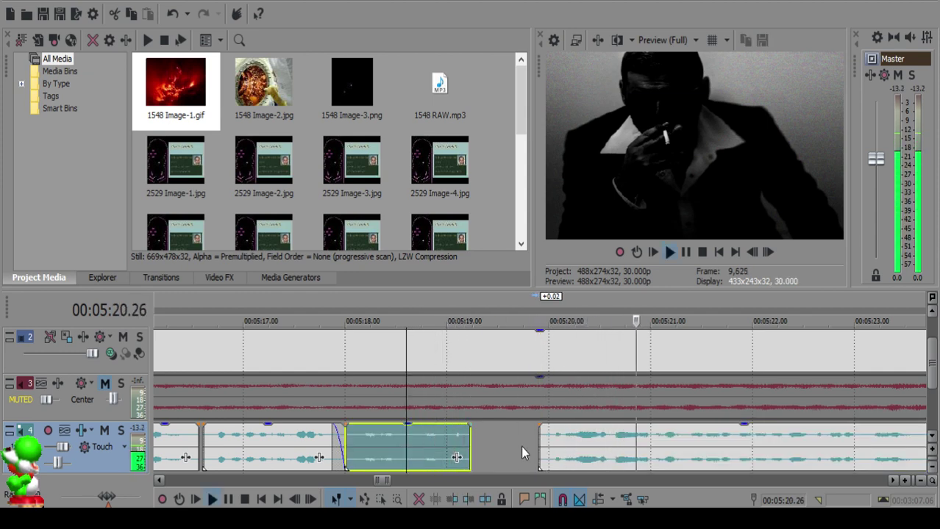
Step: Follow the playback to the end of the phrase and split the narration at about 00:05:23.22
scroll(520, 446, "down", 4)
scroll(533, 454, "down", 6)
scroll(533, 450, "up", 6)
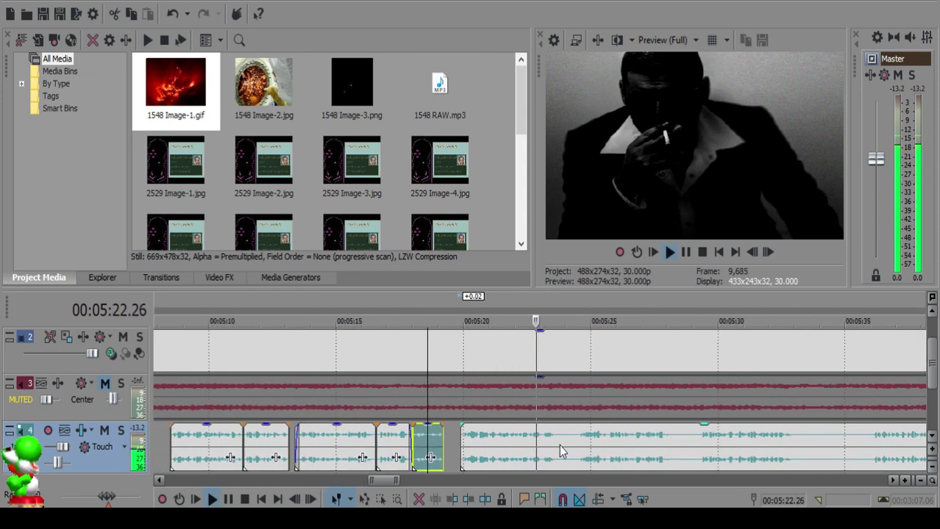
scroll(560, 445, "up", 8)
left_click(587, 437)
key("s")
scroll(666, 453, "down", 4)
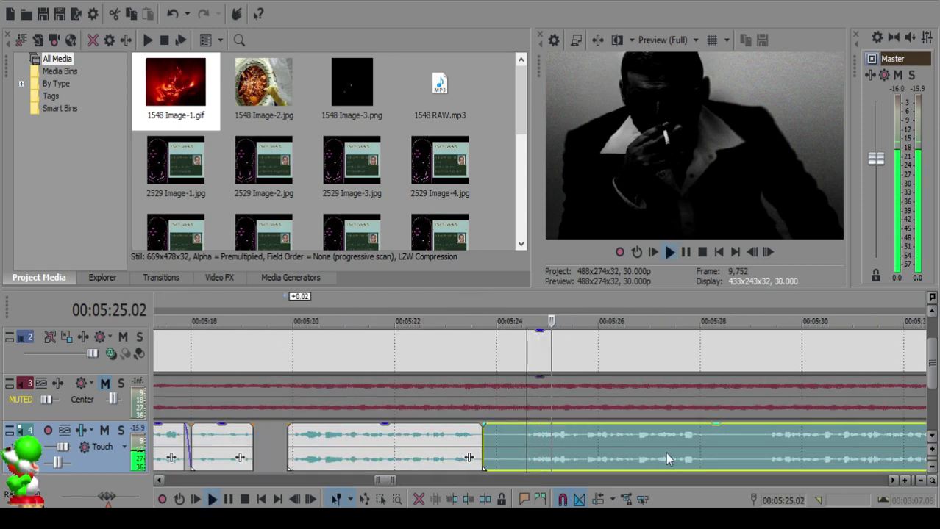
Step: Listen ahead, split the narration at about 00:05:24.15, and delete the section between the last two cuts
left_click(769, 438)
left_click(523, 438)
left_click(521, 441)
key("s")
left_click(493, 436)
key("Delete")
Step: Move the remaining narration earlier to about 00:05:23.28 and play from the preceding piece to check the pause
left_click_drag(587, 445, 559, 441)
left_click(470, 440)
key("space")
scroll(472, 446, "up", 2)
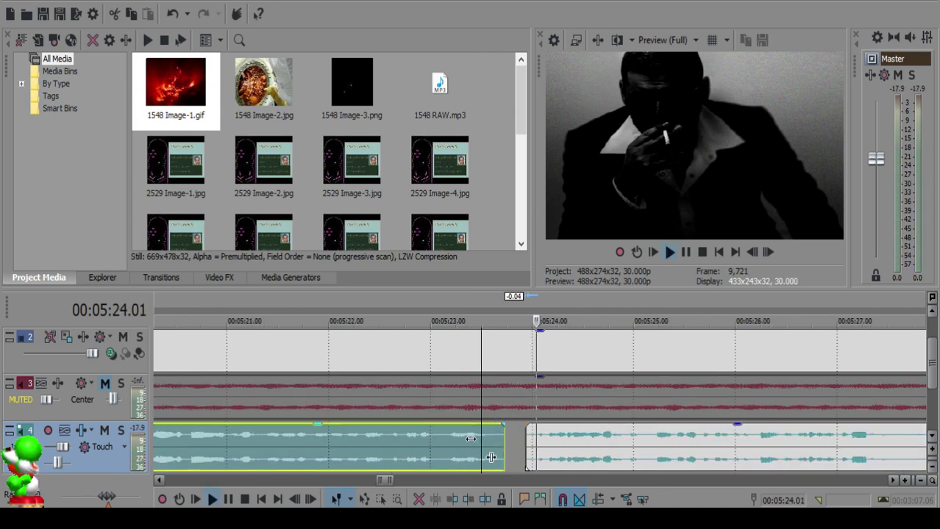
scroll(507, 444, "down", 3)
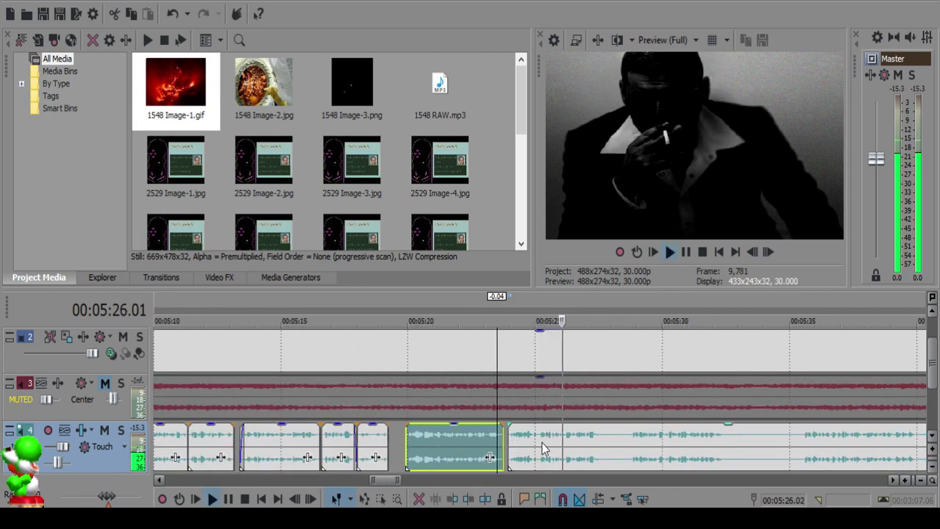
Step: Follow the playback to the end of the phrase and split the narration at about 00:05:27.22
scroll(544, 448, "down", 3)
scroll(547, 443, "up", 6)
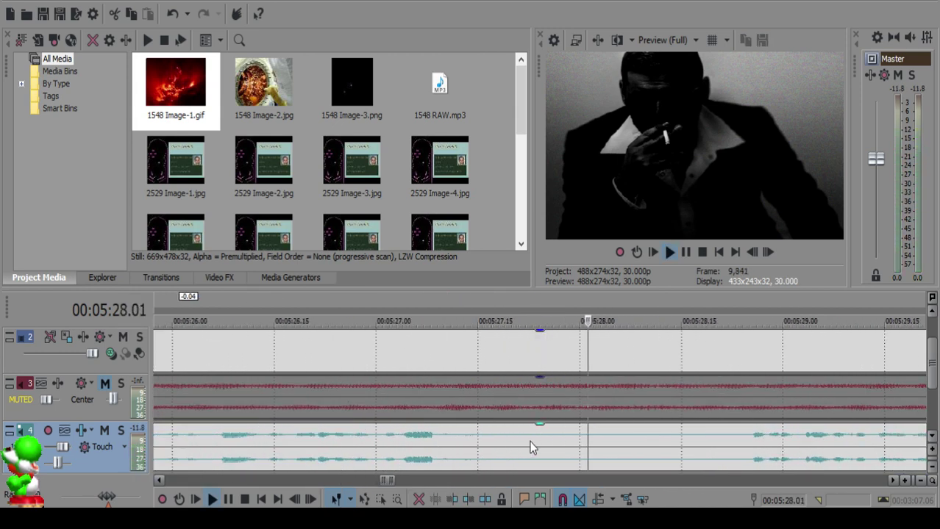
left_click(525, 440)
key("s")
scroll(742, 444, "down", 3)
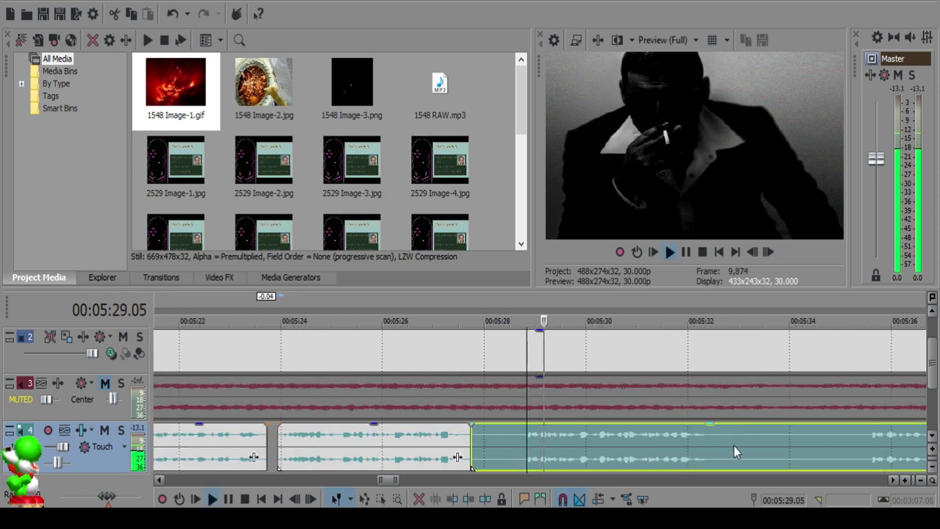
Step: Listen to the remaining narration at several points between about 00:05:30 and 00:05:40 to find where the wanted phrase starts
scroll(646, 443, "down", 1)
left_click(669, 439)
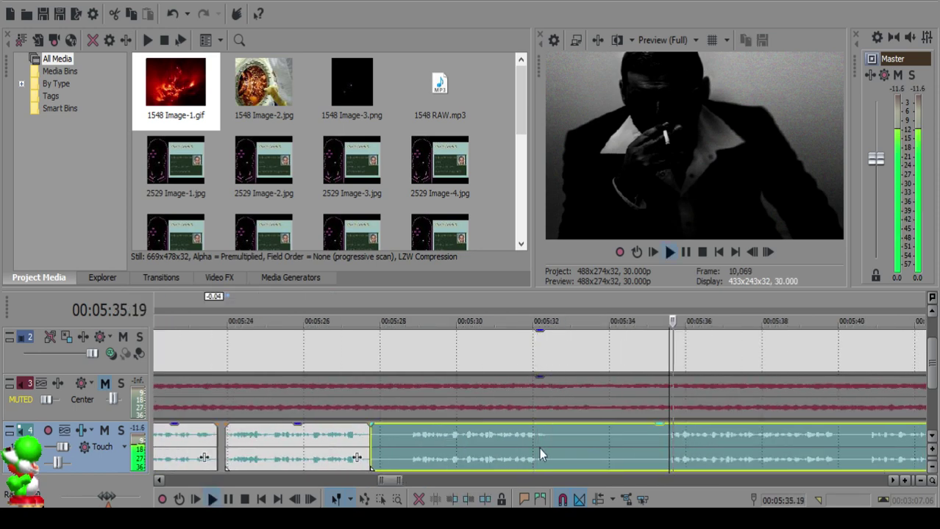
left_click(802, 448)
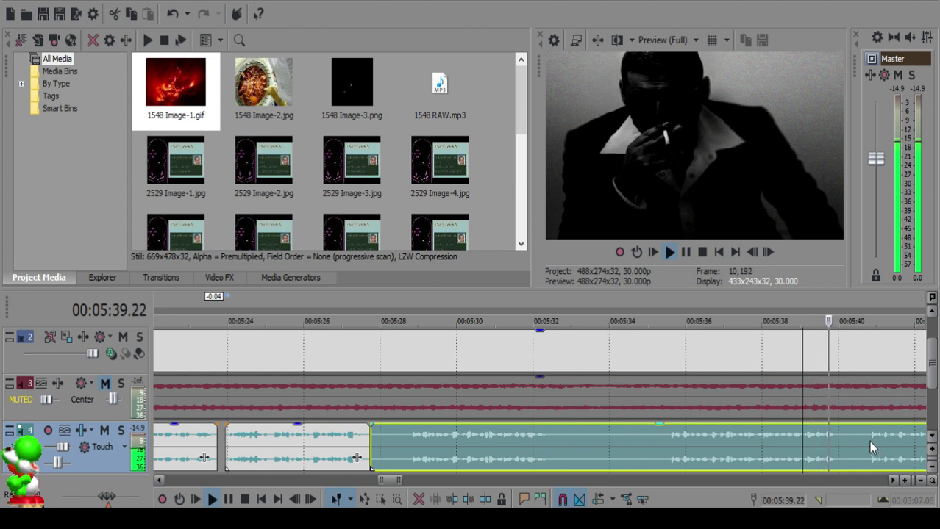
left_click(869, 442)
key("Return")
left_click(684, 440)
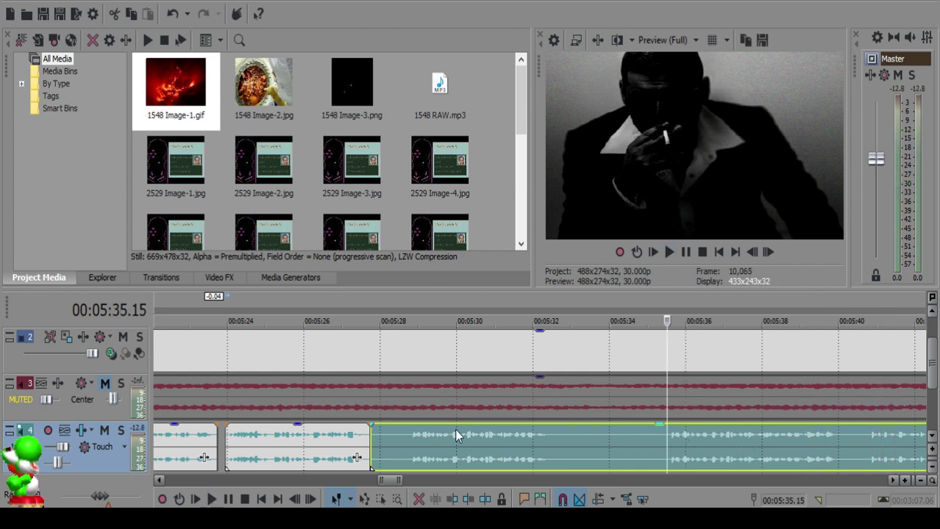
left_click(469, 440)
key("space")
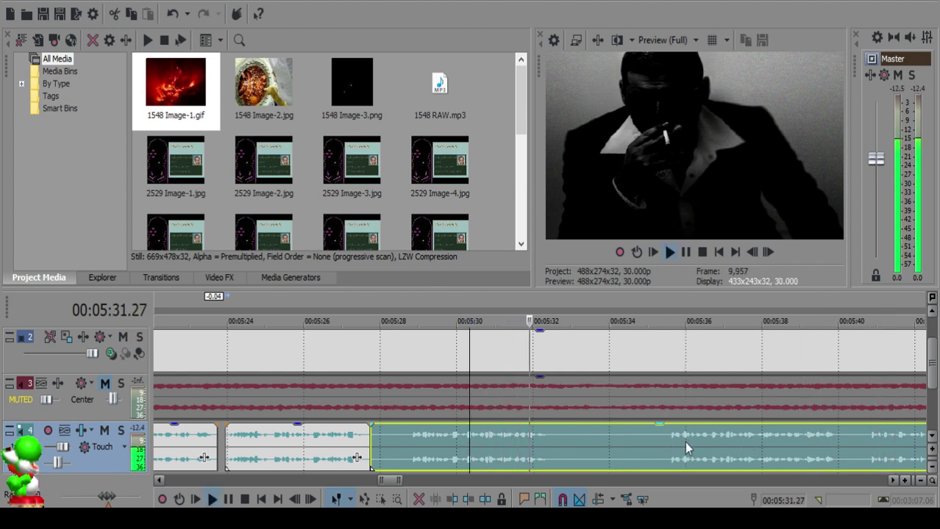
left_click(731, 443)
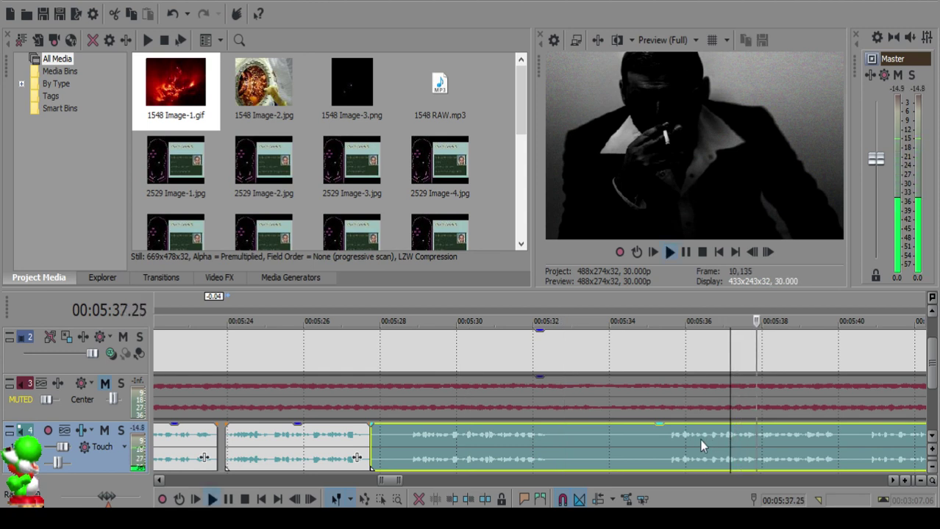
Step: Split the narration at about 00:05:35.15 and delete the section between the last two cuts
left_click(667, 438)
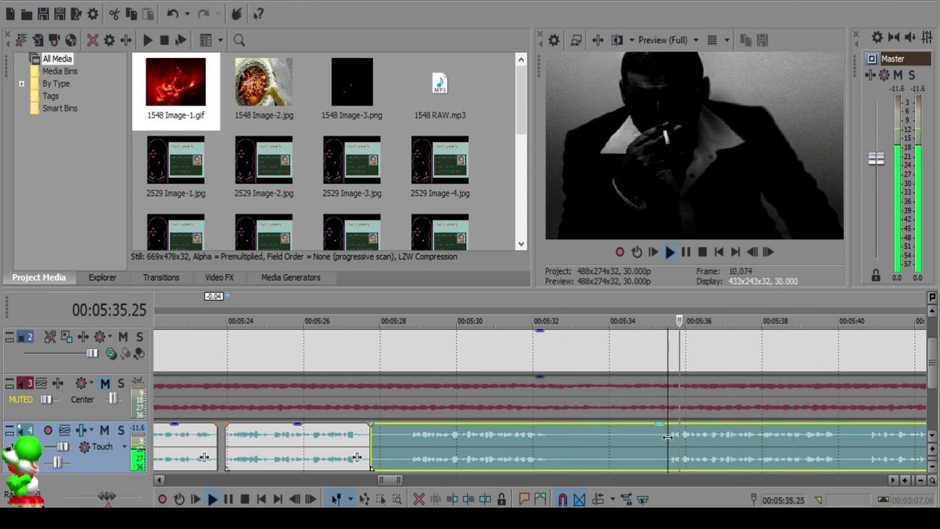
key("s")
left_click(376, 437)
double_click(588, 438)
key("Delete")
Step: Move the remaining narration earlier to about 00:05:27.26 and play from the preceding piece to check the pause
left_click_drag(765, 467, 455, 442)
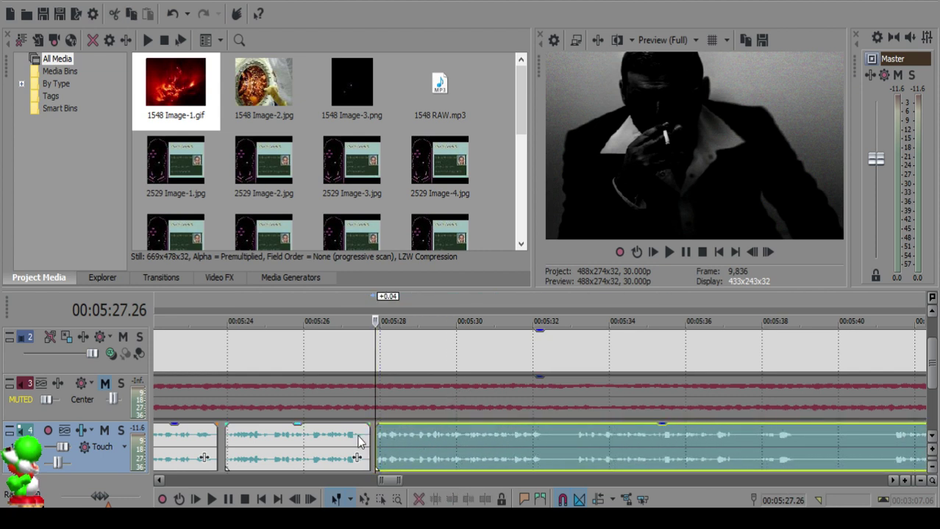
left_click(343, 439)
key("space")
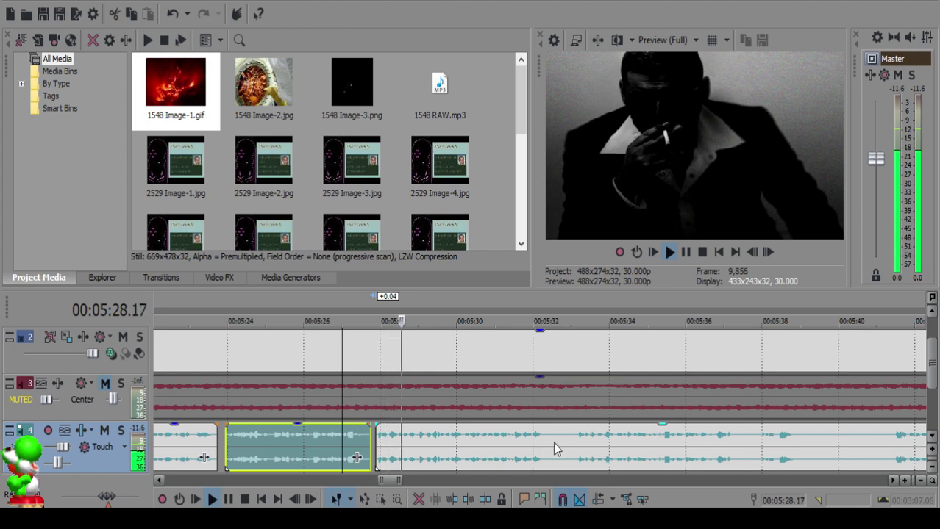
Step: Follow the playback, split the narration at about 00:05:32.07 and 00:05:32.16, and delete the section between the two cuts
scroll(595, 459, "down", 10)
scroll(599, 451, "up", 8)
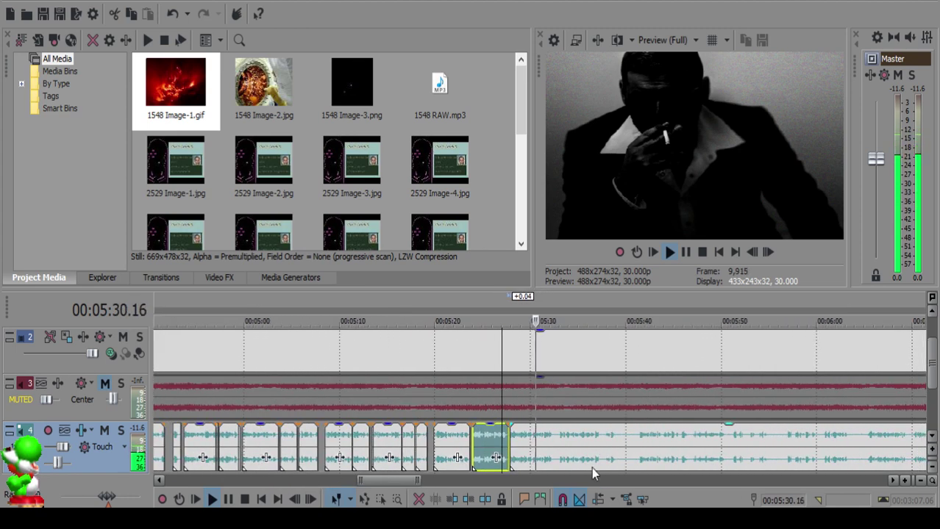
scroll(556, 443, "up", 8)
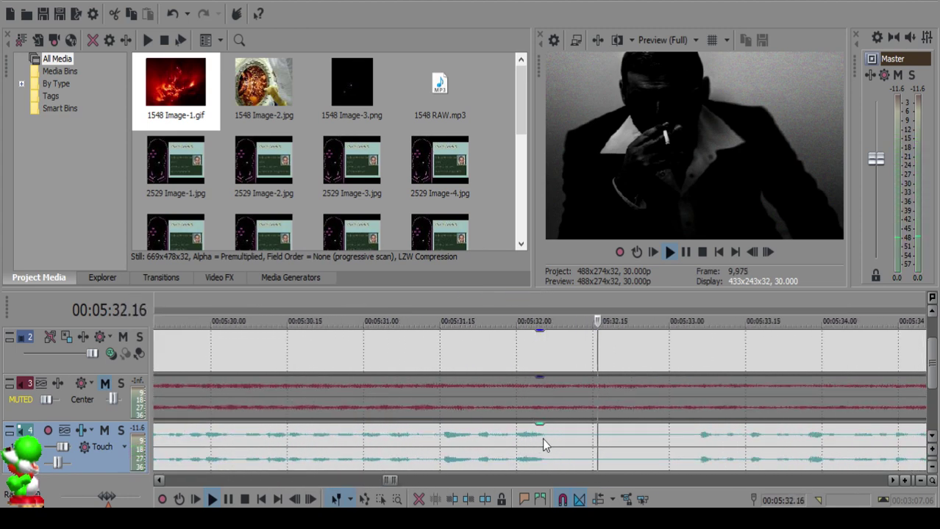
left_click(546, 438)
key("space")
key("s")
left_click(599, 435)
key("s")
left_click(567, 435)
key("Delete")
Step: Fade out the preceding piece from about 00:05:32.03 to its end and play back the fade
left_click_drag(551, 426, 532, 428)
left_click(464, 445)
key("space")
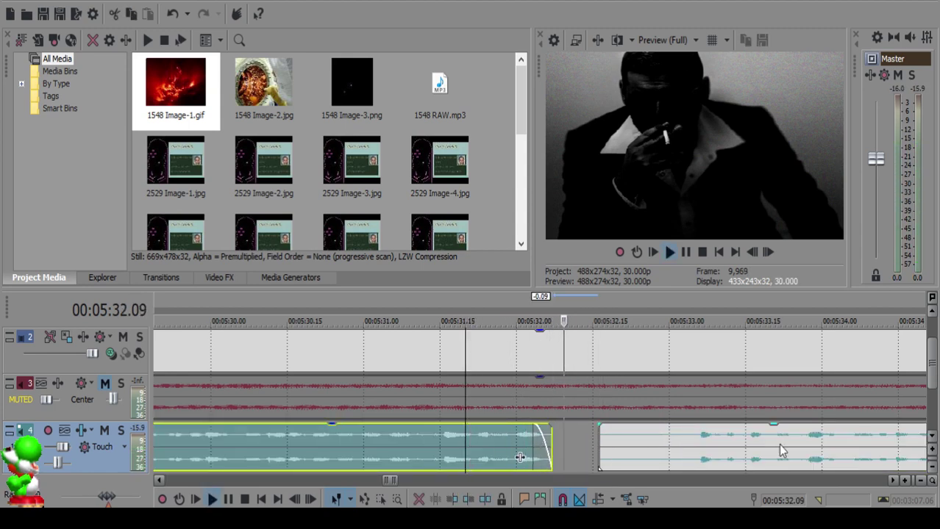
key("space")
Step: Play the remaining narration, split it at about 00:05:33.04, and delete the section from 00:05:32.16 up to the cut
left_click(694, 433)
key("space")
scroll(694, 433, "down", 2)
scroll(708, 450, "down", 2)
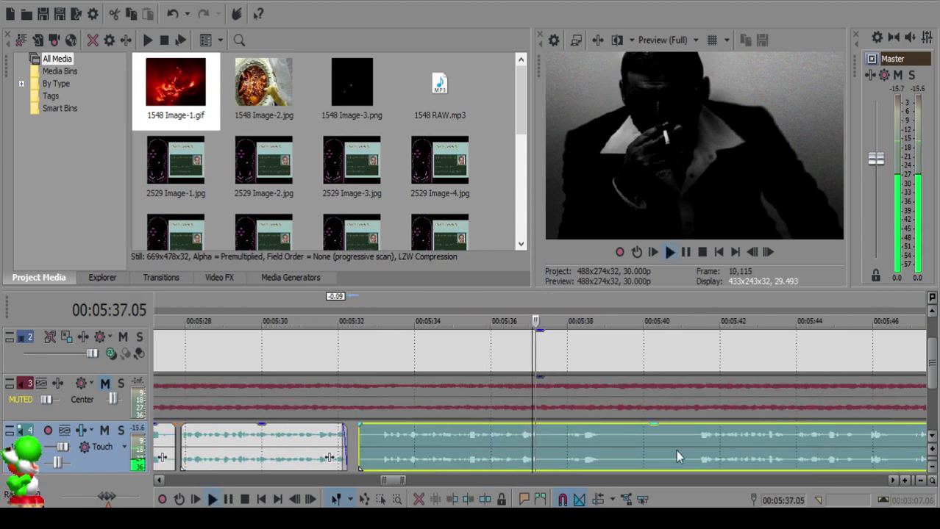
left_click(702, 439)
left_click(382, 437)
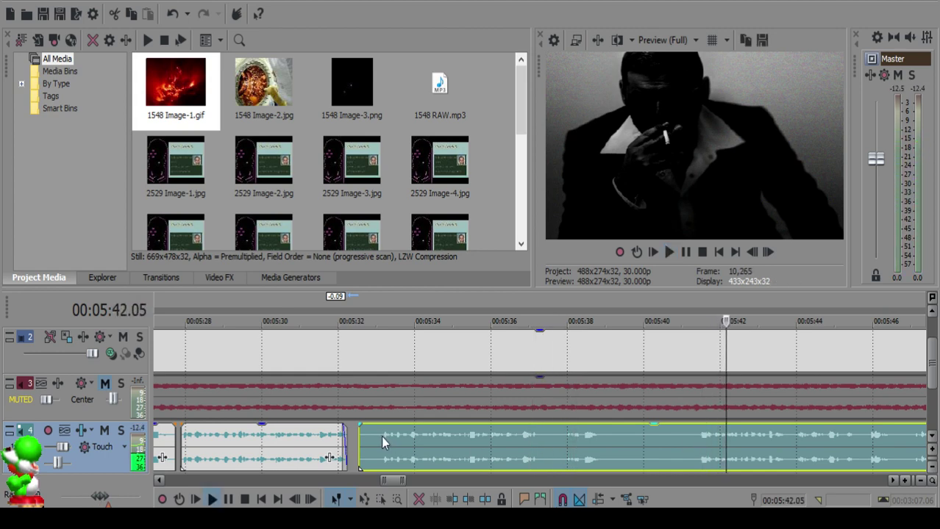
key("space")
key("s")
left_click(363, 440)
scroll(410, 447, "up", 2)
scroll(409, 442, "up", 1)
key("Delete")
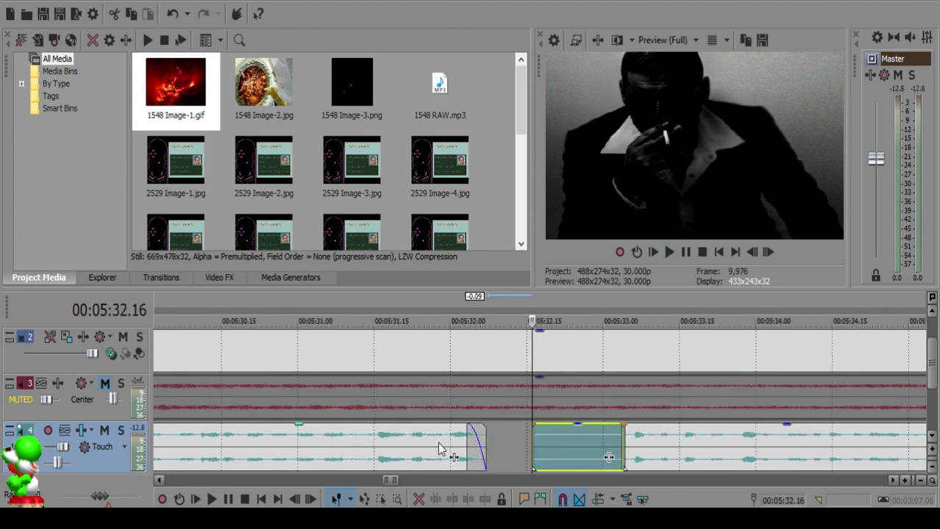
Step: Move the remaining narration earlier to about 00:05:32.09 and play from the preceding piece to check the pause
left_click(497, 443)
left_click_drag(689, 453, 580, 452)
left_click(306, 452)
key("space")
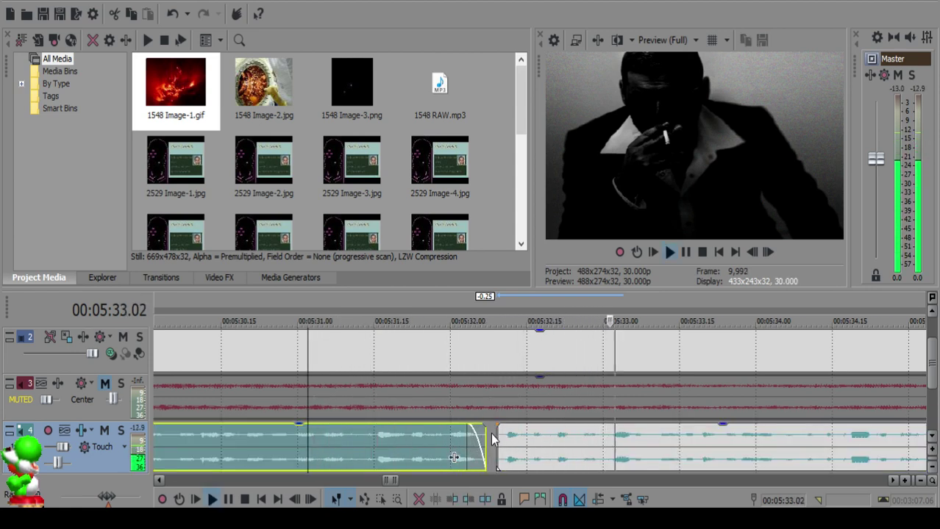
Step: Follow the playback, split the narration at about 00:05:36.17, and play from just after the cut
scroll(492, 439, "down", 8)
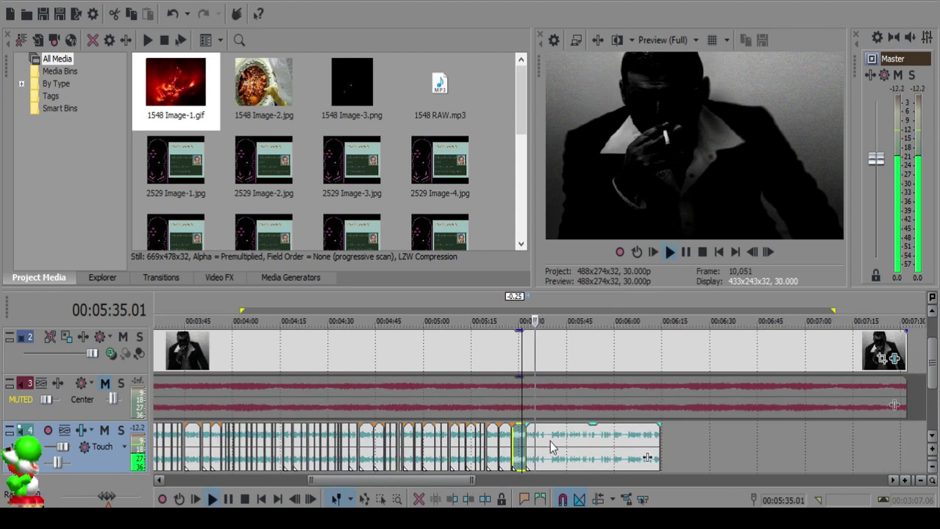
scroll(552, 446, "up", 8)
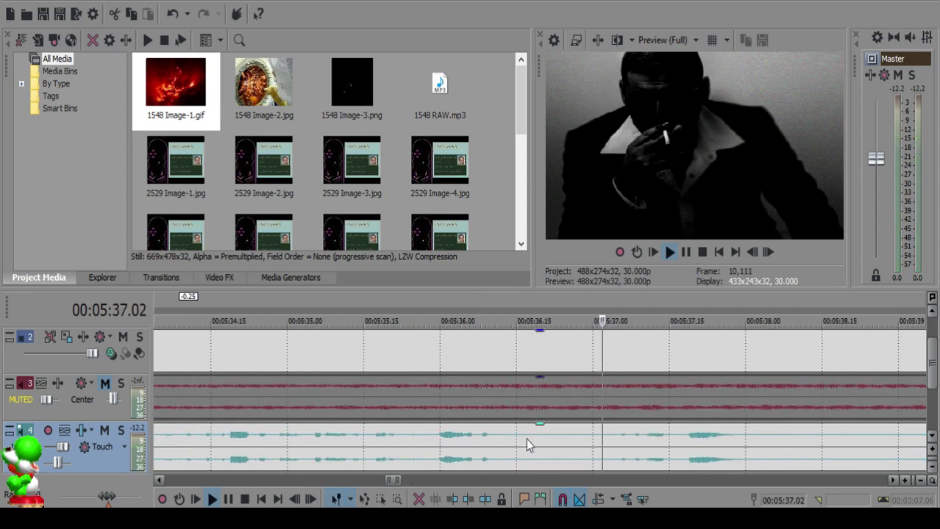
key("s")
scroll(588, 439, "down", 2)
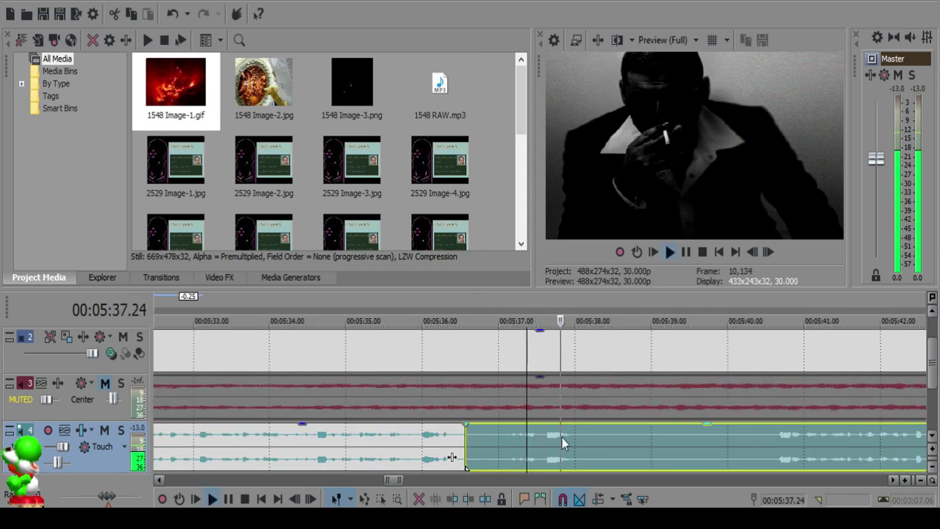
left_click(501, 434)
key("space")
key("Return")
left_click(505, 435)
key("space")
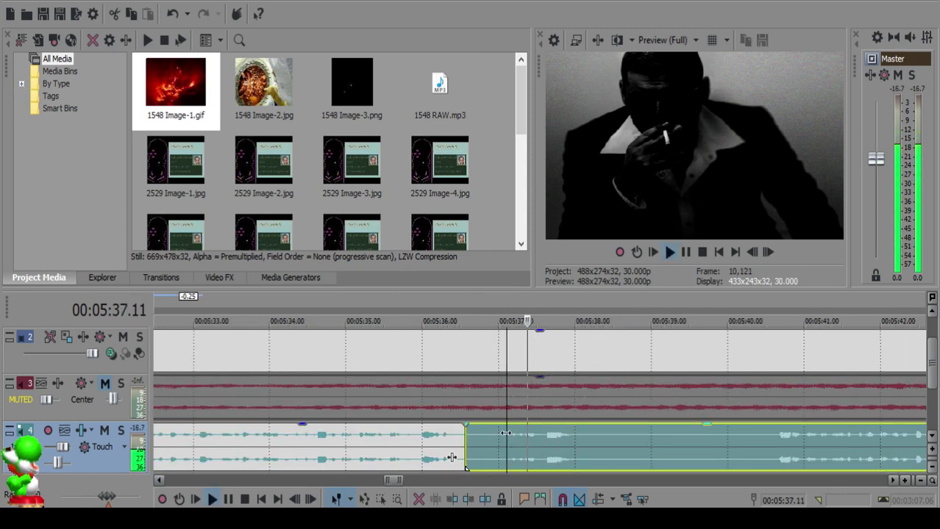
Step: Split the narration again shortly after the 00:05:36.17 cut and delete the section between the two cuts
key("space")
key("s")
left_click(489, 433)
left_click(489, 439)
key("Delete")
key("space")
key("space")
Step: Move the remaining narration earlier to close the gap after 00:05:36.17 and play across the join
left_click(479, 432)
left_click_drag(534, 438, 506, 438)
left_click(420, 439)
key("space")
scroll(503, 439, "up", 3)
key("space")
Step: Fade in the remaining narration from its start at about 00:05:36.19 to 00:05:36.23 and play back the join
left_click(484, 437)
mouse_move(550, 441)
left_mouse_down()
mouse_move(539, 441)
mouse_move(564, 445)
mouse_move(557, 449)
left_mouse_up()
left_click(375, 441)
left_click(476, 441)
left_click(285, 446)
key("space")
key("space")
left_click(471, 440)
left_click(309, 450)
key("space")
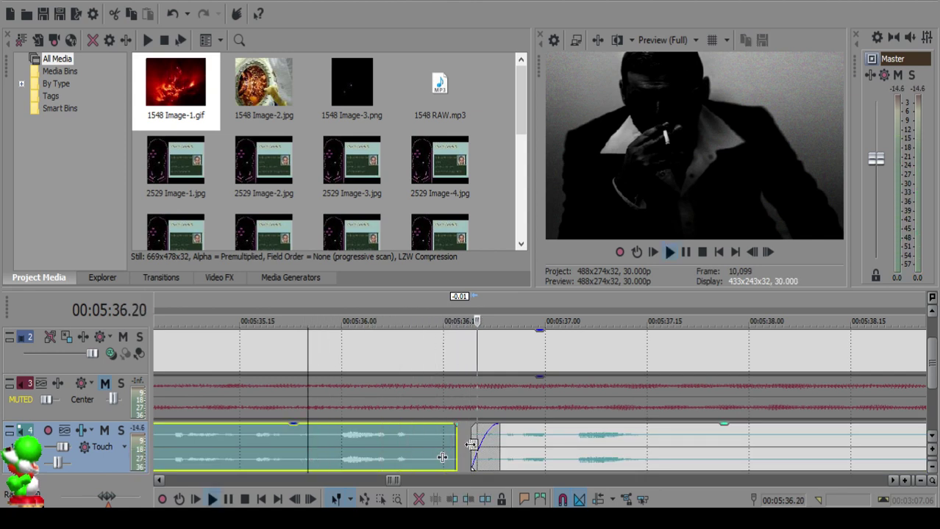
Step: Split the narration at about 00:05:37.20 and 00:05:40.04, and delete the section between the two cuts
left_click(682, 446)
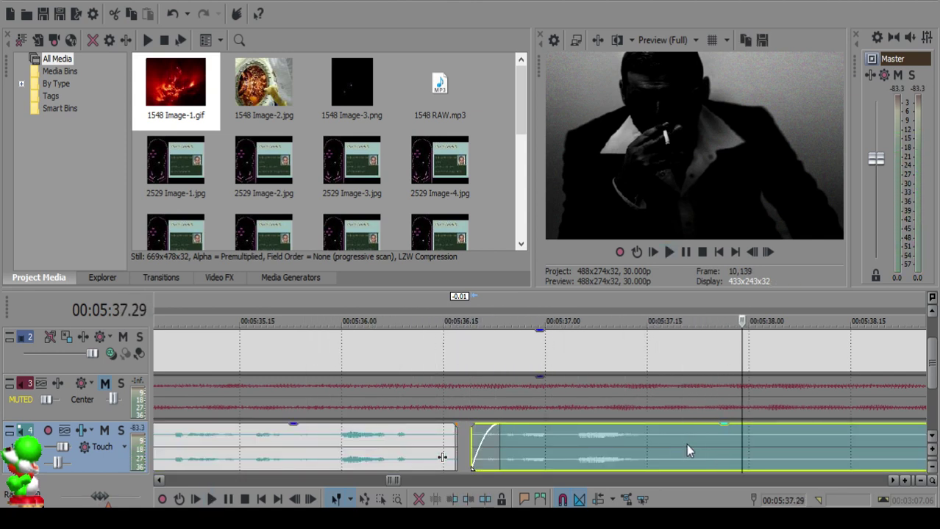
key("space")
key("s")
scroll(684, 445, "down", 4)
left_click(693, 447)
key("space")
left_click(625, 438)
key("space")
key("s")
left_click(545, 437)
key("Delete")
Step: Move the remaining narration earlier to about 00:05:37.29 and play from the preceding piece to check the pause
left_click_drag(652, 450, 570, 442)
left_click(509, 440)
key("space")
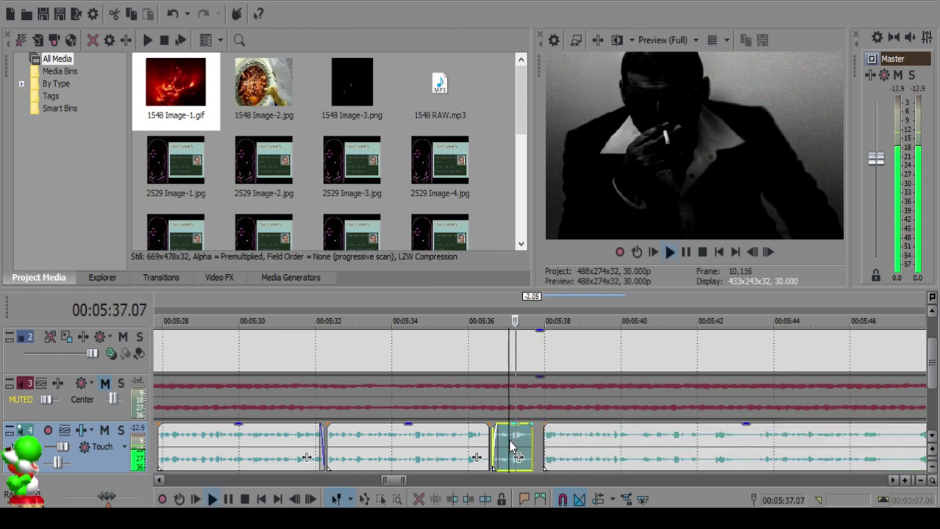
scroll(541, 454, "down", 6)
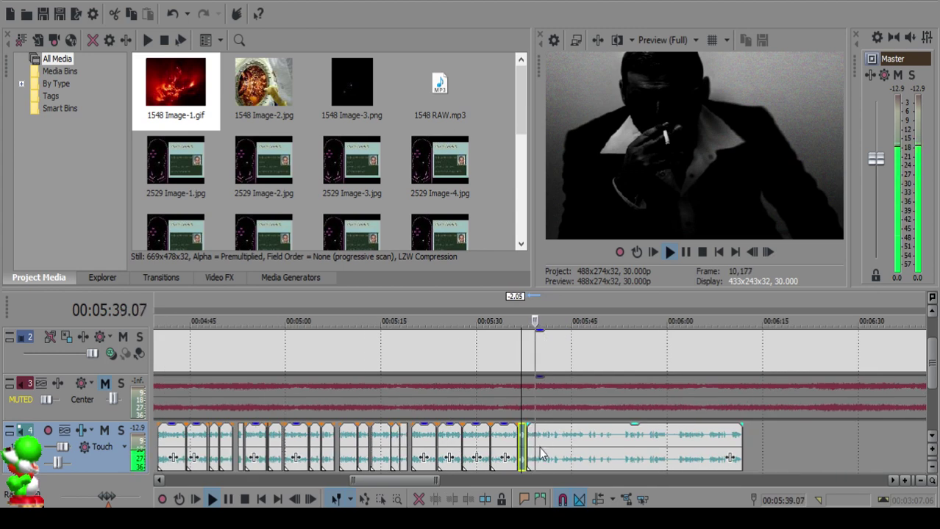
scroll(540, 449, "up", 5)
Step: Split the narration at about 00:05:40.08 and play on from there
left_click(450, 447)
key("space")
key("s")
scroll(722, 442, "down", 2)
key("space")
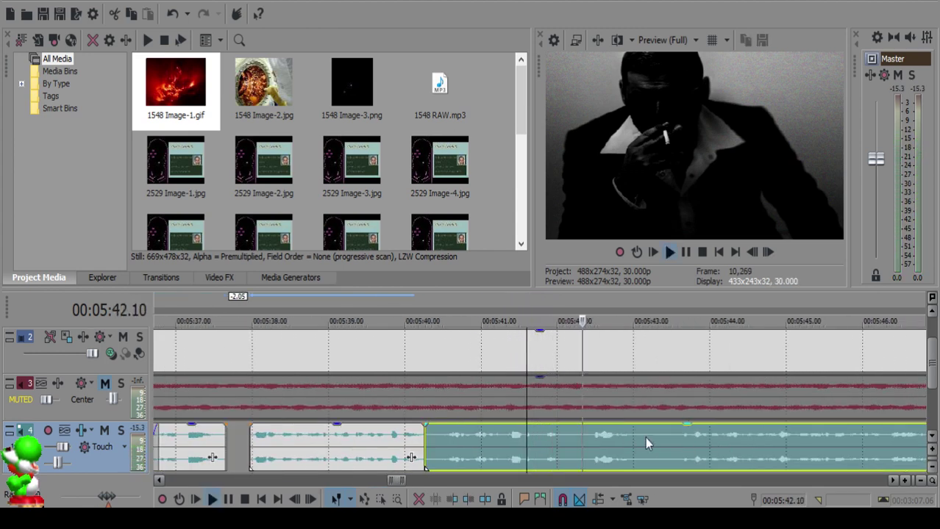
Step: Cut out the short section just after 00:05:40.08, move the remaining narration up against the preceding piece, and play the join
key("space")
left_click(432, 434)
key("s")
scroll(432, 434, "up", 1)
key("space")
key("space")
left_click(524, 441)
key("Delete")
left_click(499, 447)
key("space")
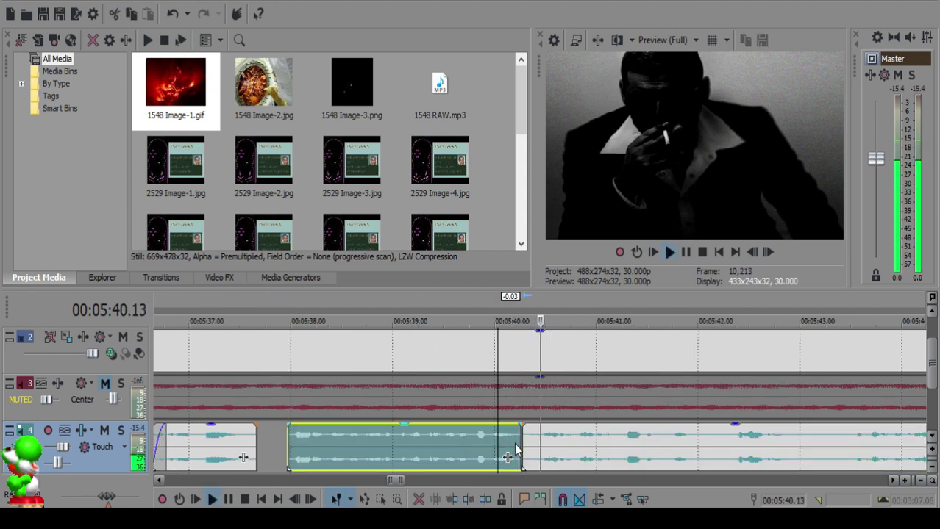
Step: Split the narration at about 00:05:42.01 and again shortly after it, delete the section between, and close the gap
key("space")
left_click(552, 436)
key("s")
key("space")
key("space")
key("s")
left_click(556, 434)
key("Delete")
Step: Play across the join at about 00:05:42.01 to check it
left_click(517, 444)
key("space")
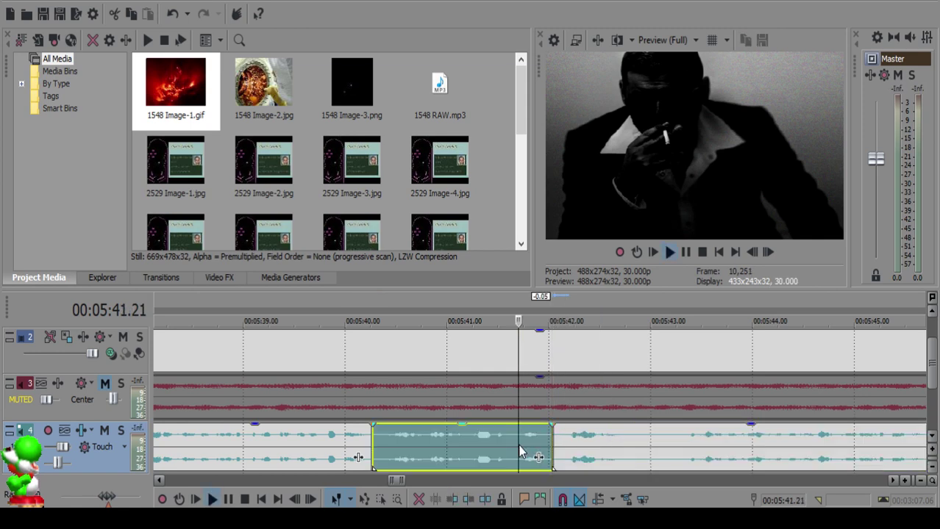
scroll(518, 447, "down", 1)
scroll(533, 447, "up", 1)
scroll(533, 447, "up", 1)
key("space")
left_click(436, 450)
key("space")
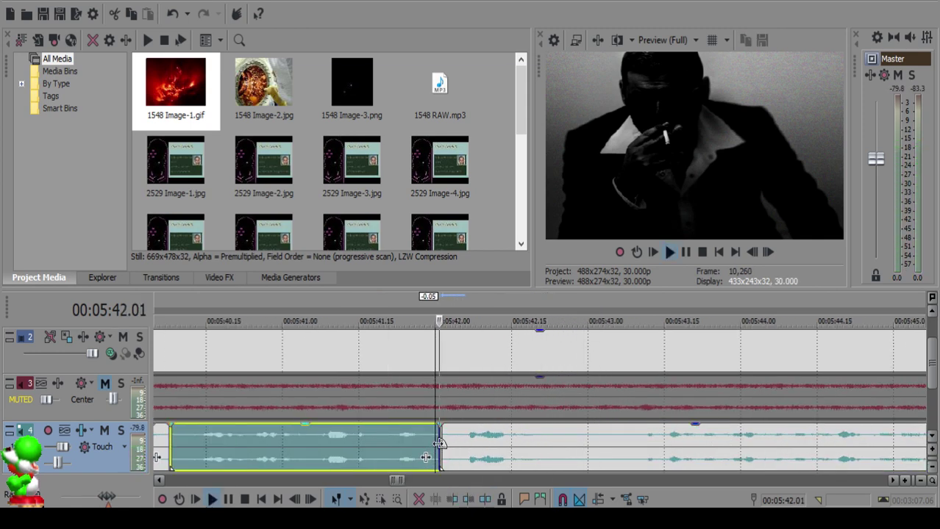
Step: Cut the end of the preceding piece at about 00:05:42.00 and start the remaining narration at about 00:05:42.04
key("space")
left_click(456, 444)
key("s")
key("space")
left_click(382, 441)
key("space")
left_click_drag(437, 430, 434, 430)
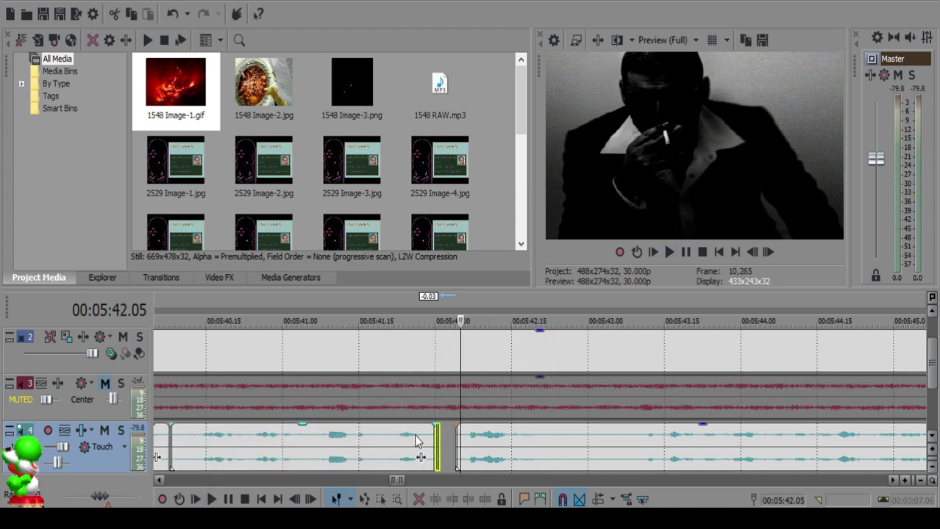
Step: Play from the preceding piece, shift the remaining narration to start at about 00:05:42.05, and play it
left_click(378, 438)
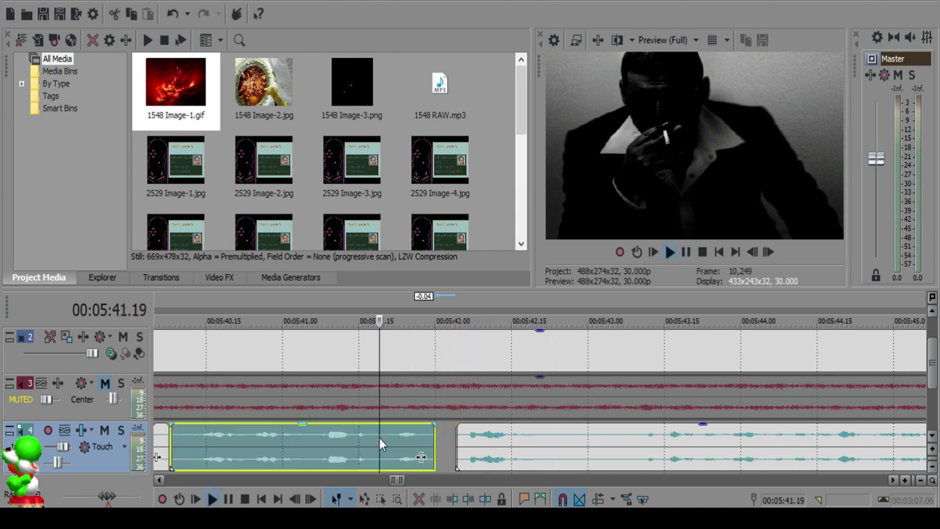
left_click(463, 439)
left_click(565, 439)
key("space")
key("space")
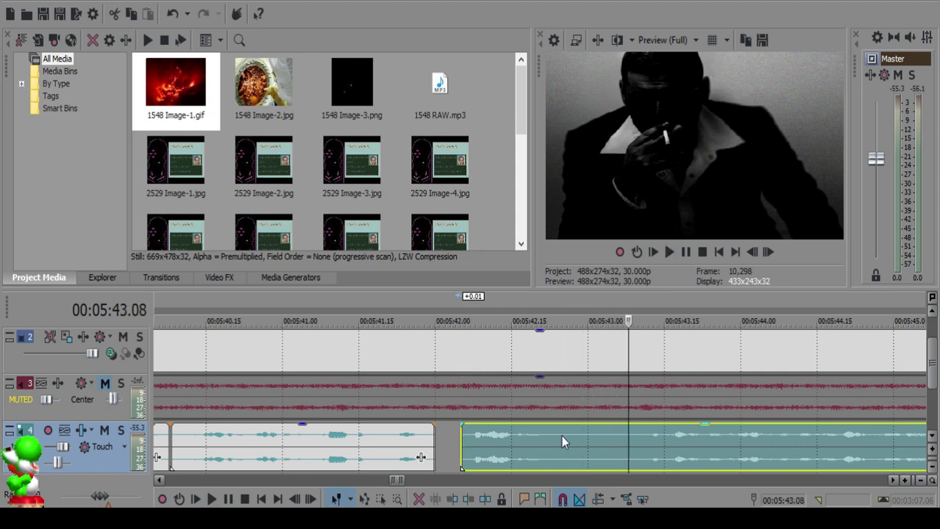
Step: Split the narration at about 00:05:42.25 and 00:05:43.08, and delete the section between the two cuts
left_click(563, 437)
key("s")
key("space")
key("space")
key("s")
left_click(603, 437)
key("Delete")
Step: Move the remaining narration earlier to about 00:05:42.29 and play from the preceding piece to check the pause
left_click(583, 435)
left_click_drag(677, 443, 631, 443)
left_click(501, 436)
key("space")
scroll(588, 447, "down", 6)
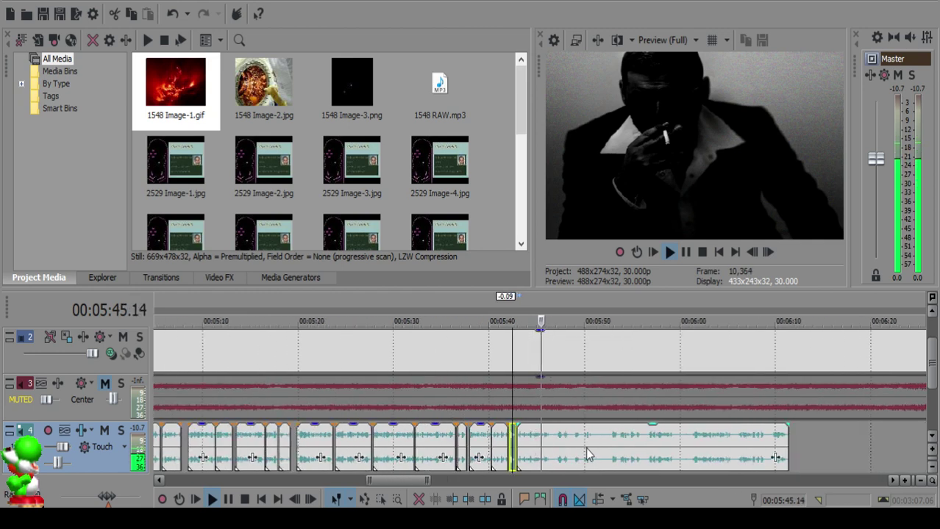
Step: Split the narration at about 00:05:46.10 and 00:05:47.06, and delete the section between the two cuts
scroll(581, 448, "up", 6)
left_click(537, 441)
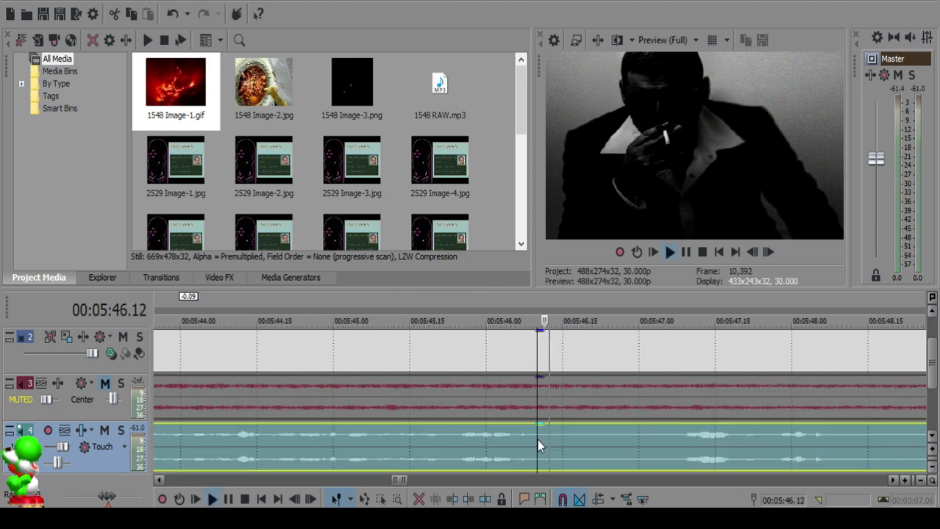
key("s")
scroll(775, 450, "down", 2)
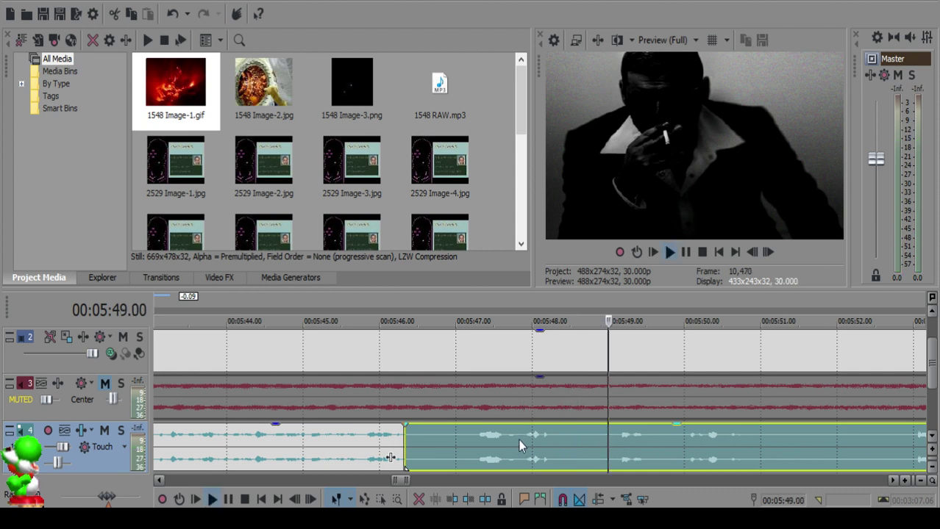
left_click(469, 436)
key("space")
key("s")
left_click(413, 434)
key("Delete")
Step: Move the remaining narration earlier to about 00:05:46.13 and play from the preceding piece to check the pause
left_click_drag(523, 447, 471, 443)
left_click(347, 439)
key("space")
scroll(533, 441, "up", 3)
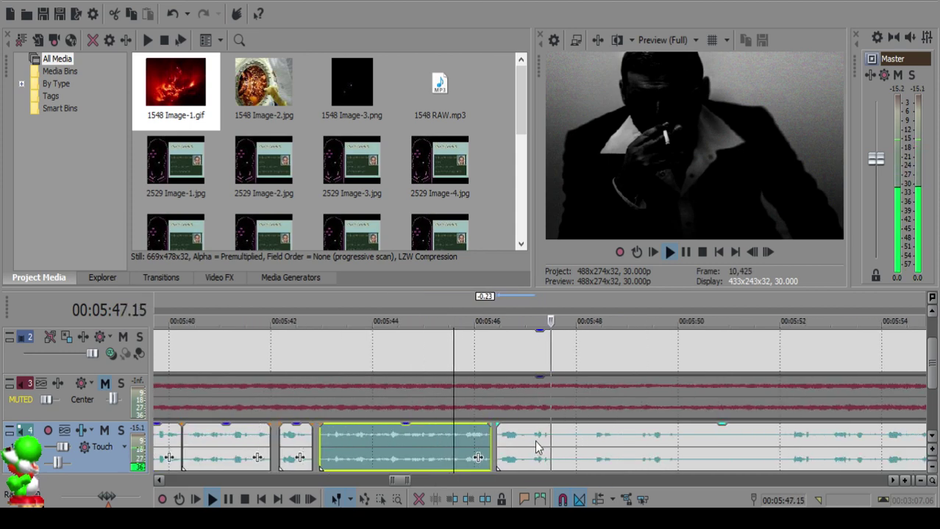
Step: Split the narration at about 00:05:47.23 and again before the next phrase, and delete the section between the two cuts
left_click(559, 445)
key("space")
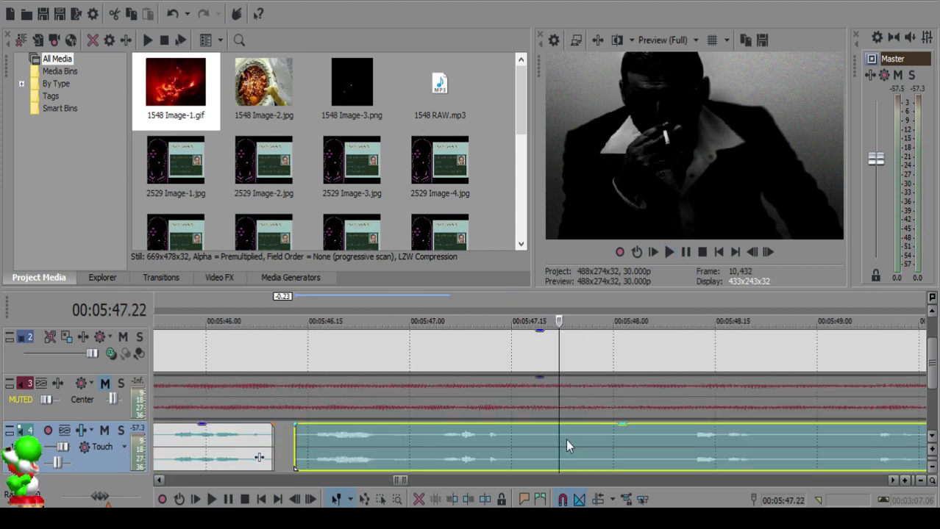
left_click(563, 439)
key("s")
left_click(673, 439)
key("space")
scroll(668, 440, "down", 1)
key("Return")
left_click(673, 437)
key("space")
left_click(539, 436)
key("s")
left_click(471, 437)
key("space")
key("Delete")
Step: Move the remaining narration earlier, play the join, and set its start at about 00:05:48.00
left_click_drag(607, 447, 522, 438)
left_click(403, 448)
key("space")
left_click(487, 439)
key("space")
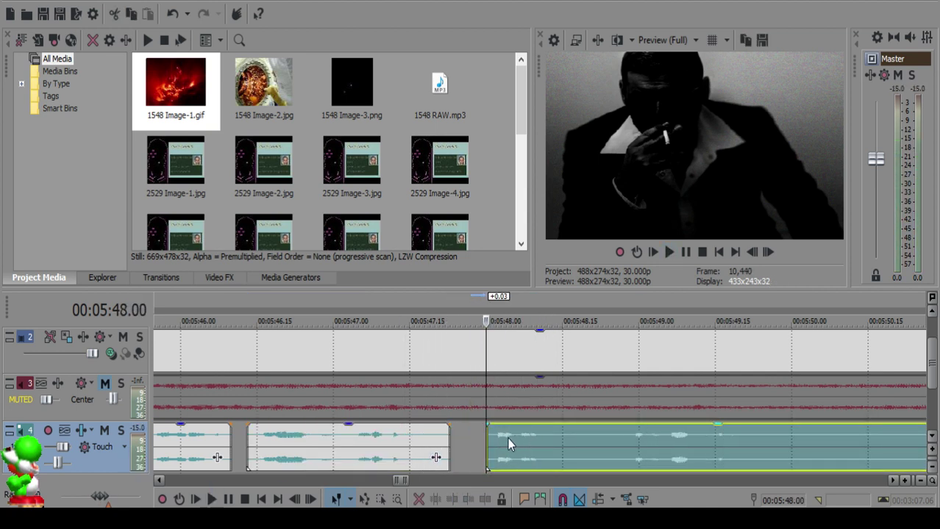
Step: Play the join, shift the remaining narration to start at about 00:05:48.01, and play from the preceding piece again
left_click(354, 445)
key("space")
left_click(492, 441)
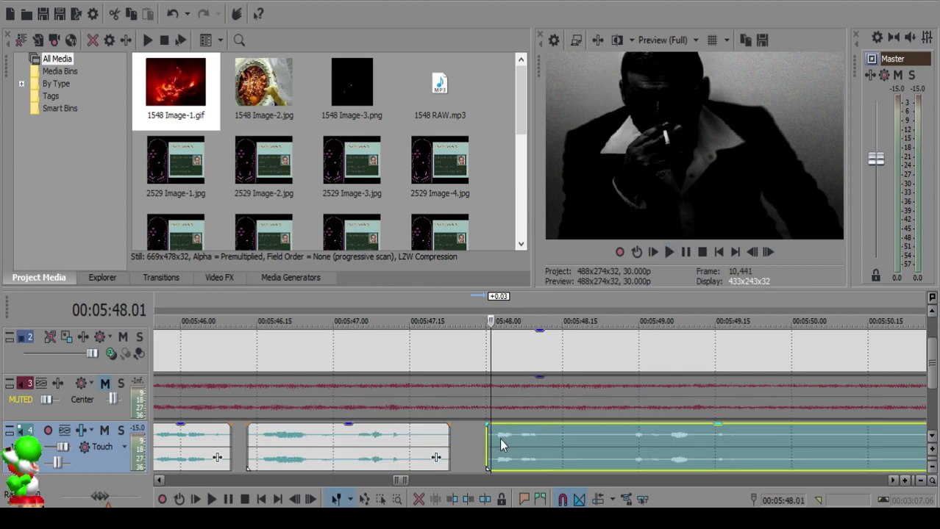
left_click(341, 448)
key("space")
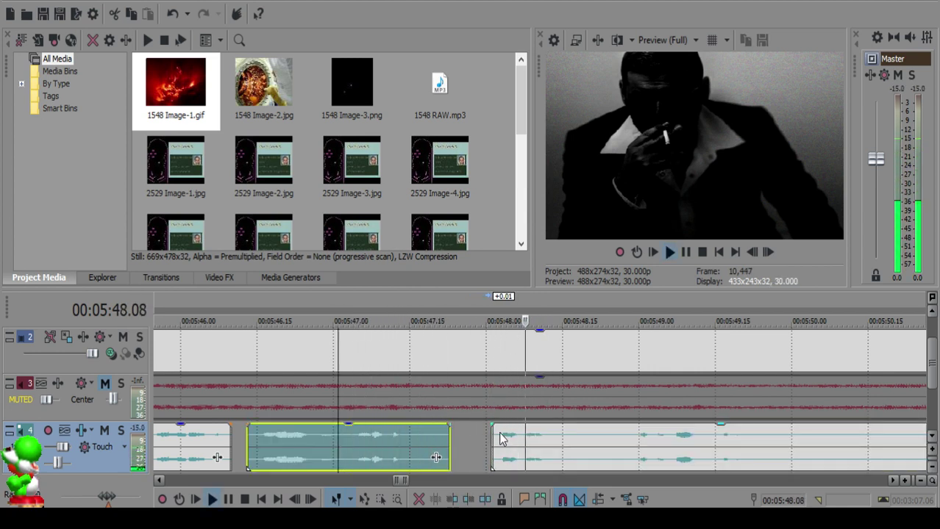
Step: Shift the remaining narration to start at about 00:05:48.03 and play from the preceding piece to check the pause
left_click(503, 443)
left_click(333, 460)
key("space")
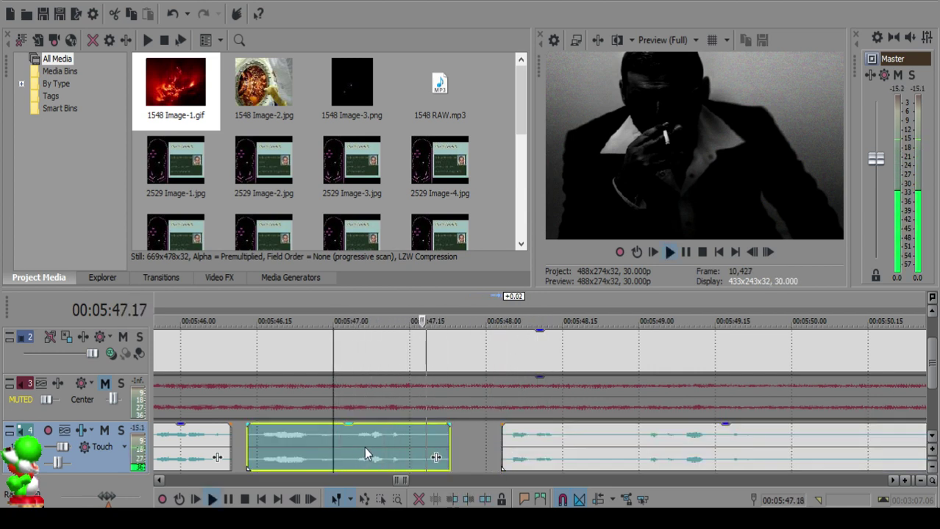
Step: Split the narration at 00:05:48.21, close up the remaining part by 3 frames, and play from the short piece
left_click(593, 434)
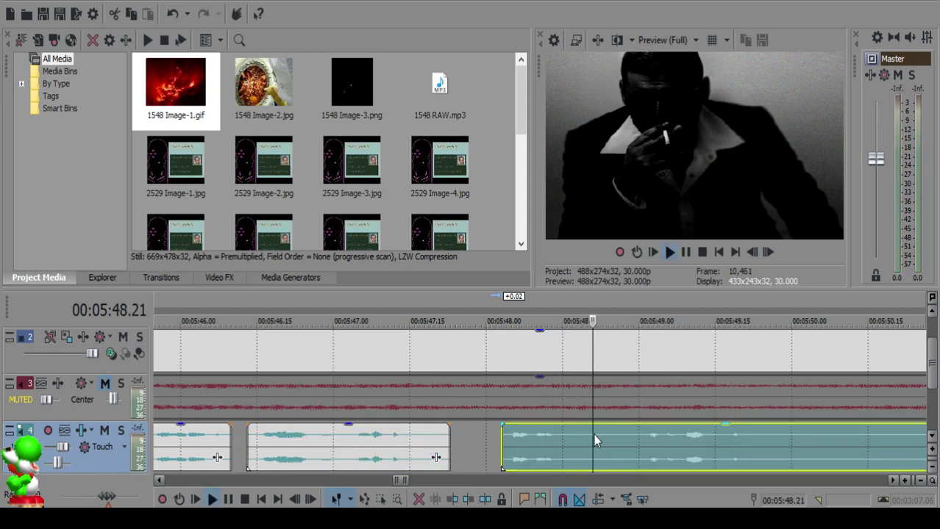
key("s")
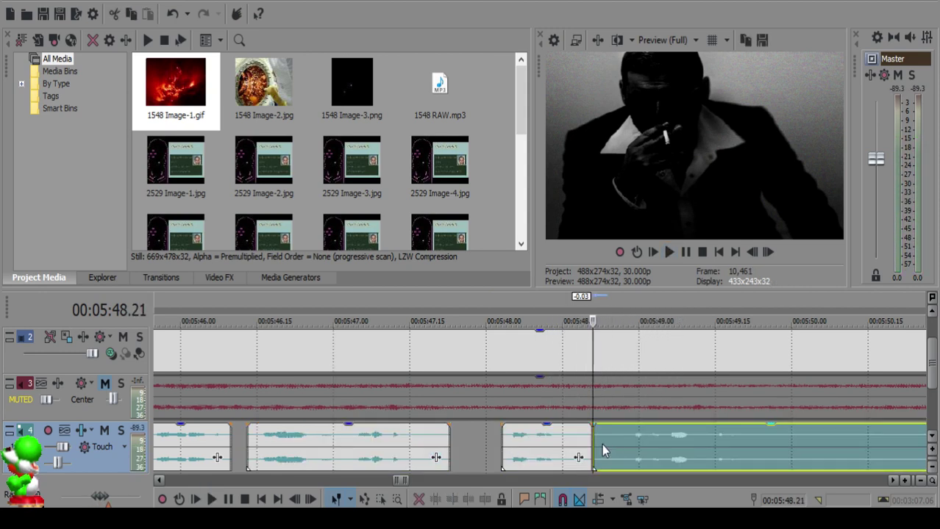
left_click(517, 443)
key("space")
scroll(581, 442, "down", 3)
scroll(575, 442, "up", 2)
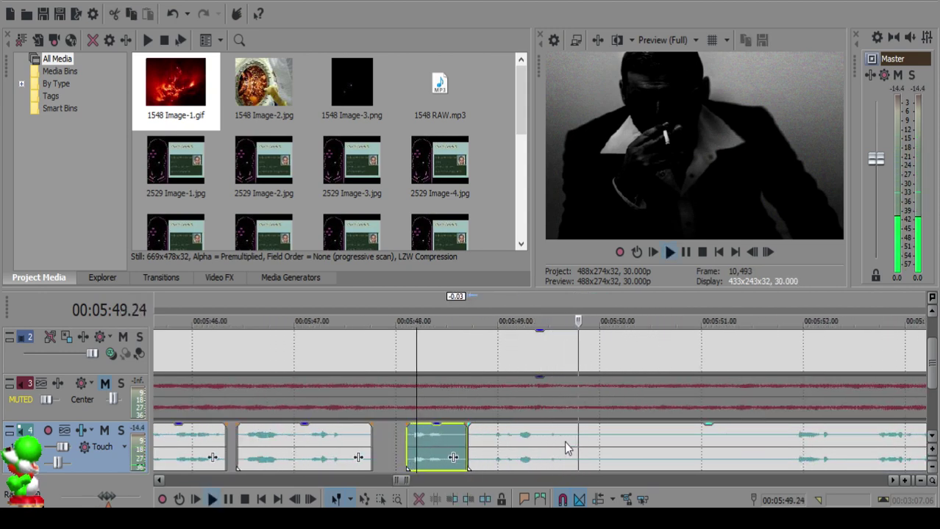
Step: Play short passages around the end of the phrase to find the cut point, and split the narration at about 00:05:49.28
left_click(577, 438)
left_click(588, 438)
key("space")
key("space")
left_click(549, 438)
key("space")
key("space")
left_click(603, 438)
key("space")
key("space")
left_click(592, 435)
key("space")
key("space")
key("s")
Step: Play ahead, split the narration at 00:05:52.19, and delete the section between this cut and the previous one
left_click(781, 446)
key("space")
scroll(781, 446, "down", 1)
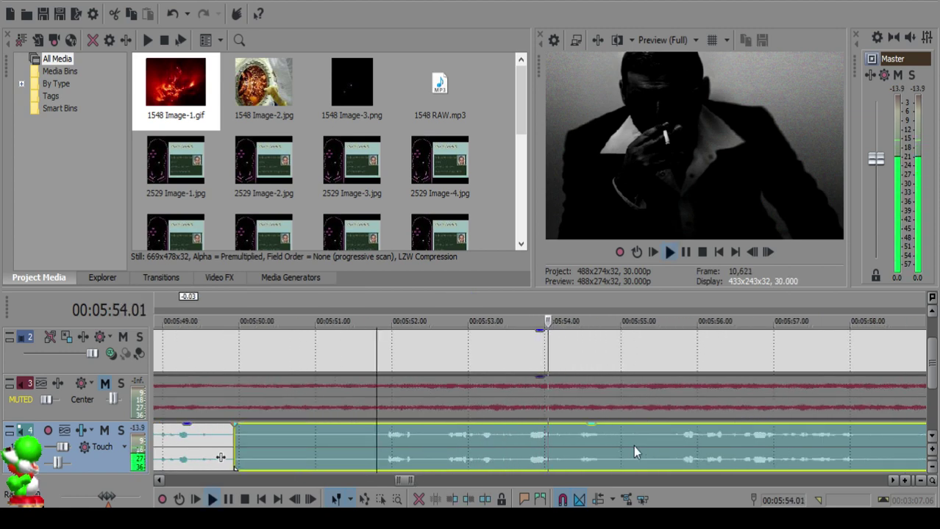
left_click(441, 435)
key("s")
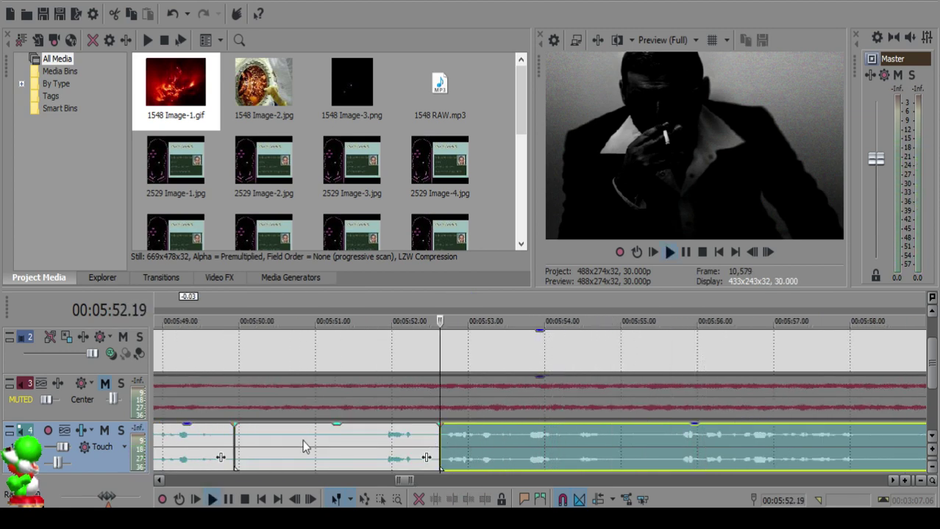
key("space")
left_click(254, 436)
key("Delete")
Step: Move the remaining narration earlier to about 00:05:50.06 and play from the preceding piece
left_click_drag(520, 437, 334, 434)
left_click(168, 435)
key("space")
Step: Split the narration, remove the section between about 00:05:52.16 and 00:05:53.06, and play from the preceding piece
scroll(471, 445, "up", 4)
scroll(493, 441, "down", 4)
scroll(556, 449, "up", 3)
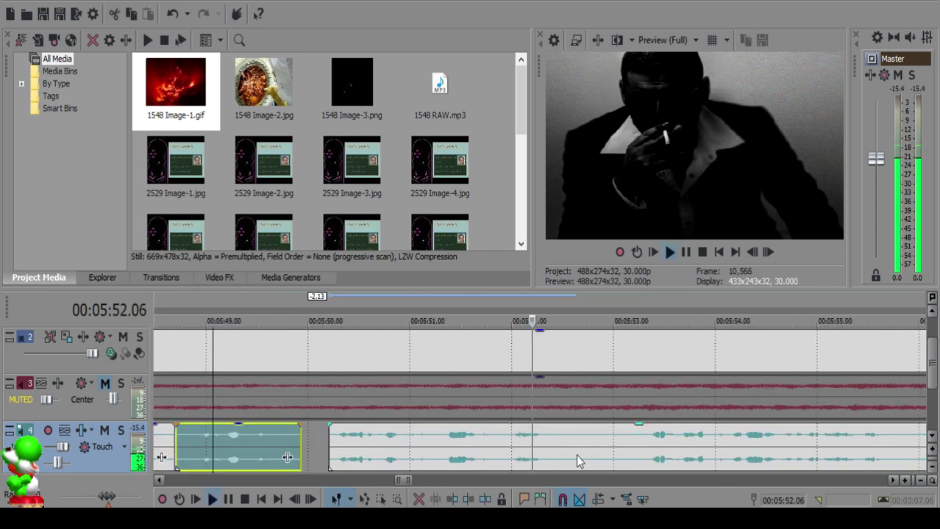
left_click(592, 448)
key("s")
key("space")
scroll(675, 448, "down", 4)
left_click(523, 431)
key("s")
left_click(517, 441)
key("Delete")
left_click(464, 445)
key("space")
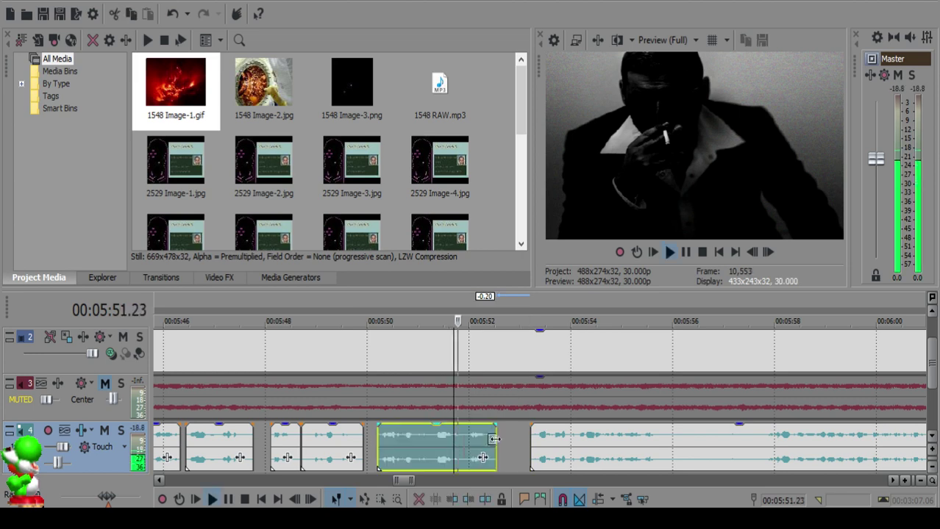
Step: Move the remaining narration later to start at about 00:05:53.10 and play across the pause to check it
scroll(562, 452, "up", 2)
left_click(596, 436)
key("space")
left_click_drag(597, 435, 617, 440)
left_click(468, 448)
key("space")
scroll(642, 447, "down", 2)
scroll(552, 439, "up", 3)
left_click(545, 442)
key("space")
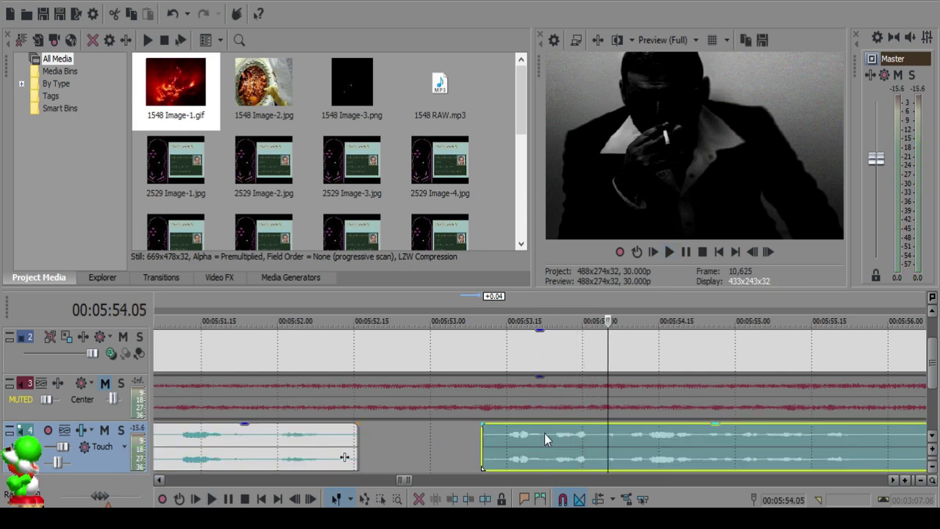
Step: Play repeatedly after the first word of the remaining narration and split it at about 00:05:53.22
left_click(545, 433)
key("space")
key("space")
left_click(544, 433)
key("space")
key("space")
left_click(543, 432)
key("s")
Step: Trim the end of the short piece by one frame and add a short fade-out to it
left_click(484, 433)
key("space")
scroll(540, 436, "up", 2)
mouse_move(540, 442)
left_mouse_down()
mouse_move(563, 441)
mouse_move(536, 442)
left_mouse_up()
left_click(525, 442)
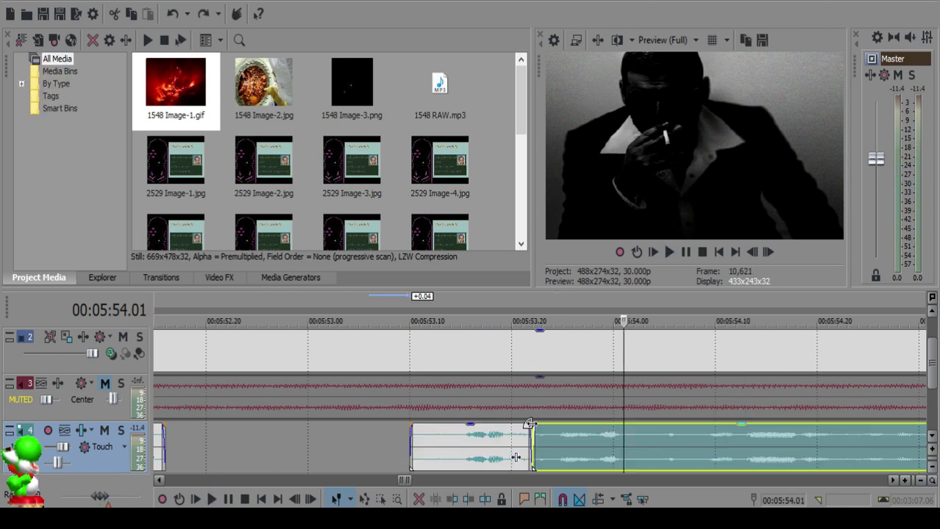
left_click(519, 435)
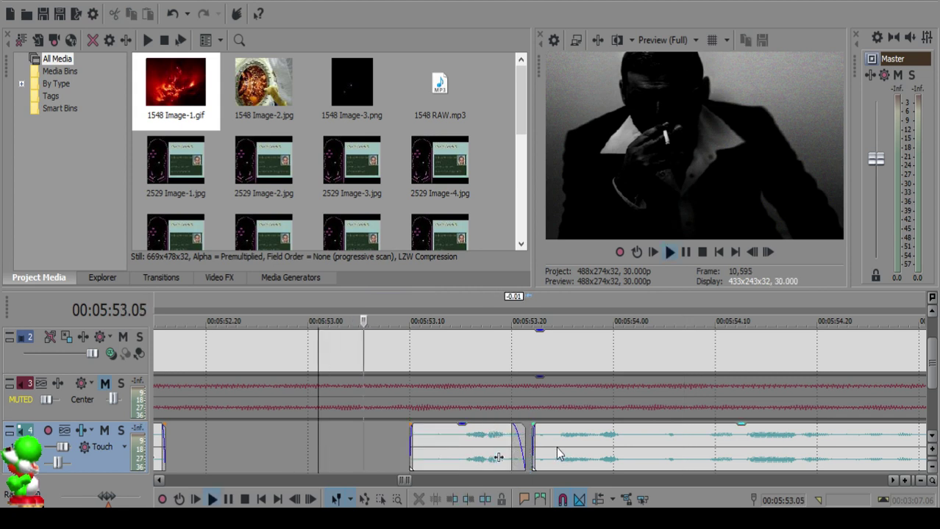
Step: Move the remaining narration against the short piece, fade in its start, and play the join
left_click(531, 436)
left_click_drag(529, 437, 527, 432)
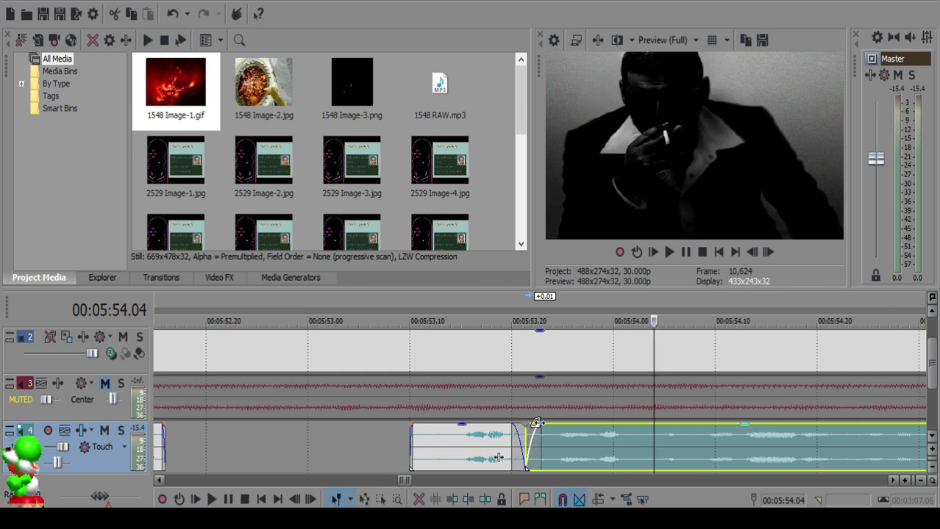
left_click(398, 444)
key("space")
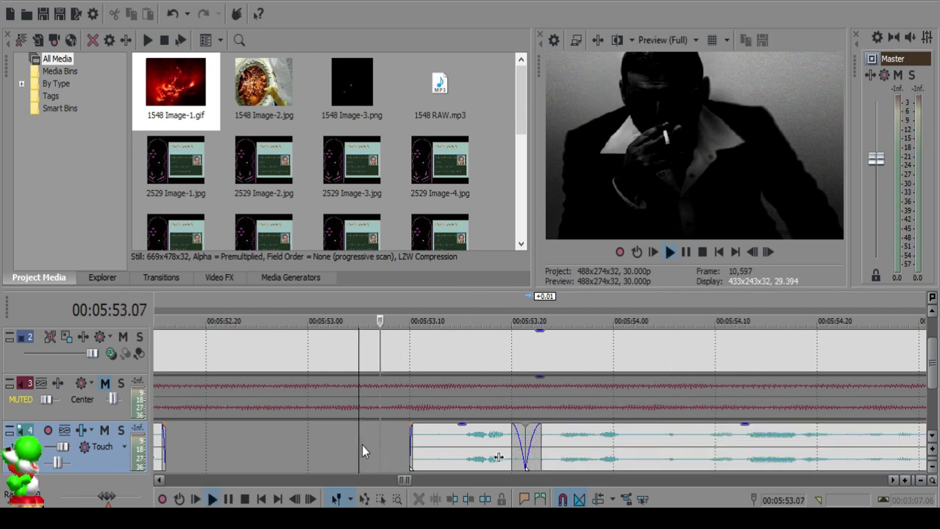
Step: Play on to the end of the phrase and split the narration at about 00:05:56.02
scroll(560, 430, "down", 4)
scroll(563, 433, "down", 1)
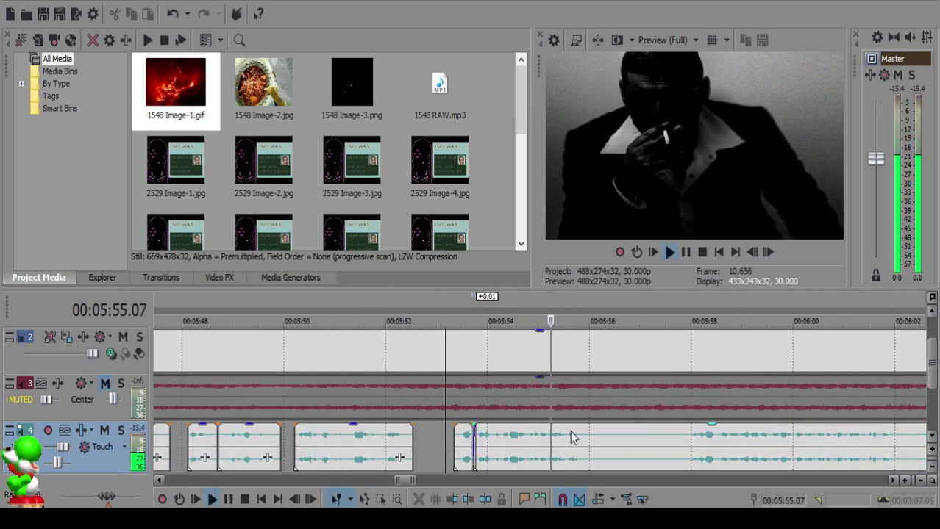
scroll(569, 431, "up", 3)
left_click(578, 437)
key("space")
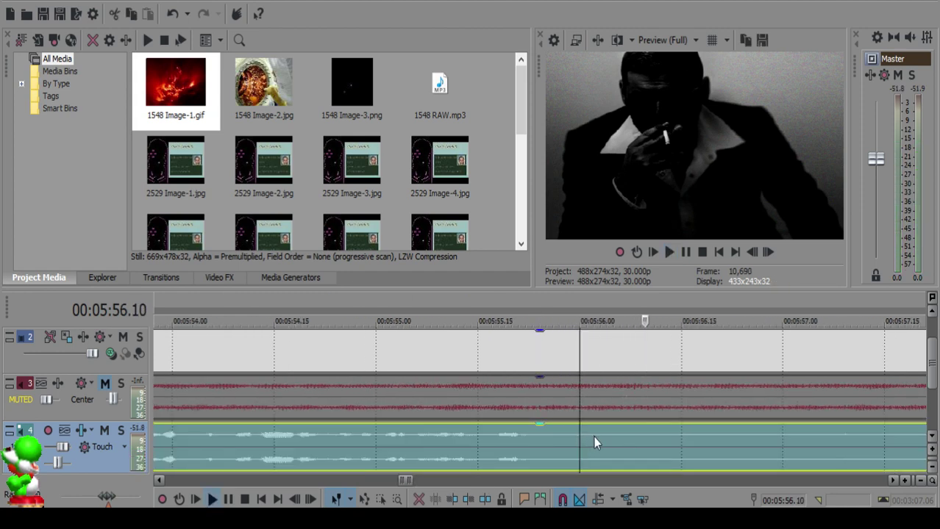
key("s")
Step: Play the preceding pause, move the two joined pieces earlier to start at 00:05:52.27, and play across the gap again
scroll(589, 436, "down", 4)
left_click(358, 444)
key("space")
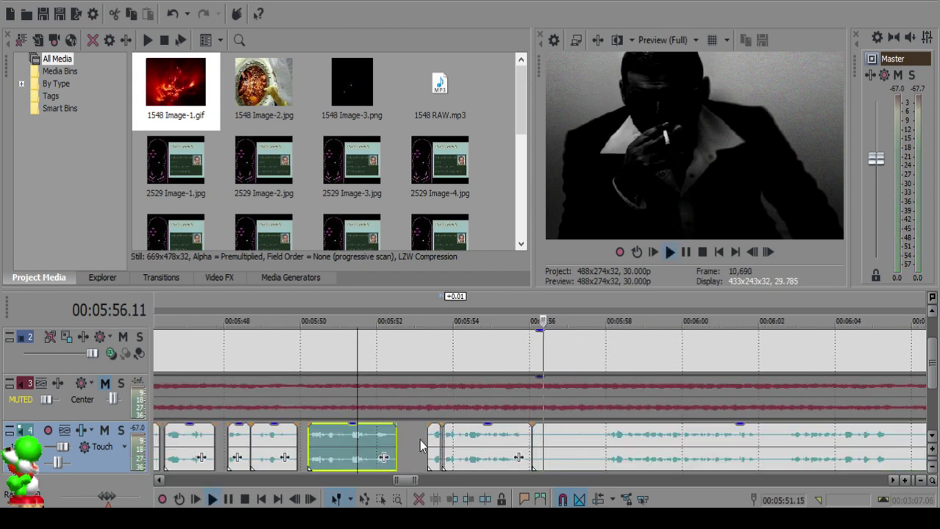
left_click(369, 441)
scroll(526, 446, "up", 3)
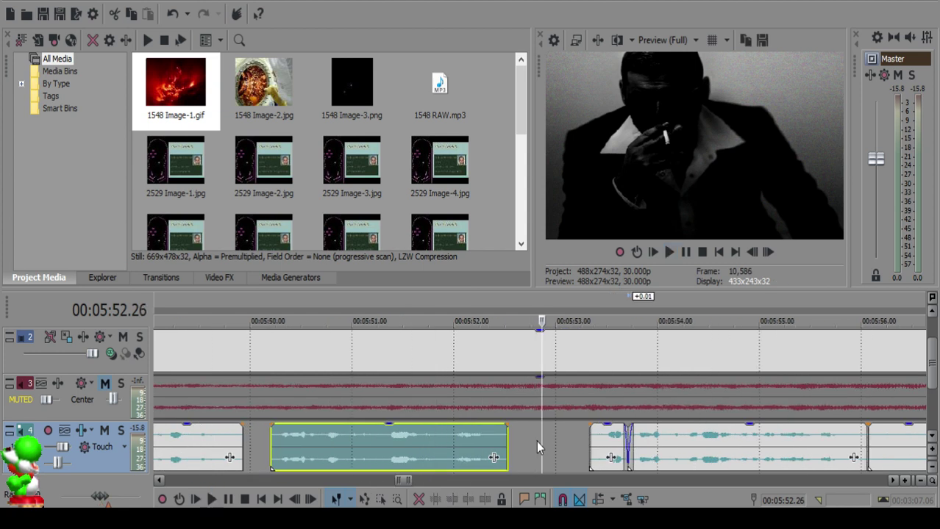
left_click(546, 439)
left_click_drag(713, 443, 671, 442)
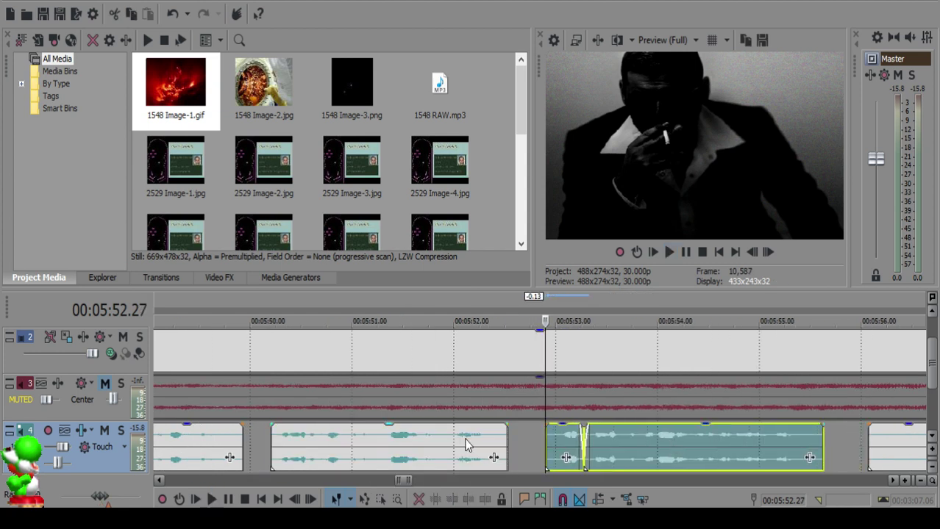
left_click(414, 439)
key("space")
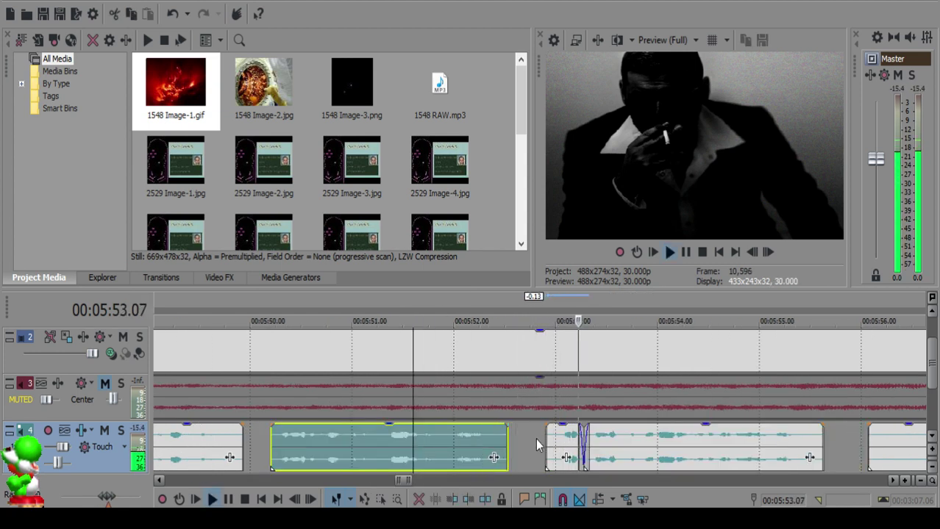
Step: Shift the two joined pieces another 2 frames earlier to about 00:05:52.25 and play them
left_click(537, 441)
left_click(629, 446)
key("space")
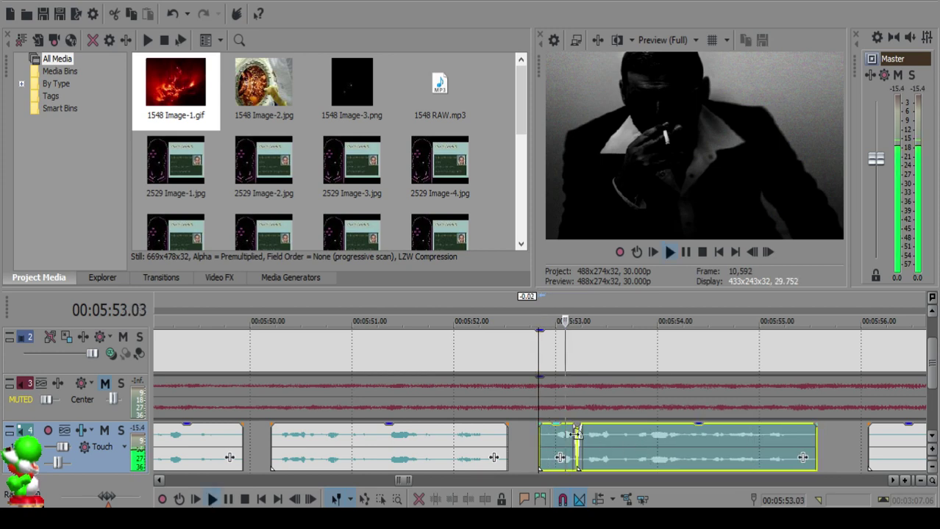
Step: Play the join between the two pieces and add a short fade-out at the end of the second piece
scroll(574, 434, "up", 5)
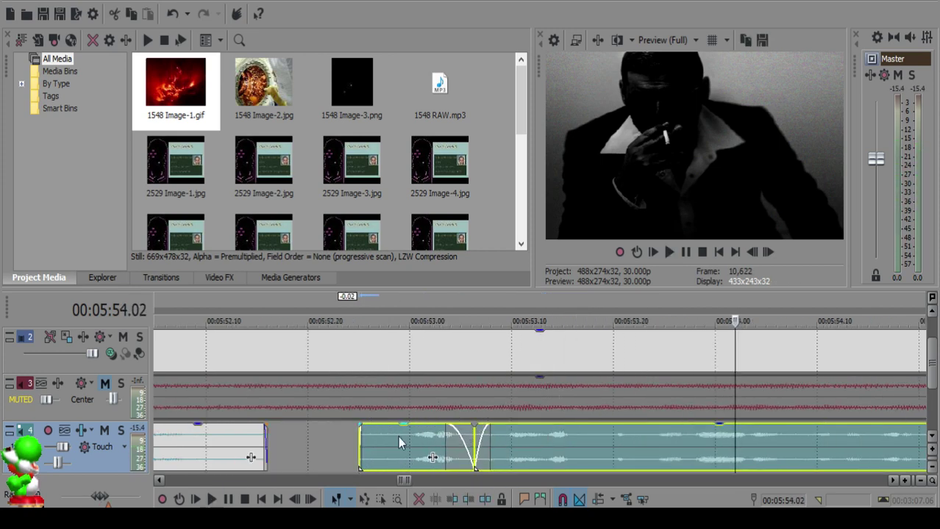
left_click(327, 444)
scroll(340, 439, "down", 7)
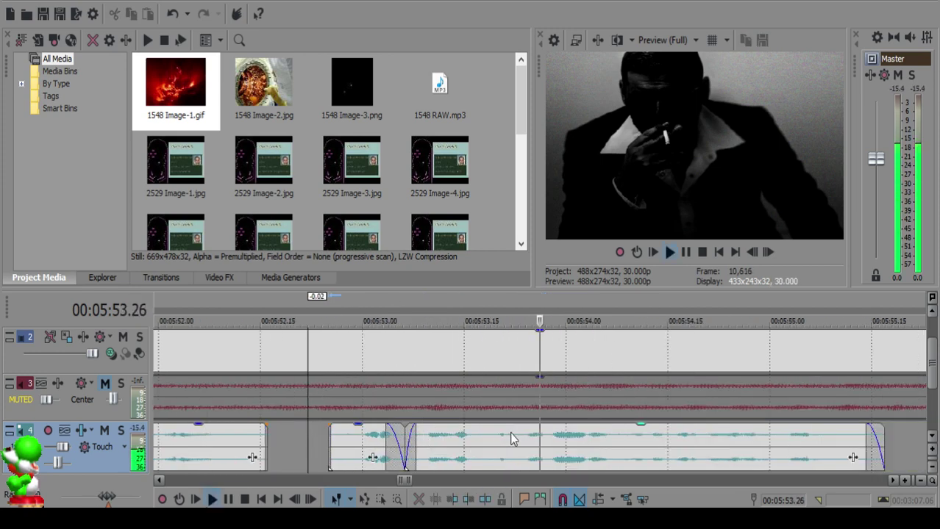
Step: Play through the remaining narration, split it just before its first phrase, and delete the silence ahead of the cut
left_click(727, 443)
scroll(727, 443, "down", 2)
left_click(623, 436)
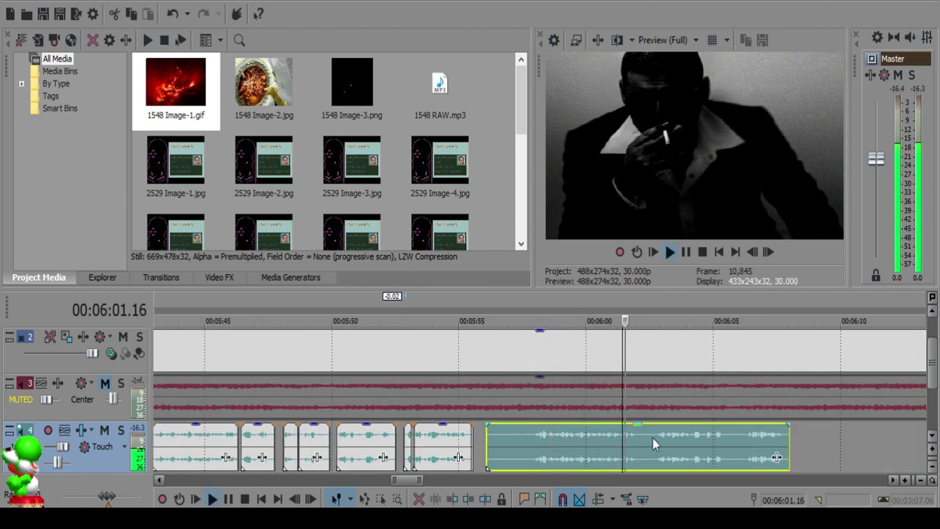
left_click(529, 435)
key("space")
key("s")
left_click(494, 437)
key("Delete")
Step: Move the remaining narration earlier to about 00:05:56.10 and play from the preceding piece
left_click_drag(561, 439, 524, 435)
left_click(447, 435)
key("space")
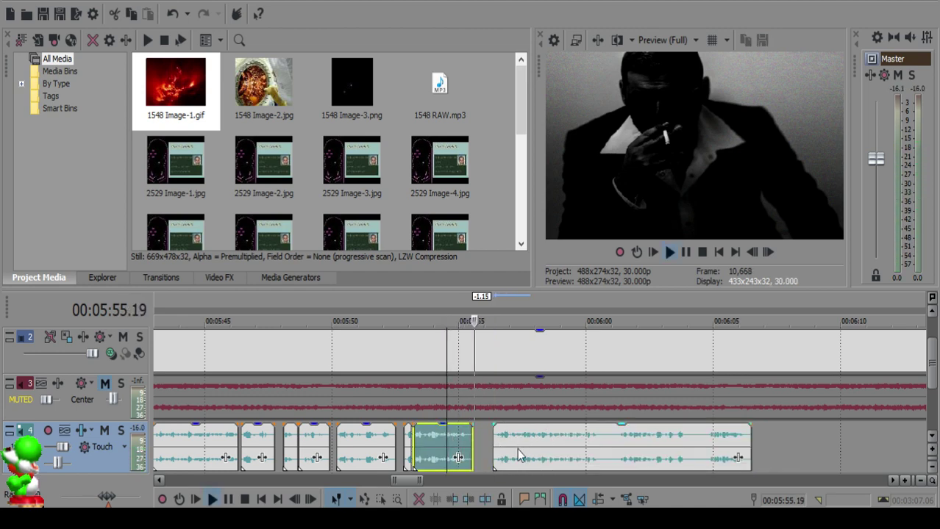
Step: Shift the remaining narration to start at 00:05:56.08 and play from the preceding piece to check the pause
scroll(520, 451, "up", 4)
left_click(522, 439)
key("space")
left_click_drag(567, 444, 549, 444)
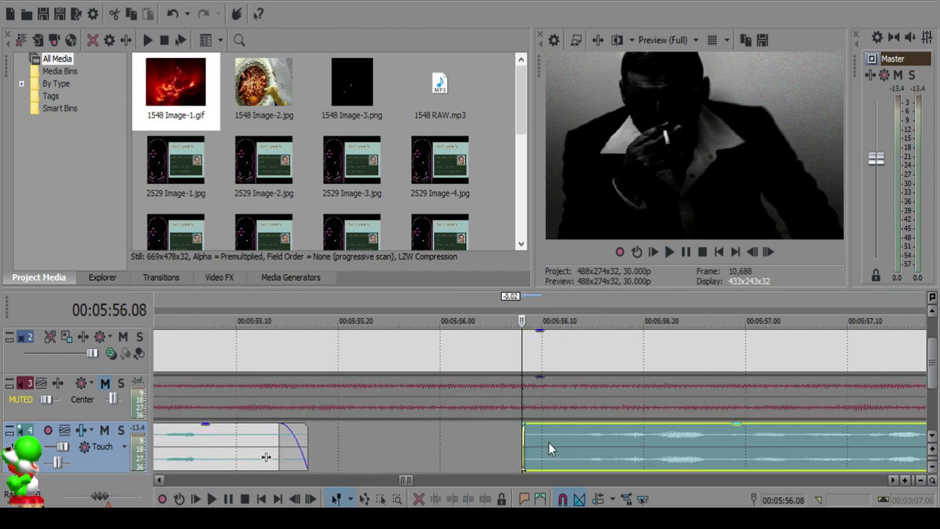
scroll(548, 445, "down", 2)
left_click(422, 457)
key("space")
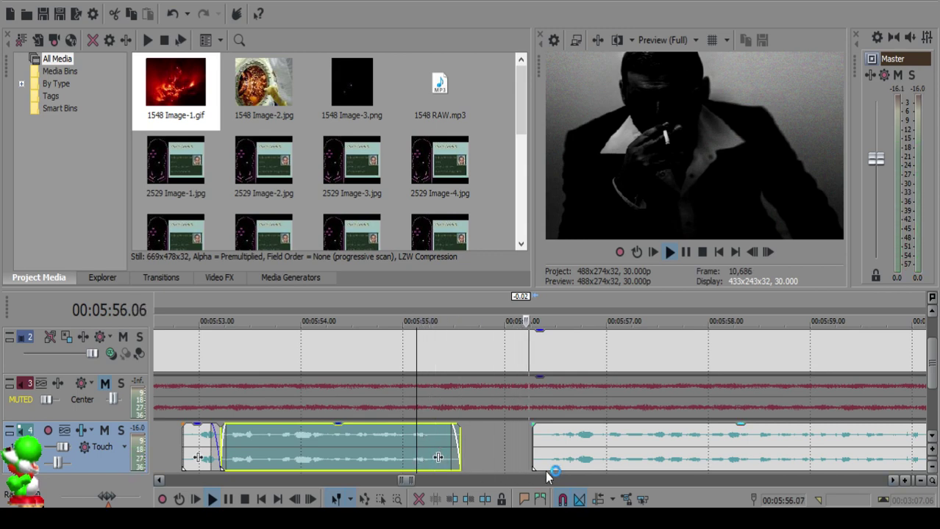
Step: Play on, split the narration at about 00:06:00.04, and fade out the end of the piece before the cut
scroll(545, 468, "down", 4)
scroll(566, 450, "down", 2)
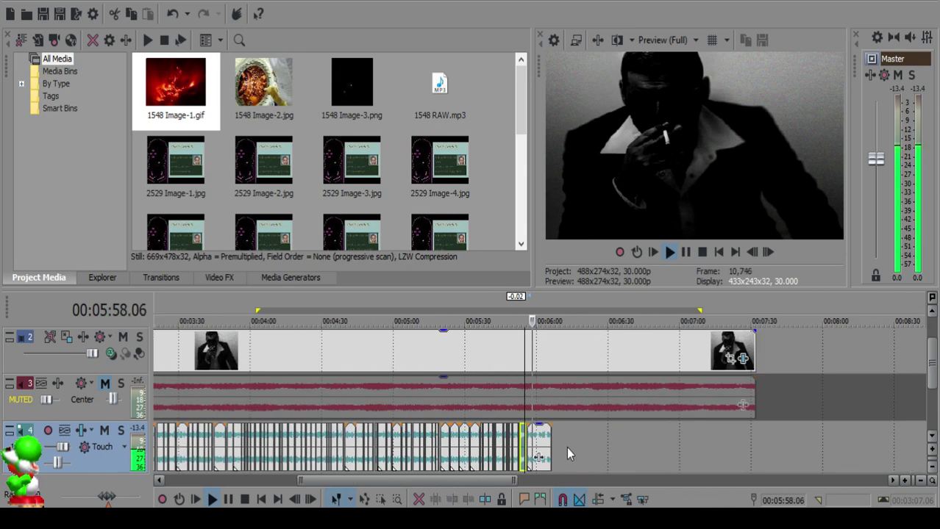
scroll(566, 447, "down", 3)
scroll(574, 445, "up", 6)
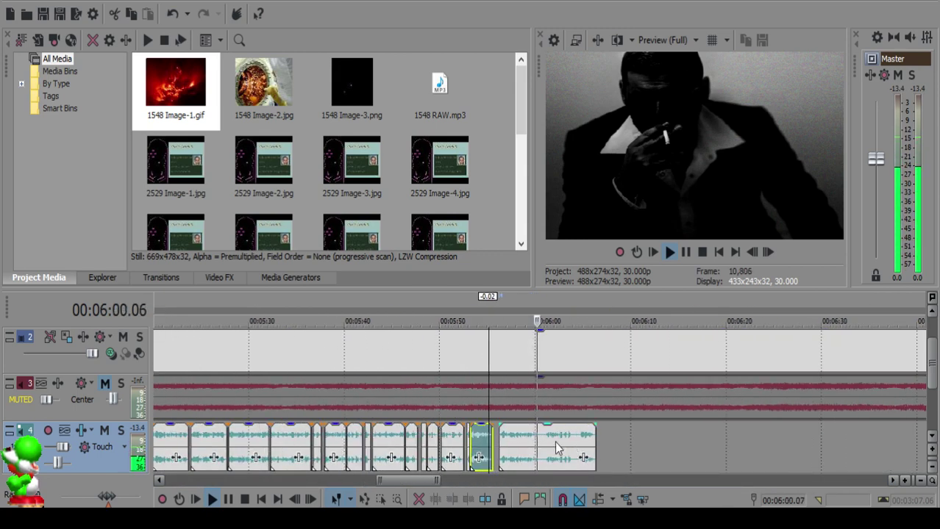
scroll(544, 444, "up", 5)
left_click(504, 436)
left_click(505, 435)
key("s")
left_click_drag(506, 424, 495, 425)
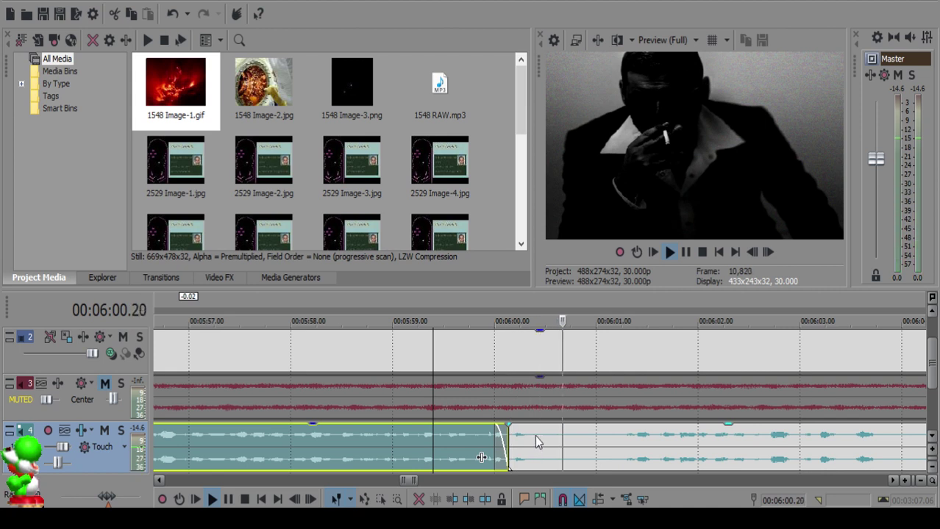
Step: Split the narration at 00:06:00.15 and again at about 00:06:00.23, and delete the section between the cuts
left_click(539, 442)
left_click(544, 437)
key("space")
key("space")
key("s")
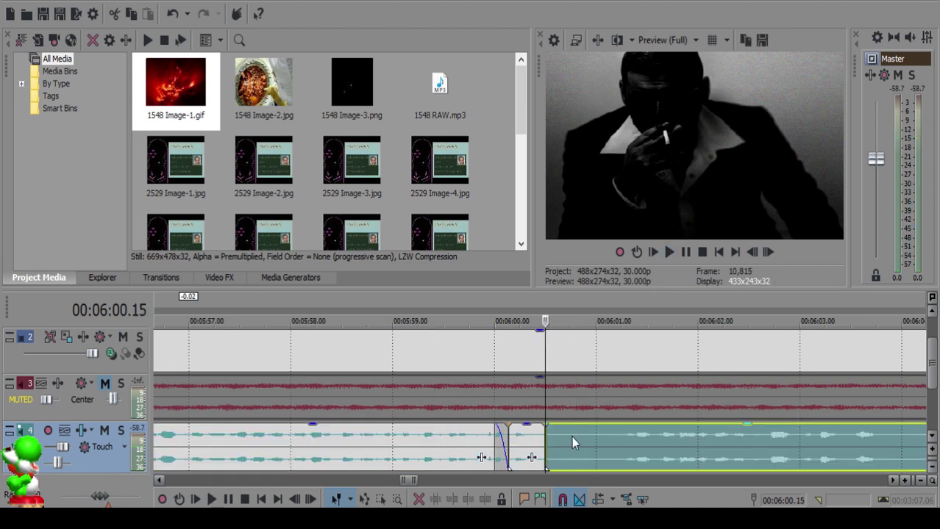
left_click(572, 436)
key("s")
left_click(556, 438)
key("Delete")
Step: Play the short piece before the gap and add a short fade-out to its end
left_click(511, 437)
key("space")
key("Return")
left_click_drag(544, 425, 532, 425)
Step: Play the remaining narration, split it at 00:06:01.07, and delete the section before the cut
left_click(613, 437)
key("space")
scroll(620, 438, "down", 1)
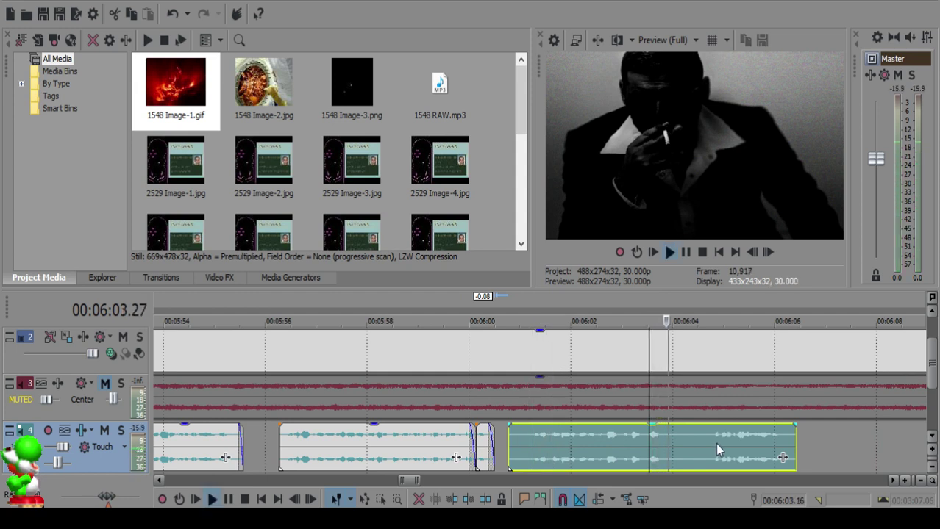
left_click(532, 436)
key("space")
key("space")
key("s")
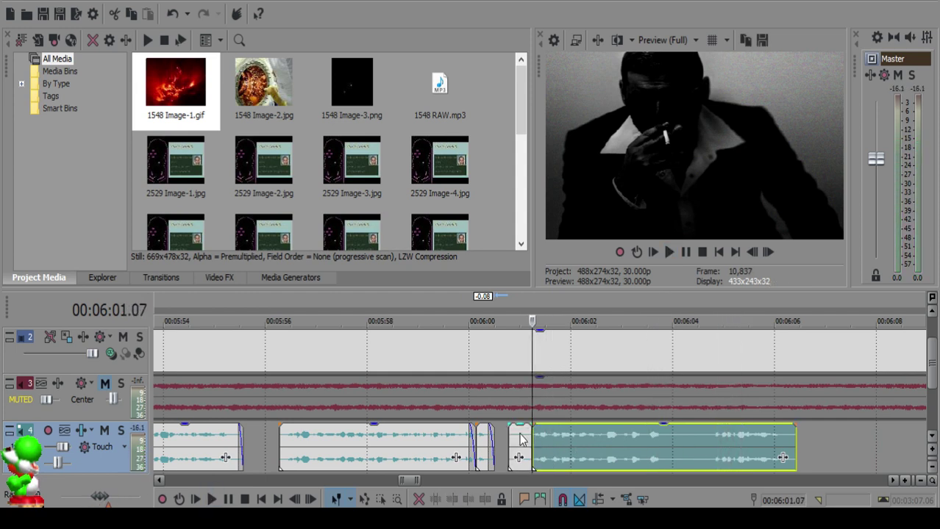
left_click(512, 437)
key("Delete")
Step: Move the remaining narration earlier to start at about 00:06:00.21, just after the short faded piece
left_click_drag(579, 437, 551, 438)
left_click(485, 437)
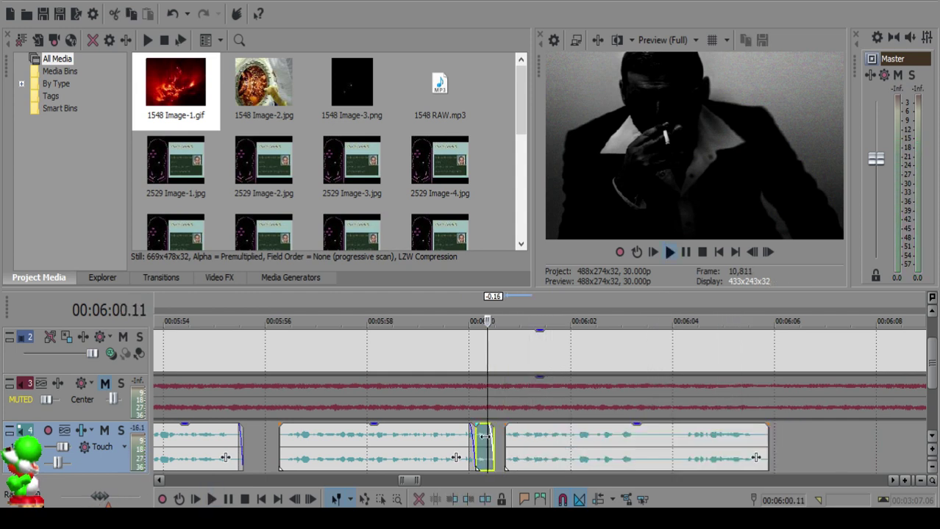
scroll(517, 450, "up", 2)
key("Return")
Step: Shift the remaining narration earlier to about 00:06:00.18 and play from the long preceding piece to check the joins
left_click(451, 436)
left_click_drag(493, 436, 471, 444)
left_click(244, 443)
key("space")
left_click(435, 441)
left_click(267, 444)
key("space")
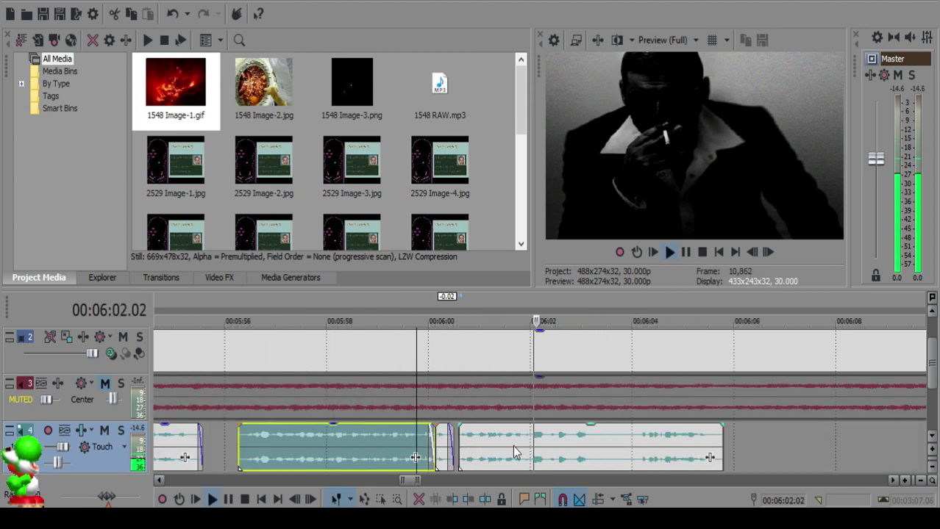
Step: Split the narration at the end of the phrase at about 00:06:03.07
left_click(585, 437)
key("s")
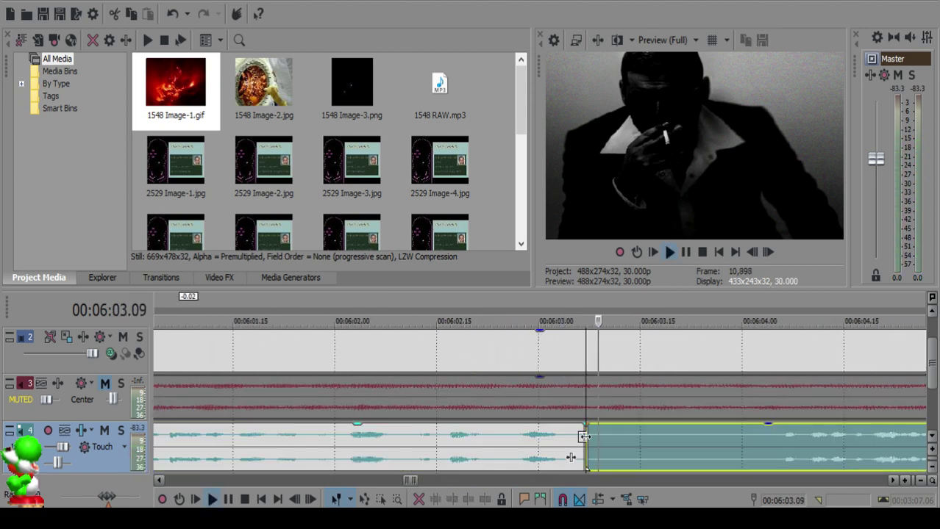
Step: Split the narration before the next phrase and delete the silent section following the cut at about 00:06:03.07
scroll(585, 438, "down", 2)
key("Return")
key("s")
left_click(544, 435)
key("Delete")
Step: Move the remaining narration 18 frames earlier to start at about 00:06:03.11 and play across the join
left_click_drag(627, 452, 585, 444)
left_click(455, 444)
key("space")
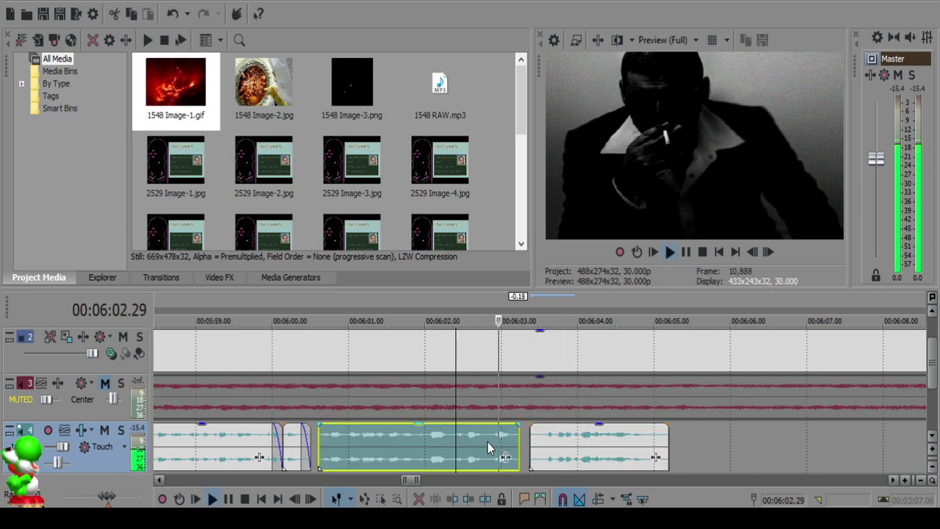
scroll(462, 433, "up", 3)
key("Return")
left_click(449, 439)
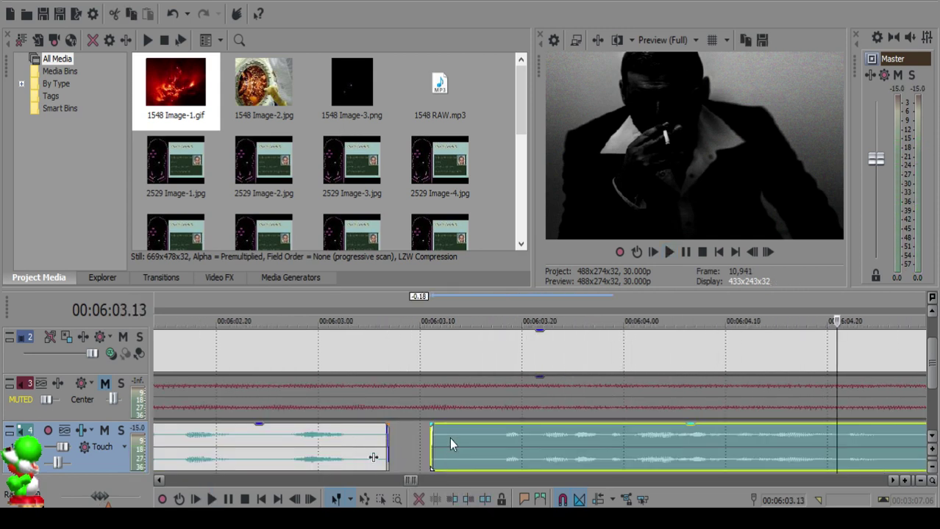
Step: Shift the last narration piece 2 frames later to about 00:06:03.13 and play from the end of the preceding piece
scroll(449, 438, "down", 2)
left_click_drag(533, 437, 545, 439)
left_click(445, 443)
key("space")
key("space")
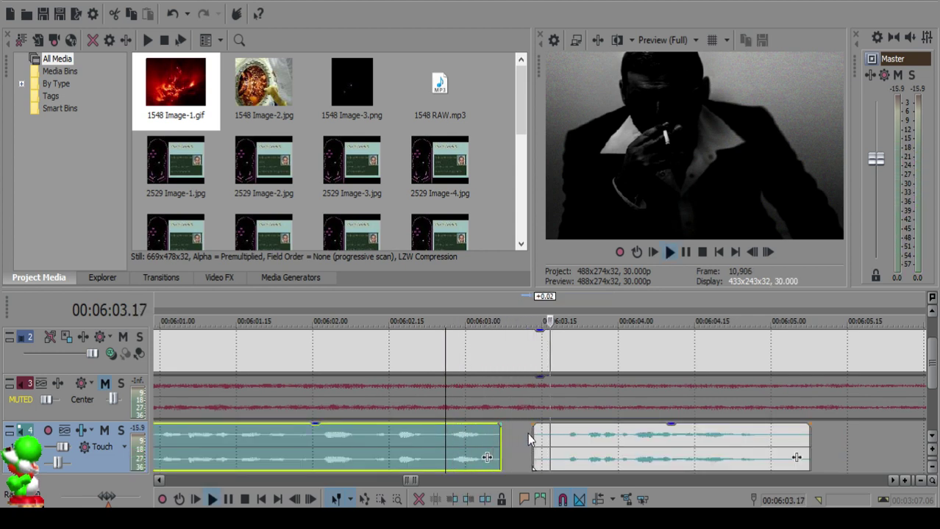
Step: Lengthen the pause by moving the last narration piece 2 more frames later to about 00:06:03.15, and replay the join
key("space")
left_click(541, 435)
left_click_drag(544, 438, 555, 437)
left_click(439, 445)
key("space")
scroll(531, 440, "down", 5)
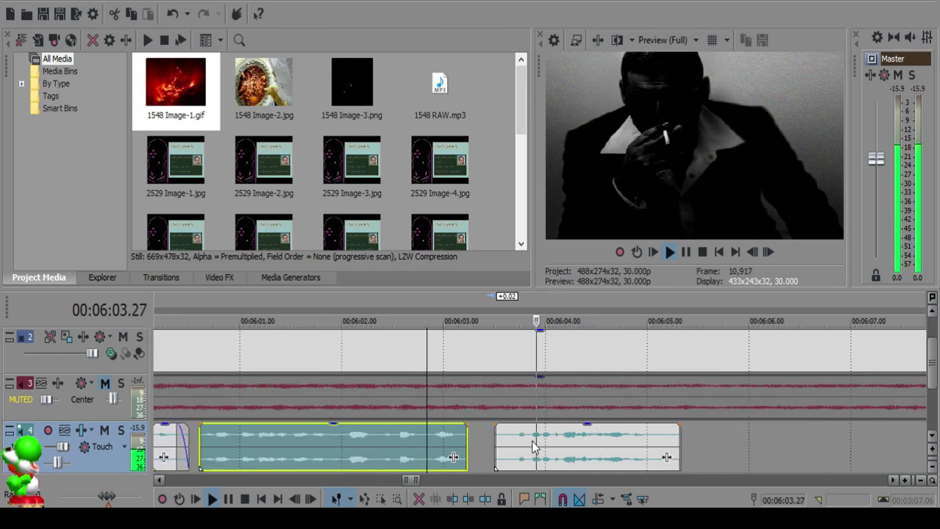
Step: Play to the end of the last narration piece and split it at about 00:06:05.08
scroll(570, 452, "up", 5)
left_click(558, 439)
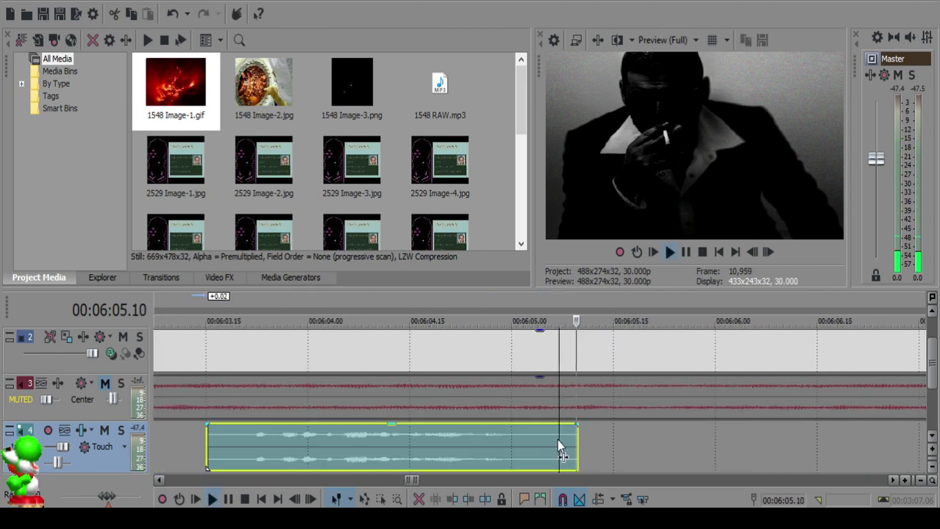
key("space")
key("s")
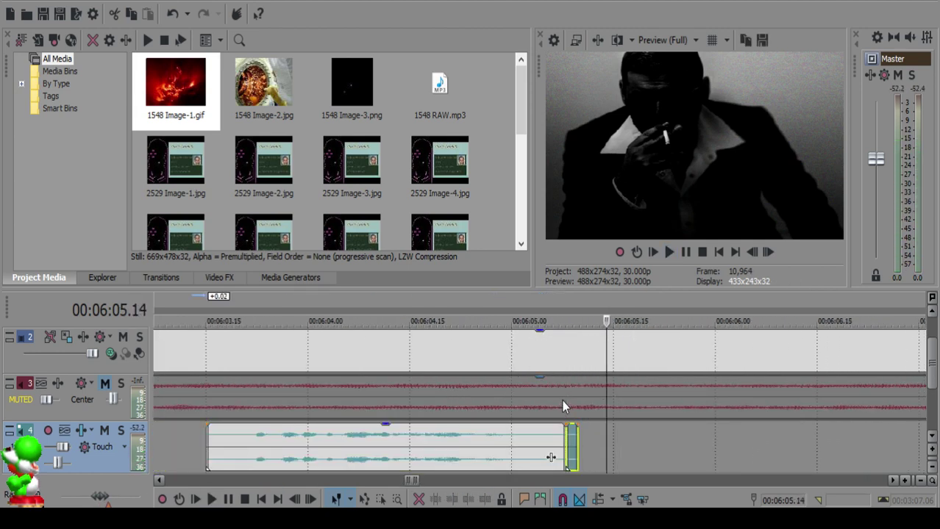
Step: Split the music and the image at 00:06:05.08 and delete the narration scrap after the cut
key("space")
left_click(563, 403)
key("s")
left_click(562, 353)
key("s")
left_click(572, 440)
key("Delete")
left_click(567, 378)
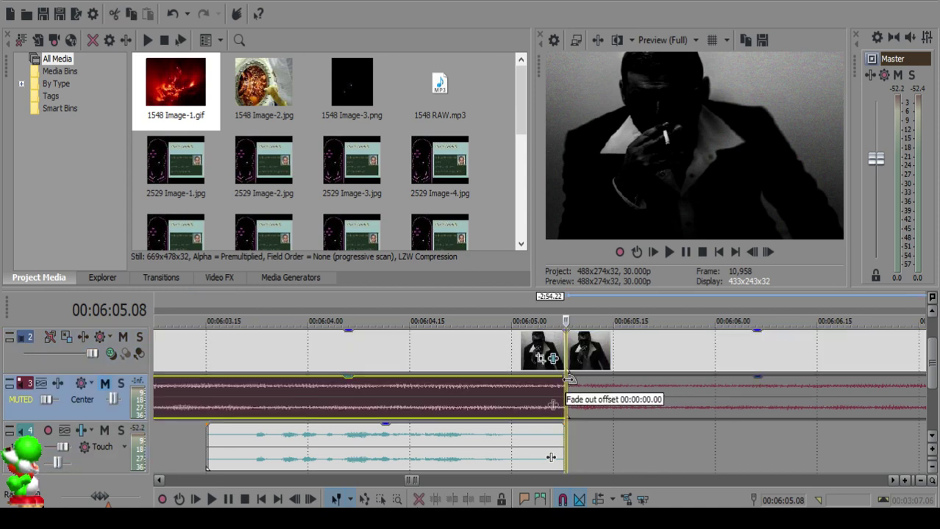
left_click(563, 377)
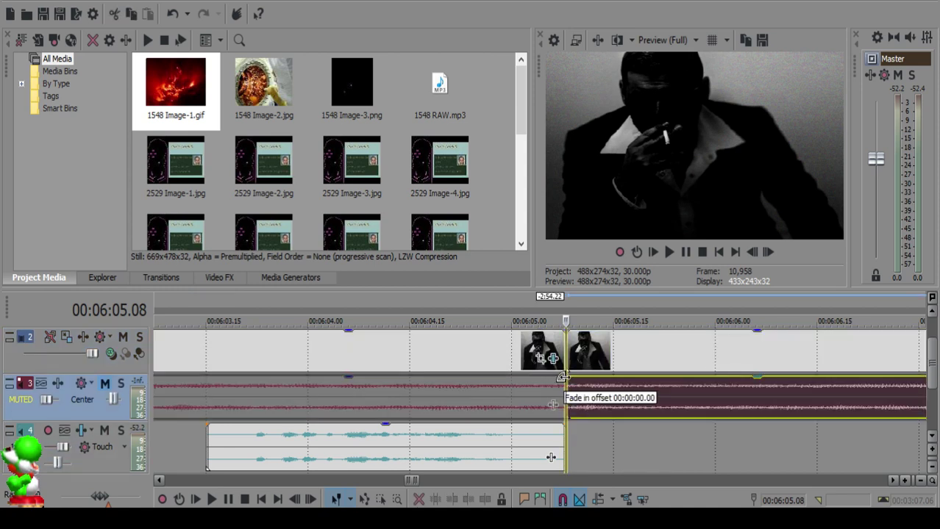
Step: Split the music and image again at about 00:06:05.15 and delete both parts after the new cut
key("s")
left_click(616, 356)
key("s")
left_click(617, 383)
key("Delete")
left_click(640, 351)
key("Delete")
Step: Extend the short image and music pieces that start at 00:06:05.08 to 10 seconds, ending at 00:06:15.08
double_click(605, 349)
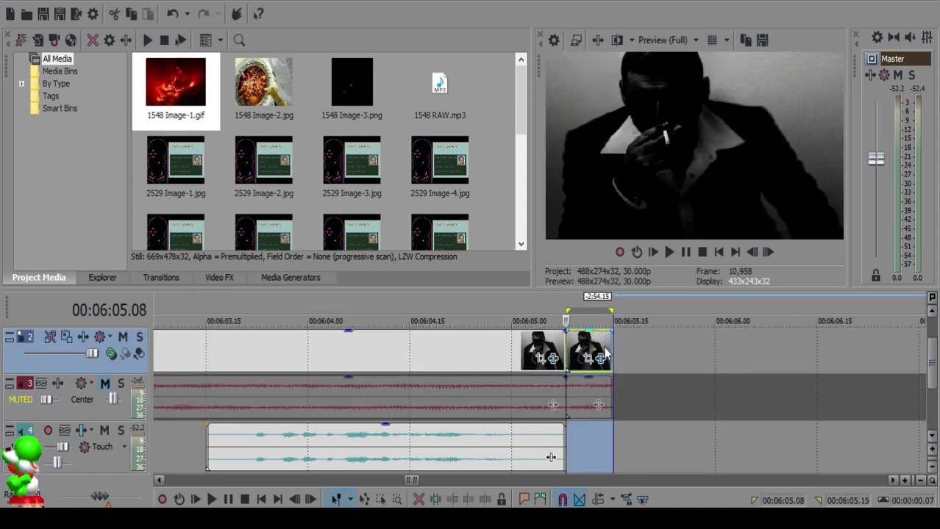
scroll(604, 347, "down", 2)
left_click_drag(586, 343, 901, 358)
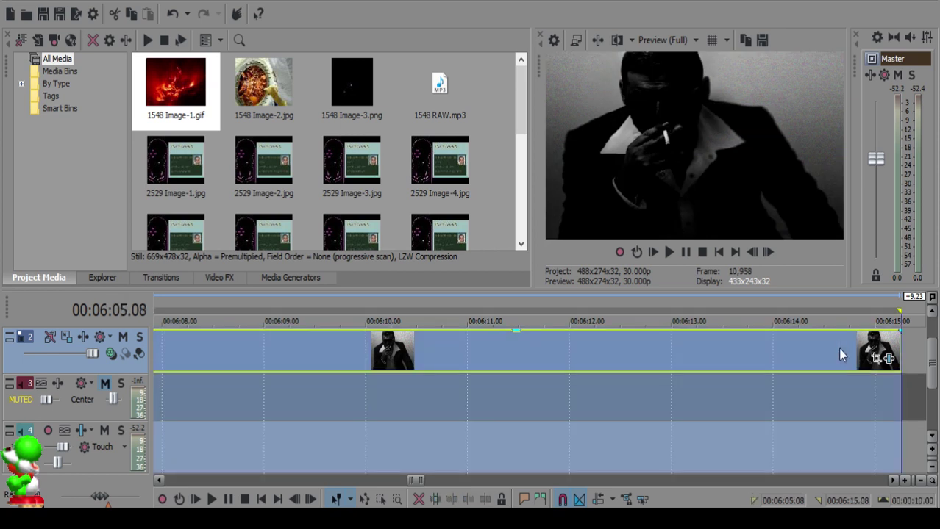
left_click(892, 392)
scroll(336, 386, "down", 5)
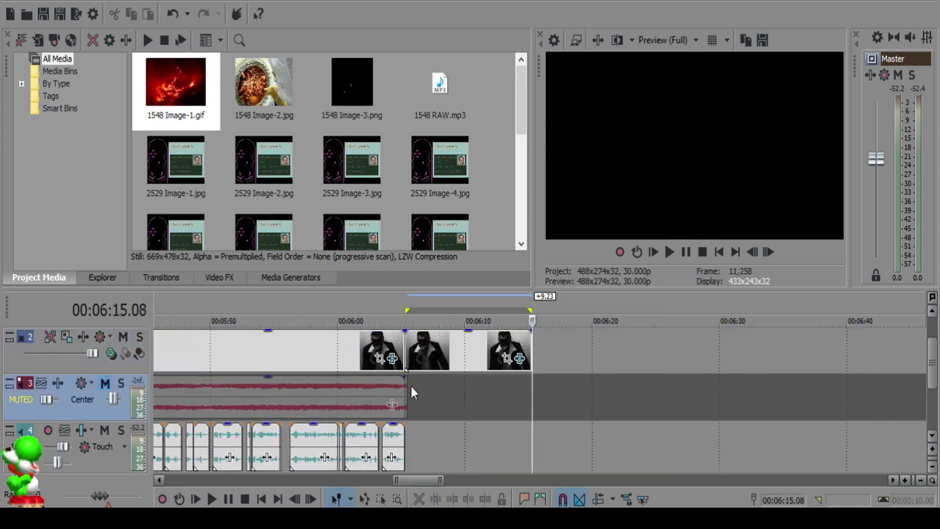
left_click_drag(406, 393, 532, 397)
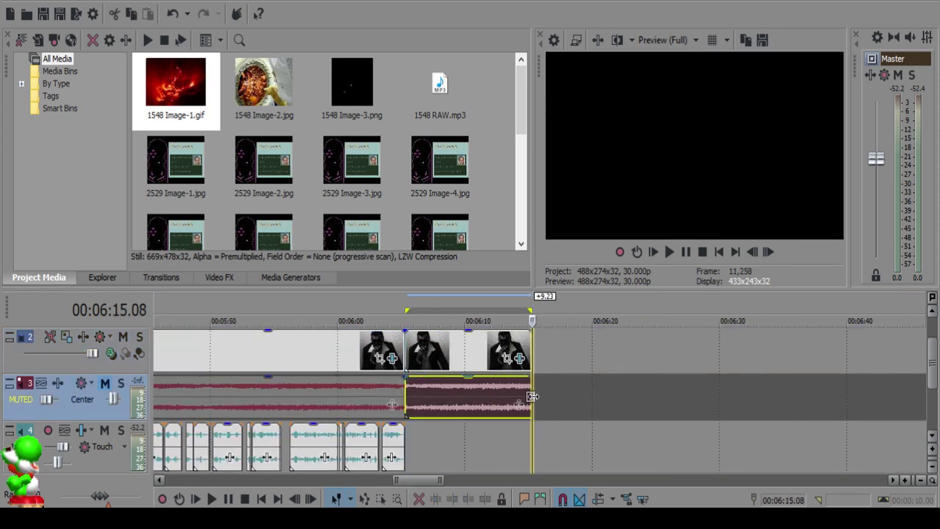
Step: Fade out the final image and music pieces together across their full 10 seconds
left_click(531, 330, "ctrl")
left_click_drag(531, 331, 407, 354)
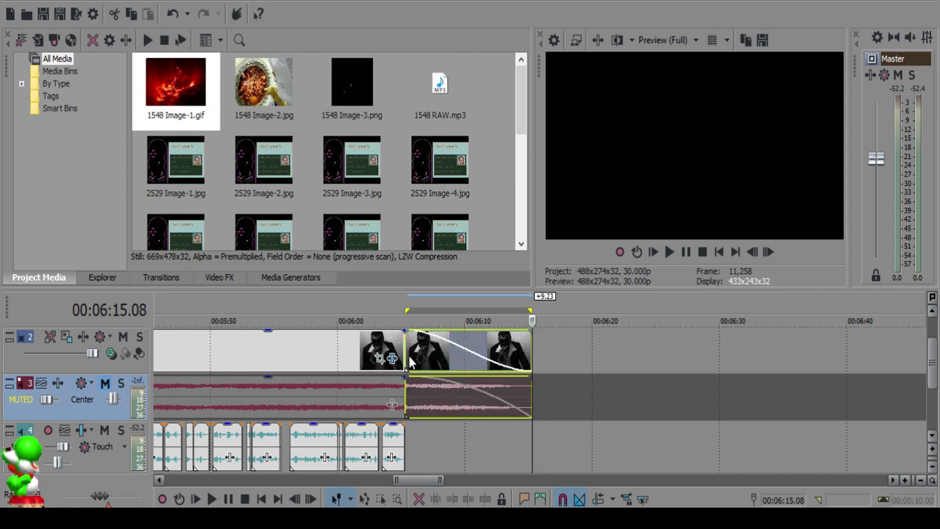
left_click(408, 354)
Step: Place the "STICK AROUND F..." title on track 1 at 00:06:05.08 and extend it to 00:06:15.08
scroll(933, 356, "up", 2)
scroll(438, 249, "down", 5)
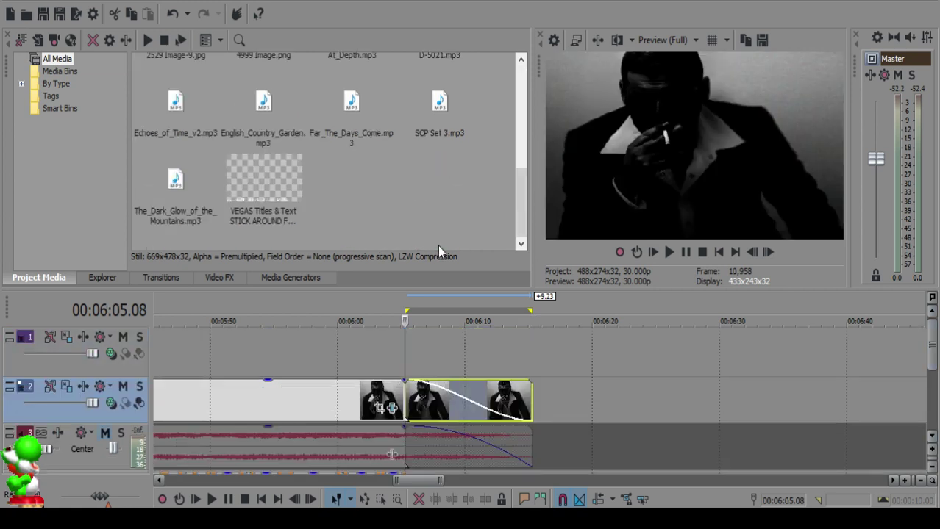
left_click_drag(297, 181, 409, 350)
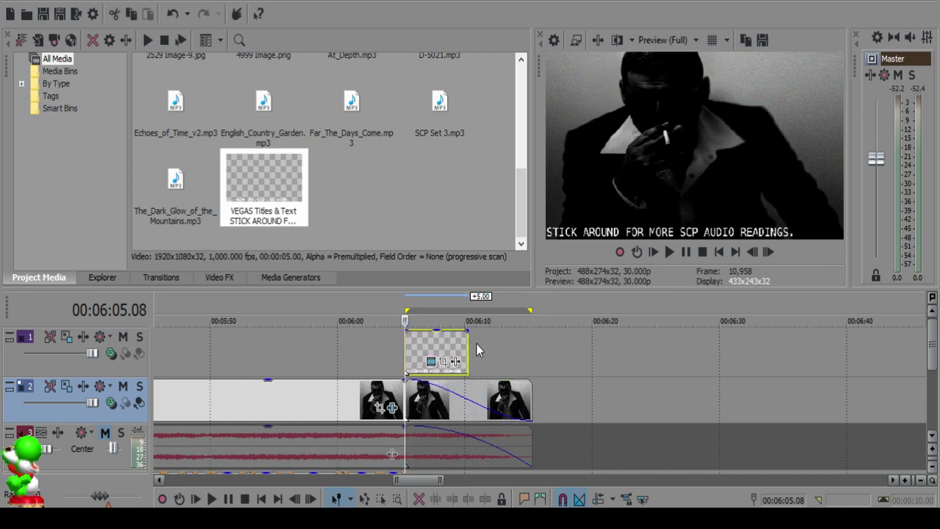
left_click_drag(467, 341, 530, 342)
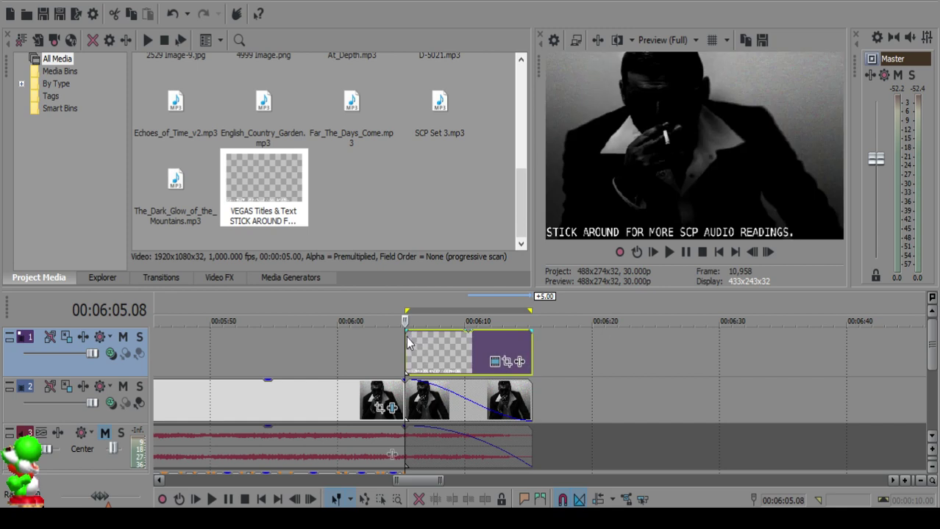
Step: Fade in the closing title across its full length and mark region 1 from the project start to 00:06:15.08
left_click_drag(403, 330, 531, 345)
scroll(475, 349, "down", 5)
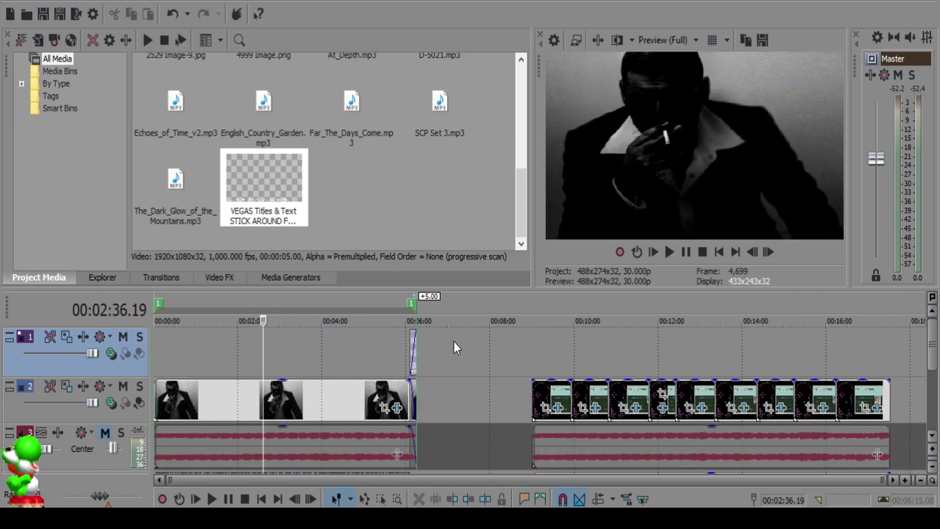
Step: Set the cursor to 00:07:00.00 and move the second reading's images, music and narration to start there
left_click(467, 343)
scroll(443, 342, "up", 4)
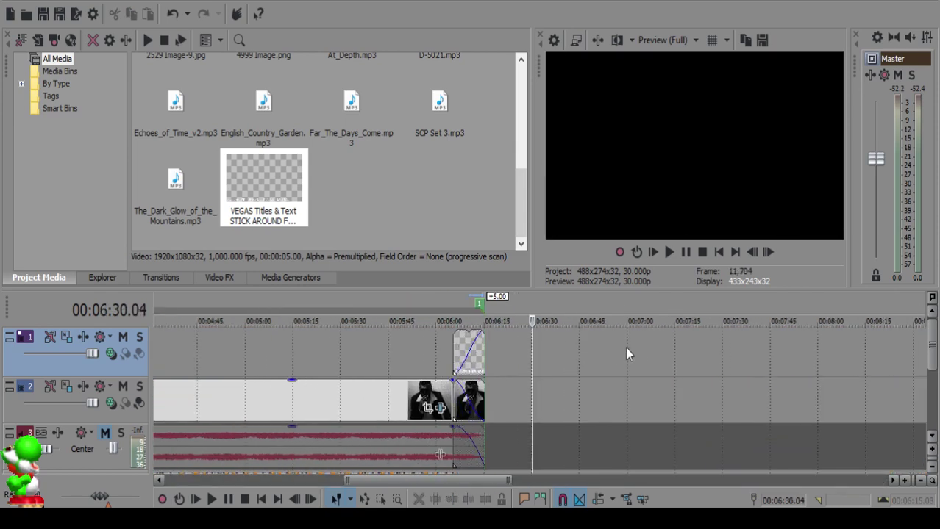
left_click(626, 347)
scroll(626, 348, "up", 4)
left_click(544, 340)
scroll(545, 340, "down", 5)
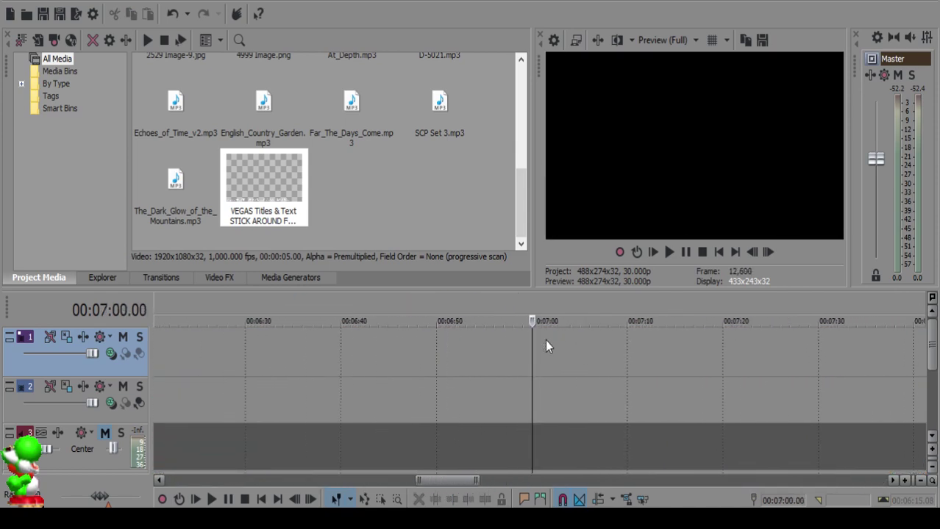
scroll(931, 336, "down", 1)
scroll(792, 392, "down", 1)
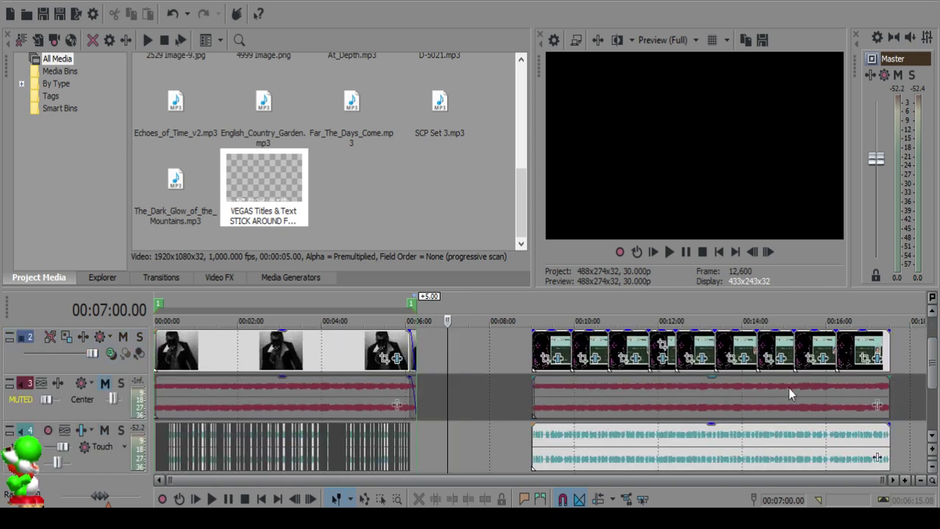
left_click_drag(866, 438, 755, 399)
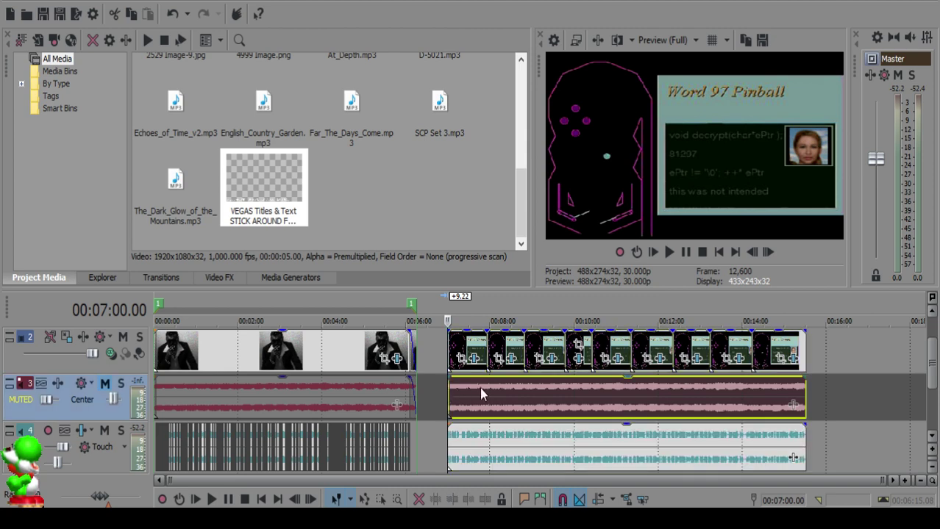
Step: Fade in the second reading's music and first image over about 3 seconds from 00:07:00.00
scroll(467, 388, "up", 5)
scroll(542, 414, "up", 4)
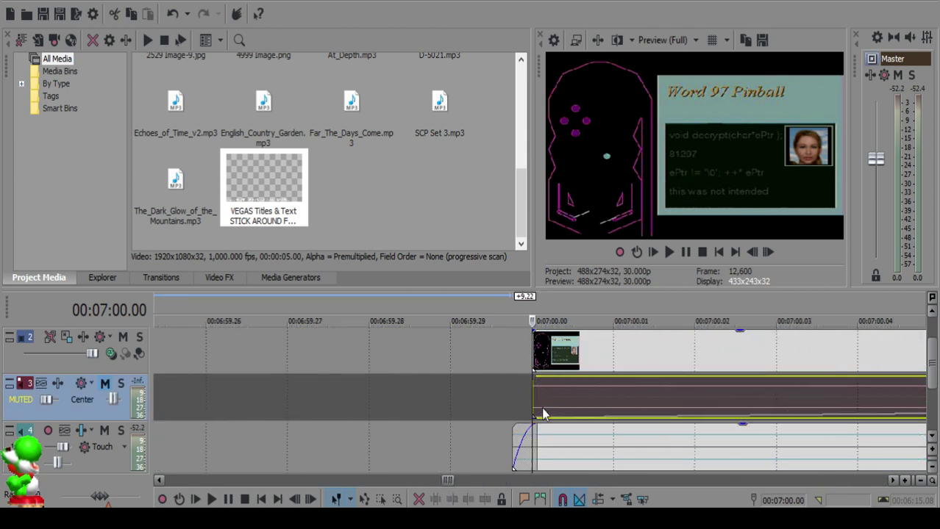
scroll(599, 402, "down", 1)
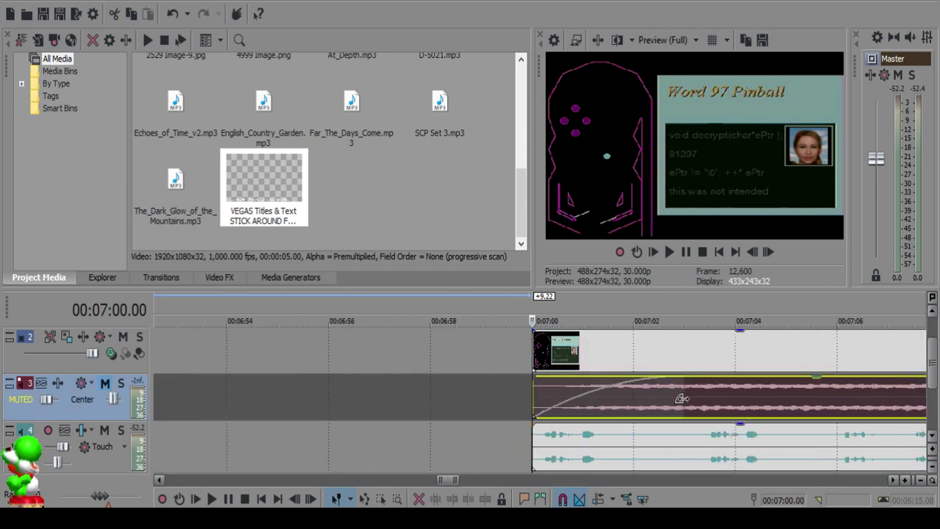
left_click_drag(530, 335, 682, 333)
Step: Move the second reading's narration later to start at about 00:07:02.17 and play its opening
left_click_drag(621, 428, 727, 436)
key("space")
scroll(716, 439, "down", 3)
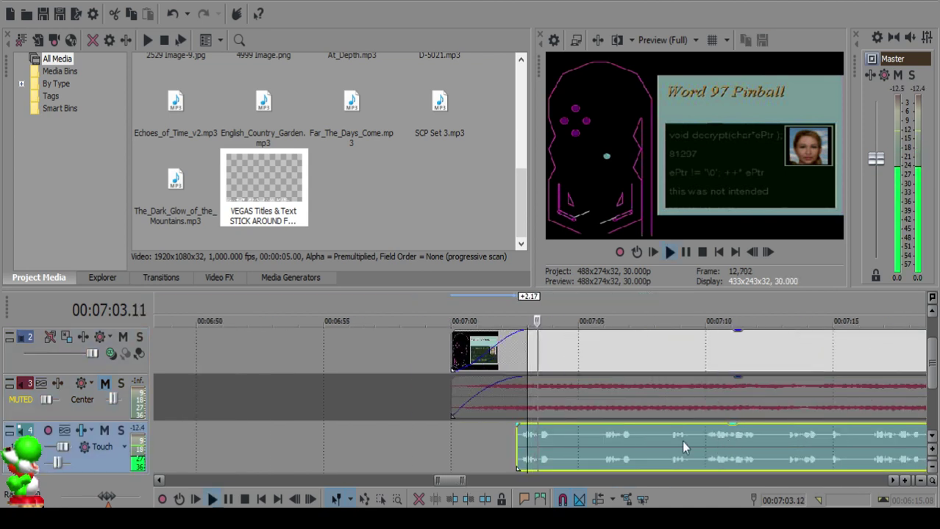
Step: Split the narration on track 4 at 00:07:06.01 and delete the section before the cut
scroll(684, 440, "up", 3)
key("Return")
left_click(644, 436)
key("space")
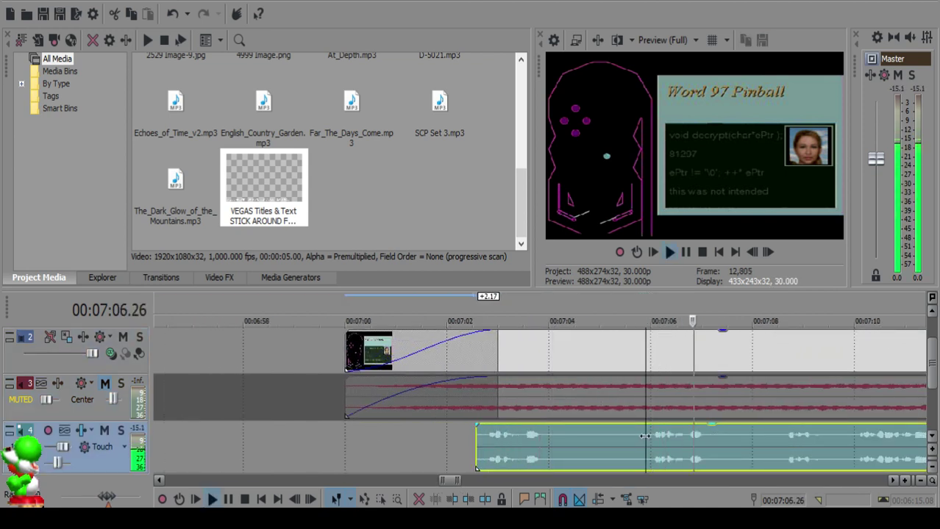
left_click(489, 435)
left_click(650, 437)
key("space")
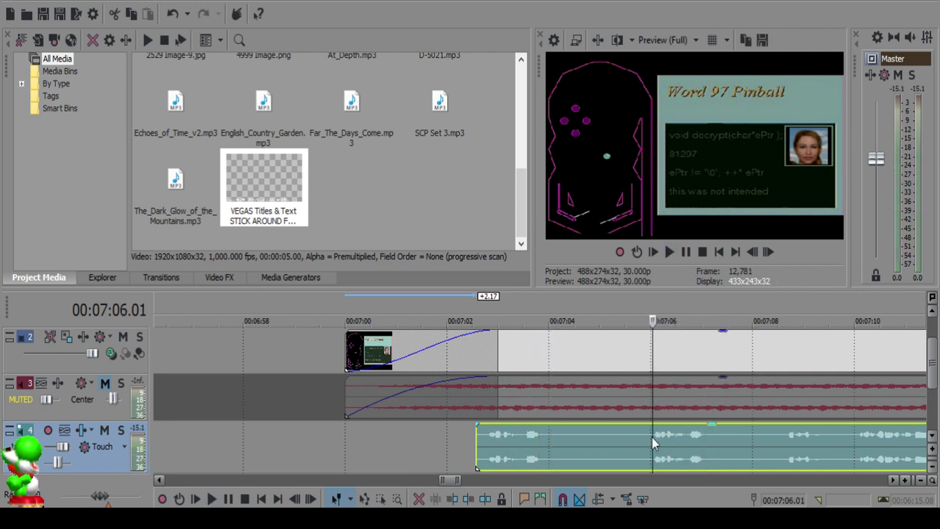
key("s")
left_click(632, 437)
key("Delete")
Step: Give the remaining narration a two-frame fade-in and move it to start at 00:07:03.00 on track 4
left_click(648, 430)
key("space")
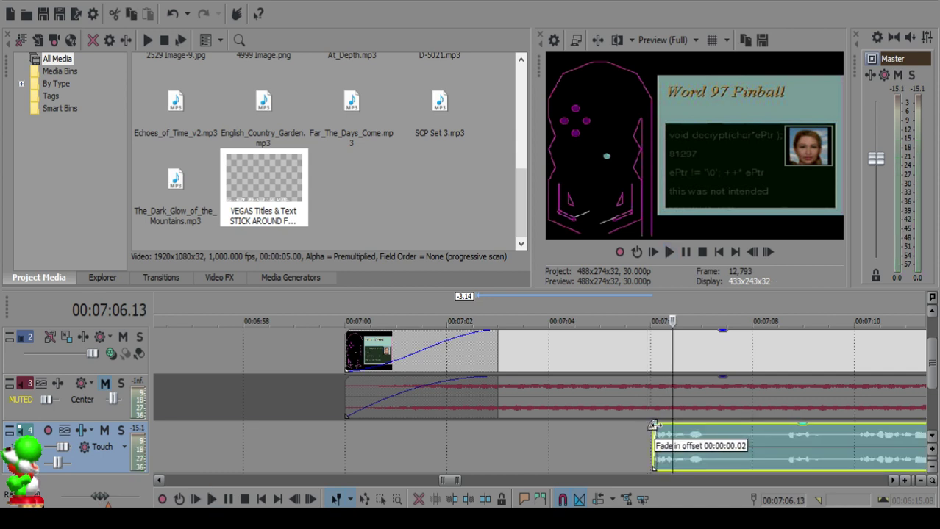
left_click(497, 395)
left_click_drag(675, 444, 517, 430)
key("space")
Step: Split the narration at 00:07:04.05, right after its first phrase
scroll(510, 431, "up", 3)
scroll(647, 452, "down", 2)
left_click(536, 436)
key("space")
key("s")
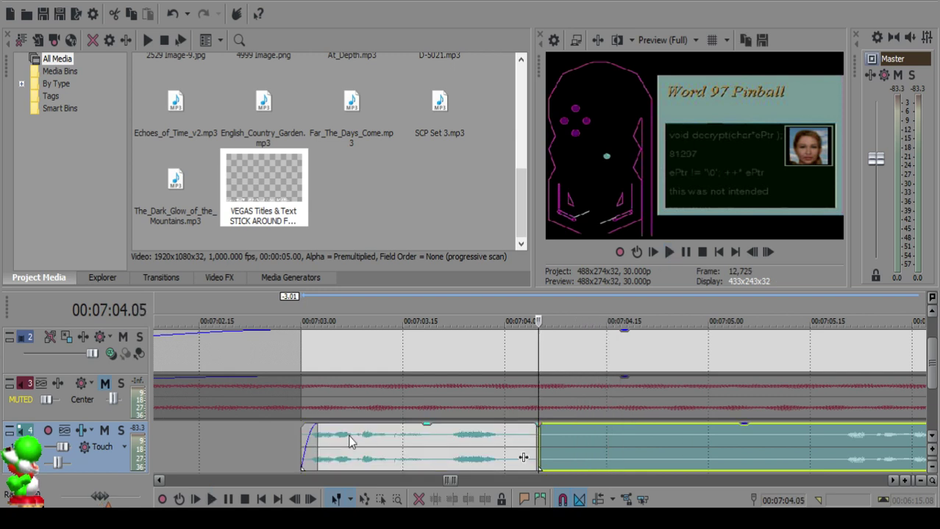
Step: Split the narration again just before the next phrase and delete the silent piece between the two cuts
left_click(378, 441)
key("space")
left_click(684, 463)
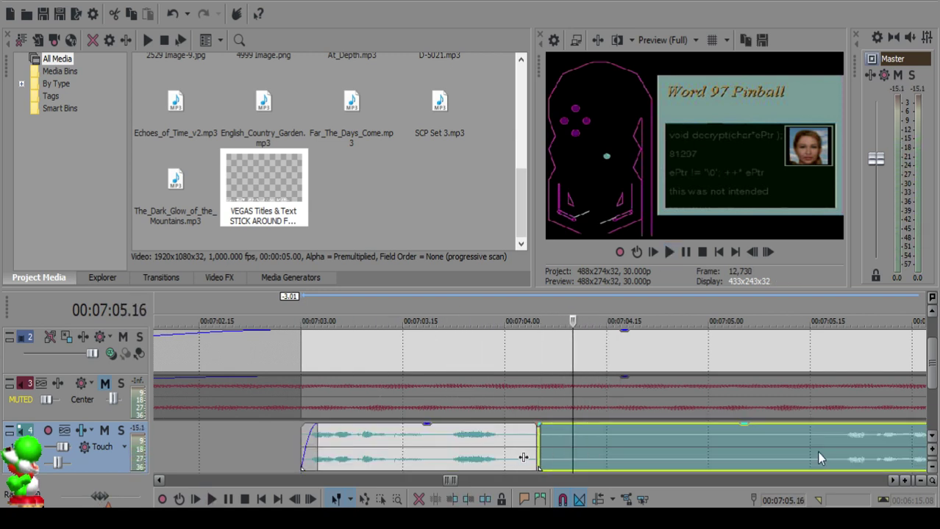
scroll(636, 456, "down", 3)
key("space")
key("s")
left_click(523, 438)
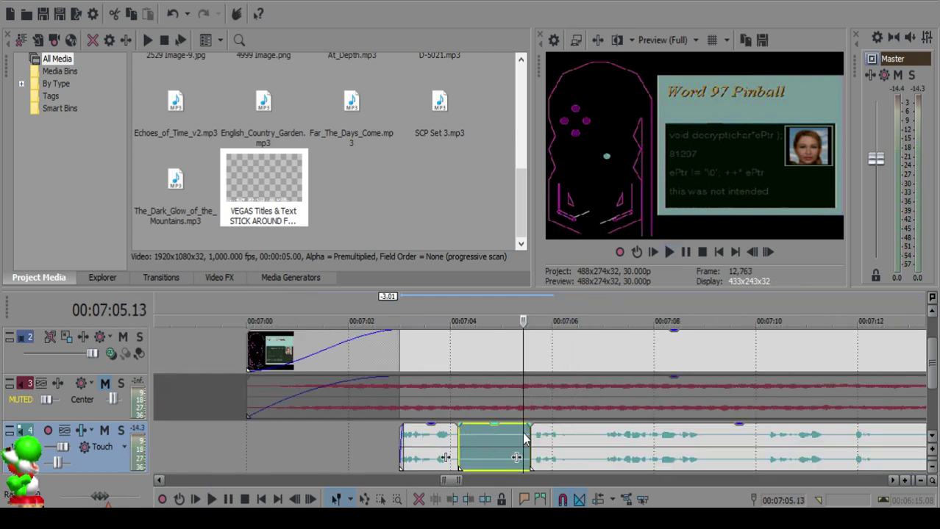
key("Delete")
Step: Play across the gap after the narration's first clip and add a short fade-out to that clip's end
left_click(435, 443)
key("space")
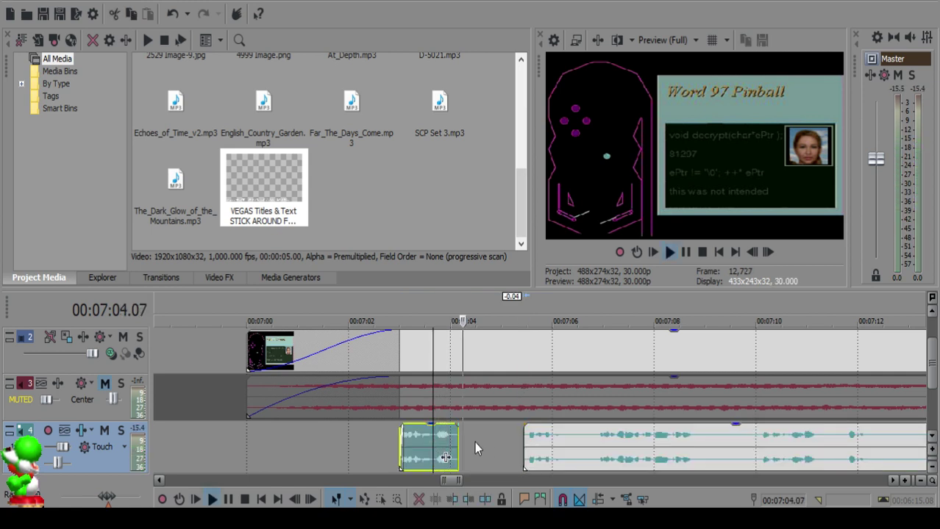
scroll(544, 445, "up", 3)
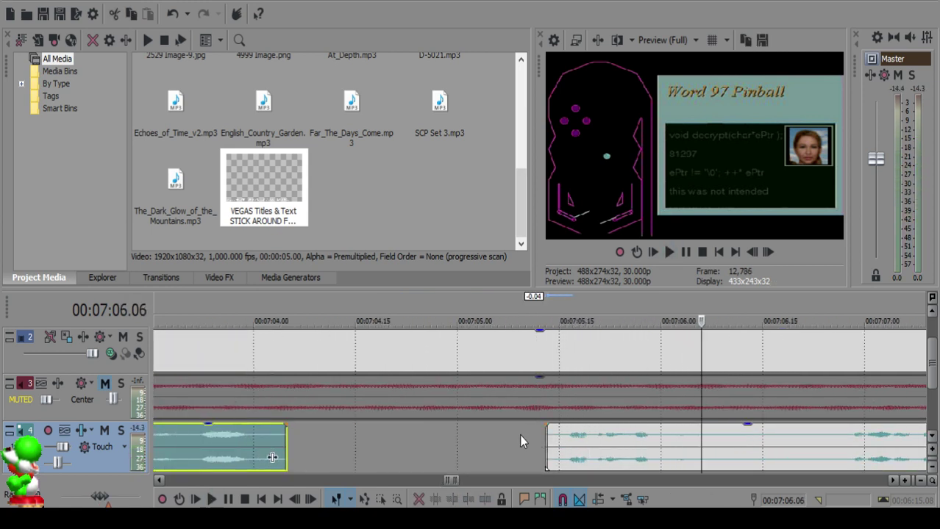
left_click(564, 445)
scroll(563, 441, "down", 3)
left_click(447, 441)
key("space")
left_click_drag(476, 424, 462, 424)
key("space")
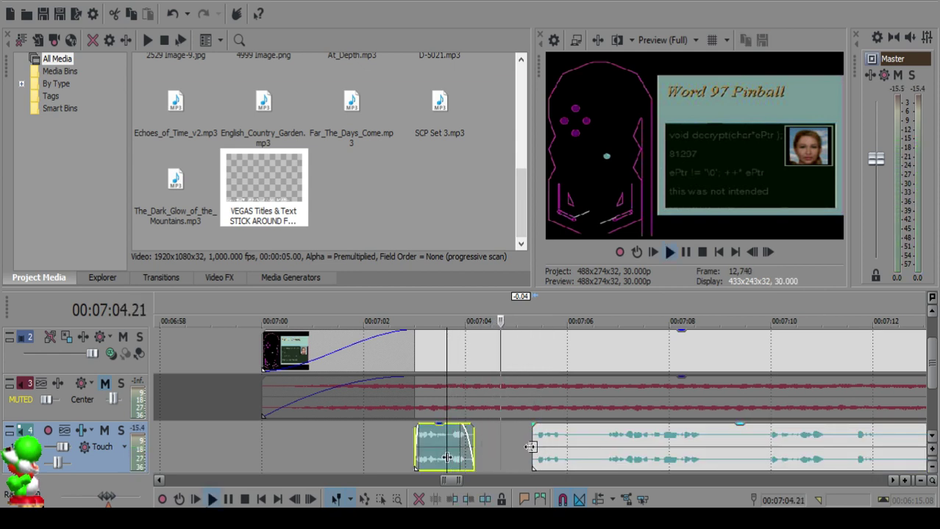
Step: Split the narration around the silence after its second phrase and delete the silent piece
scroll(544, 446, "up", 4)
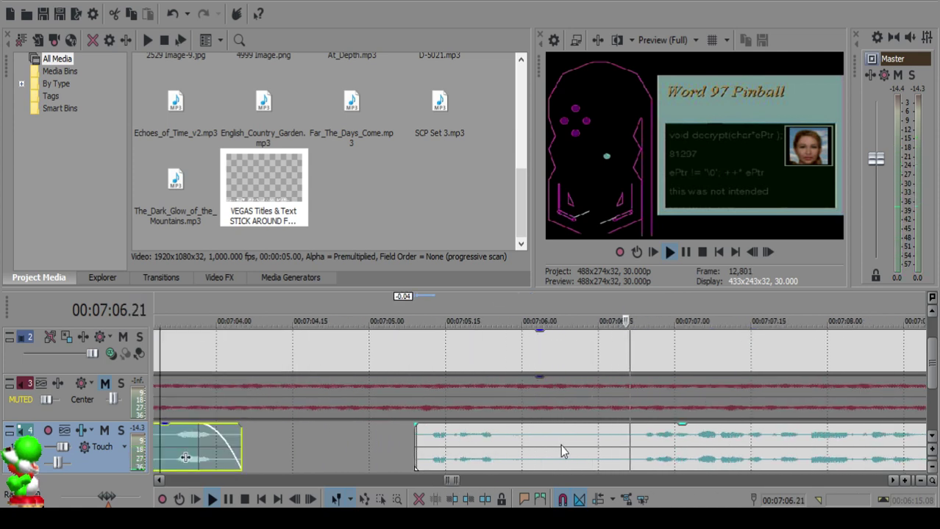
left_click(558, 445)
scroll(722, 467, "down", 4)
left_click(660, 445)
left_click(497, 443)
key("s")
key("space")
left_click(486, 436)
key("Delete")
Step: Nudge the following narration clip to start at about 00:07:06.15 and play across the pause
left_click_drag(514, 439, 507, 443)
left_click(472, 445)
key("space")
scroll(507, 441, "up", 4)
left_click(382, 444)
key("space")
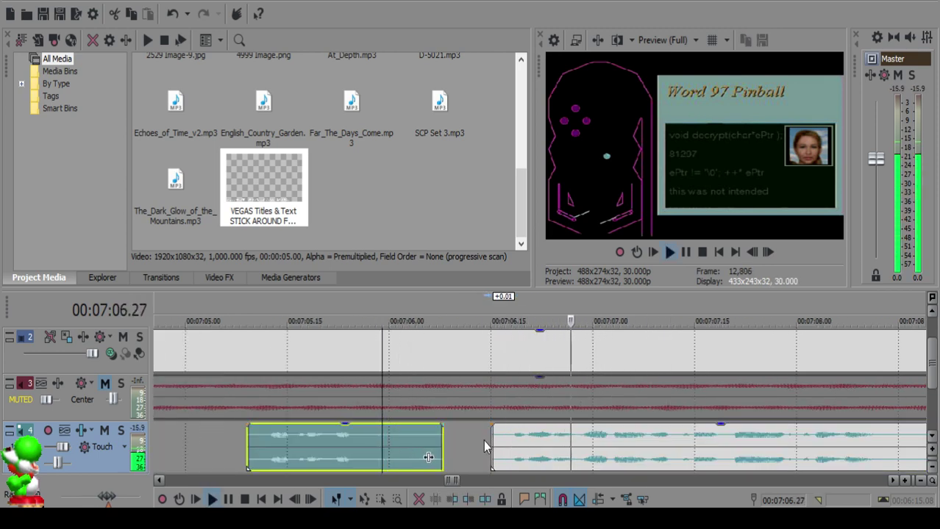
Step: Split the narration at about 00:07:08.20, where the third phrase ends
scroll(483, 440, "down", 10)
scroll(533, 442, "up", 3)
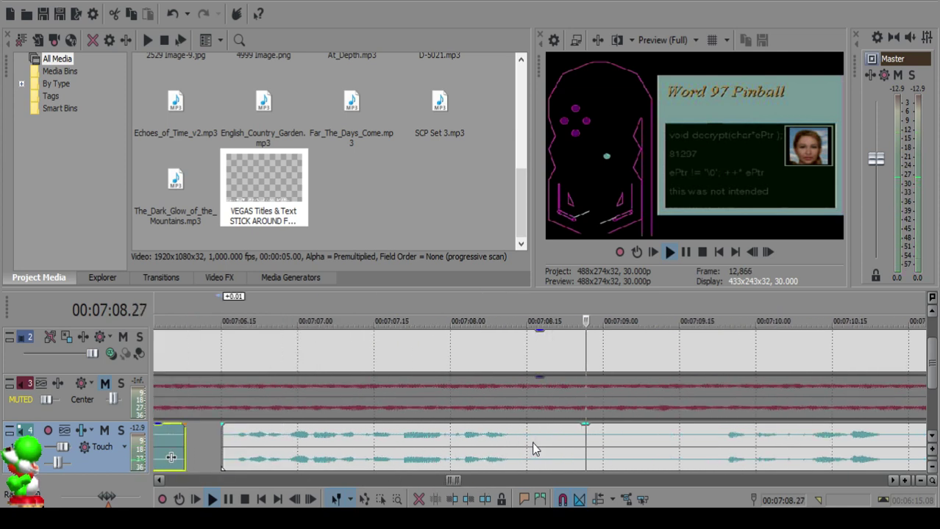
key("space")
left_click(545, 440)
key("space")
key("space")
left_click(551, 440)
key("s")
key("space")
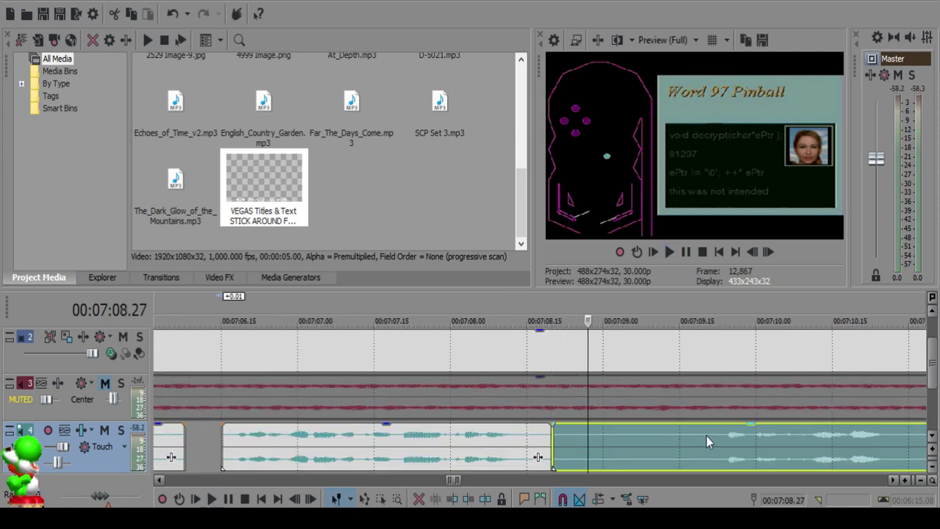
Step: Split the narration before the phrase near 00:07:10 and delete the silent piece ahead of it
scroll(705, 435, "down", 3)
key("space")
left_click(533, 435)
key("s")
key("space")
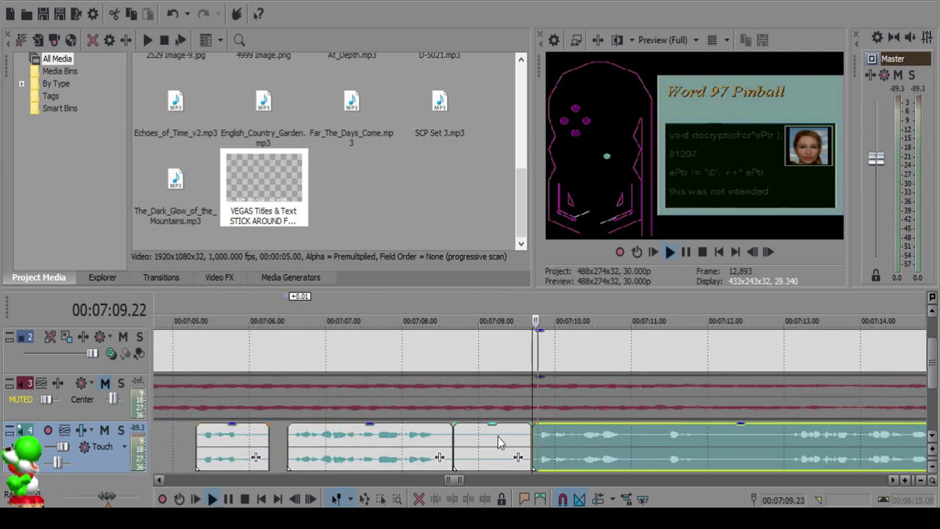
key("space")
left_click(478, 429)
left_click(483, 433)
key("Delete")
Step: Move the following narration clip earlier to start at about 00:07:09.04, playing across the pause to check it
left_click_drag(579, 443, 530, 443)
left_click(439, 451)
key("space")
scroll(442, 456, "up", 3)
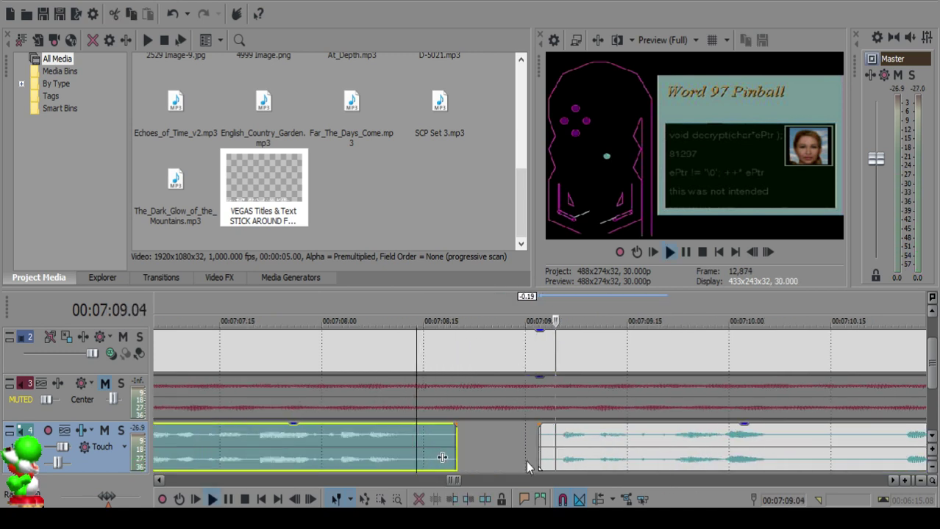
left_click(567, 441)
Step: Split the narration at 00:07:09.12, fade both sides of the cut and play across it
left_click(604, 441)
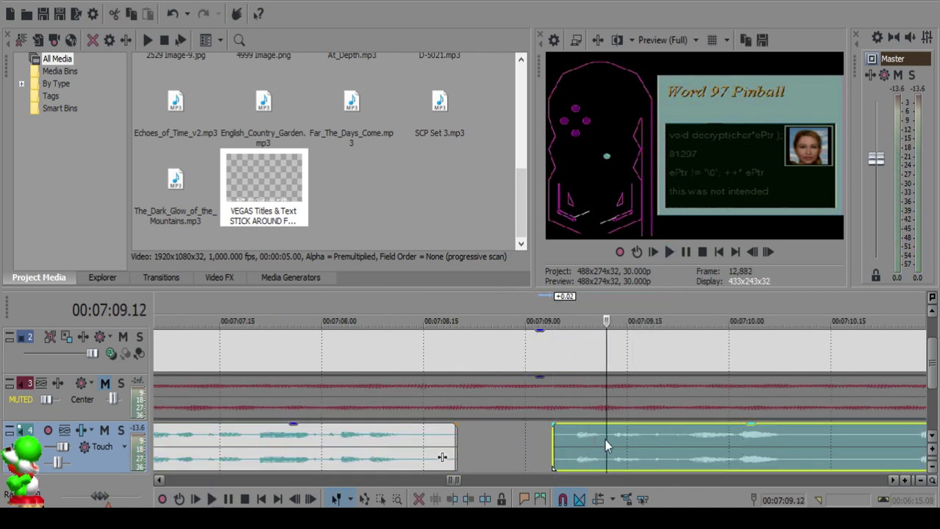
key("s")
left_click(552, 439)
left_click_drag(604, 426, 619, 425)
left_click(534, 445)
key("space")
scroll(533, 446, "down", 1)
scroll(534, 445, "up", 2)
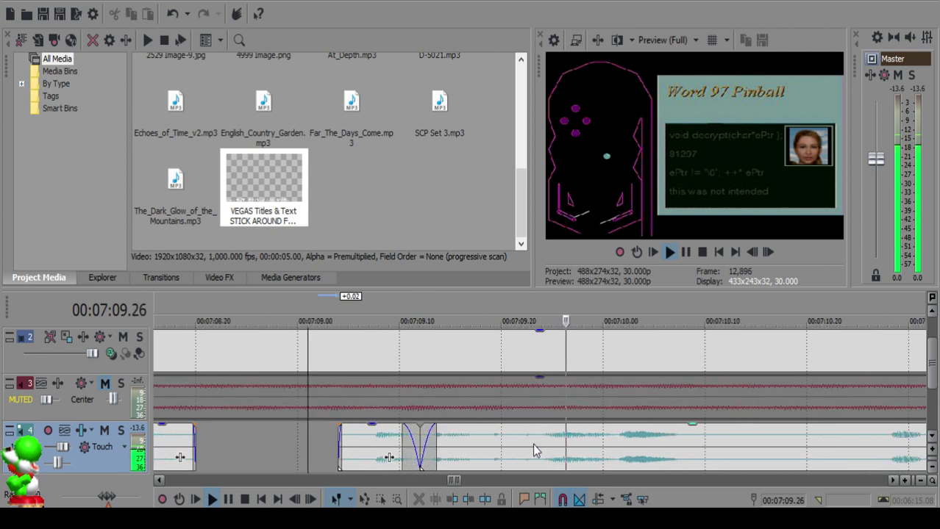
Step: Split the narration at 00:07:09.18, fade both sides of the cut and play through the section
left_click(474, 446)
left_click(483, 446)
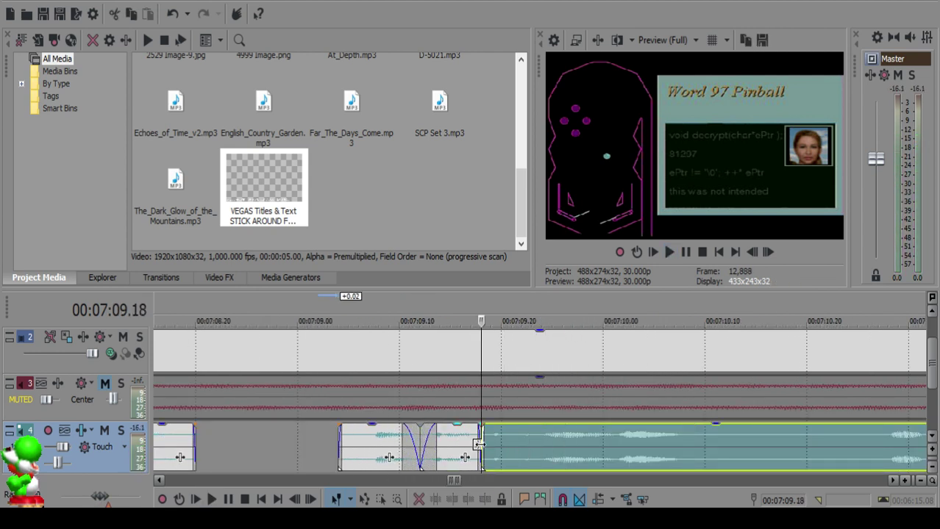
key("s")
left_click(462, 446)
key("space")
key("space")
left_click_drag(482, 425, 495, 426)
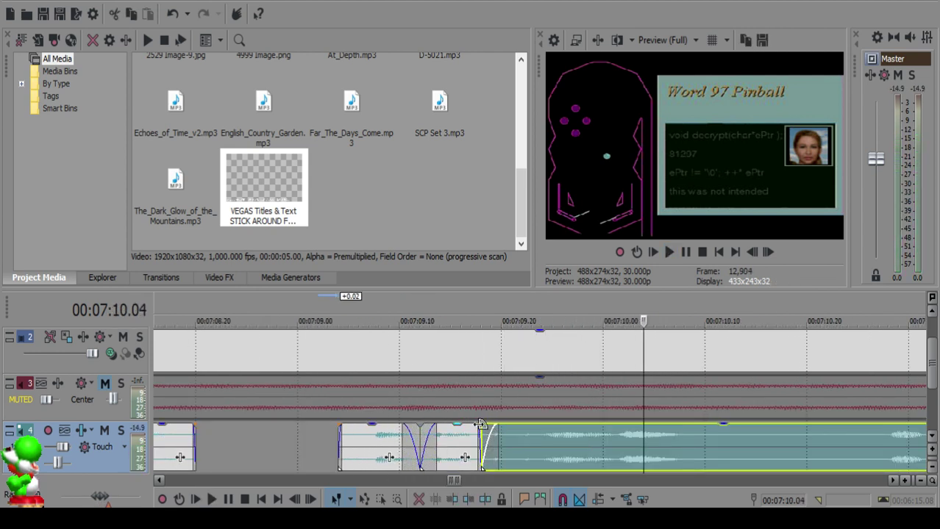
left_click(359, 446)
key("space")
Step: Split the narration on both sides of the silence ending at 00:07:10.23 and delete the silent piece
scroll(574, 450, "down", 3)
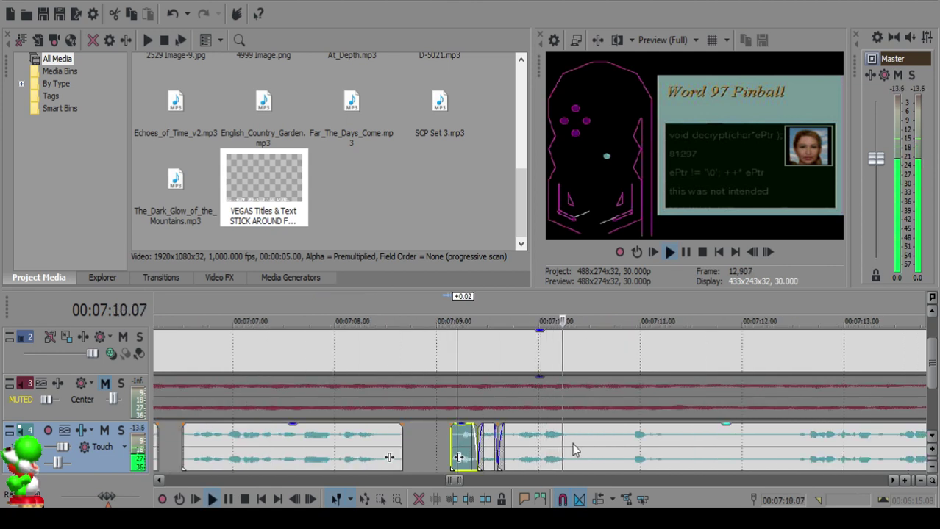
key("space")
left_click(578, 446)
key("s")
key("space")
key("space")
key("s")
left_click(594, 440)
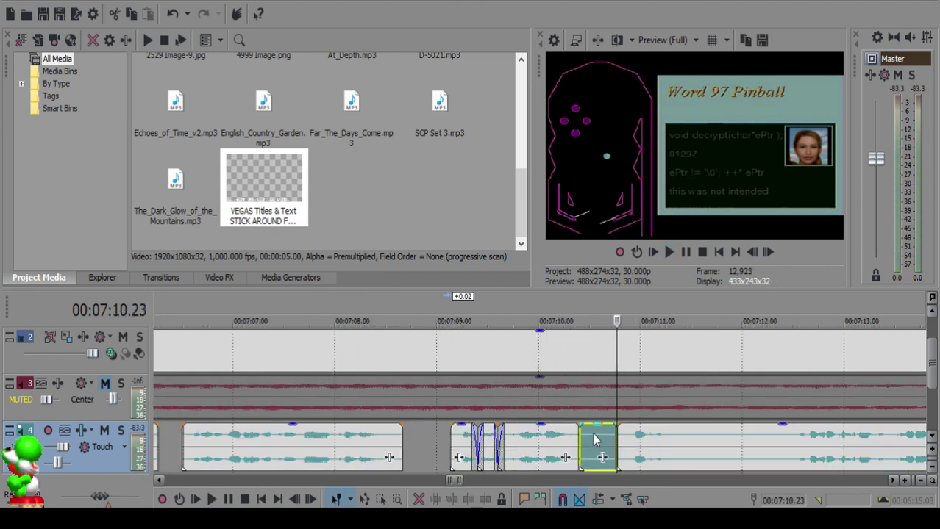
key("Delete")
Step: Move the following narration clip nine frames earlier and play across the join
left_click_drag(647, 443, 616, 442)
left_click(525, 439)
key("space")
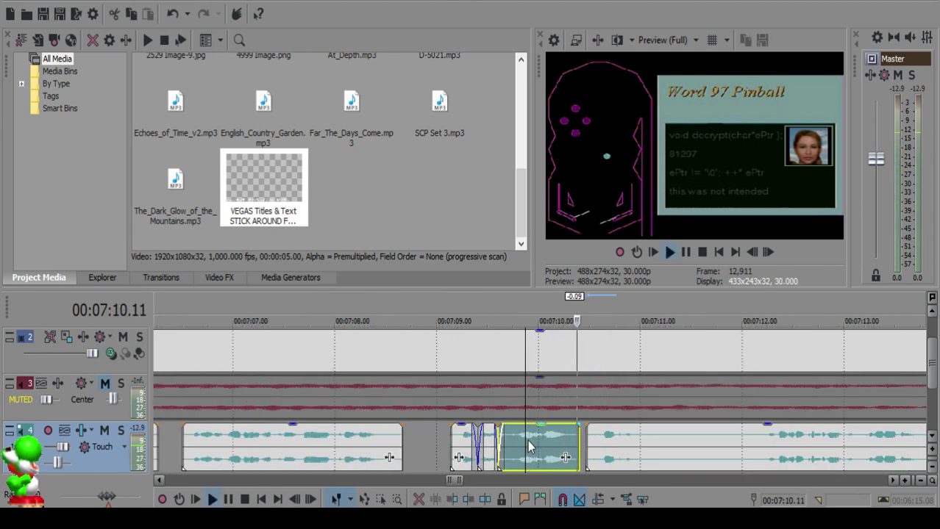
scroll(529, 440, "up", 2)
Step: Split the narration at 00:07:11.05 and just before the next phrase, and delete the silent piece between the cuts
left_click(620, 442)
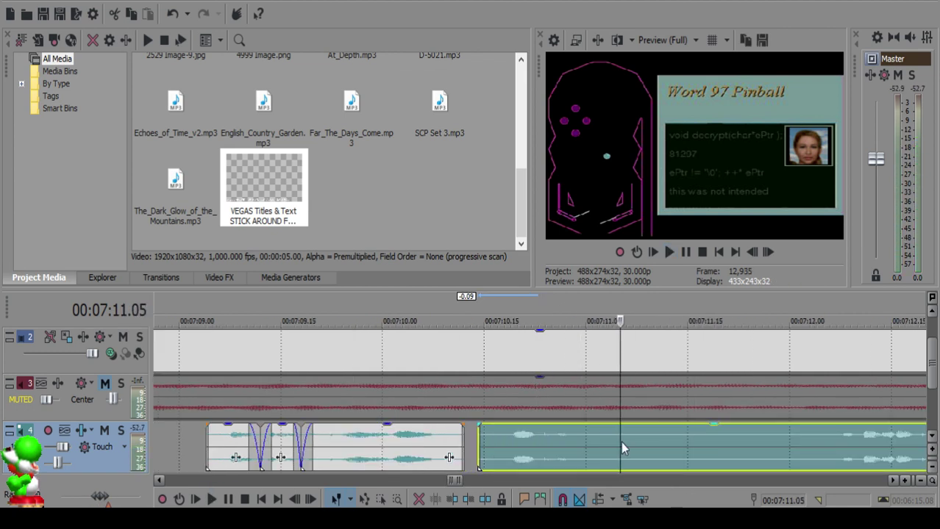
key("s")
scroll(639, 443, "down", 2)
left_click(650, 445)
scroll(650, 446, "down", 2)
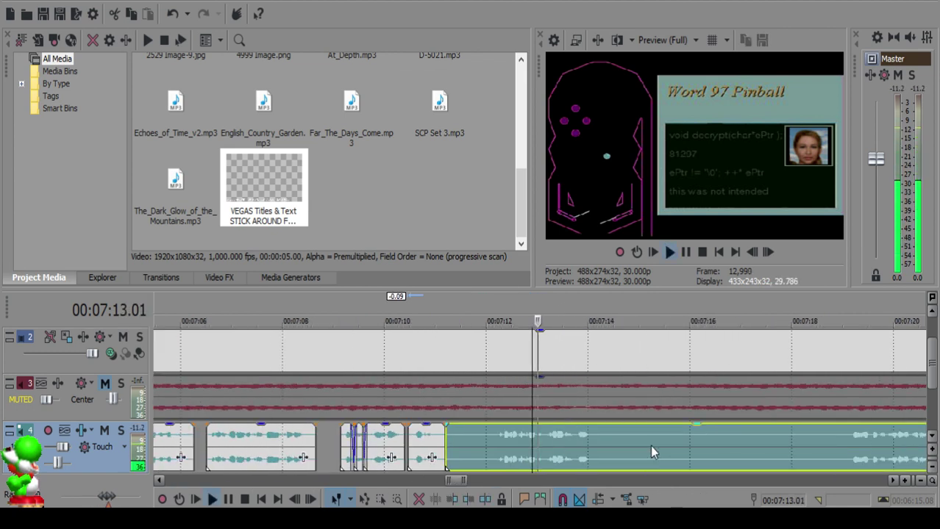
scroll(650, 445, "down", 2)
left_click(724, 442)
left_click(464, 437)
key("s")
left_click(451, 436)
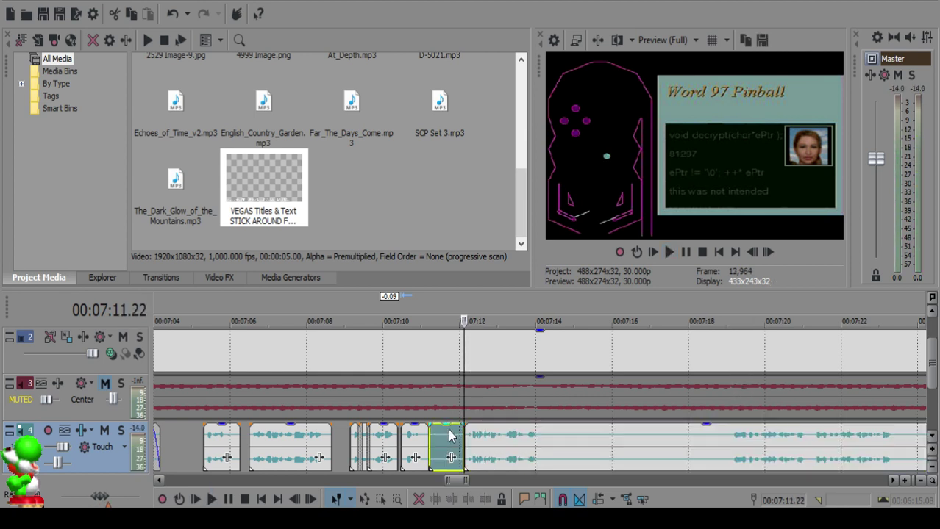
left_click(453, 432)
key("Delete")
Step: Move the following narration clip to start at about 00:07:11.23, playing across the pause to check the timing
left_click_drag(492, 434, 483, 438)
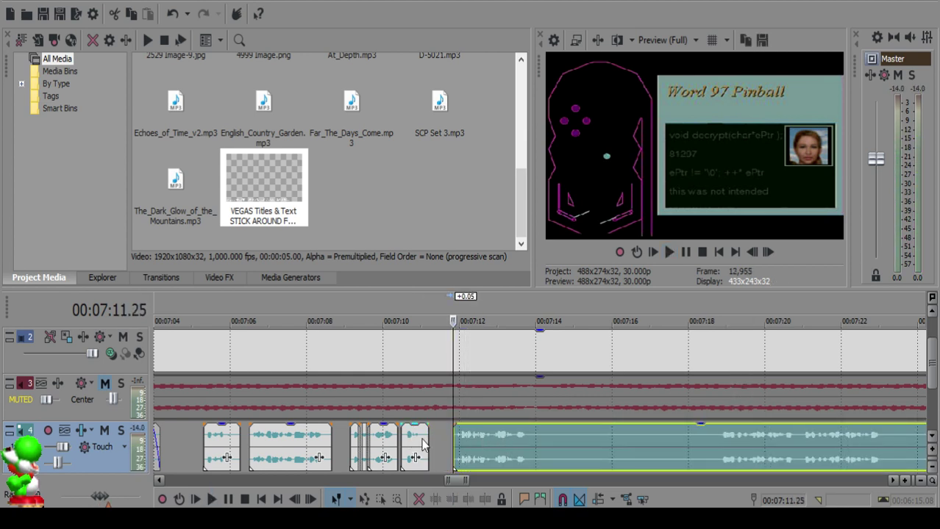
left_click(409, 438)
key("space")
scroll(484, 438, "up", 2)
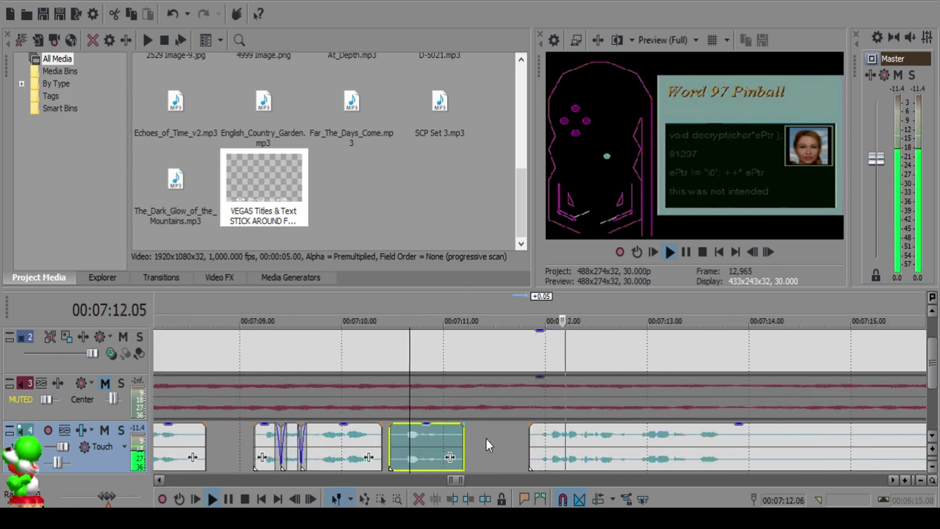
key("space")
left_click_drag(547, 435, 540, 435)
left_click(409, 435)
key("space")
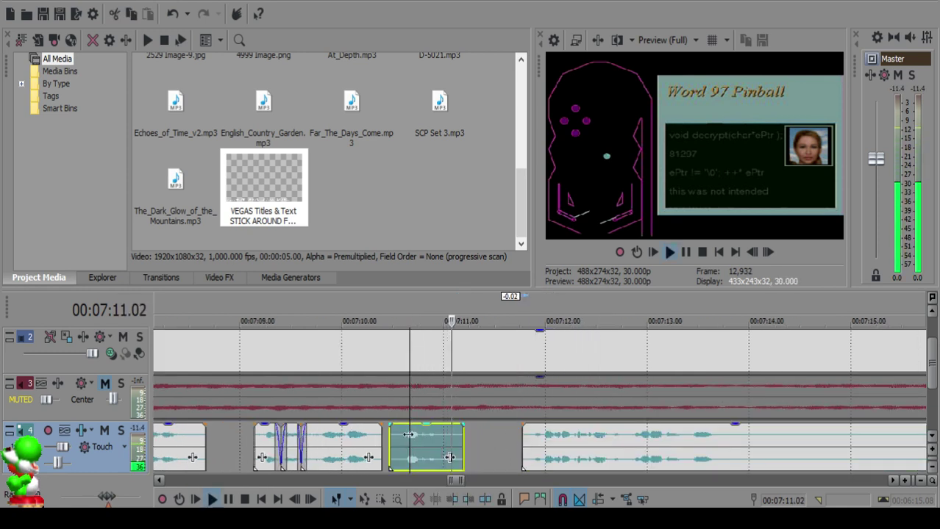
Step: Split the narration at 00:07:13.22, after the phrase ends
scroll(550, 442, "up", 1)
left_click(553, 437)
left_click(556, 436)
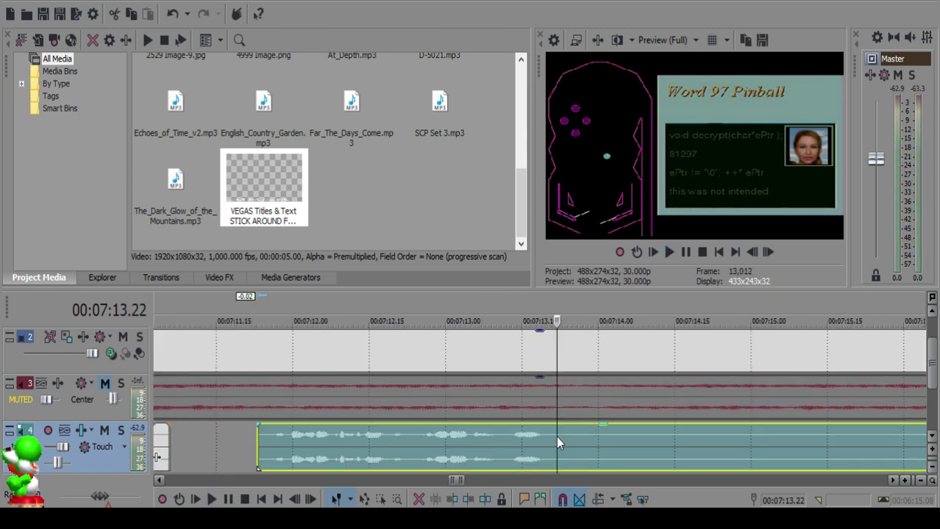
key("s")
Step: Audition the narration after the cut, split it at 00:07:25.22 and delete the unwanted take before that point
scroll(568, 440, "down", 4)
left_click(775, 453)
scroll(772, 452, "up", 2)
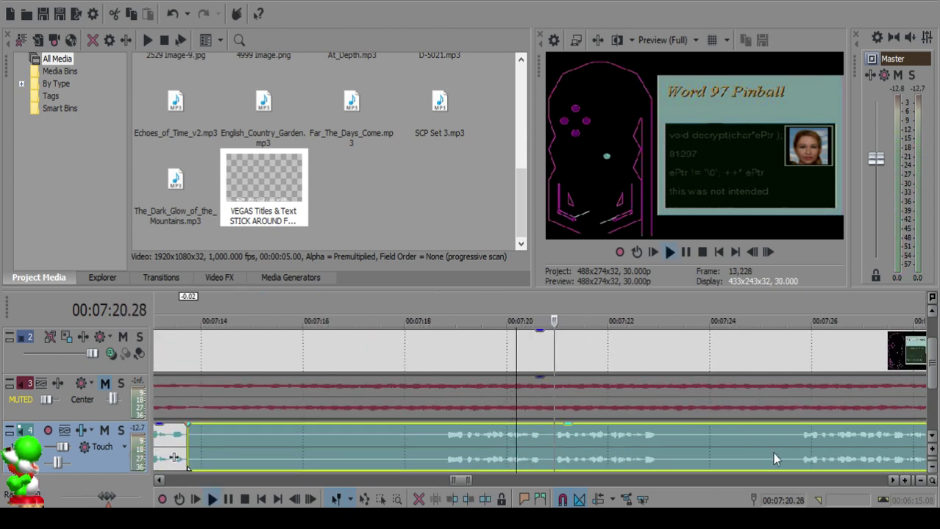
left_click(796, 441)
scroll(772, 442, "down", 2)
left_click(684, 437)
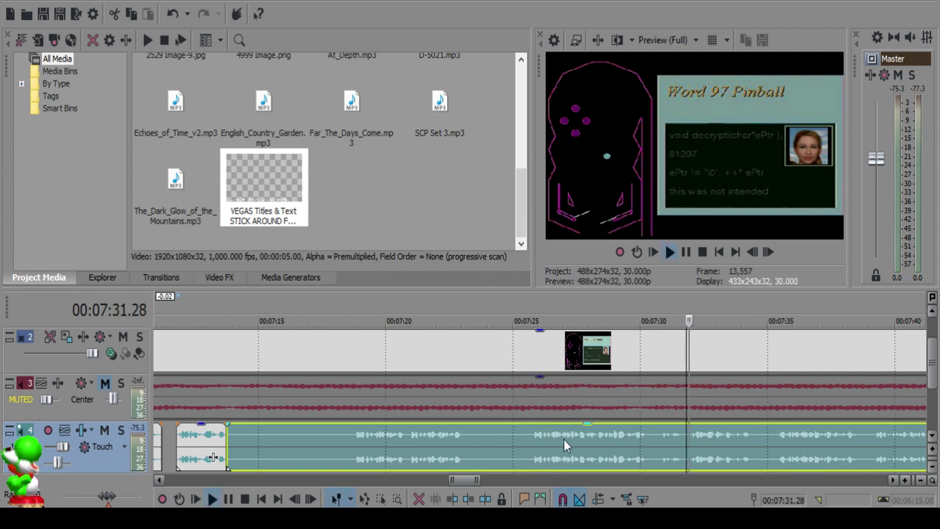
left_click(533, 440)
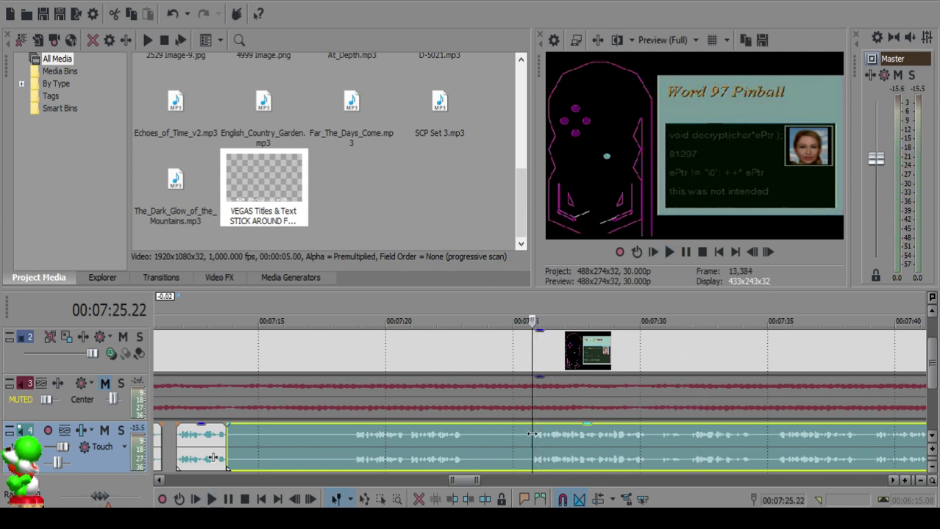
key("s")
scroll(529, 441, "up", 3)
key("Delete")
Step: Adjust the start of the narration clip after the gap, add a short fade-in and play its opening
mouse_move(565, 443)
left_mouse_down()
mouse_move(592, 429)
mouse_move(572, 441)
left_mouse_up()
left_click(547, 434)
key("space")
key("space")
left_click(537, 438)
key("space")
key("space")
left_click(537, 435)
key("space")
Step: Move the remaining narration clip earlier to start at 00:07:14.02 and play across the join
scroll(515, 437, "down", 3)
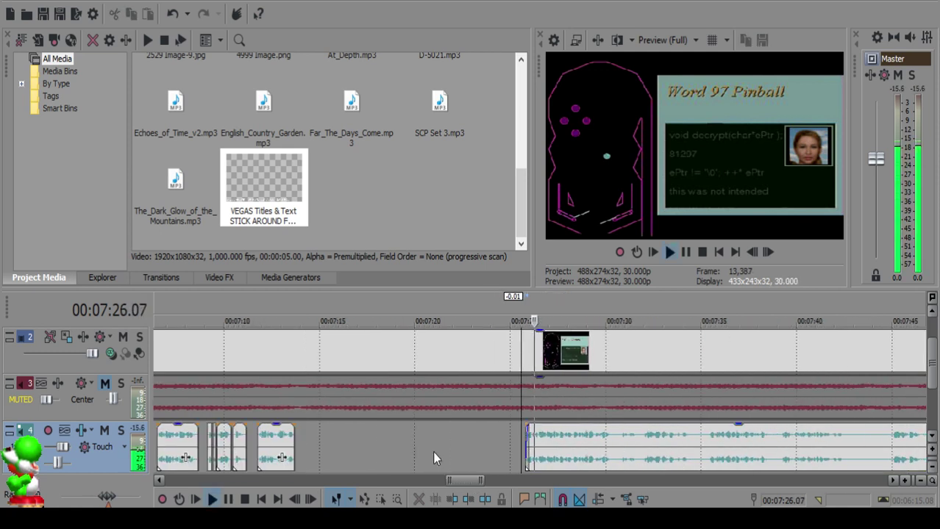
left_click(301, 434)
left_click_drag(634, 441, 414, 441)
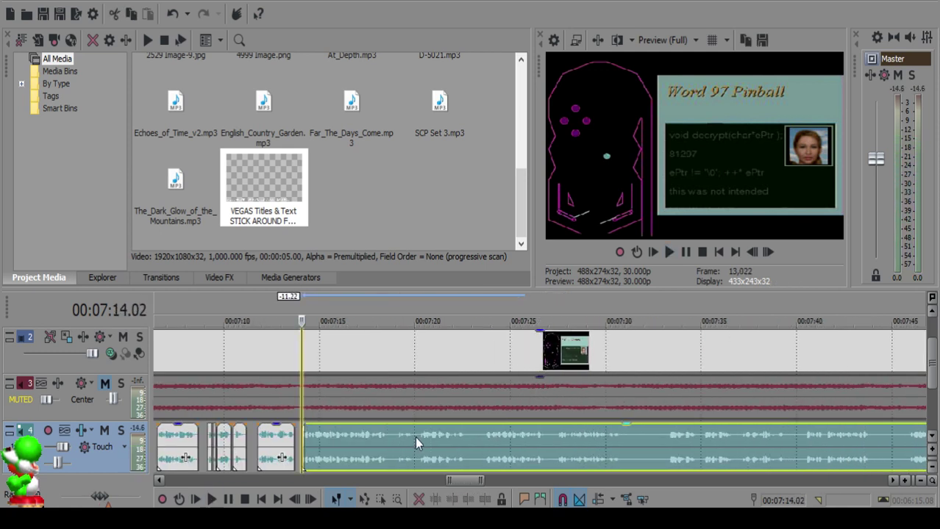
left_click(289, 441)
key("space")
scroll(354, 451, "down", 10)
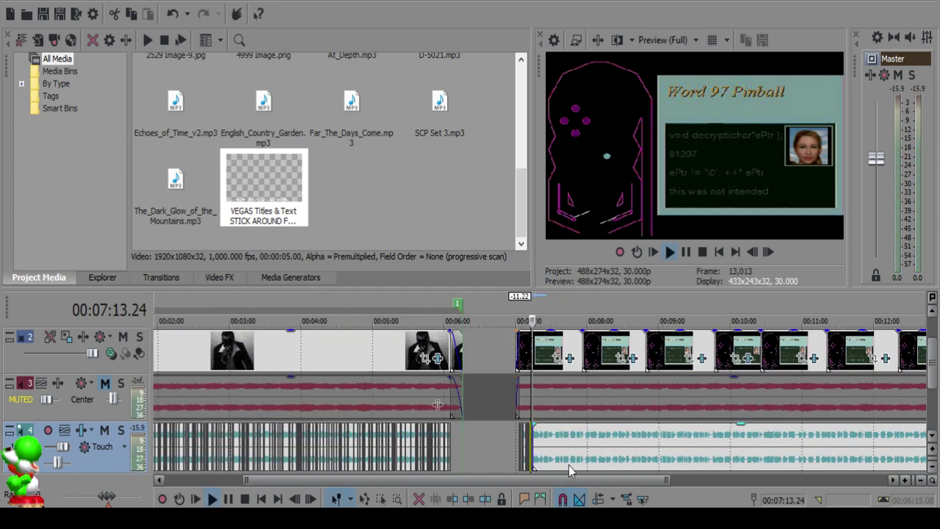
Step: Set the narration clip after the gap to start five frames later, at 00:07:14.07, and play across the join
scroll(565, 438, "up", 10)
left_click(507, 440)
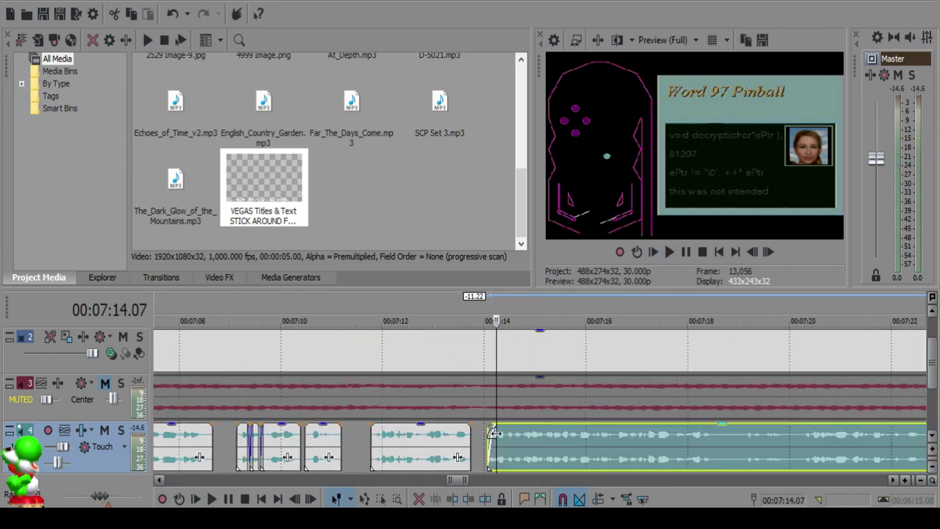
left_click(402, 438)
key("space")
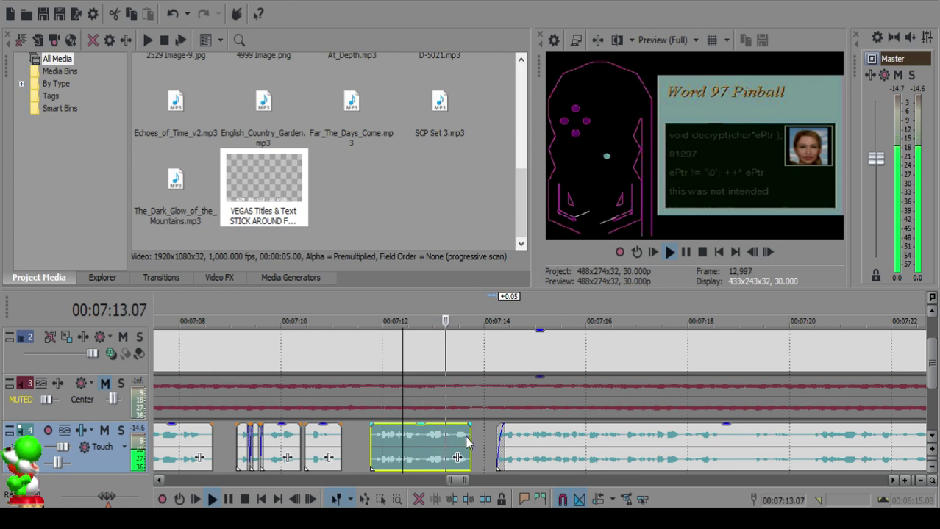
Step: Play on through the next phrase and split the narration in the pause shortly before 00:07:19
scroll(503, 440, "down", 6)
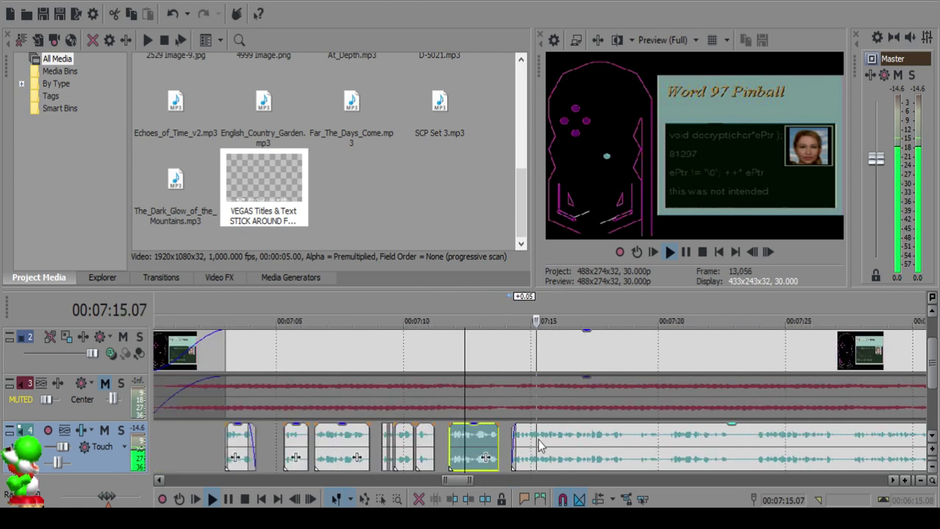
scroll(538, 439, "down", 2)
scroll(538, 439, "up", 6)
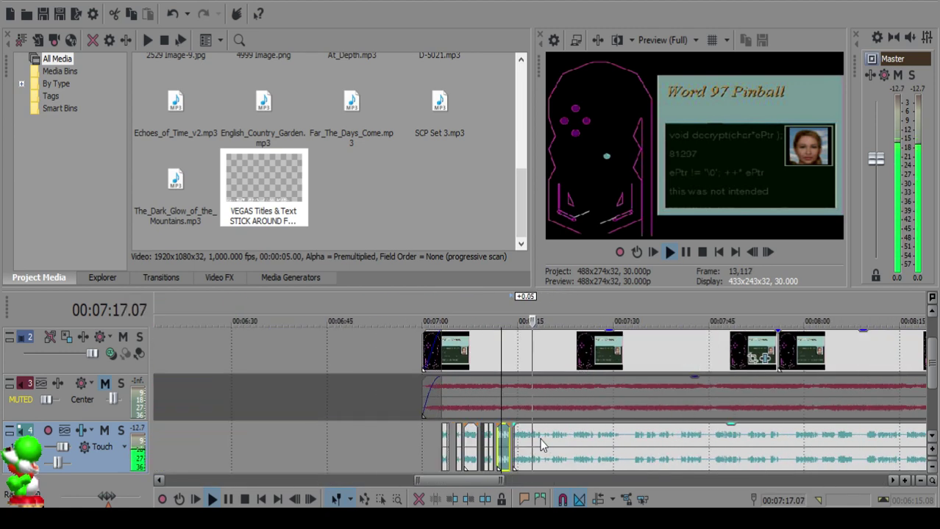
scroll(545, 440, "up", 4)
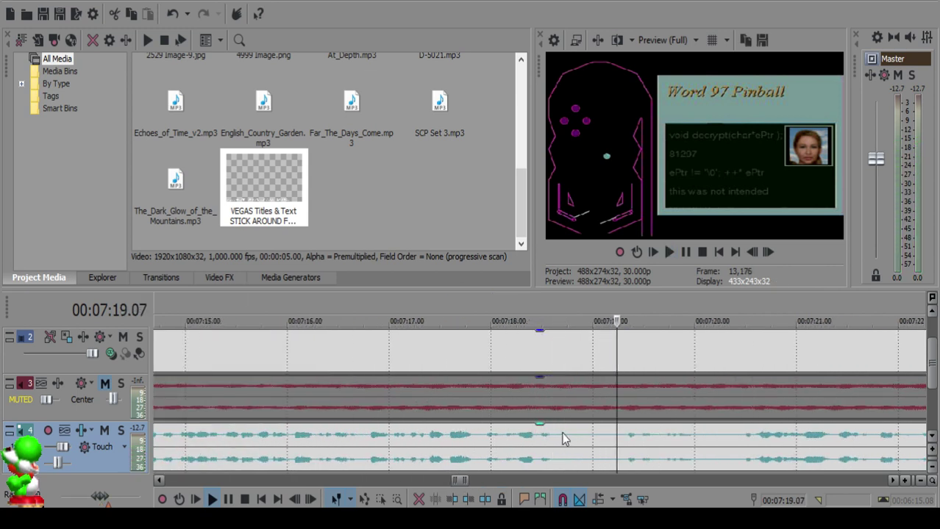
left_click(562, 438)
left_click(568, 434)
key("s")
Step: Audition the following take, split the narration shortly after 00:07:20, delete the unwanted piece and move the remainder 1.18 earlier to close the gap
left_click(670, 447)
scroll(670, 446, "down", 1)
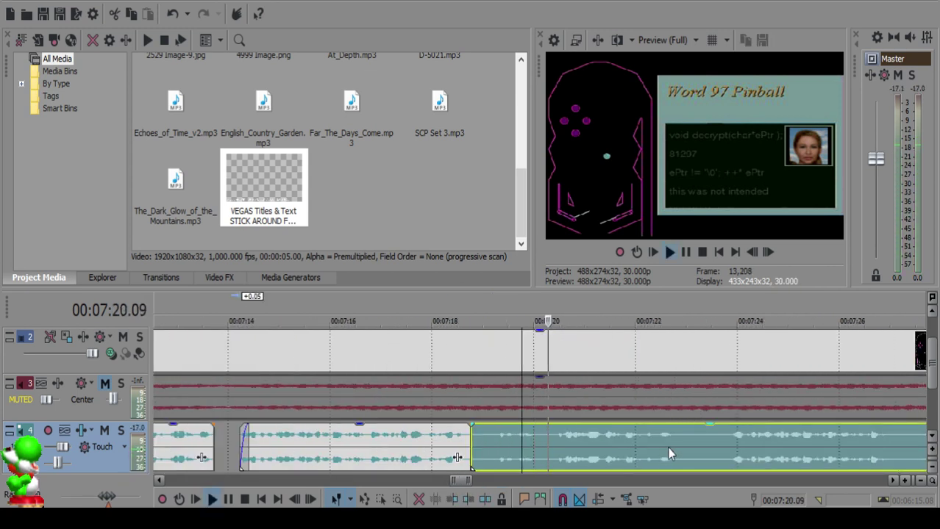
left_click(488, 436)
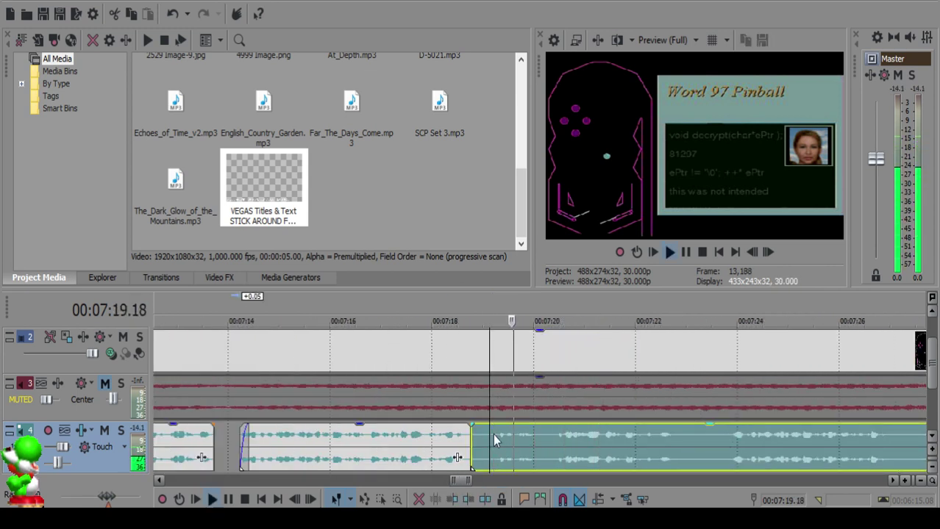
left_click(730, 454)
left_click(553, 442)
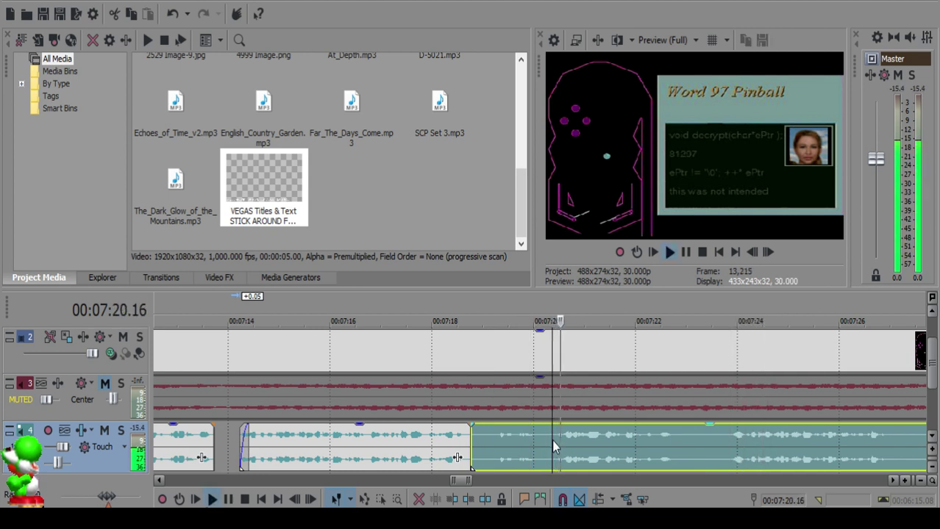
key("space")
key("s")
left_click(523, 444)
key("Delete")
left_click_drag(581, 449, 501, 442)
Step: Play across the closed join and split the narration after the phrase ends, just past 00:07:21
left_click(436, 439)
key("space")
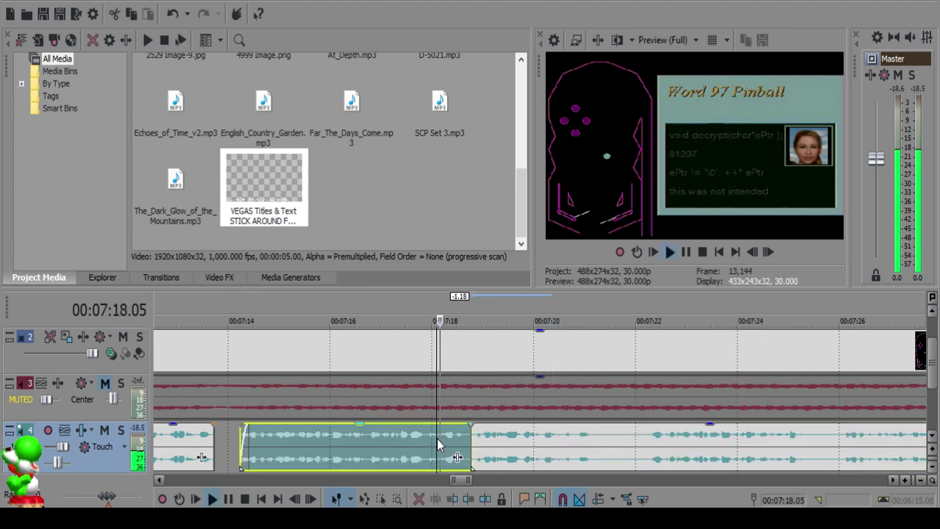
scroll(478, 442, "down", 2)
scroll(515, 444, "up", 5)
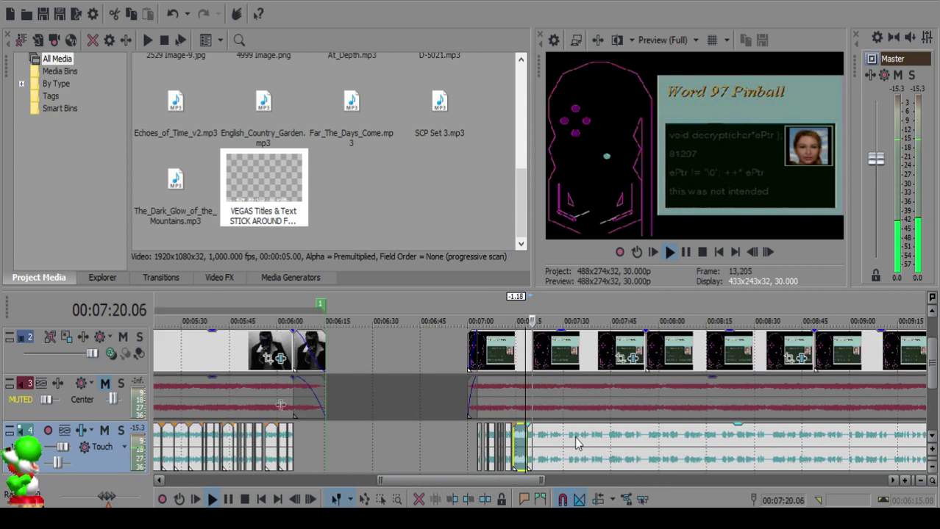
scroll(551, 444, "down", 5)
scroll(553, 450, "up", 5)
left_click(562, 439)
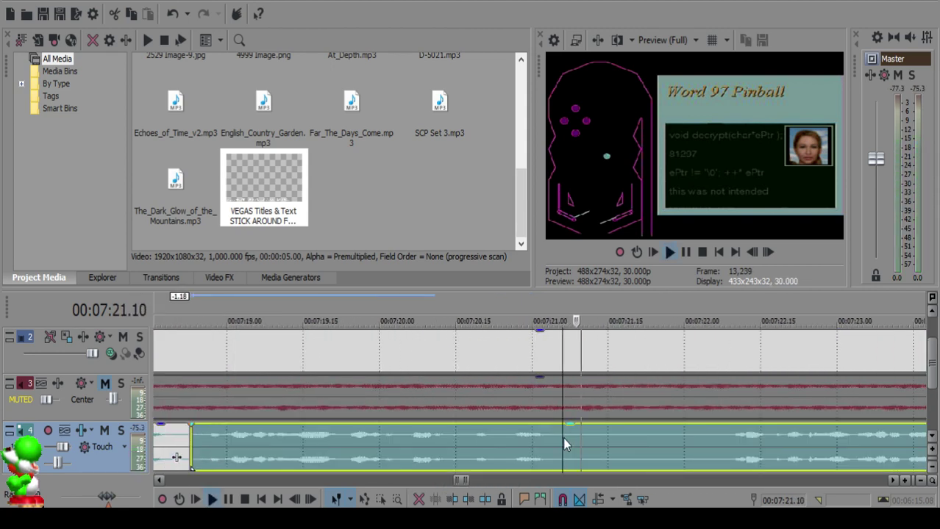
key("s")
Step: Audition the narration after the cut, split it before the good take, delete the unwanted piece and move the remainder to start at 00:07:21.28
scroll(702, 442, "down", 4)
key("space")
left_click(675, 442)
key("space")
key("space")
left_click(531, 434)
key("space")
key("space")
key("s")
left_click(519, 436)
key("Delete")
left_click_drag(562, 443, 550, 443)
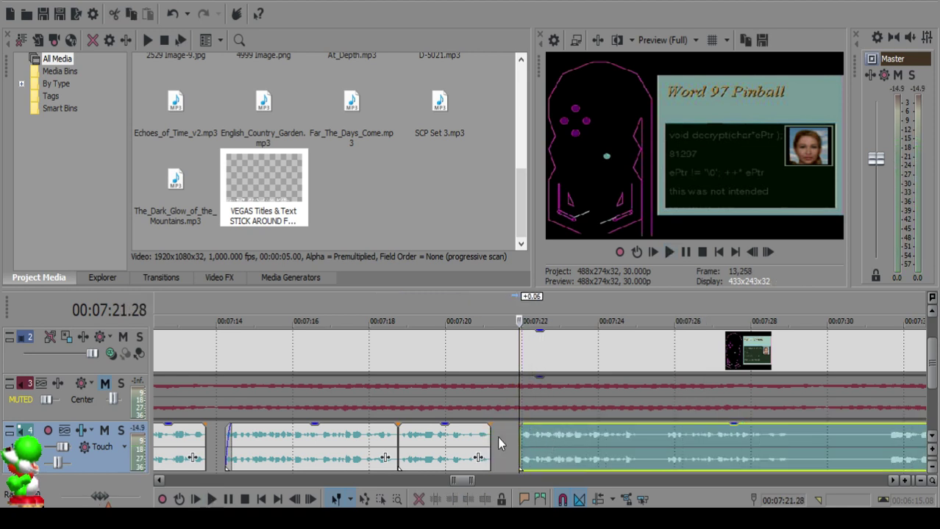
Step: Play across the gap before 00:07:21.28 and split the narration where the phrase ends, just past 00:07:25
left_click(482, 439)
key("space")
scroll(536, 447, "up", 3)
scroll(536, 446, "down", 9)
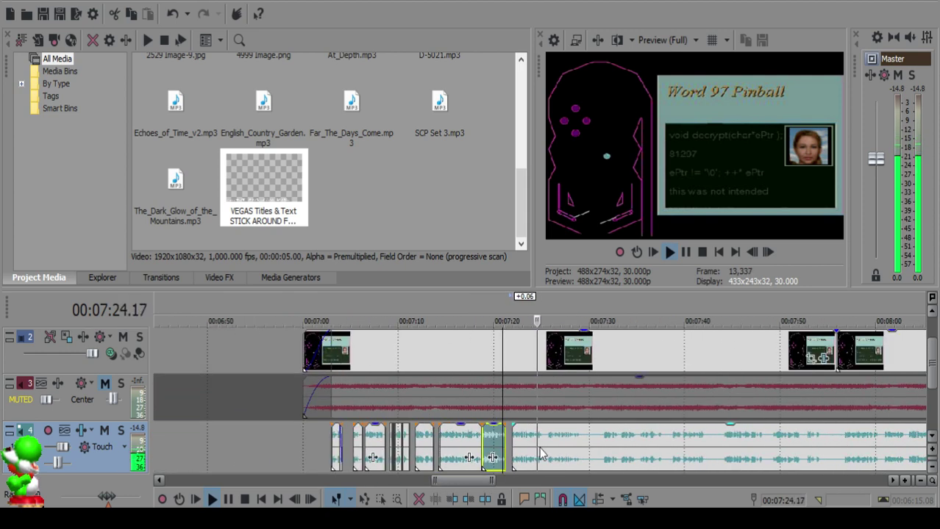
scroll(541, 450, "up", 5)
left_click(551, 447)
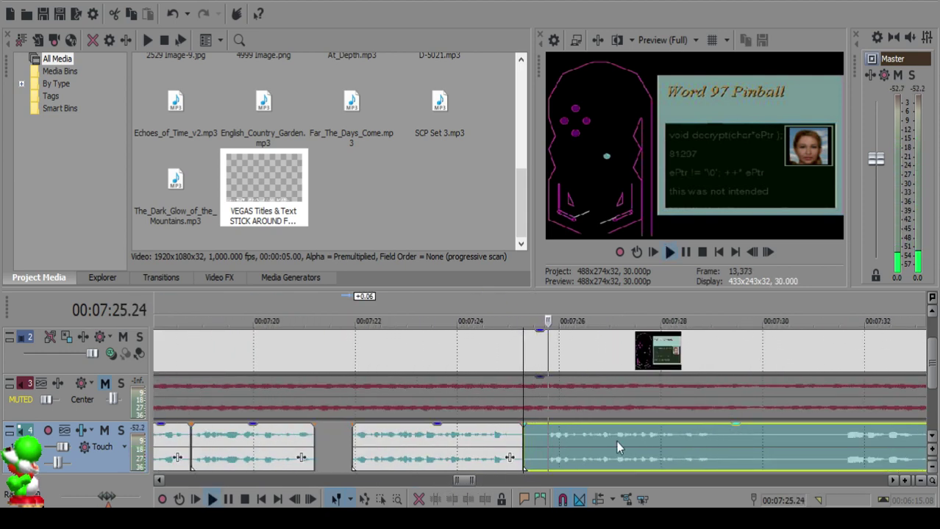
Step: Cut out the short silence after the latest split, move the remaining narration 11 frames earlier and play the join
left_click(543, 439)
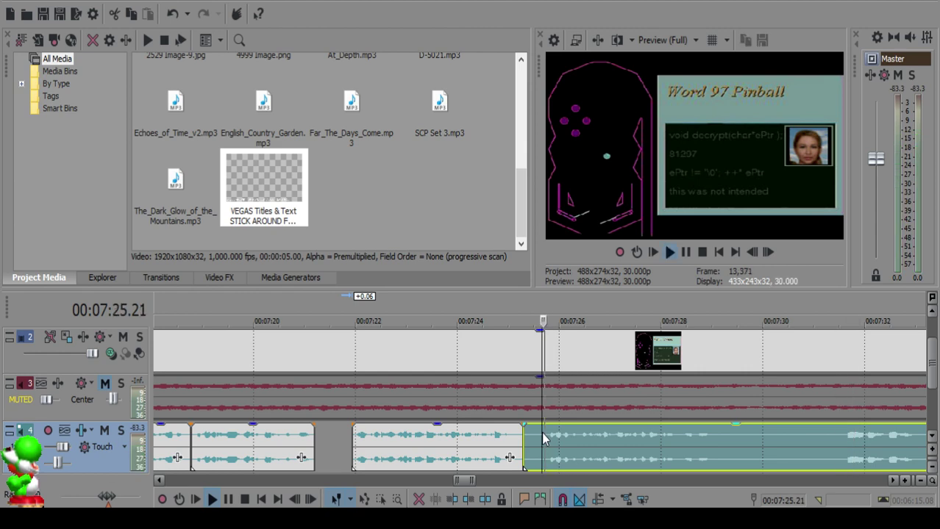
left_click(485, 441)
key("space")
Step: Play the next phrase to its end and split the narration at 00:07:28.22
scroll(515, 445, "down", 6)
scroll(533, 444, "down", 5)
scroll(515, 444, "up", 8)
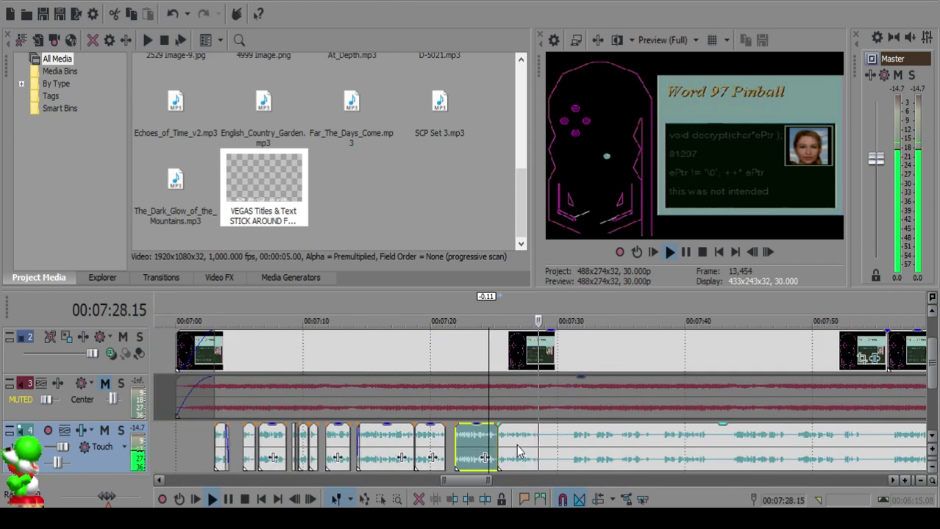
scroll(526, 445, "up", 4)
left_click(551, 440)
key("space")
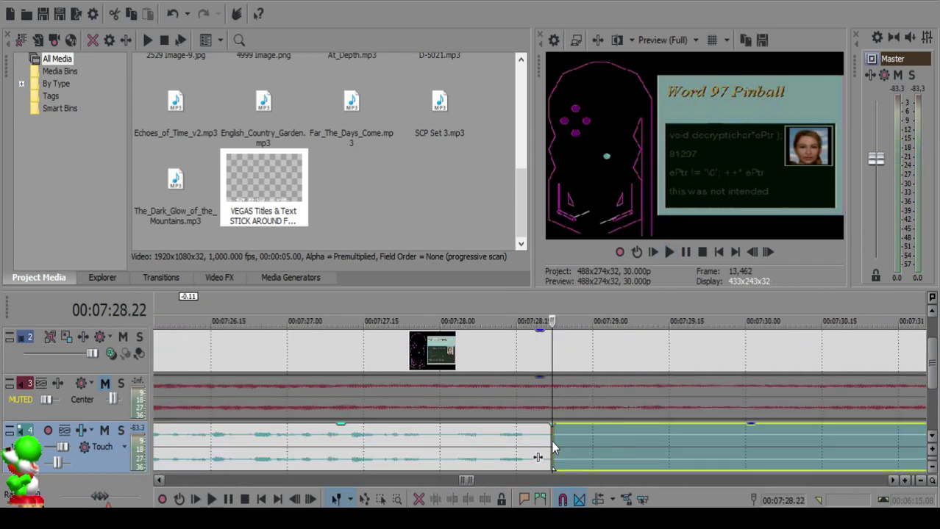
Step: Audition the takes following the silence and split the narration at 00:07:33.02, where the good take begins
scroll(553, 446, "down", 2)
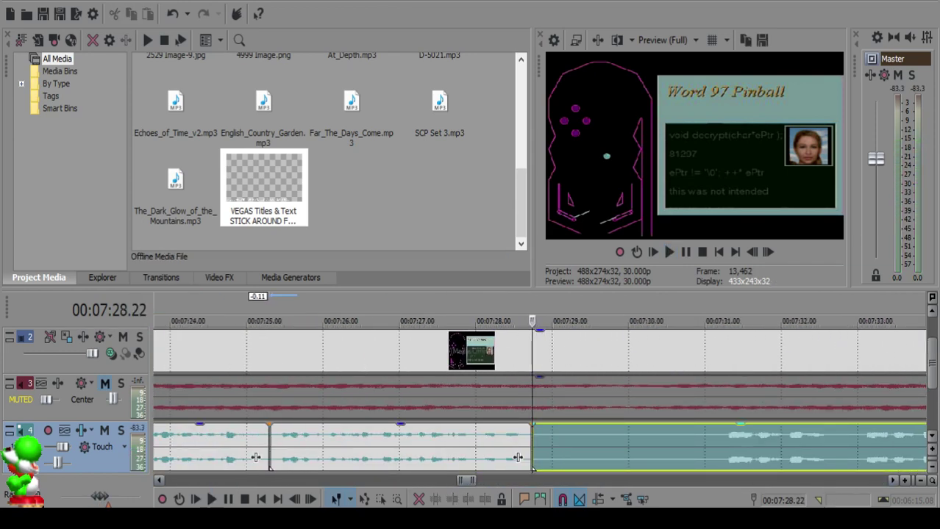
left_click(658, 460)
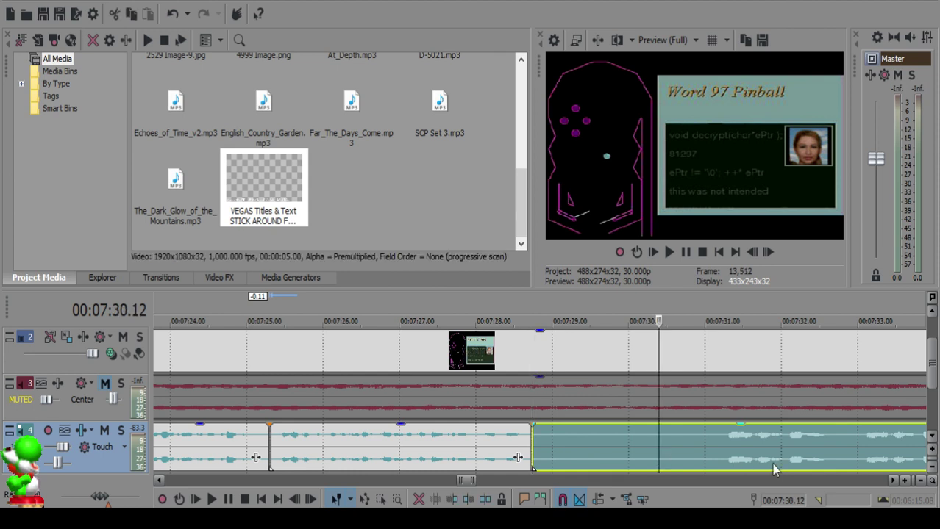
scroll(727, 437, "down", 2)
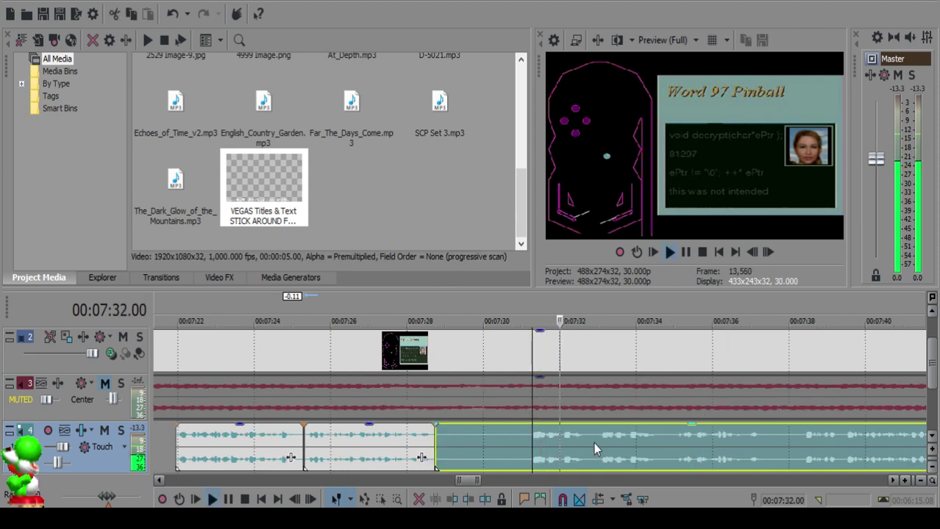
left_click(667, 439)
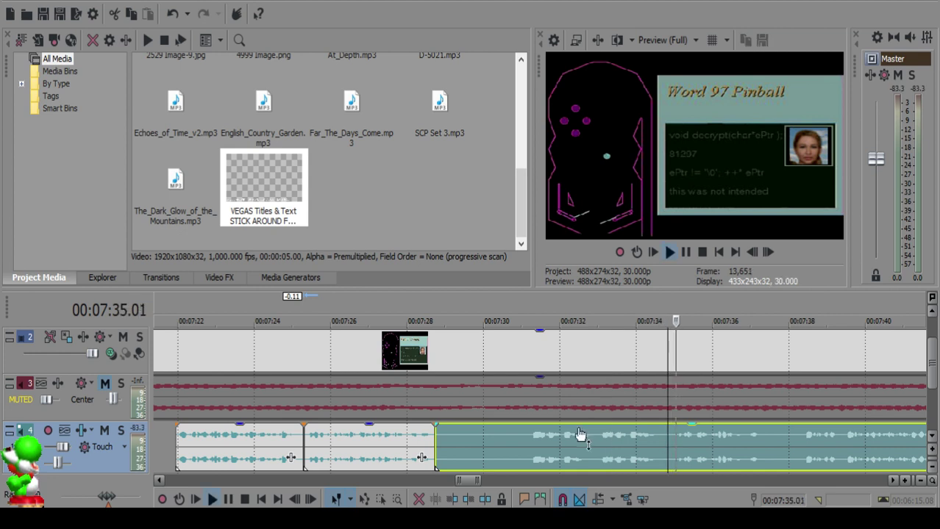
left_click(598, 441)
key("space")
key("s")
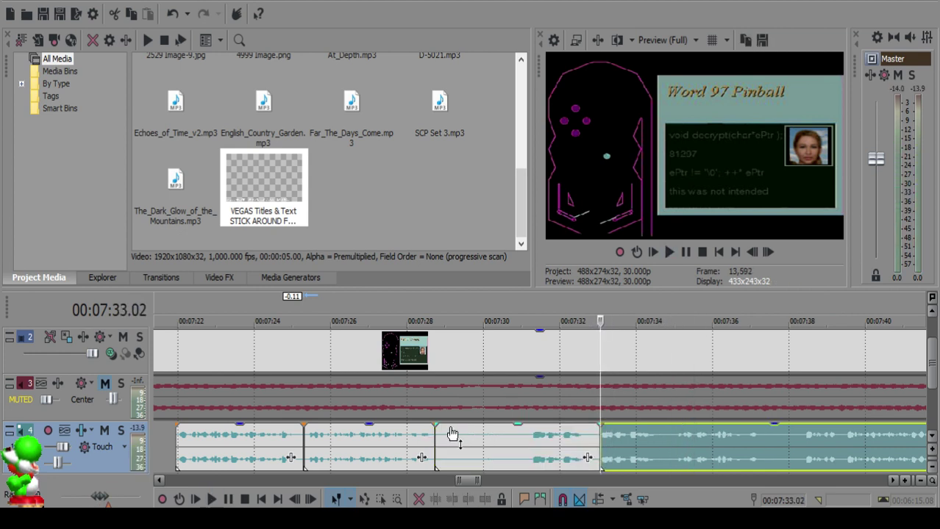
Step: Delete the piece between 00:07:28.22 and 00:07:33.02 and move the remaining narration 4.02 earlier to start at 00:07:29.00
left_click(445, 436)
key("Delete")
left_click_drag(622, 456, 479, 444)
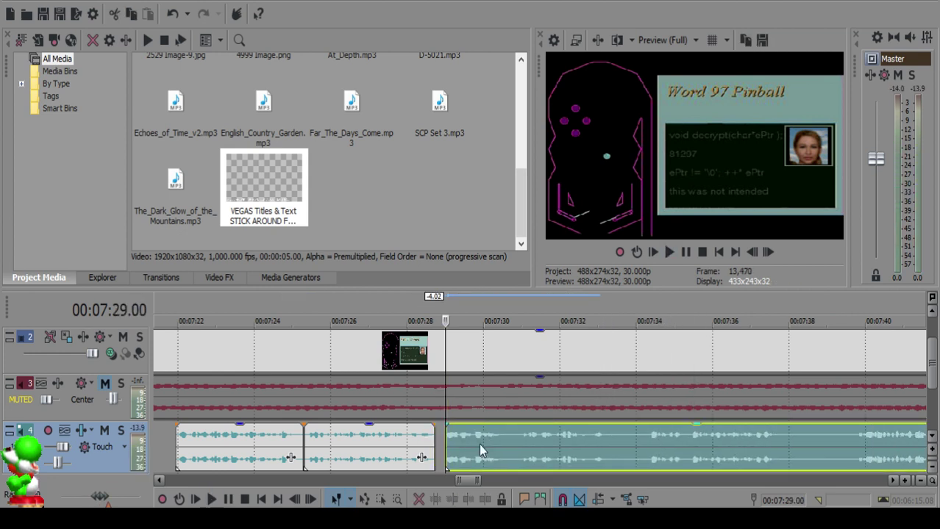
Step: Play across the gap before 00:07:29.00 and split the narration after the next phrase, at 00:07:30.15
left_click(406, 439)
key("space")
scroll(502, 441, "up", 6)
key("space")
left_click(485, 438)
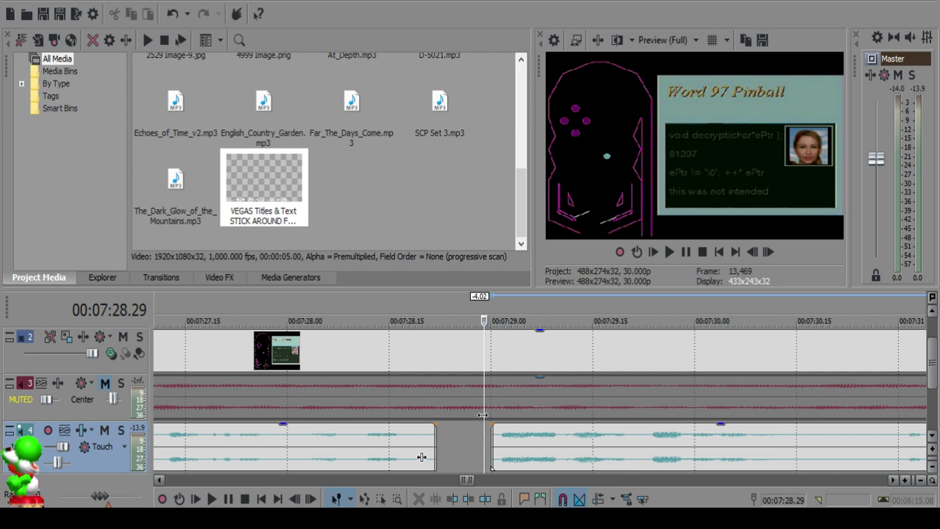
left_click(373, 444)
key("space")
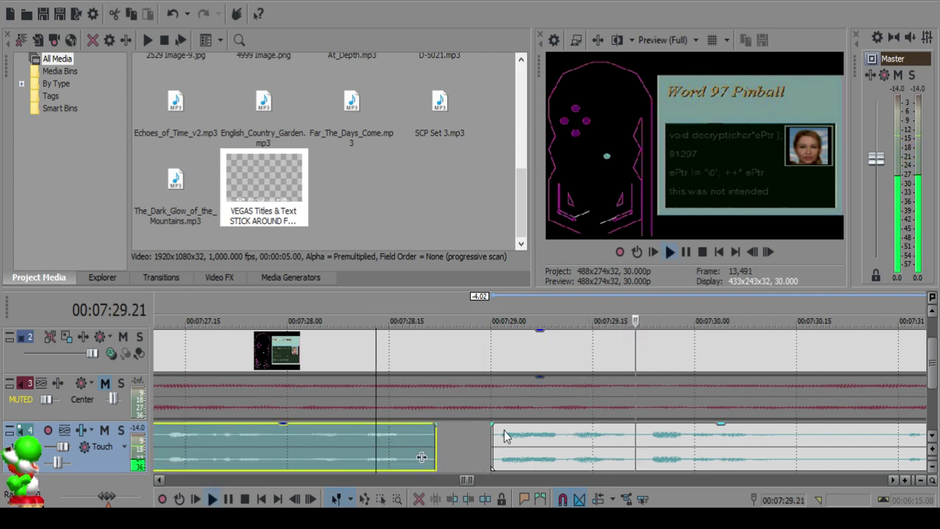
left_click(563, 438)
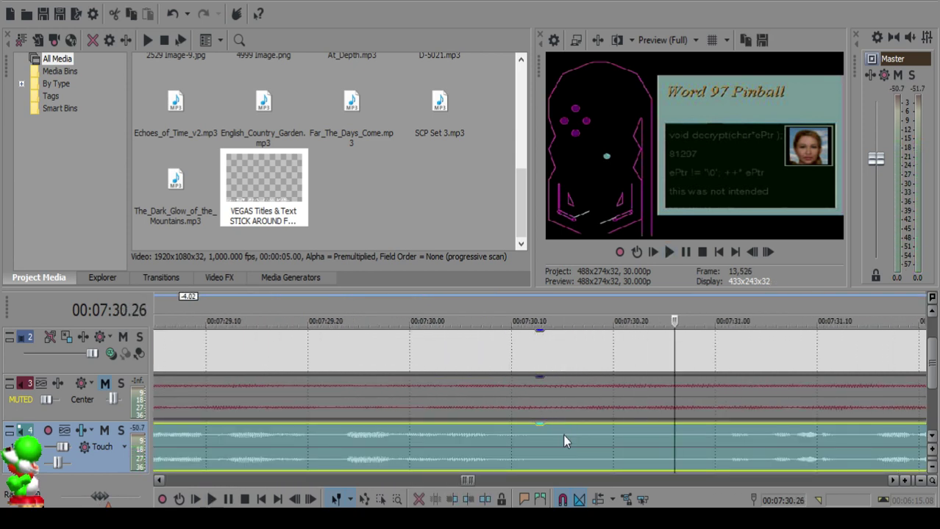
key("s")
Step: Split the narration just before 00:07:31, delete the short piece after 00:07:30.15 and move the remainder earlier
scroll(735, 437, "down", 3)
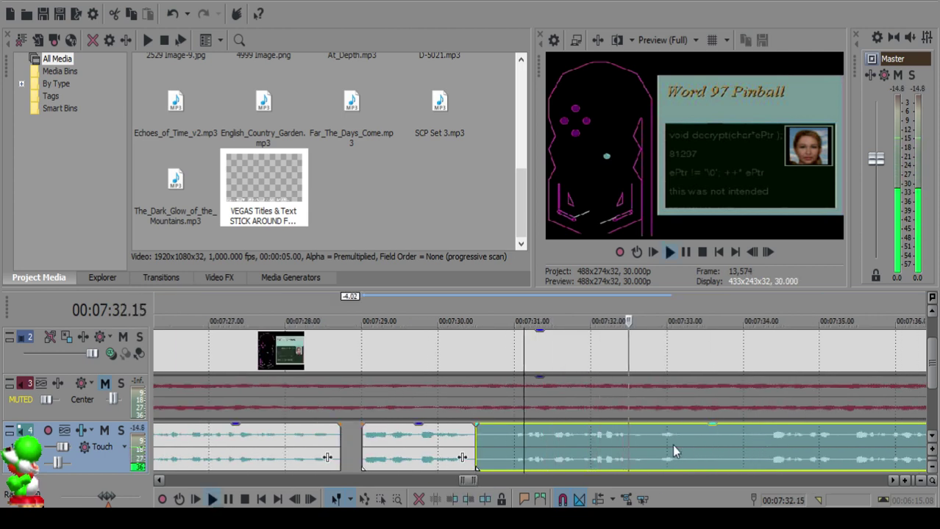
left_click(511, 440)
key("space")
key("s")
left_click(478, 432)
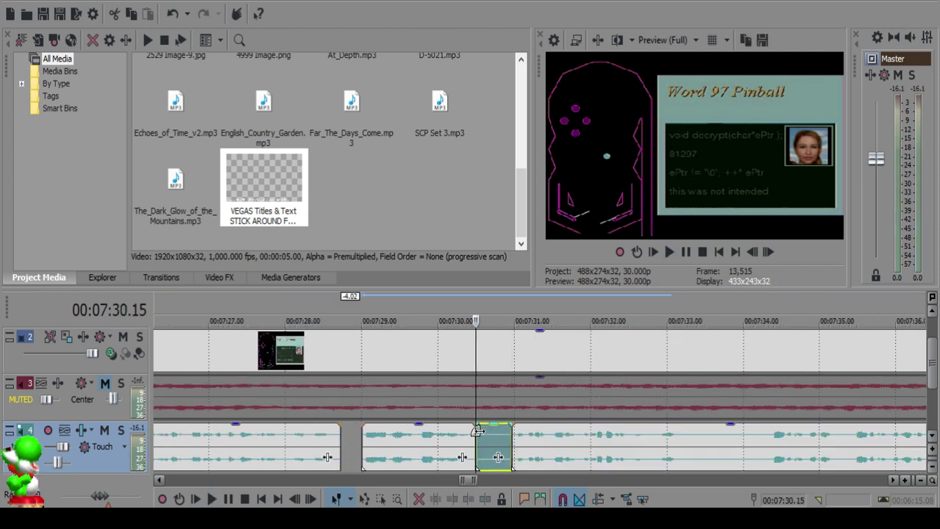
key("Delete")
left_click_drag(519, 442, 492, 426)
Step: Adjust the remaining narration clip to start at 00:07:30.19 with a short fade-in and play across the join
key("space")
left_click(440, 440)
left_click(486, 434)
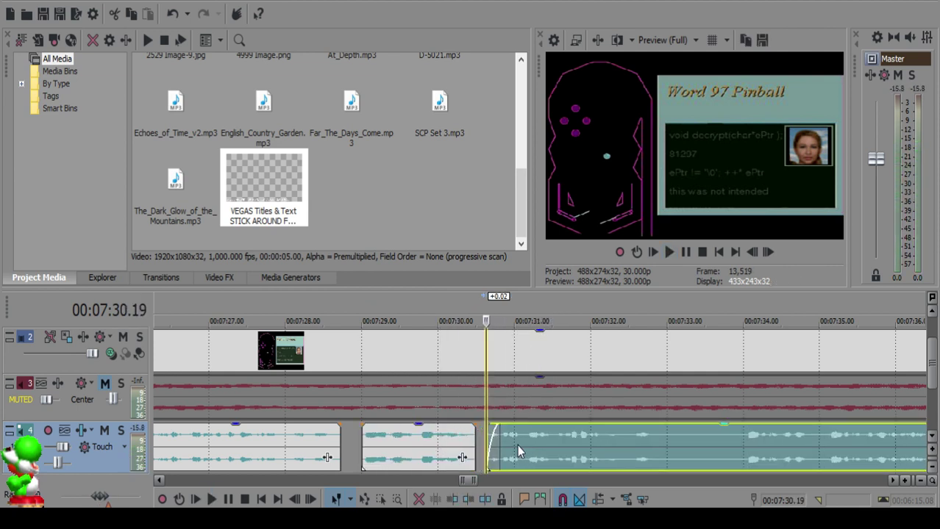
left_click(439, 441)
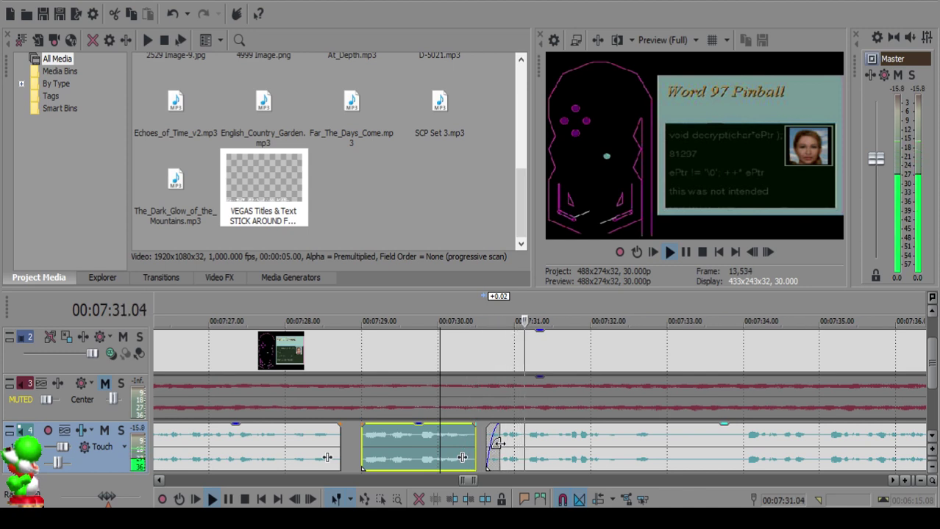
left_click(486, 434)
Step: Play to the end of the phrase, split the narration at 00:07:32.24 and 00:07:33.00, and delete the piece between the splits
scroll(596, 456, "down", 2)
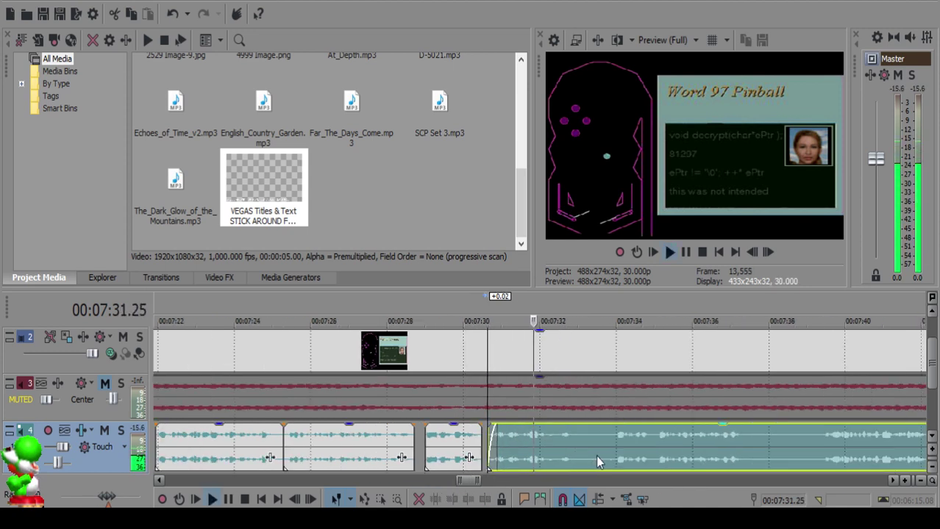
scroll(587, 452, "up", 4)
key("Return")
key("space")
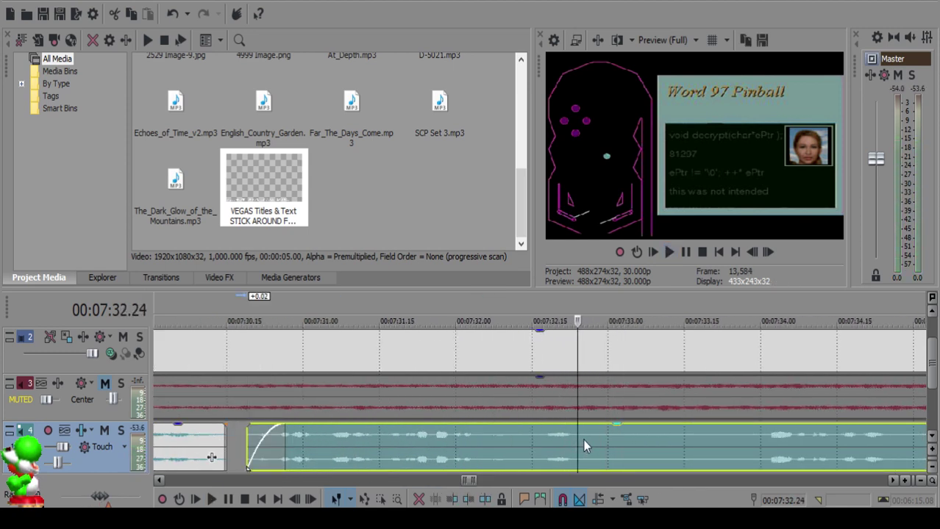
key("space")
key("s")
left_click(608, 441)
key("s")
left_click(591, 439)
key("Delete")
Step: Play the end of the clip before the new gap and give it a short fade-out
left_click(516, 438)
key("space")
left_click_drag(581, 423, 567, 424)
Step: Audition several points of the narration after the gap to locate the good take
left_click(718, 439)
key("space")
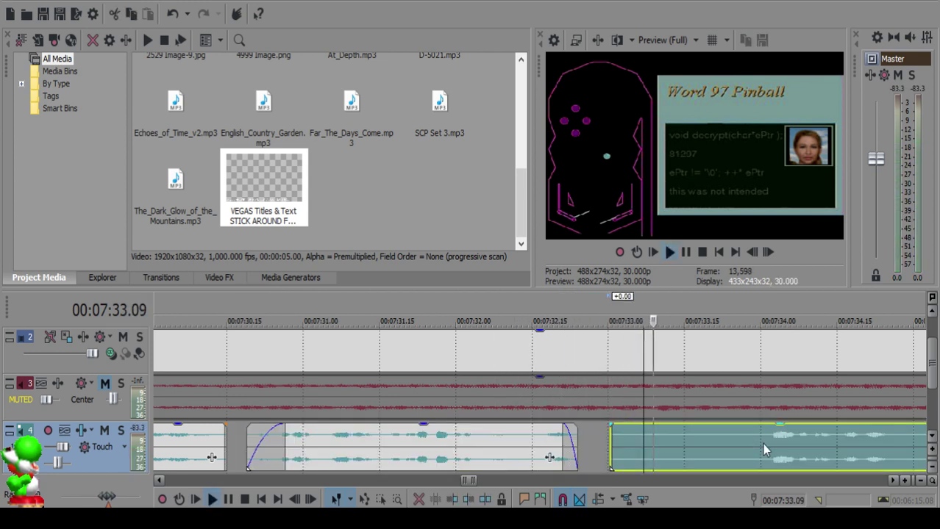
scroll(762, 443, "down", 4)
key("space")
left_click(634, 441)
key("space")
key("space")
left_click(736, 441)
key("space")
key("space")
Step: Split the narration where the good take begins, delete the unwanted piece before it and move the remainder 1.20 earlier
left_click(569, 439)
key("space")
key("space")
key("s")
left_click(506, 439)
key("Delete")
left_click_drag(598, 446, 543, 446)
Step: Play the narration across the gap near 00:07:33 and split it at 00:07:35.20, where the phrase ends
left_click(464, 439)
key("space")
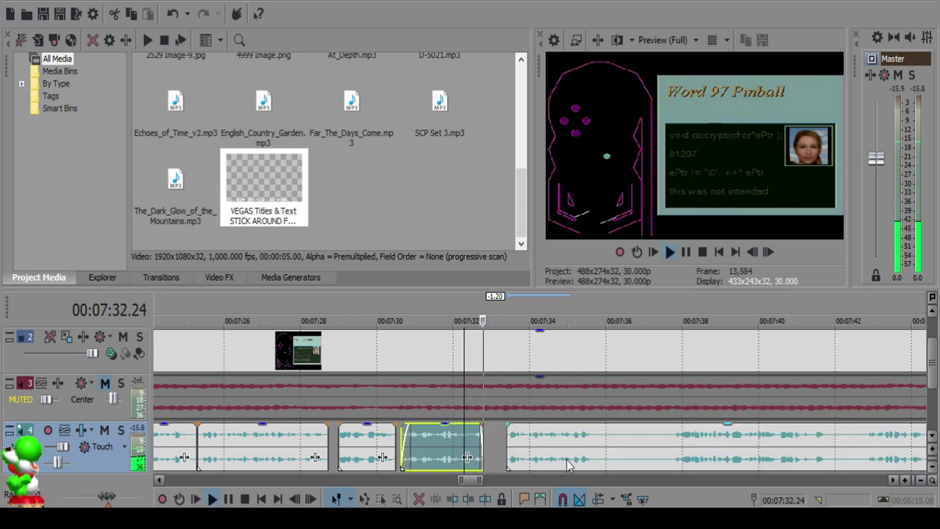
scroll(586, 451, "down", 5)
scroll(574, 448, "up", 8)
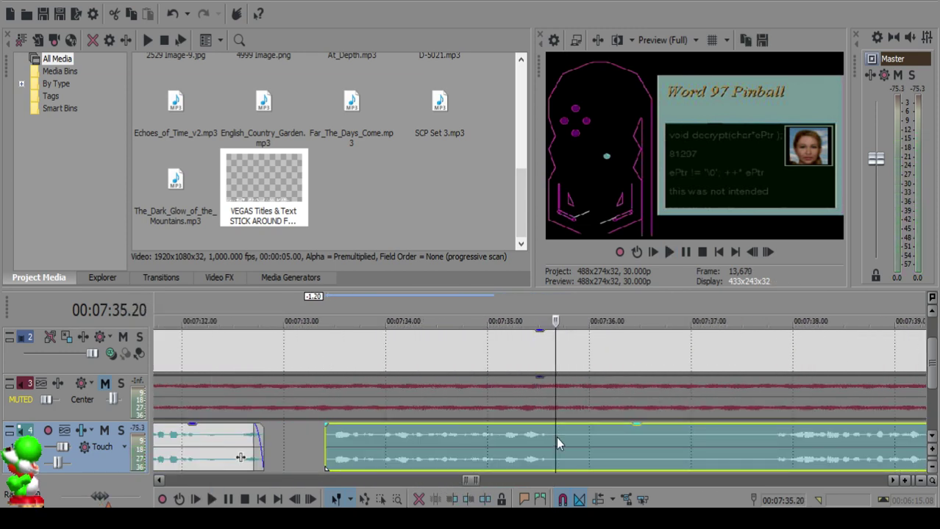
key("s")
Step: Split the narration where the next usable take begins, delete the unwanted piece before it and move the remainder 1.26 earlier
scroll(701, 449, "down", 2)
left_click(703, 440)
left_click(639, 443)
left_click(511, 439)
key("space")
key("s")
left_click(442, 438)
key("Delete")
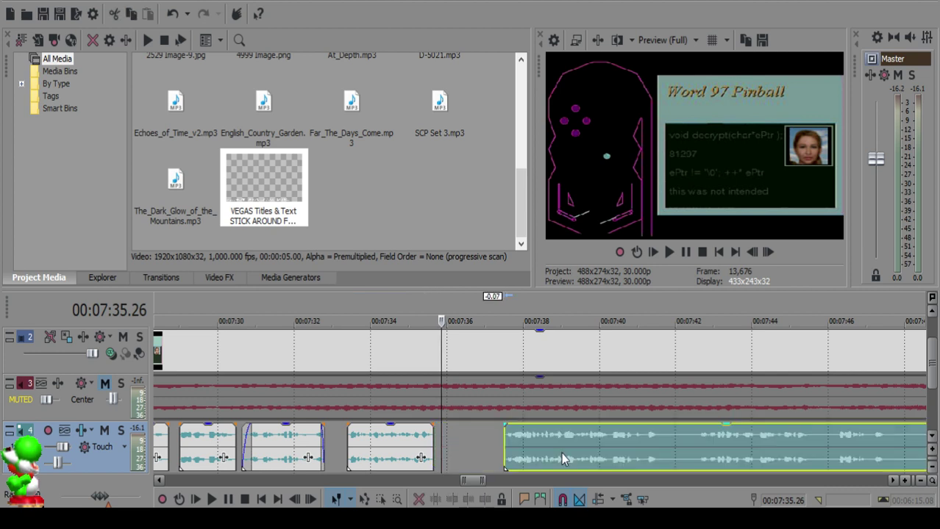
double_click(505, 444)
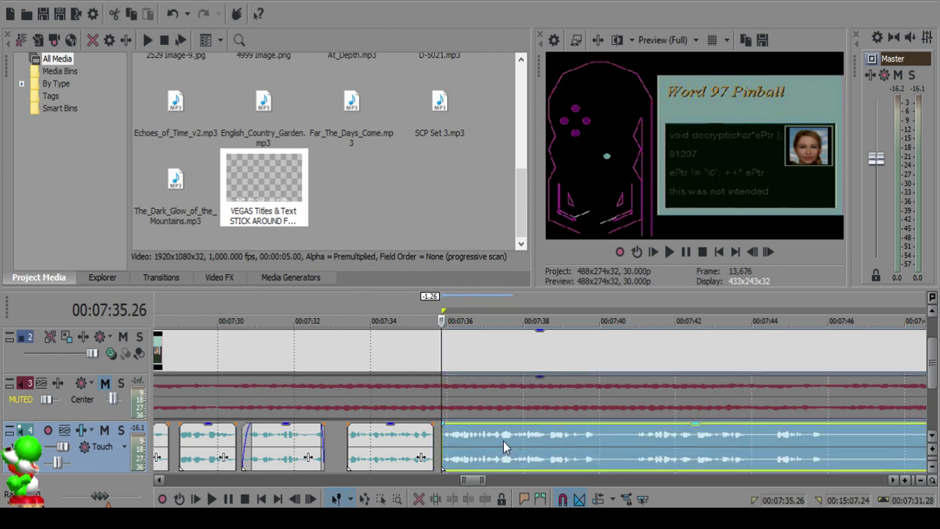
Step: Play the join around 00:07:35.20 and give the clip after the gap a short fade-in
left_click(411, 450)
key("space")
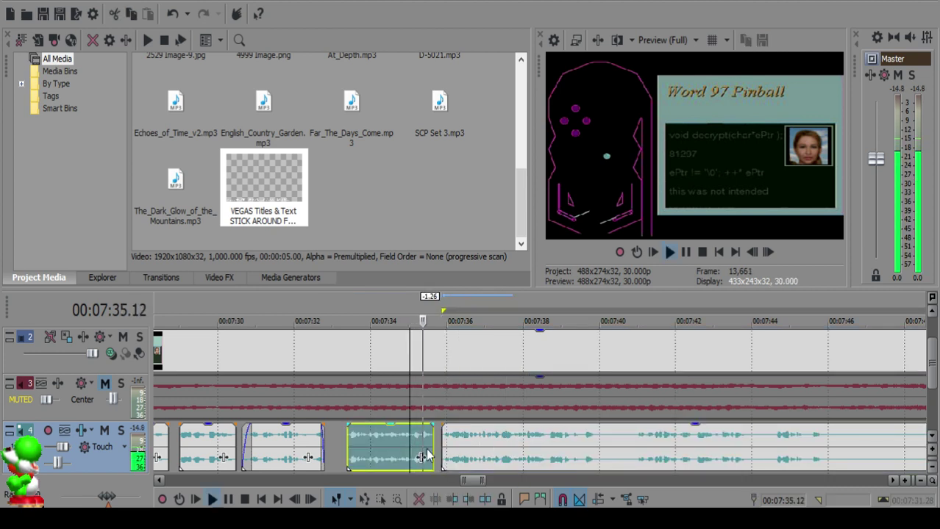
scroll(411, 456, "up", 4)
key("Return")
left_click_drag(419, 450, 457, 440)
Step: Replay the join, move the clip with the new fade-in 0.01 later and check the transition
left_click(409, 439)
key("space")
key("Return")
left_click(422, 440)
key("space")
key("Return")
left_click(416, 440)
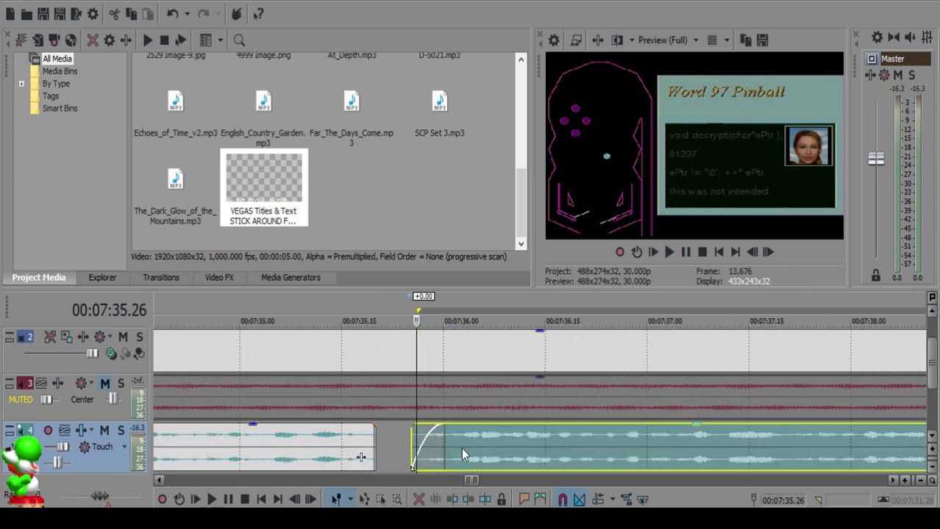
left_click(320, 451)
key("space")
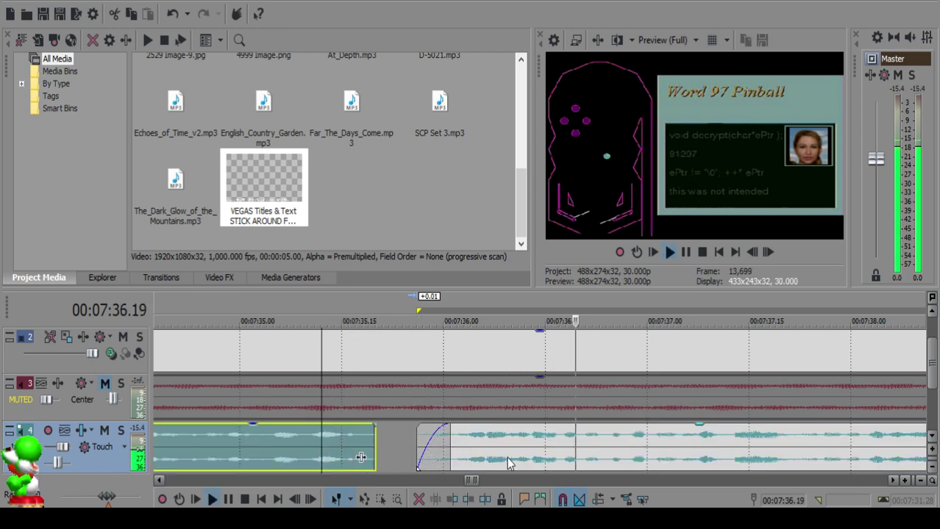
Step: Play to the end of the phrase, split the narration just before and at 00:07:40.00, and delete the short piece between the splits
scroll(504, 461, "down", 8)
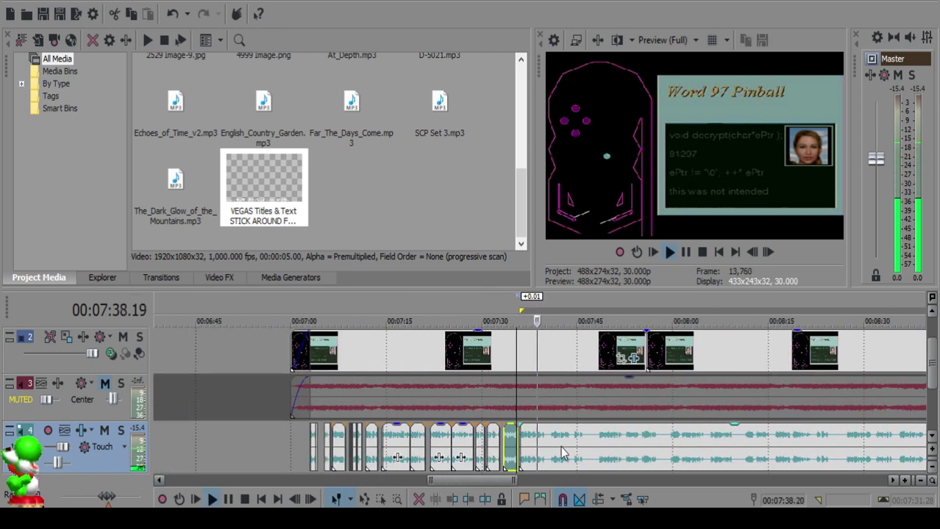
scroll(562, 454, "up", 8)
left_click(562, 442)
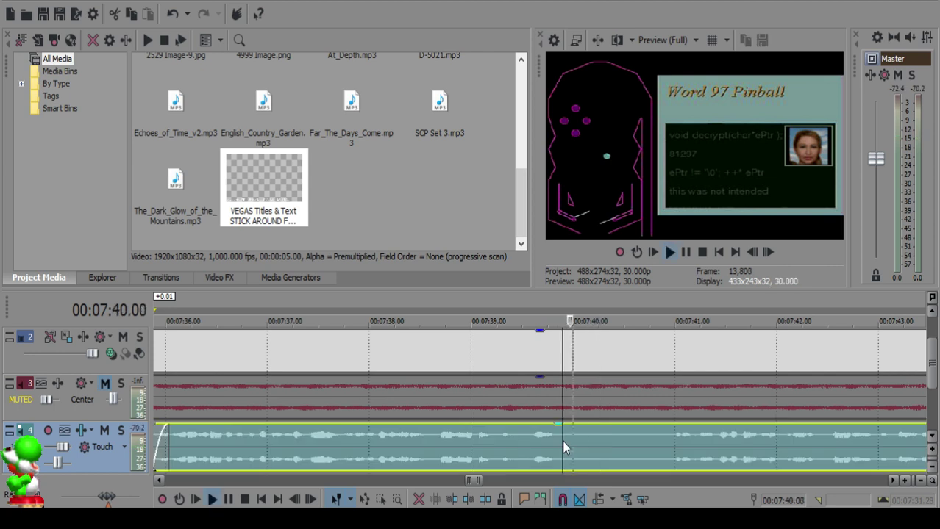
key("space")
key("s")
left_click(571, 435)
key("s")
left_click(567, 439)
key("Delete")
Step: Split the end of the phrase near 00:07:39.08 with a tiny gap, and give the short piece after it a fade-out
left_click(495, 437)
key("space")
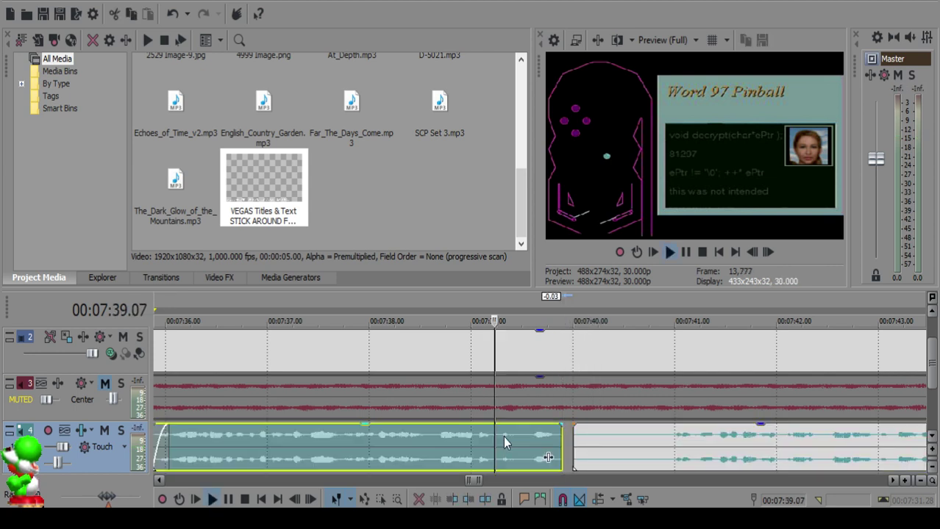
scroll(496, 436, "up", 1)
left_click(493, 434)
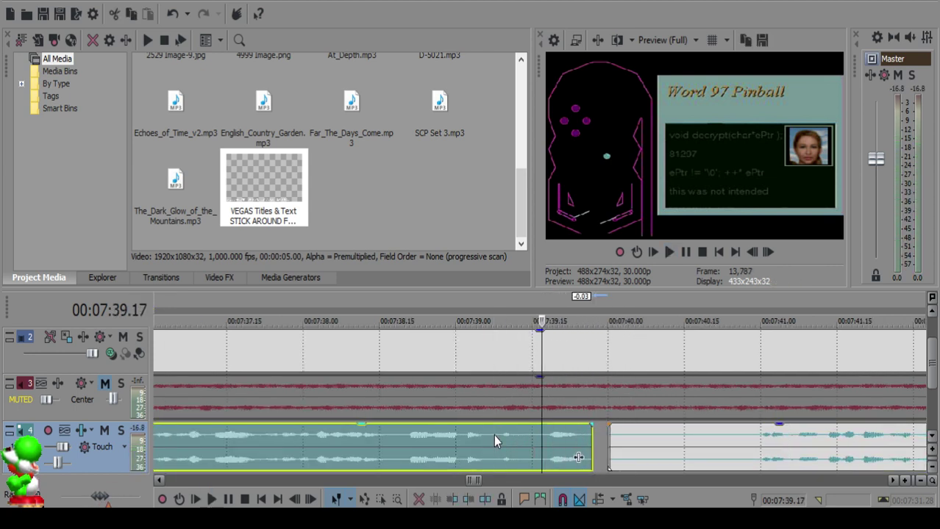
key("s")
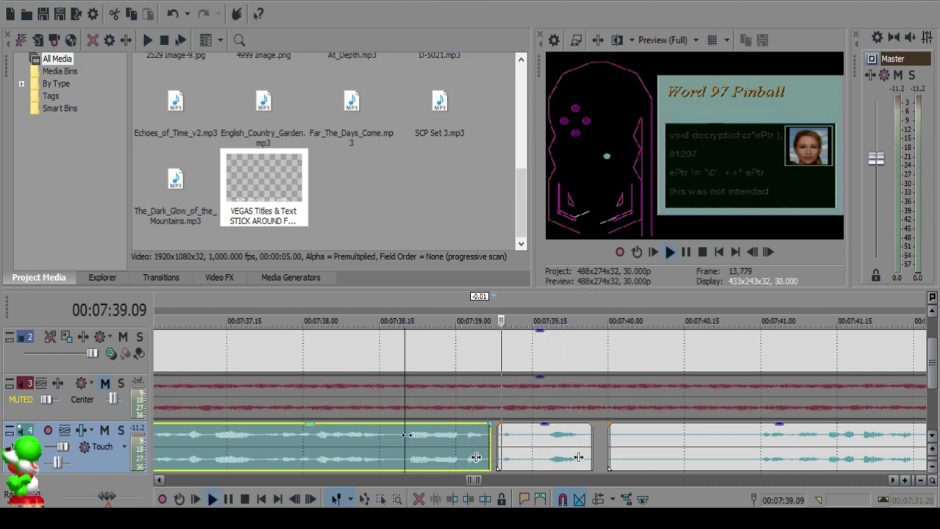
left_click(545, 441)
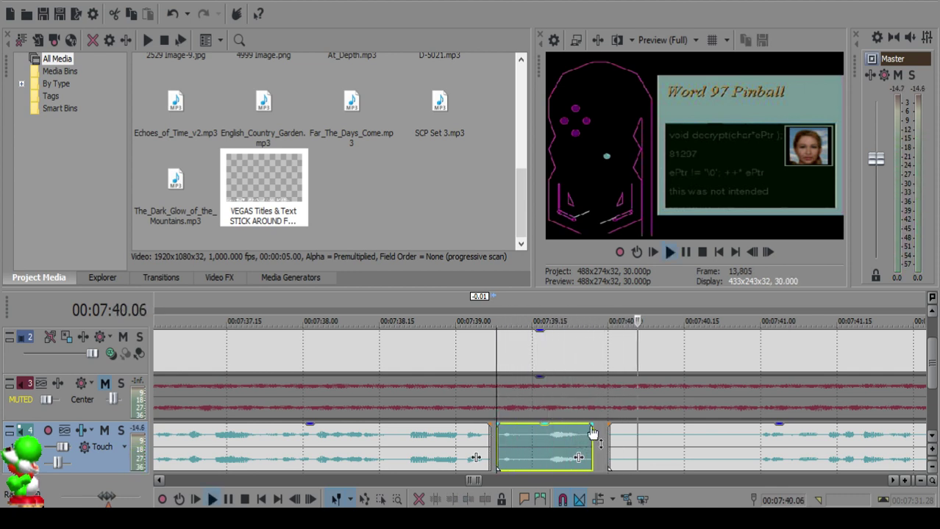
Step: Split the narration just before the next phrase after 00:07:40, delete the silence before the split and move the remainder 0.09 earlier
scroll(694, 447, "down", 3)
left_click(695, 447)
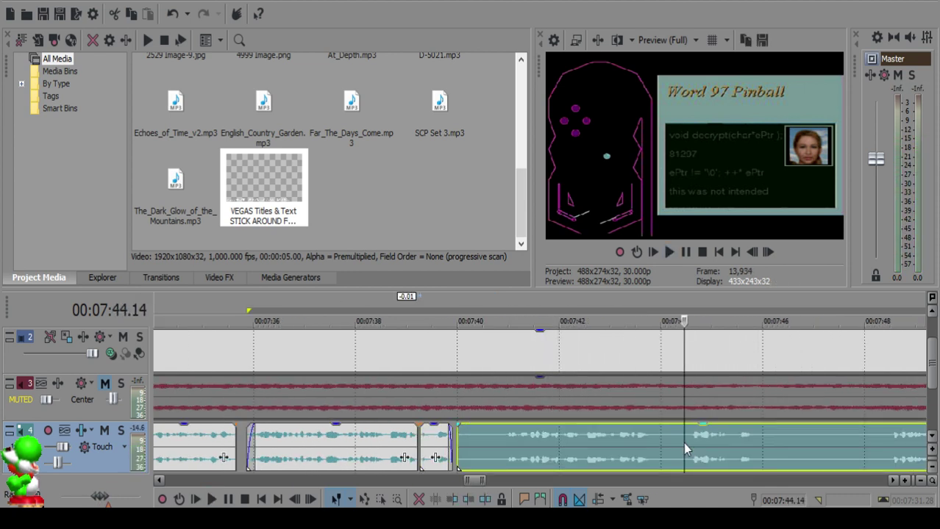
left_click(498, 437)
key("s")
left_click(485, 437)
key("Delete")
left_click_drag(541, 446, 527, 447)
Step: Audition the join after the short faded piece and move the following clip earlier so it starts at 00:07:40.08
left_click(382, 433)
key("space")
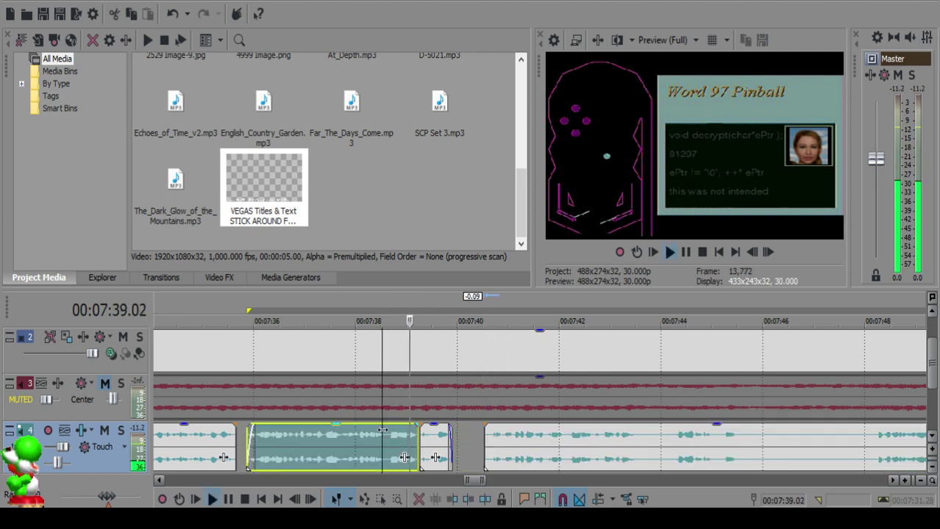
scroll(382, 432, "up", 3)
left_click(542, 439)
key("space")
left_click_drag(612, 449, 577, 442)
left_click(381, 441)
key("space")
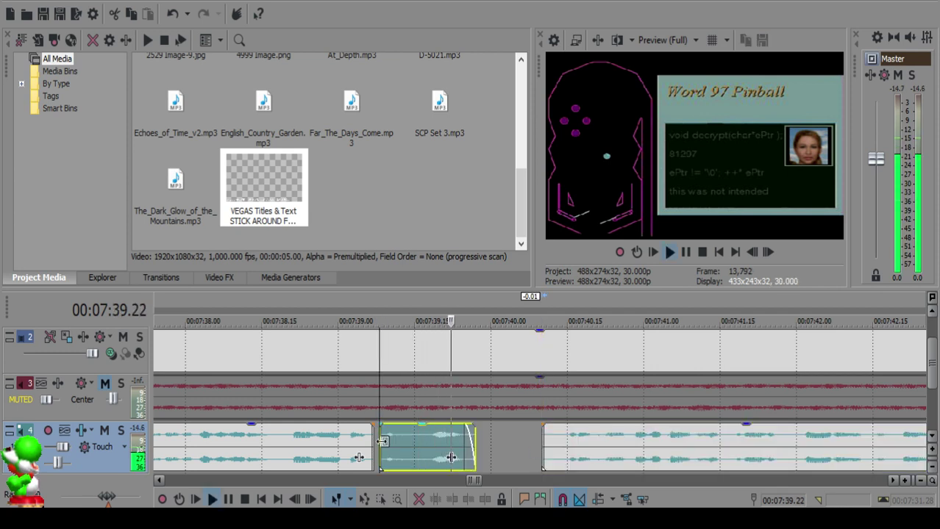
left_click(534, 439)
left_click_drag(555, 439, 547, 437)
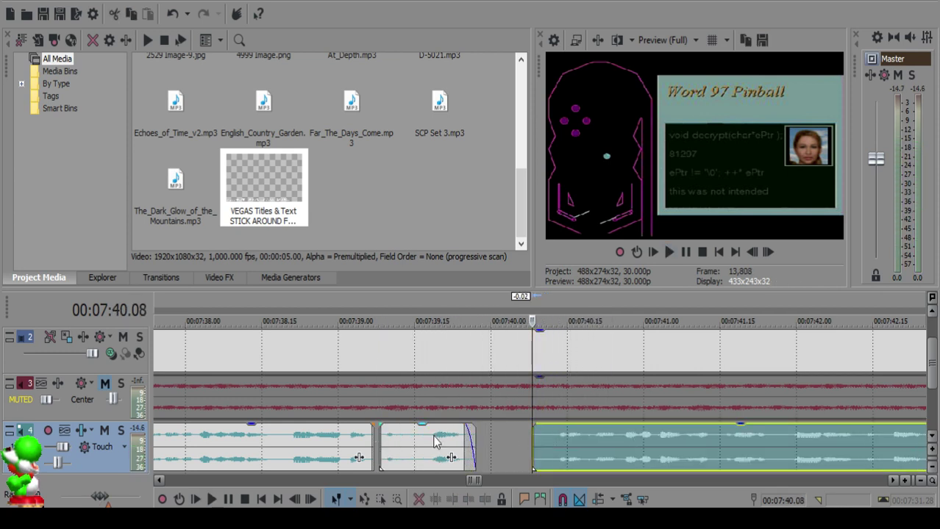
Step: Play through the join to the end of the phrase and split the narration at 00:07:43.13
left_click(367, 441)
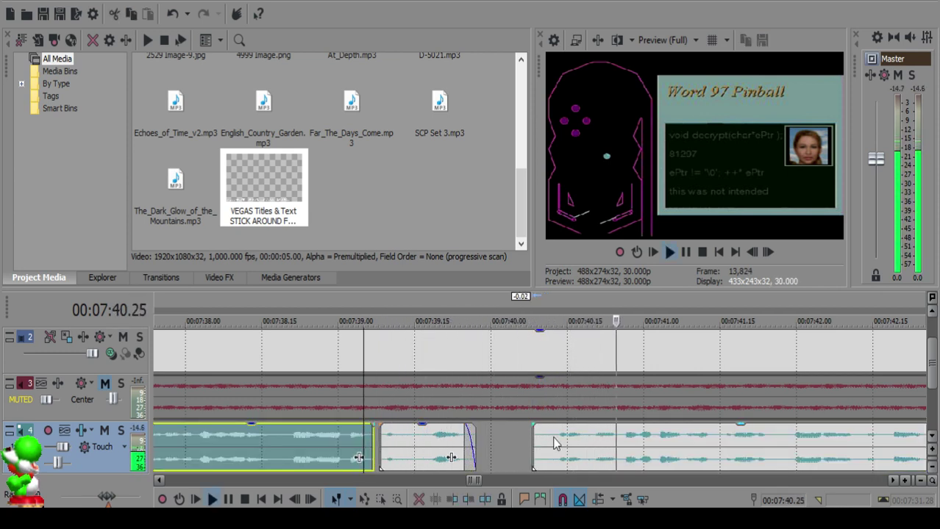
scroll(544, 439, "down", 12)
scroll(553, 439, "up", 6)
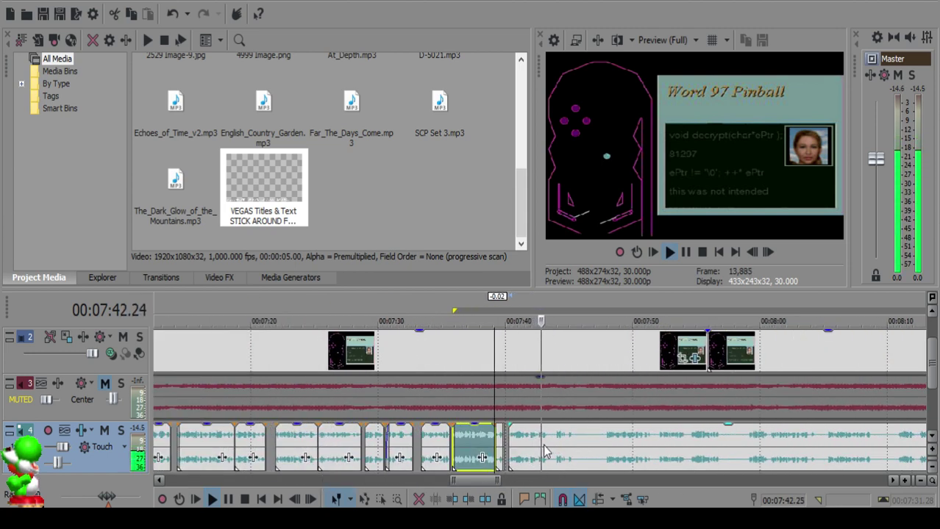
scroll(542, 444, "up", 4)
left_click(543, 444)
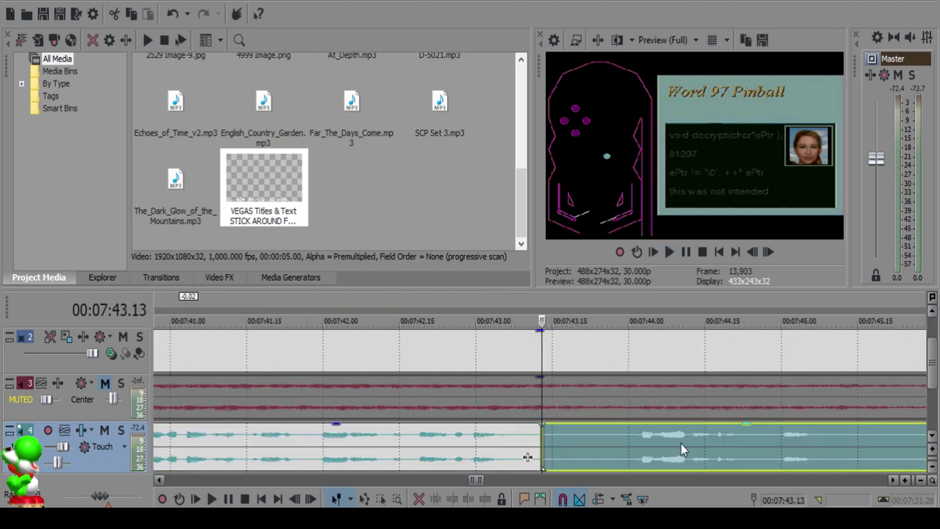
Step: Split the narration just before the next phrase, delete the silence after 00:07:43.13 and move the remainder 0.12 earlier
scroll(740, 444, "down", 5)
left_click(651, 438)
left_click(498, 438)
key("space")
key("s")
left_click(487, 438)
key("Delete")
Step: Audition the new join and move the following clip 0.02 earlier so it starts at 00:07:43.15
left_click(456, 436)
key("space")
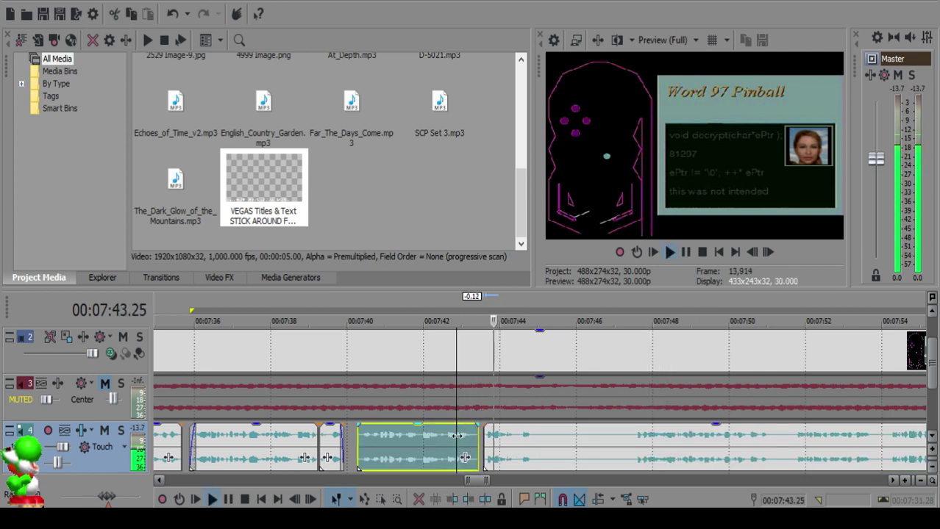
scroll(460, 441, "up", 4)
key("space")
left_click(441, 444)
left_click_drag(487, 446, 477, 445)
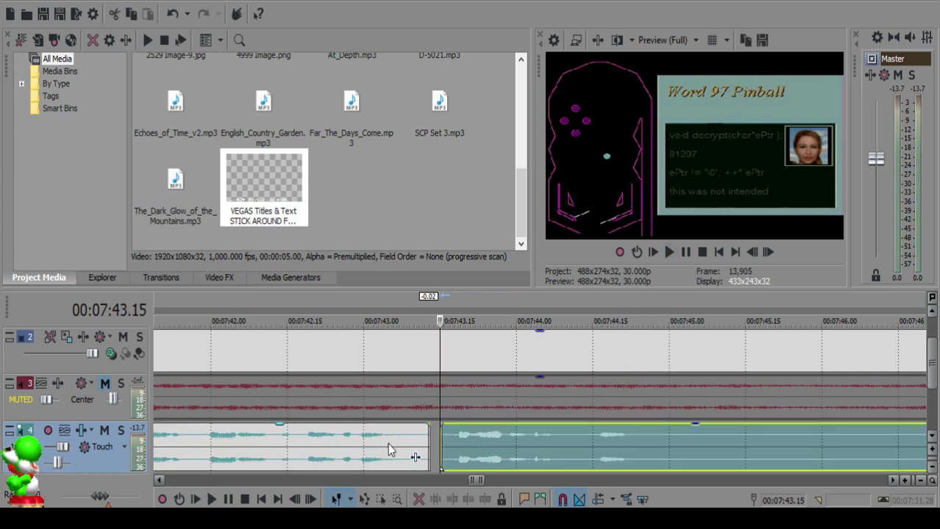
left_click(354, 444)
key("space")
key("space")
Step: Play the short phrase to its end and split the narration at 00:07:44.25
scroll(616, 467, "down", 2)
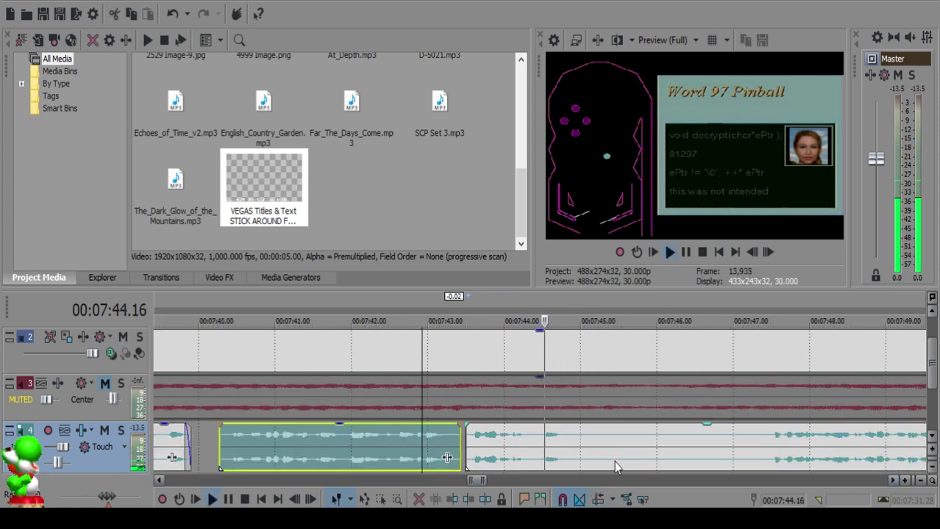
key("space")
left_click(566, 444)
key("space")
key("space")
key("s")
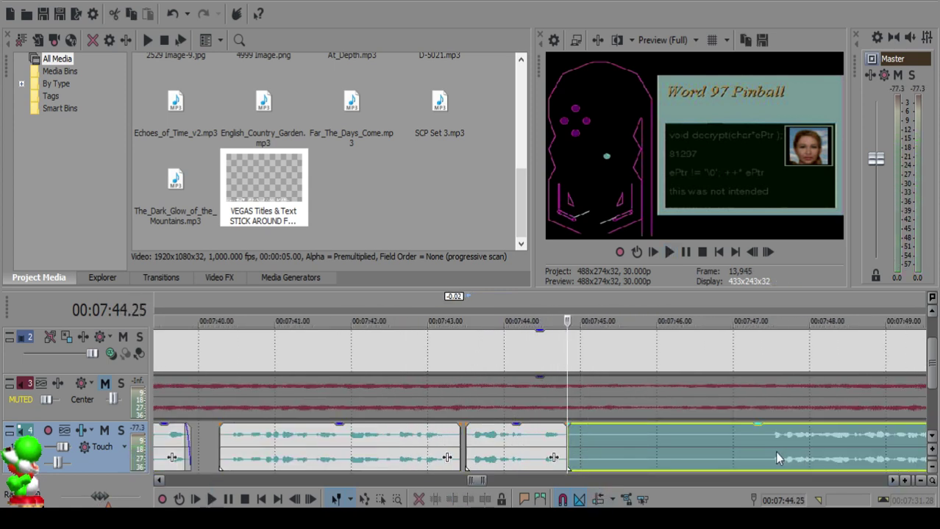
Step: Audition the narration after 00:07:44.25 and split it where the next phrase begins
left_click(761, 447)
key("space")
scroll(761, 447, "down", 1)
scroll(759, 446, "down", 1)
key("space")
left_click(693, 444)
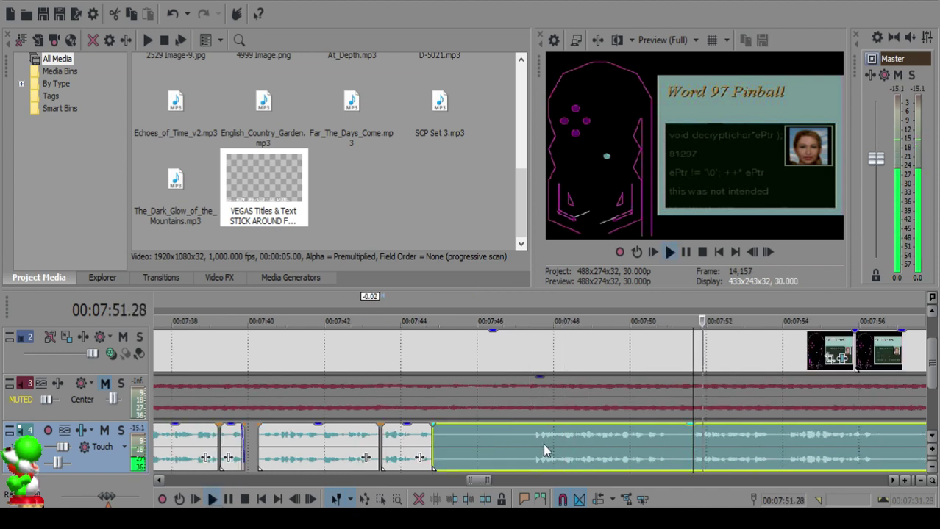
left_click(532, 436)
key("s")
Step: Delete the silent piece between the two splits and move the remaining narration 1.27 earlier
key("space")
key("space")
left_click(464, 434)
key("Delete")
left_click_drag(574, 454, 503, 443)
Step: Play the end of the clip before the remaining gap and give it a short fade-out
left_click(416, 445)
key("space")
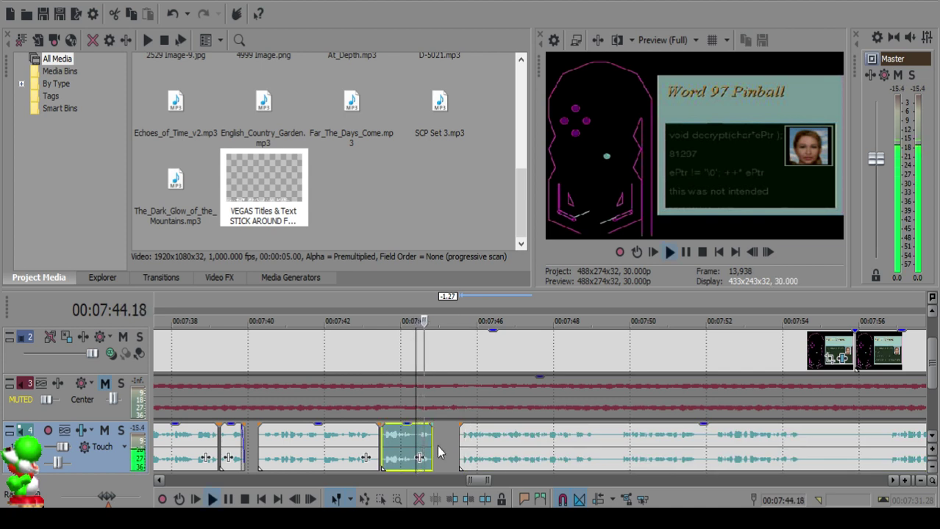
scroll(503, 457, "up", 5)
key("Return")
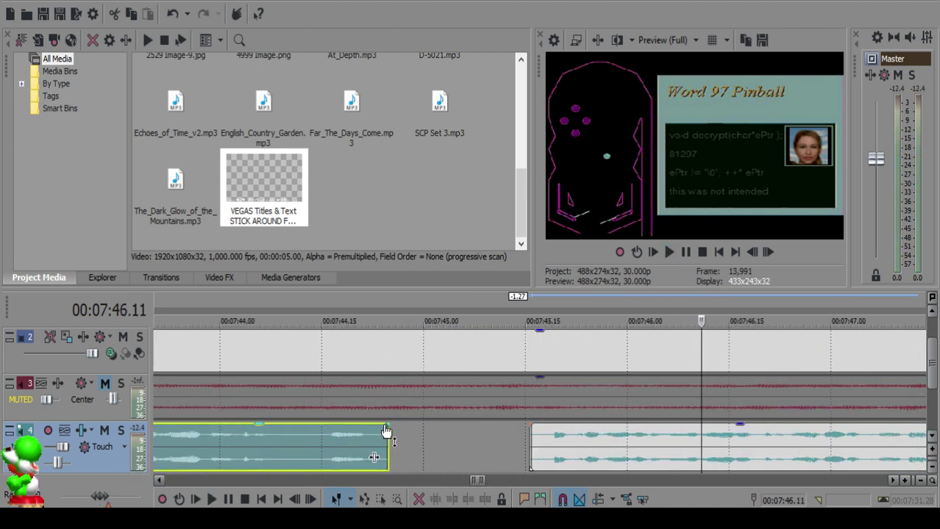
left_click_drag(388, 431, 343, 429)
Step: Move the clip after the gap 0.01 later and replay the transition
left_click(545, 438)
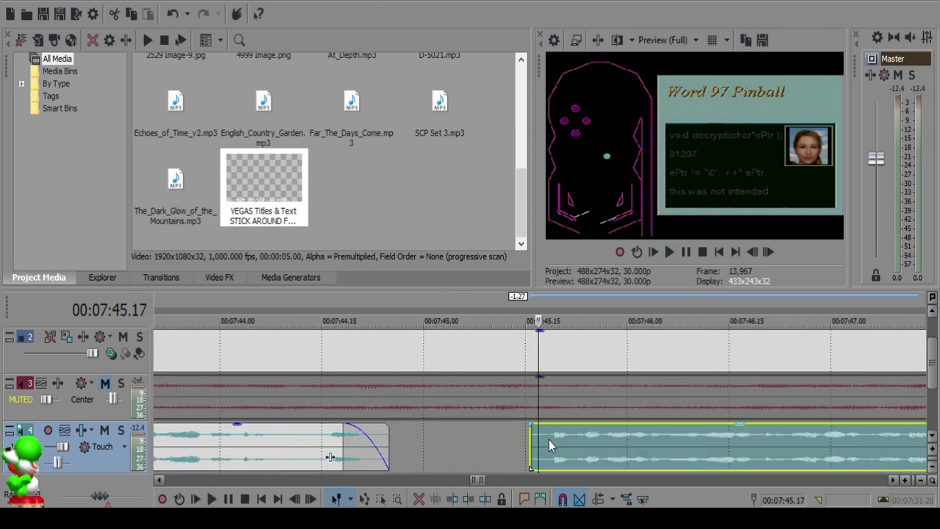
left_click(268, 446)
key("space")
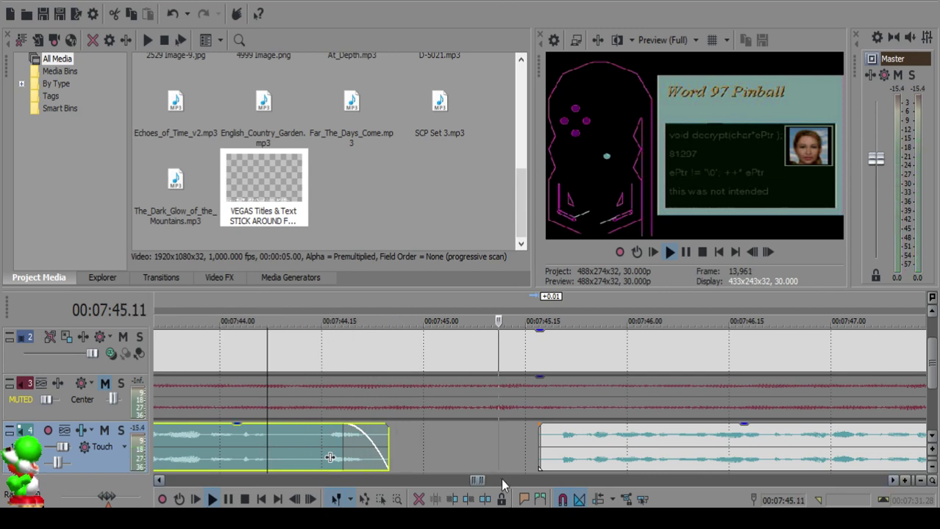
Step: Play on to the end of the next phrase and split the narration at 00:07:49.04
scroll(531, 446, "down", 13)
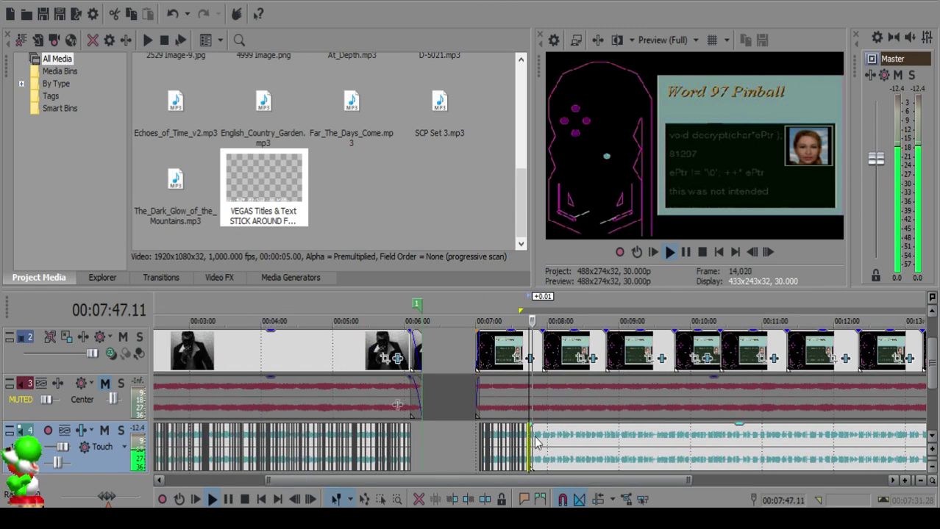
scroll(531, 439, "up", 5)
key("space")
left_click(498, 441)
scroll(507, 439, "up", 6)
left_click(541, 433)
left_click(847, 450)
key("space")
scroll(848, 449, "down", 4)
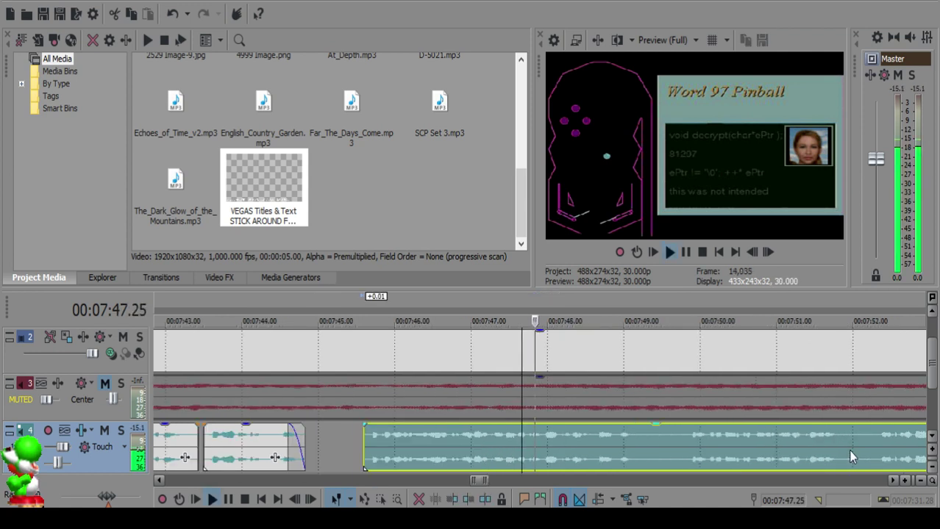
scroll(639, 446, "up", 4)
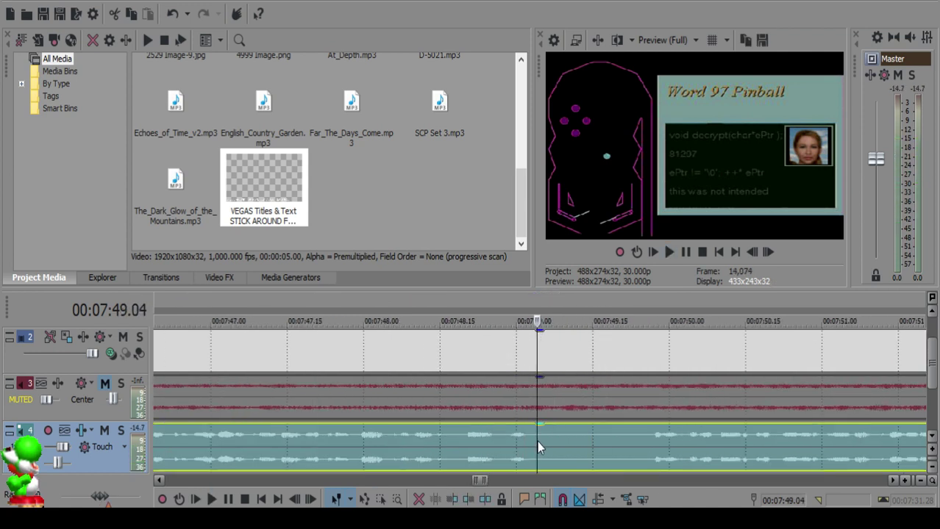
key("s")
Step: Play on past the unwanted takes to the start of the next good phrase and split the narration at 00:07:56.26
scroll(640, 446, "down", 4)
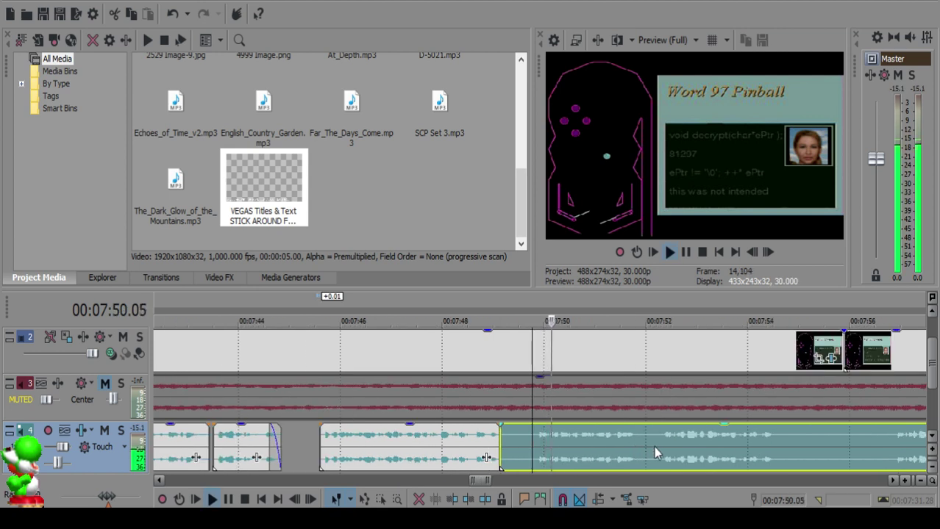
left_click(729, 441)
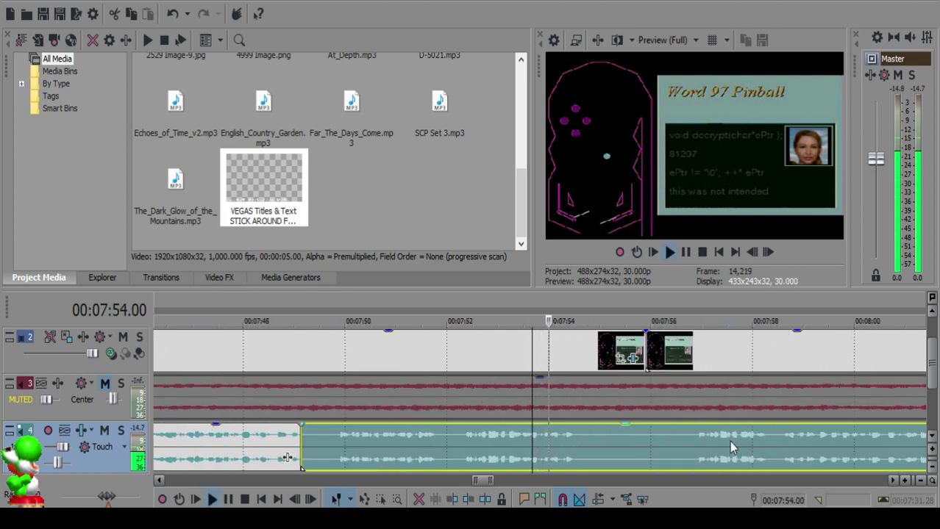
left_click(698, 436)
left_click(778, 444)
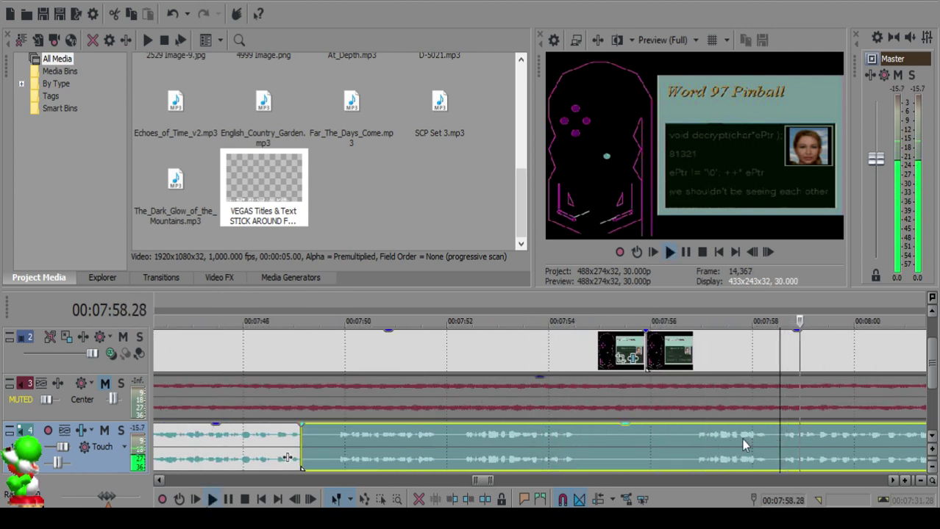
left_click(687, 436)
left_click(694, 436)
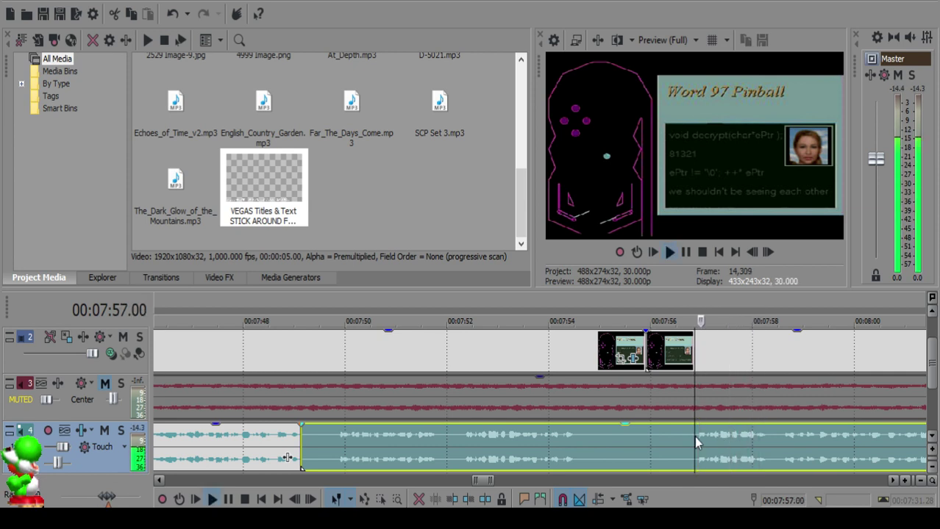
key("space")
key("s")
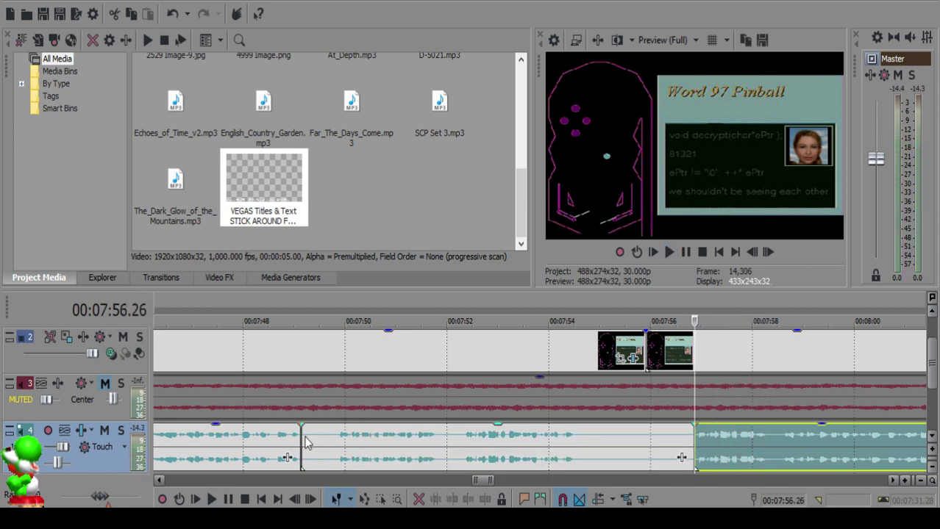
Step: Delete the bad-take piece before the split, move the remaining narration 7.15 earlier and play the join
left_click(312, 439)
key("Delete")
left_click_drag(781, 451, 392, 437)
left_click(273, 439)
key("space")
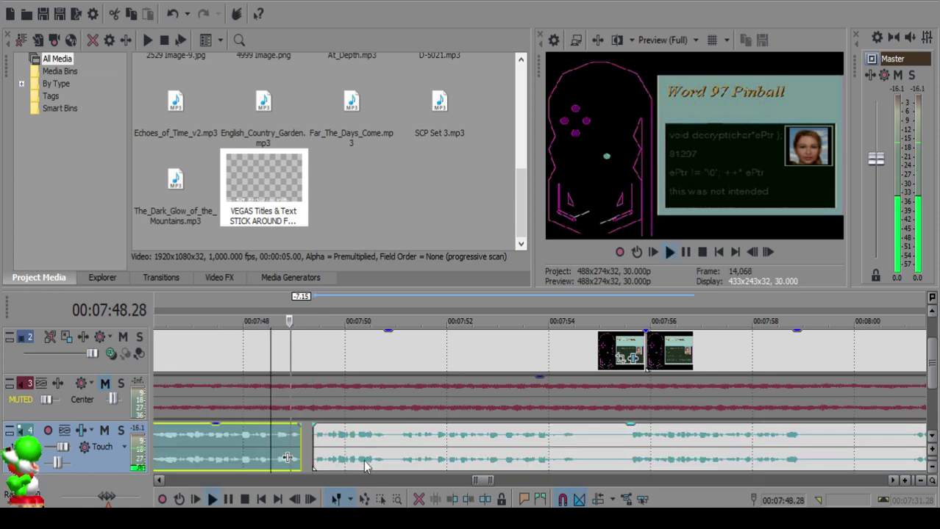
Step: Move the clip after the gap 0.02 earlier and give the clip before it a short fade-out
scroll(549, 441, "up", 3)
key("Return")
left_click(548, 438)
left_click_drag(568, 441, 480, 429)
left_click(421, 446)
key("space")
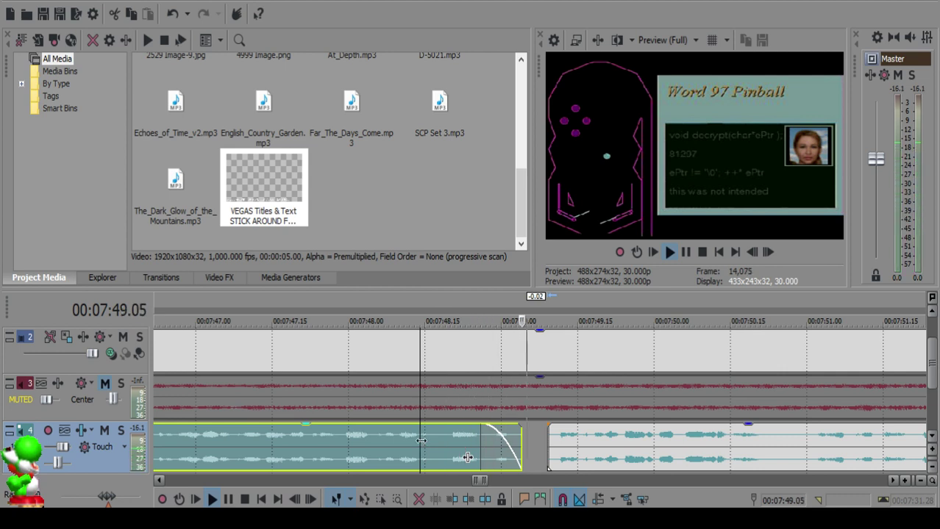
Step: Isolate a piece about 0.03 long after the next phrase, near 00:07:50.27, by splitting the narration on both sides of it
scroll(711, 462, "down", 2)
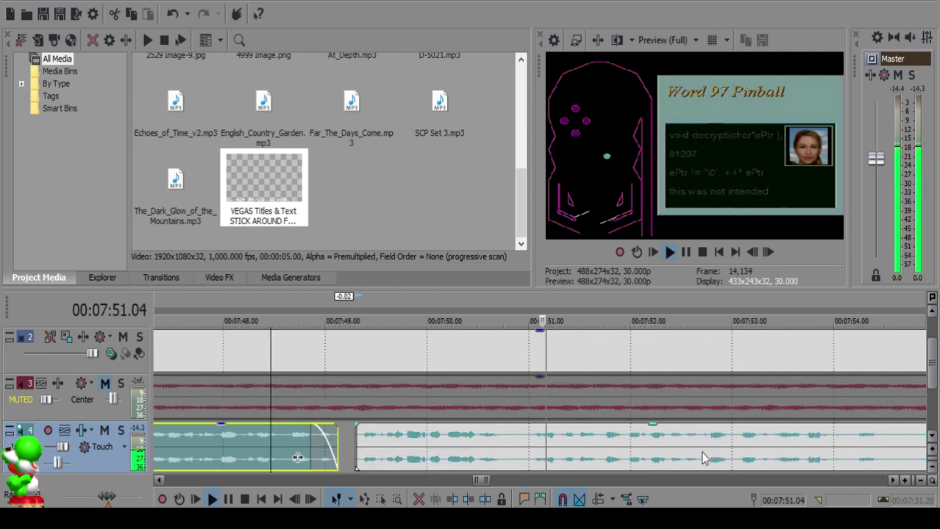
key("space")
left_click(507, 440)
key("space")
key("space")
key("s")
left_click(519, 437)
key("s")
Step: Delete the short isolated piece, move the remaining narration 0.03 earlier and play the join
left_click(513, 433)
key("Delete")
left_click_drag(540, 443, 529, 442)
left_click(485, 443)
key("space")
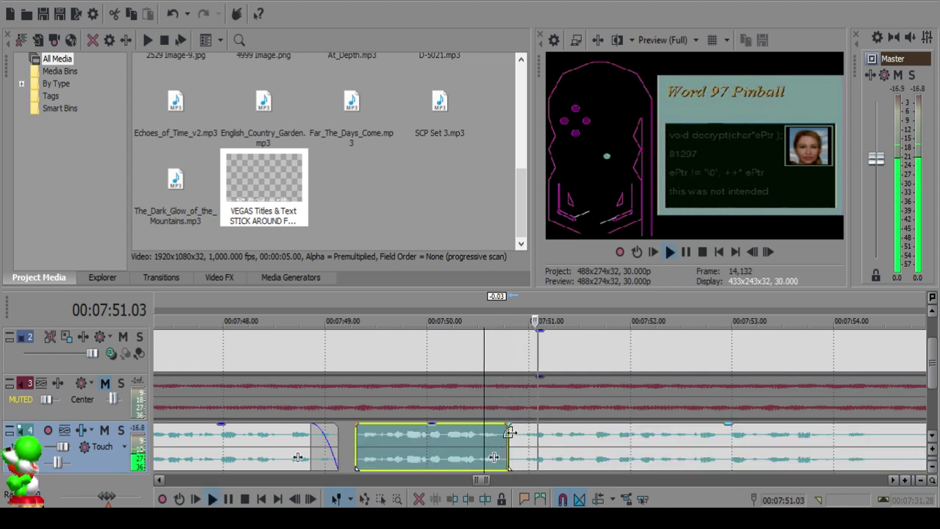
Step: Cut out the short piece before 00:07:50.27 and give the following clip a short fade-in
left_click(519, 438)
key("space")
key("s")
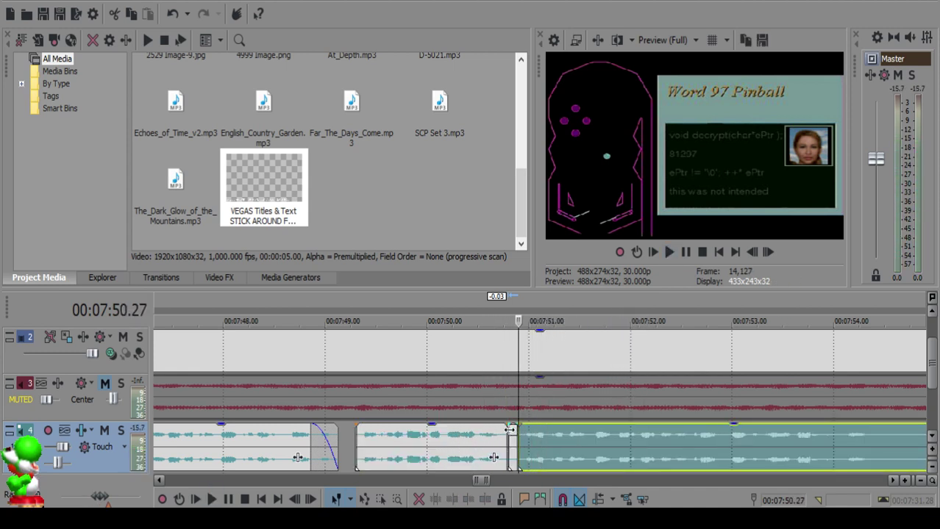
left_click(512, 435)
left_click_drag(516, 425, 541, 431)
key("space")
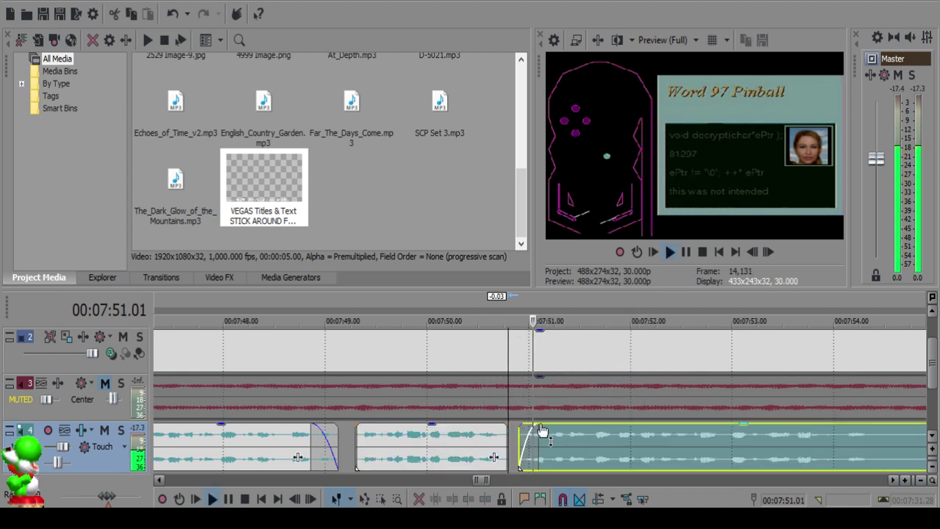
Step: Play on to the pause after the next phrase, before 00:07:55, and split the narration where the phrase ends
scroll(739, 468, "down", 5)
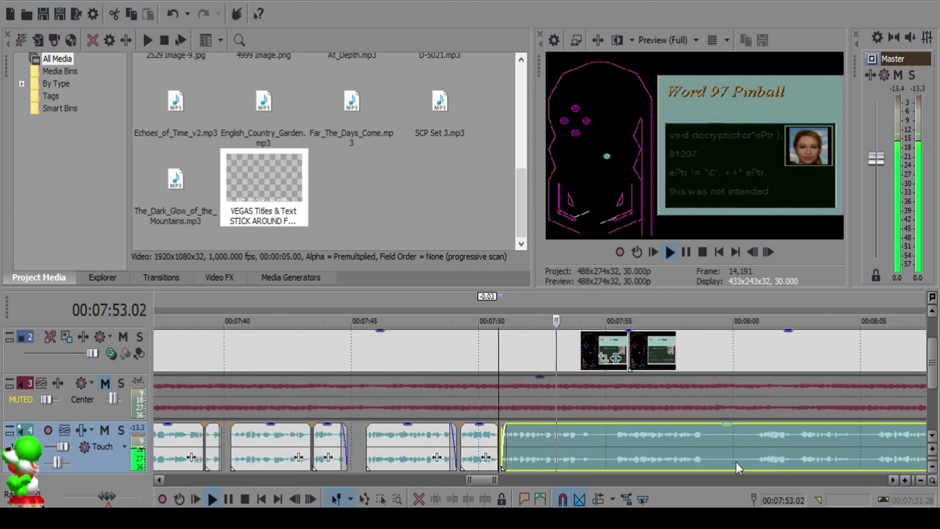
scroll(616, 441, "up", 5)
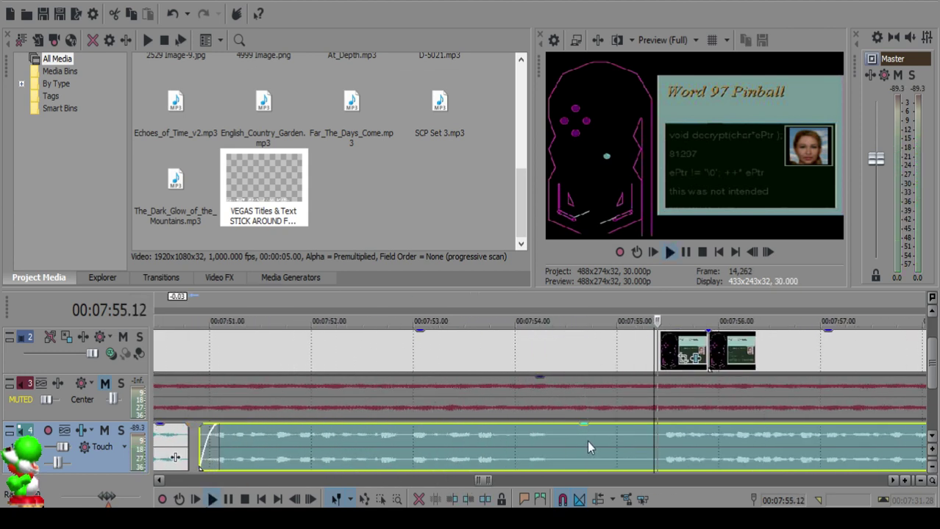
left_click(559, 435)
key("space")
key("space")
key("s")
Step: Find the start of the phrase after the pause and split the narration at 00:07:55.12
left_click(672, 432)
key("space")
scroll(674, 431, "down", 2)
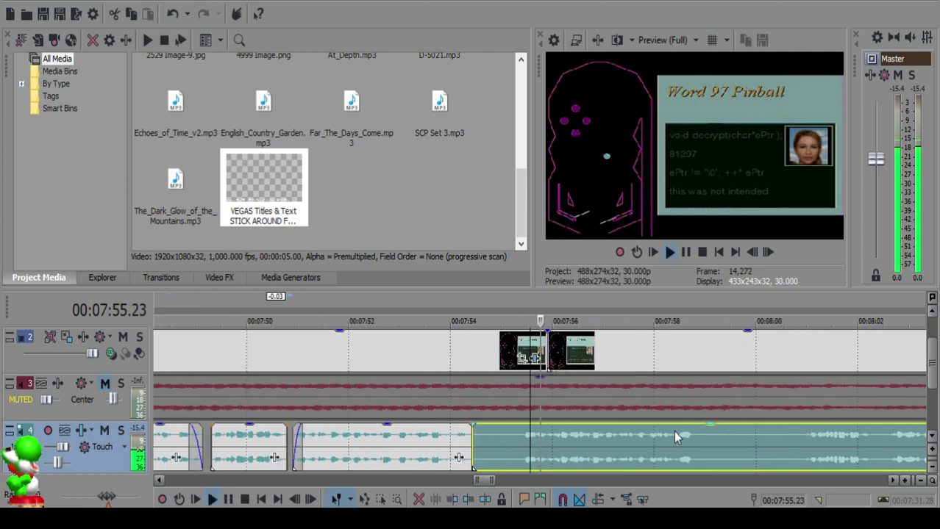
left_click(672, 437)
left_click(797, 438)
left_click(521, 436)
key("space")
key("s")
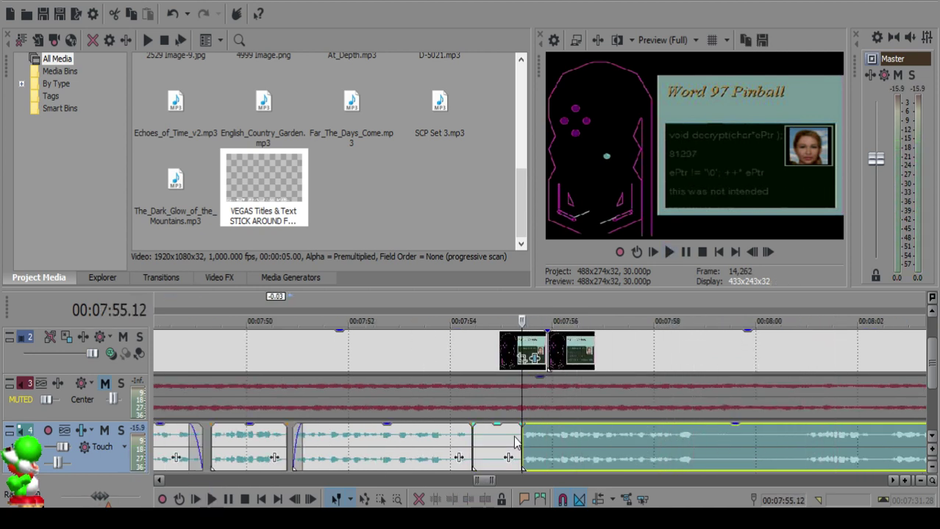
Step: Delete the silent piece between the two splits and play across the gap
left_click(509, 438)
key("Delete")
left_click(458, 440)
key("space")
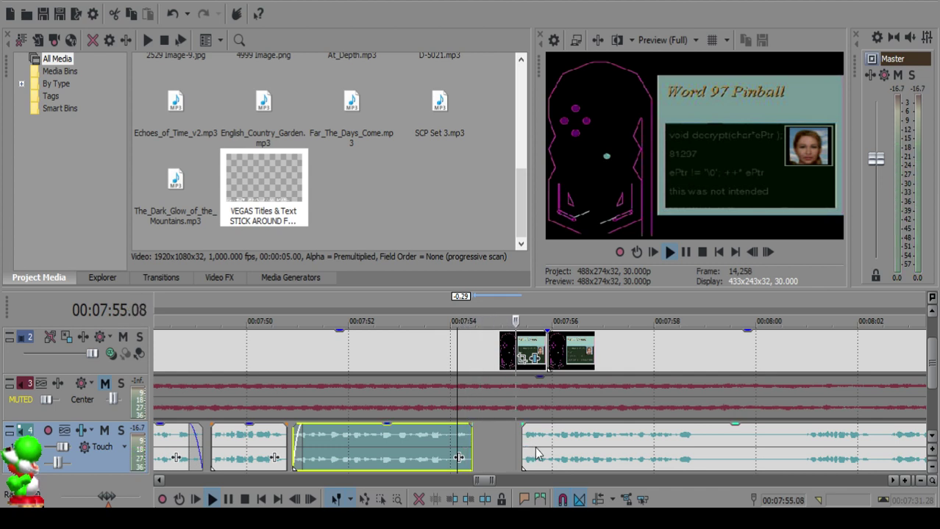
Step: Nudge the clip after the gap earlier by 0.02 and by another 0.03, replaying the transition
left_click(532, 446)
left_click(418, 446)
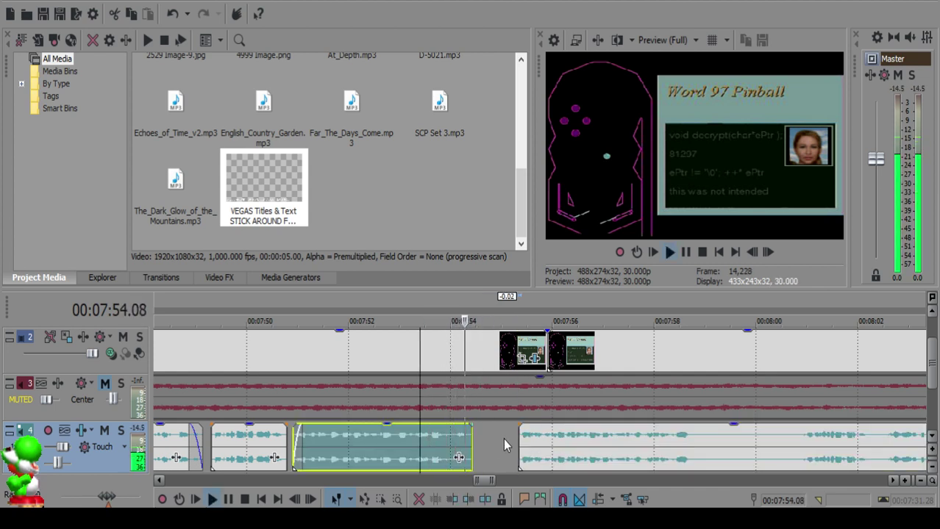
key("Return")
left_click_drag(530, 440, 526, 440)
left_click(432, 440)
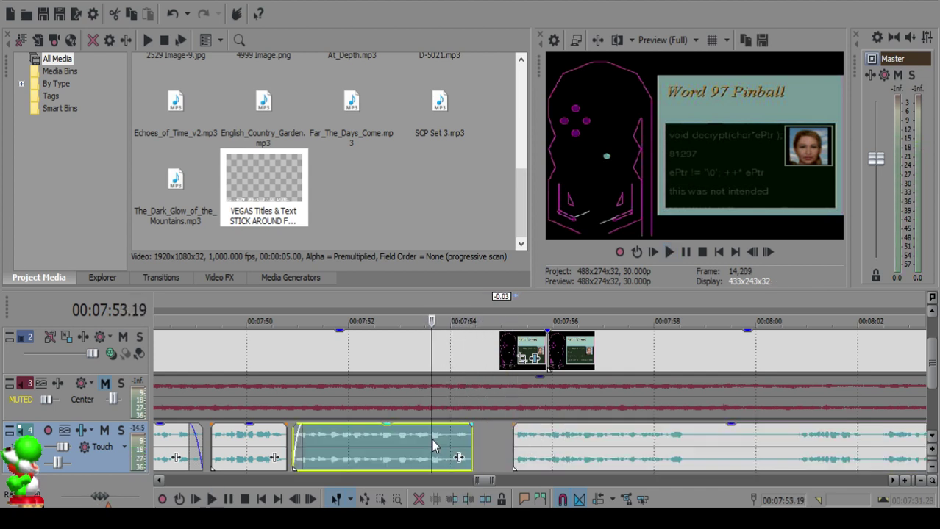
key("space")
Step: Move the clip after the gap a further 0.02 earlier and replay the transition
scroll(535, 439, "up", 2)
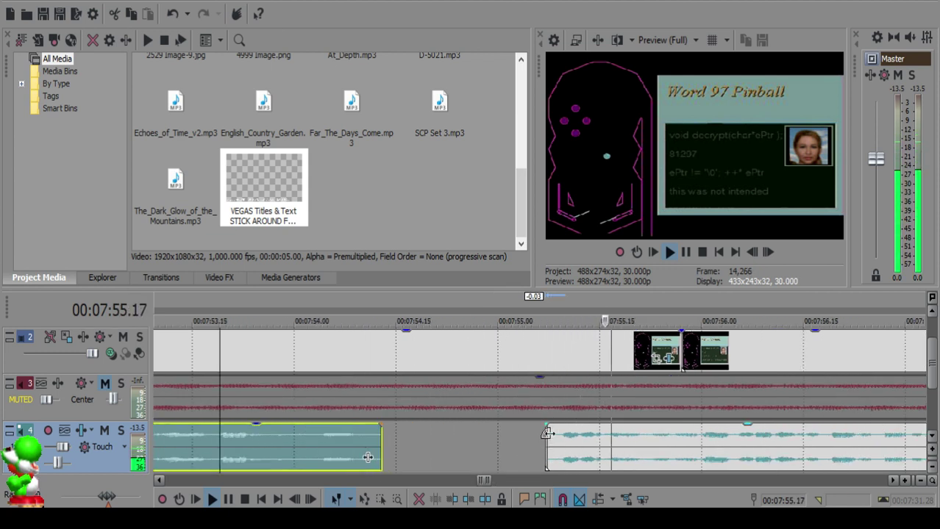
key("space")
left_click(531, 440)
left_click_drag(580, 442, 566, 441)
left_click(290, 445)
key("space")
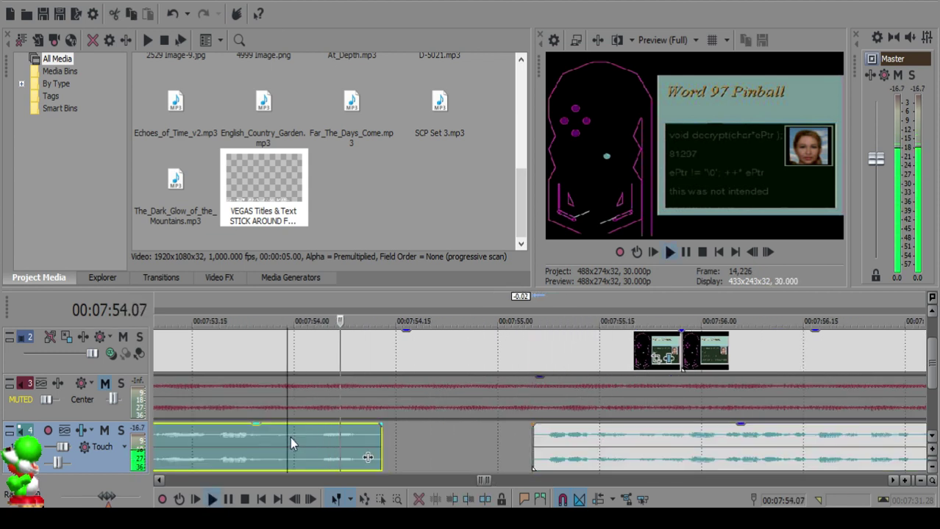
Step: Play on to the end of the next phrase and split the narration at 00:07:58.23
scroll(518, 441, "down", 8)
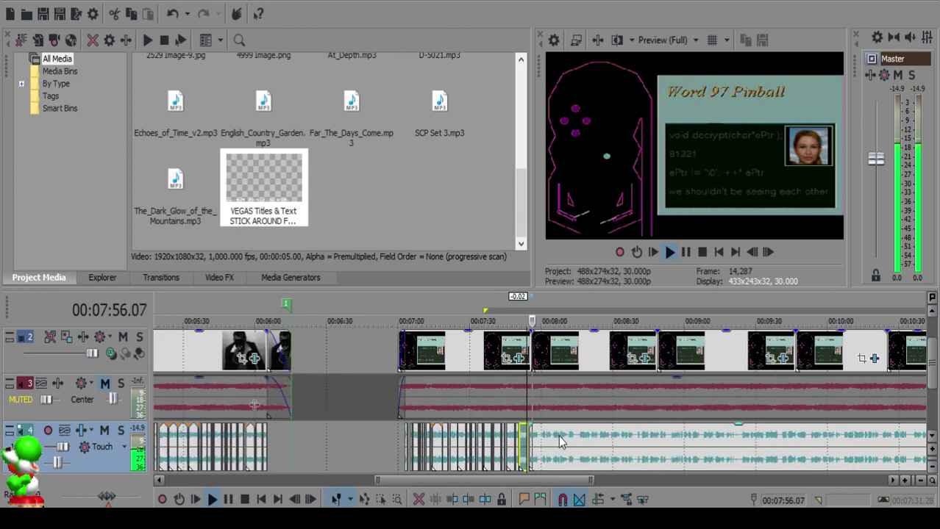
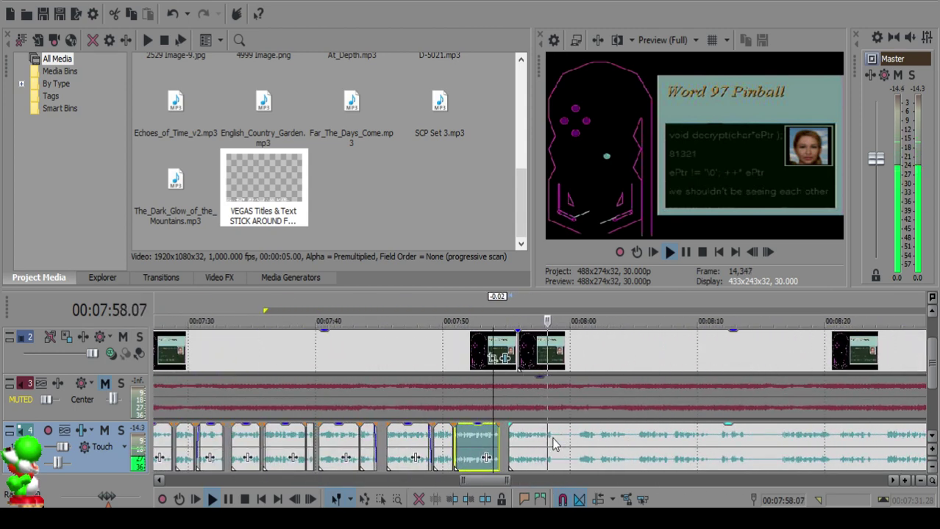
scroll(552, 437, "up", 5)
left_click(545, 436)
left_click(559, 443)
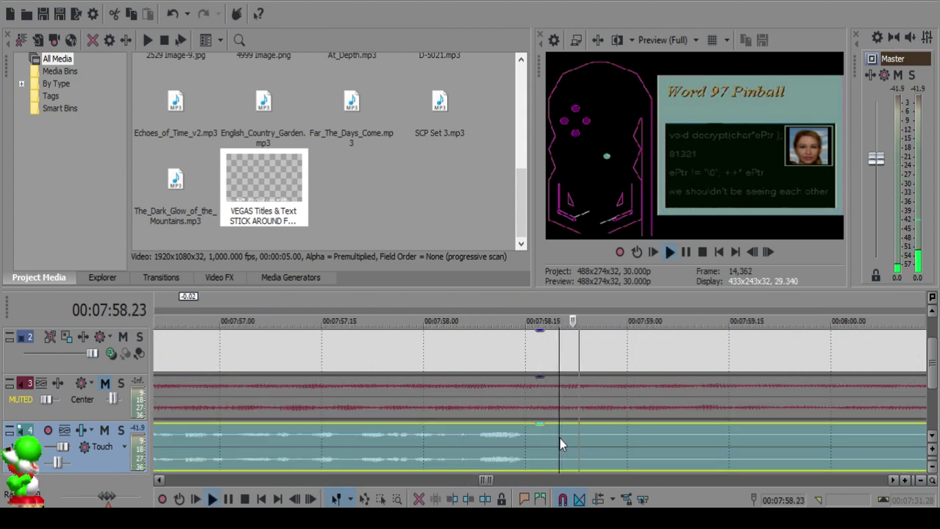
left_click(570, 436)
key("space")
left_click(579, 441)
key("s")
Step: Play past the silence and split the narration just before the next phrase, shortly after 00:08:00
scroll(581, 444, "down", 2)
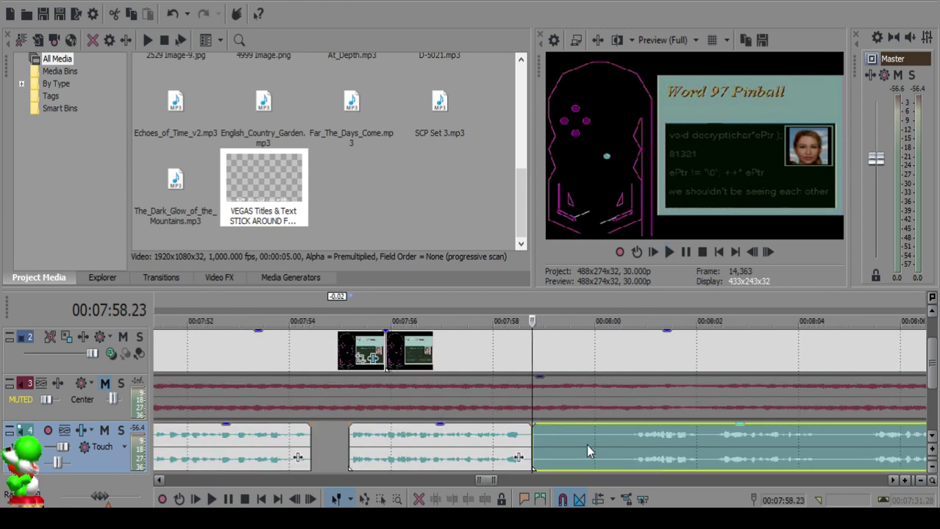
key("space")
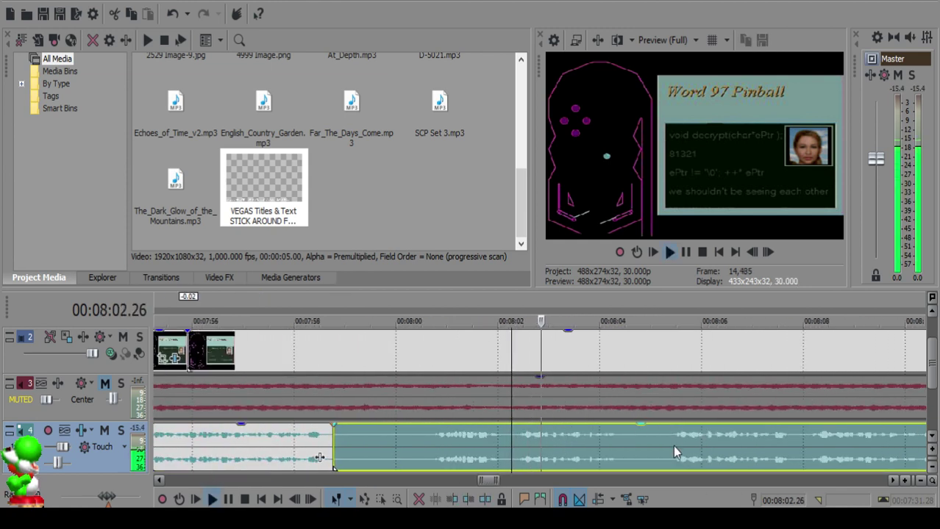
left_click(483, 439)
left_click(428, 437)
key("space")
key("s")
Step: Delete the silent piece between the splits, move the remaining narration 1.22 earlier and play the join
left_click(340, 436)
key("Delete")
left_click_drag(455, 443, 367, 435)
left_click(308, 438)
key("space")
scroll(399, 439, "up", 3)
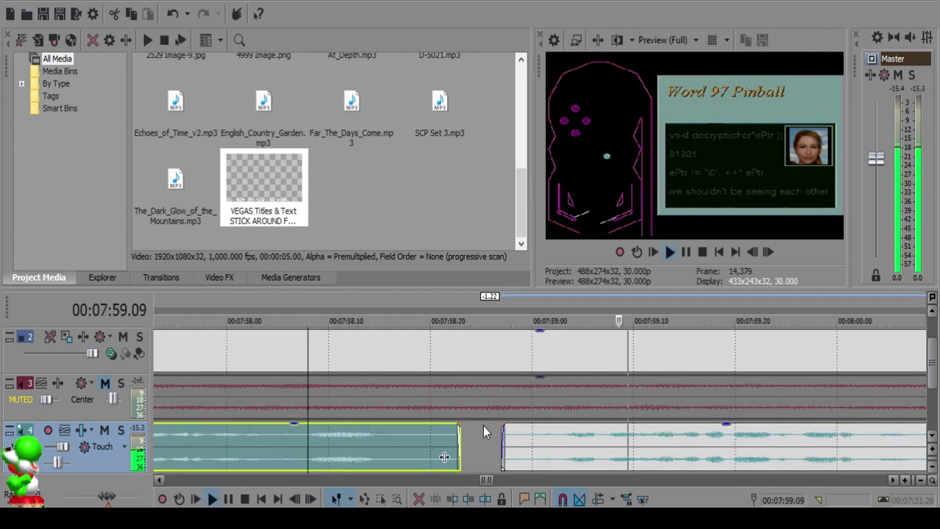
Step: Nudge the clip after the gap 0.01 earlier and replay the transition from the end of the clip before it
key("Return")
left_click(511, 439)
mouse_move(540, 446)
left_mouse_down()
mouse_move(550, 446)
mouse_move(535, 441)
left_mouse_up()
left_click(296, 467)
key("space")
key("Return")
left_click(502, 436)
left_click(329, 457)
key("space")
scroll(607, 462, "down", 4)
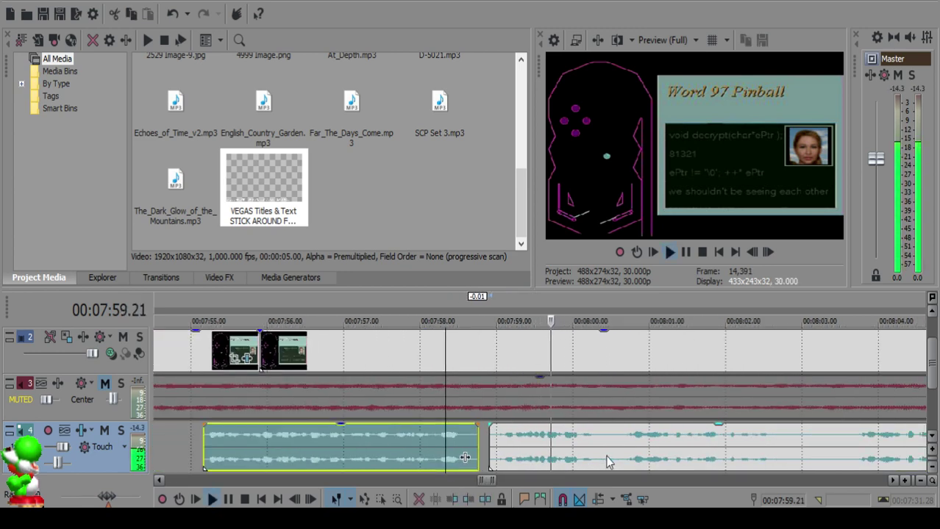
Step: Split the narration at 00:08:00.11, after the end of the phrase, and play on
scroll(581, 446, "up", 4)
left_click(583, 445)
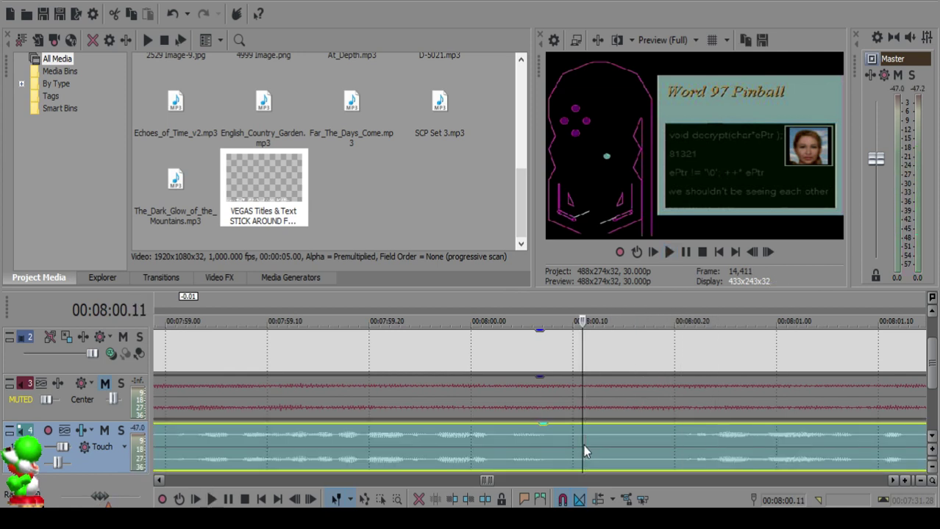
key("space")
scroll(614, 447, "down", 5)
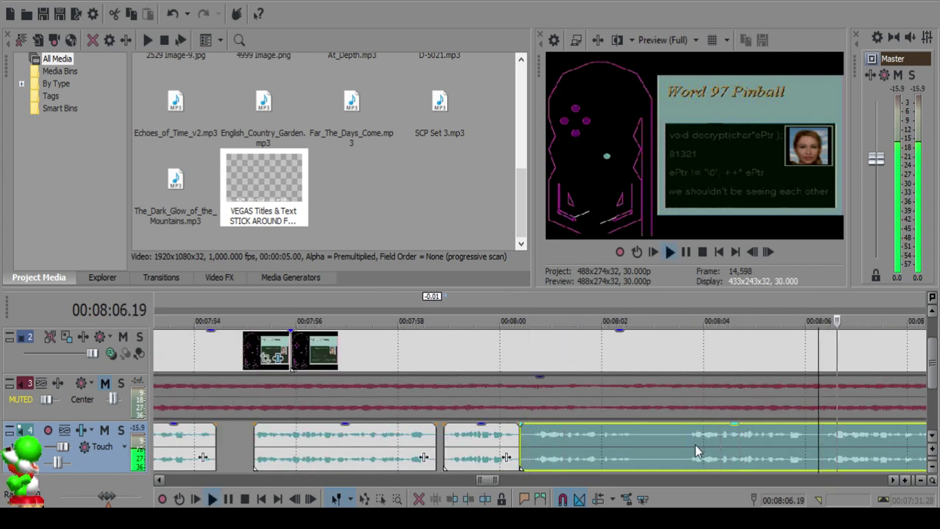
Step: Find the start of the next take to keep and split the narration at 00:08:03.19
key("space")
left_click(683, 431)
key("space")
key("space")
left_click(685, 432)
key("s")
Step: Delete the piece between the splits, move the remaining narration 3.03 earlier and play the join
left_click(585, 440)
key("space")
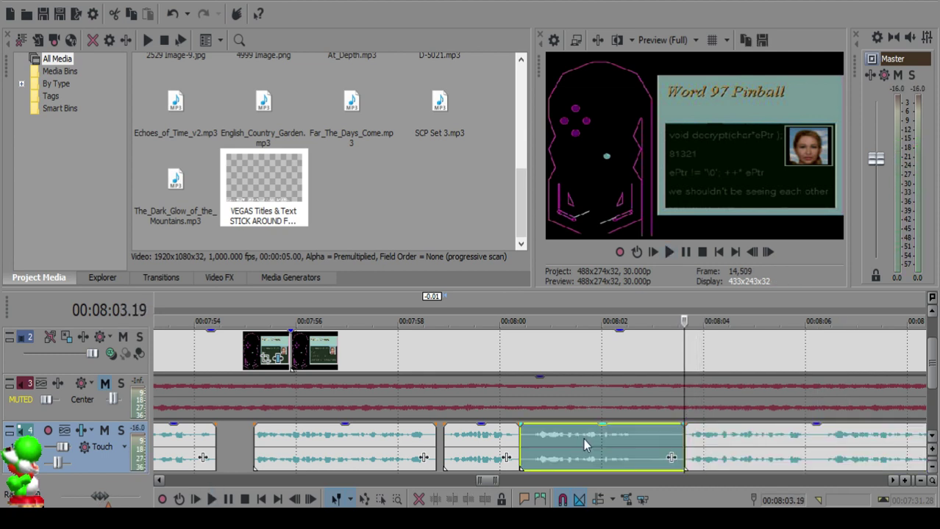
left_click(525, 435)
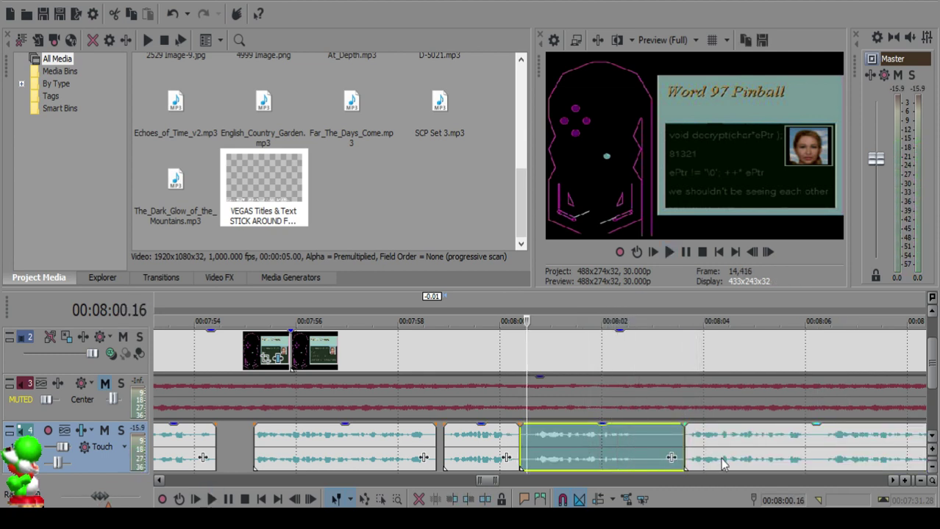
key("Delete")
left_click(498, 448)
key("space")
scroll(560, 448, "up", 5)
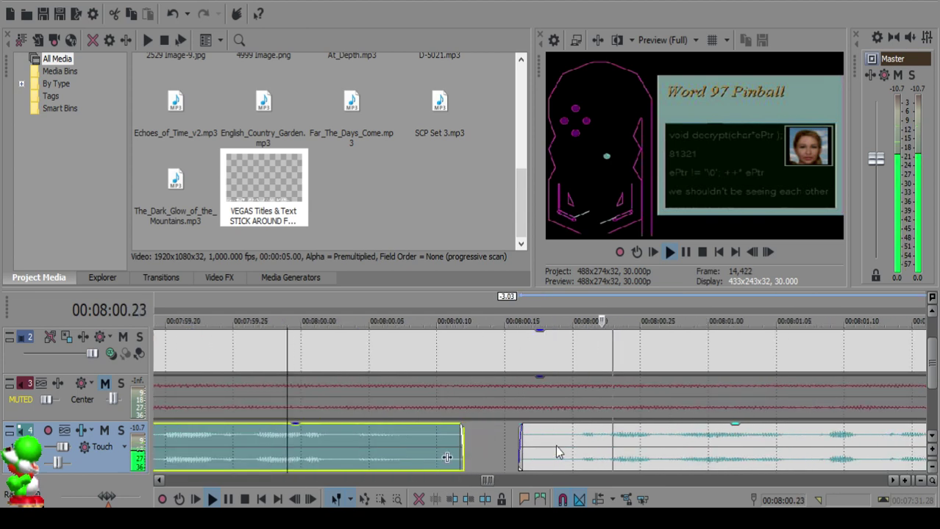
Step: Move the clip after the gap slightly earlier and replay the transition
key("space")
left_click(505, 439)
left_click_drag(544, 440, 538, 440)
left_click(348, 437)
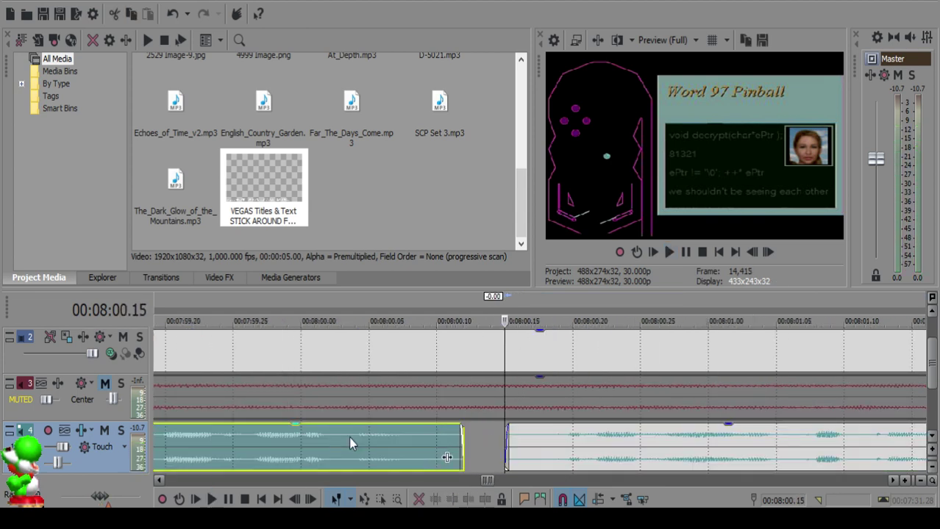
key("space")
Step: Play on and split the narration on both sides of the short pause near 00:08:03
scroll(489, 445, "down", 2)
scroll(488, 444, "down", 3)
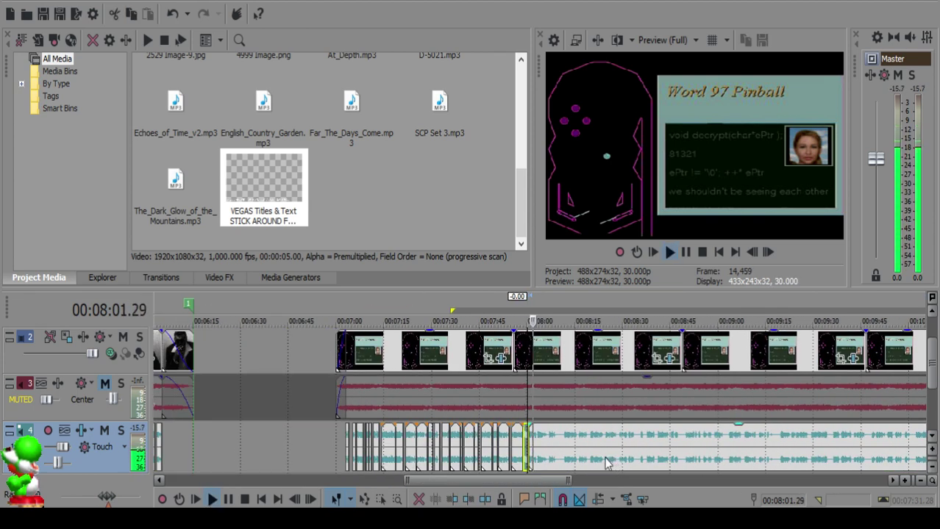
scroll(544, 449, "up", 2)
left_click(543, 436)
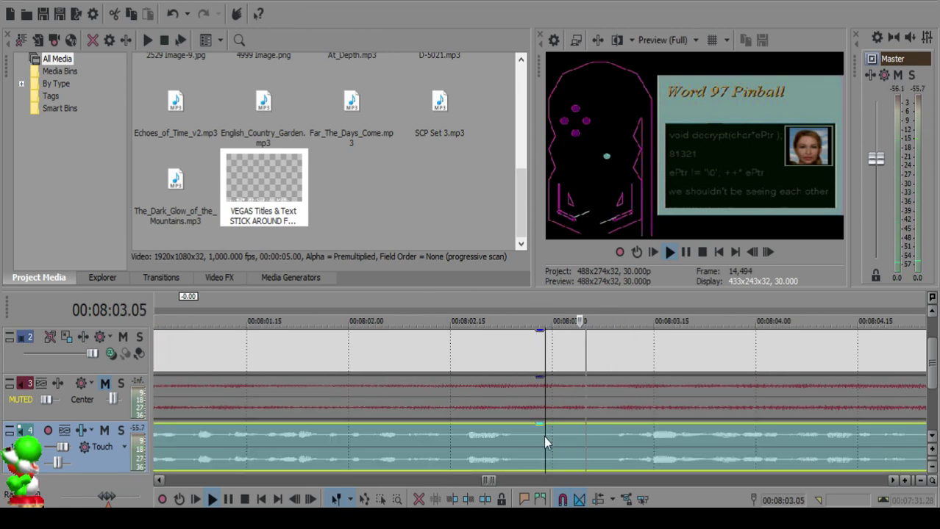
key("s")
key("s")
Step: Delete the pause between the splits, move the remaining narration 0.03 earlier and play the join
left_click(565, 439)
key("Delete")
left_click(579, 439)
left_click_drag(634, 439, 615, 438)
key("space")
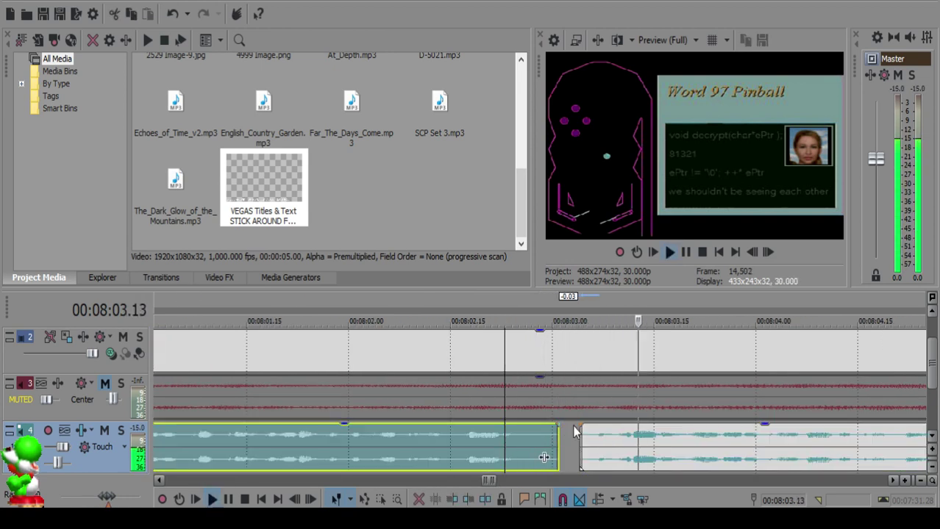
Step: Cut out the short silence just before 00:08:06 and move the remaining narration 0.06 earlier
scroll(606, 437, "down", 5)
scroll(606, 437, "up", 6)
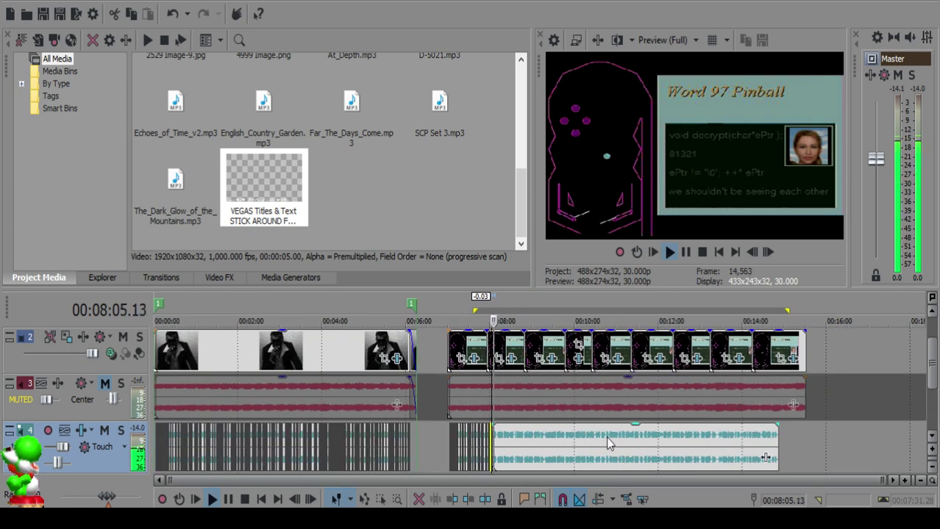
left_click(515, 437)
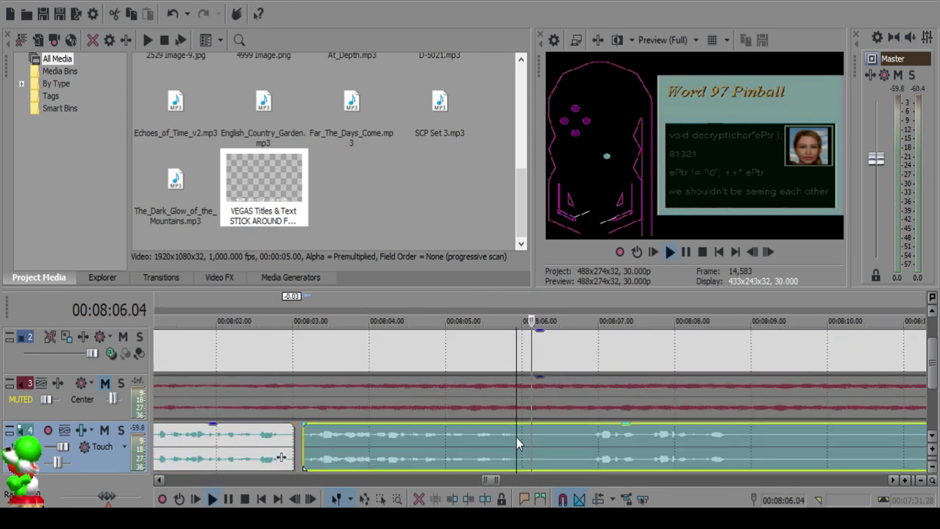
left_click(520, 441)
key("s")
left_click(534, 439)
key("s")
left_click(529, 437)
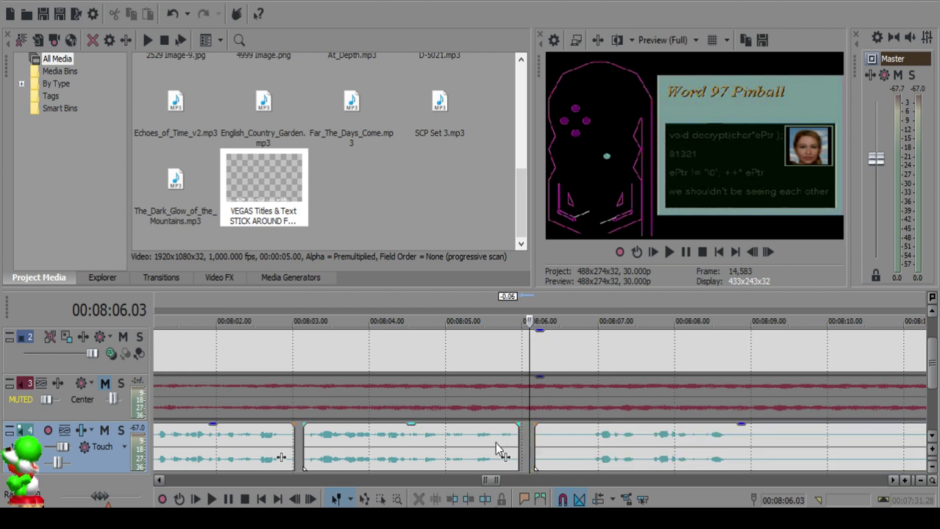
key("Delete")
Step: Add a short fade-out to the clip ending just before 00:08:06 and play it
left_click(496, 442)
left_click_drag(520, 424, 507, 424)
left_click(479, 441)
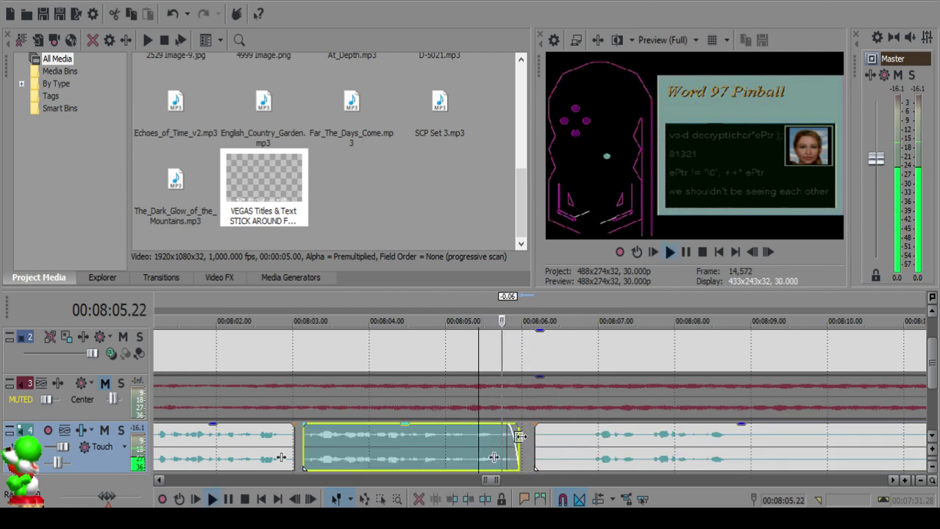
scroll(634, 455, "down", 2)
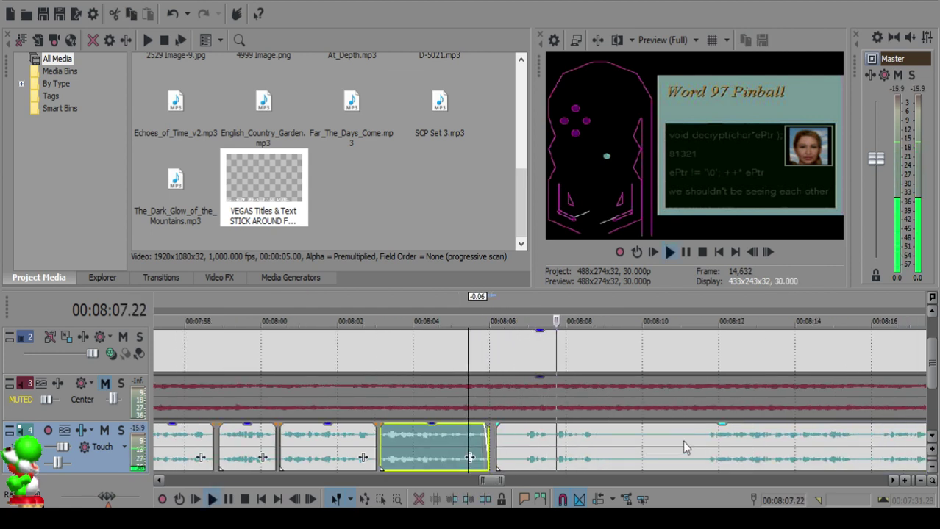
Step: Cut off the silence before the phrase near 00:08:07, move the remaining narration earlier and play the join
left_click(552, 435)
key("space")
key("s")
left_click(497, 439)
key("Delete")
left_click_drag(585, 437, 496, 440)
left_click(471, 438)
key("space")
Step: Fine-tune the clip starting just after 00:08:06 by moving it 0.01 earlier, and replay the join
scroll(471, 437, "up", 5)
key("space")
left_click(488, 437)
left_click(343, 448)
key("space")
key("space")
left_click(484, 441)
left_click(372, 438)
key("space")
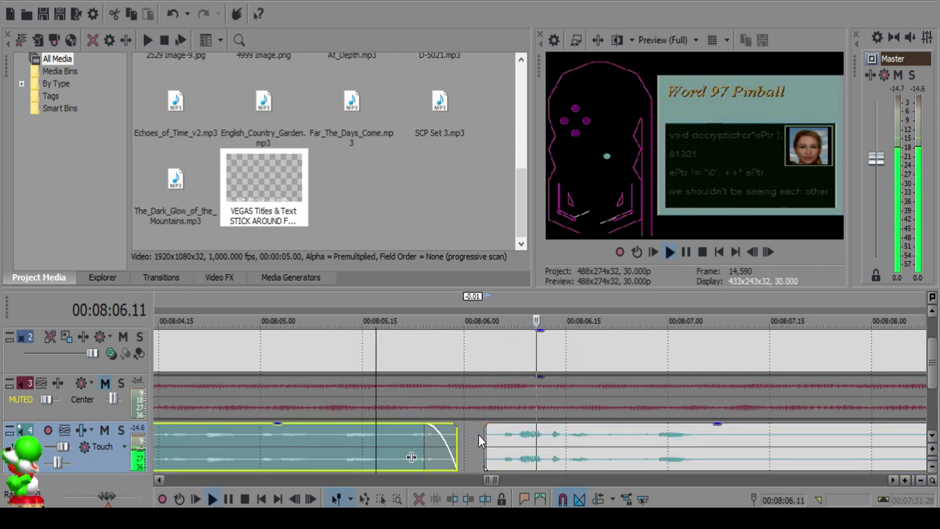
Step: Split the narration at the end of the phrase at 00:08:07.16, cut the following silence and move the rest 0.13 earlier
scroll(563, 438, "down", 2)
left_click(591, 438)
key("space")
left_click(611, 434)
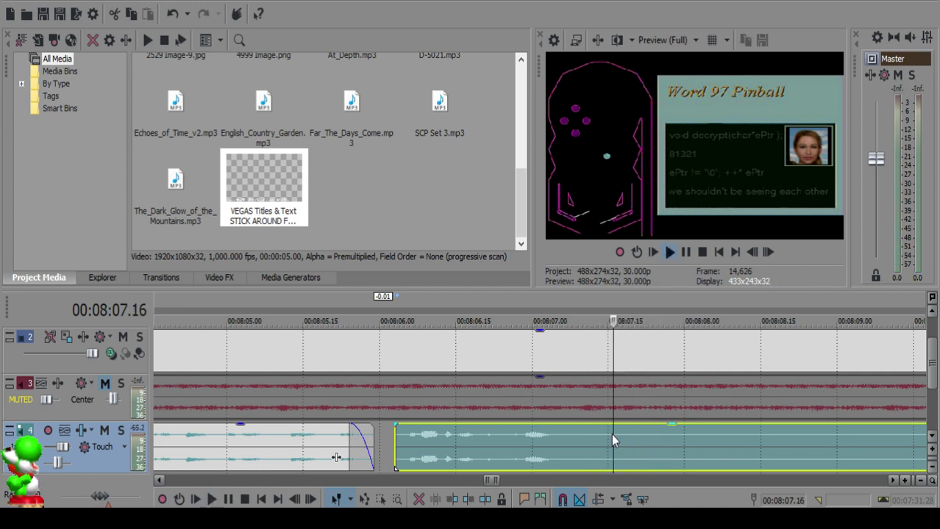
key("s")
key("s")
left_click(630, 439)
key("Delete")
Step: Add a fade-out to the clip ending at 00:08:07.16 and play it
left_click_drag(611, 425, 570, 427)
left_click(497, 448)
key("space")
scroll(696, 447, "down", 2)
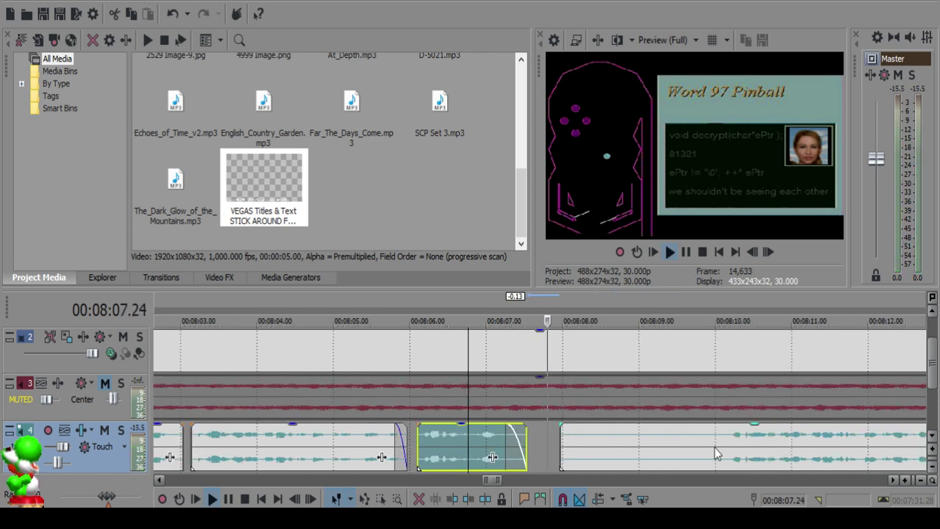
Step: Find the start of the next take to keep and split the narration at 00:08:10.03
left_click(729, 447)
scroll(695, 449, "down", 1)
left_click(704, 440)
left_click(525, 435)
key("space")
key("s")
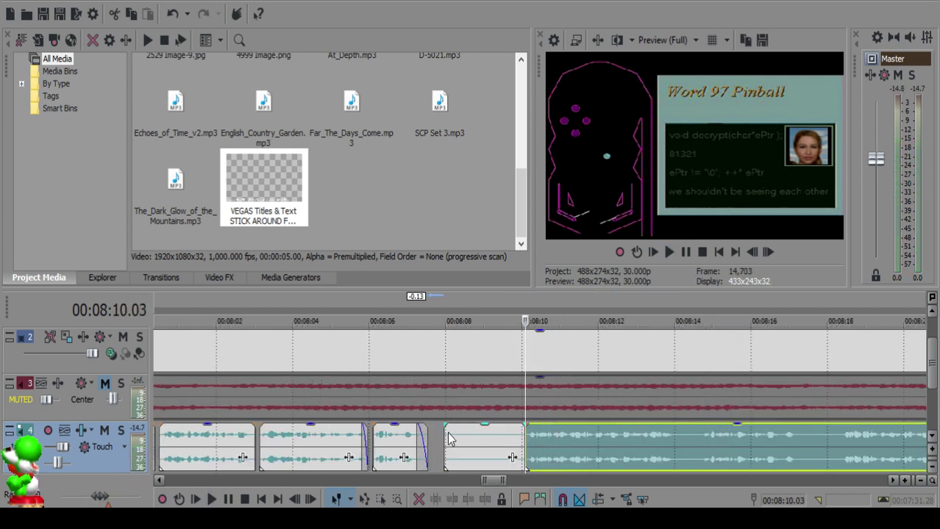
Step: Delete the silent piece before the split, move the remaining narration 2.00 earlier and play the join
left_click(447, 433)
key("Delete")
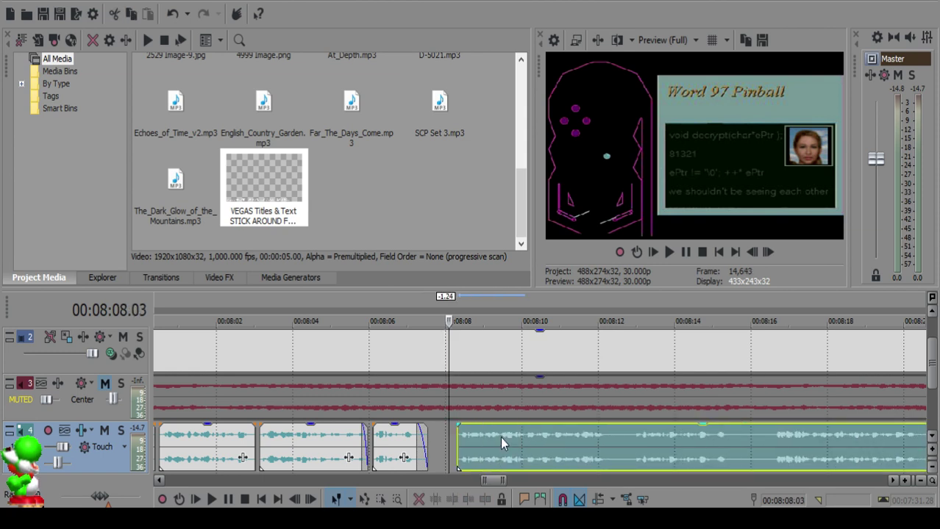
left_click(408, 449)
key("space")
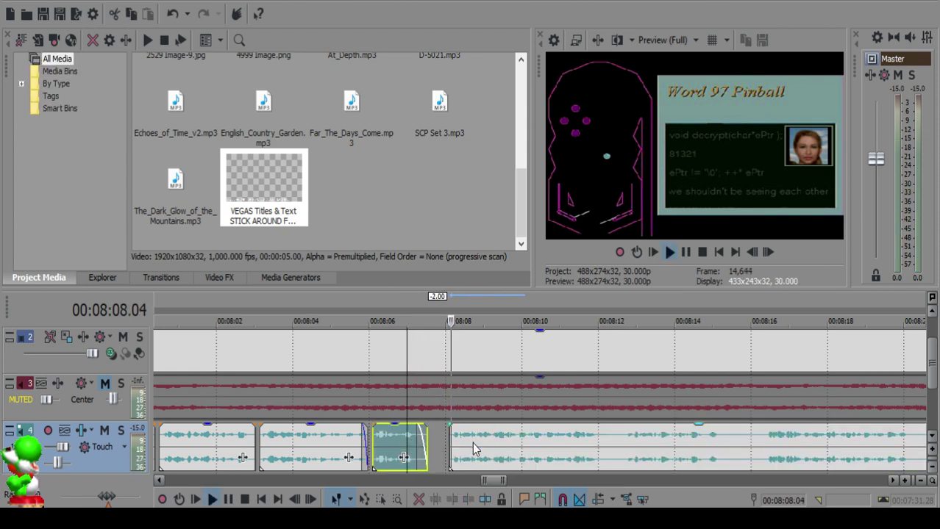
Step: Move the clip starting just after 00:08:08 later by 0.02 and replay the transition
left_click(474, 442)
scroll(547, 439, "up", 3)
left_click_drag(519, 441, 541, 445)
left_click(250, 464)
key("space")
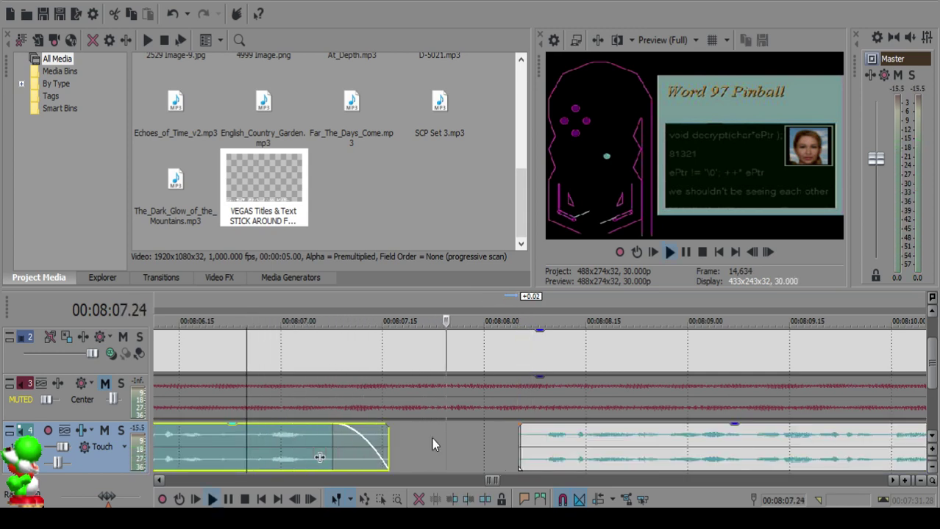
Step: Play on to the end of the phrase and split the narration just after 00:08:12
scroll(551, 439, "down", 8)
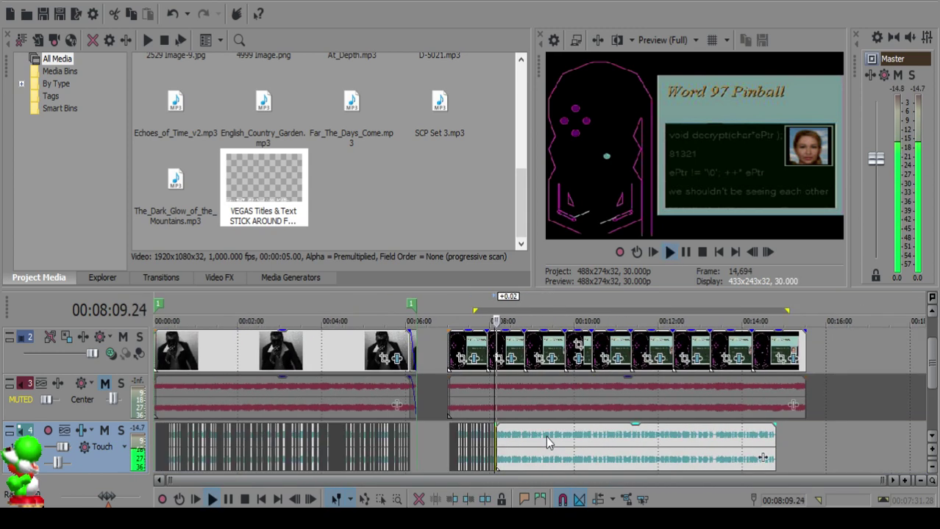
scroll(546, 439, "up", 10)
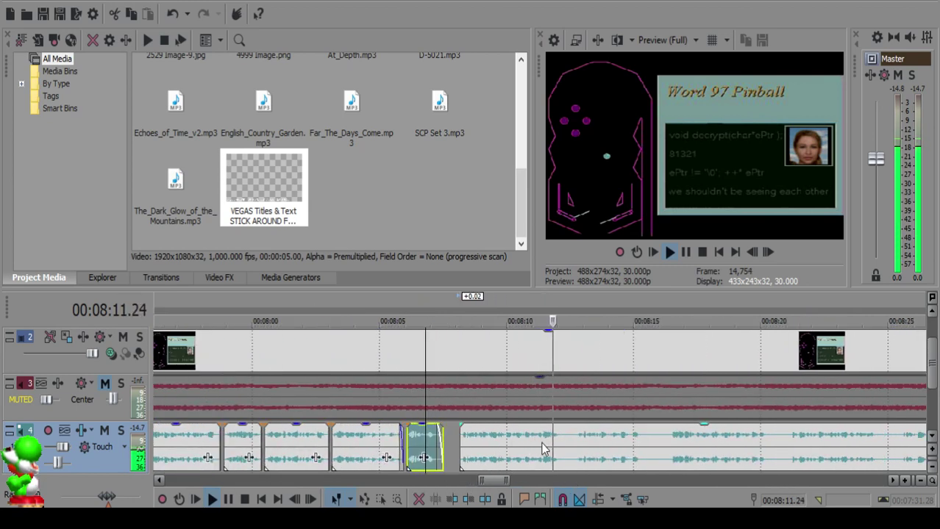
scroll(542, 445, "up", 3)
left_click(545, 439)
key("space")
key("space")
key("space")
key("s")
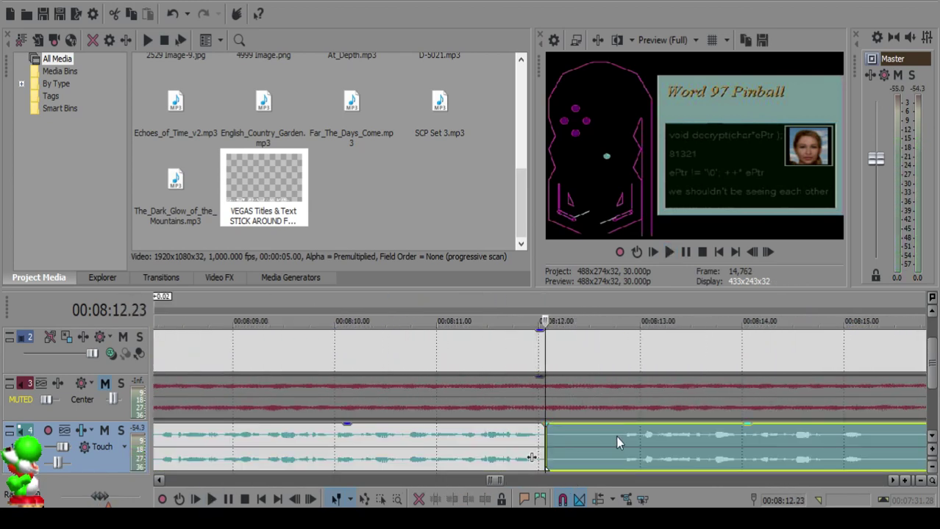
Step: Locate the next phrase after 00:08:12 and split the narration just before it begins
left_click(616, 436)
key("space")
scroll(616, 436, "down", 2)
left_click(595, 436)
left_click(668, 436)
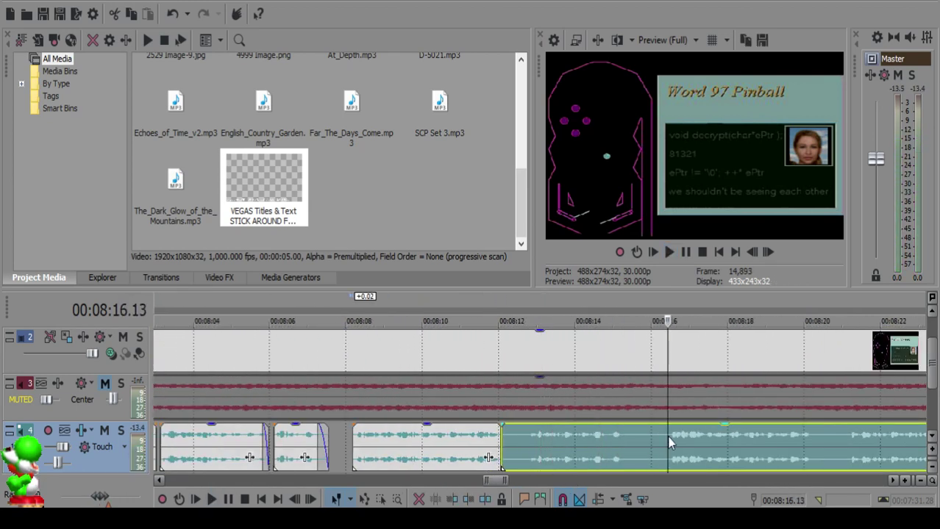
left_click(526, 435)
key("s")
Step: Delete the silence between the splits, move the remaining narration 0.20 earlier and play the join
left_click(516, 441)
key("Delete")
left_click_drag(581, 445, 554, 441)
left_click(496, 443)
key("space")
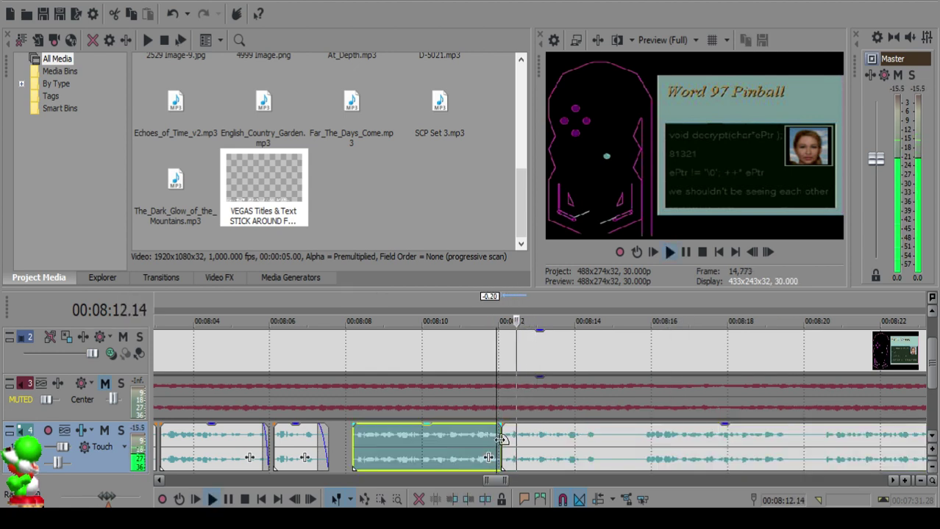
Step: Adjust the clip after the 00:08:12 join to leave a small gap and replay the transition
left_click(502, 439)
scroll(507, 438, "up", 4)
left_click_drag(512, 441, 544, 441)
left_click(388, 445)
key("space")
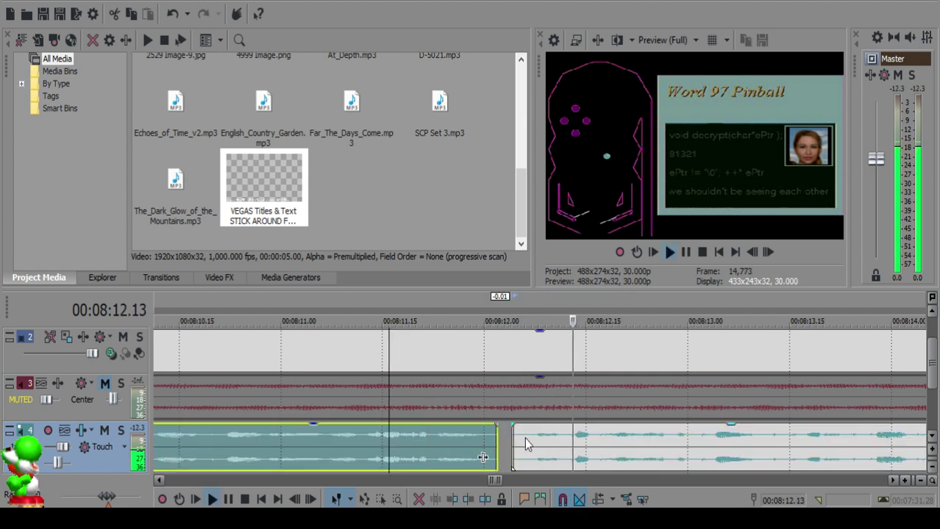
Step: Play on and split the narration at about 00:08:14.09, between two words
scroll(522, 441, "down", 6)
scroll(567, 460, "up", 6)
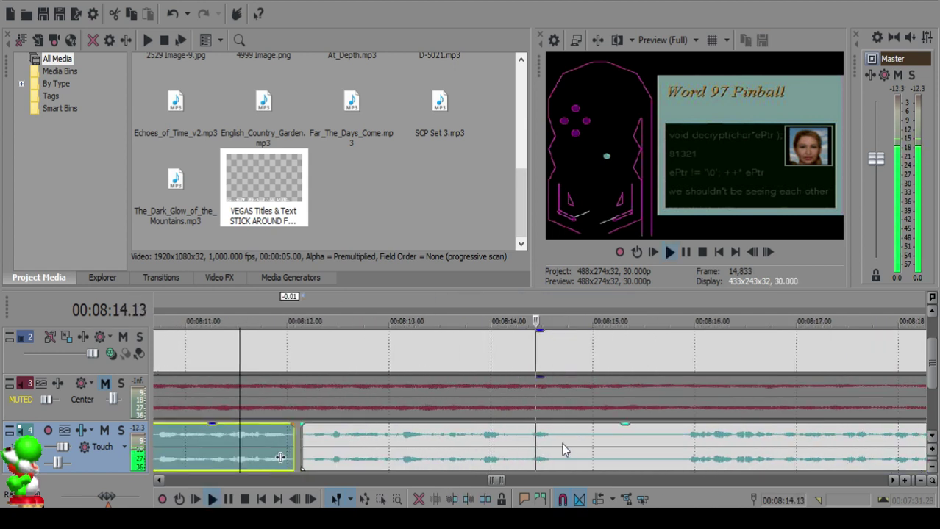
left_click(501, 440)
key("space")
key("s")
key("space")
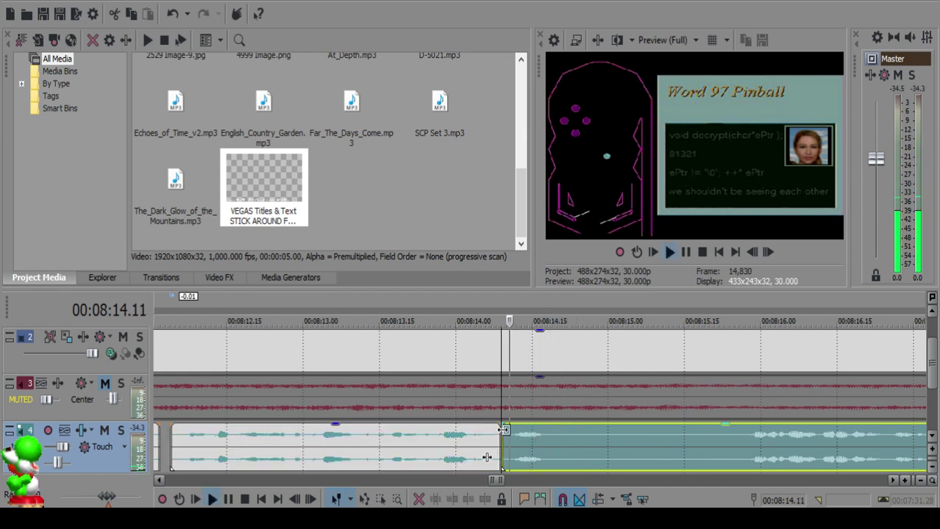
Step: Smooth the cut at about 00:08:14.09 with a fade-out on the clip before and a fade-in on the clip after, checking by playback
mouse_move(503, 426)
left_mouse_down()
mouse_move(534, 438)
mouse_move(516, 426)
left_mouse_up()
left_click(425, 442)
key("space")
key("Return")
left_click(461, 443)
key("space")
scroll(512, 437, "up", 2)
key("Return")
key("ctrl+z")
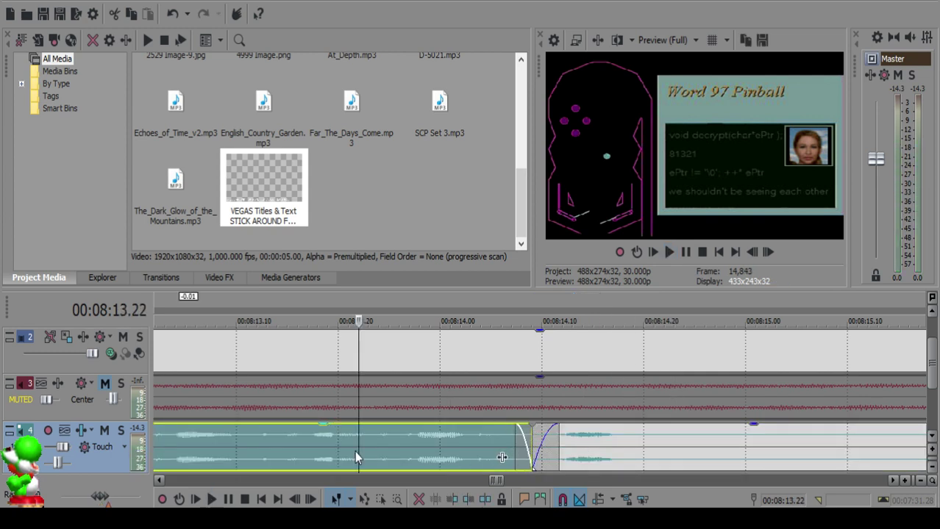
left_click(358, 455)
key("space")
key("Return")
Step: Find the end of the phrase by playback and split the narration at about 00:08:14.21
left_click(659, 442)
key("space")
key("Return")
left_click(653, 439)
key("space")
key("space")
key("s")
Step: Find the start of the next phrase and split the narration just before it, at about 00:08:15.26
scroll(653, 438, "down", 3)
left_click(694, 439)
key("space")
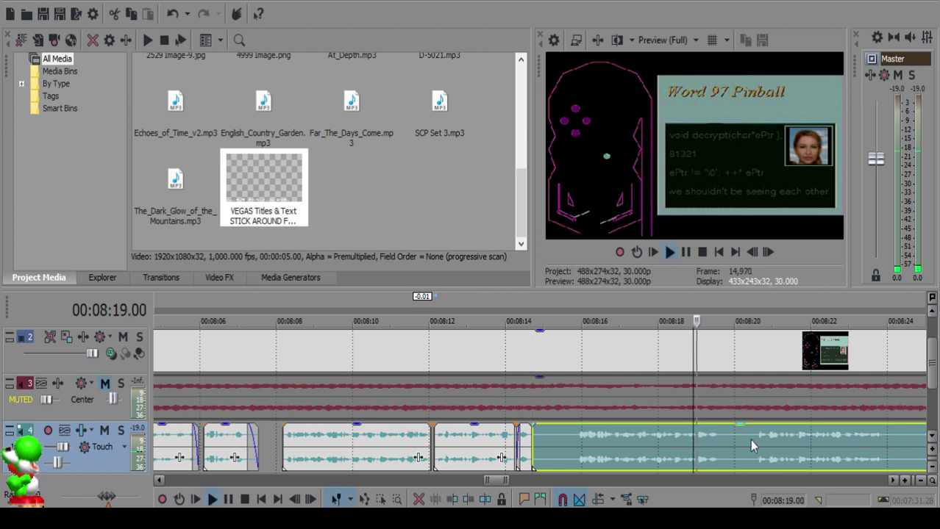
left_click(752, 440)
left_click(576, 437)
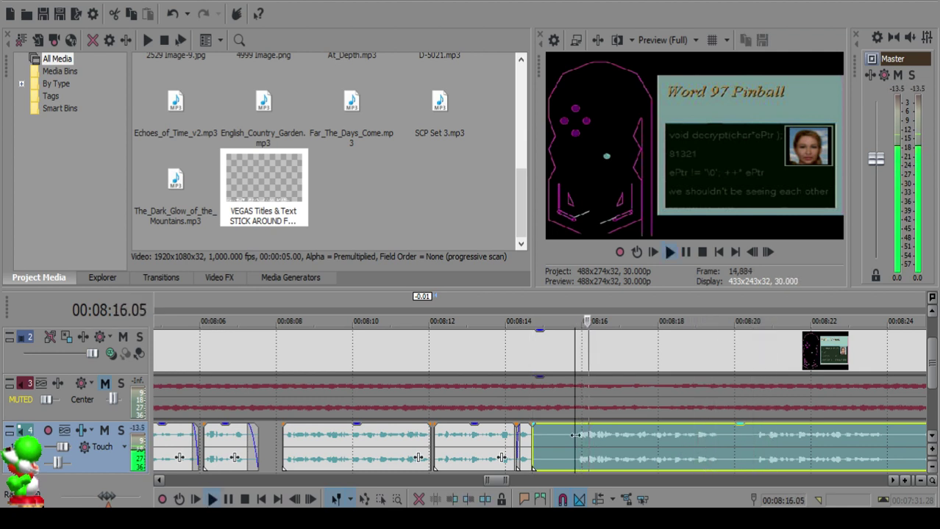
key("space")
key("s")
Step: Delete the piece between the last two splits, move the remaining narration 0.16 earlier and play the join
left_click(284, 446)
key("space")
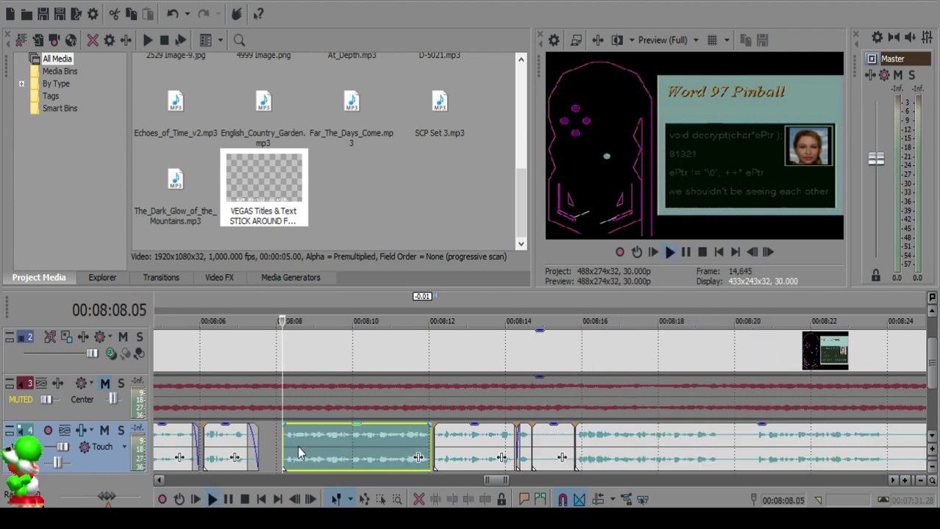
key("space")
left_click(553, 439)
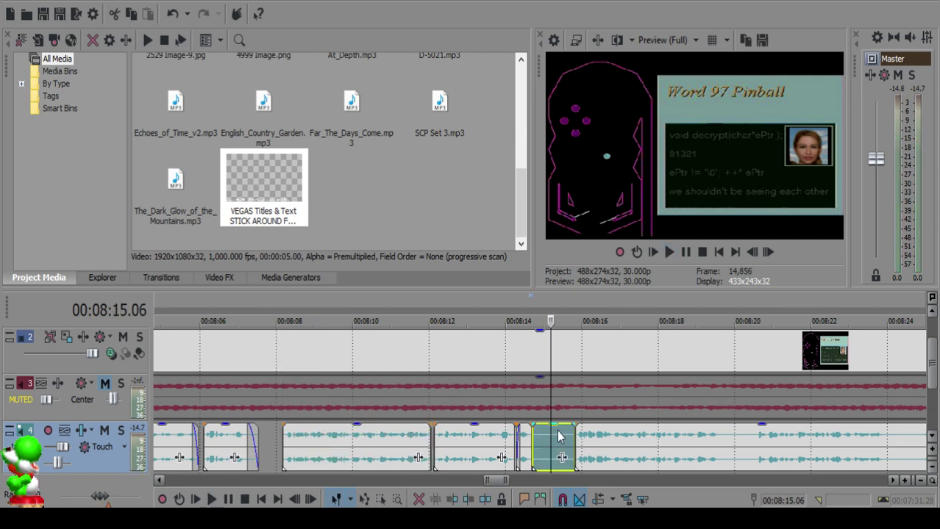
key("Delete")
left_click_drag(607, 446, 586, 446)
left_click(482, 453)
key("space")
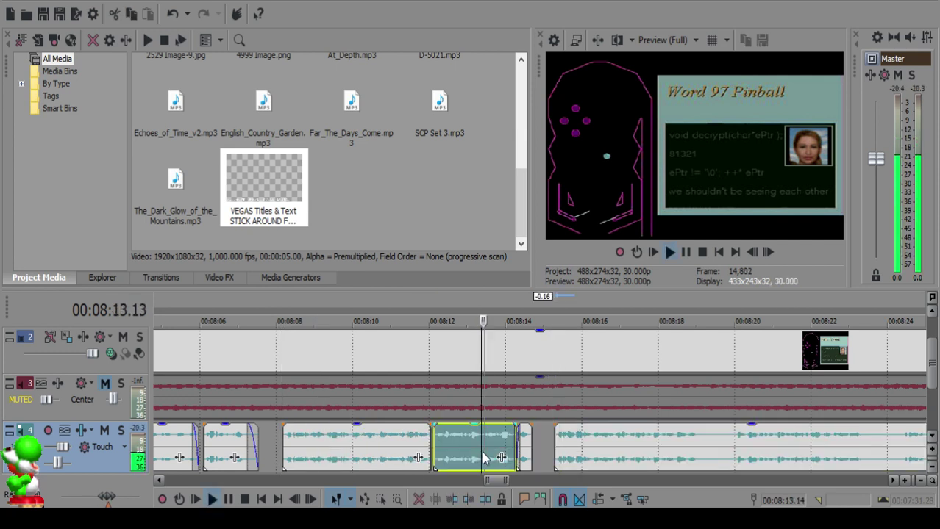
Step: Move the clip starting just after 00:08:15 slightly earlier to tighten the gap before it
scroll(552, 445, "up", 3)
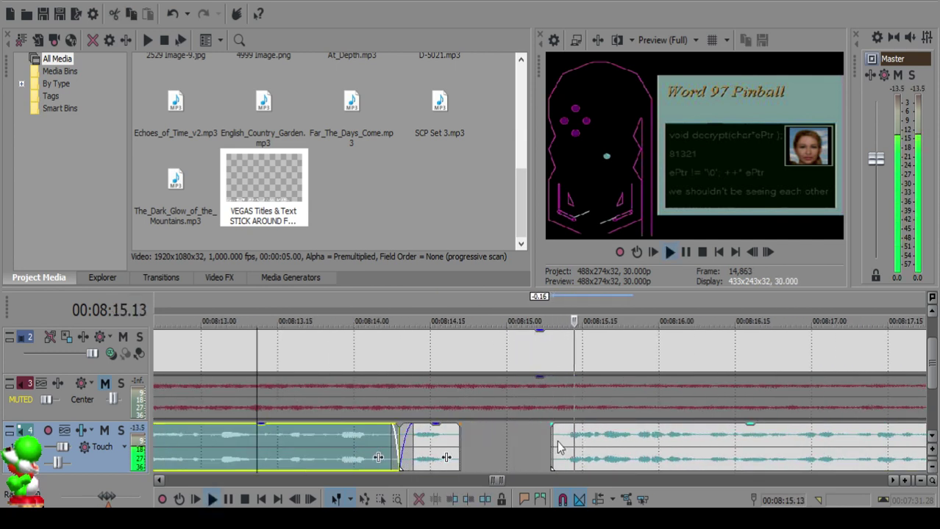
key("space")
left_click(542, 437)
left_click_drag(565, 440, 560, 441)
left_click(701, 438)
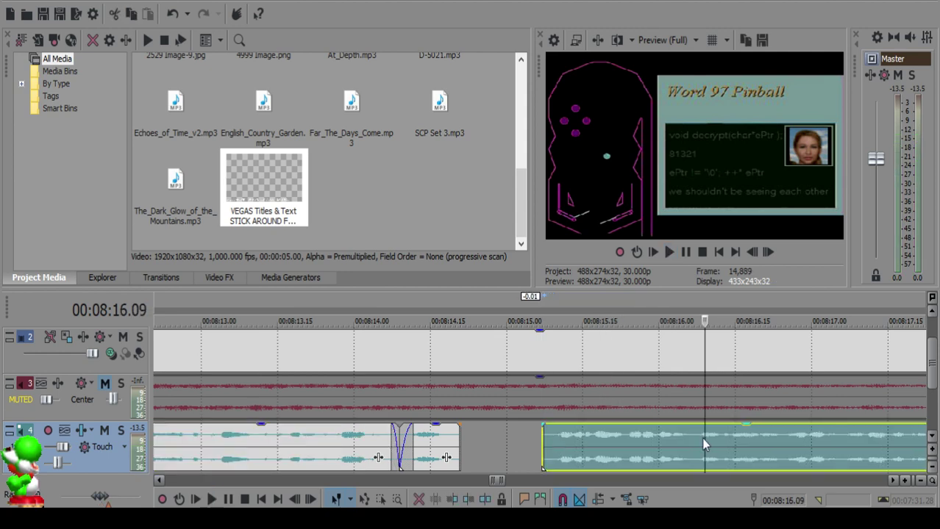
Step: Play on to the end of the sentence and split the narration at about 00:08:19.03
scroll(669, 441, "down", 4)
key("space")
scroll(584, 434, "down", 4)
scroll(584, 435, "up", 4)
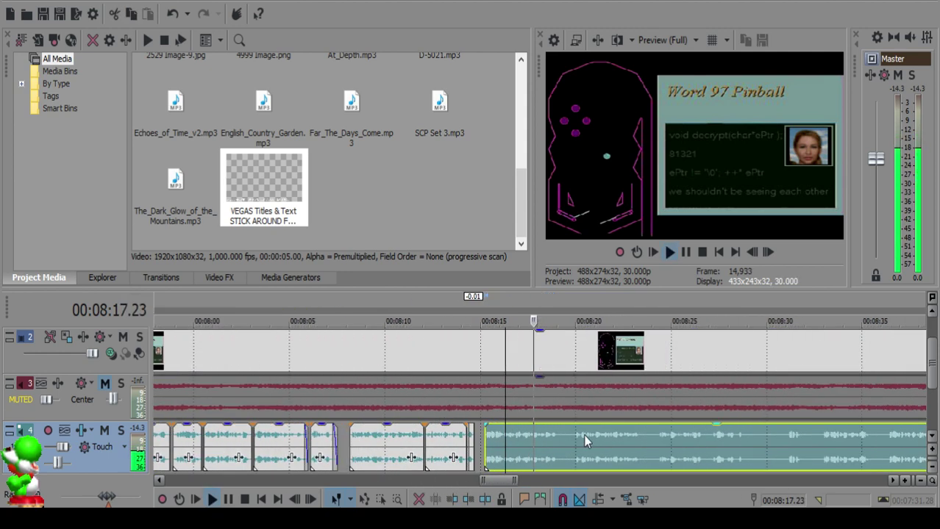
scroll(572, 439, "up", 3)
key("s")
Step: Cut out the silence from the last split up to 00:08:19.29 and move the remaining narration 0.22 earlier
left_click(725, 450)
key("Return")
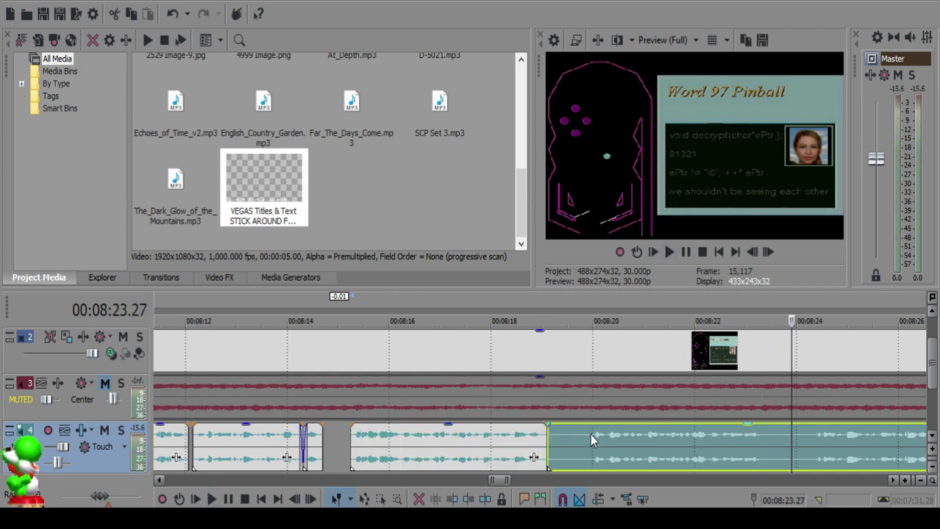
left_click(590, 436)
key("s")
left_click(555, 438)
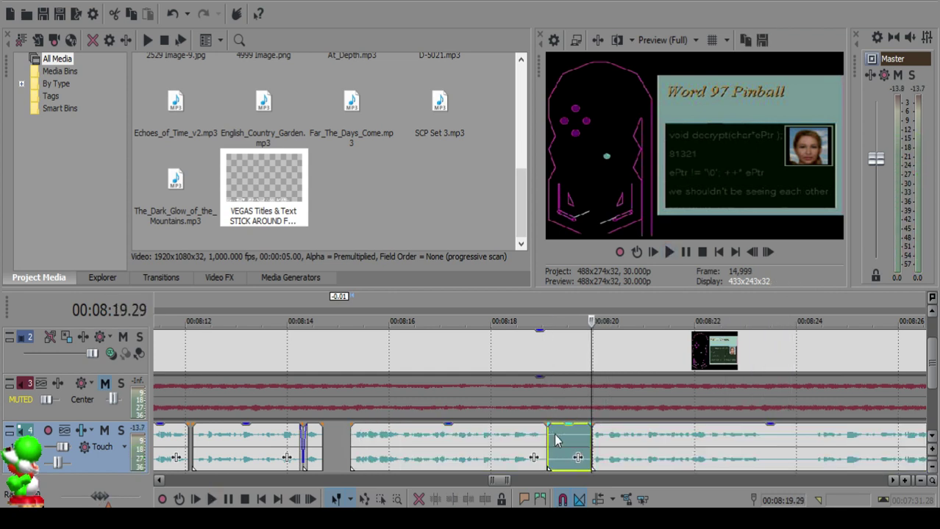
key("Delete")
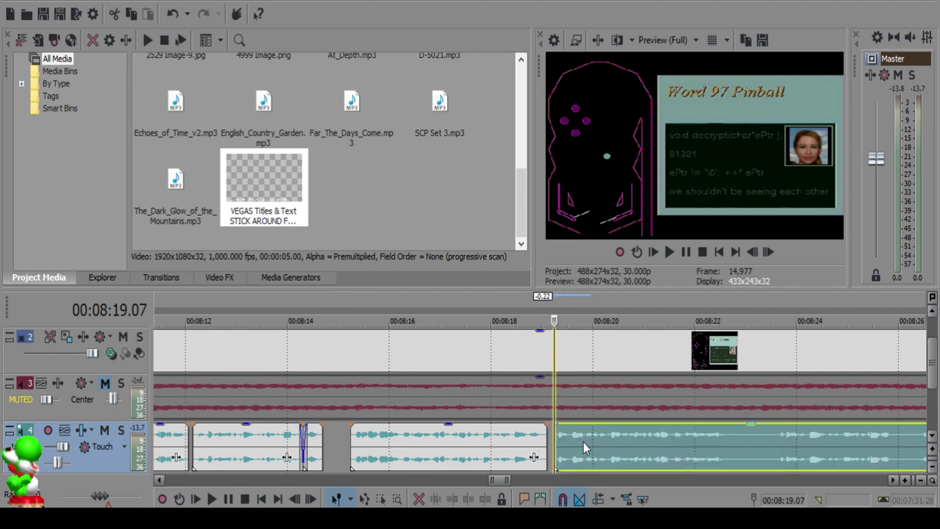
Step: Play the join near 00:08:19, move the following clip another 0.02 earlier and fade out the end of the clip before it
left_click(501, 442)
key("Return")
scroll(505, 443, "up", 2)
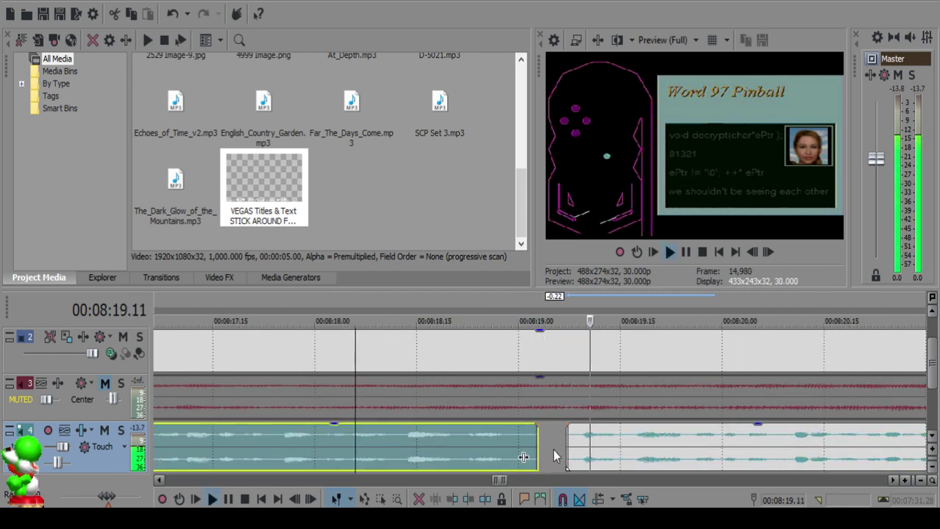
key("Return")
left_click(553, 448)
left_click_drag(595, 444, 583, 443)
left_click(471, 442)
key("Return")
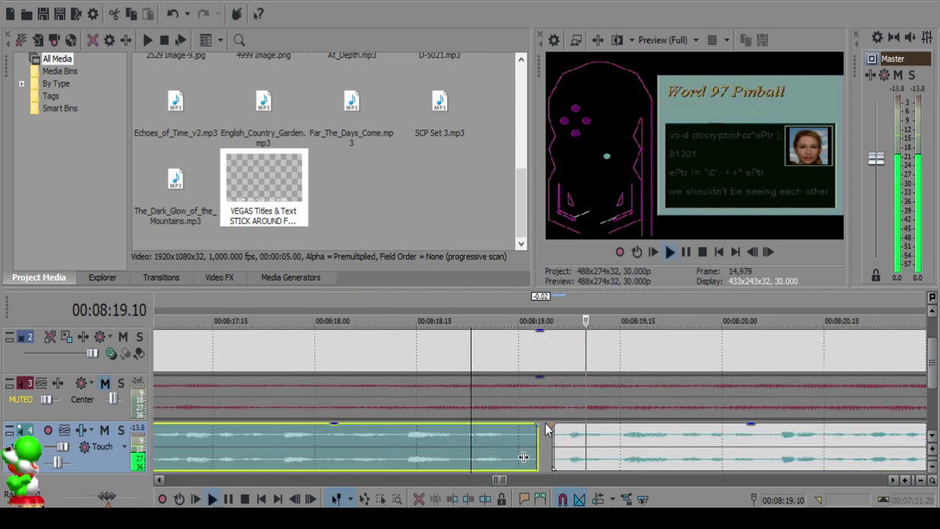
scroll(536, 448, "down", 4)
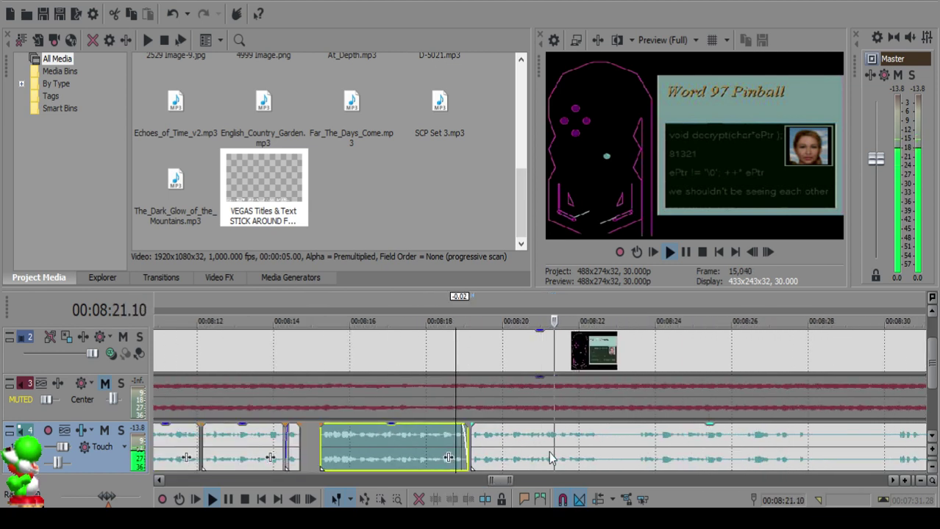
Step: Cut out the narration between 00:08:22.21 and 00:08:23.16 and move the rest earlier
scroll(553, 451, "up", 4)
left_click(555, 448)
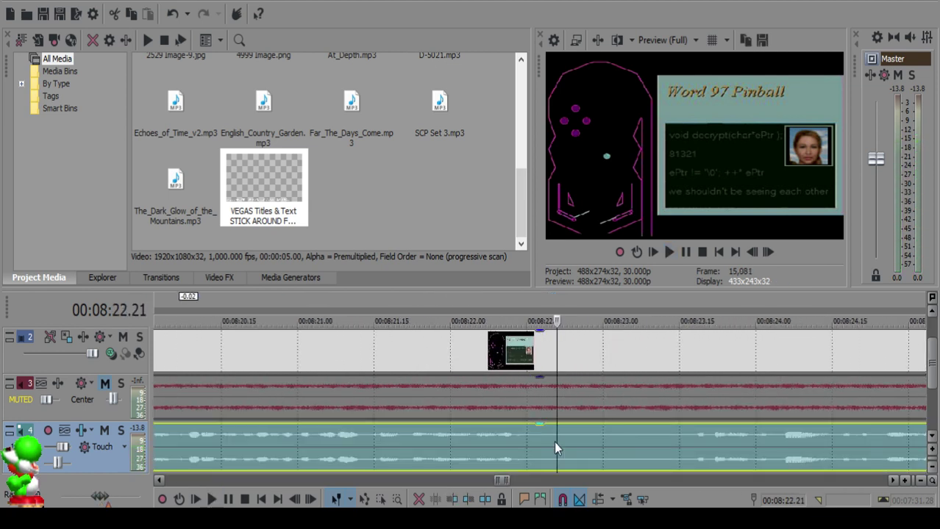
key("s")
scroll(680, 439, "down", 4)
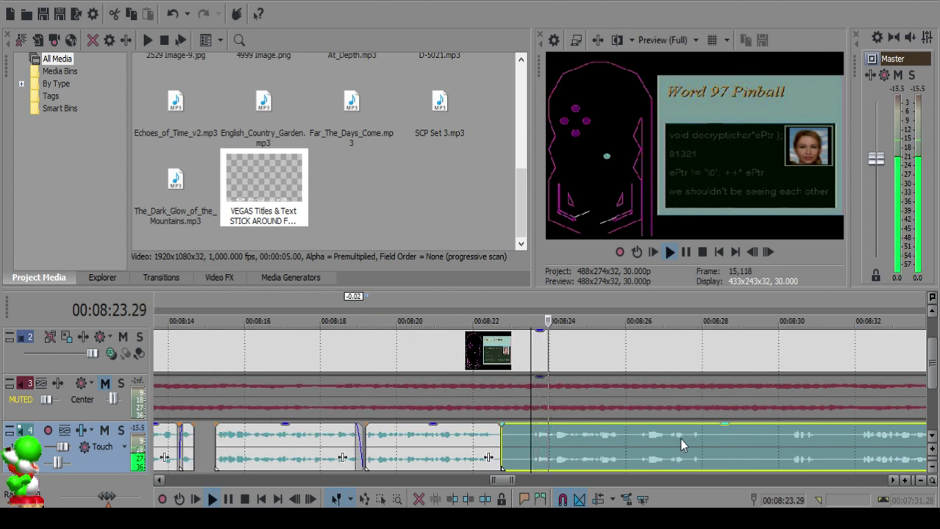
key("space")
key("s")
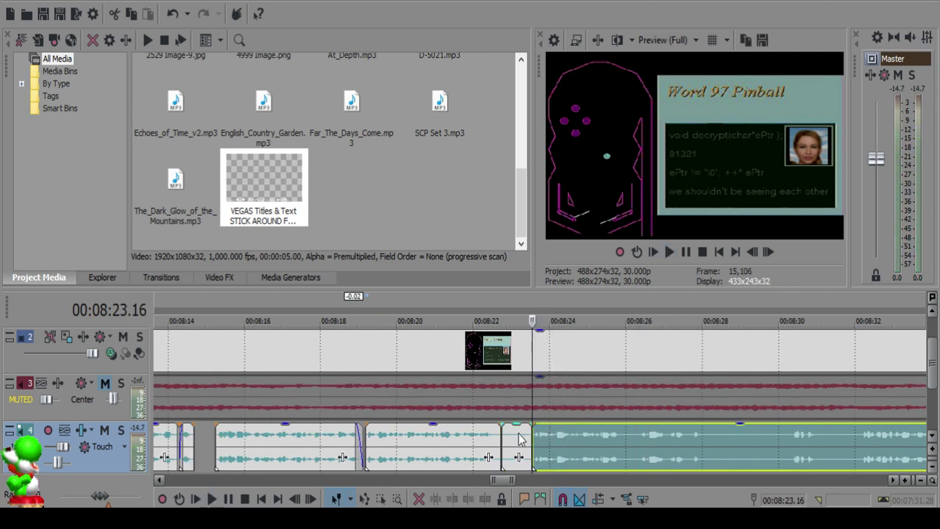
left_click(514, 438)
key("Delete")
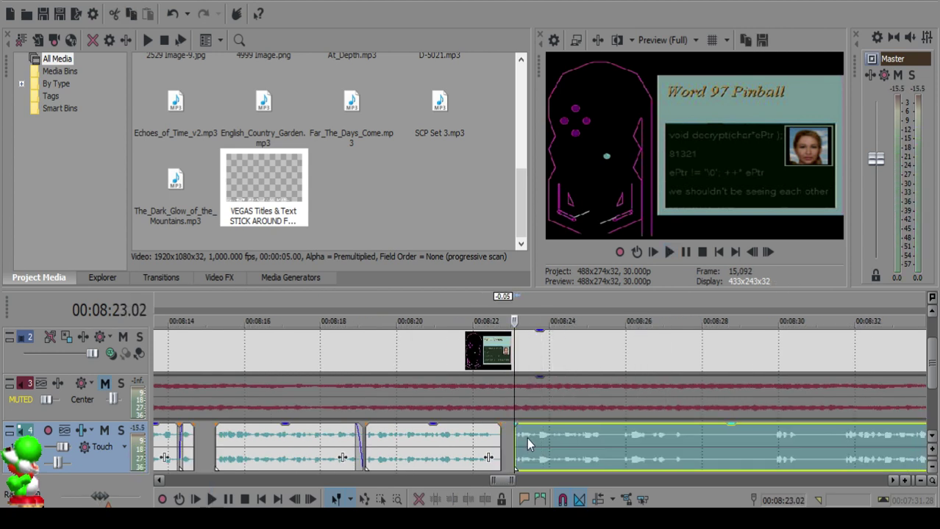
Step: Play the new join, move the following clip 0.02 earlier and give its start a short fade-in
left_click(487, 442)
key("space")
scroll(521, 443, "up", 3)
key("Return")
left_click_drag(546, 447, 540, 427)
left_click(408, 442)
key("space")
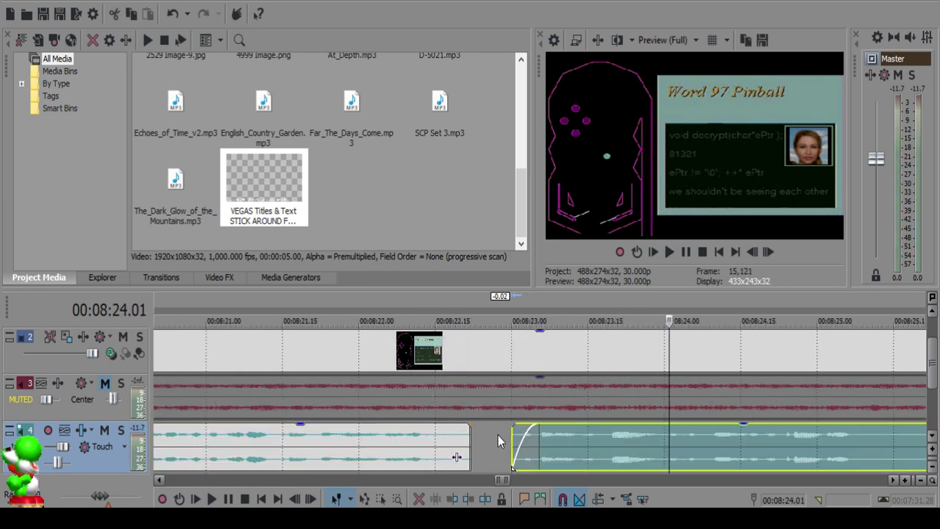
Step: Play on, replay the end of the phrase around 00:08:25 and split the narration at about 00:08:25.11
scroll(603, 436, "down", 2)
scroll(603, 436, "down", 3)
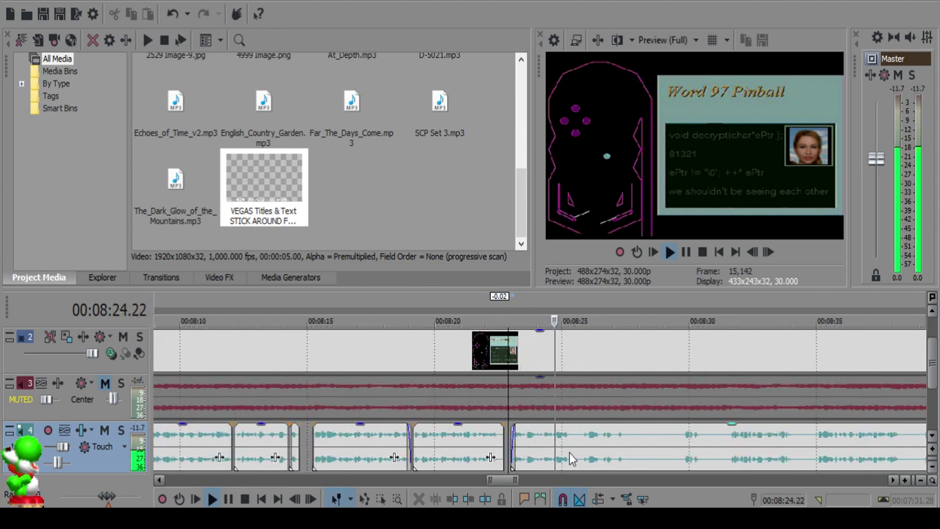
scroll(571, 454, "up", 5)
left_click(555, 437)
key("space")
left_click(542, 436)
key("space")
key("space")
key("space")
left_click(547, 436)
left_click(506, 435)
key("space")
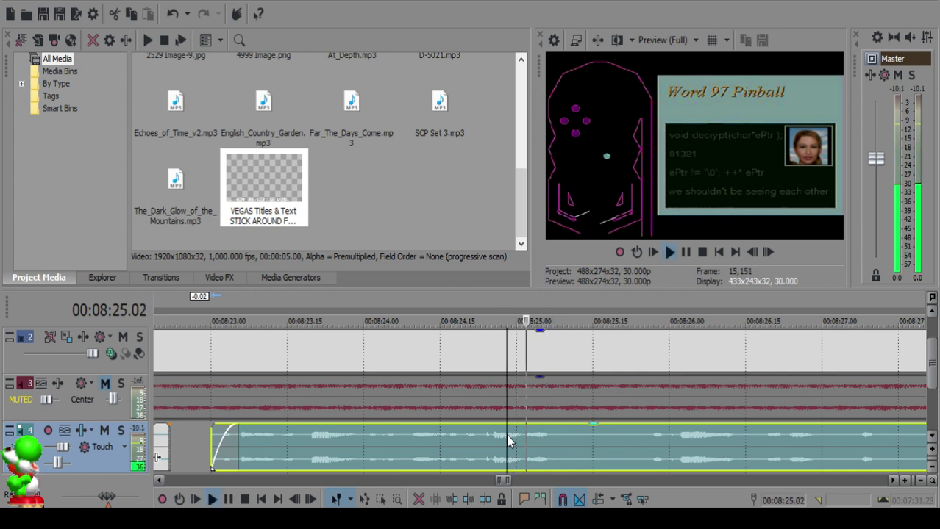
left_click(502, 438)
left_click(474, 438)
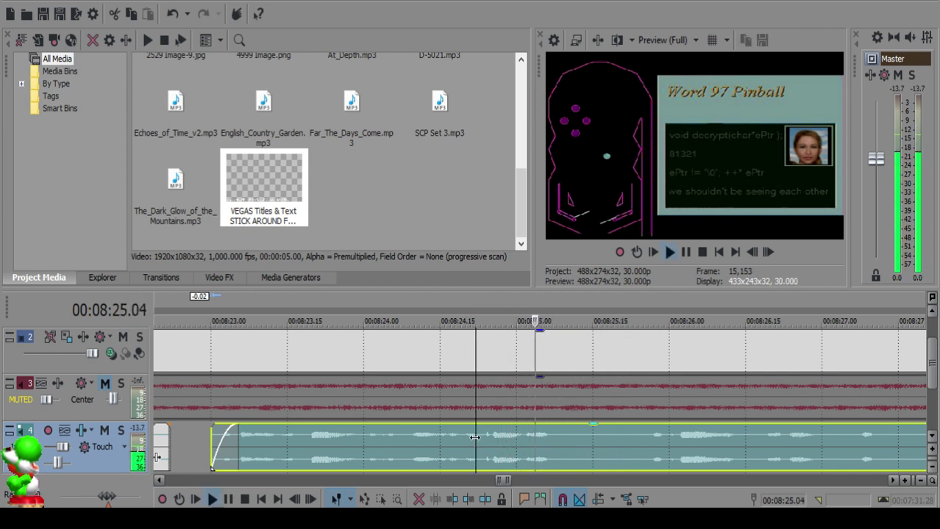
left_click(570, 438)
key("s")
Step: Delete the piece from the last split to about 00:08:25.24, move the remaining narration 0.10 earlier and play the join
scroll(723, 444, "down", 3)
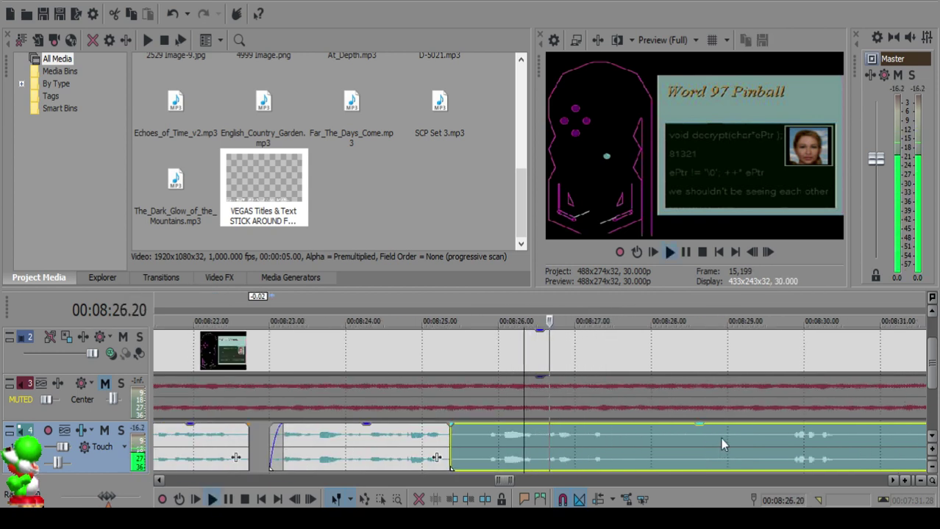
left_click(484, 434)
key("s")
left_click(462, 439)
key("Delete")
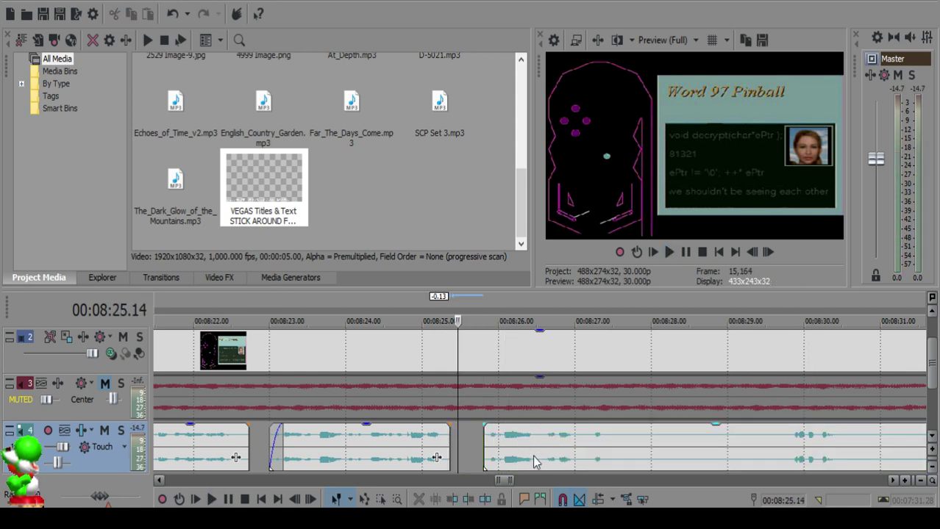
left_click(387, 442)
key("space")
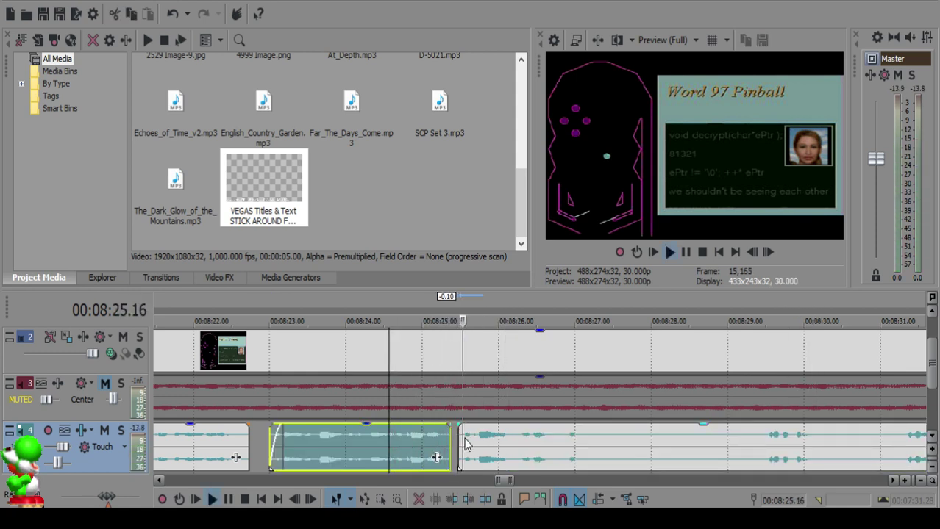
Step: Play on to the end of the phrase and split the narration at about 00:08:27.04
scroll(536, 448, "down", 4)
scroll(548, 450, "up", 5)
left_click(566, 442)
key("space")
key("space")
key("space")
key("s")
Step: Find the next phrase, split the narration just before it and delete the piece between the last two splits
left_click(867, 442)
key("space")
scroll(625, 447, "down", 1)
left_click(479, 435)
key("s")
left_click(374, 434)
key("Delete")
Step: Move the remaining narration 1.12 earlier and play the join
left_click_drag(528, 446, 421, 447)
left_click(287, 445)
key("space")
scroll(421, 441, "up", 2)
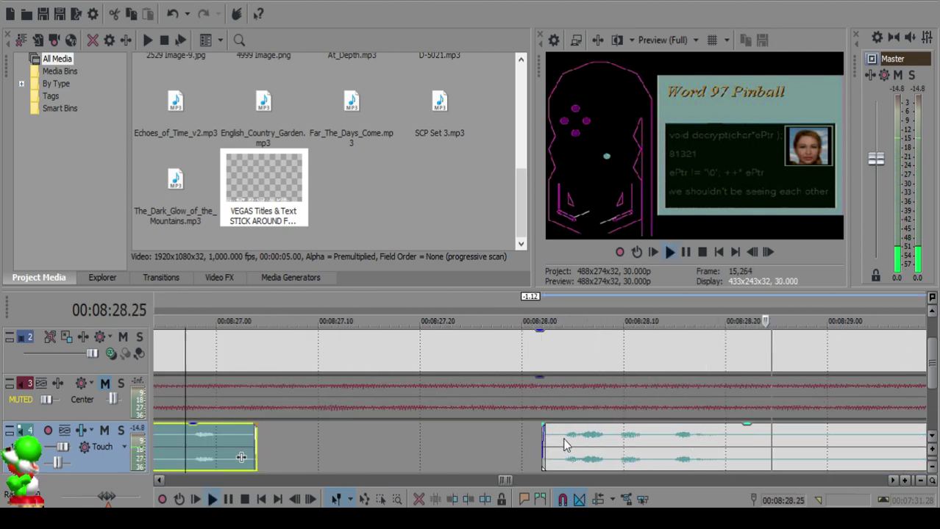
Step: Lengthen the pause by moving the following clip later until it starts at 00:08:28.08, playing the transition between adjustments
key("space")
left_click(565, 439)
scroll(566, 437, "down", 1)
left_click_drag(561, 445, 572, 443)
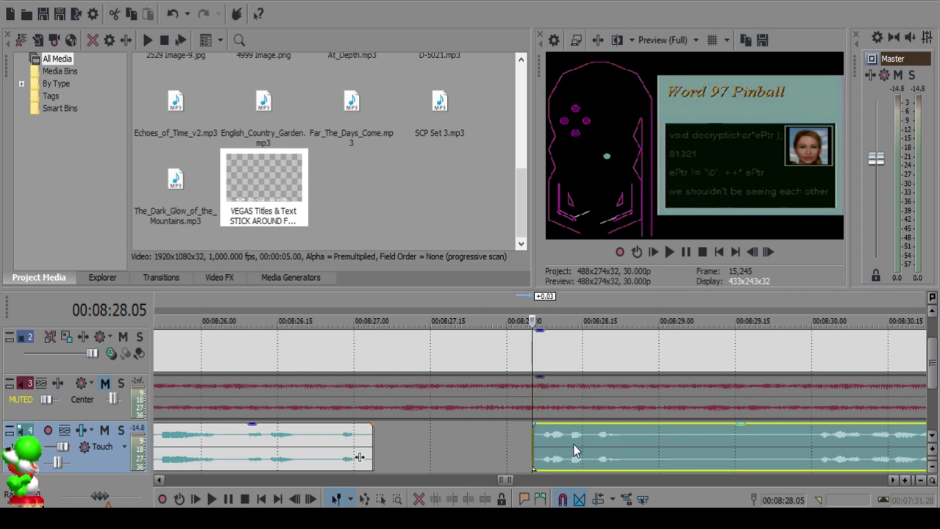
left_click(243, 441)
key("space")
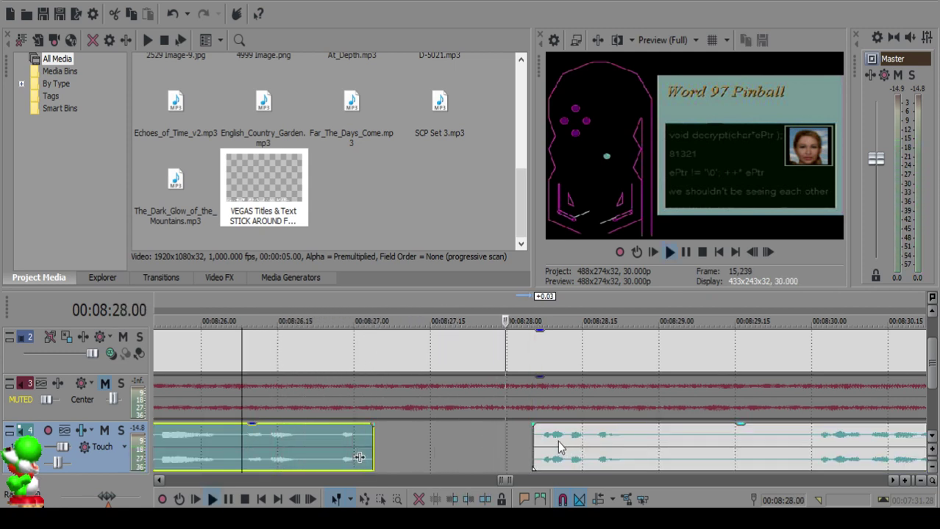
left_click(543, 439)
key("space")
left_click_drag(543, 439, 552, 438)
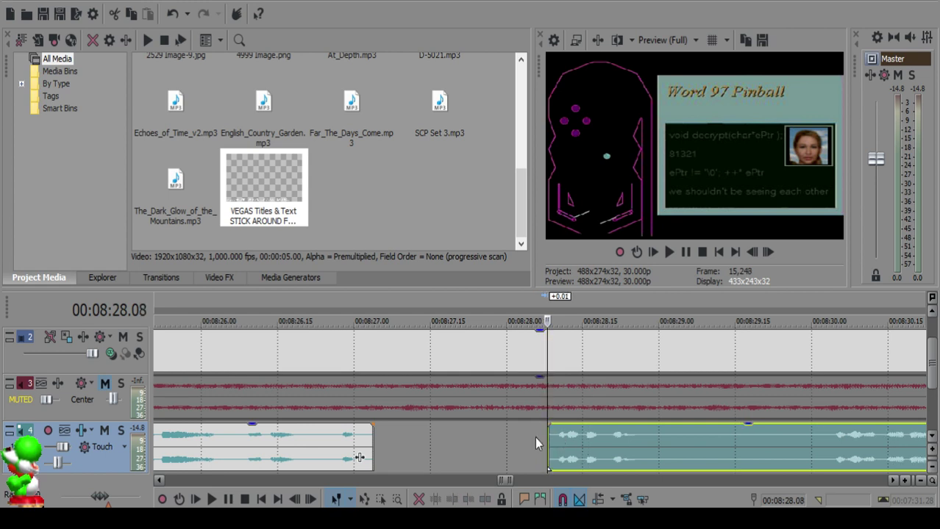
left_click(270, 445)
key("space")
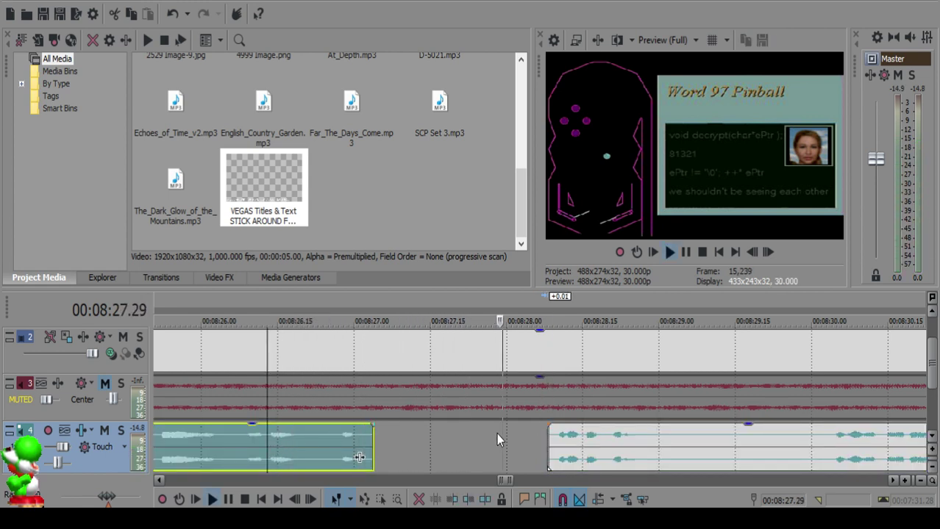
Step: Split the narration at 00:08:29.02 and about 00:08:29.13, and delete the piece between the splits
scroll(497, 439, "up", 2)
left_click(579, 444)
left_click(528, 443)
left_click(589, 443)
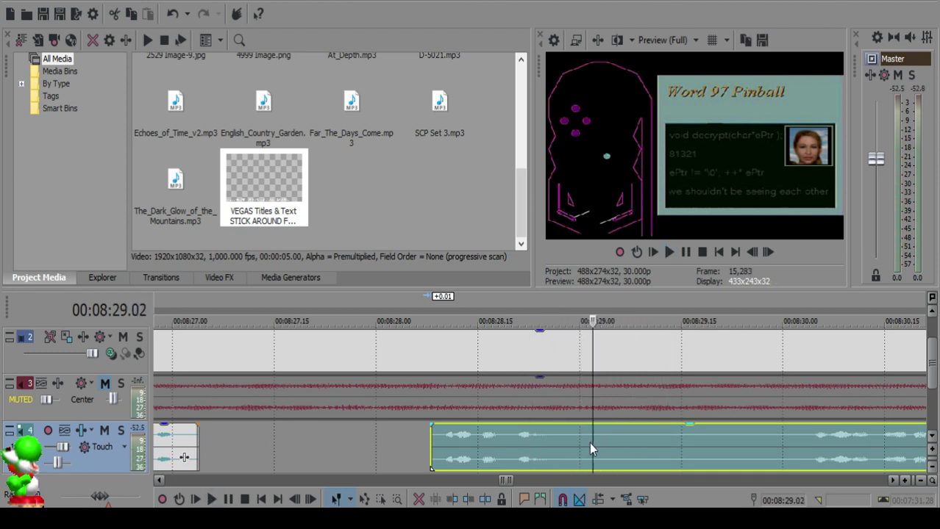
key("s")
left_click(665, 440)
key("s")
left_click(622, 436)
key("Delete")
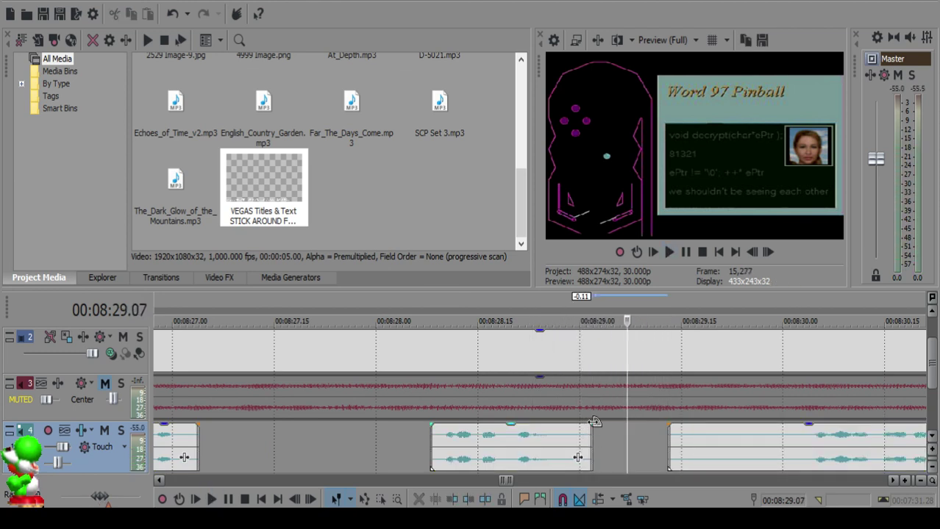
Step: Add a short fade-out to the end of the clip ending at 00:08:29.02 and play it
left_click_drag(594, 422, 571, 425)
left_click(470, 441)
key("space")
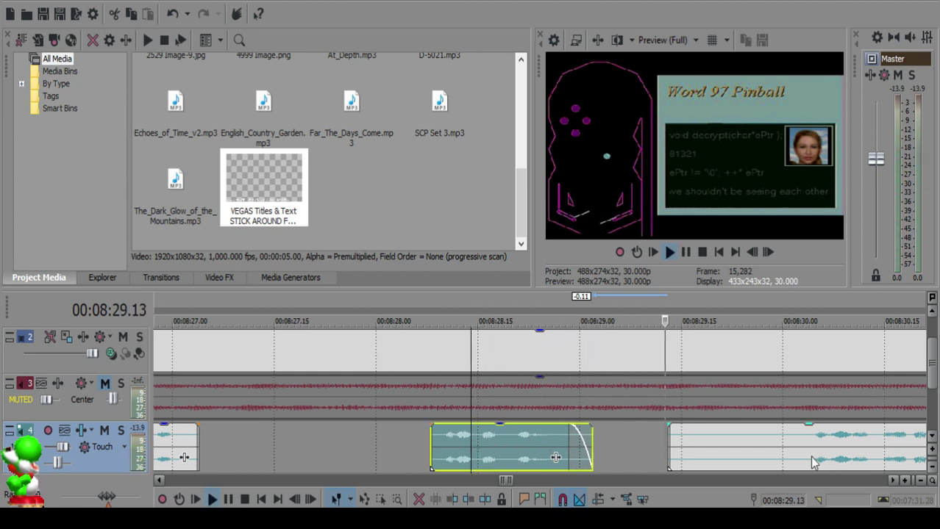
Step: Play on, split the narration just before the next phrase at about 00:08:30.04 and delete the silence before it
left_click(813, 461)
scroll(813, 462, "down", 5)
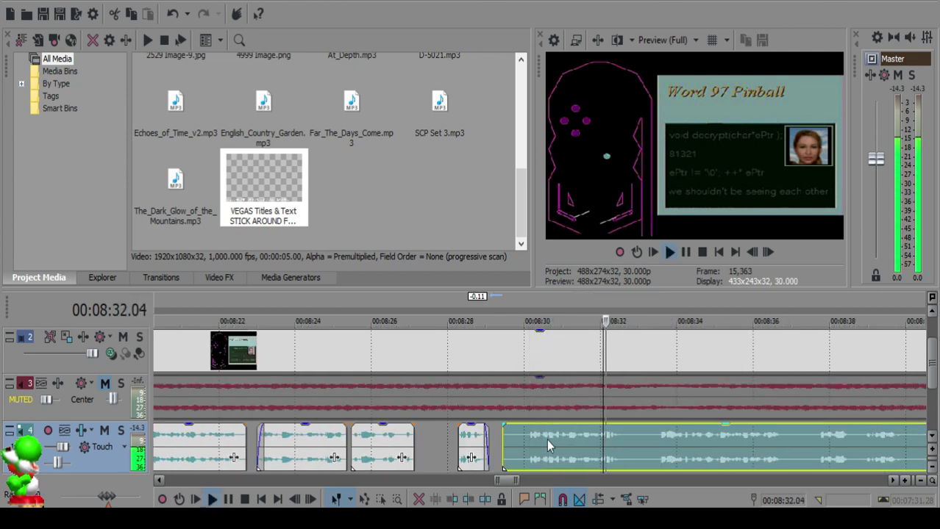
left_click(530, 438)
key("s")
left_click(505, 433)
key("Delete")
Step: Move the remaining narration 0.20 earlier and another 0.01, to start at 00:08:29.12, playing the join after each move
left_click_drag(539, 443, 511, 442)
left_click(470, 440)
key("space")
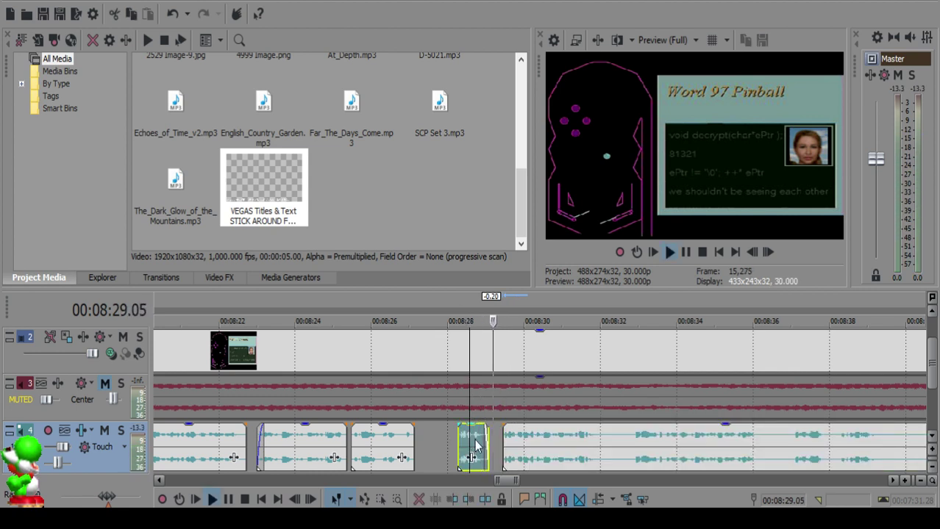
scroll(491, 441, "up", 6)
key("Return")
left_click(438, 432)
left_click_drag(482, 432, 473, 431)
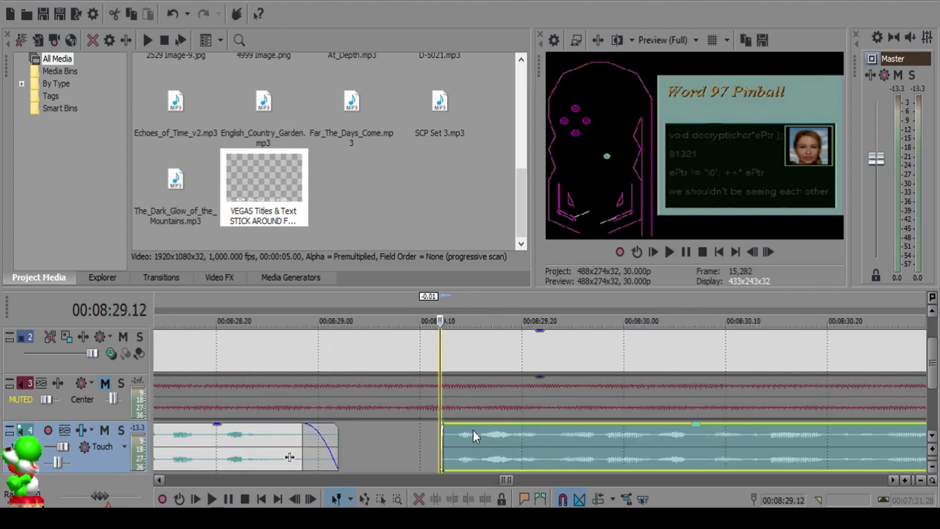
left_click(249, 450)
key("space")
Step: Play on, replay the end of the phrase around 00:08:32 and split the narration at about 00:08:32.01
scroll(489, 441, "down", 6)
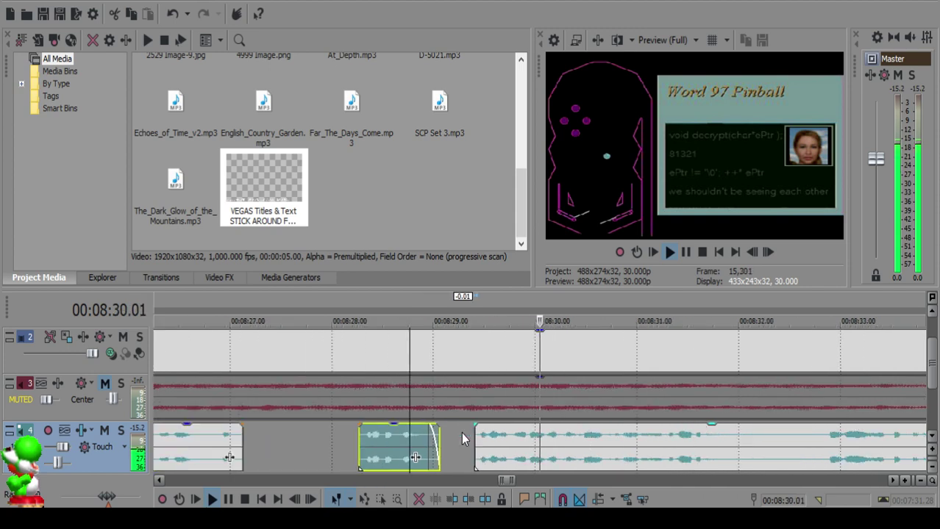
scroll(489, 441, "down", 5)
scroll(544, 447, "up", 5)
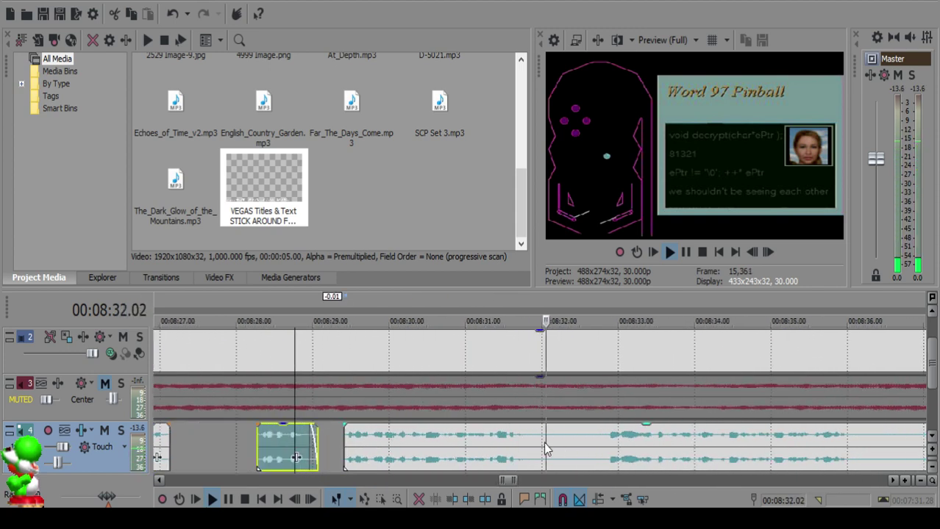
left_click(534, 439)
key("space")
key("space")
key("space")
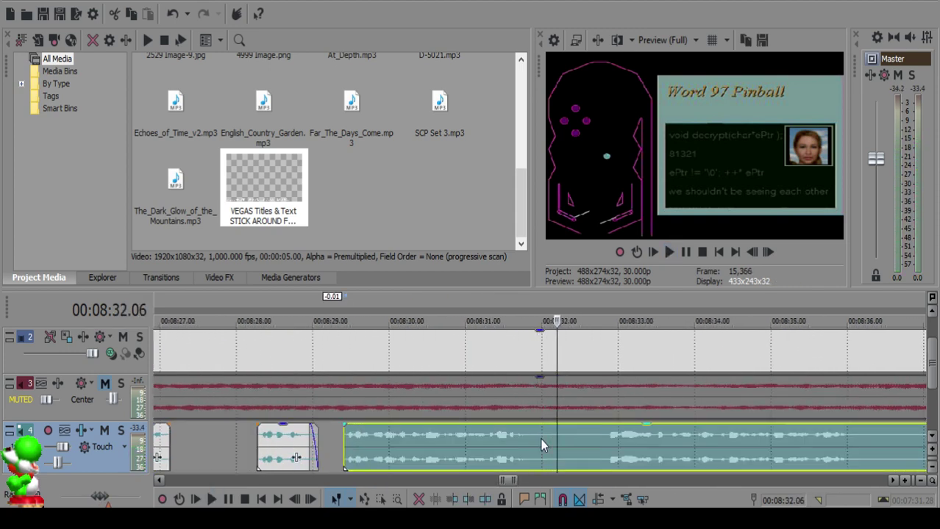
left_click(541, 439)
key("space")
key("space")
left_click(545, 439)
key("s")
Step: Play the next phrase, split the narration just before it at about 00:08:32.24 and delete the silence before the split
key("space")
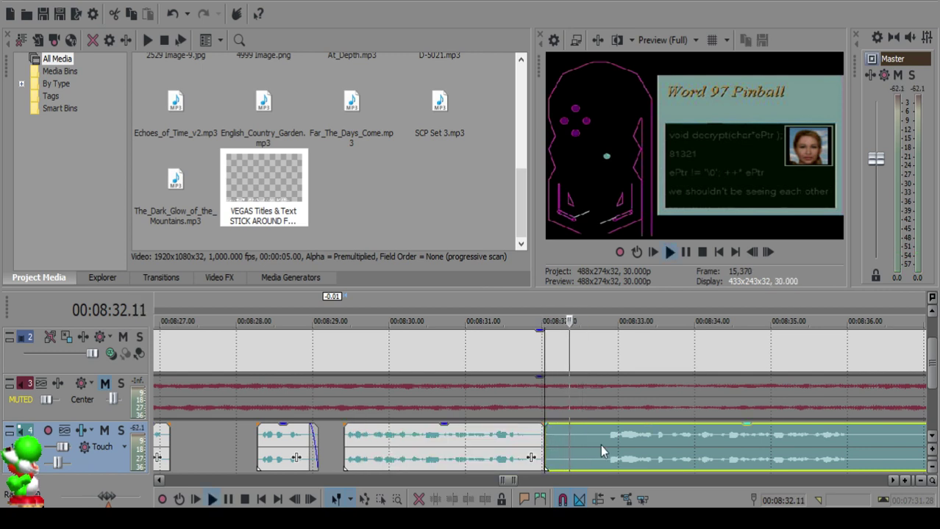
scroll(603, 444, "down", 2)
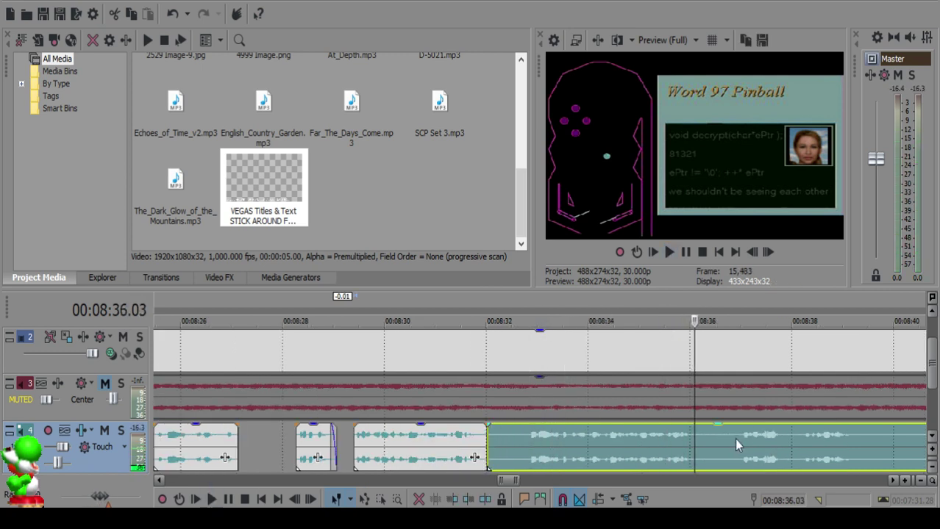
left_click(525, 435)
key("space")
key("s")
left_click(499, 441)
key("Delete")
Step: Move the remaining narration 0.20 earlier, to start at 00:08:32.04, and play the join
left_click_drag(556, 444, 535, 442)
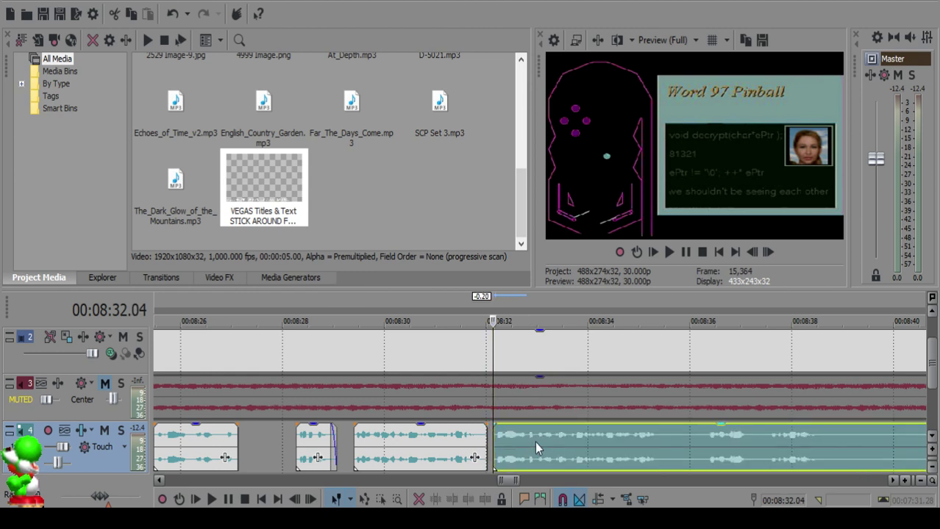
left_click(455, 441)
key("space")
scroll(505, 448, "down", 2)
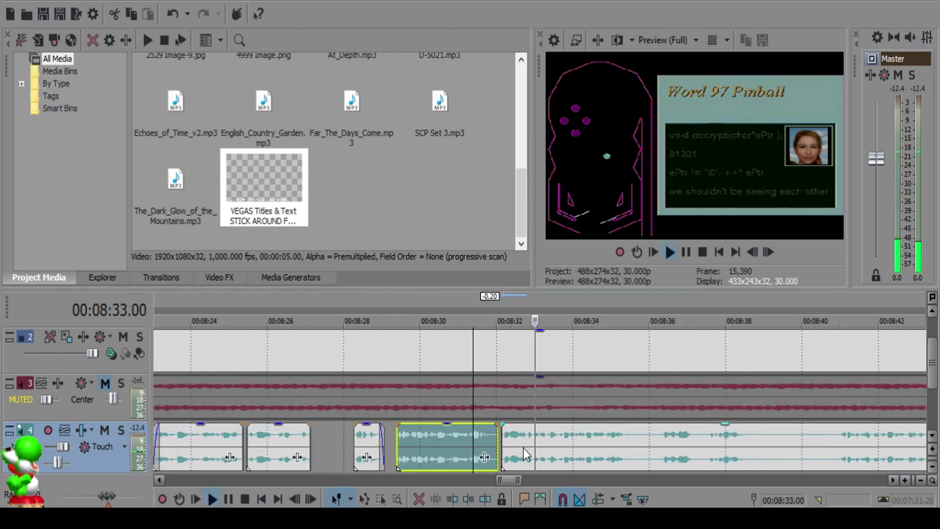
Step: Try splitting the narration at about 00:08:32.24 and smoothing the cut with a short fade, and undo both edits
left_click(527, 445)
scroll(517, 438, "up", 2)
key("space")
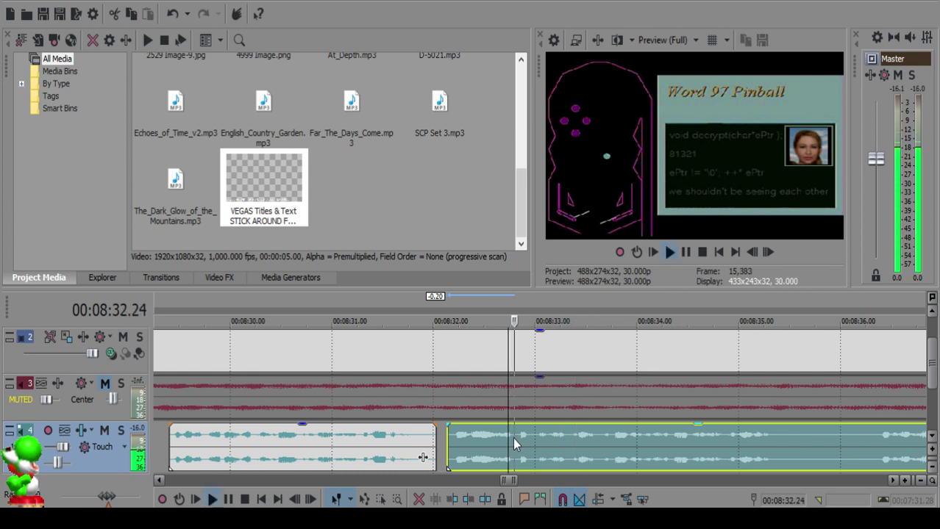
key("space")
key("space")
key("s")
left_click(478, 441)
key("space")
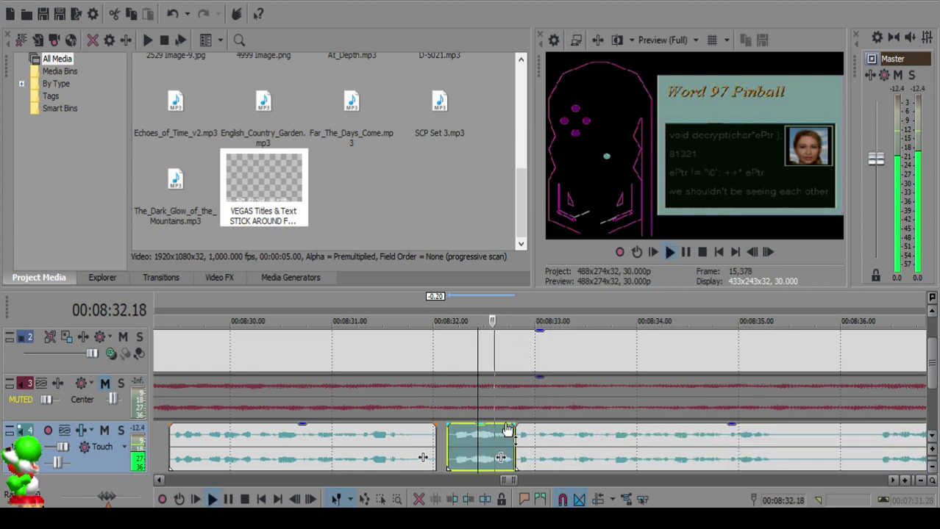
left_click_drag(513, 424, 518, 424)
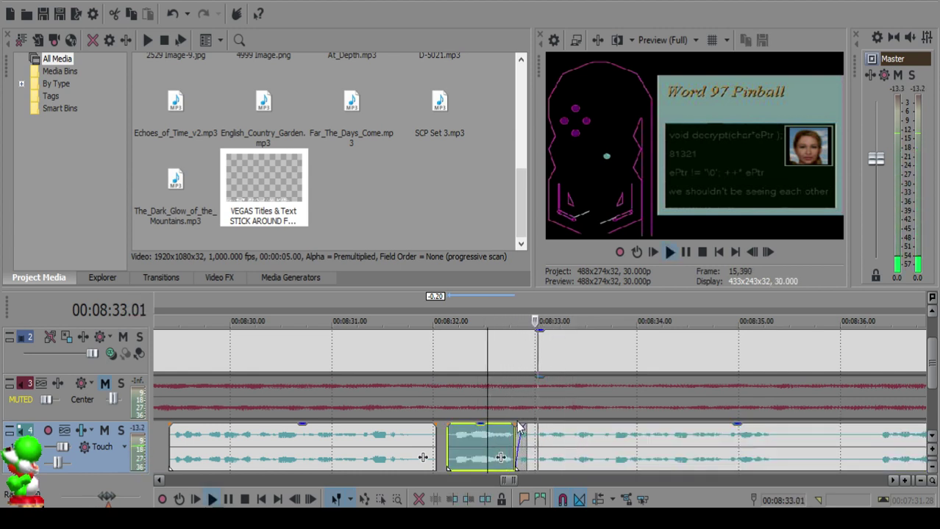
key("ctrl+z")
key("ctrl+z")
Step: Play on through the phrase, replay its end and split the narration at about 00:08:35.14
key("space")
scroll(567, 449, "down", 8)
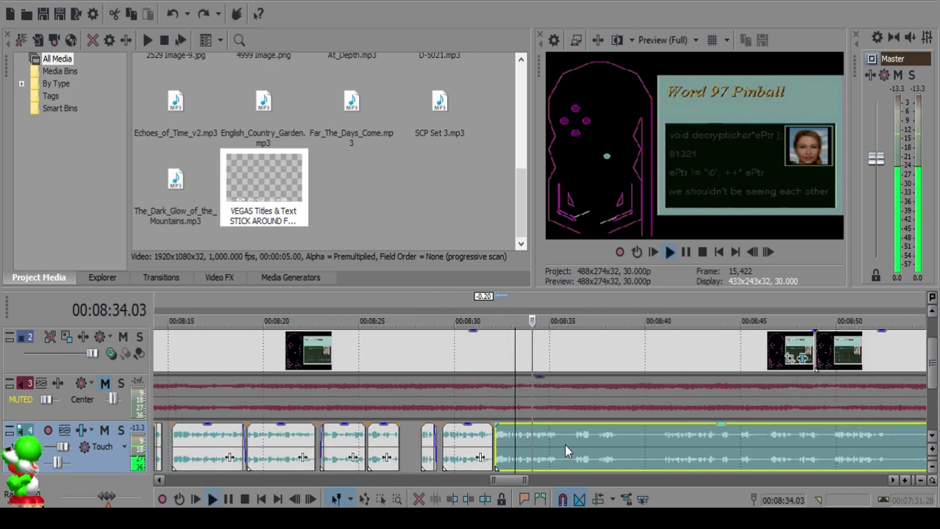
scroll(564, 444, "up", 8)
key("Return")
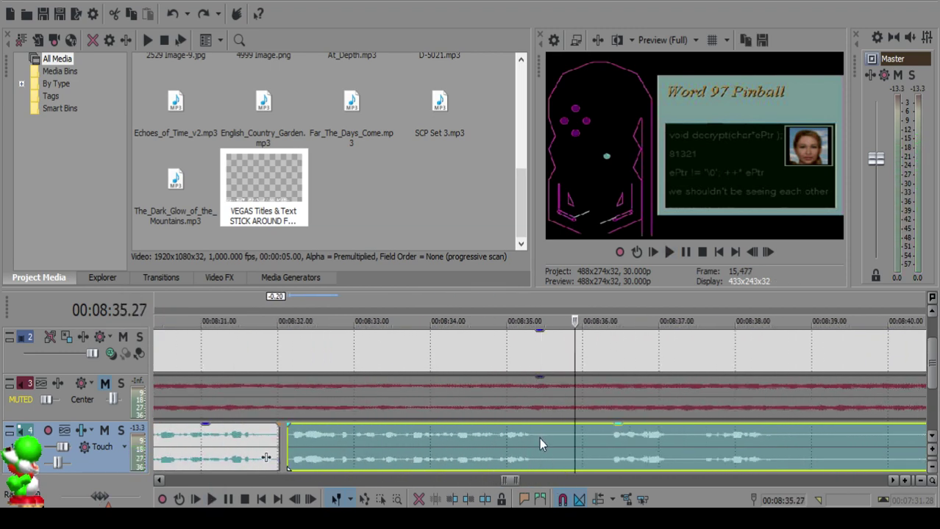
key("Return")
left_click(541, 439)
key("space")
key("Return")
left_click(542, 439)
key("space")
key("Return")
left_click(543, 438)
key("s")
Step: Split the narration just before the next phrase at about 00:08:36.10 and delete the silence between the two splits
key("space")
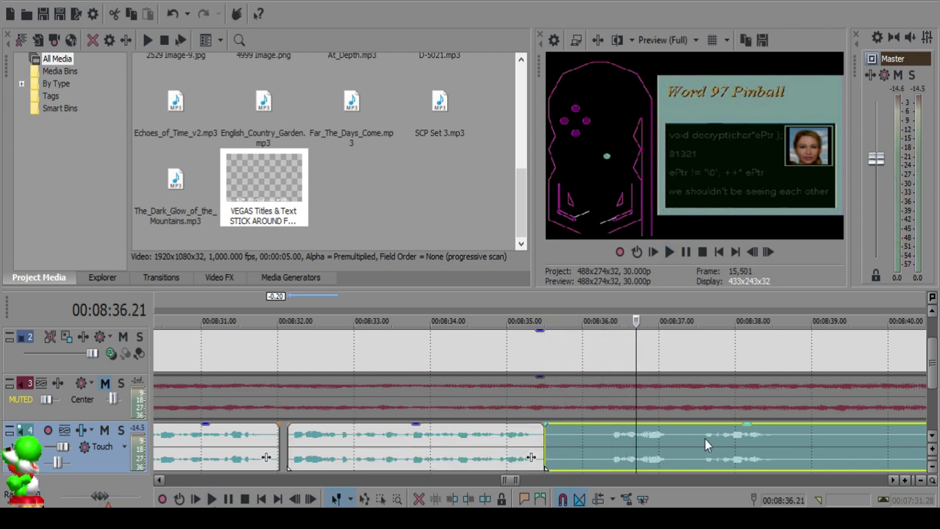
left_click(609, 436)
key("s")
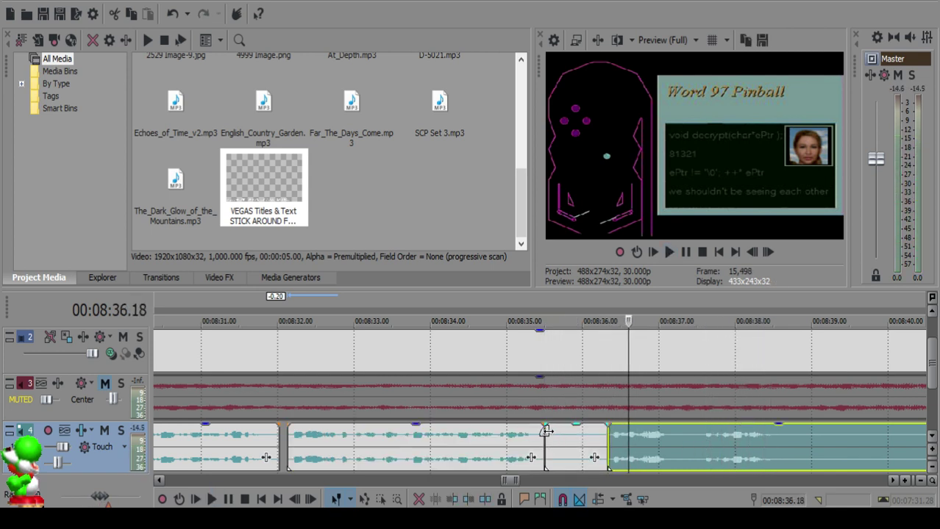
key("space")
left_click(555, 438)
key("Delete")
Step: Move the remaining narration 0.21 earlier, to start at about 00:08:35.19, and play the join
left_click_drag(641, 452, 586, 443)
left_click(513, 439)
key("space")
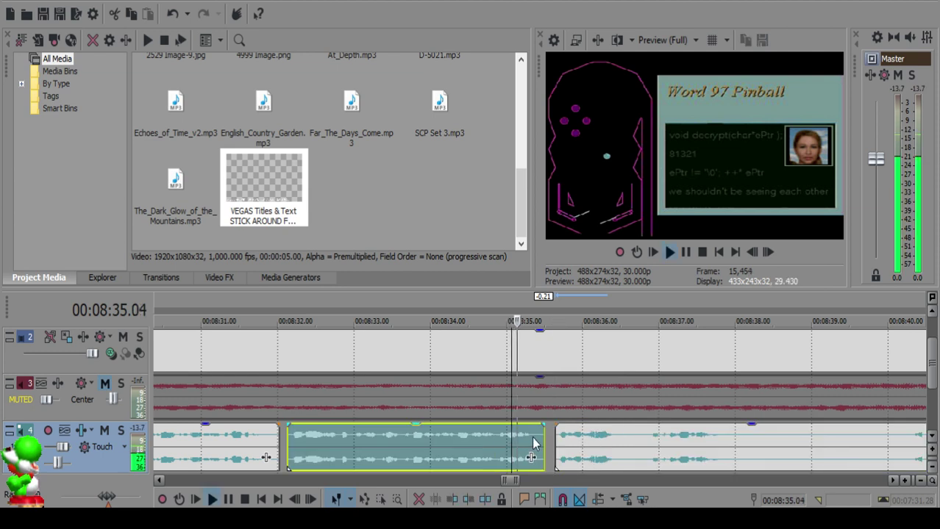
scroll(551, 435, "up", 1)
scroll(553, 440, "up", 2)
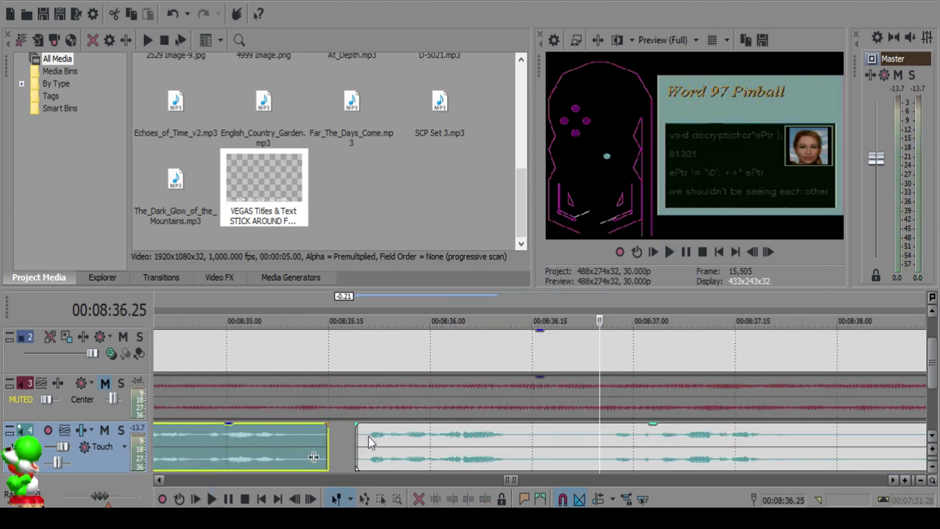
Step: Play the short phrase, replay its end to locate the pause and split the narration at about 00:08:36.20
left_click(368, 437)
key("space")
left_click(538, 443)
key("space")
key("space")
left_click(559, 441)
key("space")
key("space")
left_click(566, 442)
key("s")
Step: Split the narration again at about 00:08:36.24 and delete the short slice between the two splits
key("space")
key("space")
key("s")
left_click(574, 443)
key("Delete")
Step: Move the remaining narration 0.04 earlier, to start at about 00:08:36.20, and play the join twice
left_click_drag(641, 446, 616, 446)
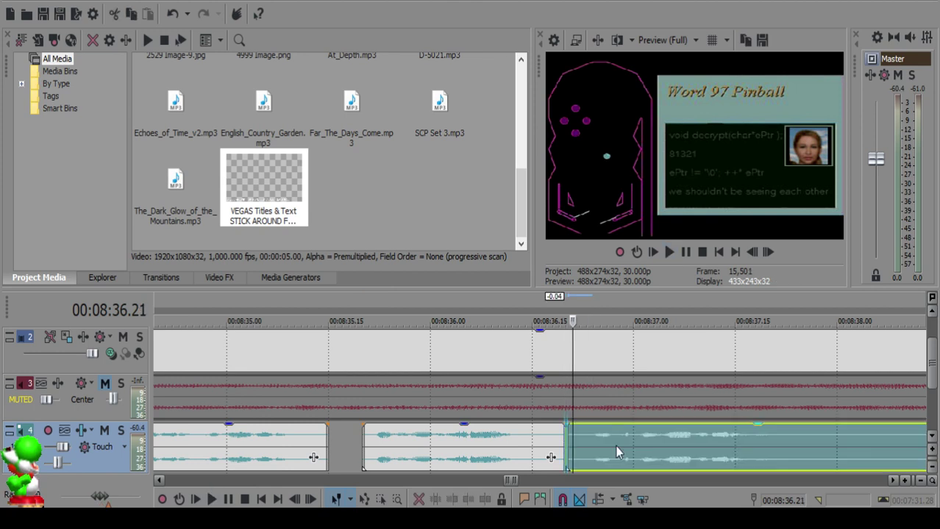
left_click(512, 445)
key("space")
scroll(513, 444, "down", 1)
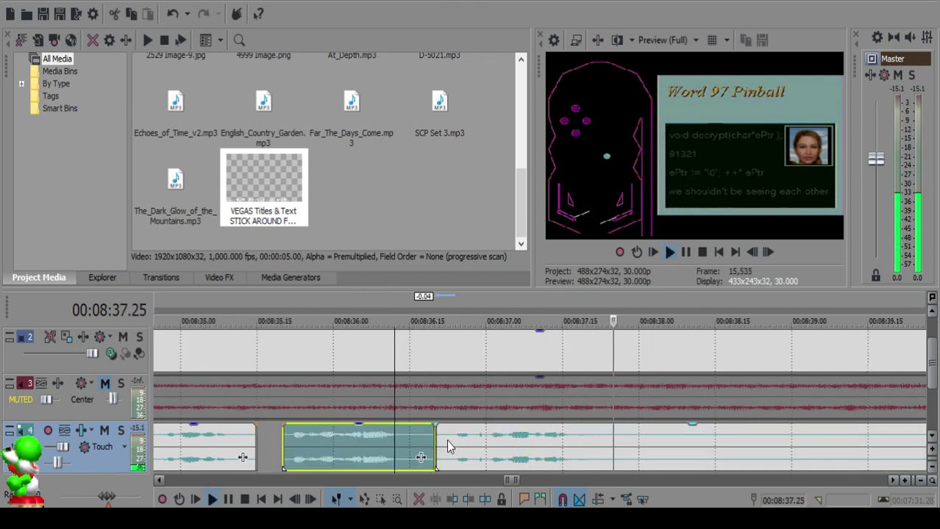
key("space")
left_click(416, 440)
key("space")
key("space")
key("space")
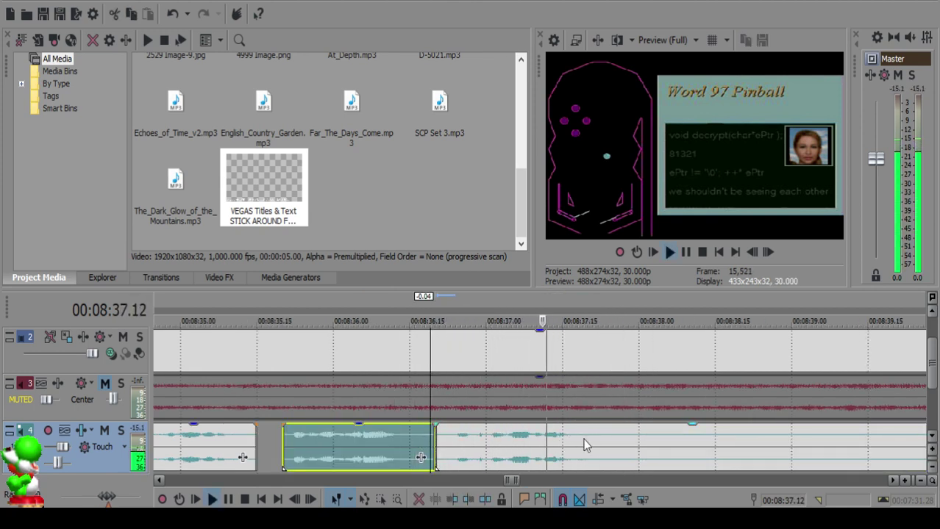
Step: Split the narration after the phrase at 00:08:37.28 and just before the next phrase at about 00:08:40.03
left_click(624, 439)
scroll(629, 438, "down", 3)
key("space")
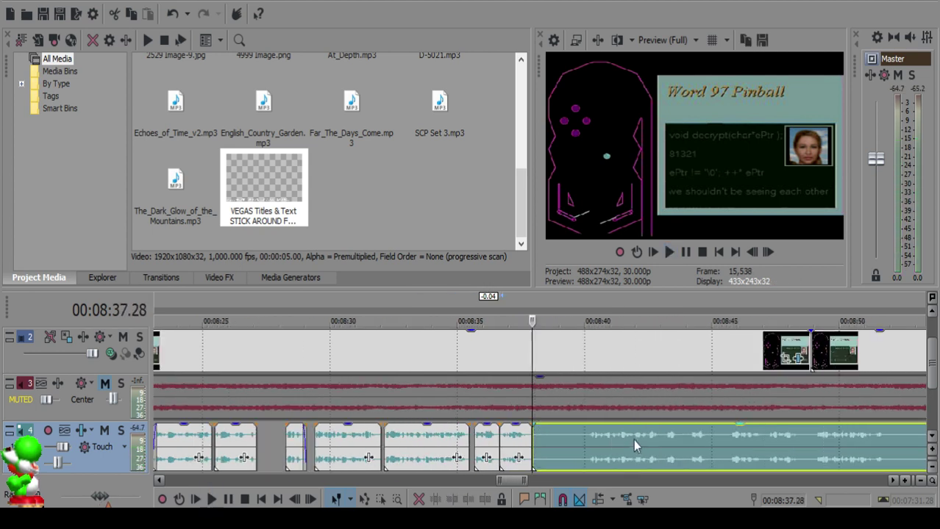
left_click(646, 444)
key("space")
scroll(635, 445, "up", 3)
key("space")
left_click(334, 431)
key("space")
key("s")
key("space")
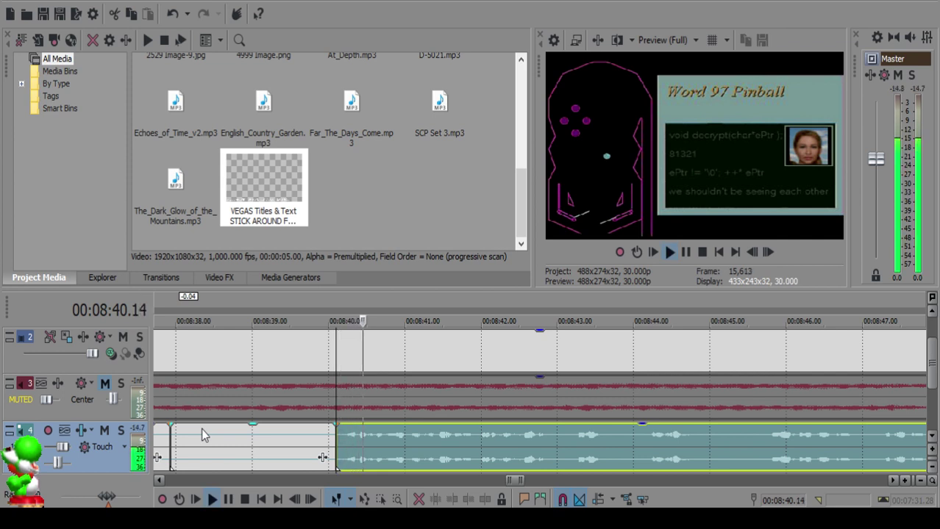
Step: Delete the silence between the splits and move the remaining narration 1.25 earlier, to start at about 00:08:38.08
left_click(196, 432)
key("space")
scroll(491, 467, "down", 1)
left_click_drag(725, 454, 617, 438)
left_click(498, 441)
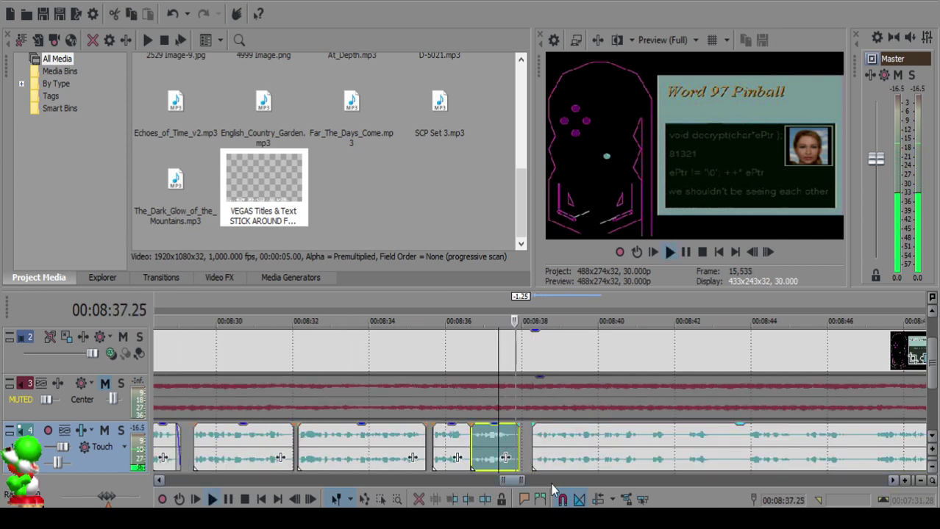
Step: Move the remaining narration slightly earlier in small moves, to start at 00:08:38.02, playing the join in between
scroll(507, 437, "up", 4)
left_click(560, 439)
left_click_drag(560, 436, 533, 438)
left_click(433, 437)
key("space")
left_click(508, 439)
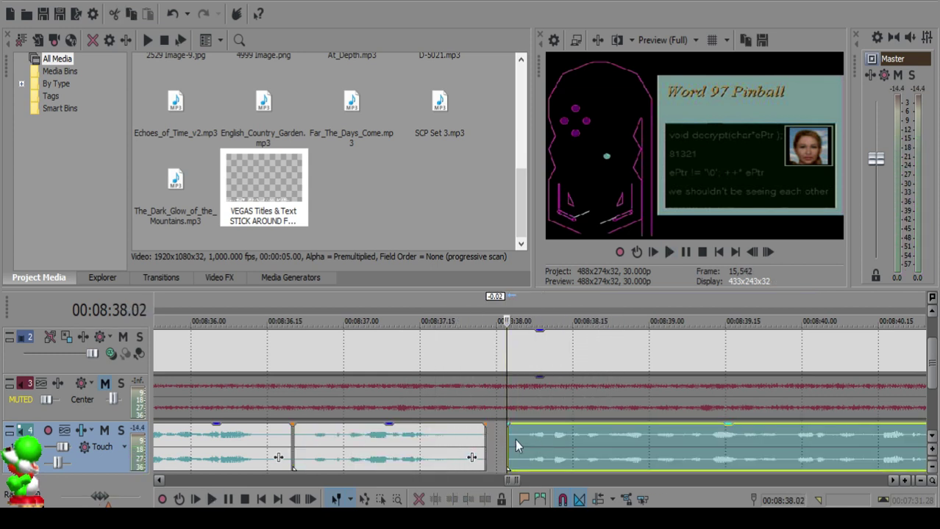
left_click(417, 440)
key("space")
scroll(496, 443, "up", 2)
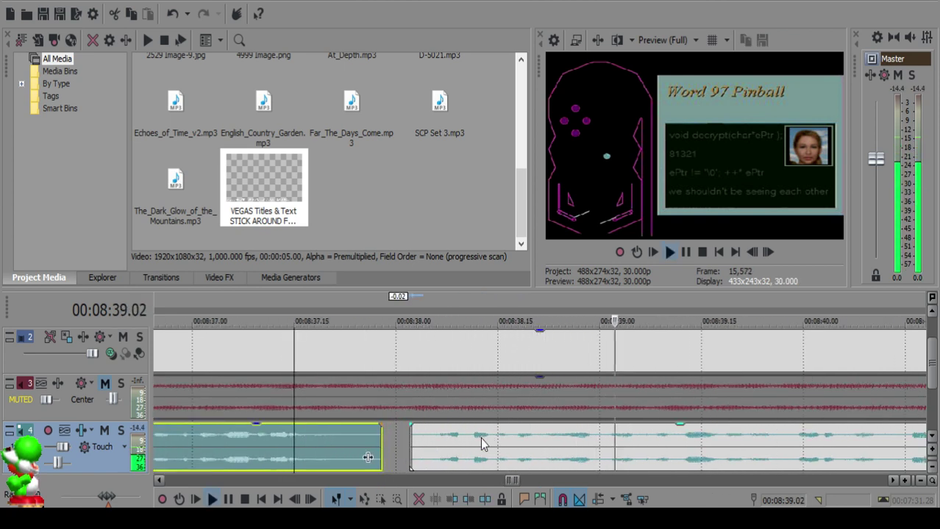
Step: Locate the brief gap after the opening word and split the narration at about 00:08:38.11, replaying the cut piece
left_click(471, 441)
left_click(468, 437)
left_click(466, 434)
left_click(467, 434)
key("s")
left_click(431, 439)
key("space")
Step: Add a short fade-out to the end of the piece before the 00:08:38.11 split and play the join
left_click_drag(470, 427, 456, 442)
left_click(431, 433)
left_click(431, 437)
key("Return")
key("ctrl+z")
left_click(410, 443)
key("space")
Step: Play on, replay the words around 00:08:40.14 and split the narration at about 00:08:40.13
scroll(504, 437, "down", 8)
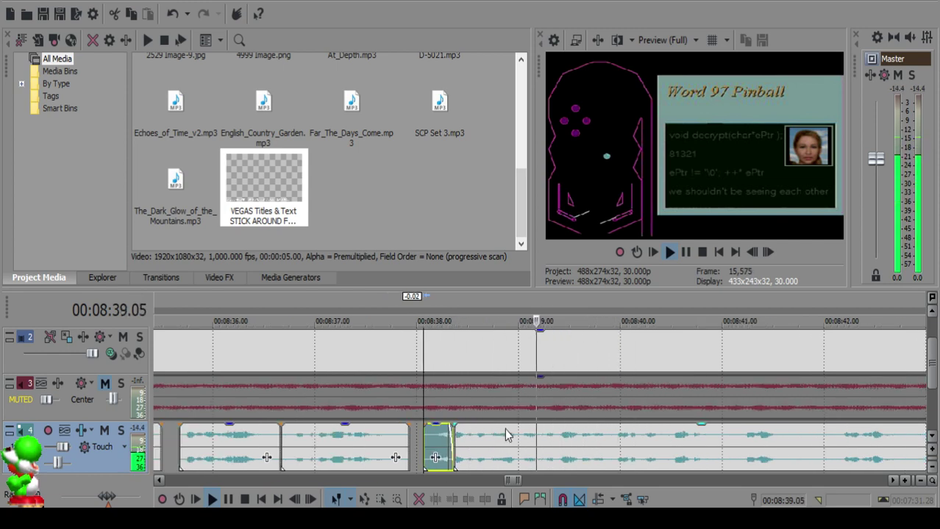
scroll(514, 445, "up", 8)
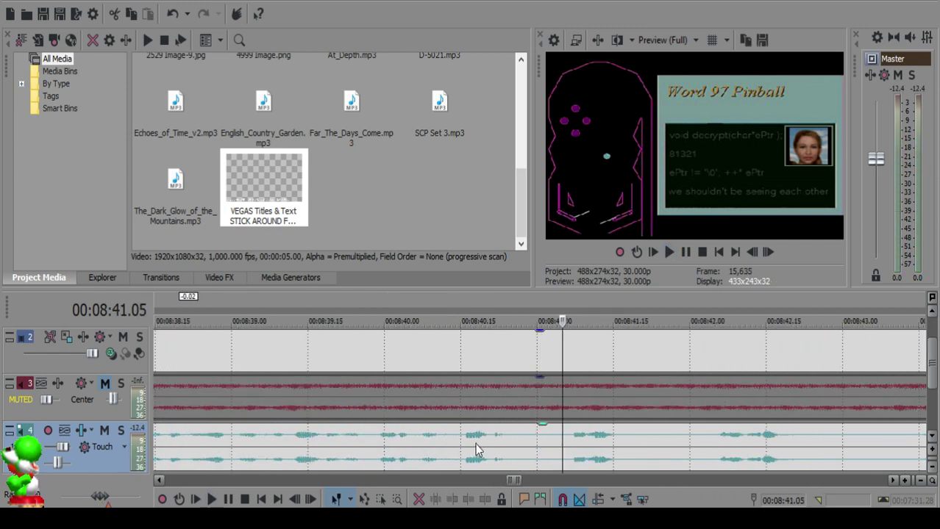
left_click(416, 448)
left_click(454, 444)
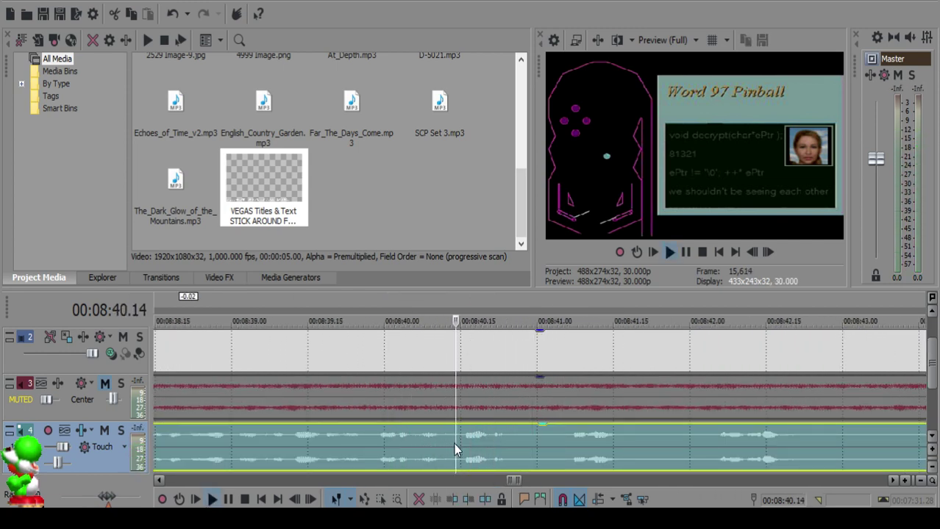
key("space")
left_click(441, 438)
left_click(448, 438)
left_click(448, 439)
key("s")
Step: Add a short fade-out to the end of the piece before the 00:08:40.13 split and replay the join
left_click(415, 437)
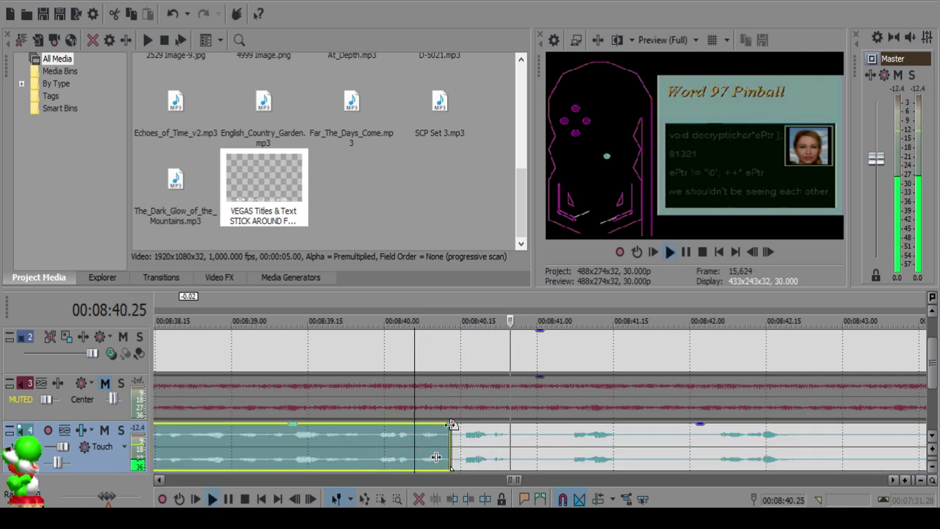
left_click_drag(451, 426, 441, 427)
left_click(405, 437)
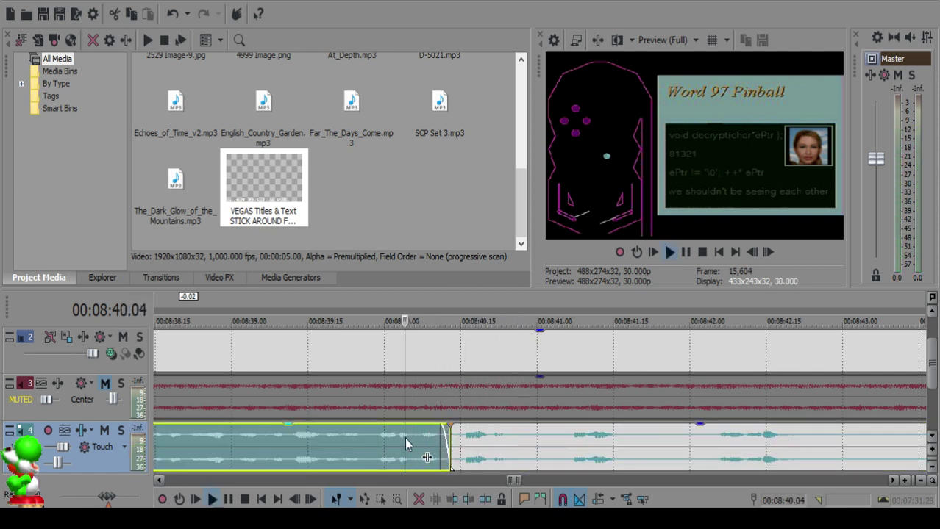
Step: Play the next phrase, split the narration at 00:08:41.23 and about 00:08:41.29, and delete the silence between the splits
left_click(526, 442)
key("space")
left_click(535, 435)
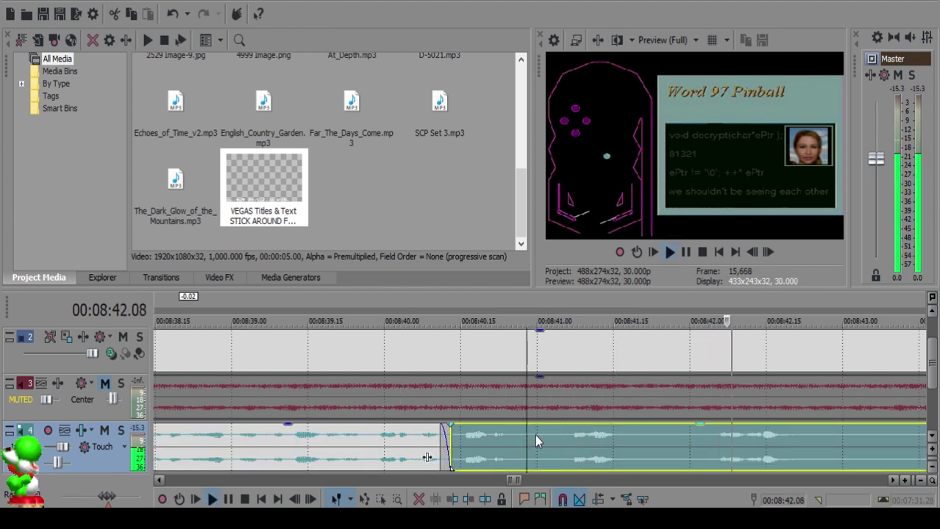
key("Return")
left_click(653, 450)
key("s")
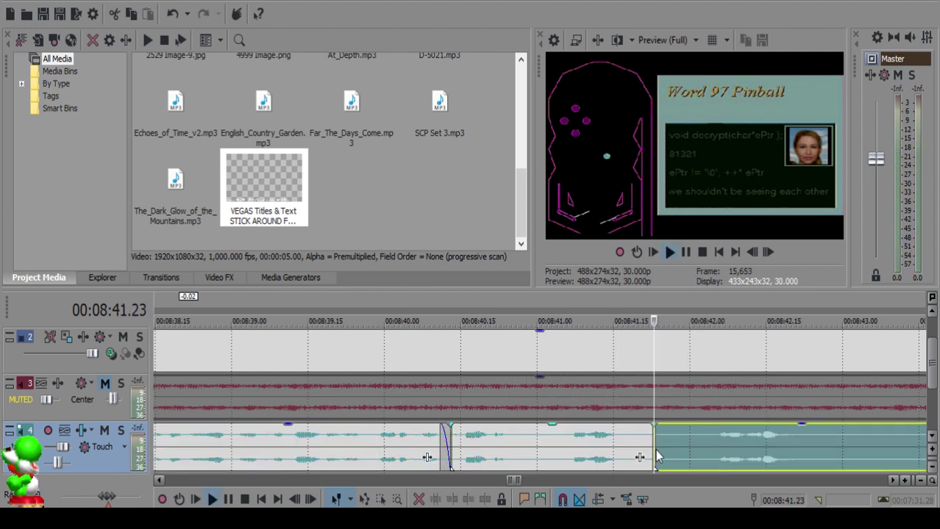
left_click(685, 450)
key("s")
left_click(665, 450)
key("Delete")
Step: Move the remaining narration 0.06 earlier, to start at 00:08:41.23, and play the join
left_click(696, 450)
left_click_drag(697, 456, 668, 443)
left_click(589, 447)
key("space")
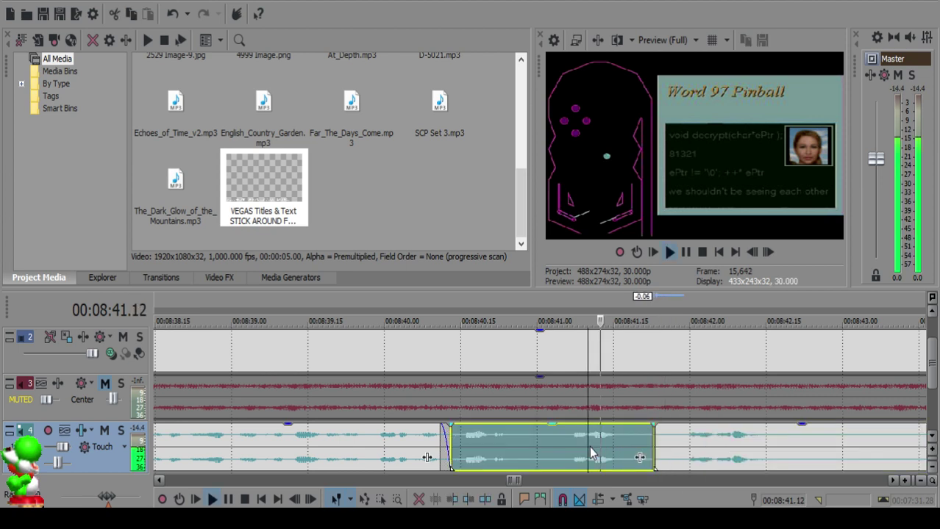
Step: Play on to the end of the short phrase and split the narration at 00:08:42.22
left_click(597, 441)
key("space")
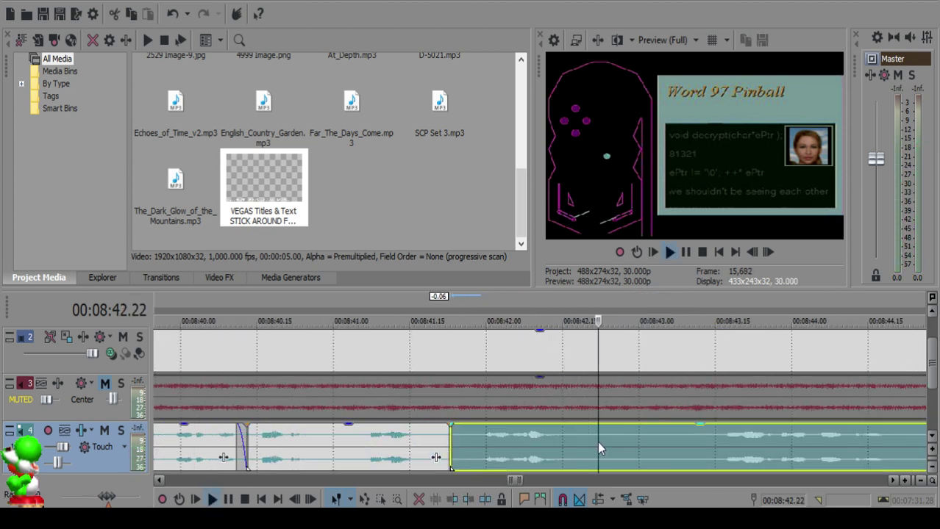
key("space")
key("space")
key("s")
Step: Play the next take, split the narration at 00:08:45.00 and delete the section between the two splits
left_click(713, 444)
key("space")
scroll(702, 451, "down", 3)
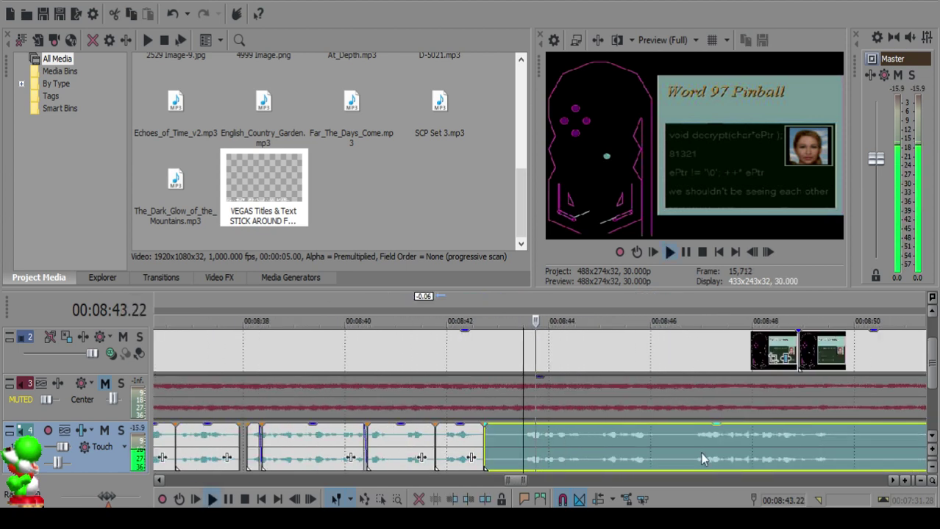
key("space")
left_click(599, 435)
key("s")
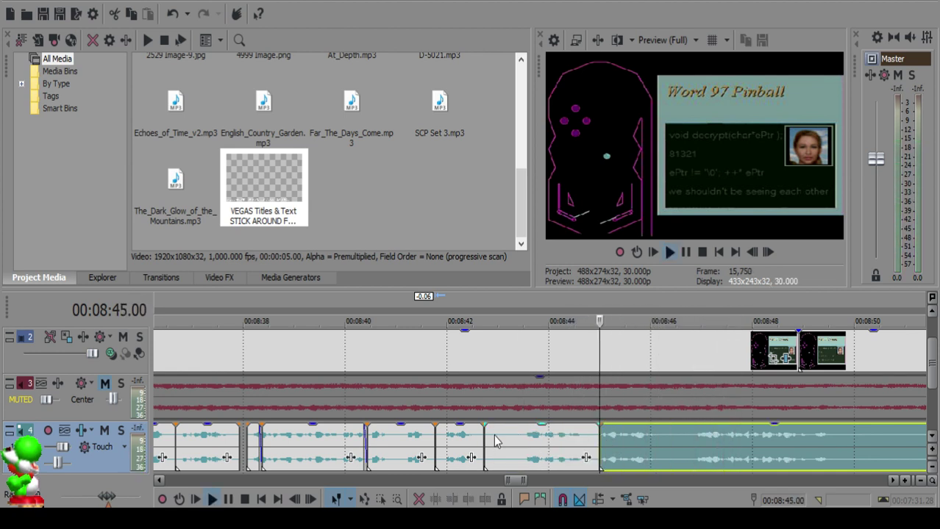
left_click(499, 440)
key("Delete")
Step: Move the remaining narration 1.29 earlier and another 0.01, to start at 00:08:43.00, playing the join after each move
left_click_drag(636, 447, 542, 437)
left_click(460, 439)
key("space")
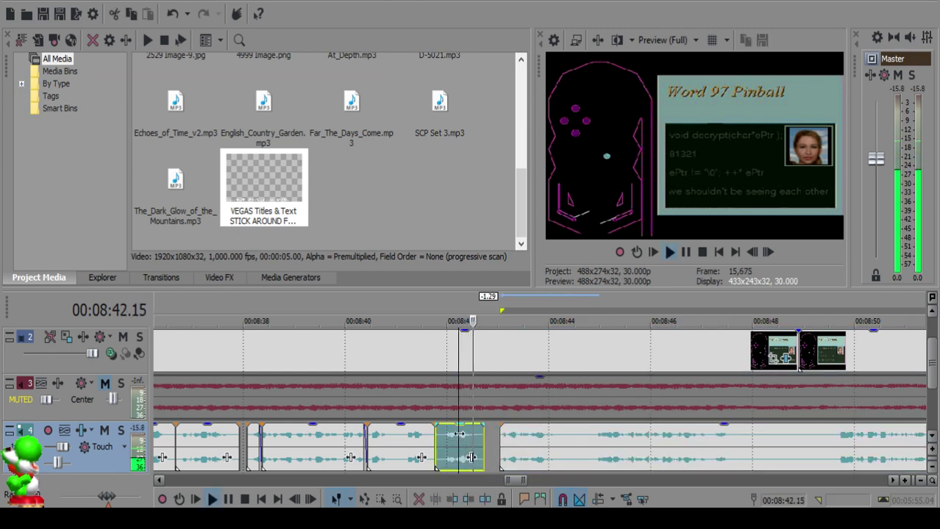
scroll(505, 444, "up", 3)
key("space")
left_click(505, 445)
left_click_drag(536, 445, 527, 444)
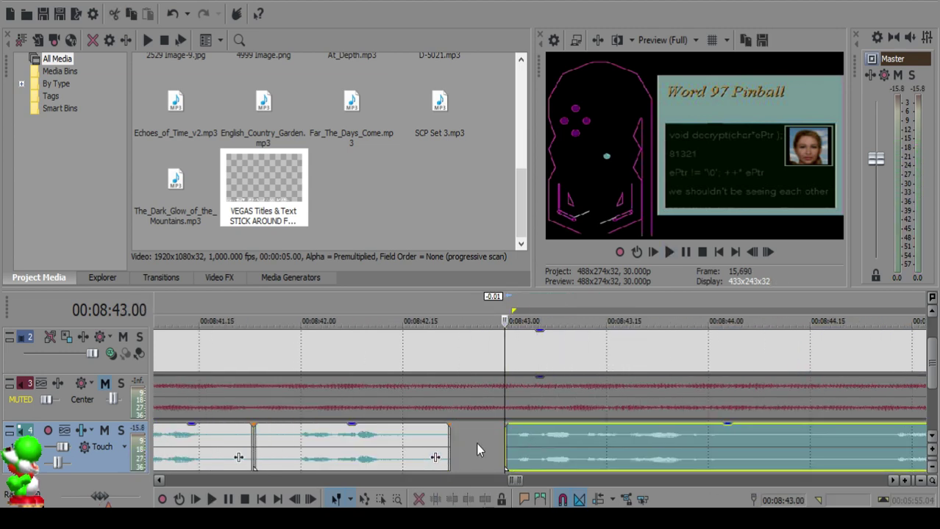
scroll(524, 447, "down", 6)
key("space")
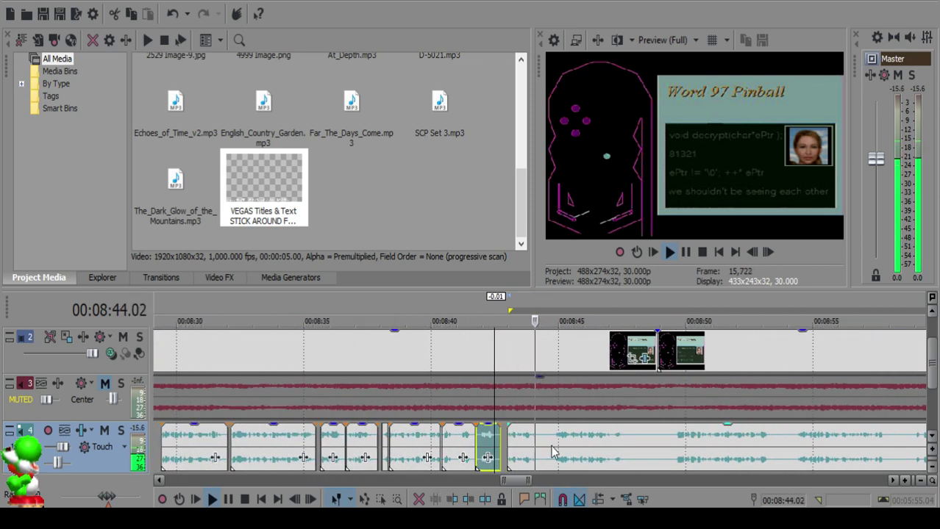
Step: Stop playback after the phrase and split the narration at its end, at about 00:08:44.11
scroll(551, 445, "up", 7)
key("space")
left_click(520, 435)
key("s")
Step: Play the next take, split the narration at about 00:08:44.23 and delete the section between the last two splits
left_click(608, 439)
key("space")
scroll(623, 447, "down", 6)
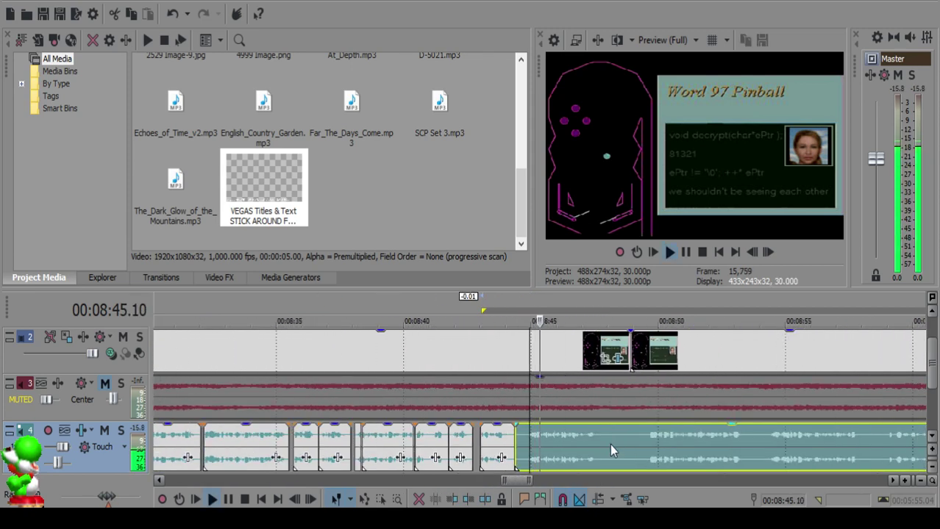
left_click(525, 435)
key("space")
key("s")
left_click(519, 443)
scroll(545, 448, "up", 5)
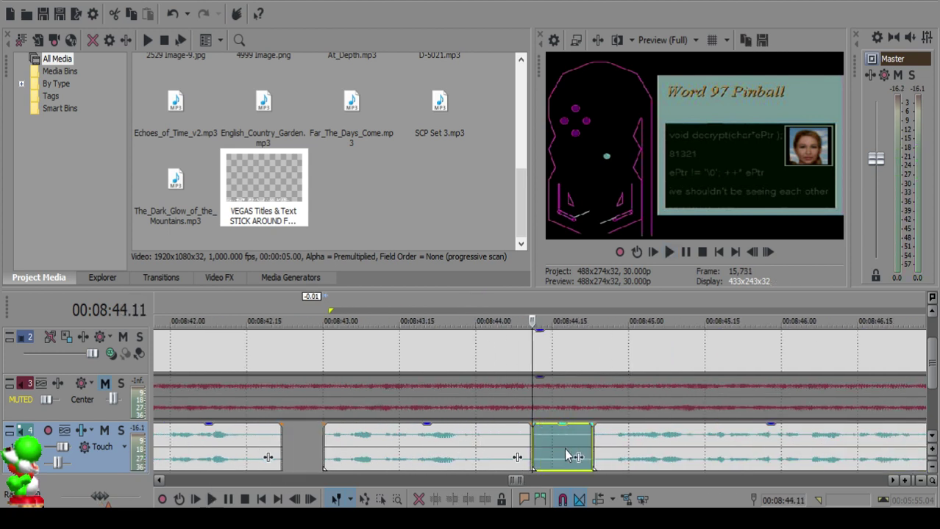
key("Delete")
Step: Move the remaining narration earlier to follow the phrase ending at 00:08:44.11 and play the join
left_click(543, 435)
left_click_drag(645, 442, 548, 439)
key("alt+[")
left_click(487, 438)
key("space")
key("space")
left_click(469, 462)
key("space")
scroll(469, 459, "down", 5)
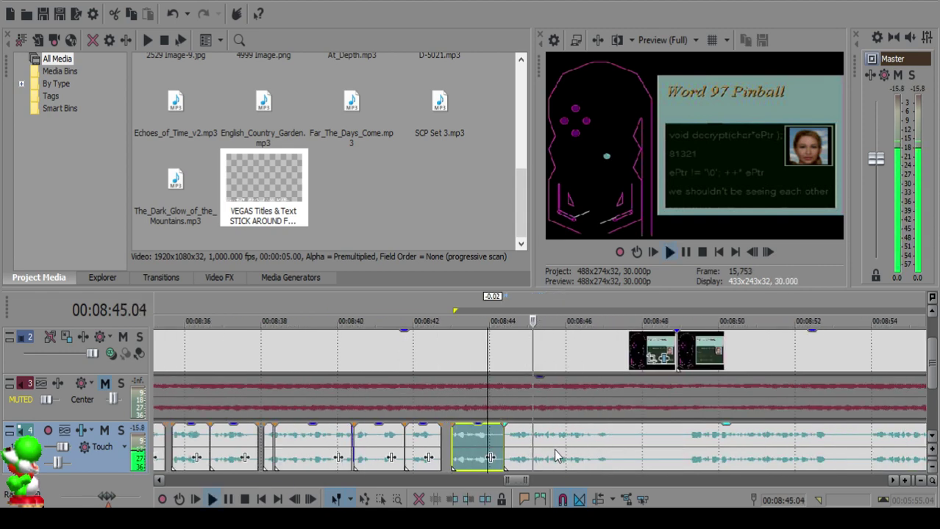
Step: Play on to the end of the phrase and split the narration at 00:08:47.05
scroll(590, 436, "up", 5)
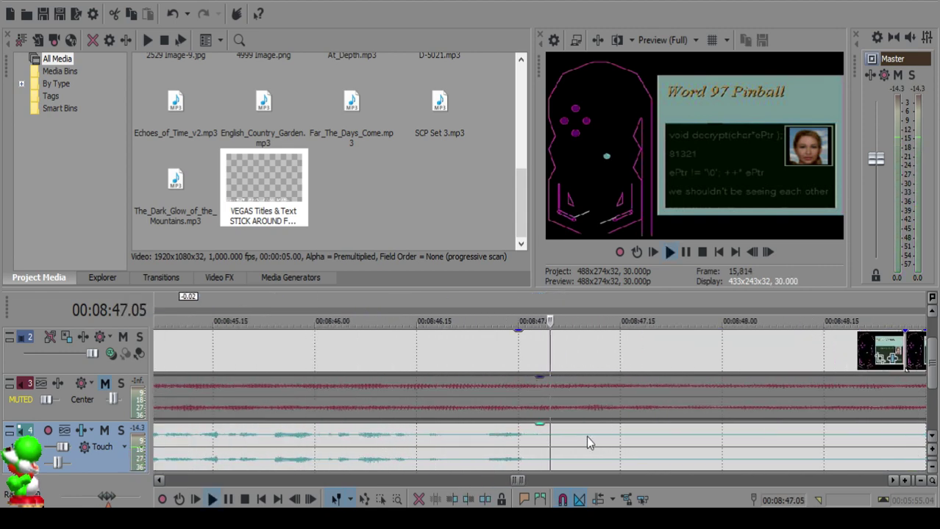
left_click(552, 436)
key("space")
scroll(552, 436, "down", 5)
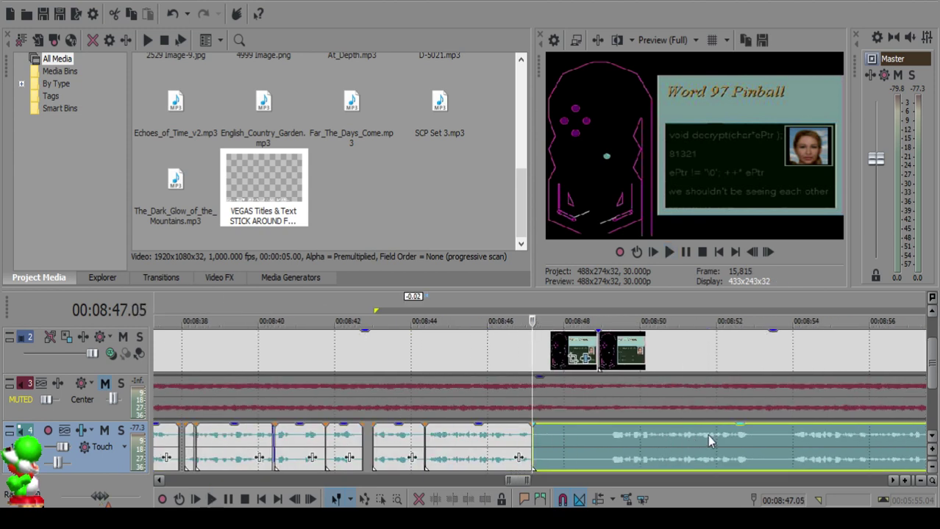
Step: Play the next take, split the narration at about 00:08:49.05 and delete the section between the two splits
left_click(715, 440)
key("space")
left_click(607, 439)
key("space")
key("s")
left_click(556, 439)
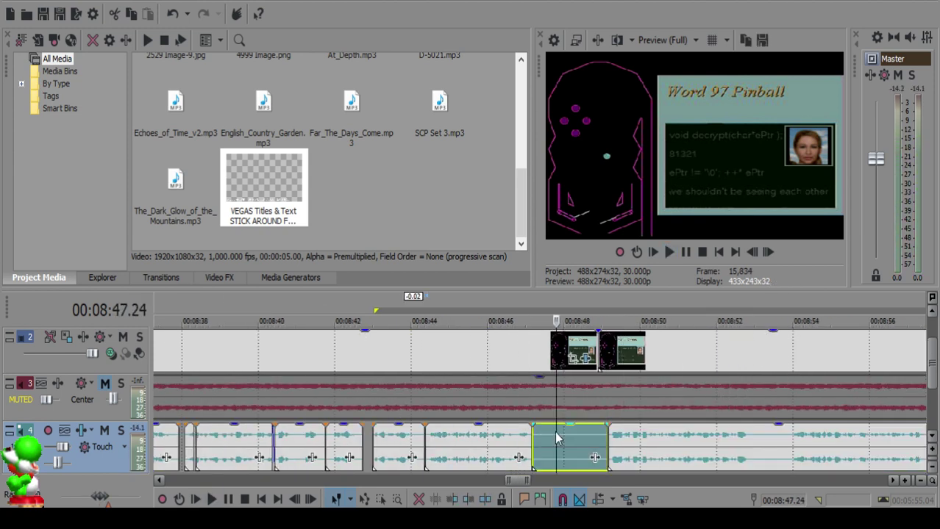
key("Delete")
Step: Move the remaining narration 1.11 earlier, to start at about 00:08:47.24, and play across the join and following phrase
left_click_drag(646, 452, 593, 435)
left_click(519, 438)
key("space")
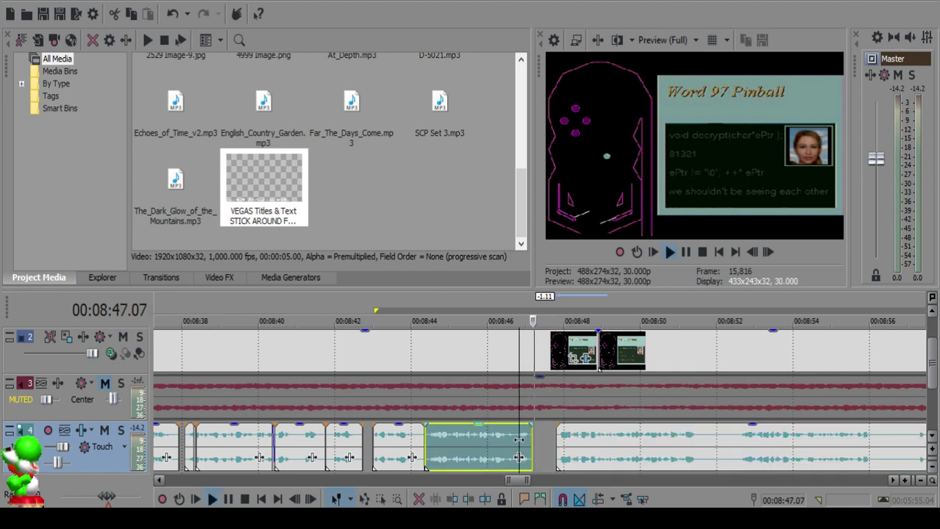
scroll(522, 443, "up", 3)
scroll(537, 441, "down", 10)
scroll(542, 441, "up", 8)
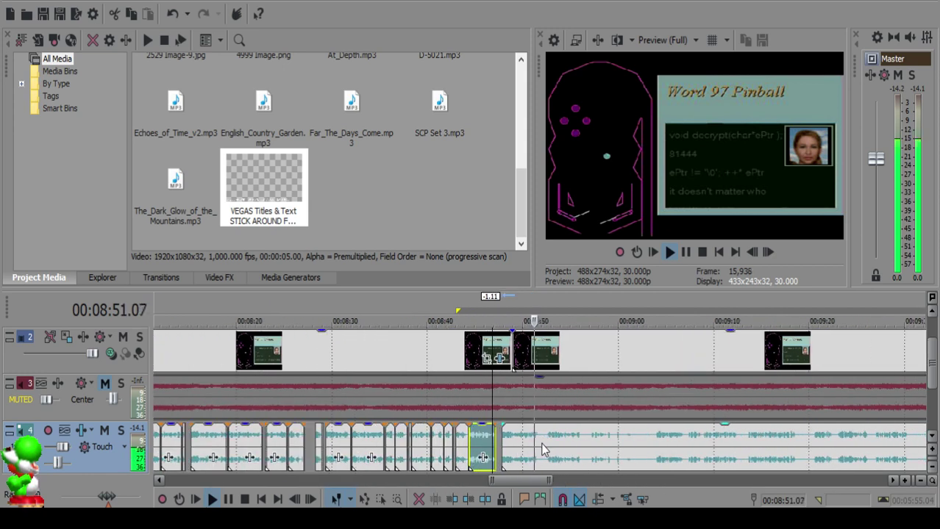
Step: Split the narration at 00:08:51.18 and 00:08:52.18 and delete the section between the splits
left_click(529, 439)
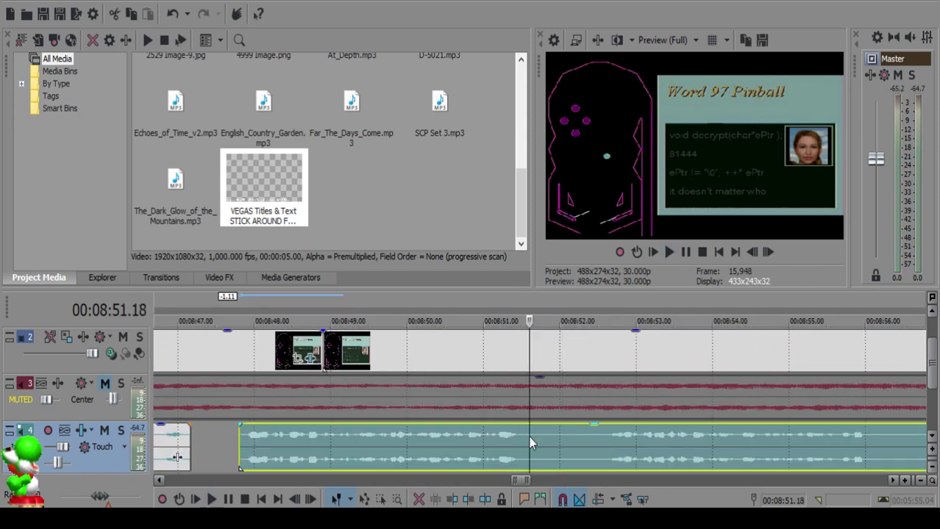
key("s")
scroll(616, 440, "down", 3)
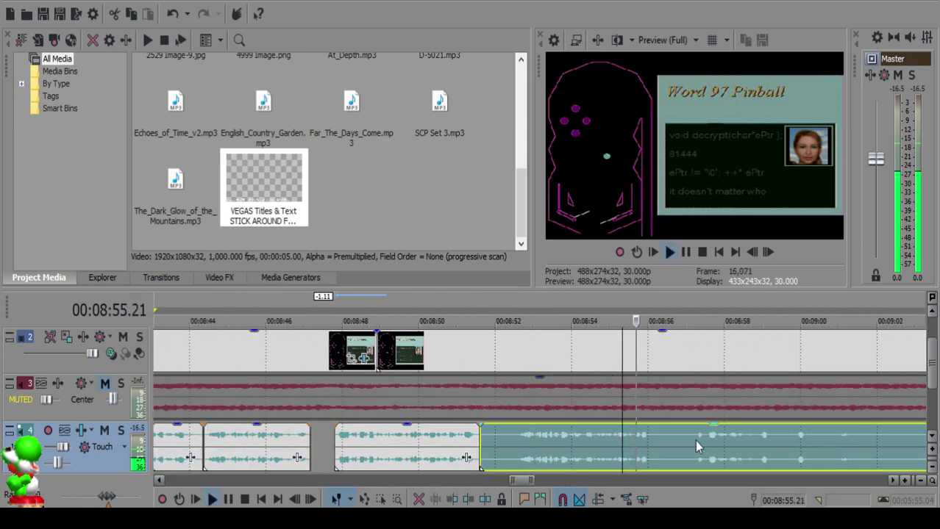
left_click(518, 433)
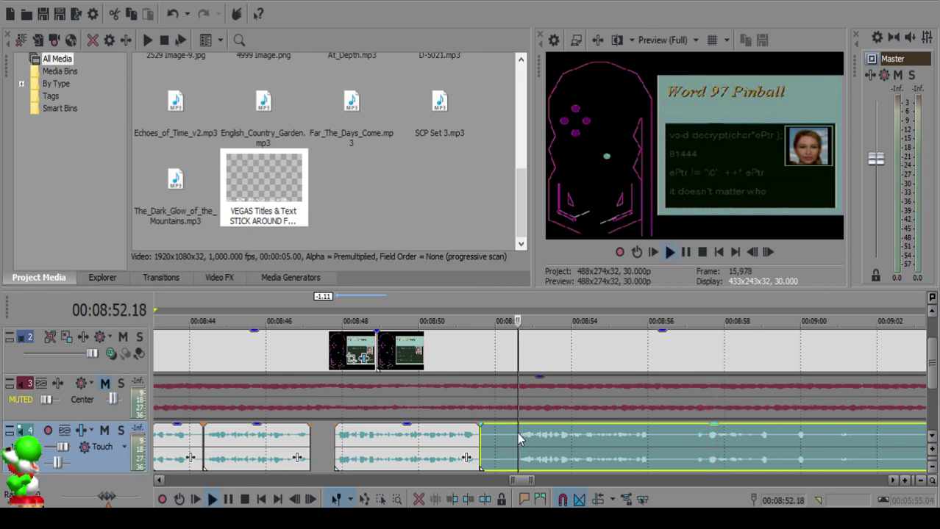
key("s")
left_click(489, 435)
key("Delete")
Step: Move the remaining narration 0.25 earlier and play the join
left_click_drag(561, 447, 529, 442)
left_click(457, 444)
key("space")
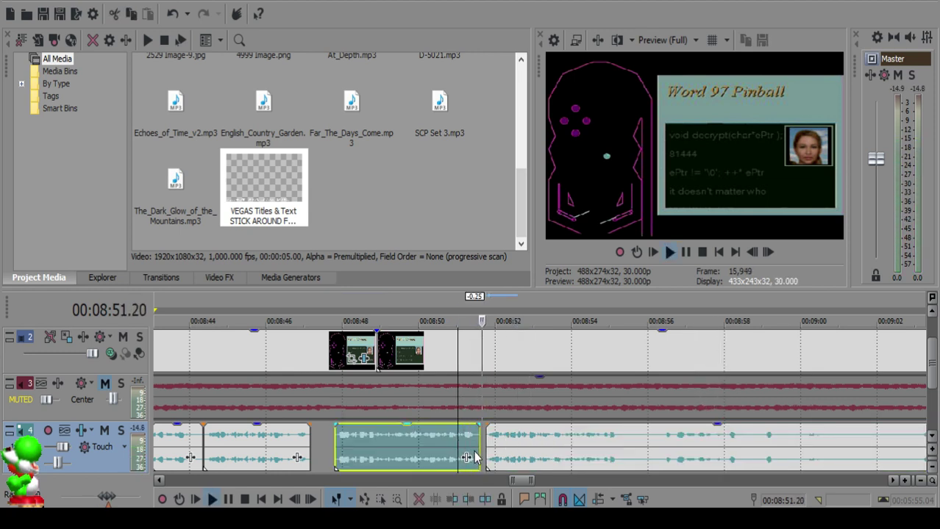
scroll(487, 446, "up", 4)
key("Return")
Step: Lengthen the pause by moving the remaining narration 0.01 later, and replay the join
left_click(474, 445)
scroll(485, 444, "down", 2)
left_click_drag(529, 445, 534, 448)
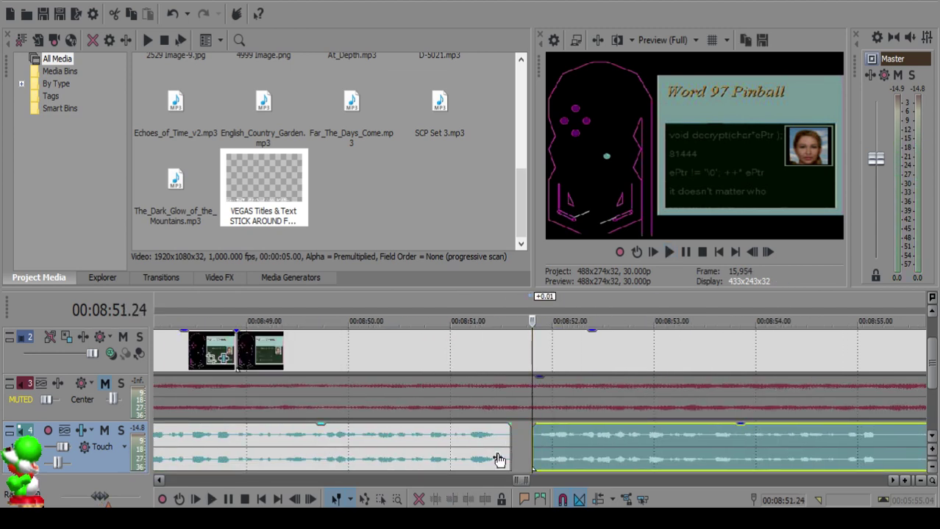
left_click(440, 448)
key("space")
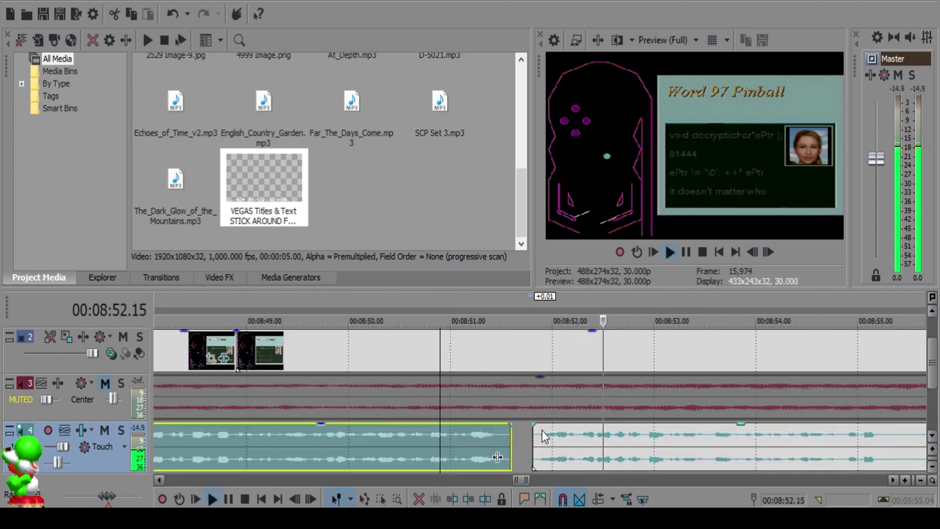
left_click(544, 436)
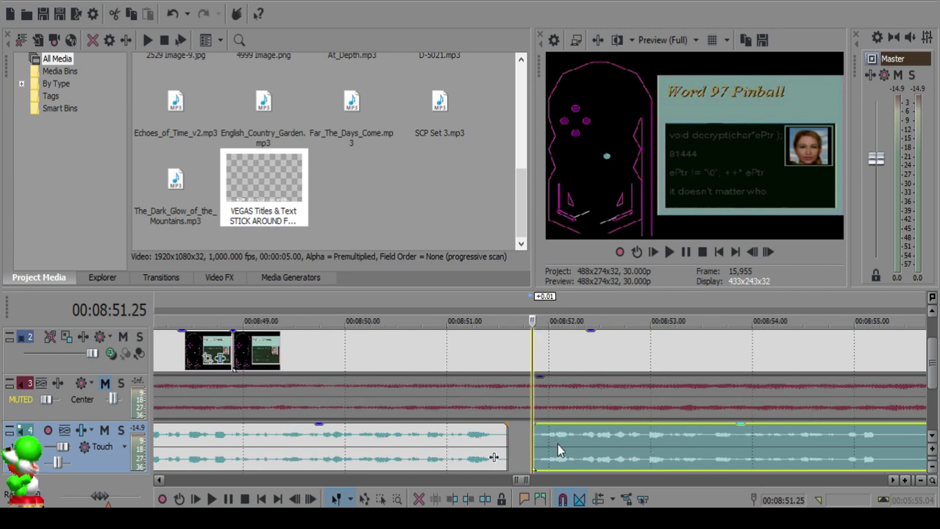
left_click(418, 446)
key("space")
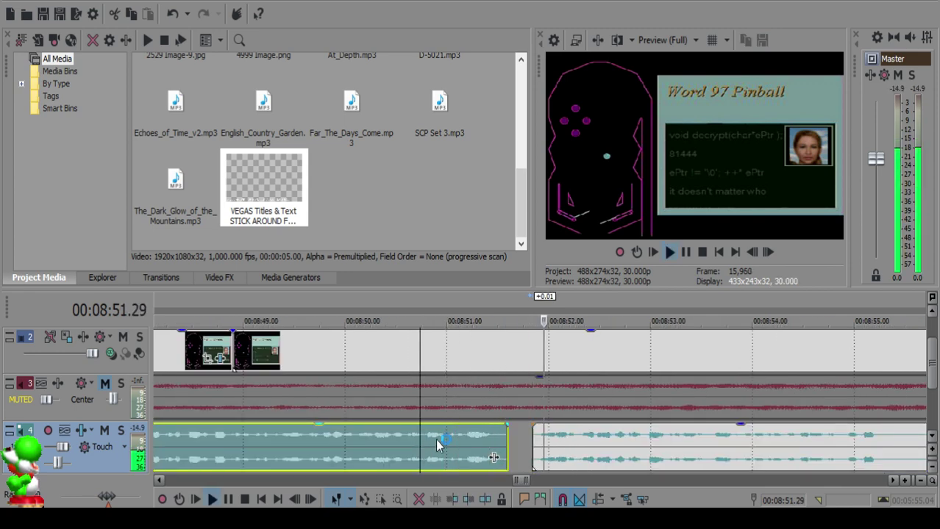
Step: Play on to the end of the phrase and split the narration at about 00:08:55.18
scroll(559, 448, "down", 15)
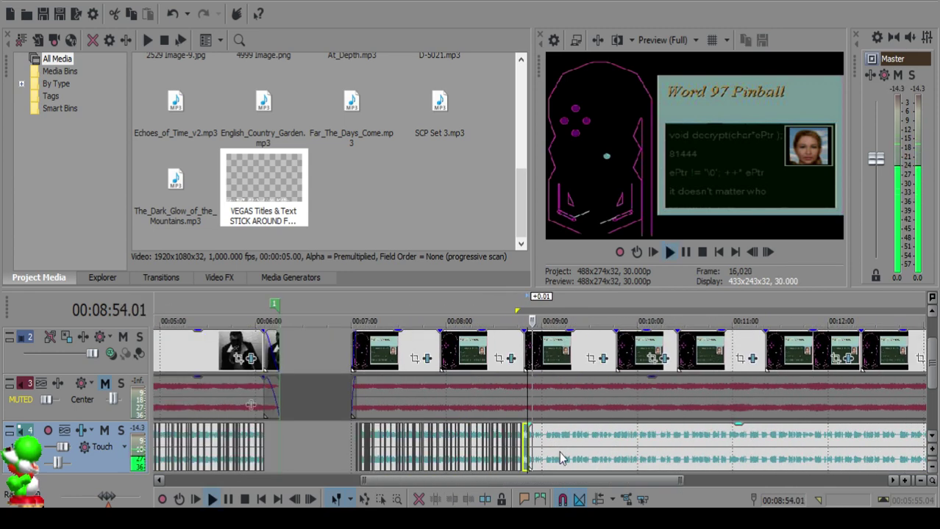
scroll(559, 452, "up", 12)
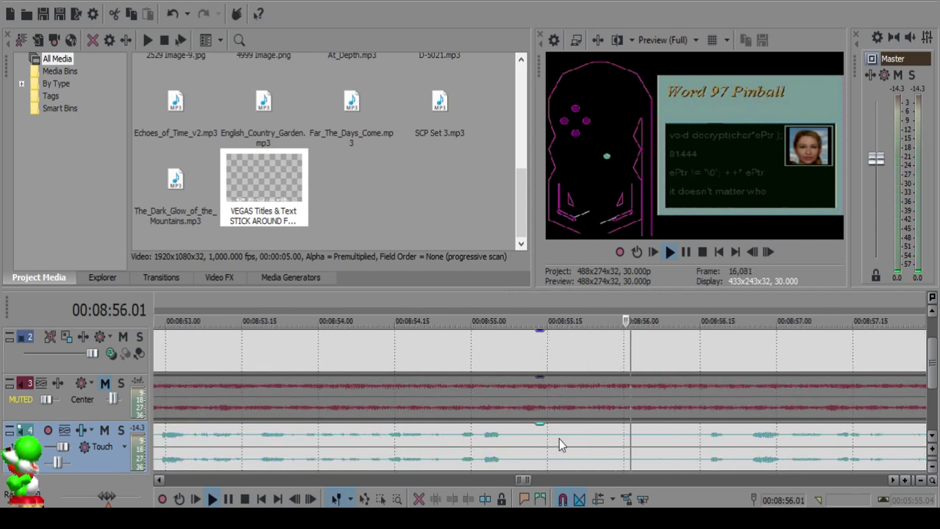
left_click(563, 444)
key("space")
key("s")
Step: Play the following takes, split the narration at about 00:08:56.15 and delete the section between the last two splits
left_click(711, 446)
key("space")
scroll(711, 446, "down", 5)
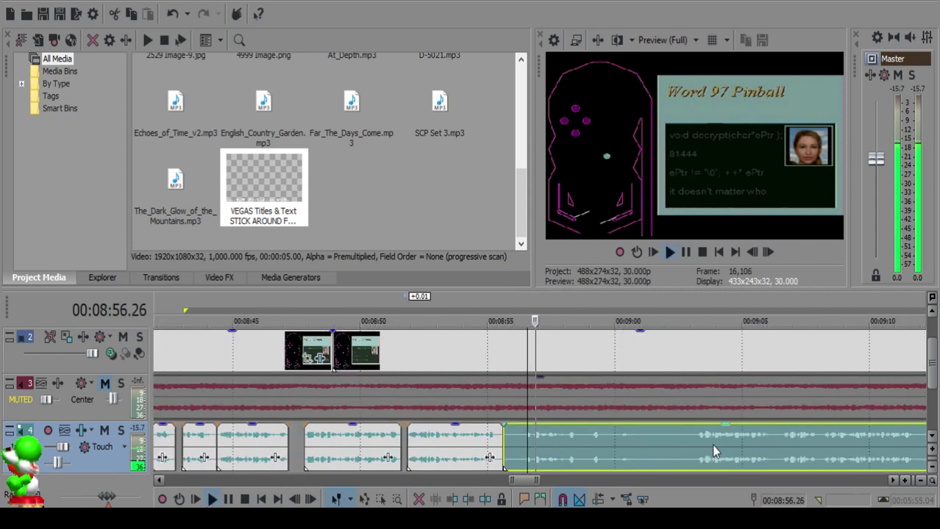
left_click(688, 437)
left_click(570, 433)
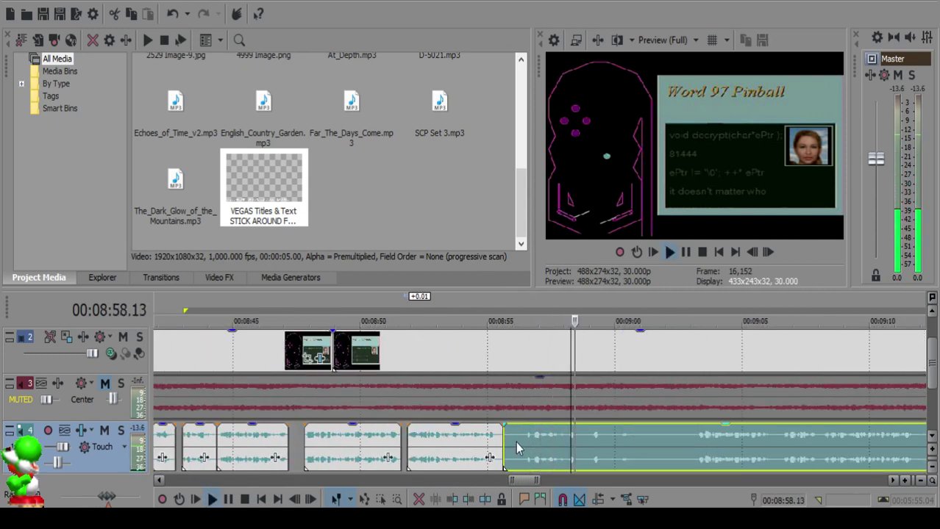
left_click(526, 439)
key("s")
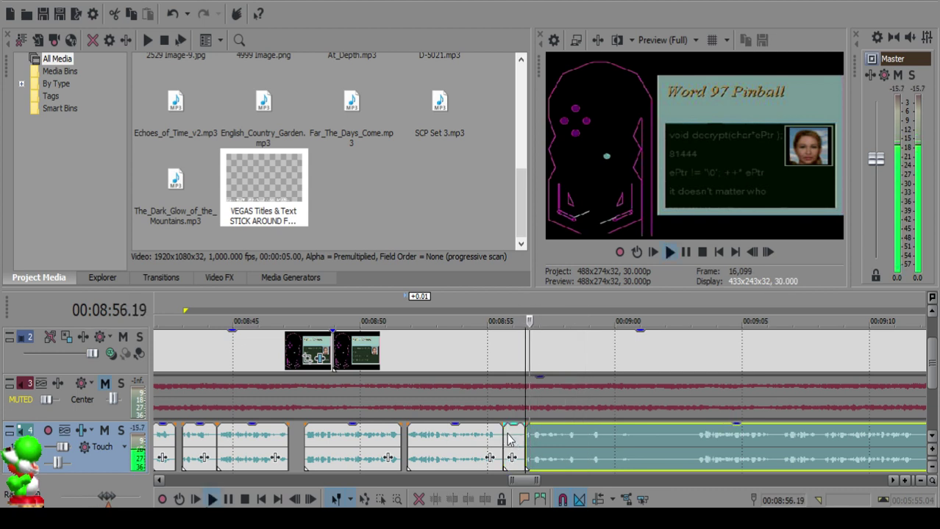
left_click(509, 435)
key("space")
scroll(509, 435, "up", 4)
left_click(538, 435)
key("Delete")
Step: Move the remaining narration 0.25 earlier, shift it 0.02 back later and play the join
left_click_drag(694, 440, 567, 434)
left_click(469, 446)
left_click(547, 437)
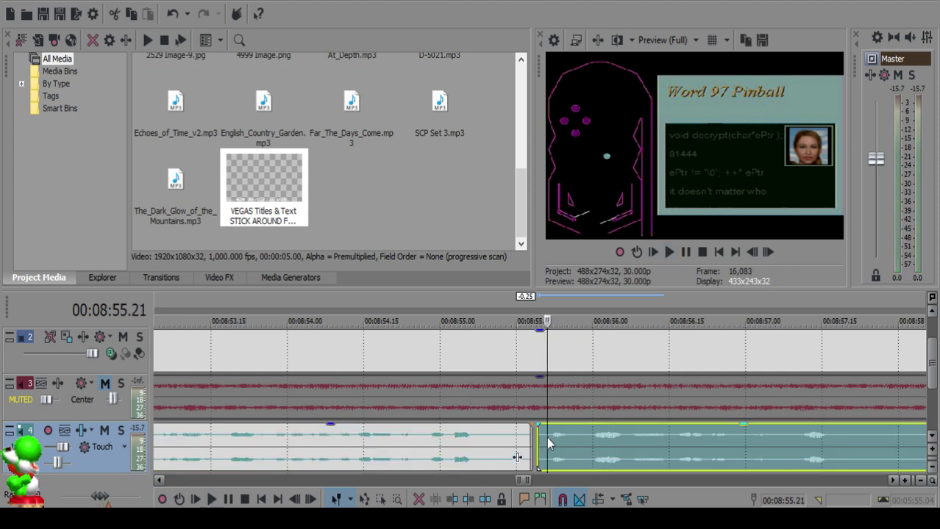
left_click(451, 447)
scroll(559, 446, "up", 3)
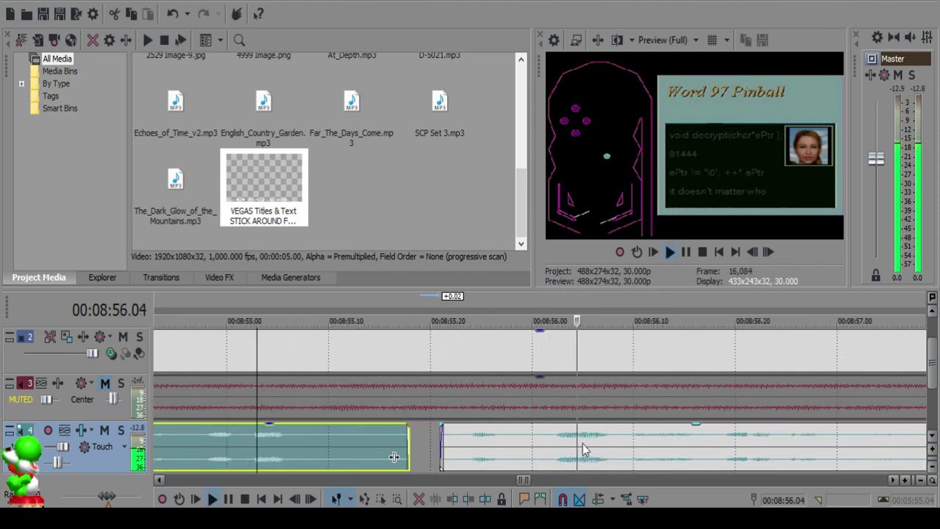
Step: Split the narration at about 00:08:55.29 and add a short fade-out to the end of the small piece before the split
left_click(504, 434)
left_click(517, 437)
key("s")
left_click(447, 444)
left_click_drag(518, 432, 504, 430)
left_click(434, 450)
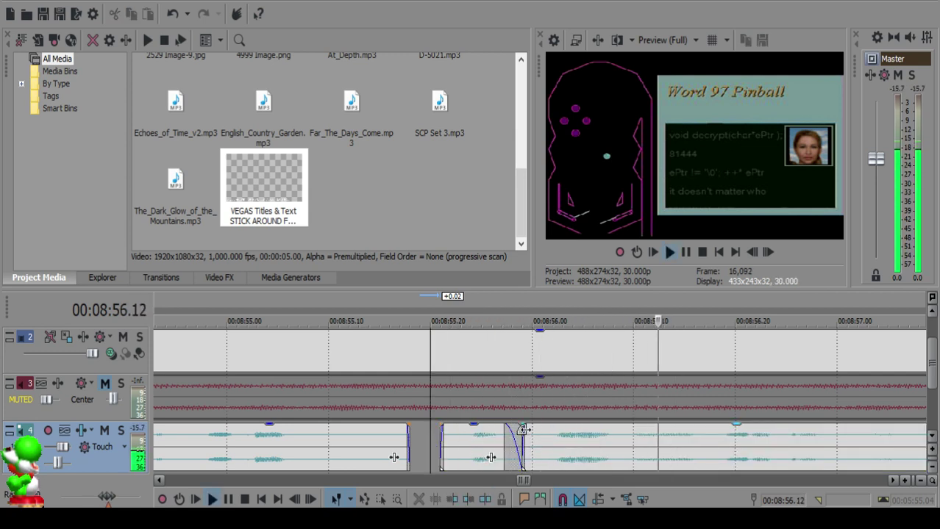
Step: Play on through the next words, replay the pause and split the narration at about 00:08:57.29
scroll(530, 438, "down", 3)
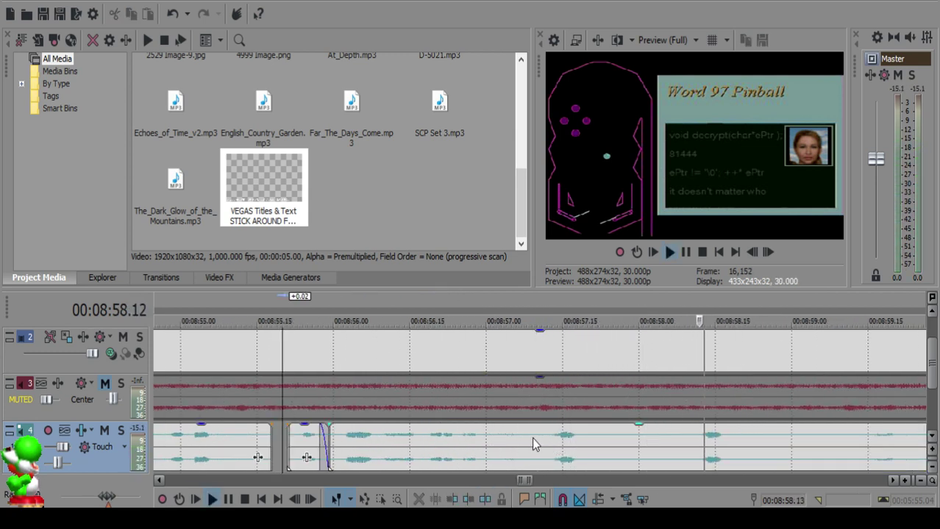
scroll(605, 437, "down", 2)
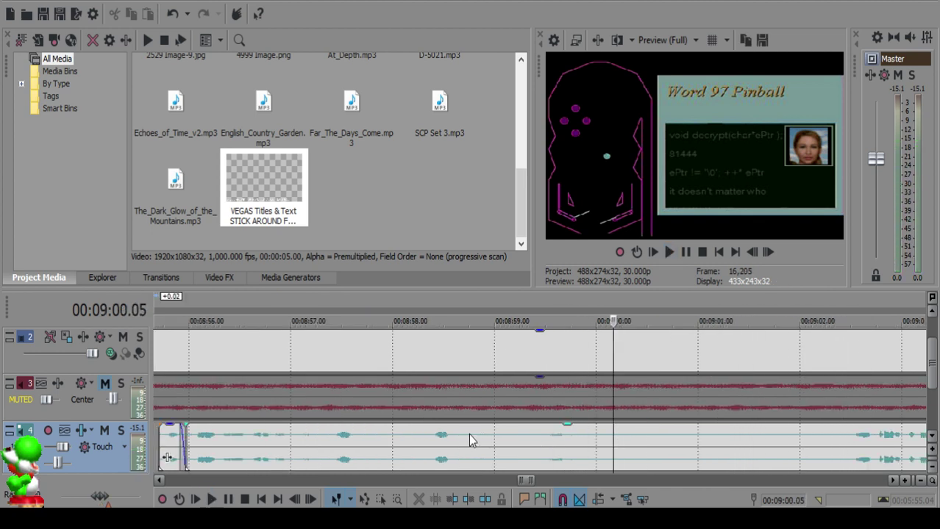
left_click(386, 442)
key("space")
scroll(456, 441, "up", 3)
key("space")
left_click(443, 441)
key("space")
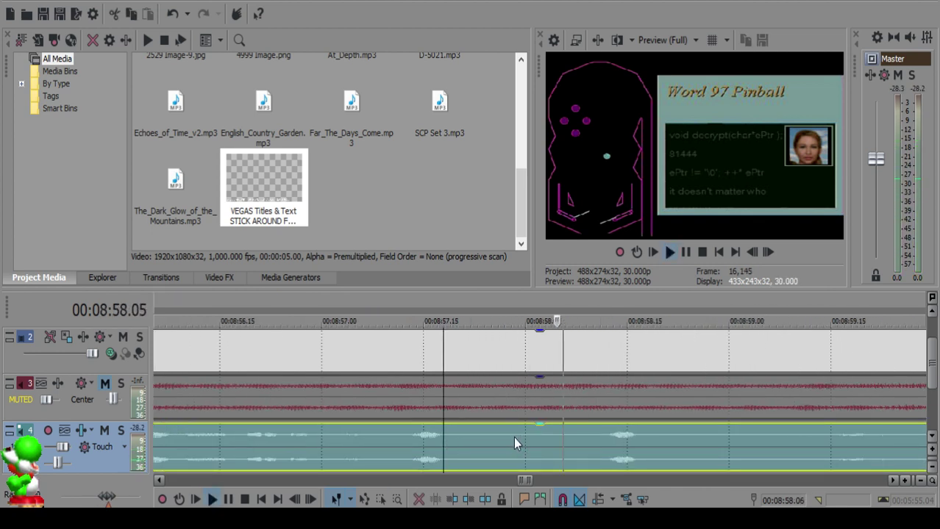
left_click(516, 438)
key("space")
key("s")
Step: Split the narration at about 00:08:58.03 and delete the short silence between the two splits
left_click(544, 441)
key("s")
left_click(524, 441)
key("Delete")
Step: Move the remaining narration 0.04 earlier to close the gap at 00:08:57.29, and play the join
left_click_drag(569, 441, 554, 441)
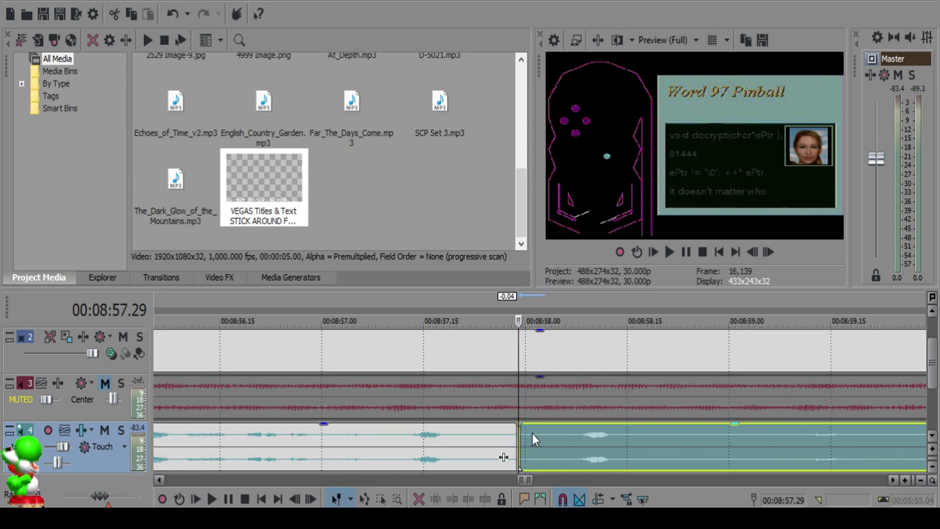
left_click(397, 452)
key("space")
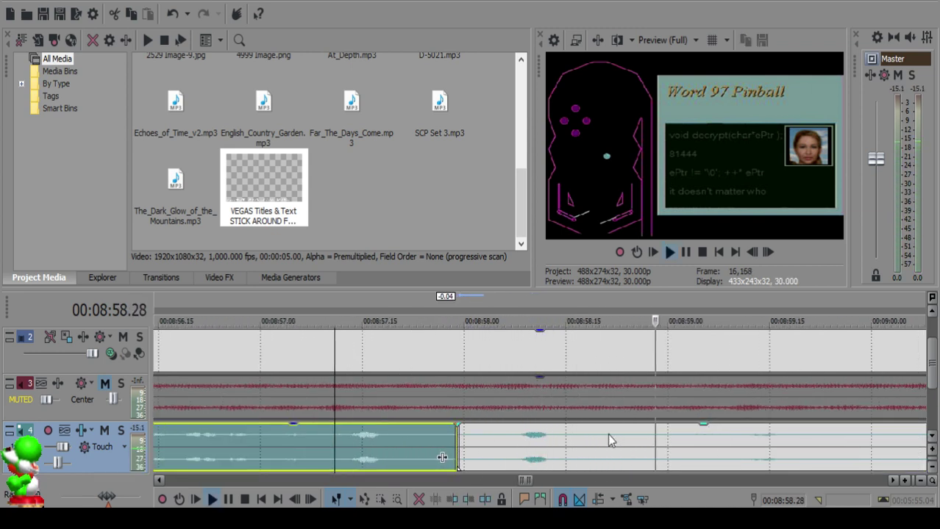
key("space")
Step: Split the narration at about 00:08:58.21 and 00:08:58.28 and delete the silence between the splits
left_click(606, 437)
key("space")
key("space")
key("s")
key("space")
key("space")
left_click(655, 441)
key("s")
left_click(612, 441)
key("Delete")
Step: Move the remaining narration 0.07 earlier to close the gap at about 00:08:58.21, and play the join
left_click_drag(682, 440, 634, 439)
left_click(511, 447)
key("space")
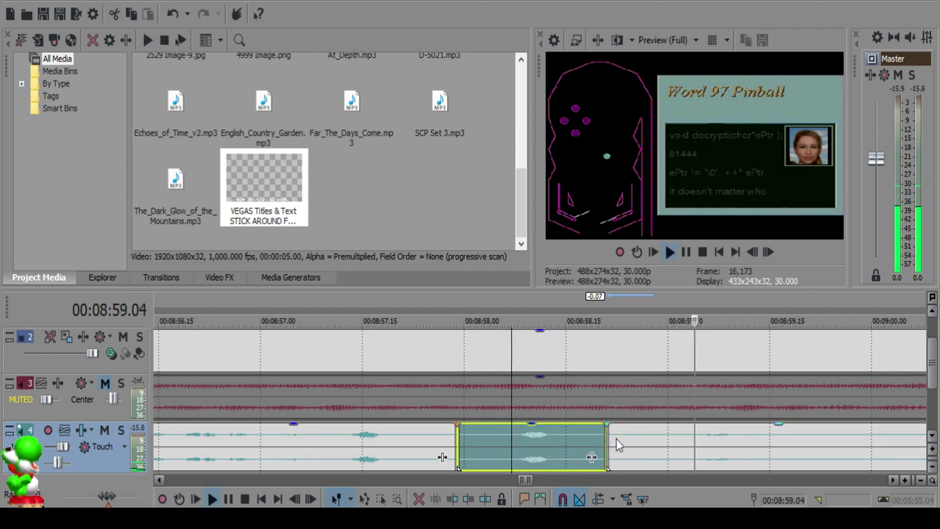
key("space")
Step: Replay the last word and split the narration after it, at about 00:08:59.22
left_click(578, 446)
key("space")
key("space")
key("s")
Step: Play samples of the following takes beyond 00:09:00 to find where the usable one begins
scroll(578, 447, "down", 1)
scroll(577, 442, "down", 2)
left_click(776, 443)
key("space")
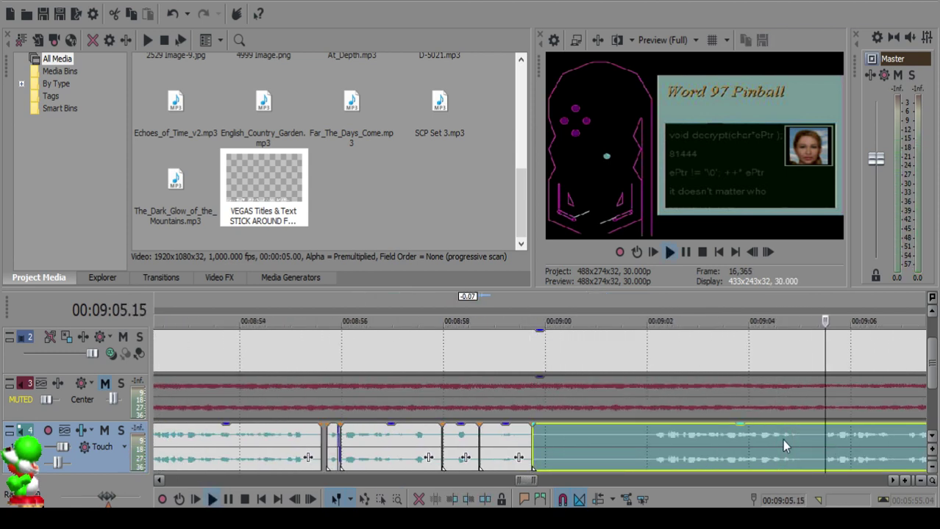
left_click(654, 440)
scroll(655, 441, "down", 1)
left_click(721, 440)
scroll(722, 441, "down", 1)
scroll(722, 440, "up", 1)
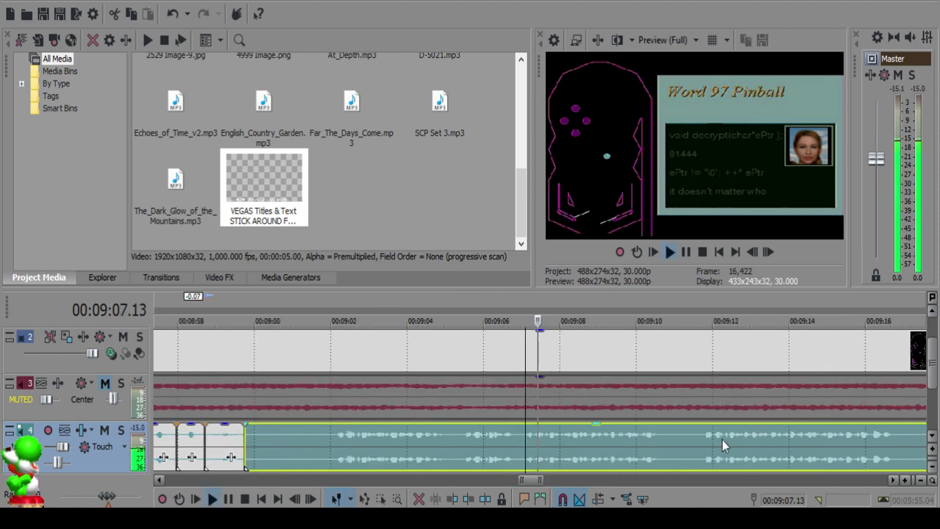
scroll(701, 438, "down", 2)
left_click(700, 438)
Step: Split the narration at 00:09:11.21 and delete the rejected takes back to the previous split
left_click(518, 433)
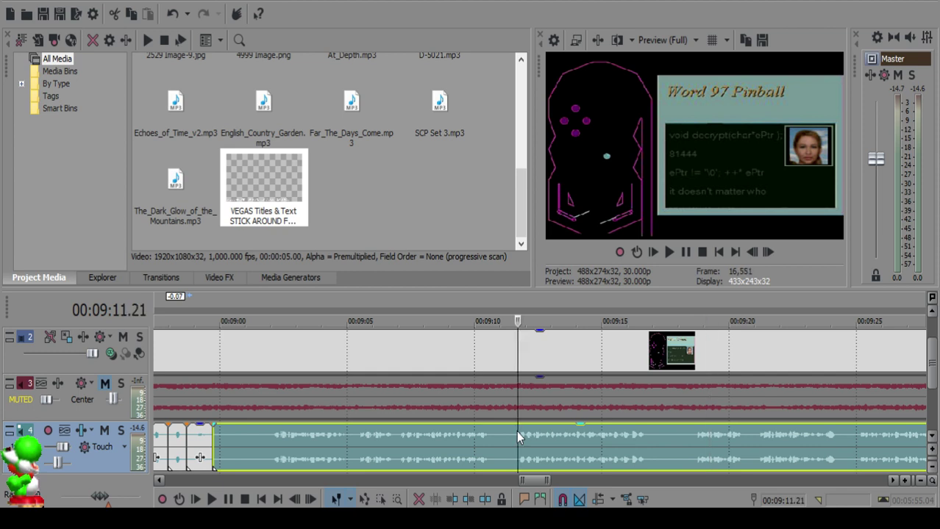
key("space")
key("s")
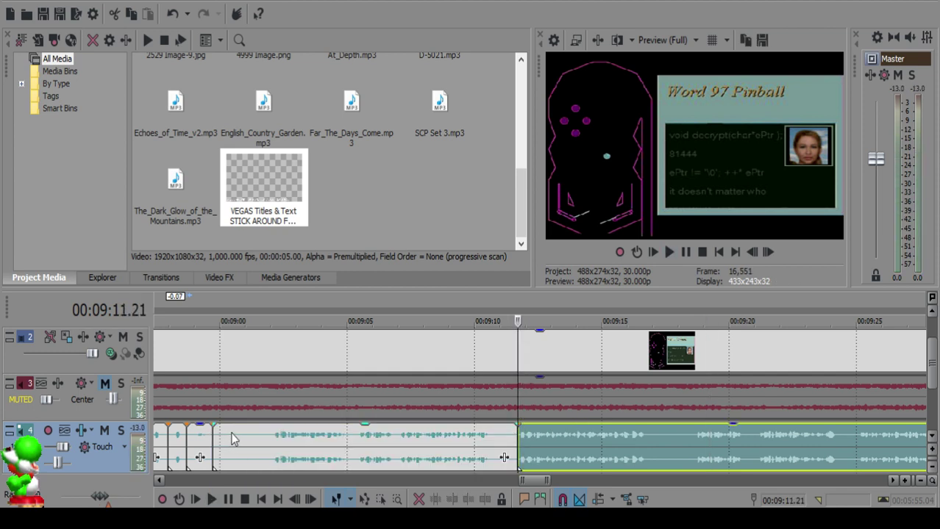
left_click(231, 438)
key("Delete")
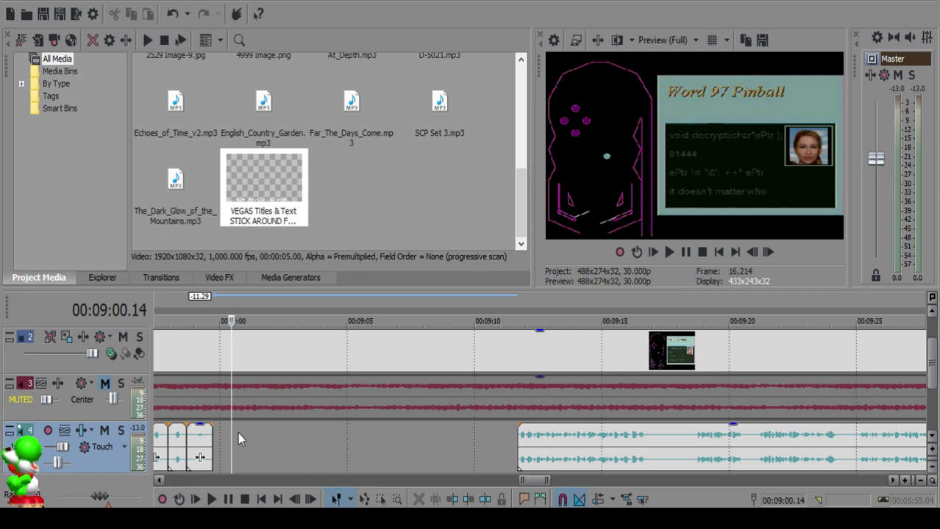
Step: Move the remaining narration on track 4 earlier by 11.07 to close the gap near 00:09:00, and play the join
left_click_drag(533, 454, 244, 442)
left_click(189, 437)
key("space")
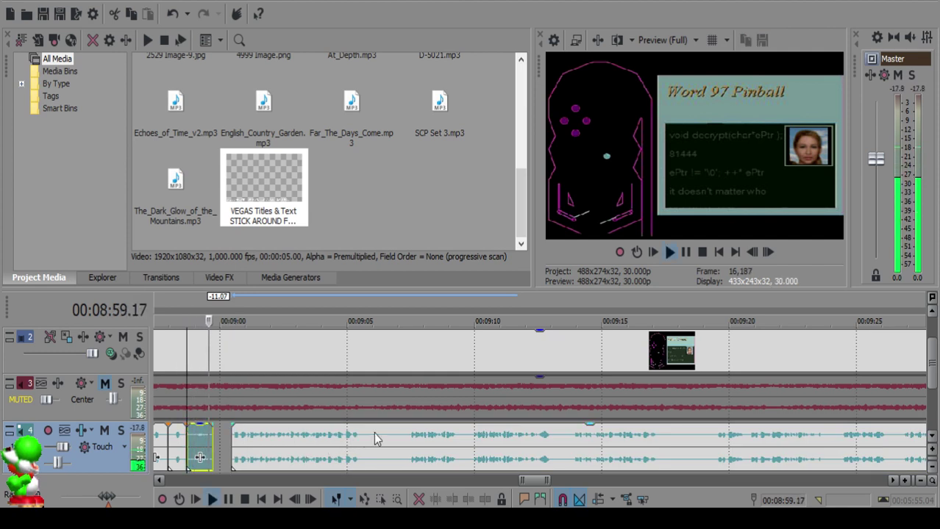
Step: Nudge the remaining narration 0.01 later, to about 00:09:00.15, and play it from its start
scroll(441, 445, "up", 5)
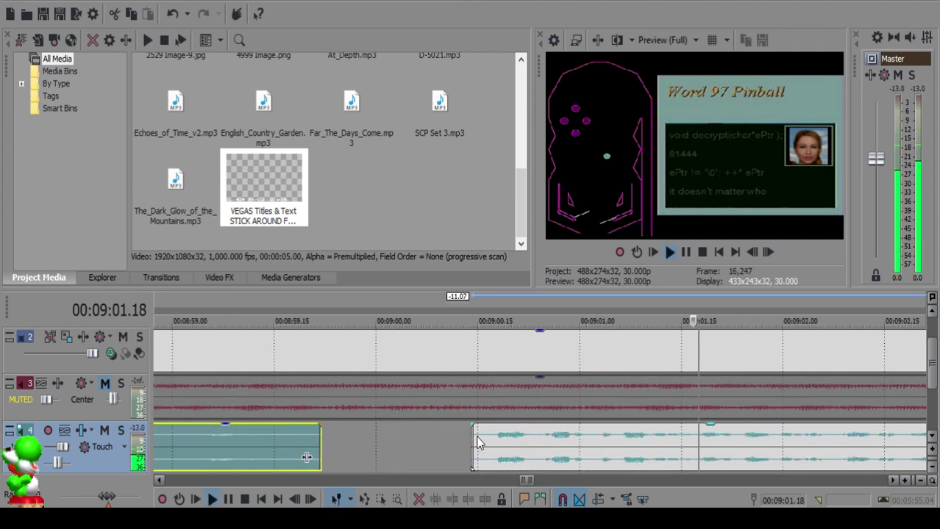
left_click(485, 449)
left_click_drag(485, 449, 492, 444)
key("space")
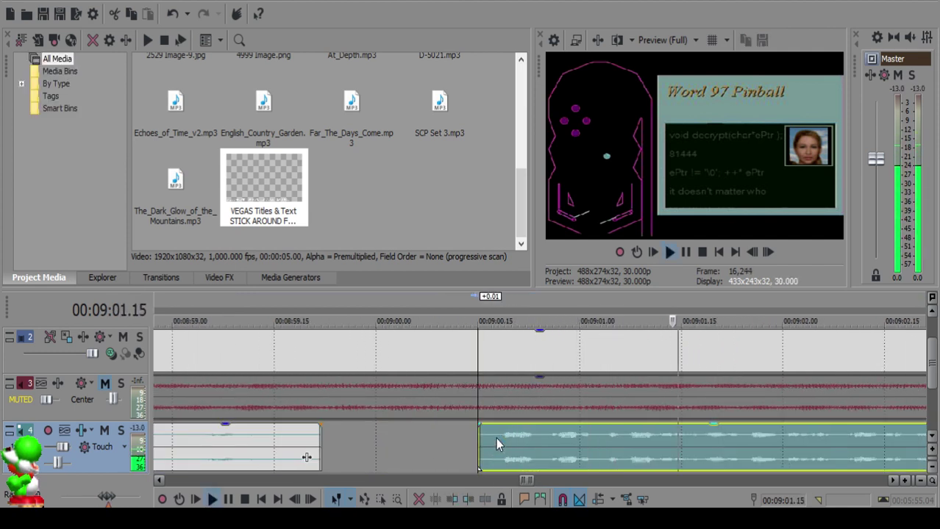
scroll(495, 438, "down", 5)
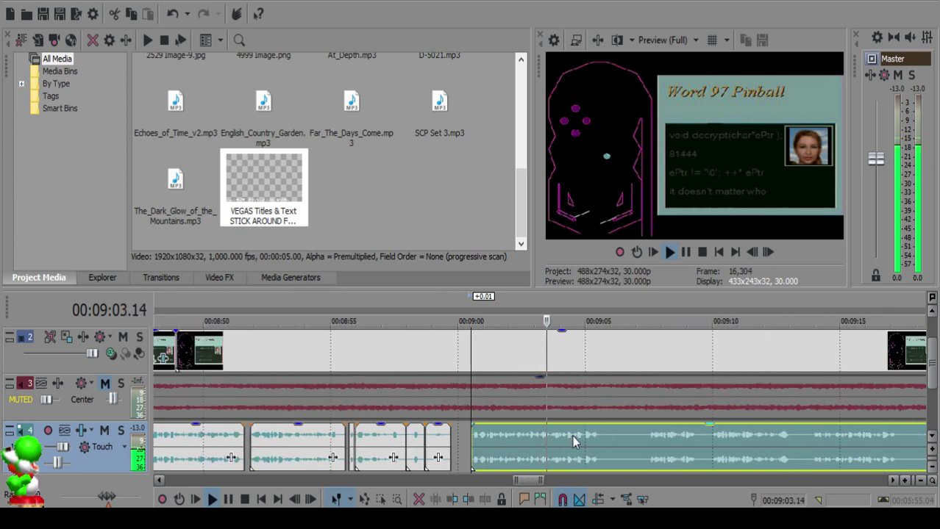
Step: Play to the end of the sentence and split the narration after its last word, at about 00:09:05.17
scroll(574, 438, "down", 2)
scroll(575, 441, "up", 8)
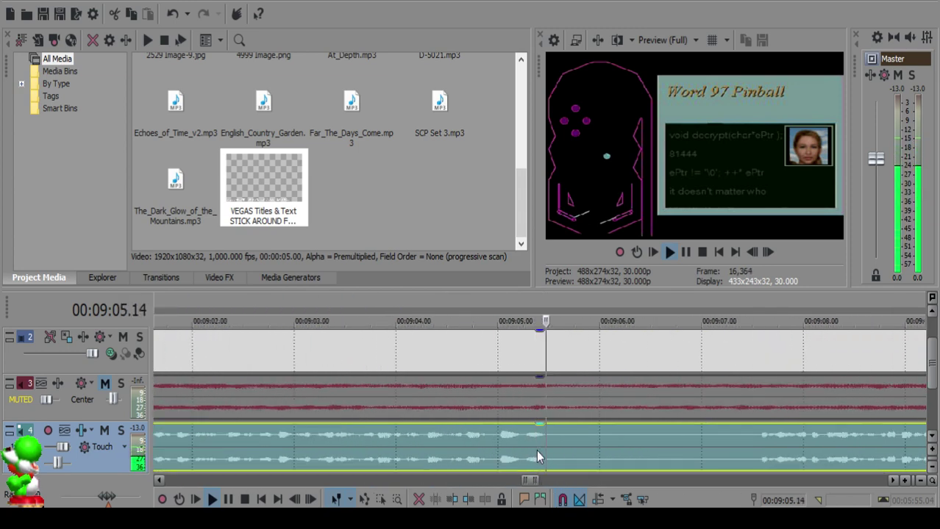
left_click(554, 438)
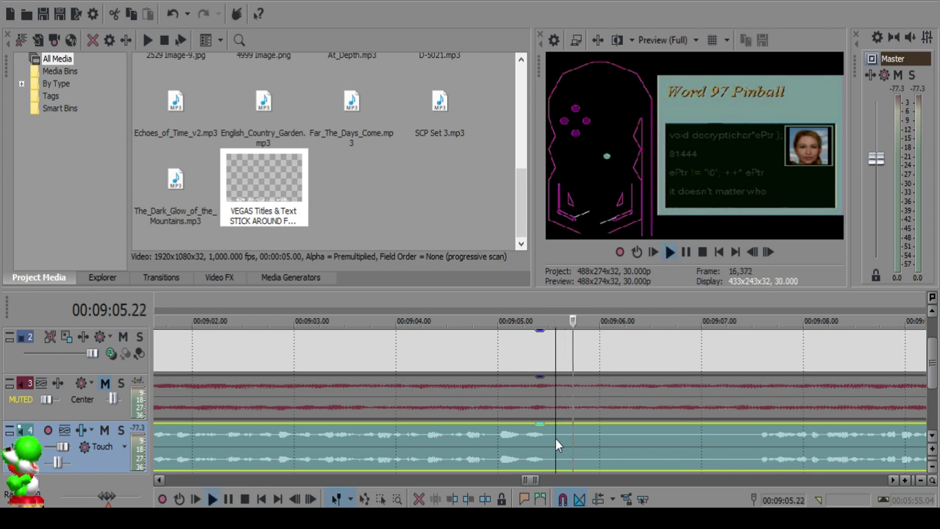
key("space")
key("s")
Step: Sample the following takes, split the narration at about 00:09:10.00, and delete the rejected piece back to the previous split
left_click(724, 454)
key("space")
scroll(724, 454, "down", 4)
left_click(634, 438)
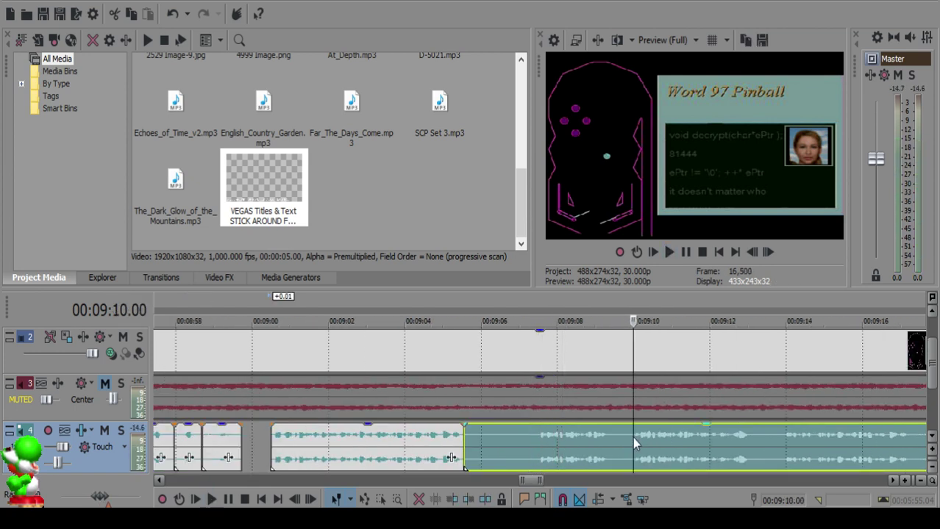
left_click(631, 442)
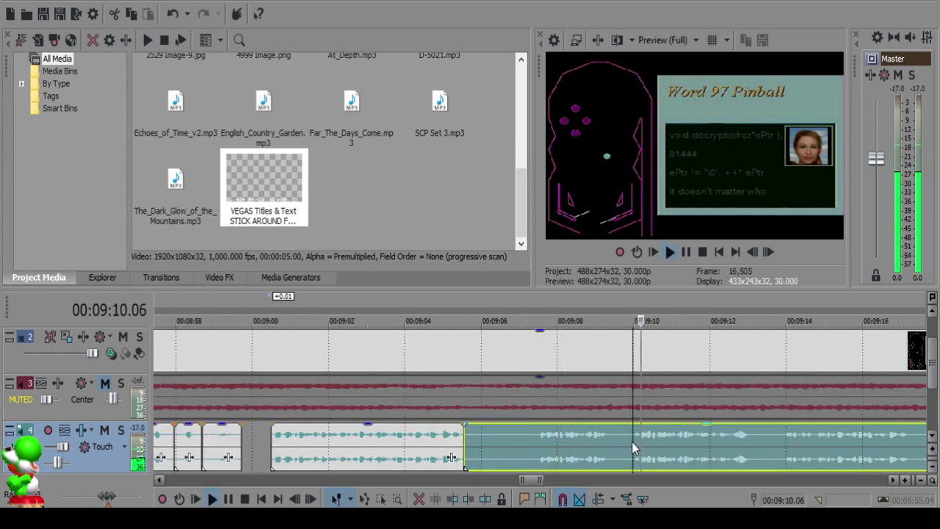
key("space")
key("s")
left_click(471, 437)
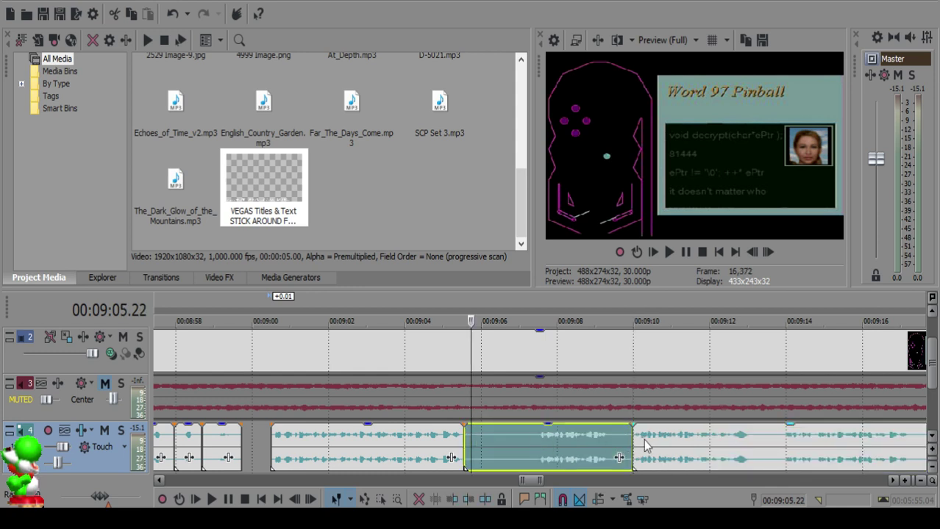
key("Delete")
Step: Close the gap by moving the remaining narration 4.07 and another 0.01 earlier, and play the join near 00:09:05
left_click(445, 441)
key("space")
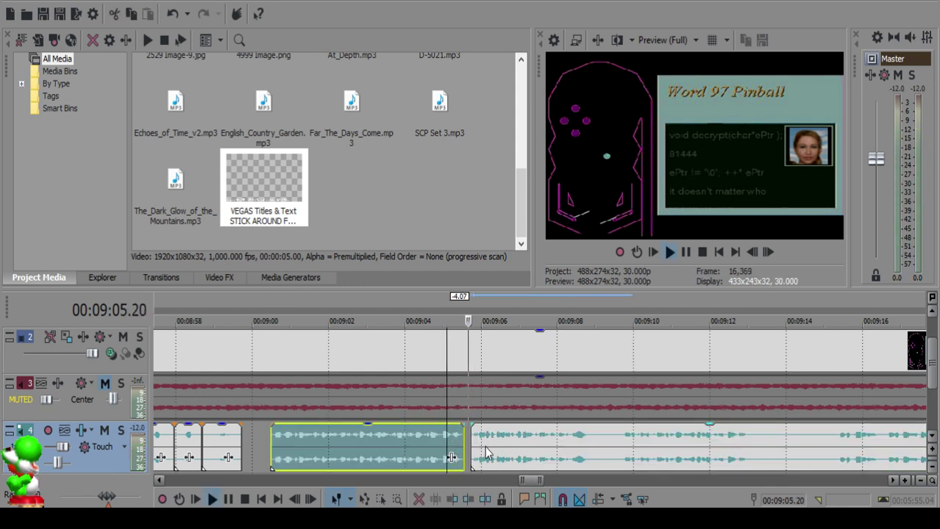
key("space")
scroll(514, 445, "up", 5)
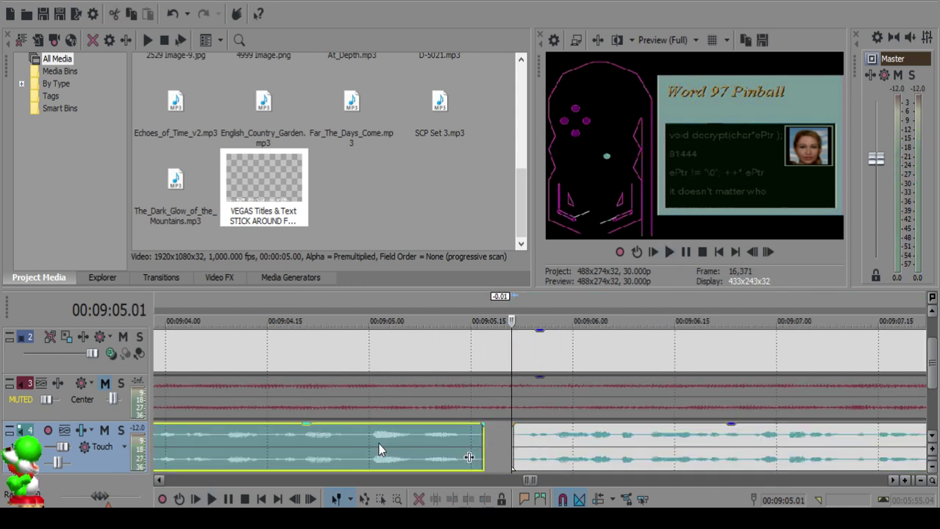
left_click(377, 443)
key("space")
scroll(616, 441, "down", 5)
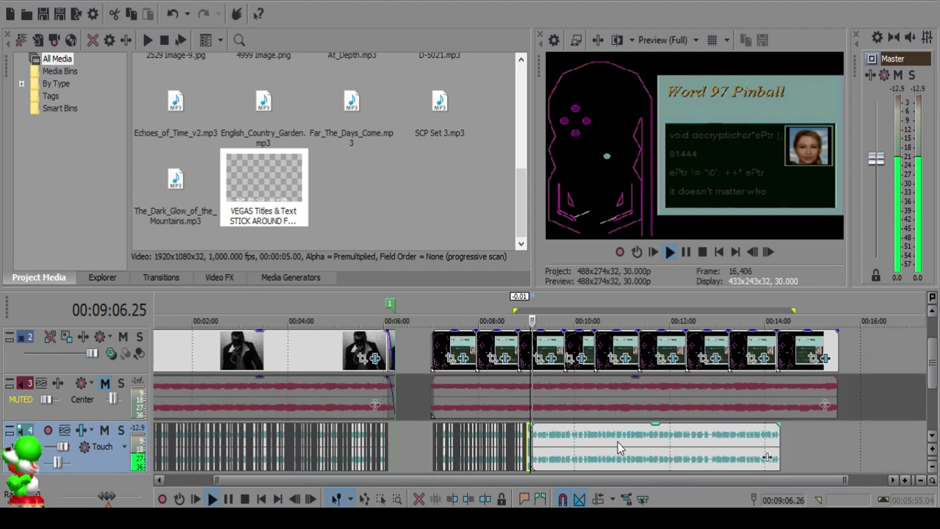
Step: Play the next sentence and split the narration after it, just before 00:09:09
scroll(617, 442, "up", 3)
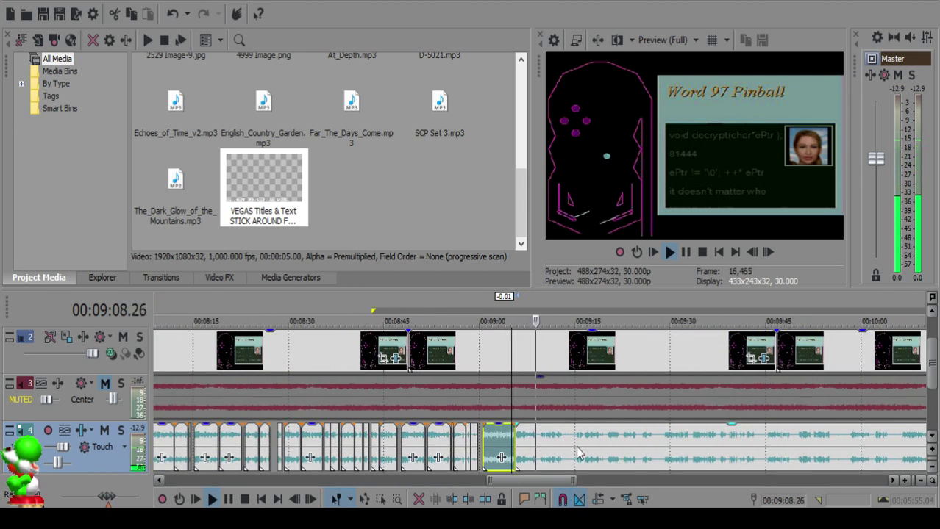
scroll(590, 446, "up", 4)
left_click(516, 437)
key("space")
key("s")
Step: Split the narration at the start of the next take, at about 00:09:09.18, and delete the piece back to the previous split
left_click(766, 466)
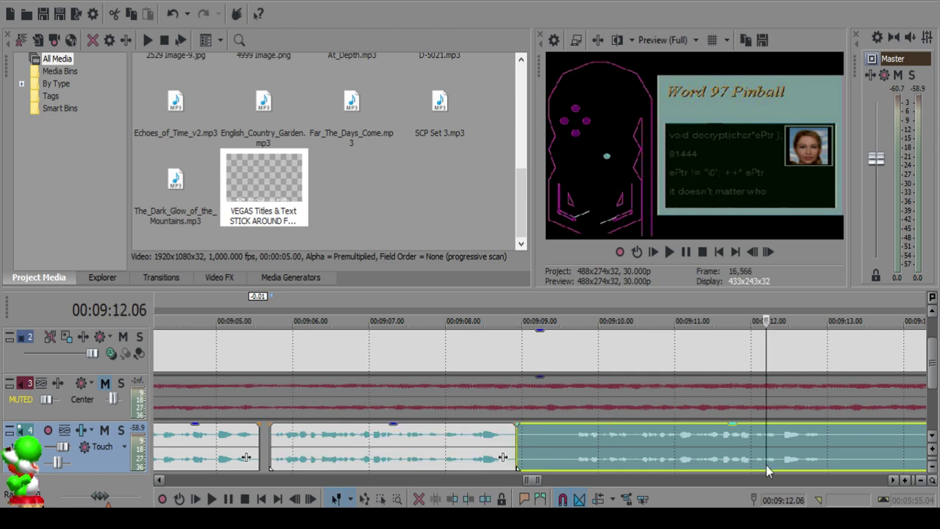
scroll(660, 463, "down", 2)
left_click(643, 435)
left_click(429, 439)
key("space")
key("space")
key("s")
left_click(418, 437)
key("Delete")
Step: Move the remaining narration 0.09 earlier, to about 00:09:09.09, and play the join
left_click_drag(455, 439, 444, 437)
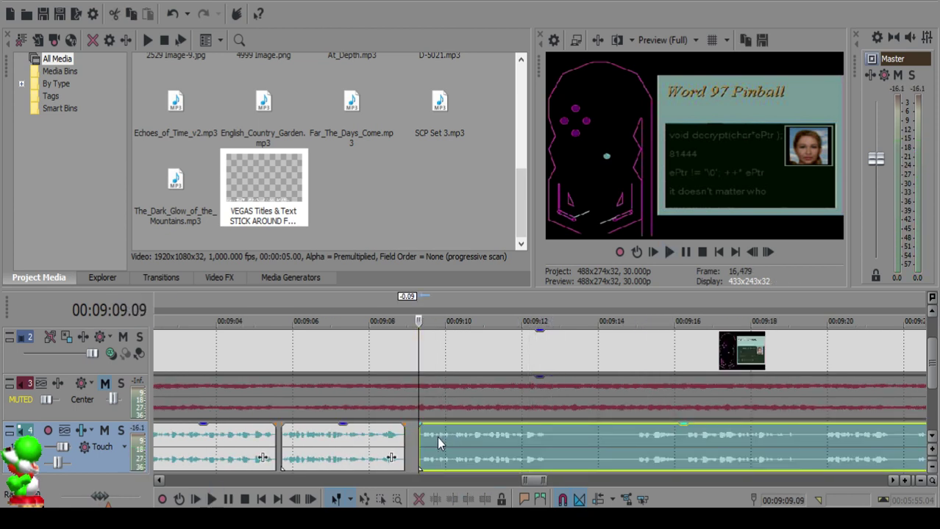
left_click(399, 439)
key("space")
scroll(476, 447, "up", 3)
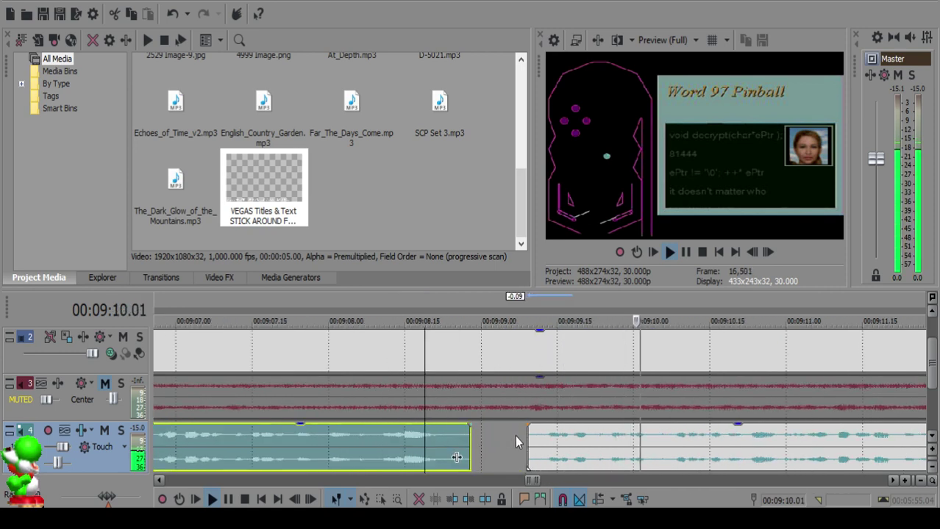
Step: Nudge the remaining narration another 0.01 earlier and replay the join from about 00:09:08
key("space")
left_click(522, 439)
left_click_drag(541, 447, 534, 449)
left_click(369, 447)
key("space")
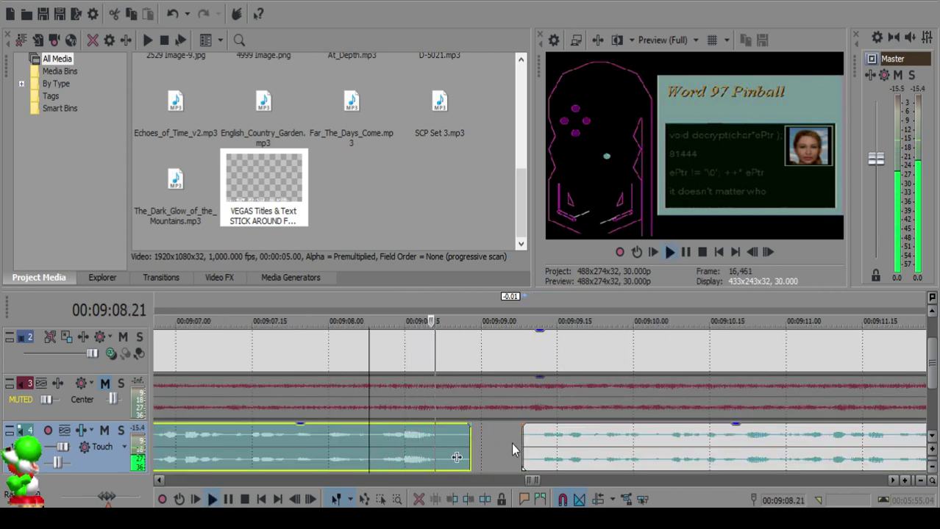
Step: Play the sentence through and split the narration after its last word, at about 00:09:12.19
scroll(519, 445, "down", 5)
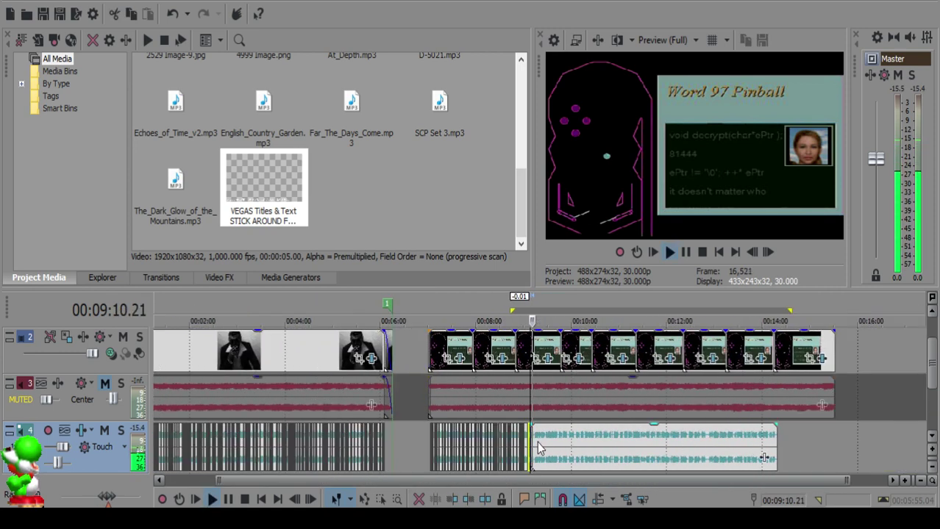
scroll(538, 448, "up", 5)
scroll(544, 444, "up", 5)
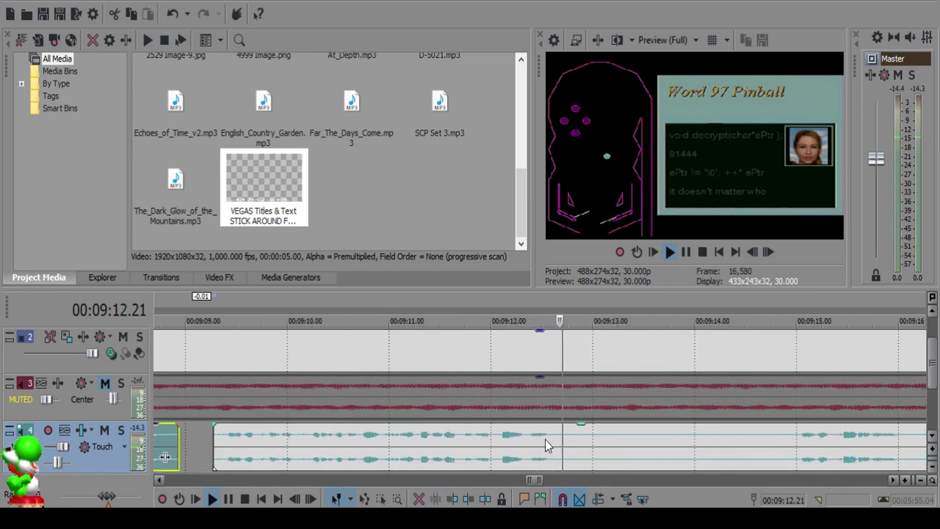
left_click(555, 436)
key("space")
key("s")
Step: Play the following take, split the narration at about 00:09:16.08, and delete the rejected piece back to the previous split
left_click(779, 456)
key("space")
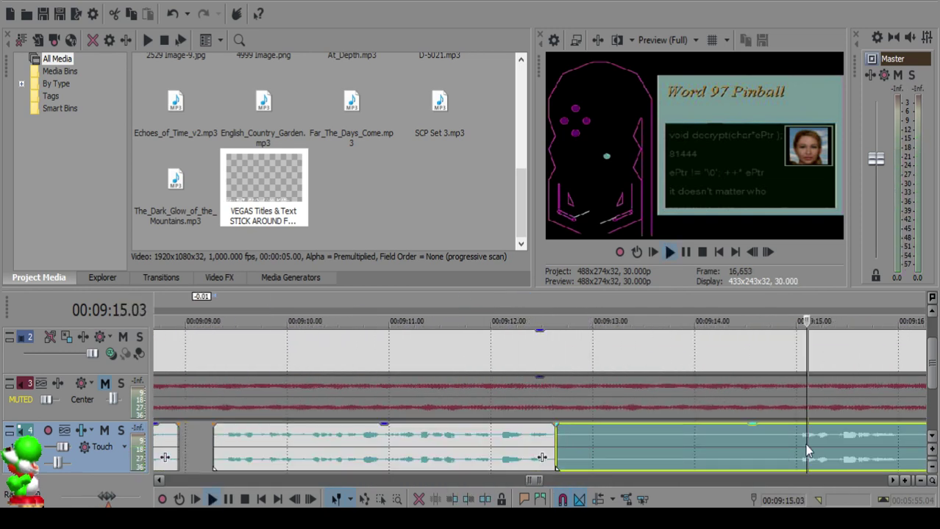
scroll(666, 452, "down", 3)
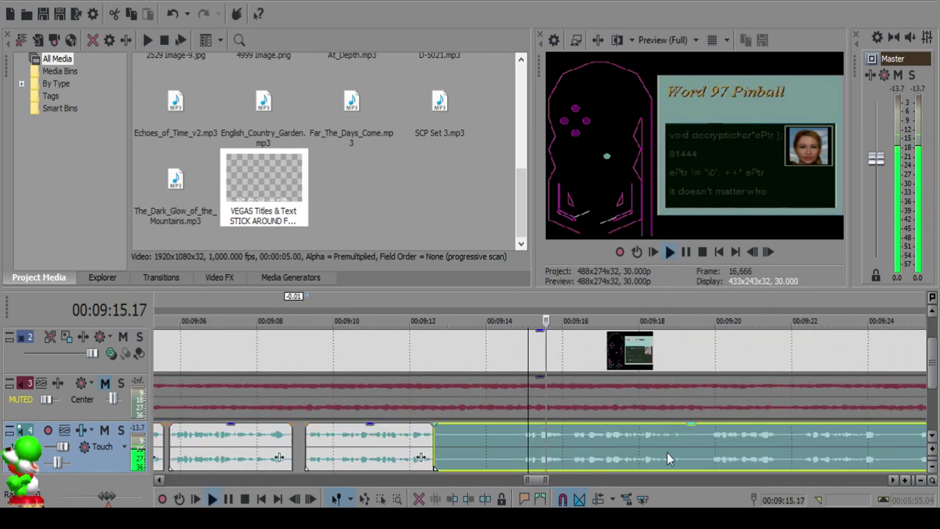
left_click(572, 438)
key("space")
key("s")
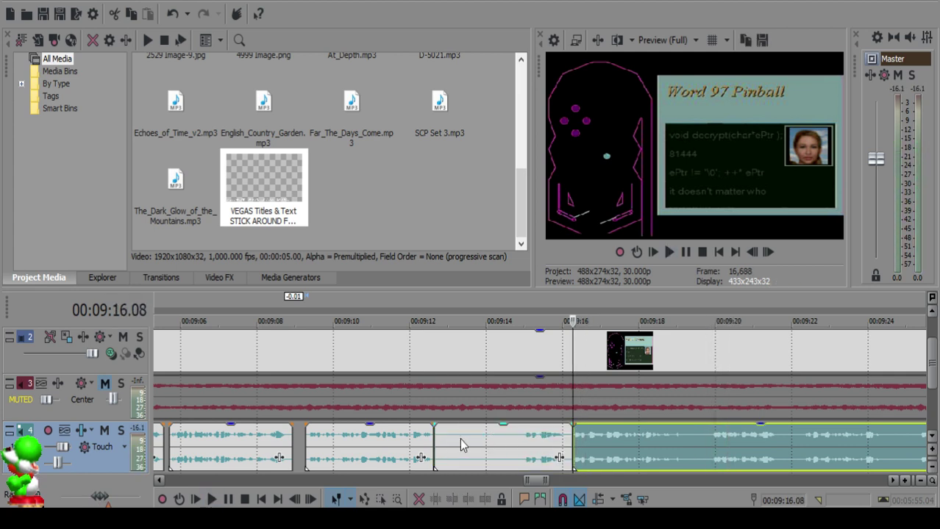
left_click(444, 436)
key("Delete")
Step: Move the remaining narration 3.11 earlier to shorten the gap after 00:09:12, and play the join
left_click_drag(601, 439, 482, 438)
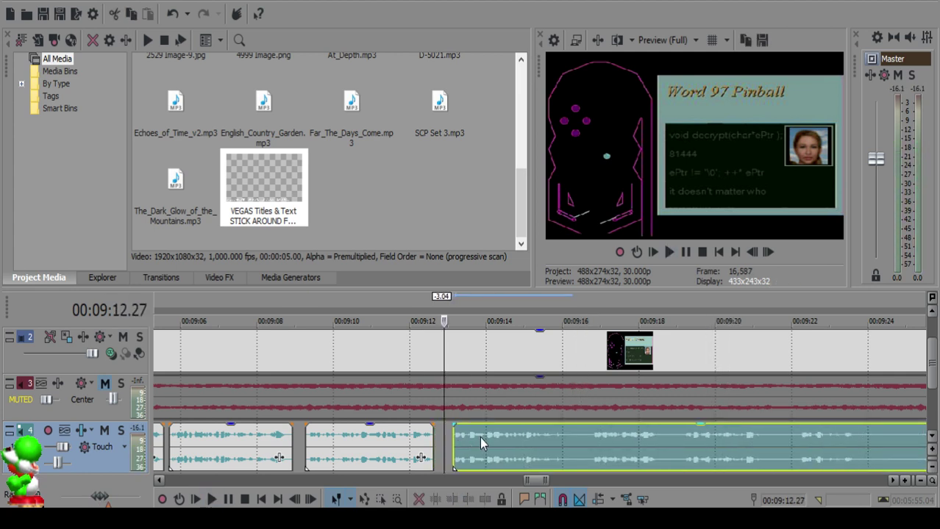
left_click(419, 440)
key("space")
scroll(511, 441, "down", 2)
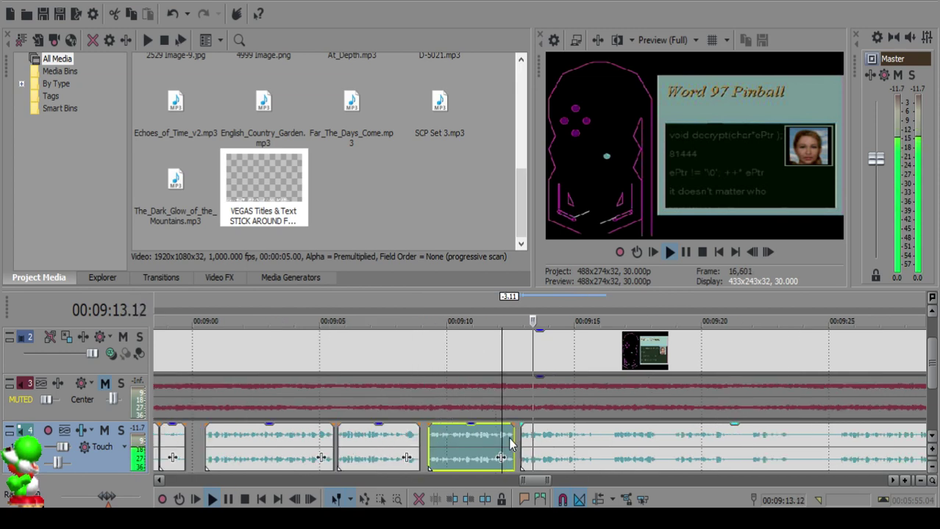
Step: Split the narration after the end of the next sentence, at about 00:09:15.23
scroll(511, 441, "down", 4)
scroll(538, 445, "up", 8)
left_click(524, 439)
key("s")
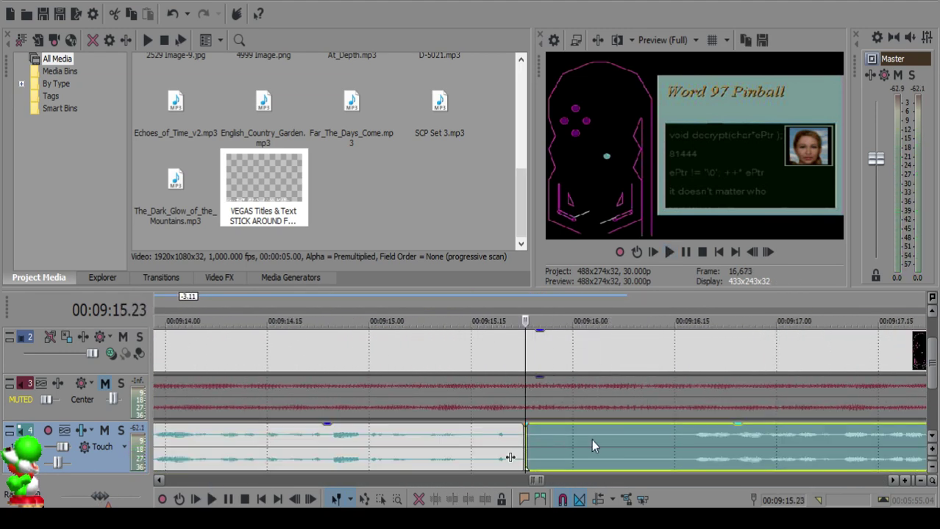
Step: Split the narration before the next words, at about 00:09:16.16, and delete the silence back to the previous split
scroll(687, 435, "down", 3)
key("space")
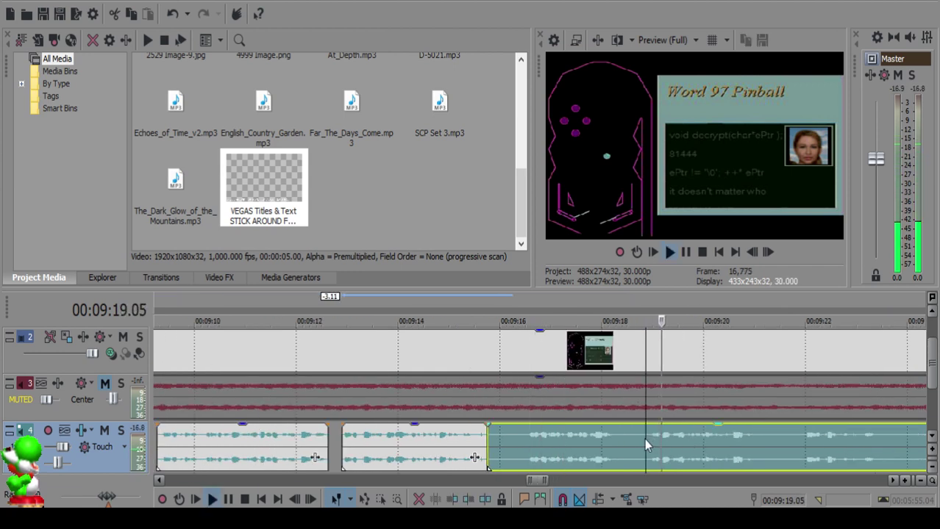
left_click(527, 437)
key("space")
key("s")
left_click(500, 439)
key("Delete")
Step: Move the remaining narration 0.16 earlier, to about 00:09:16.00, and play the join
left_click_drag(584, 440, 553, 441)
left_click(468, 440)
key("space")
scroll(482, 445, "down", 3)
Step: Cut the silence out of the narration between about 00:09:17.26 and 00:09:18.11 by splitting and deleting the piece
scroll(548, 449, "up", 6)
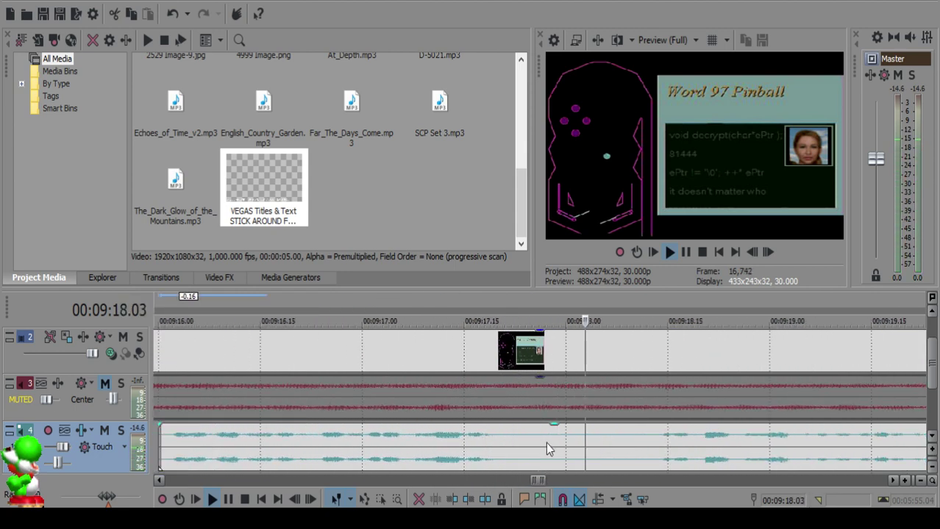
scroll(544, 443, "down", 3)
left_click(540, 439)
left_click(676, 443)
left_click(527, 434)
key("Return")
key("s")
left_click(513, 433)
key("Delete")
Step: Move the remaining narration 0.09 earlier, to about 00:09:18.02, and play the join
left_click_drag(564, 444, 549, 444)
left_click(471, 444)
key("space")
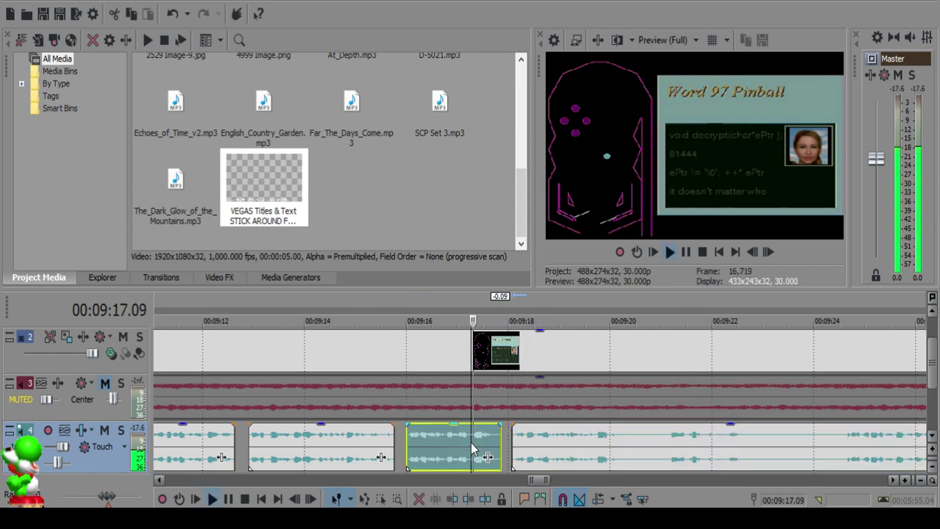
Step: Play the next phrase and split the narration after it, at about 00:09:20.08
scroll(486, 443, "up", 3)
scroll(514, 441, "down", 6)
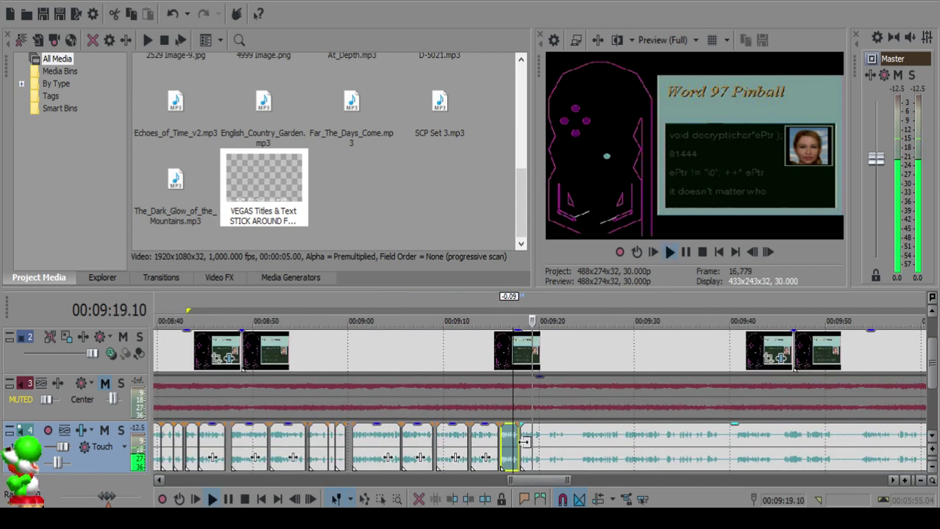
scroll(547, 444, "up", 4)
left_click(538, 441)
left_click(545, 441)
key("s")
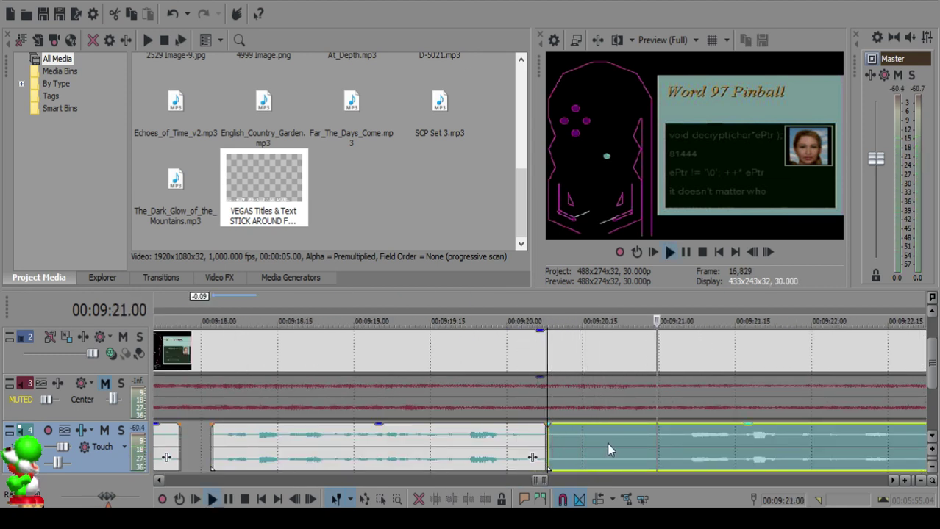
Step: Cut the silence before the next words near 00:09:21, move the remaining narration up to about 00:09:20.10, and play the join
key("s")
left_click(629, 444)
left_click(498, 439)
left_click_drag(611, 444, 570, 440)
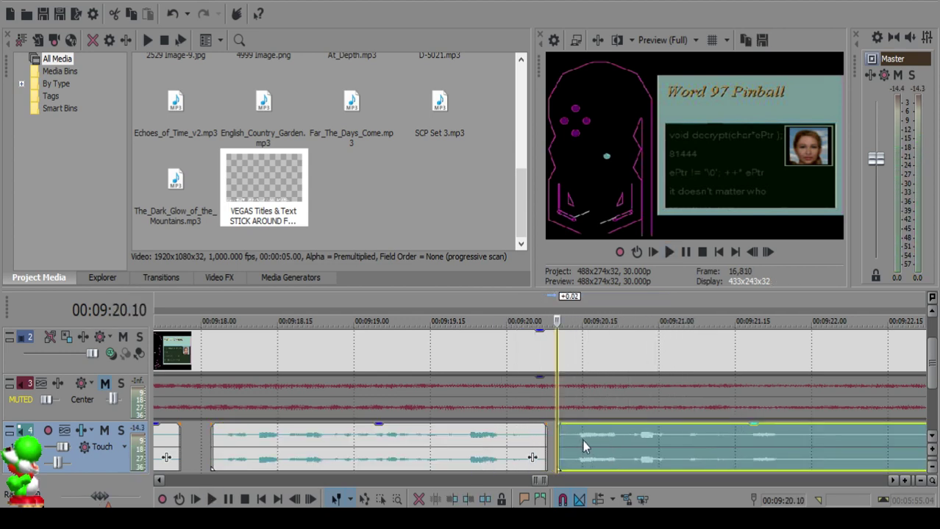
left_click(430, 461)
key("space")
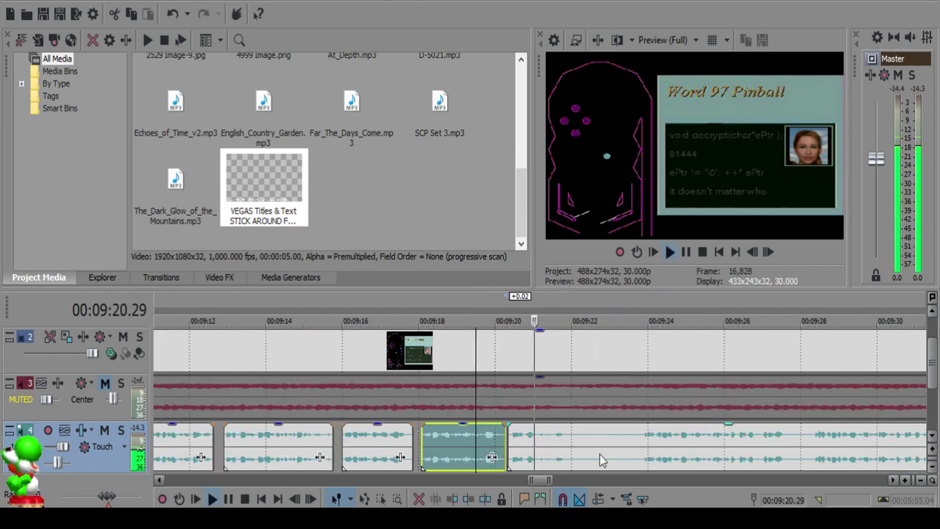
Step: Replay the end of the phrase and split the narration after it, at about 00:09:21.27
left_click(557, 437)
key("space")
key("space")
key("space")
left_click(562, 439)
key("s")
Step: Listen ahead through the narration takes between about 00:09:24 and 00:09:31 to locate the usable one
scroll(653, 448, "down", 2)
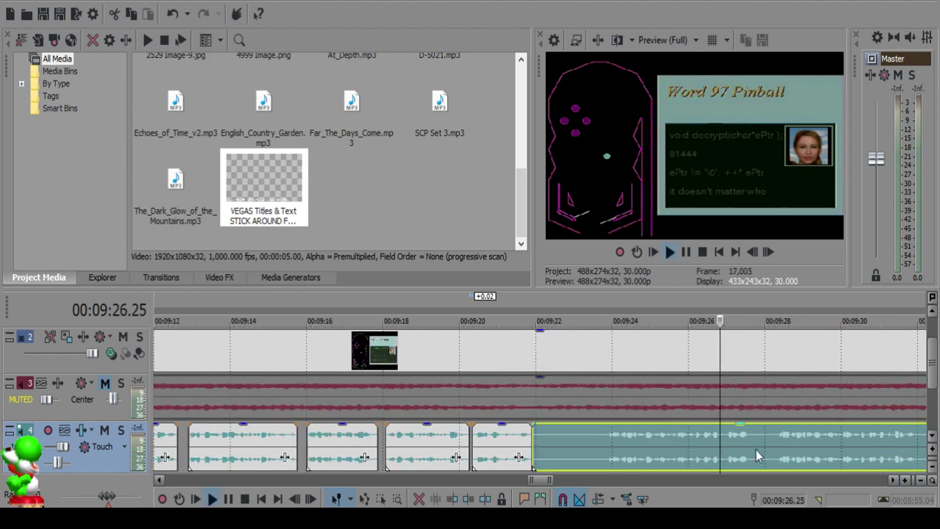
left_click(604, 442)
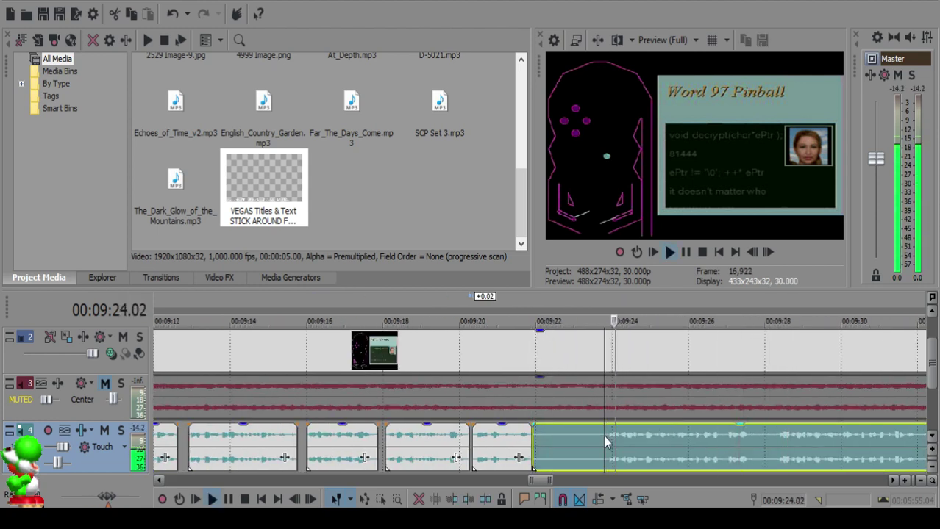
scroll(610, 437, "down", 2)
left_click(652, 440)
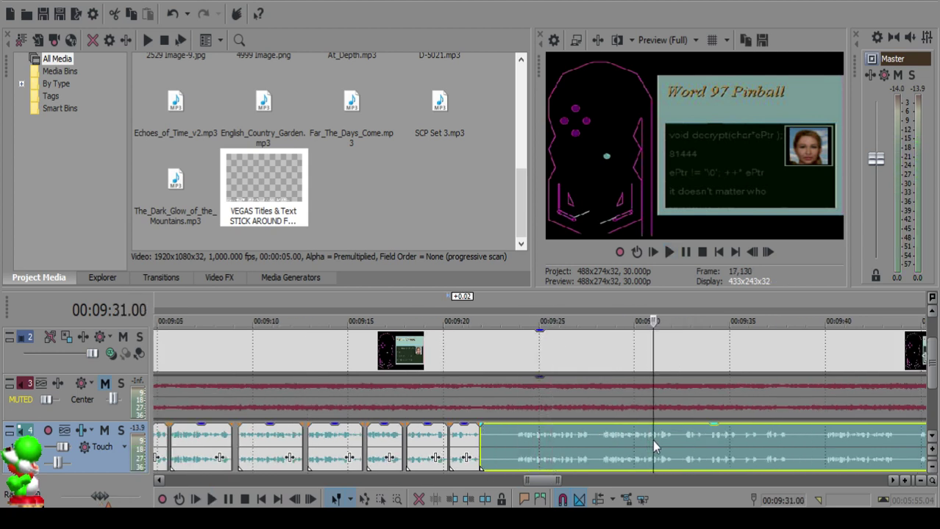
scroll(648, 441, "up", 2)
left_click(501, 440)
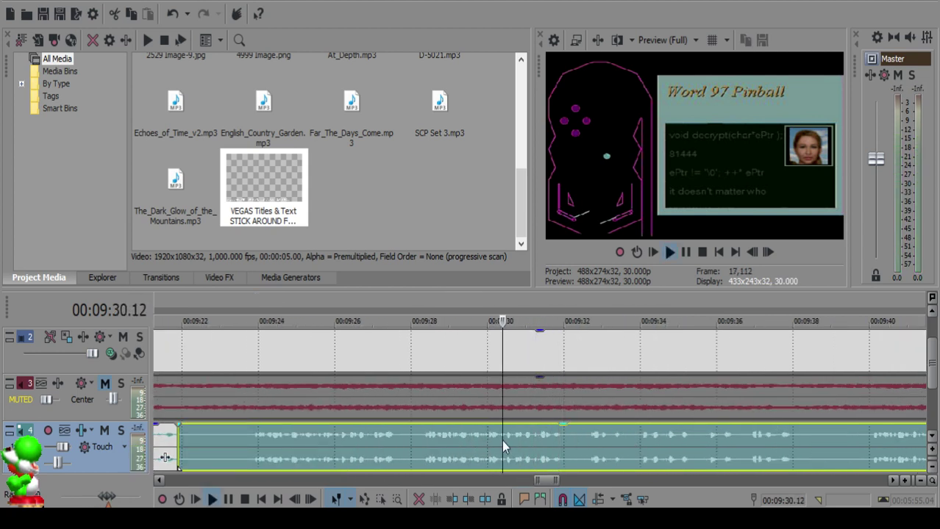
left_click(351, 443)
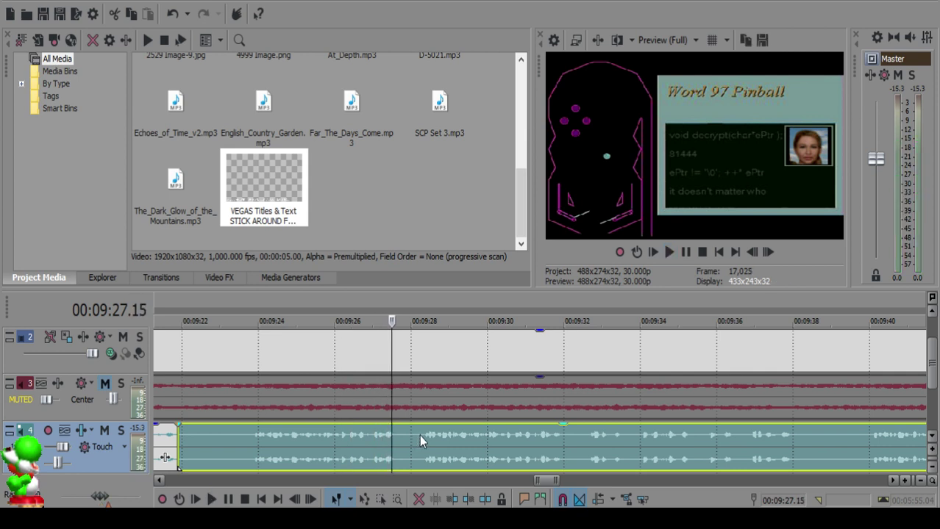
Step: Cut the narration between about 00:09:21.27 and 00:09:28.08, move the remaining narration up to about 00:09:22.22, and play the join
key("Return")
key("s")
left_click(211, 432)
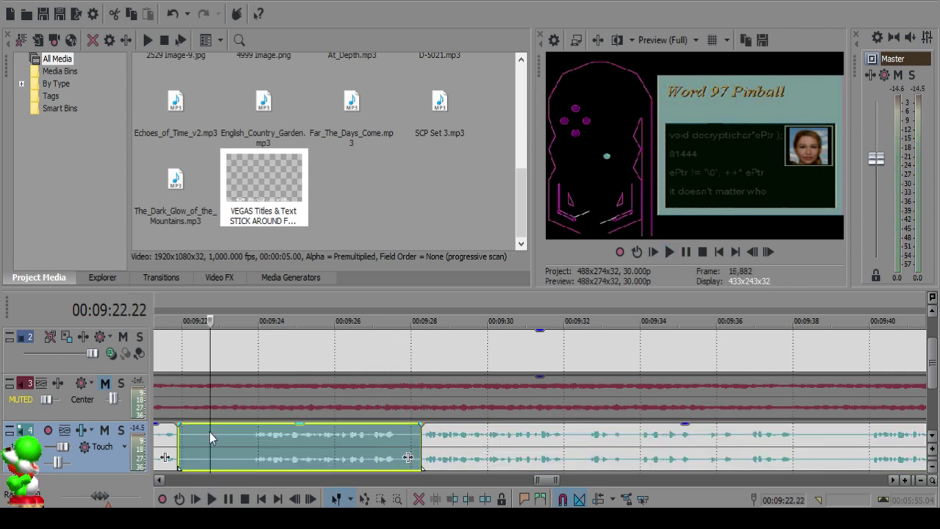
scroll(209, 434, "down", 3)
key("Delete")
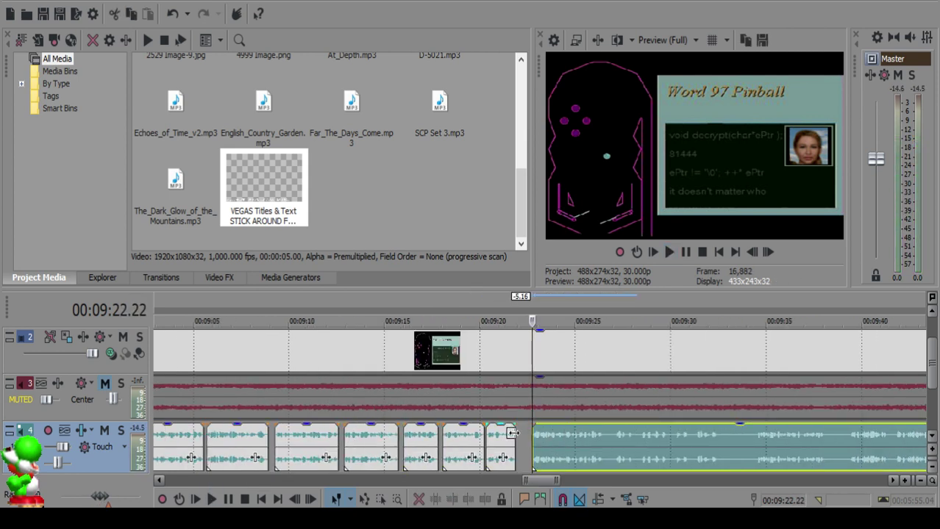
left_click(512, 433)
left_click(505, 436)
key("space")
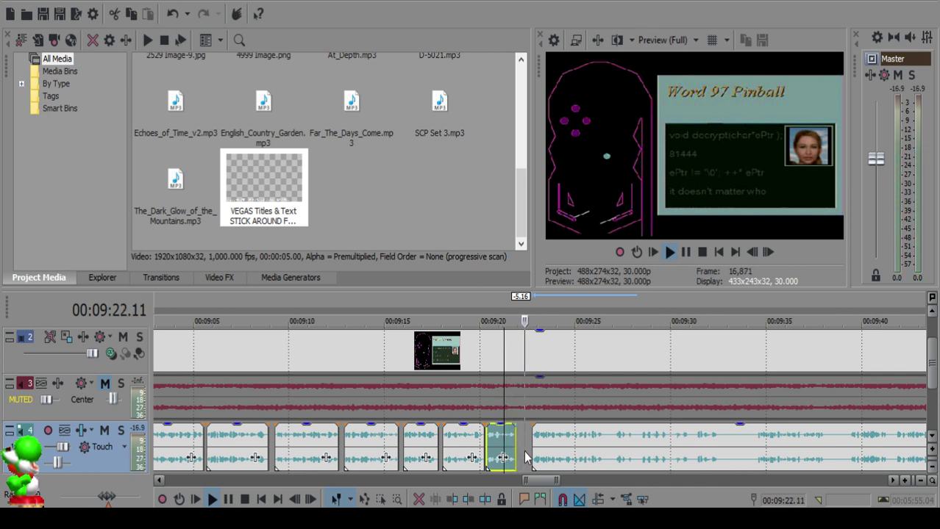
Step: Move the remaining narration 0.01 earlier, to about 00:09:22.21, and play the join
scroll(525, 451, "up", 5)
key("space")
left_click(530, 443)
left_click(535, 440)
left_click(558, 440)
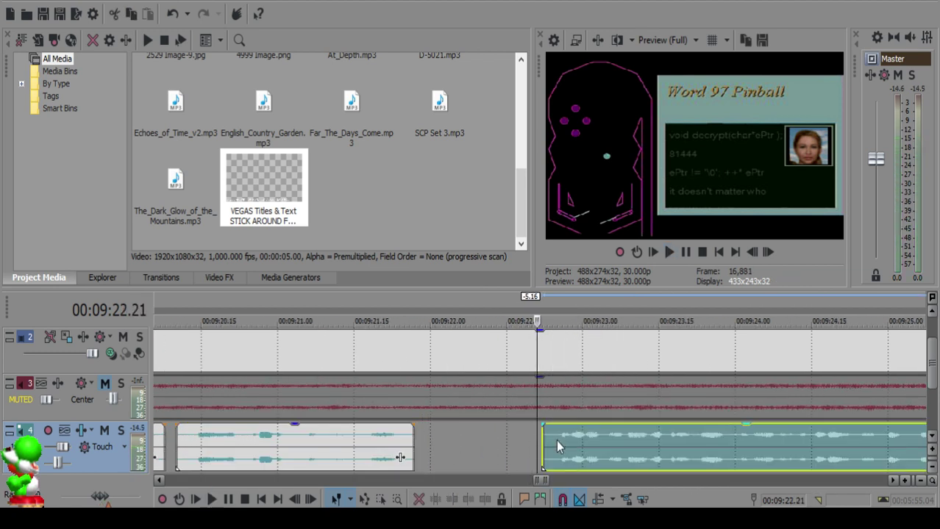
left_click(352, 440)
key("space")
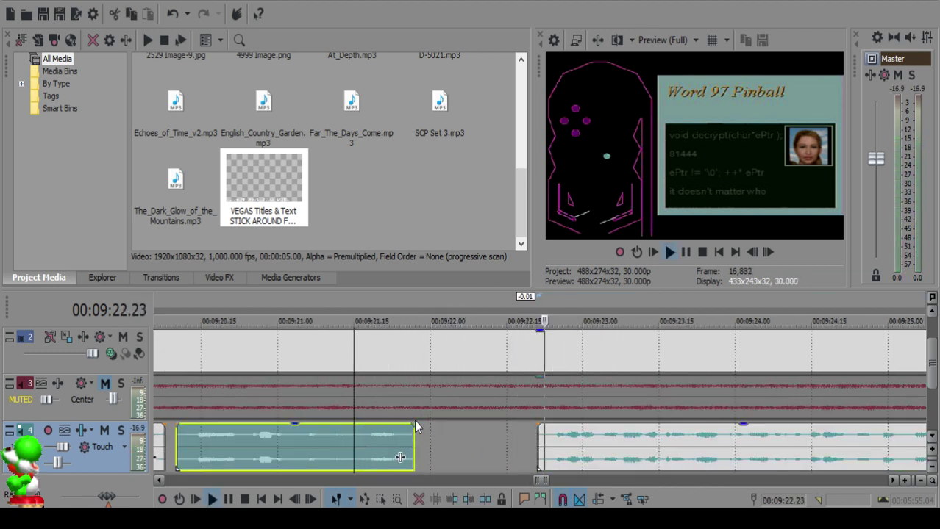
Step: Add a short fade-out before the gap and a fade-in after it, and move the remaining narration 0.02 earlier, to about 00:09:22.19
left_click_drag(412, 425, 394, 425)
left_click(496, 441)
left_click_drag(534, 425, 553, 441)
left_click(526, 434)
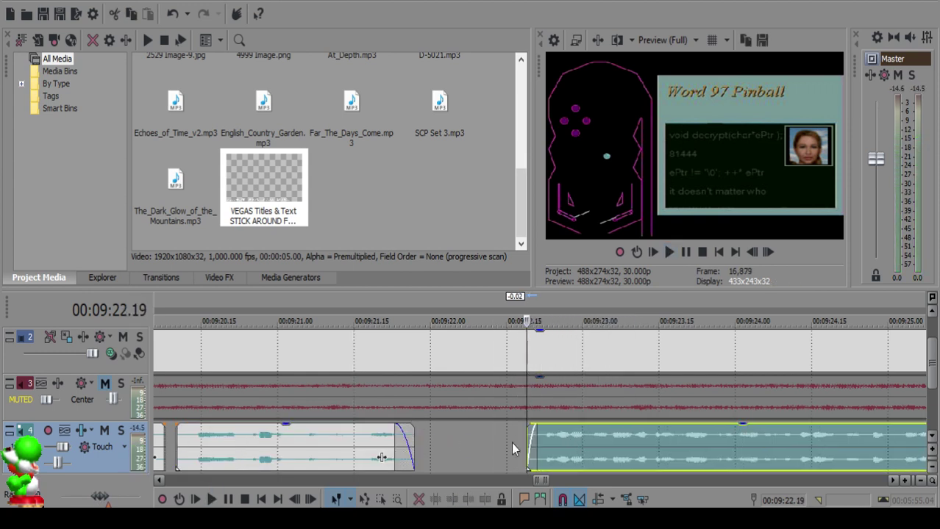
left_click(335, 450)
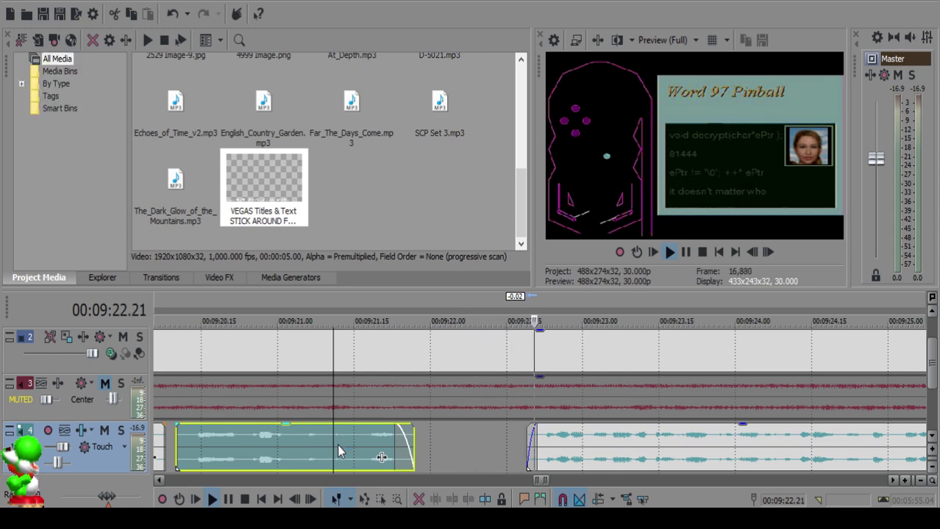
Step: Play the next phrase and split the narration at about 00:09:25.17
scroll(557, 449, "down", 10)
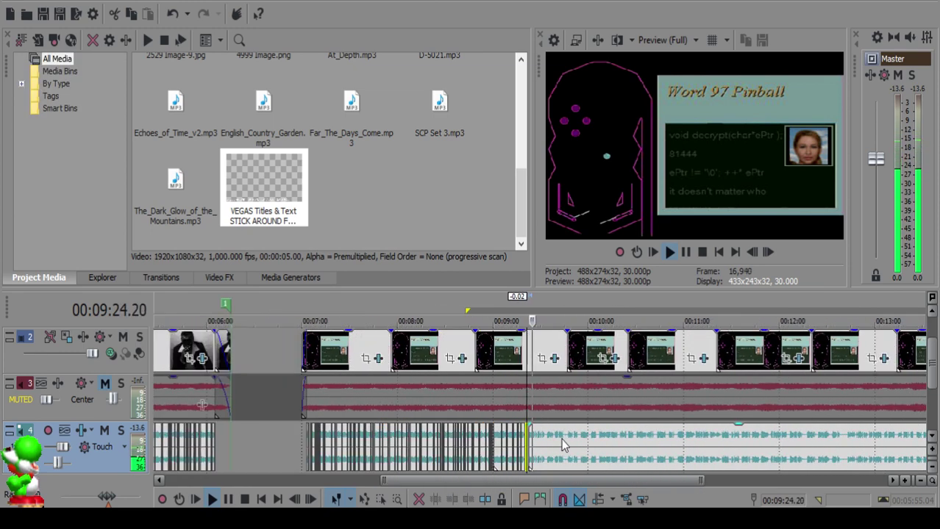
scroll(559, 446, "up", 10)
left_click(463, 441)
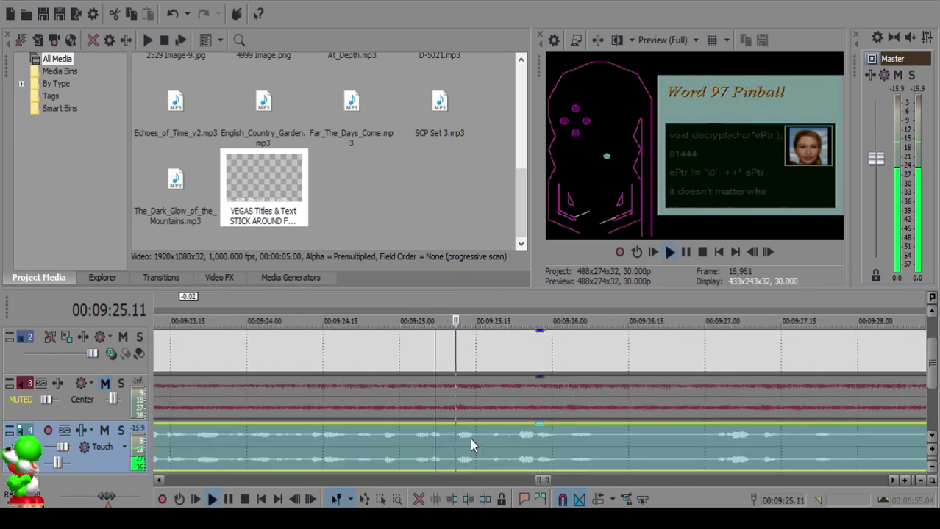
left_click(484, 442)
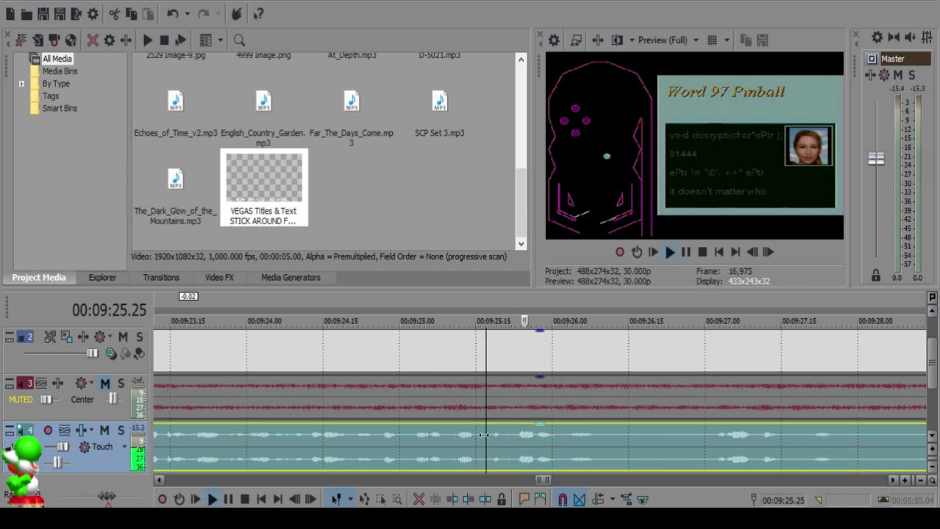
key("s")
Step: Add a short fade-out to the end of the phrase before the 00:09:25.17 split and replay it
left_click(445, 436)
key("space")
key("space")
left_click_drag(485, 426, 472, 427)
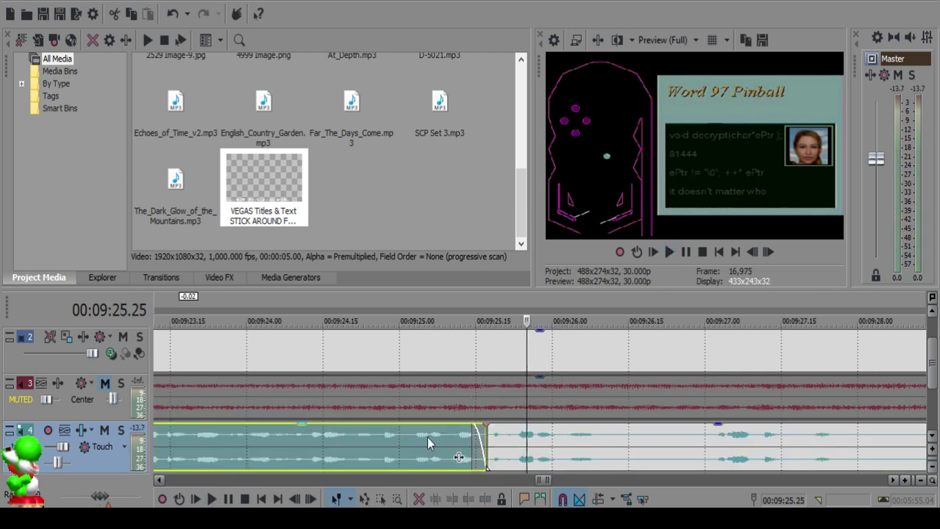
left_click(426, 438)
key("space")
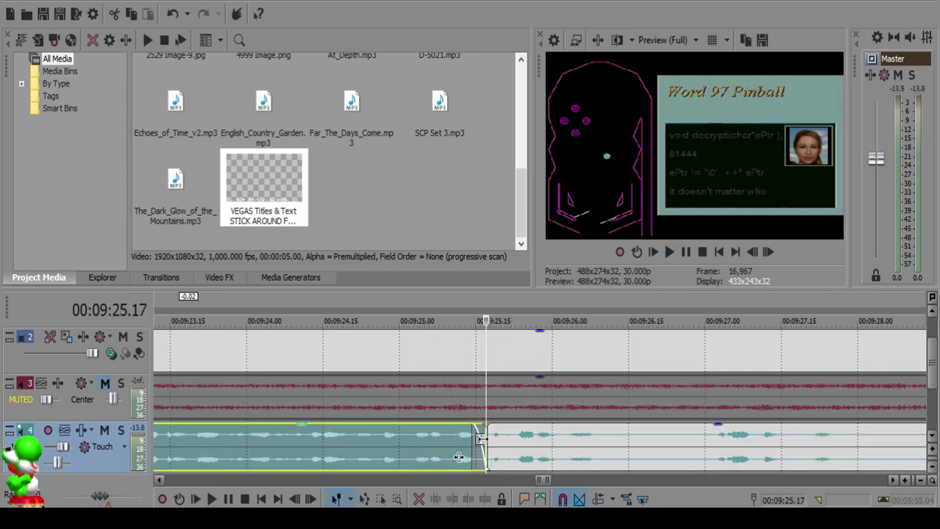
Step: Trim 0.01 off the end of the phrase before the 00:09:25.17 split and play the join
scroll(480, 438, "up", 5)
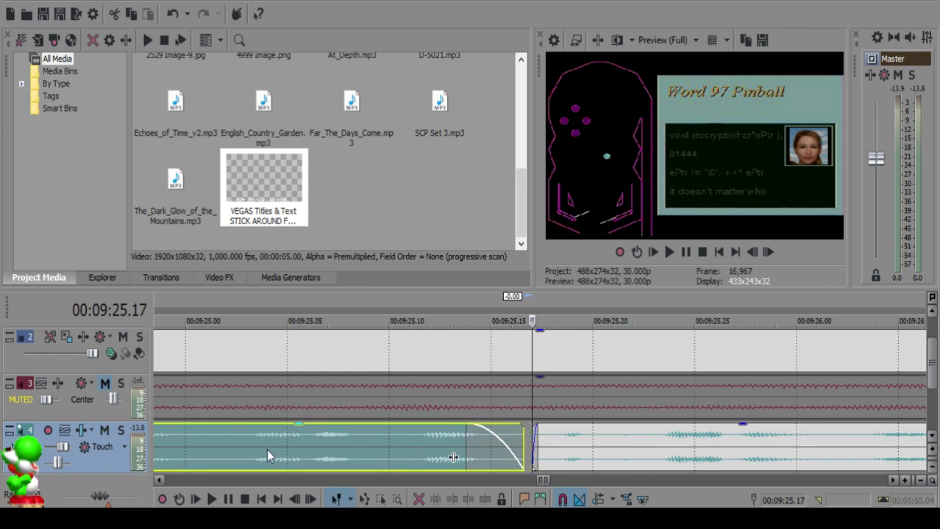
scroll(519, 445, "down", 3)
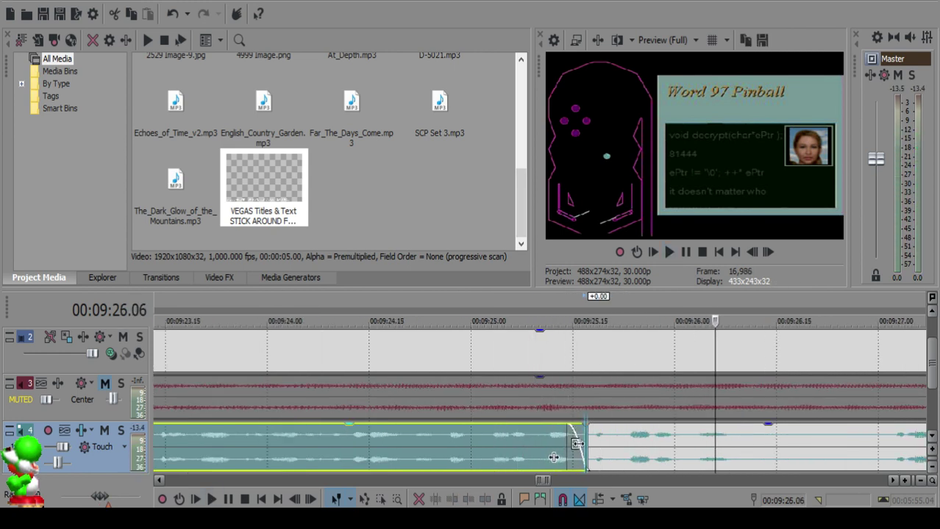
left_click(417, 447)
key("space")
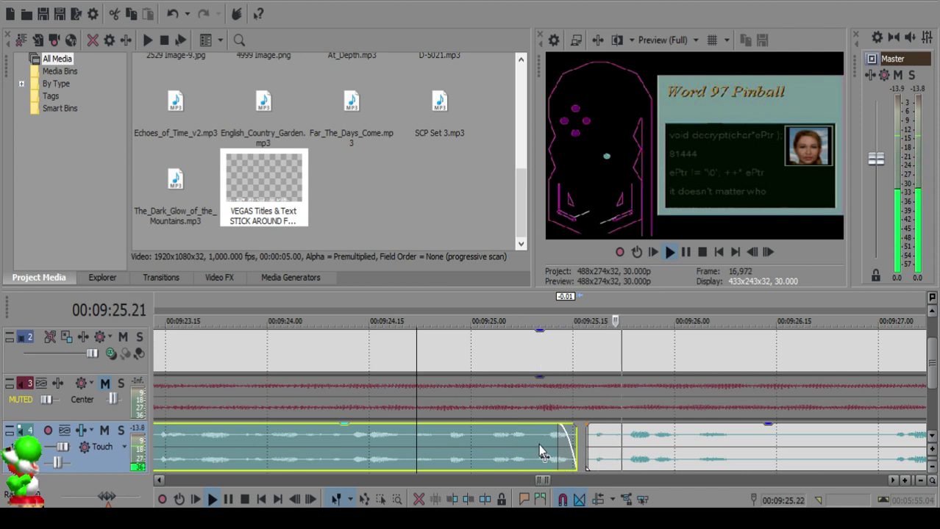
Step: Isolate the silence after the next words by splitting the narration at about 00:09:26.12 and 00:09:27.00
scroll(538, 444, "down", 2)
left_click(595, 438)
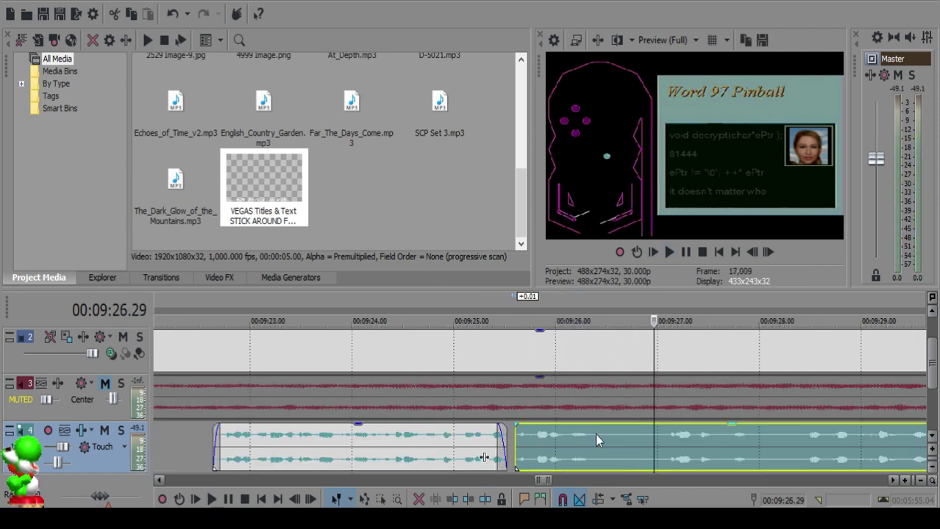
key("s")
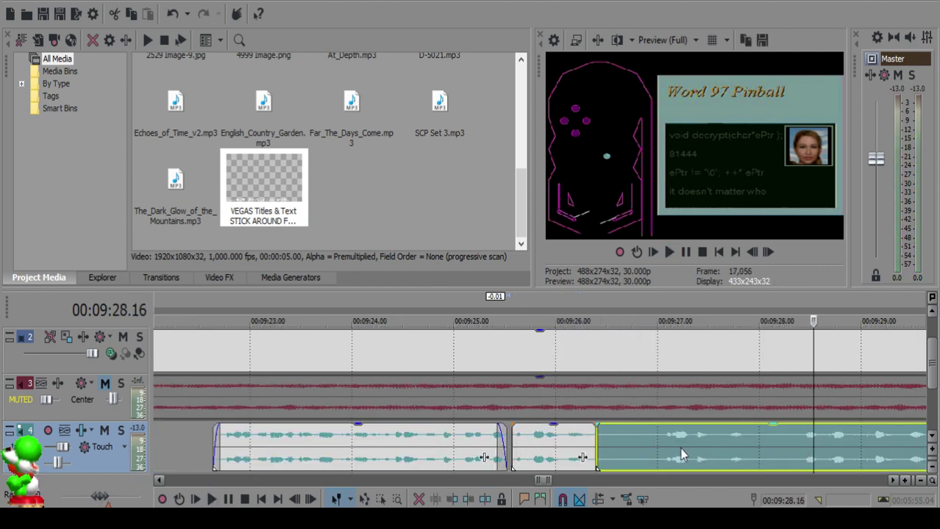
key("Return")
left_click(653, 443)
key("space")
key("space")
key("s")
Step: Delete the isolated silence, move the remaining narration up to about 00:09:26.17, and play the join
left_click(610, 440)
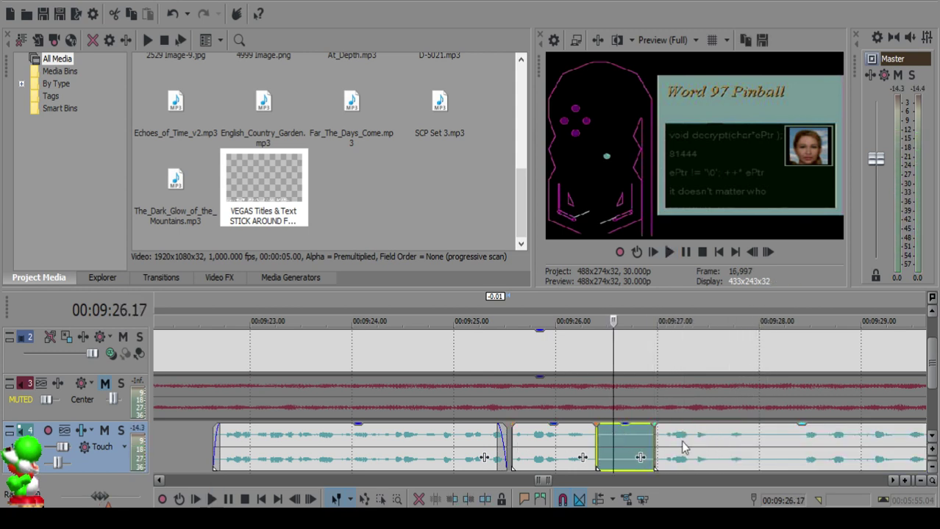
left_click_drag(645, 443, 664, 442)
left_click(532, 441)
key("space")
scroll(568, 439, "down", 2)
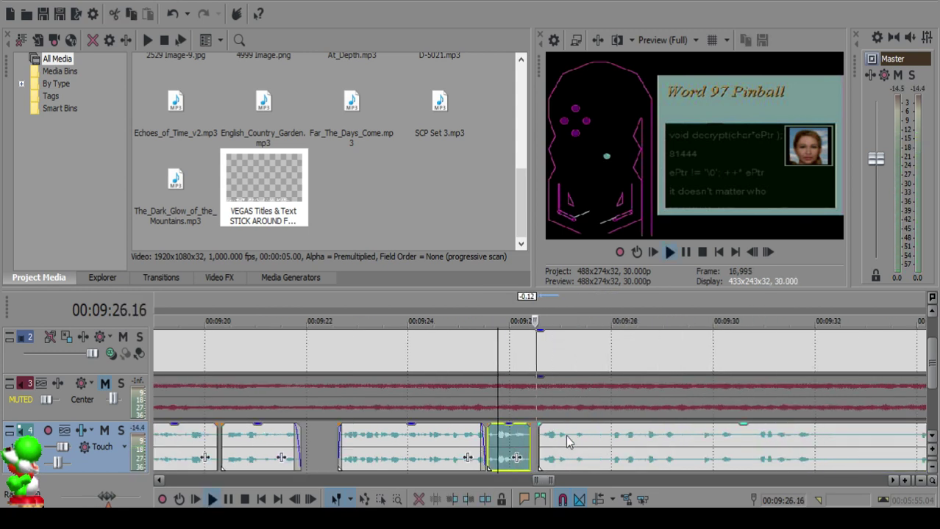
Step: Try splitting the narration at about 00:09:27.07 and play the piece before the split
scroll(569, 437, "up", 3)
left_click(596, 437)
key("space")
key("space")
key("s")
left_click(527, 443)
key("space")
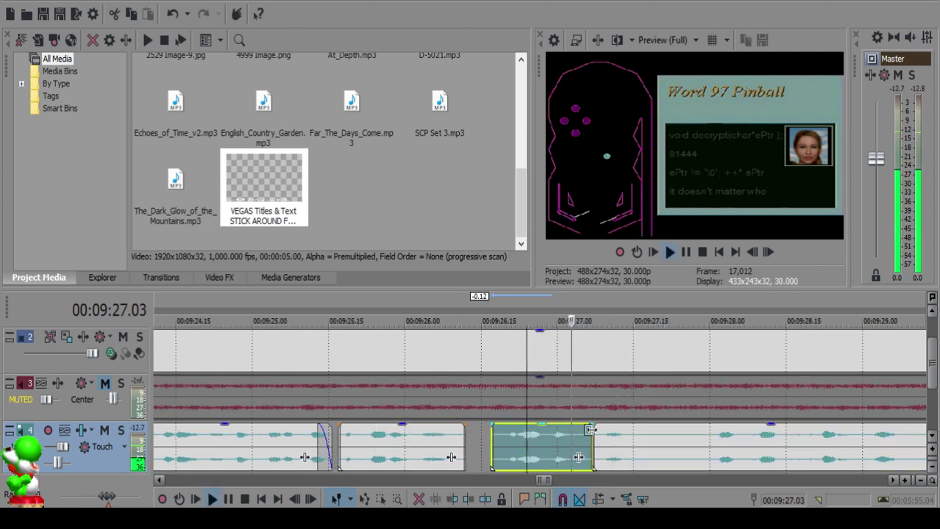
Step: Try a fade-out and a fade-in around the split at about 00:09:27.07, and undo them together with the split
key("Return")
mouse_move(591, 427)
left_mouse_down()
mouse_move(577, 429)
mouse_move(604, 424)
left_mouse_up()
left_click(512, 442)
left_click(497, 442)
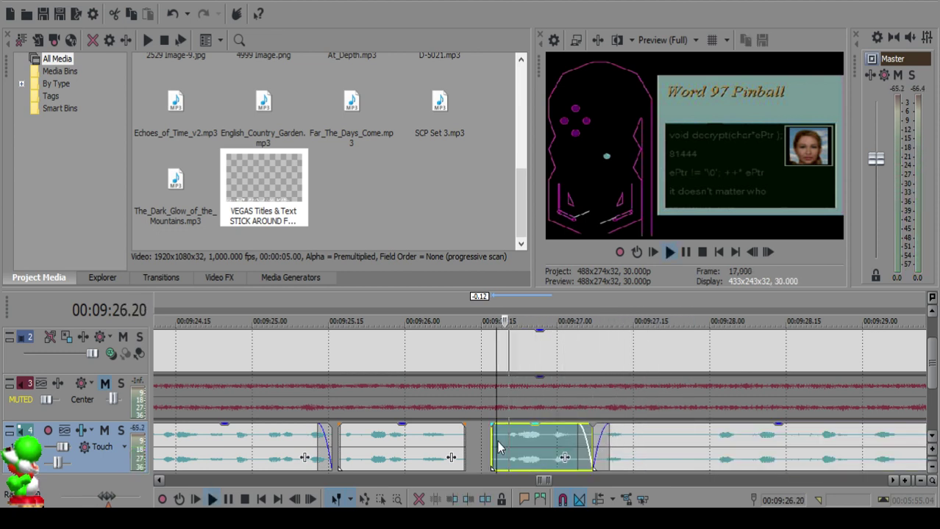
key("ctrl+z")
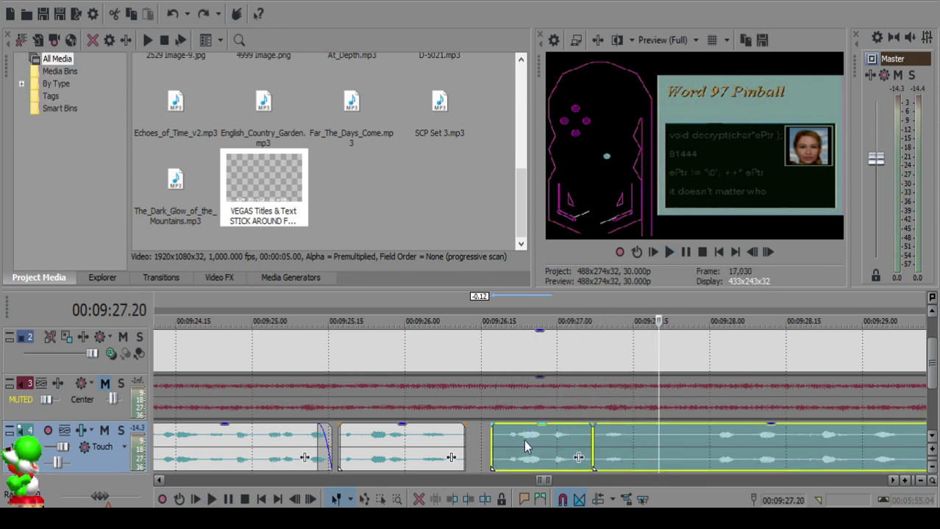
key("ctrl+z")
Step: Replay the phrase and split the narration after it, at about 00:09:27.19
left_click(525, 441)
key("space")
key("Return")
left_click(652, 437)
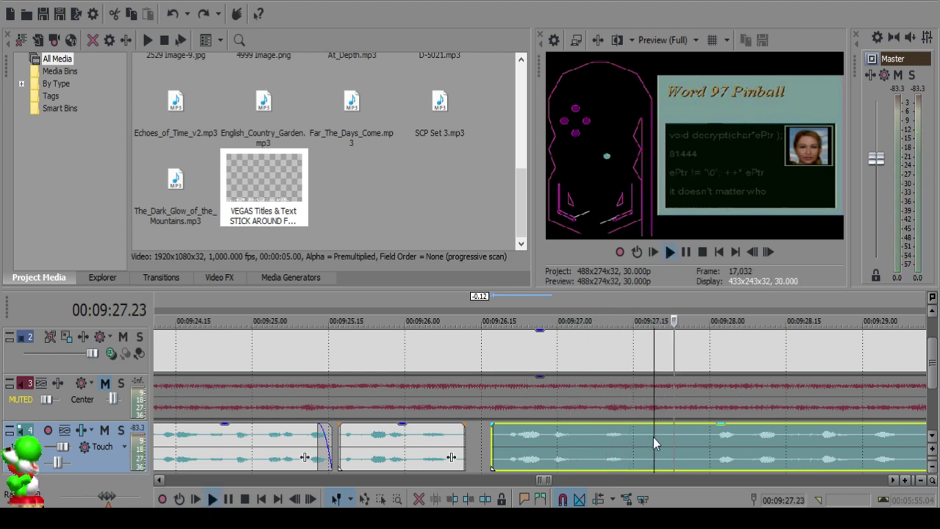
key("s")
key("space")
Step: Play the following narration and split it where the next words begin, at about 00:09:28.00
scroll(683, 439, "down", 3)
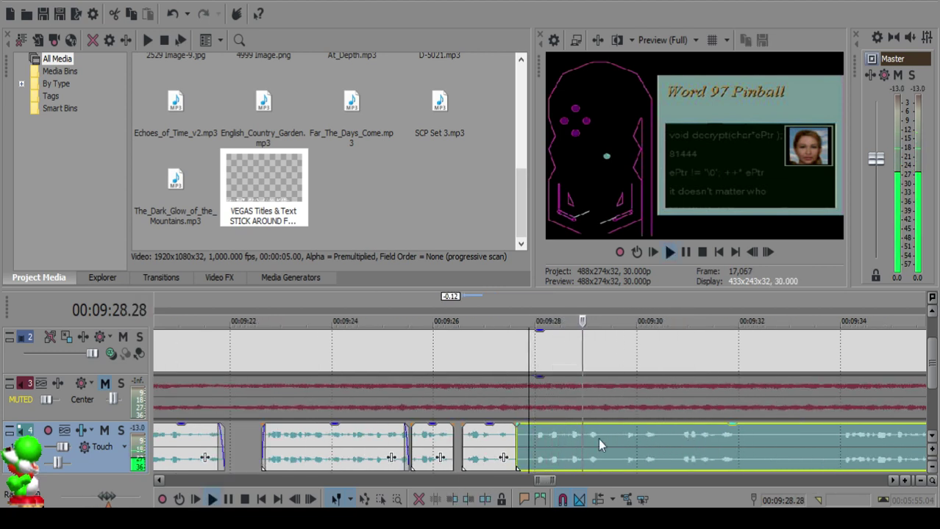
key("space")
left_click(535, 437)
key("s")
scroll(534, 434, "up", 2)
key("space")
key("space")
Step: Delete the piece before the 00:09:28.00 split, move the remaining narration to about 00:09:27.27, and play the join
left_click(524, 434)
key("Delete")
left_click_drag(561, 436, 553, 436)
left_click(464, 437)
key("space")
key("space")
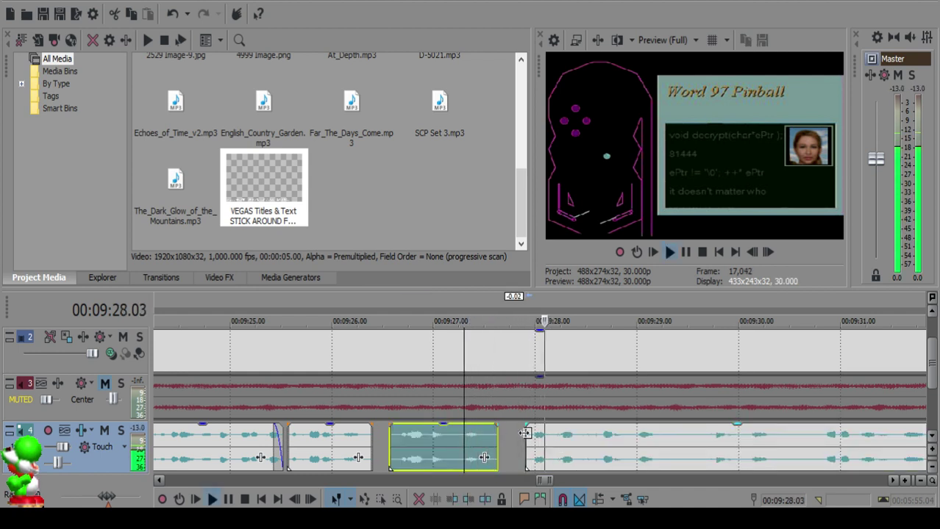
key("space")
Step: Play the next words and split the narration at 00:09:28.13
left_click(580, 445)
key("space")
key("space")
key("s")
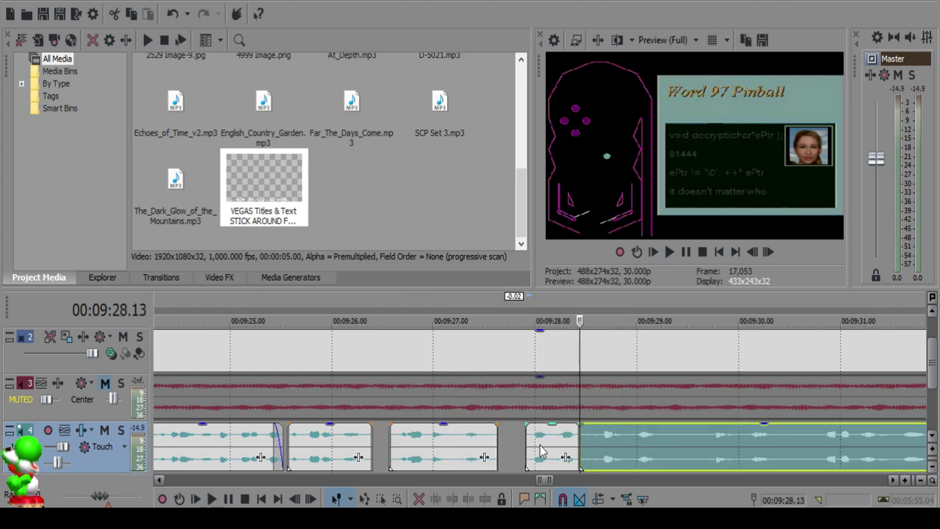
Step: Add a short fade-out to the end of the piece before the 00:09:28.13 split and replay it
left_click(536, 446)
key("space")
left_click_drag(580, 430, 571, 430)
left_click(519, 448)
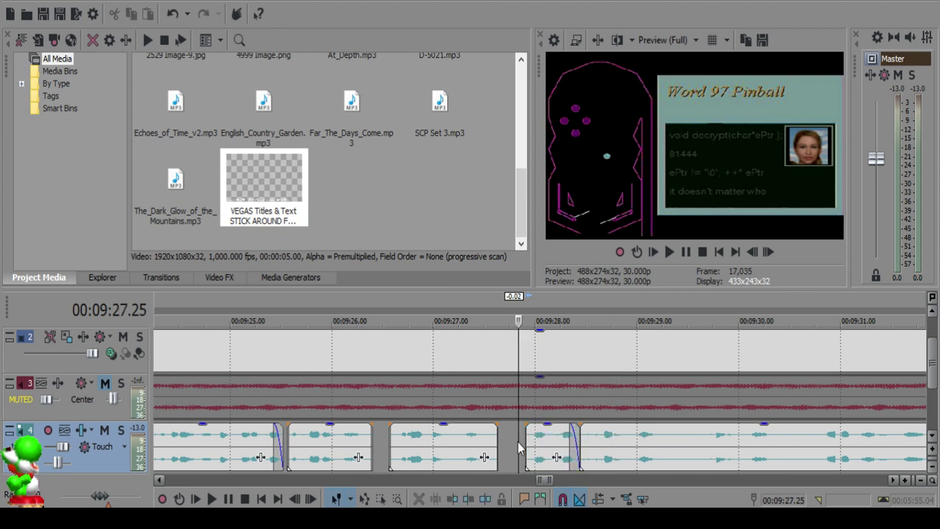
left_click(556, 447)
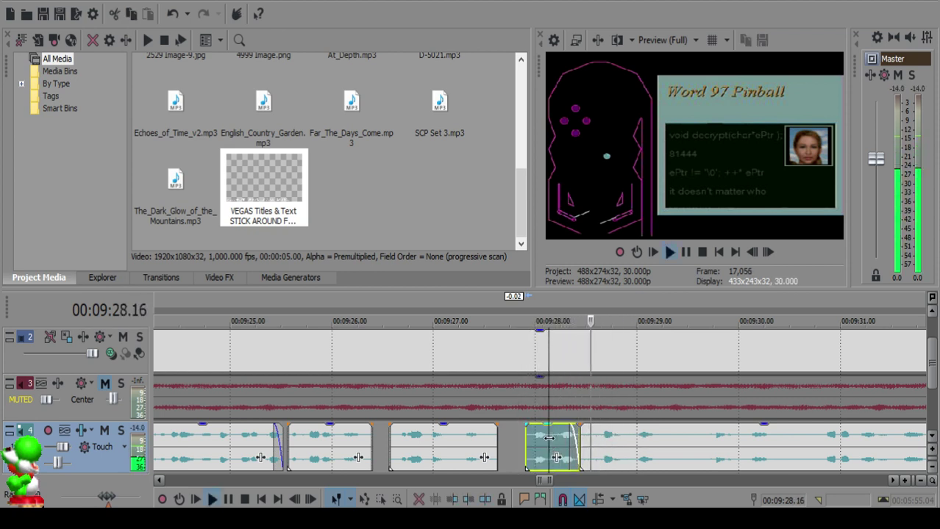
Step: Split the short piece again at about 00:09:28.05 and add a fade-out to the end of its first part
key("space")
left_click(552, 436)
key("s")
key("space")
key("space")
left_click(528, 441)
key("space")
scroll(537, 439, "up", 3)
left_click_drag(581, 430, 563, 430)
Step: Play the following phrase and split the narration after it, at about 00:09:29.07
scroll(511, 441, "down", 2)
scroll(544, 444, "down", 2)
scroll(583, 445, "up", 3)
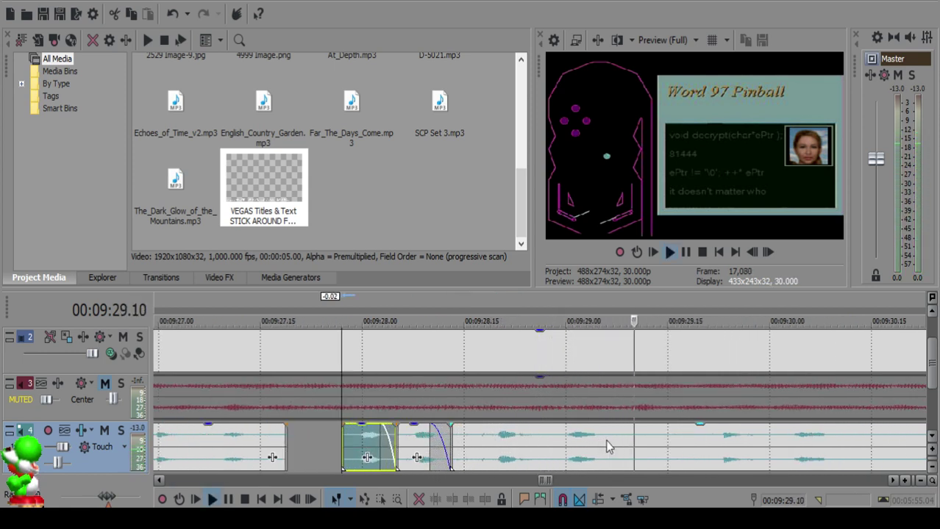
left_click(606, 439)
key("s")
scroll(708, 463, "down", 3)
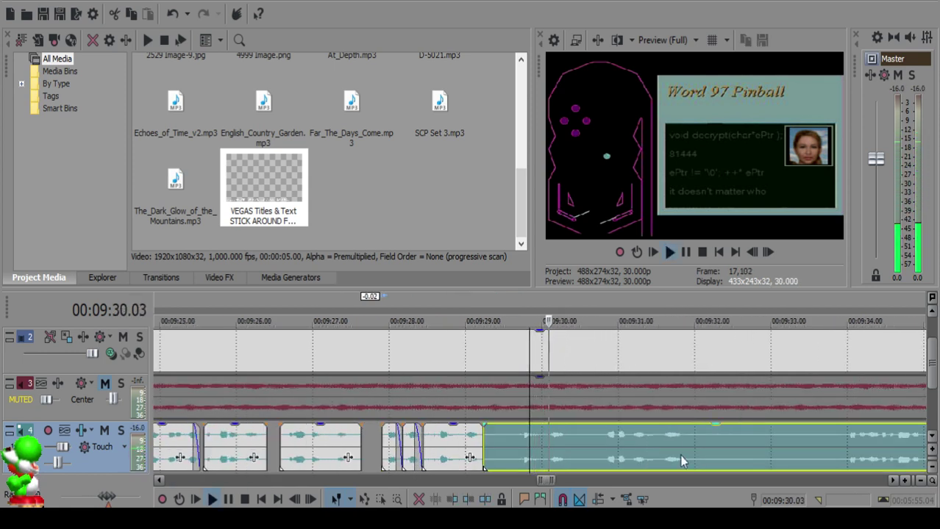
Step: Delete the silence after 00:09:29.07, move the remaining narration to about 00:09:29.12 and replay the join
left_click(497, 434)
key("Delete")
left_click_drag(545, 443, 533, 444)
left_click(442, 442)
key("space")
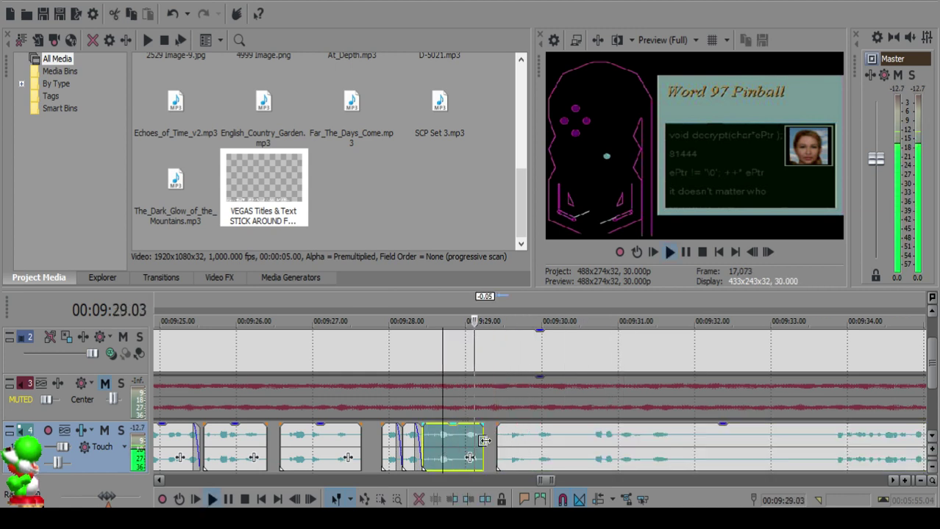
Step: Split the narration at about 00:09:30.11, pull the following part about 4 frames earlier against the split and replay it
scroll(519, 444, "down", 1)
scroll(552, 450, "up", 2)
left_click(566, 441)
key("s")
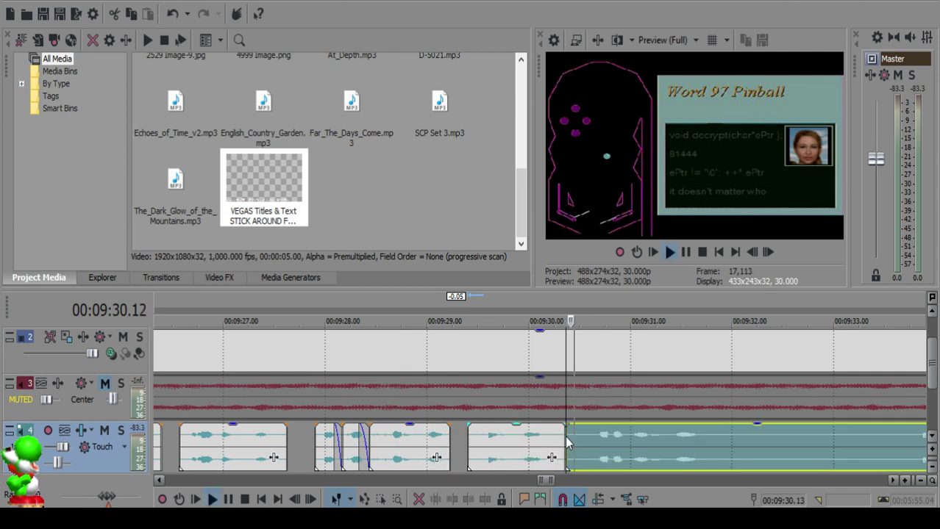
left_click(499, 439)
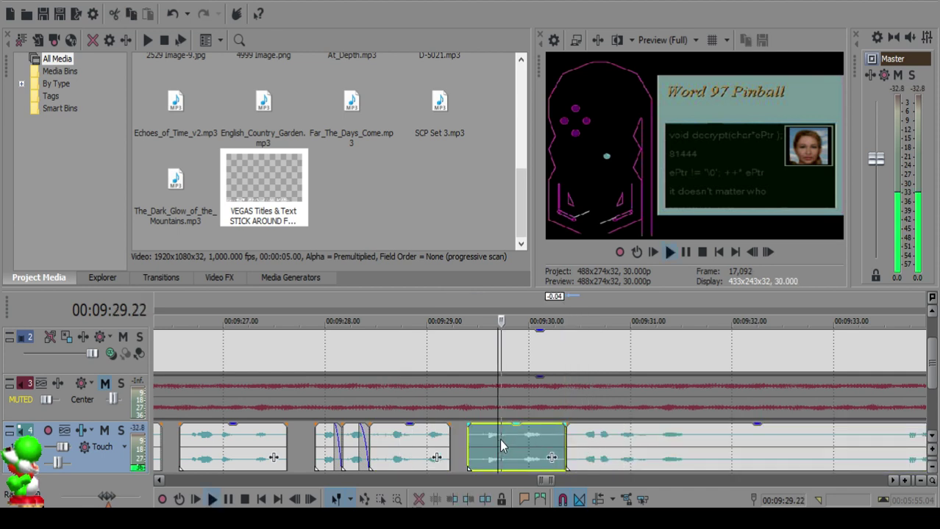
Step: Play the next phrase and split the narration after it, at 00:09:31.19
scroll(545, 439, "down", 2)
scroll(555, 440, "up", 3)
left_click(563, 439)
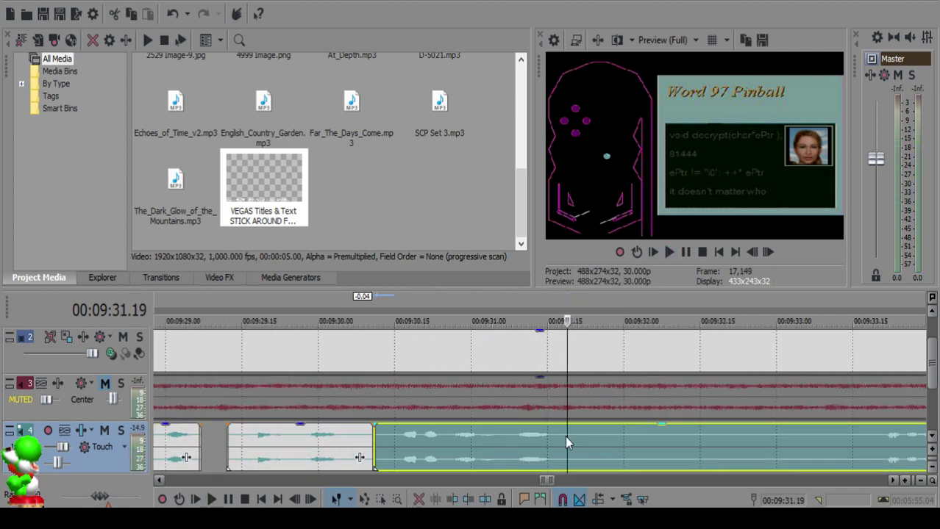
Step: Delete the silence from 00:09:31.19 to about 00:09:33.18, move the remaining narration to about 00:09:32.00 and replay
scroll(642, 459, "down", 3)
left_click(711, 456)
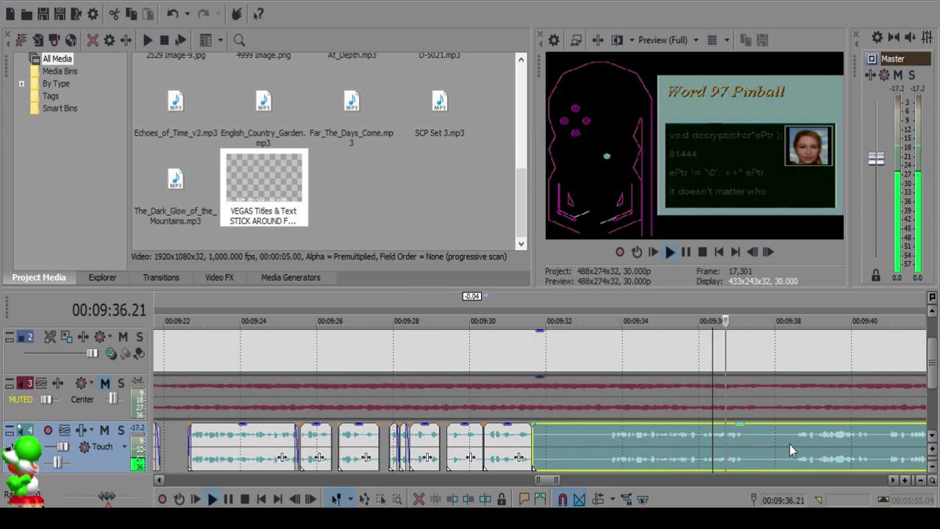
left_click(792, 441)
left_click(607, 441)
key("s")
left_click(544, 441)
key("Delete")
left_click(518, 450)
key("space")
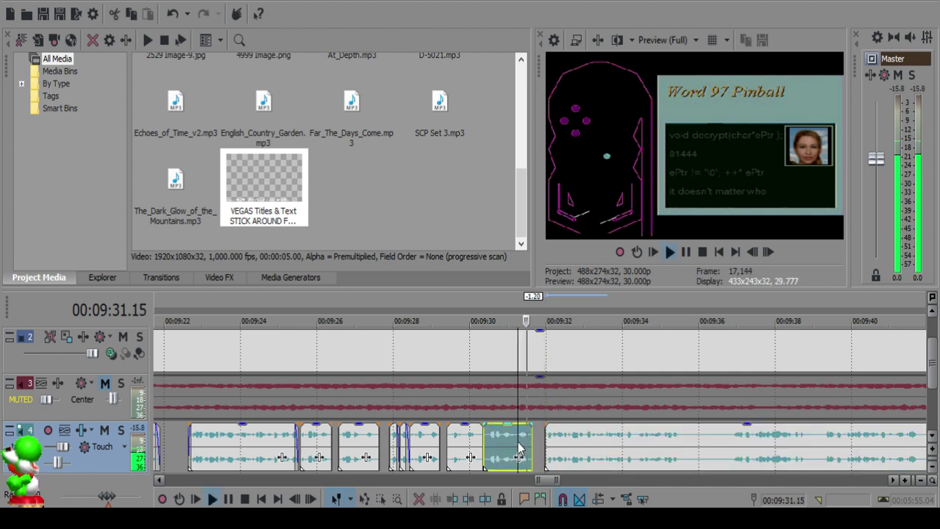
Step: Add a fade-out about 12 frames long to the end of the piece before the pause at 00:09:31.19
scroll(519, 450, "up", 5)
left_click_drag(458, 427, 379, 426)
left_click(519, 444)
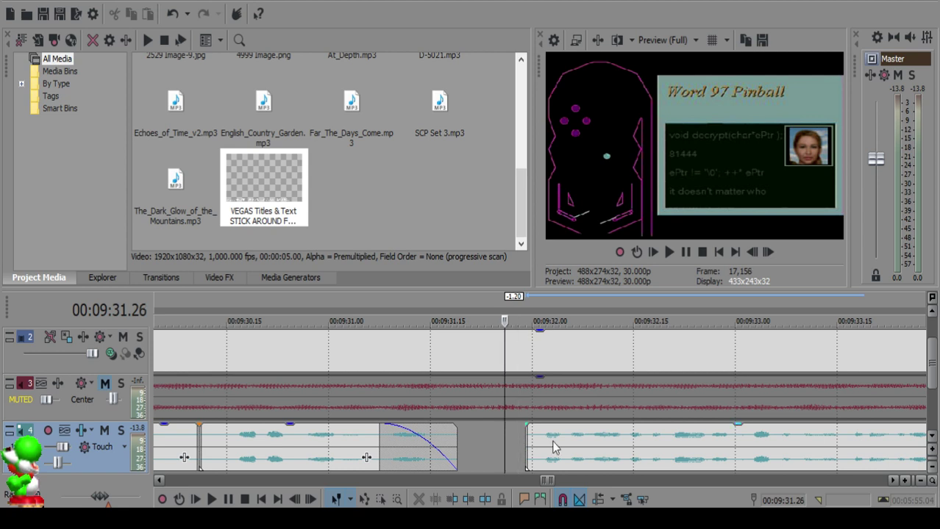
Step: Move the narration after the fade-out about 4 frames earlier to shorten the pause, replaying the join
left_click_drag(554, 448, 531, 438)
left_click(238, 436)
key("space")
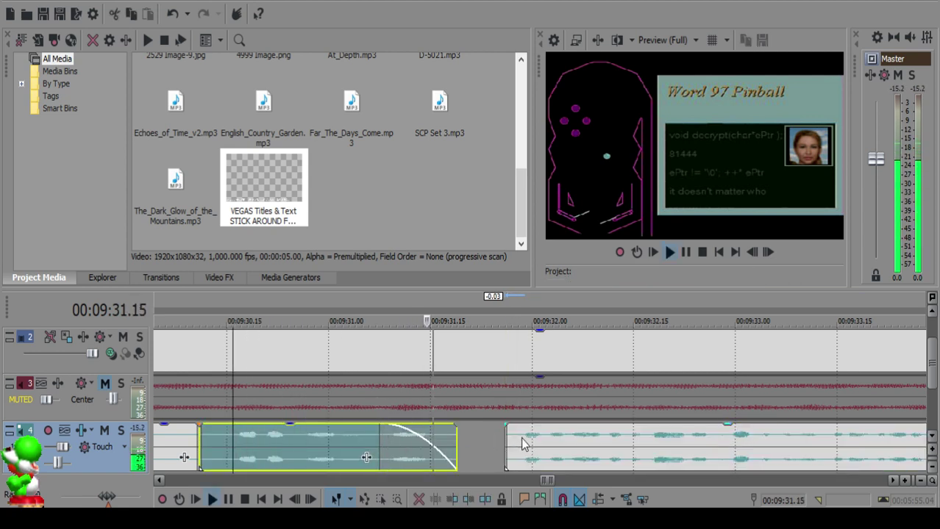
key("space")
left_click(498, 441)
left_click_drag(528, 444, 522, 444)
left_click(363, 443)
key("space")
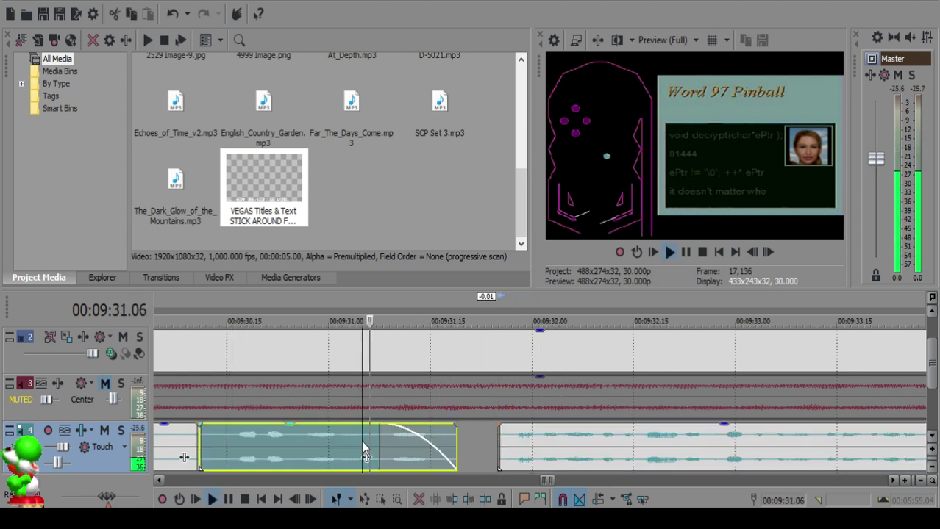
Step: Play the next phrase and split the narration in the silence after it, at 00:09:35.19
scroll(548, 447, "down", 10)
scroll(548, 447, "up", 4)
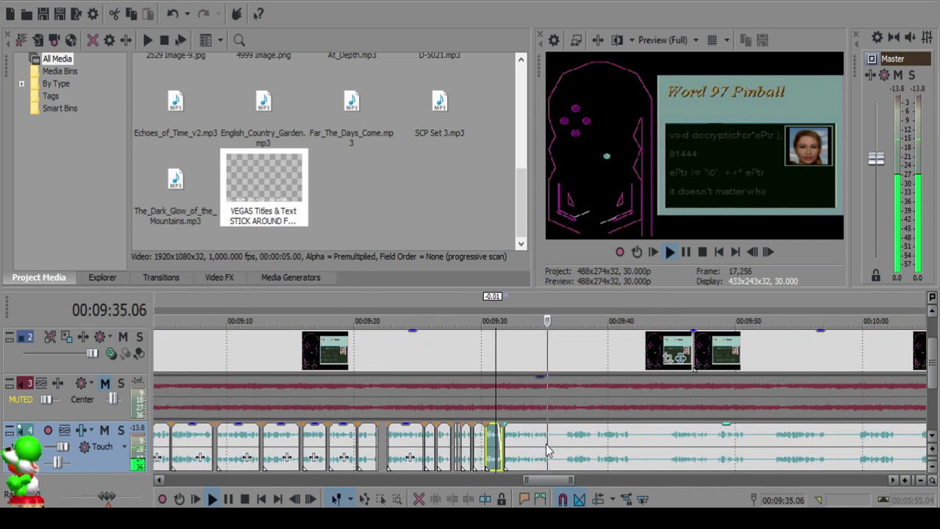
left_click(546, 450)
scroll(546, 450, "up", 8)
left_click(555, 441)
left_click(562, 440)
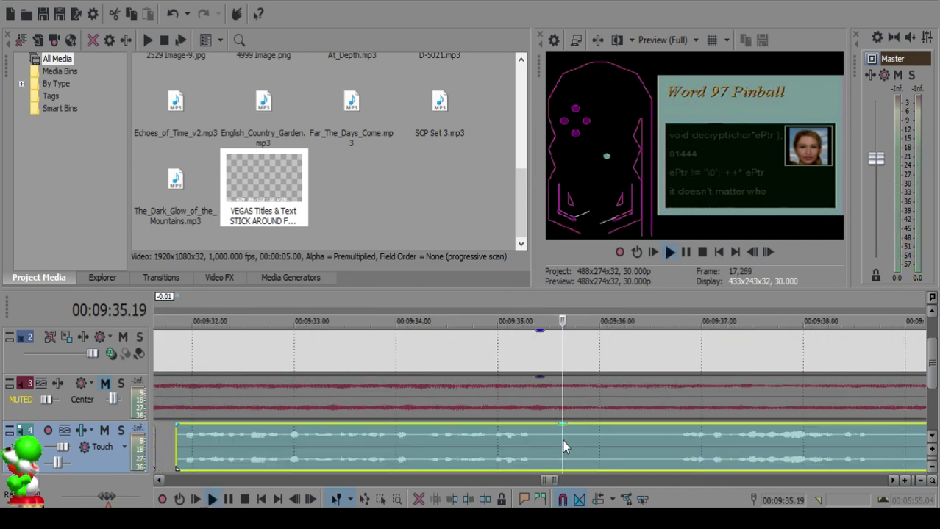
key("s")
Step: Preview the following takes and split the narration before the good take, at 00:09:39.04
scroll(633, 447, "down", 4)
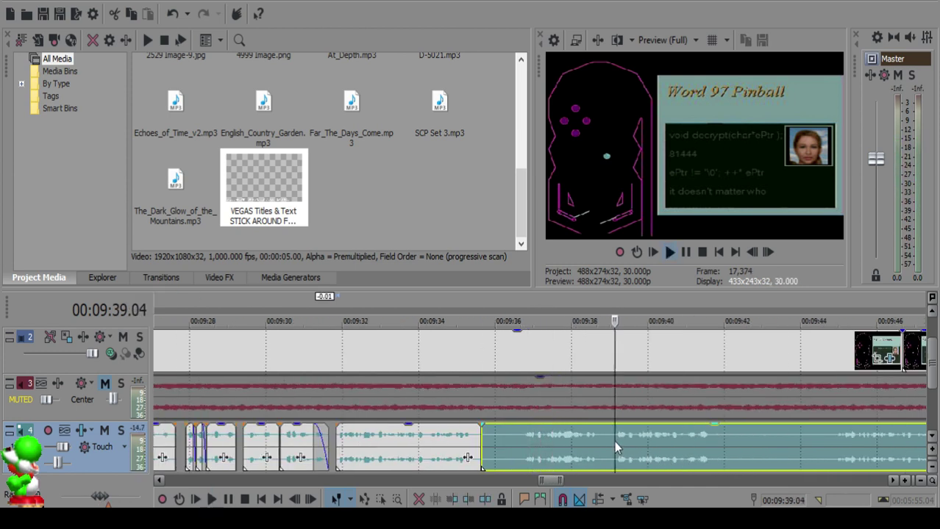
left_click(834, 442)
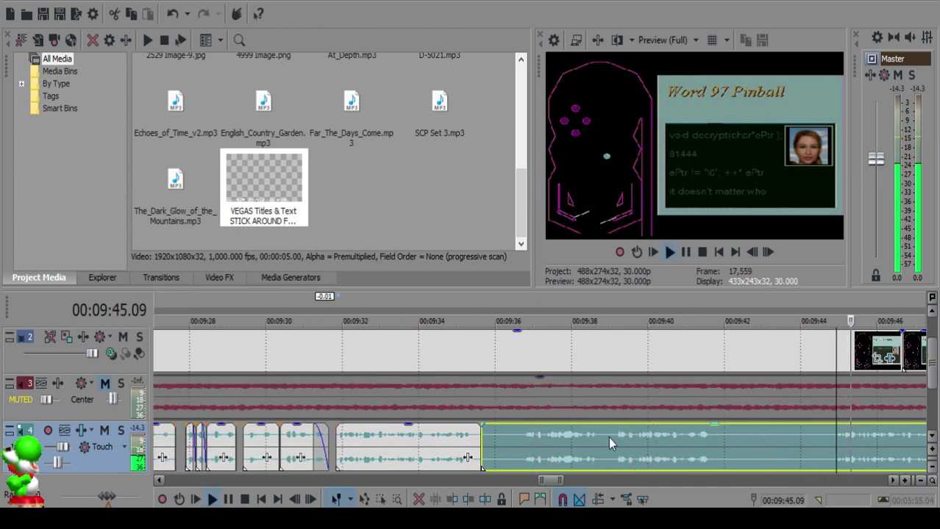
left_click(614, 436)
key("space")
key("s")
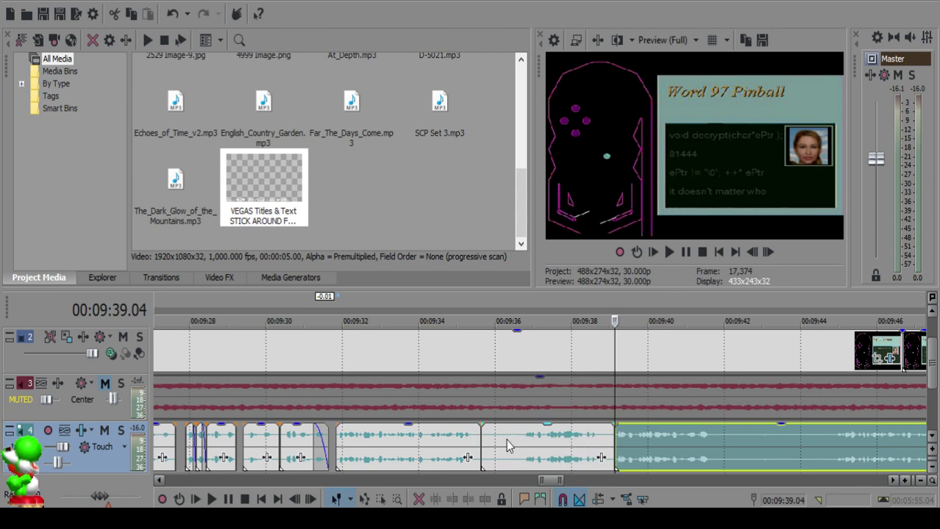
Step: Delete the take between 00:09:35.19 and 00:09:39.04, move the remaining narration to 00:09:36.09 and replay the join
left_click(504, 441)
key("Delete")
left_click_drag(701, 464, 594, 457)
left_click(437, 440)
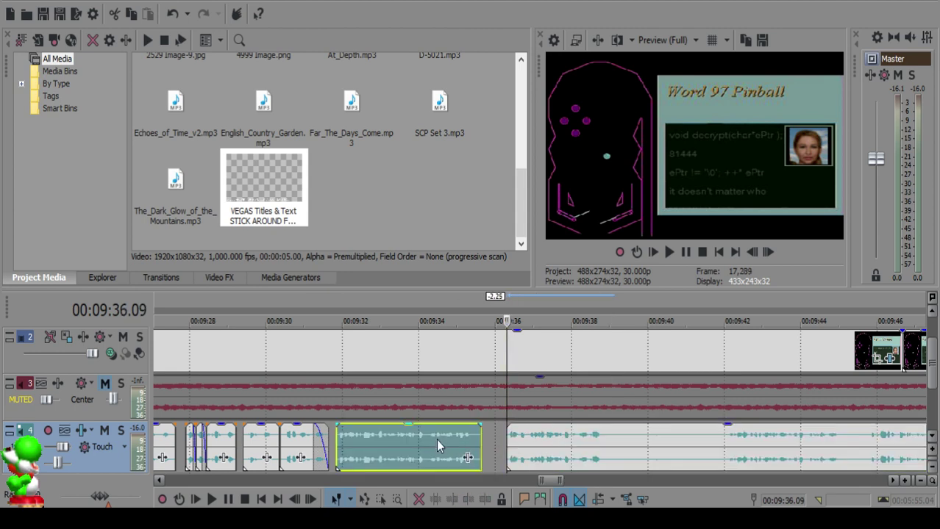
left_click(438, 443)
key("space")
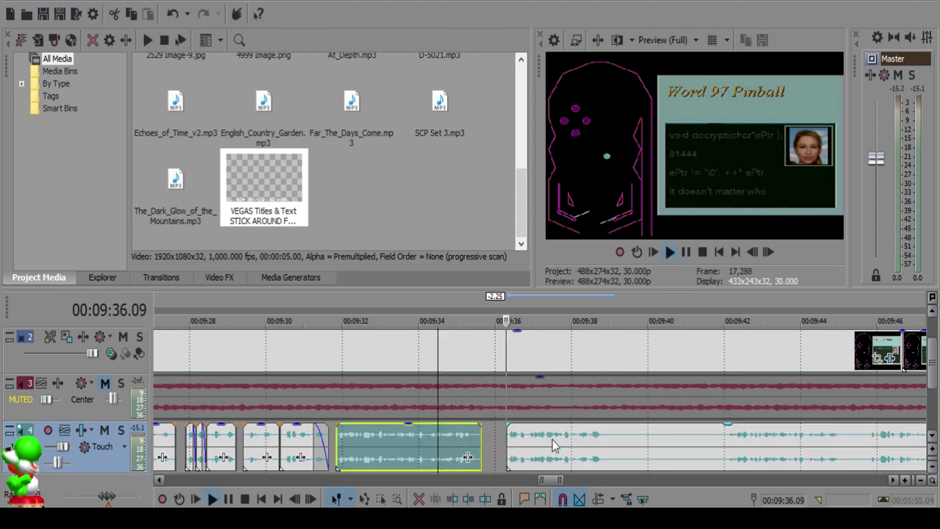
Step: Play the next phrase and split the narration between its words at 00:09:38.05
scroll(561, 445, "up", 5)
scroll(551, 442, "down", 12)
scroll(553, 441, "up", 6)
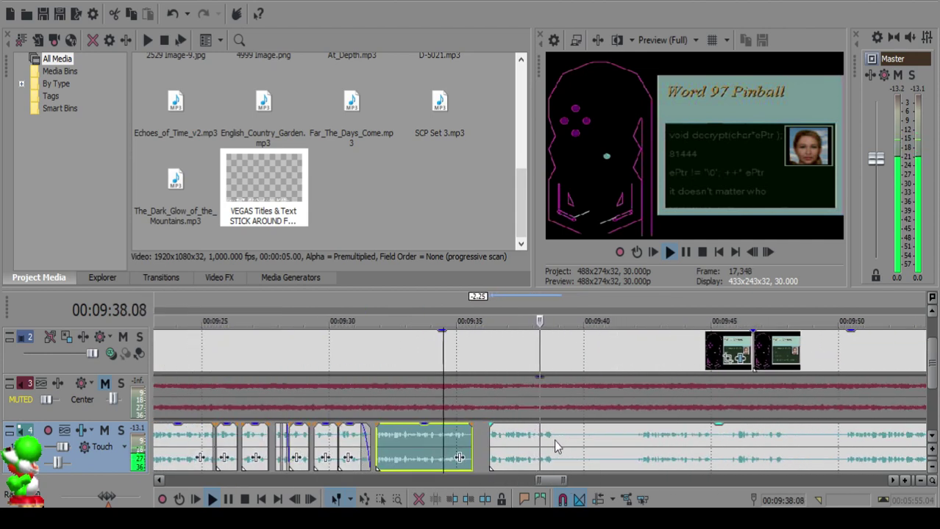
scroll(553, 441, "up", 4)
key("Return")
left_click(378, 443)
left_click(408, 444)
key("space")
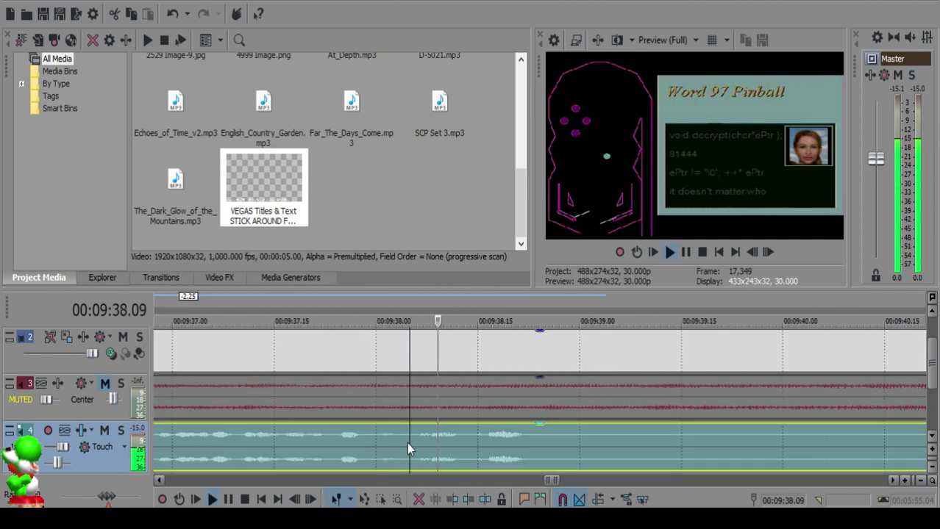
key("space")
key("s")
Step: Add a fade-in about 4 frames long to the piece after the 00:09:38.05 split and replay the join
left_click_drag(410, 424, 439, 426)
left_click(344, 447)
key("space")
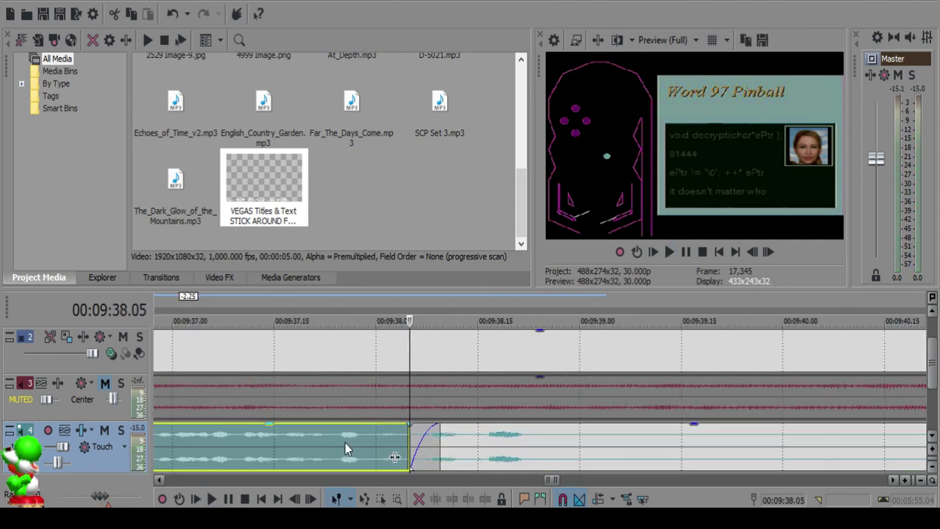
Step: Split the narration after the last word of the phrase, at about 00:09:39.02
left_click(592, 439)
key("space")
key("space")
key("space")
key("s")
Step: Delete the silence from 00:09:39.02 to about 00:09:42.00, move the remaining narration to about 00:09:39.09 and replay
scroll(631, 447, "down", 4)
left_click(723, 448)
key("space")
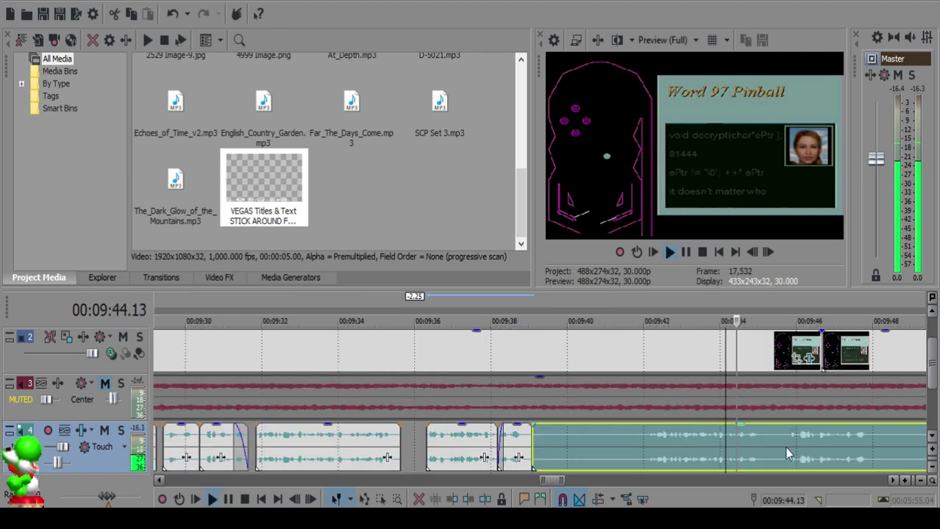
left_click(644, 439)
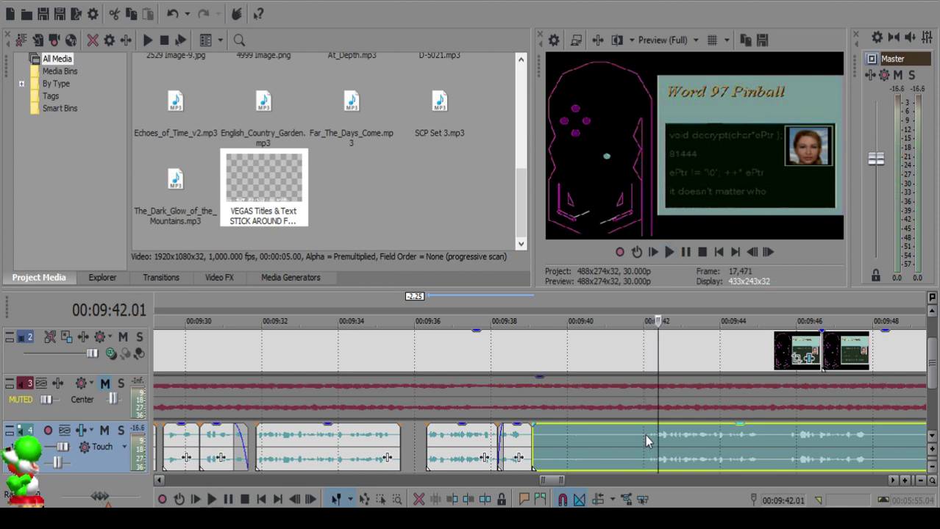
key("s")
left_click(543, 431)
key("Delete")
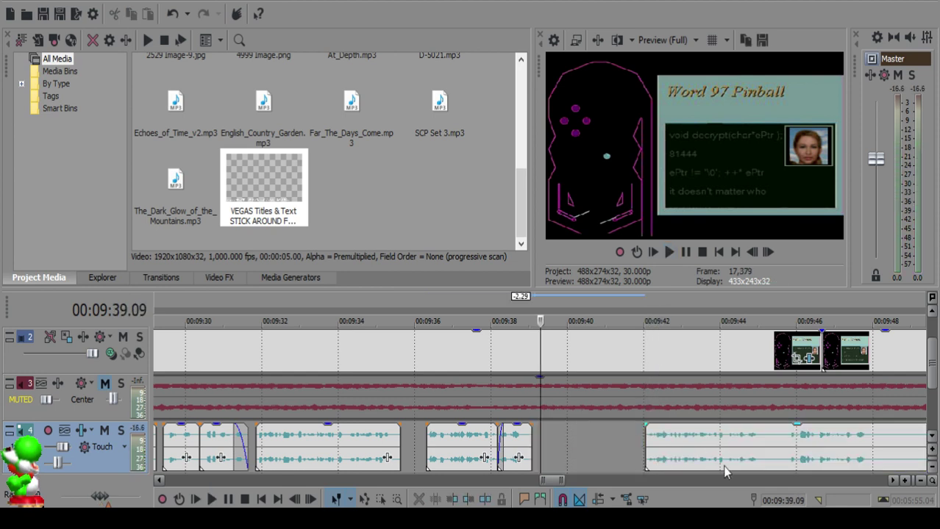
left_click(514, 454)
key("space")
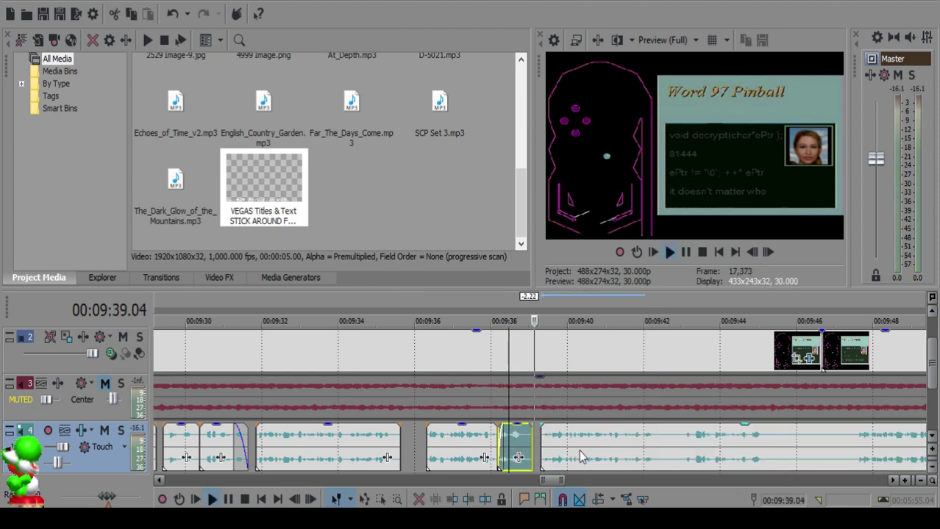
Step: Move the narration after the 00:09:39.02 cut one frame earlier and replay the join
scroll(580, 451, "up", 4)
key("space")
left_click(510, 440)
left_click_drag(565, 444, 556, 444)
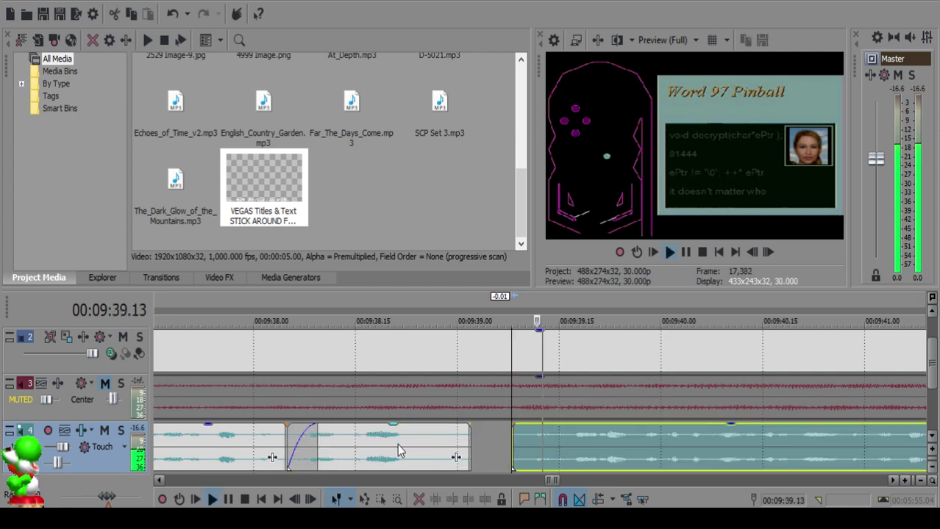
left_click(397, 444)
Step: Play the next phrase and split the narration after it, at about 00:09:42.06
scroll(599, 446, "down", 3)
scroll(599, 447, "down", 2)
scroll(586, 453, "up", 4)
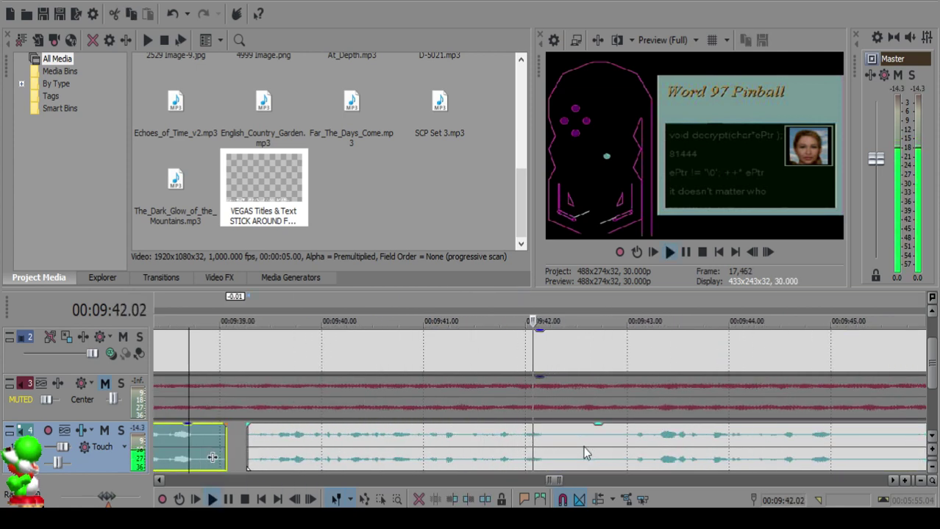
left_click(549, 439)
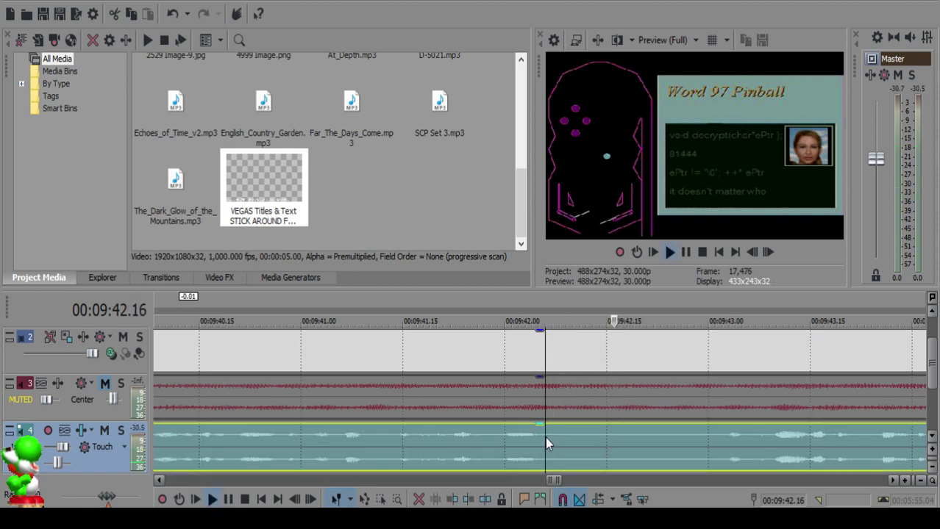
left_click(546, 438)
key("s")
Step: Delete the silence from 00:09:42.06 to about 00:09:42.29, move the remaining narration 21 frames earlier and replay the join
scroll(684, 441, "down", 3)
key("space")
left_click(701, 440)
left_click(533, 439)
key("s")
left_click(517, 441)
scroll(516, 441, "up", 2)
key("Delete")
left_click_drag(642, 445, 534, 443)
left_click(419, 444)
key("space")
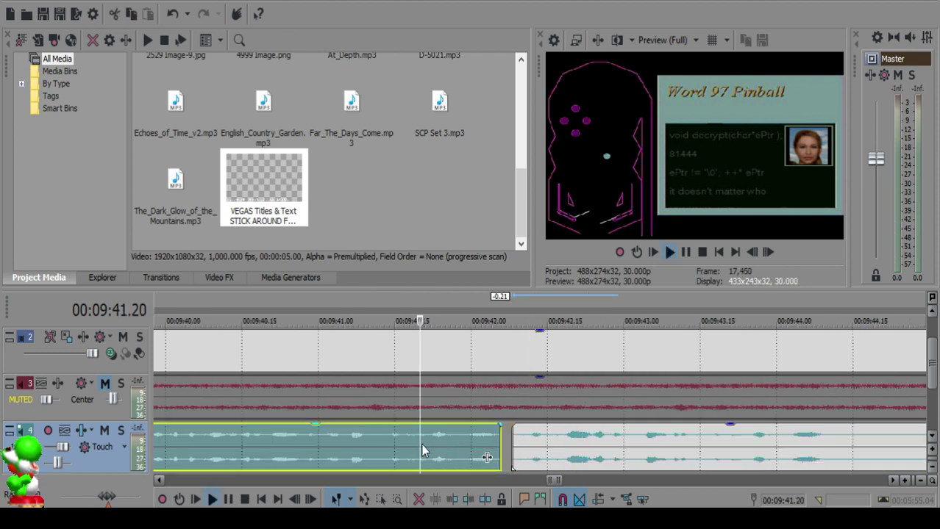
Step: Split the narration at 00:09:42.16, add a fade-in about 3 frames long to the second part and replay
left_click(547, 443)
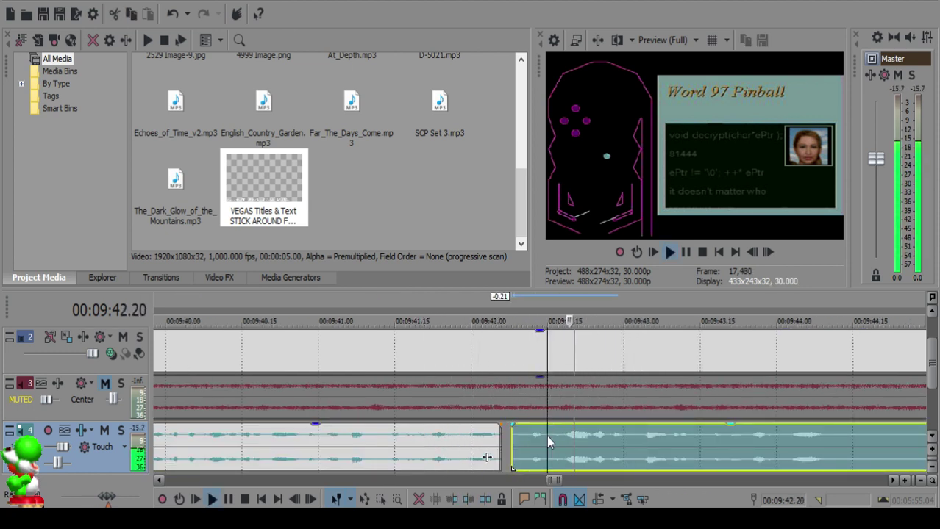
key("space")
key("s")
left_click(550, 433)
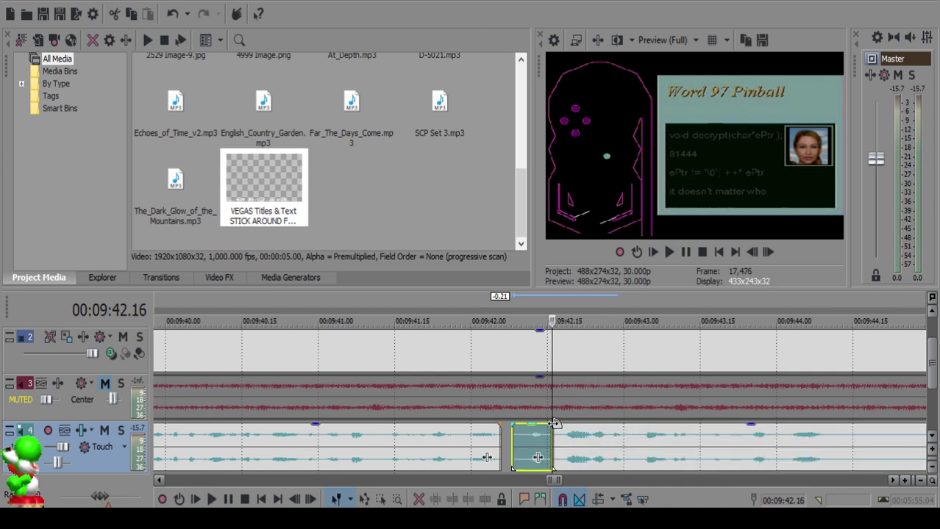
left_click_drag(552, 424, 567, 425)
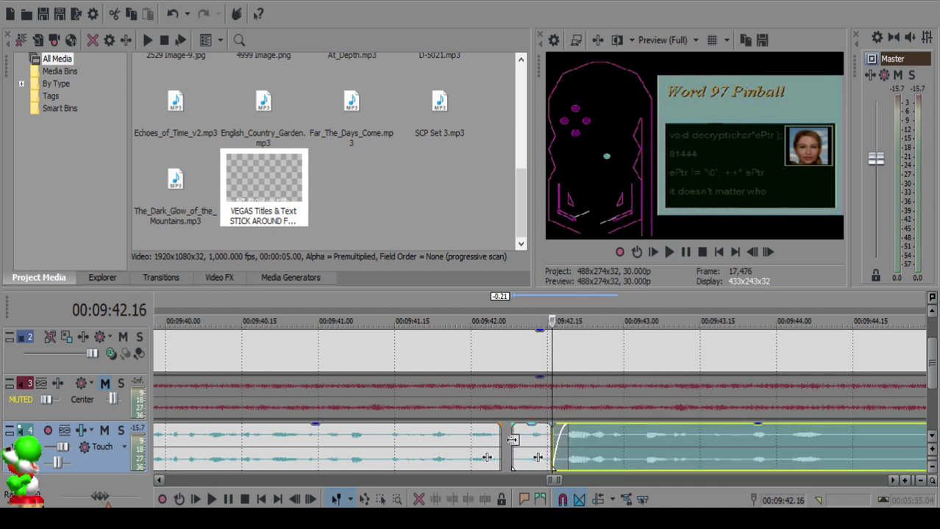
left_click(511, 440)
key("space")
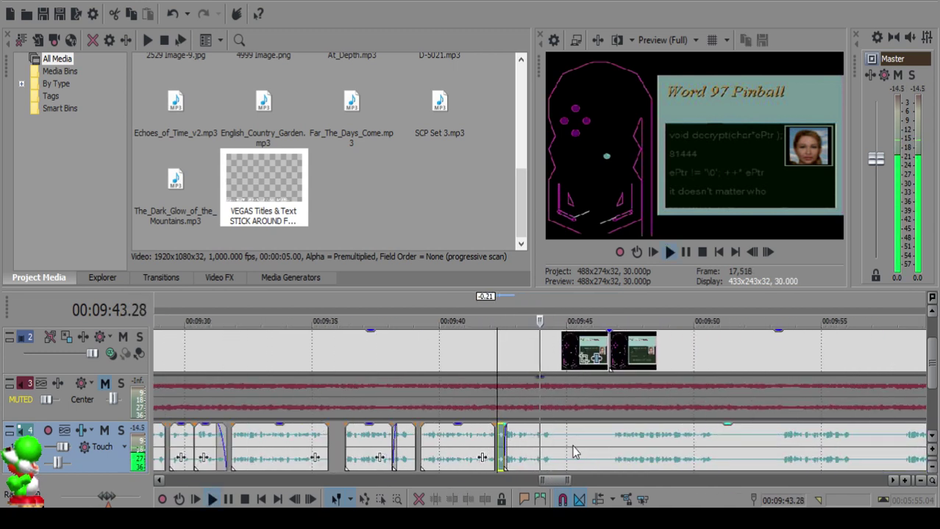
Step: Split the narration after the phrase, at about 00:09:44.13, and preview the takes that follow
left_click(589, 444)
scroll(589, 437, "down", 3)
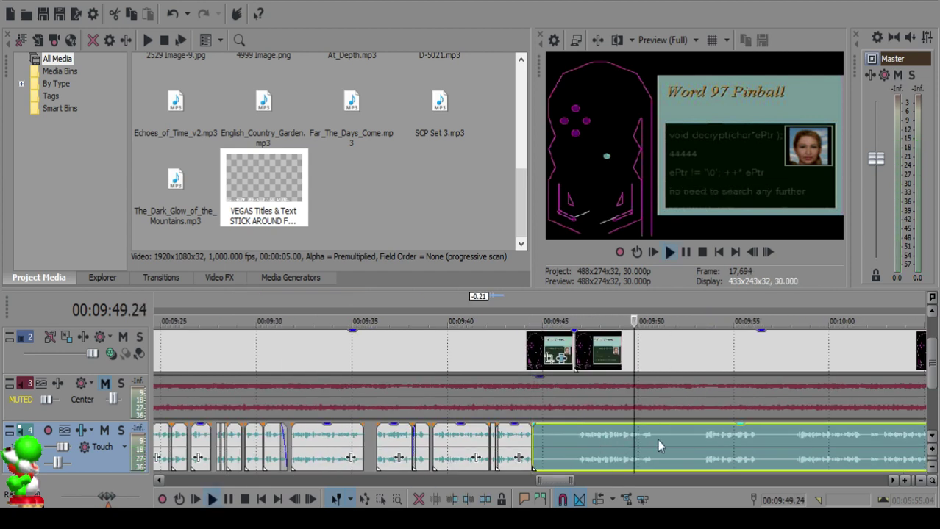
left_click(704, 438)
left_click(573, 440)
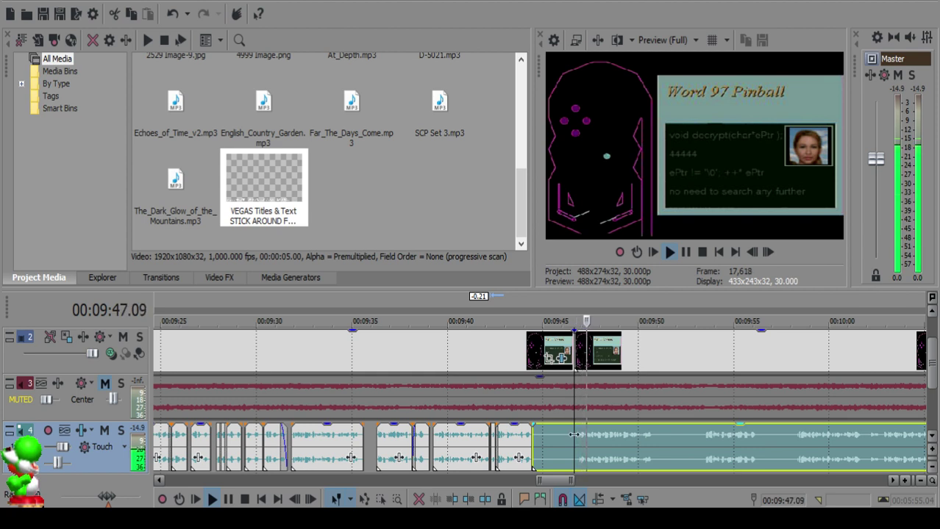
Step: Split the narration just before the next spoken words, at about 00:09:46.25
scroll(576, 436, "up", 3)
key("Return")
left_click(530, 433)
key("space")
key("space")
key("s")
Step: Delete the silent piece between 00:09:44.13 and 00:09:46.25 and move the remaining narration to start at 00:09:45.00
left_click(387, 430)
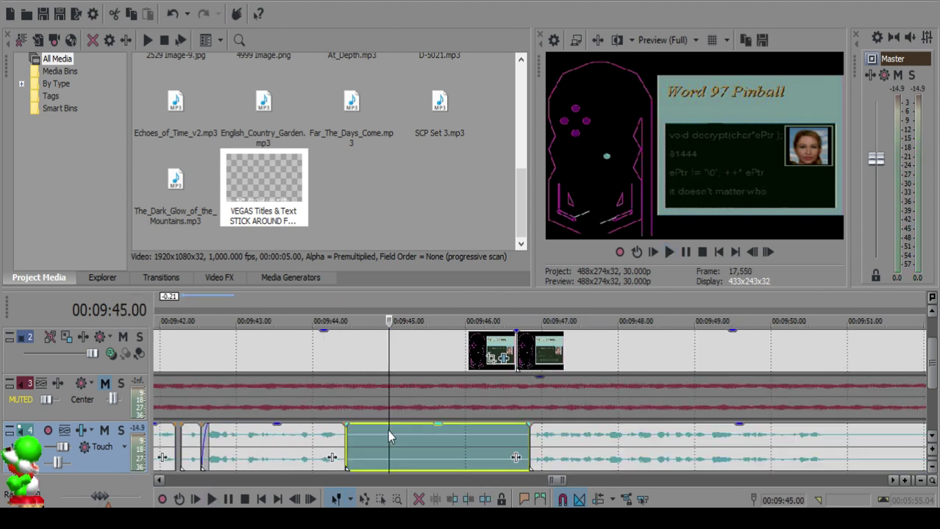
scroll(388, 430, "down", 3)
key("Delete")
left_click_drag(598, 439, 550, 436)
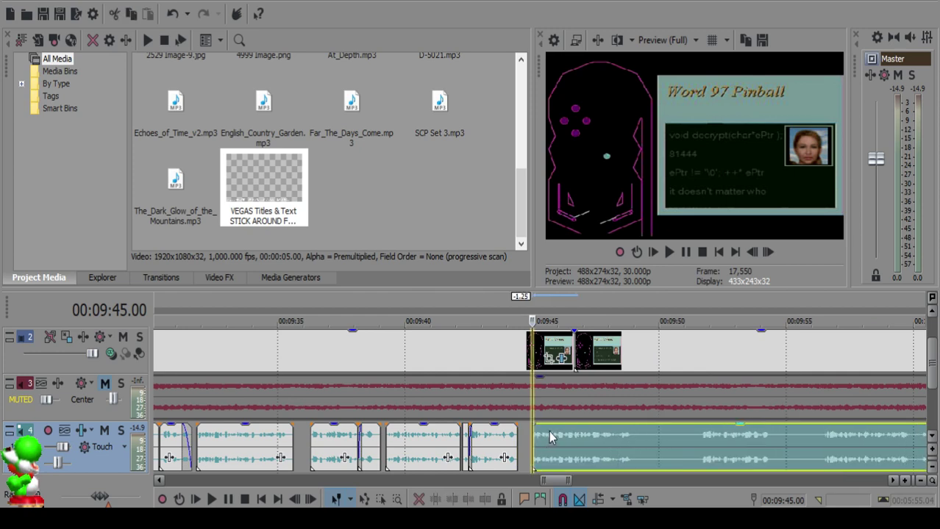
Step: Replay the join before 00:09:45 and nudge the remaining narration one frame later to start at 00:09:45.01
left_click(510, 439)
key("space")
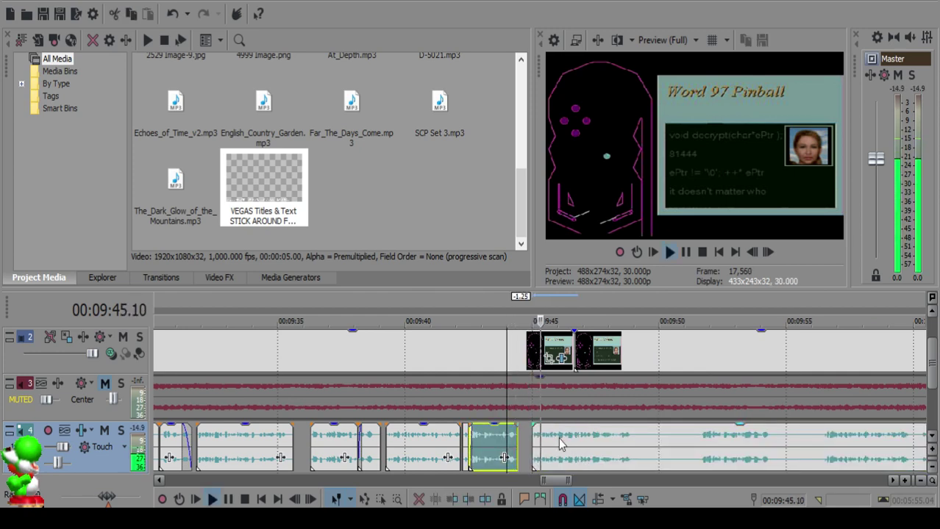
scroll(543, 441, "up", 5)
scroll(543, 441, "down", 6)
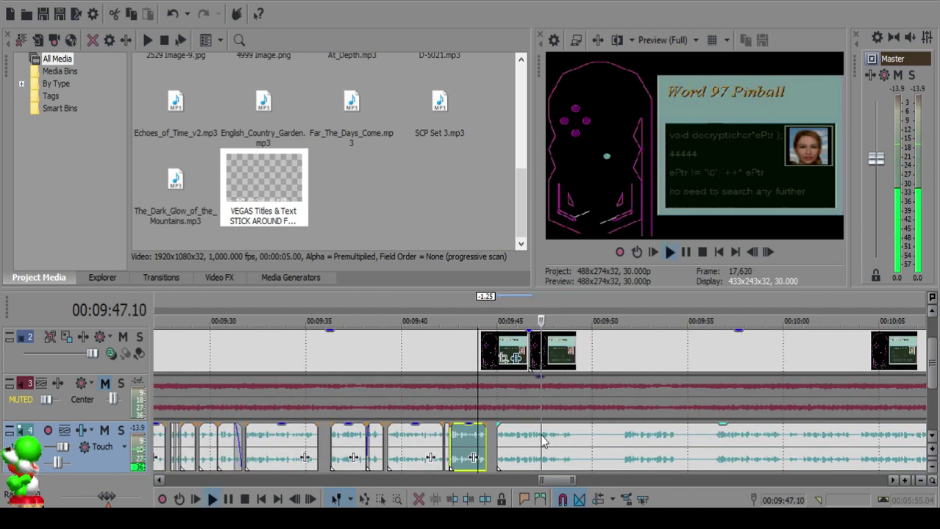
scroll(544, 439, "up", 5)
key("space")
scroll(515, 441, "down", 6)
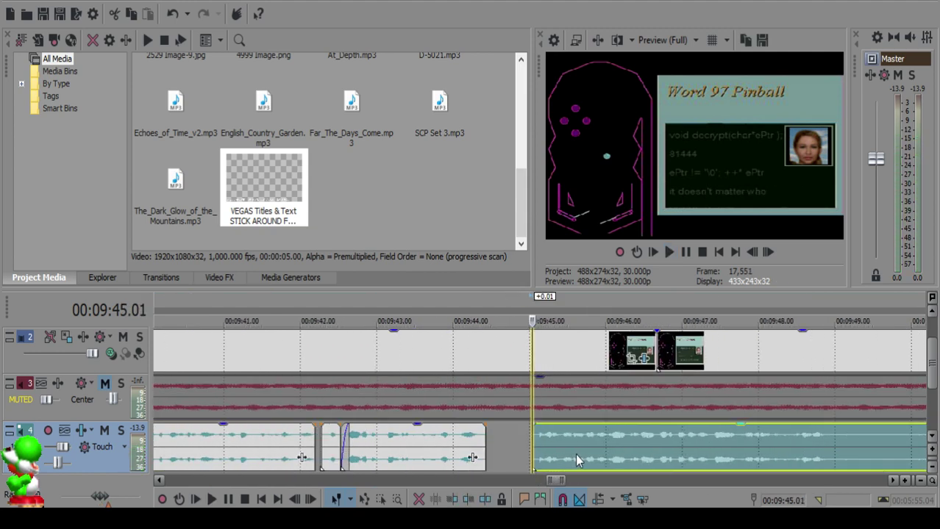
Step: Preview the phrase starting at 00:09:45.01 and split the narration just after it, at about 00:09:49.02
key("space")
left_click(838, 436)
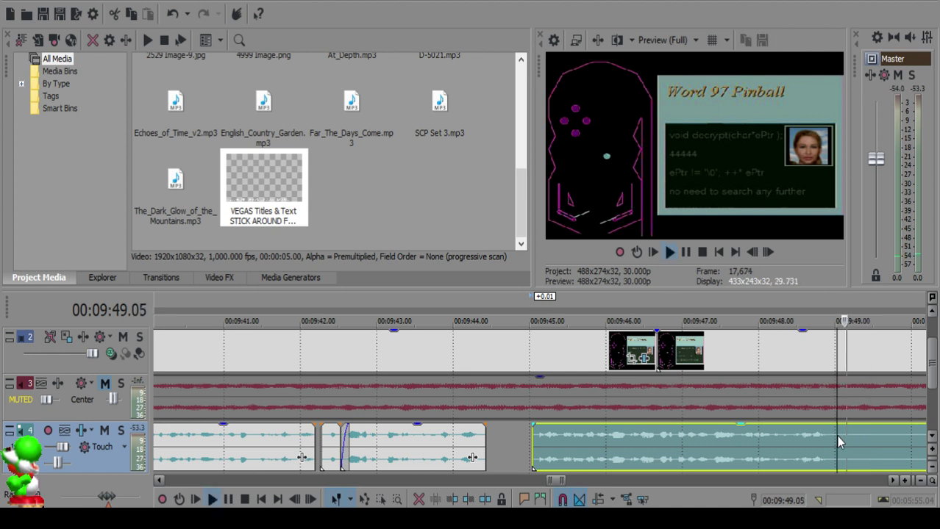
left_click(861, 438)
left_click(840, 439)
key("s")
Step: Delete the silence between about 00:09:49.02 and 00:09:49.12, and add a fade-out about 5 frames long to the preceding phrase
scroll(839, 439, "up", 3)
left_click(586, 441)
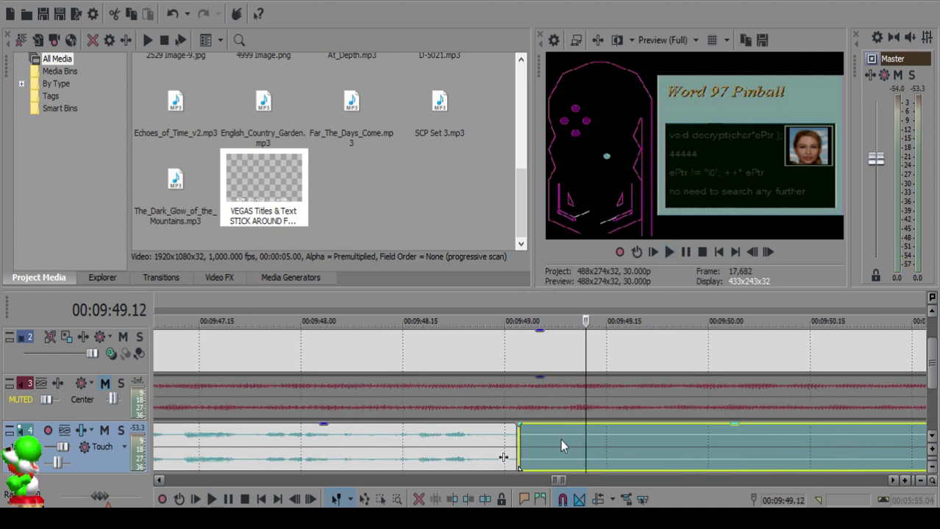
key("s")
left_click(552, 441)
key("Delete")
left_click_drag(517, 422, 484, 425)
left_click(401, 442)
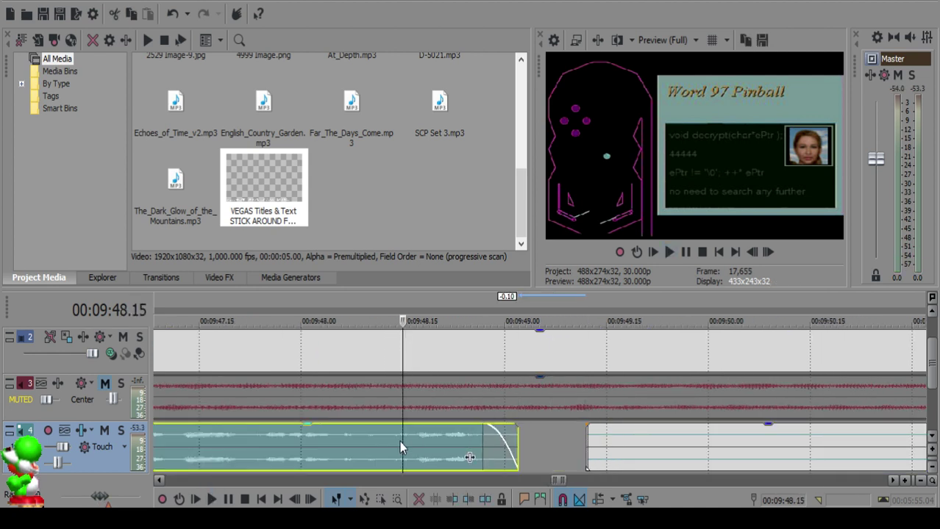
Step: Preview the takes that follow and split the narration just before the spoken words at about 00:09:51.22
key("space")
scroll(706, 445, "down", 3)
left_click(722, 441)
scroll(706, 441, "down", 2)
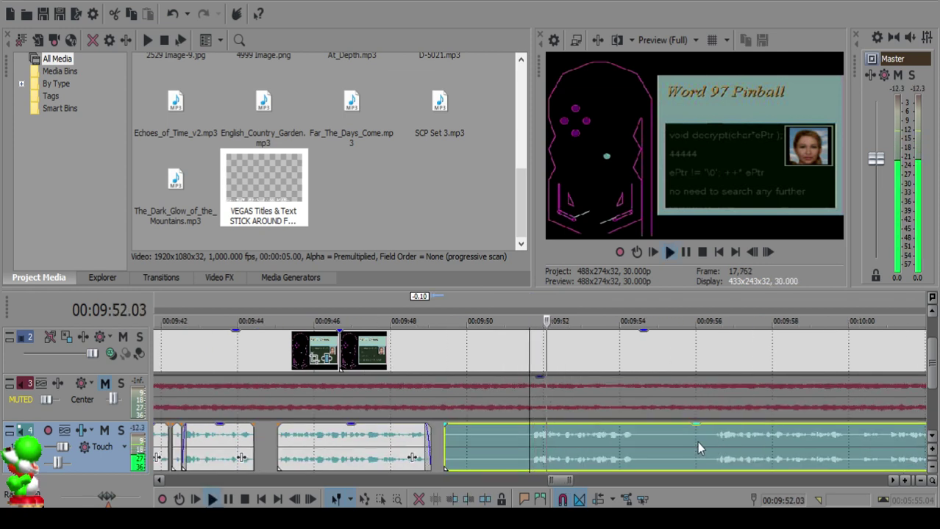
key("Return")
left_click(593, 441)
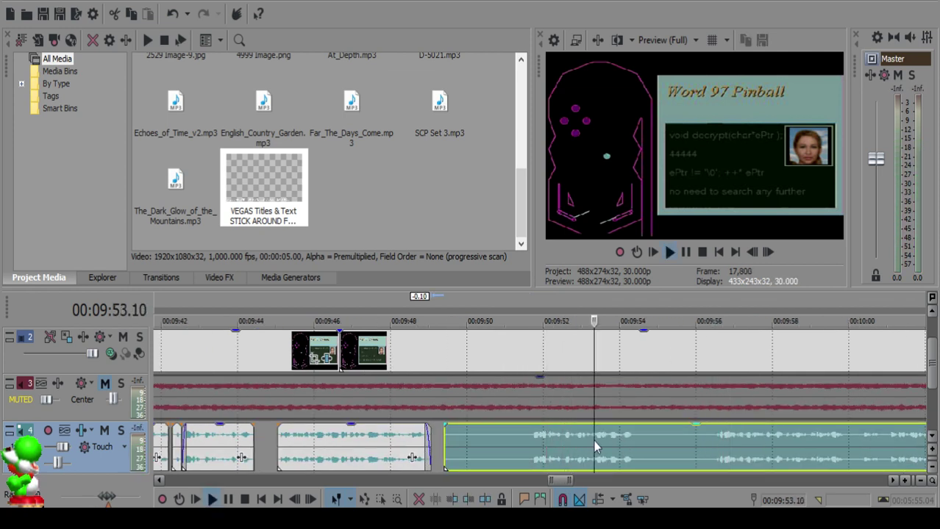
left_click(531, 435)
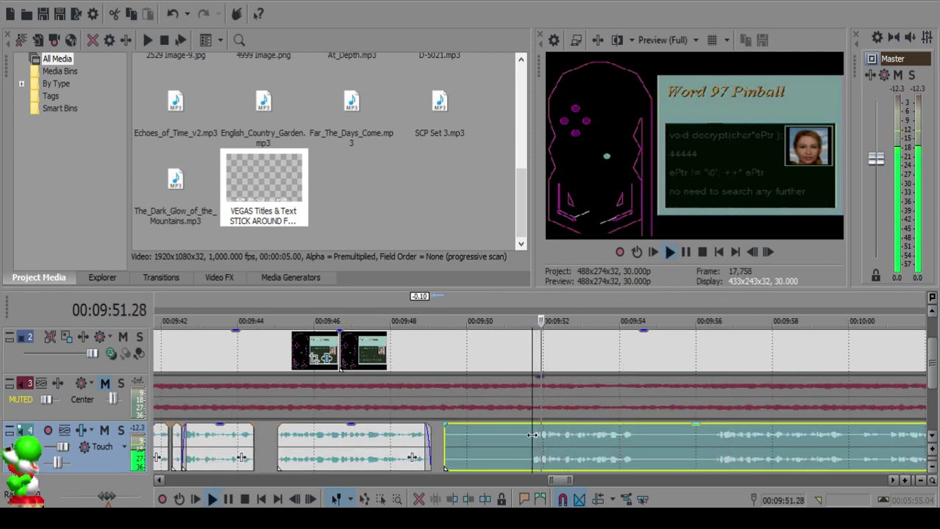
key("s")
Step: Delete the silent piece before the split, move the remaining narration to start at about 00:09:49.23 and replay the join
left_click(457, 437)
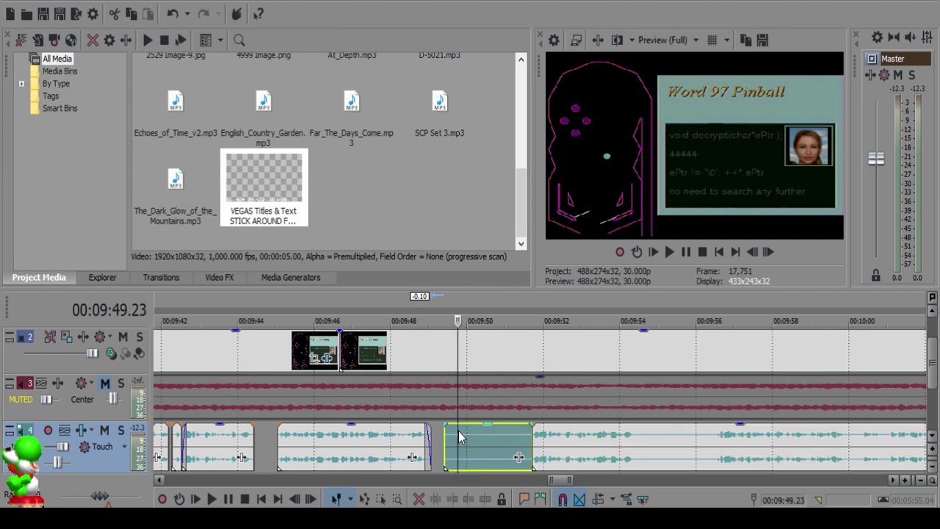
key("Delete")
left_click(397, 445)
key("space")
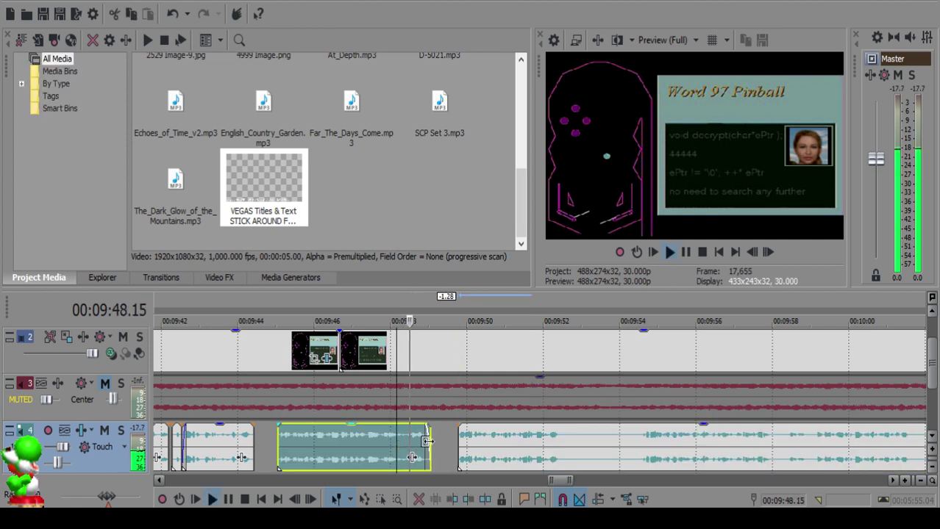
Step: Shift the remaining narration two frames later to start at about 00:09:49.25 and replay the pause
scroll(531, 452, "up", 4)
left_click(616, 441)
key("space")
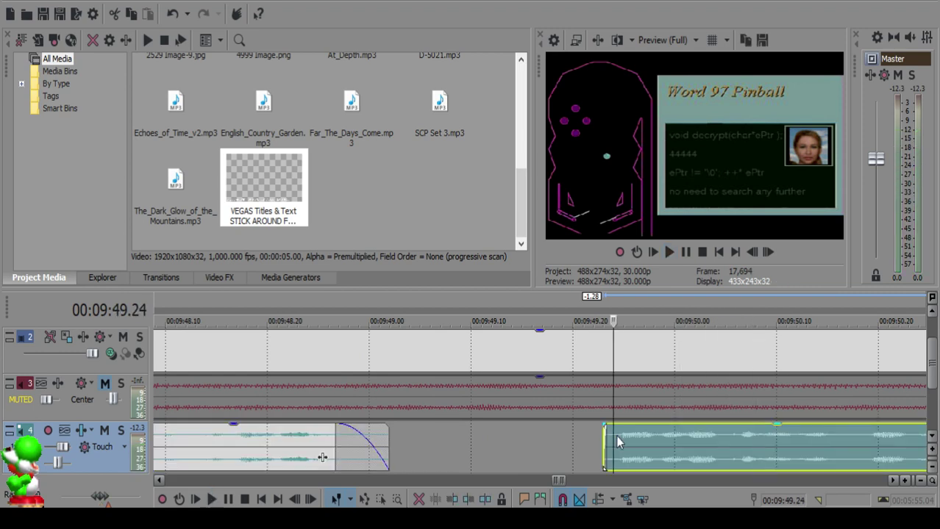
scroll(554, 441, "down", 2)
scroll(549, 440, "up", 4)
left_click(552, 439)
scroll(552, 440, "down", 3)
left_click_drag(551, 441, 562, 442)
left_click(277, 441)
key("space")
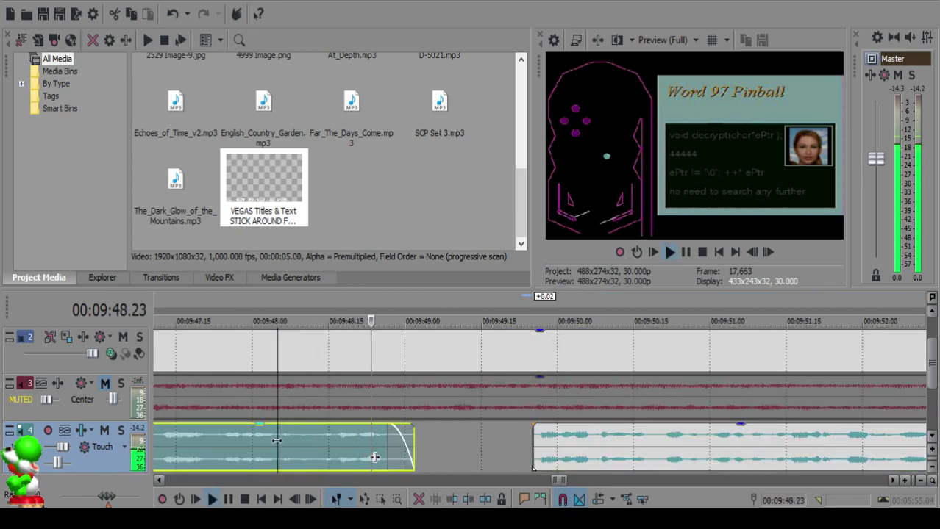
Step: Preview the next phrase and split the narration right after it, at about 00:09:52.17
scroll(495, 445, "down", 8)
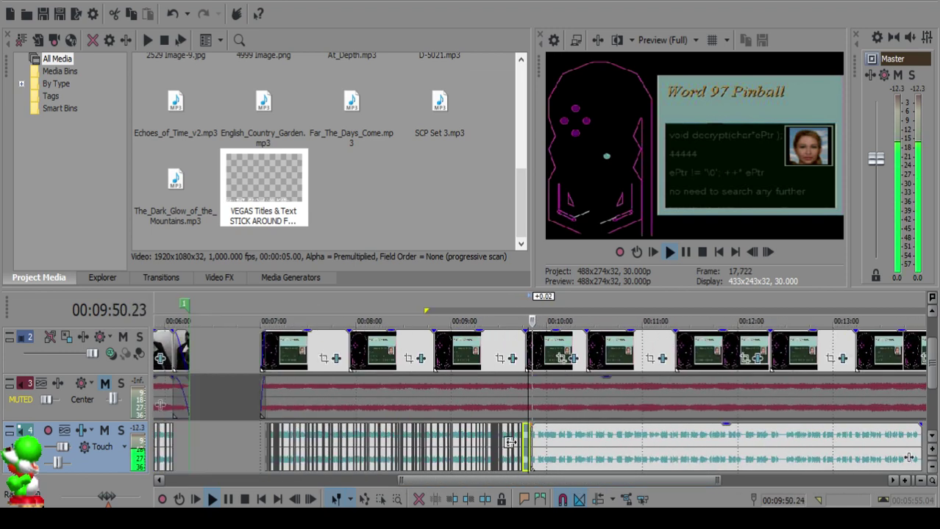
scroll(545, 448, "up", 8)
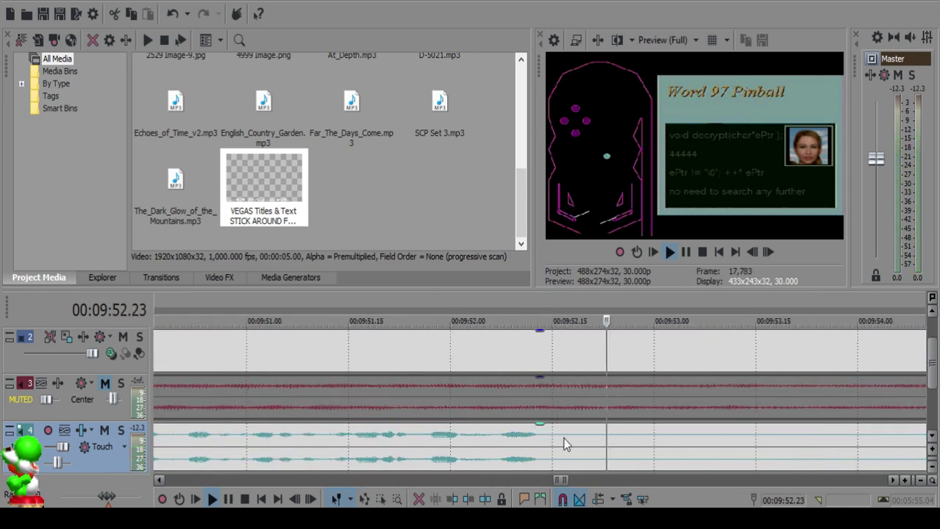
key("space")
key("s")
Step: Preview the takes after the split and cut the narration just before the wanted words, at about 00:09:54.19
scroll(567, 440, "down", 6)
left_click(659, 440)
key("space")
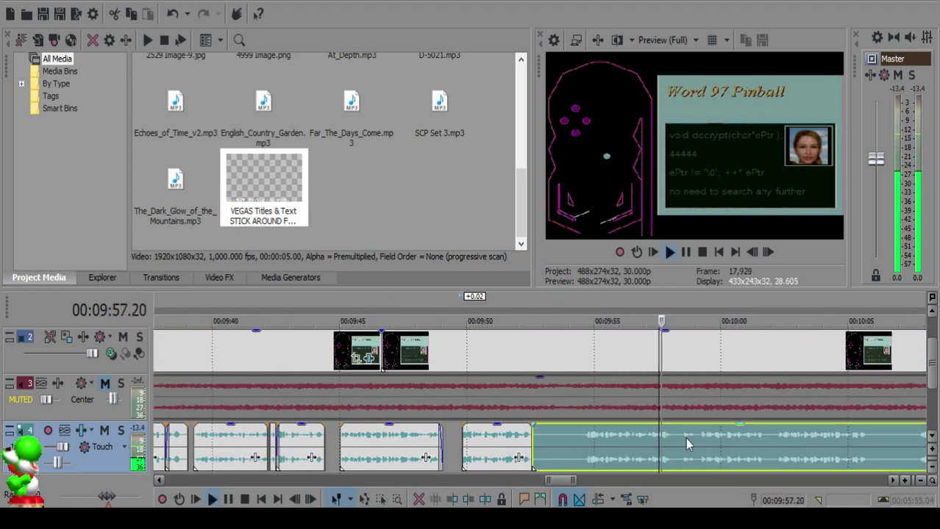
left_click(582, 438)
key("space")
scroll(583, 435, "up", 5)
key("space")
key("space")
left_click(526, 430)
key("s")
Step: Remove the piece between 00:09:52.17 and 00:09:54.19 and move the remaining narration to start at 00:09:52.21
scroll(520, 433, "down", 3)
key("space")
key("space")
left_click(431, 438)
left_click_drag(606, 453, 508, 439)
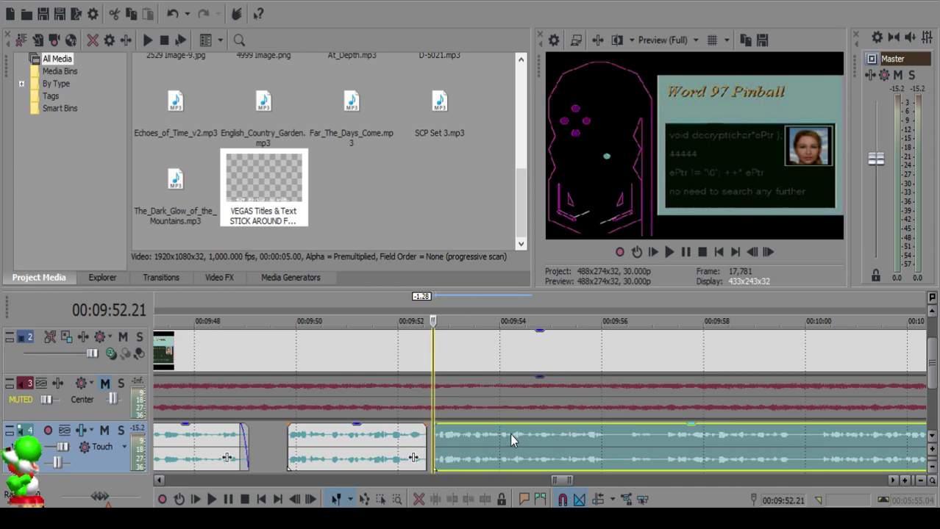
Step: Replay the join and shift the remaining narration two frames later to start at about 00:09:52.23
left_click(417, 444)
key("space")
scroll(421, 444, "up", 4)
left_click(523, 435)
key("space")
left_click_drag(531, 436, 555, 438)
left_click(287, 440)
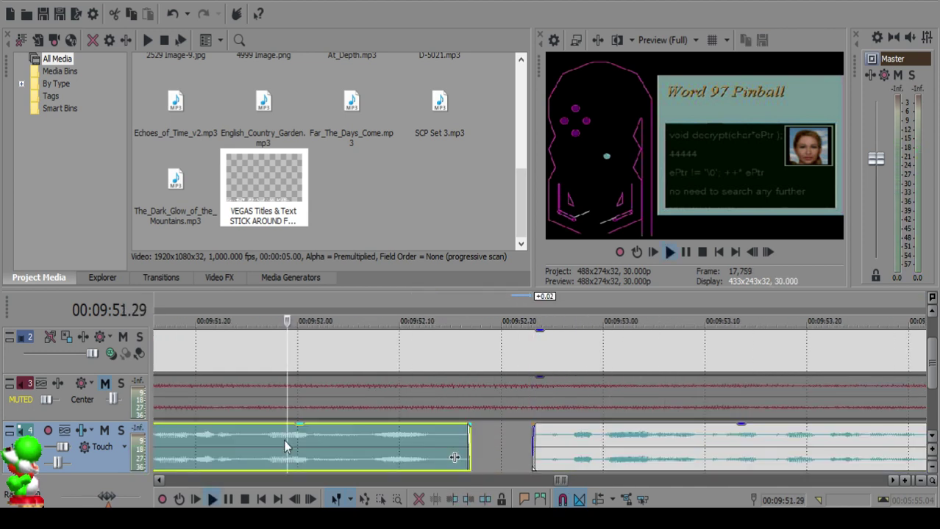
key("space")
Step: Split off the opening few frames of the narration at about 00:09:52.27 and preview the result
left_click(560, 438)
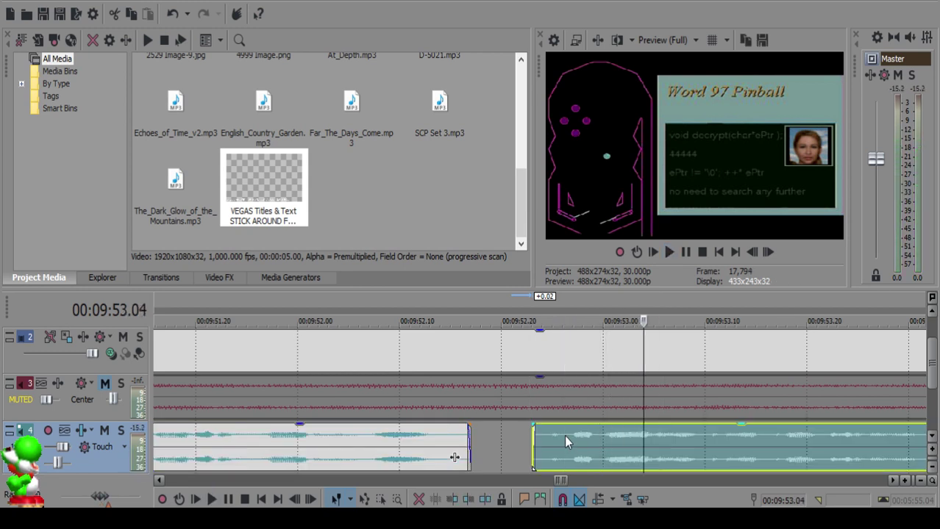
left_click(565, 434)
left_click(566, 435)
key("space")
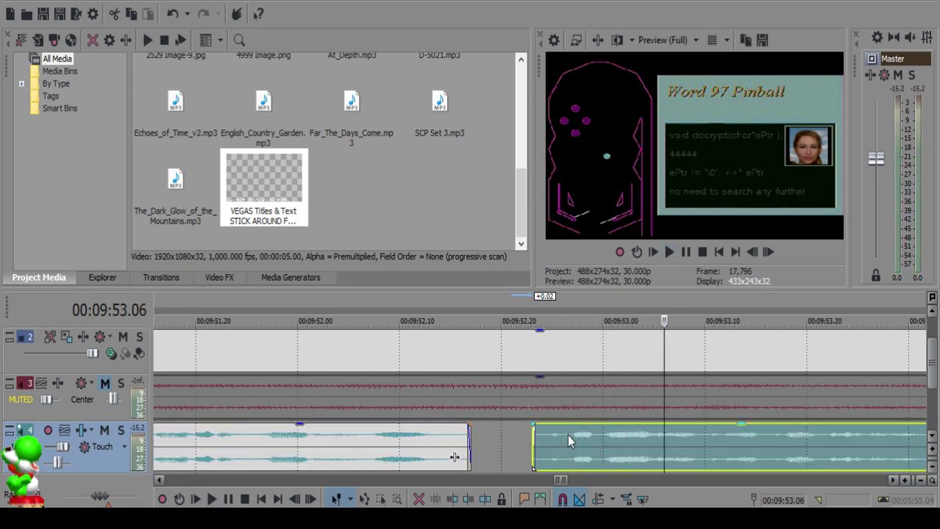
key("s")
left_click(532, 435)
key("space")
key("space")
Step: Add a fade-out about 2 frames long to the short piece ending at 00:09:52.27 and replay the join
left_click_drag(572, 426, 549, 428)
left_click(505, 436)
key("space")
key("space")
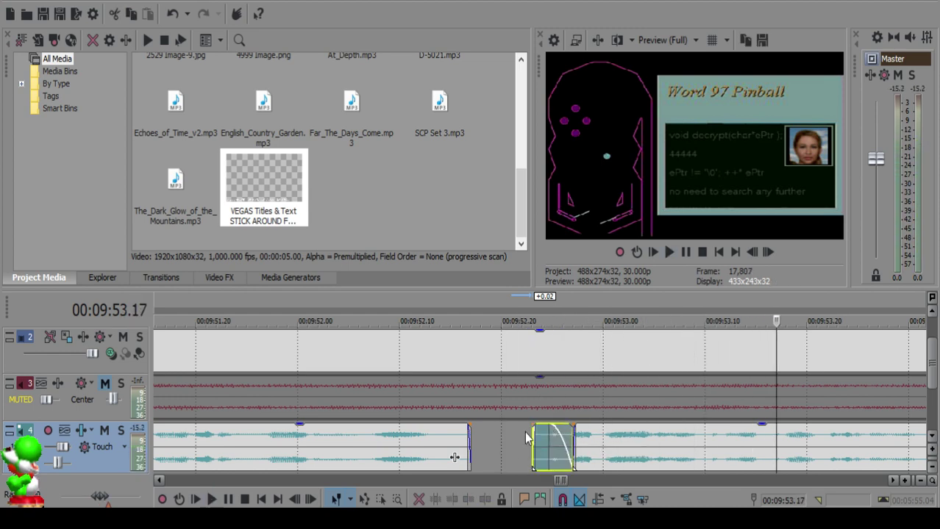
left_click(481, 433)
key("space")
Step: Preview the phrase and split the narration just after it, at about 00:09:56.09
scroll(482, 439, "down", 10)
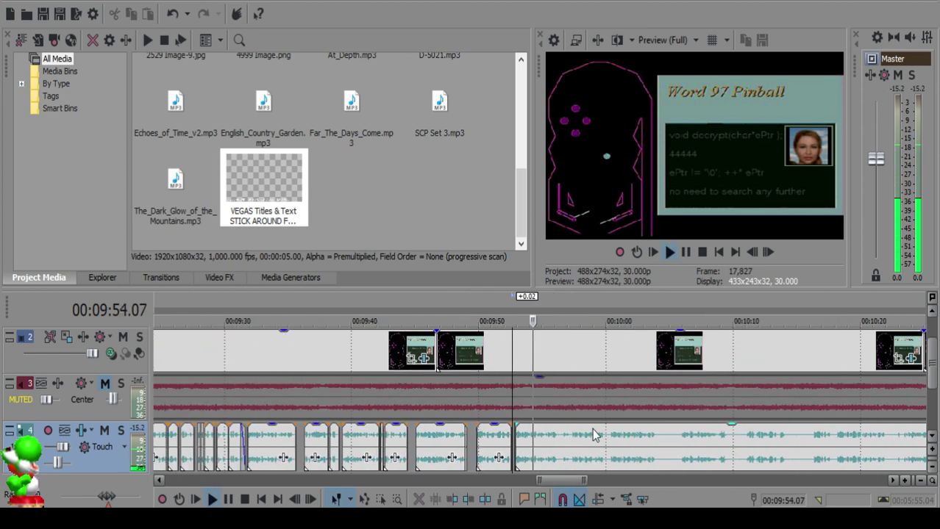
scroll(596, 434, "up", 10)
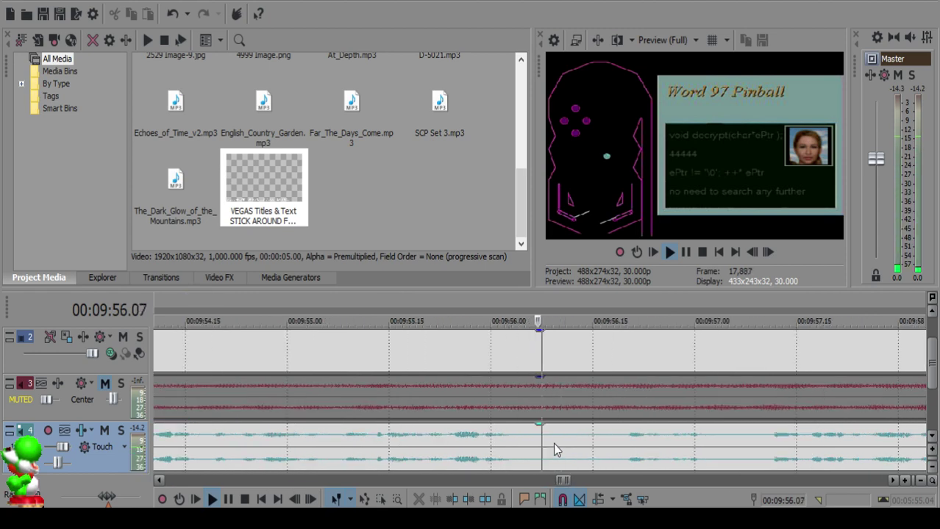
left_click(551, 443)
key("s")
Step: Preview the following takes and split the narration just before the wanted take, at about 00:10:00.10
scroll(664, 442, "down", 5)
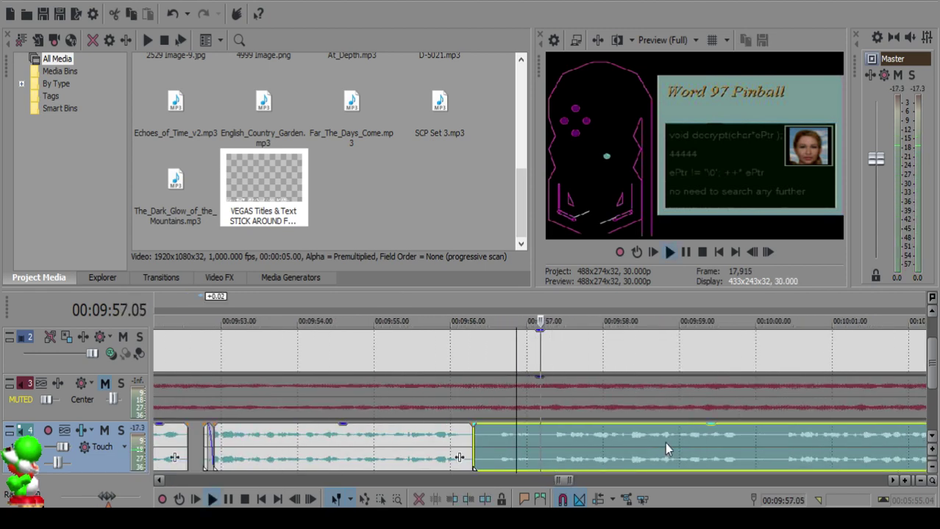
left_click(667, 438)
scroll(664, 437, "down", 2)
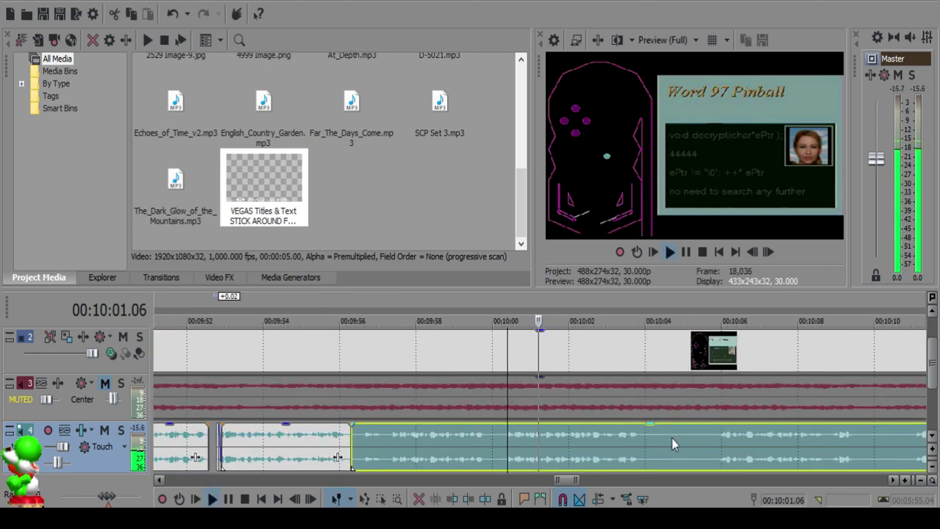
left_click(717, 441)
left_click(503, 434)
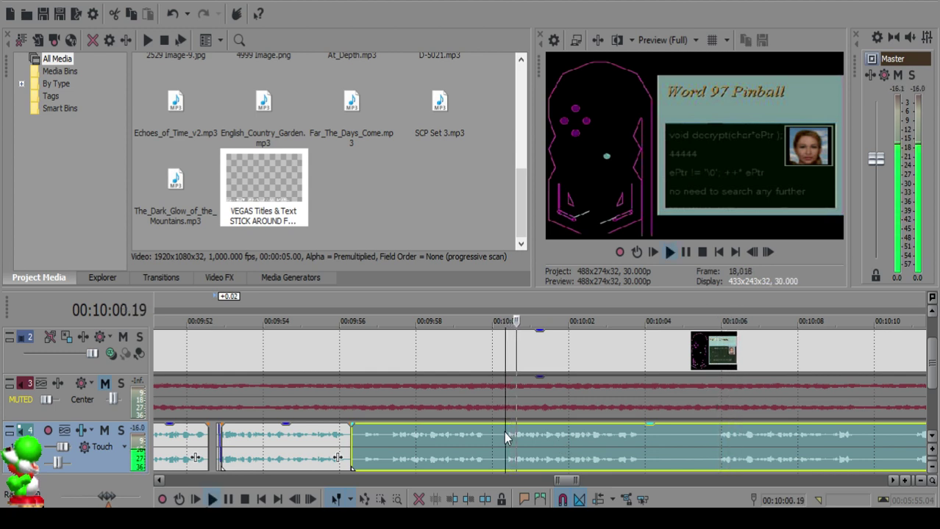
key("s")
Step: Delete the unwanted take after 00:09:56.09 and close the gap by moving the remaining narration to start at about 00:09:56.13
left_click(357, 436)
key("Delete")
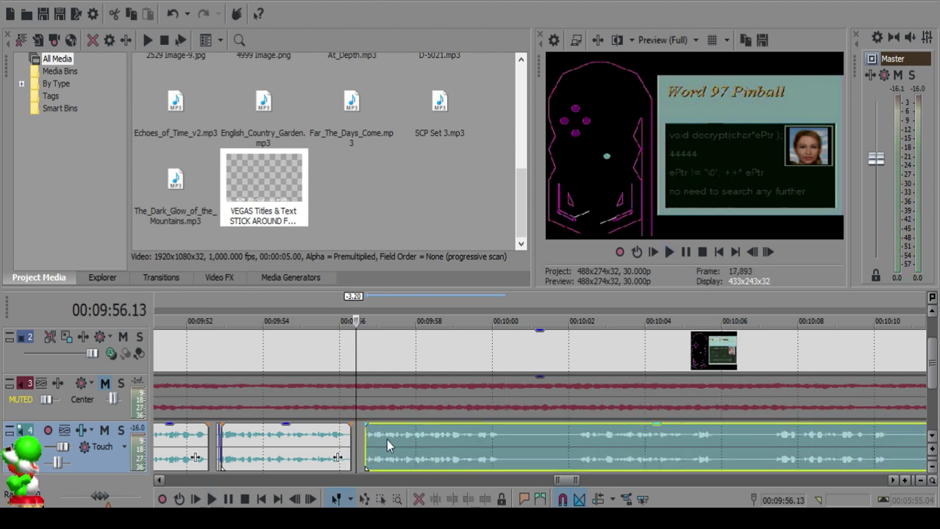
left_click(322, 437)
key("space")
scroll(404, 439, "up", 5)
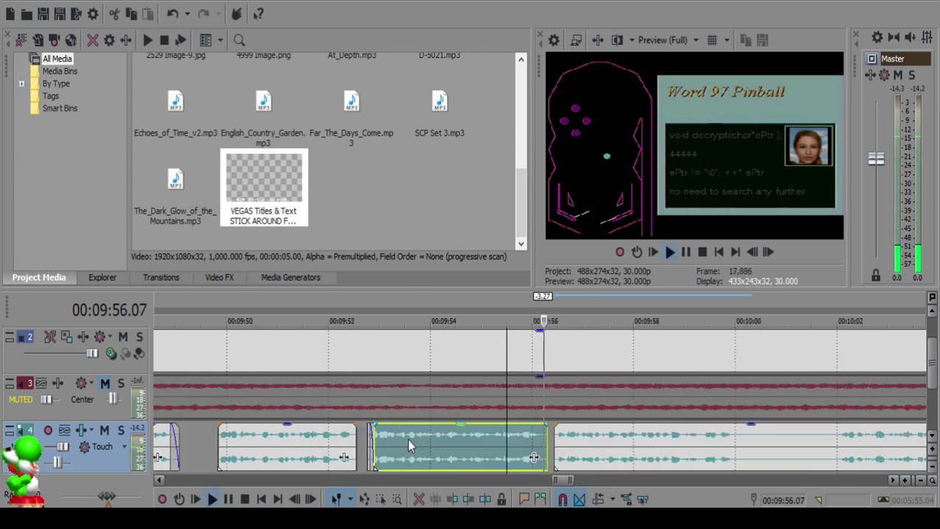
Step: Listen to the end of the preceding phrase, split it at about 00:09:56.06 and delete the short leftover
key("Return")
left_click(498, 439)
key("space")
key("Return")
left_click(484, 436)
key("space")
key("Return")
left_click(484, 437)
key("s")
key("Delete")
Step: Add a fade-out about 1 frame long to the phrase ending at 00:09:56.06 and replay the join
left_click(381, 442)
key("space")
left_click_drag(483, 425, 484, 437)
left_click(403, 439)
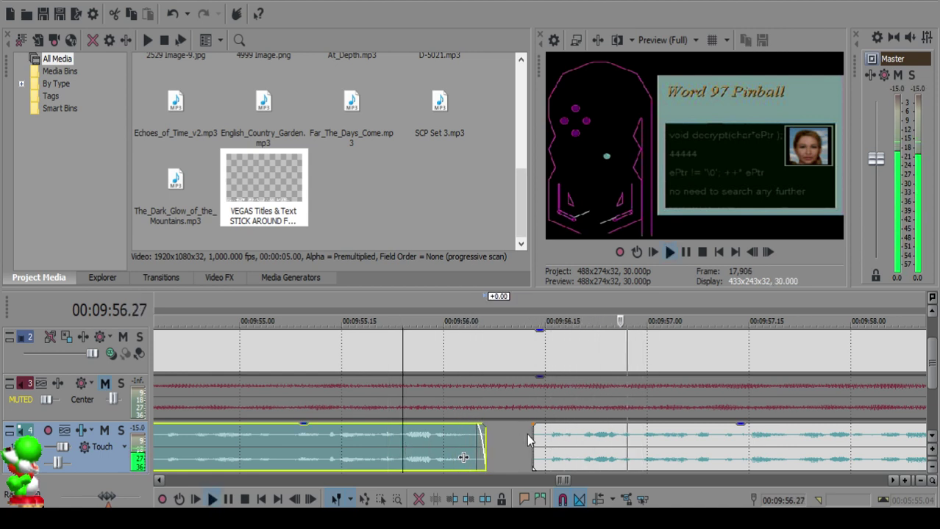
Step: Move the narration clip after the gap near 00:09:56 two frames earlier and play across the gap
key("Return")
left_click(519, 436)
left_click_drag(555, 436, 542, 438)
left_click(403, 438)
key("space")
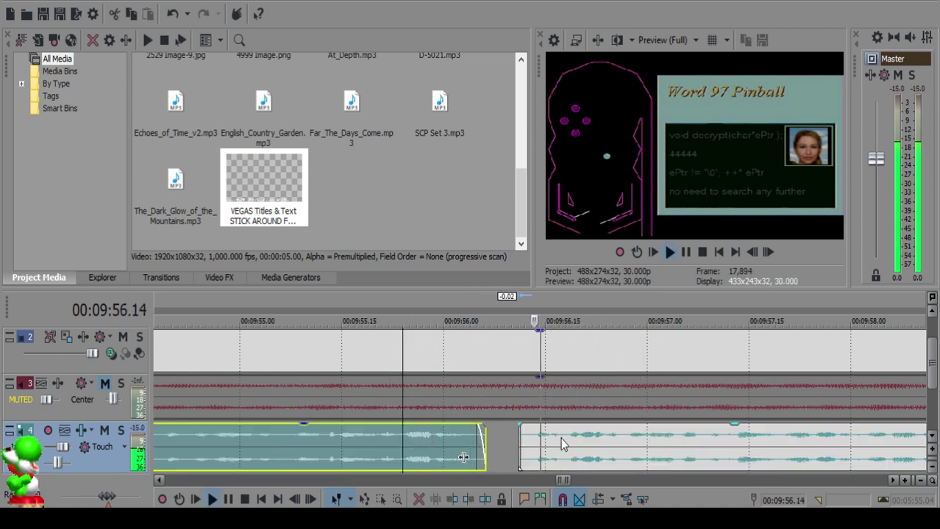
Step: Try to split the narration clip just after 00:09:56.15 and overlap the two parts, and undo both edits
left_click(566, 439)
key("space")
key("s")
left_click(498, 438)
key("space")
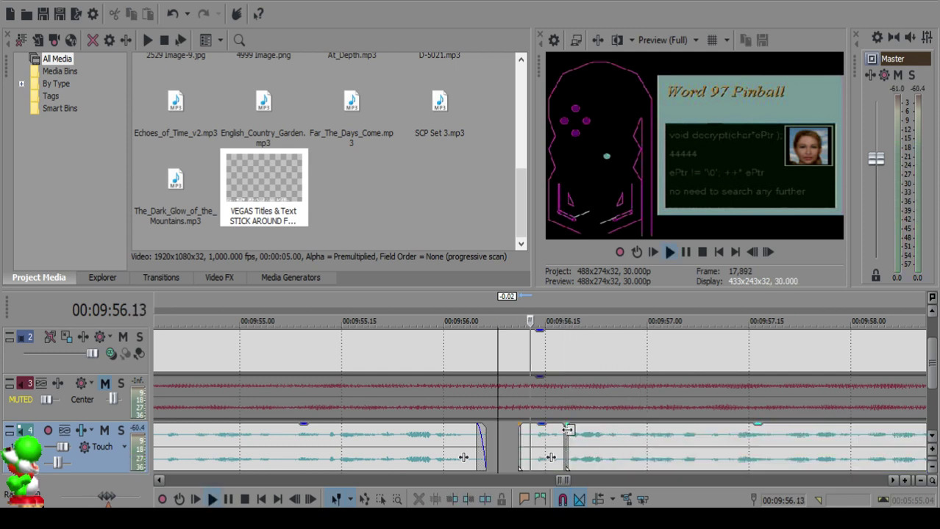
left_click(561, 428)
left_click_drag(568, 423, 554, 423)
left_click(504, 438)
key("space")
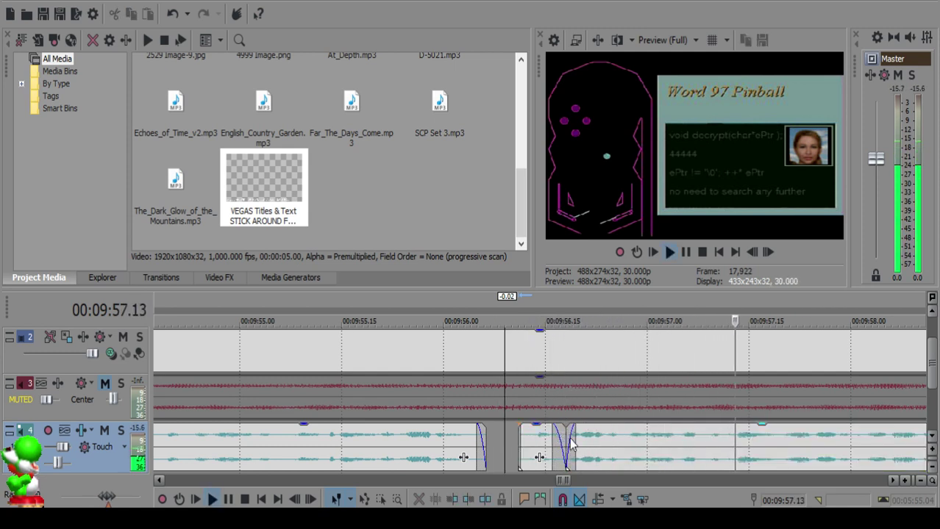
key("space")
key("ctrl+z")
key("ctrl+z")
Step: Split the narration at about 00:09:59.26 and 00:10:00.16 and delete the silent piece between the cuts
left_click(520, 438)
key("space")
scroll(556, 447, "down", 10)
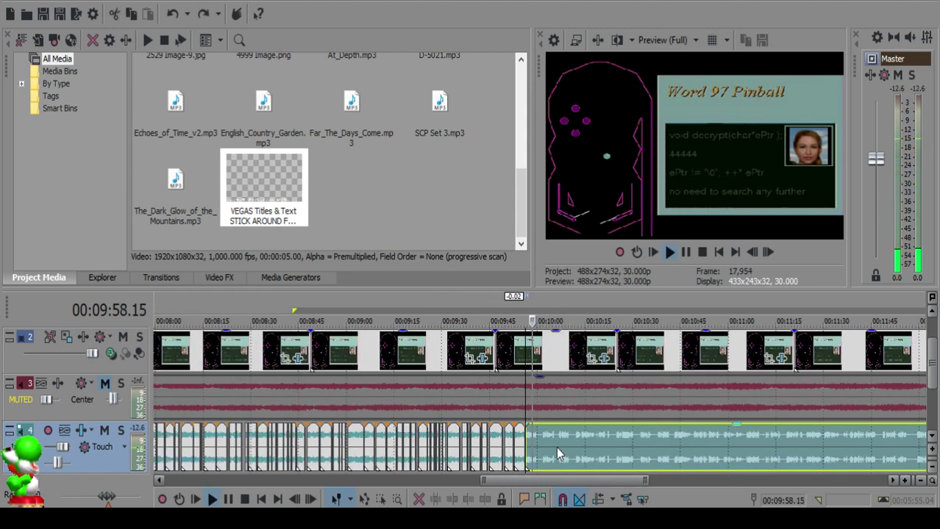
scroll(556, 447, "up", 10)
key("space")
left_click(568, 437)
key("s")
key("space")
key("space")
key("s")
left_click(595, 439)
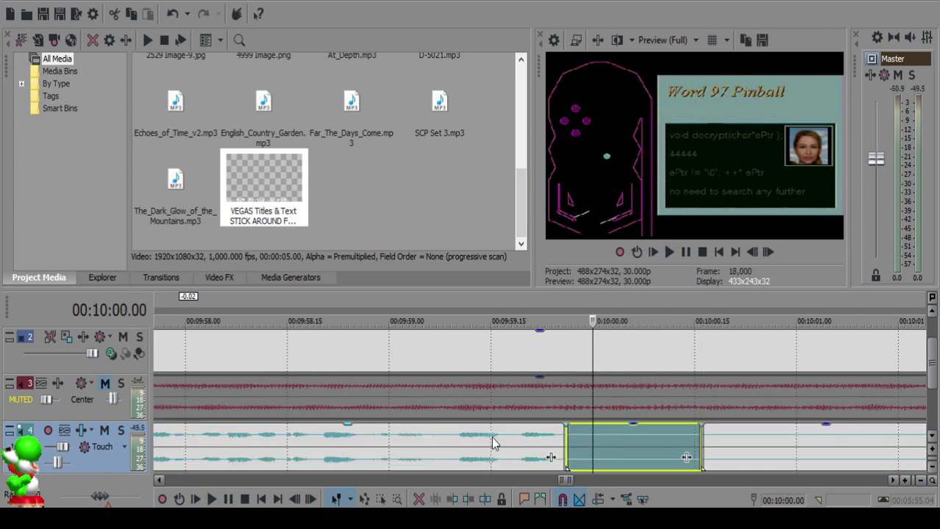
key("Delete")
Step: Find where speech resumes in the following narration clip and split it at 00:10:01.28
left_click(472, 438)
key("space")
key("space")
scroll(620, 436, "down", 4)
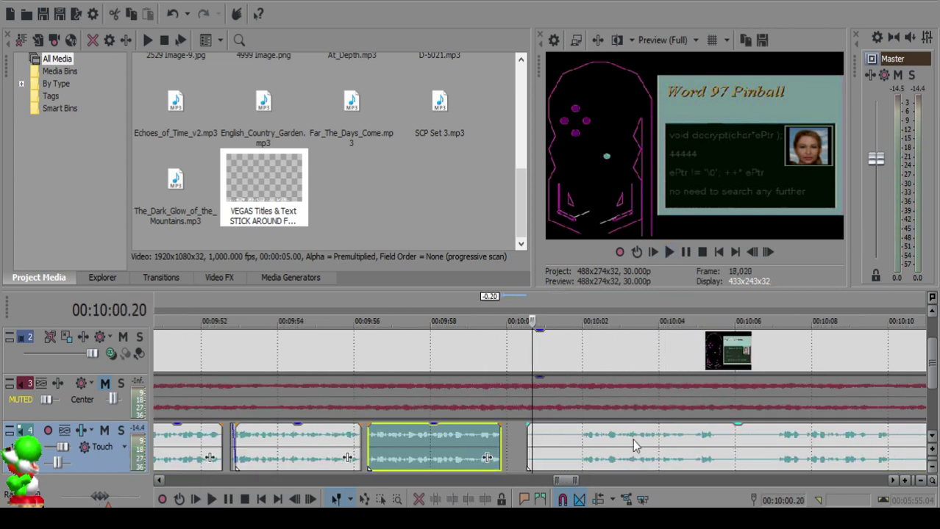
left_click(664, 442)
key("space")
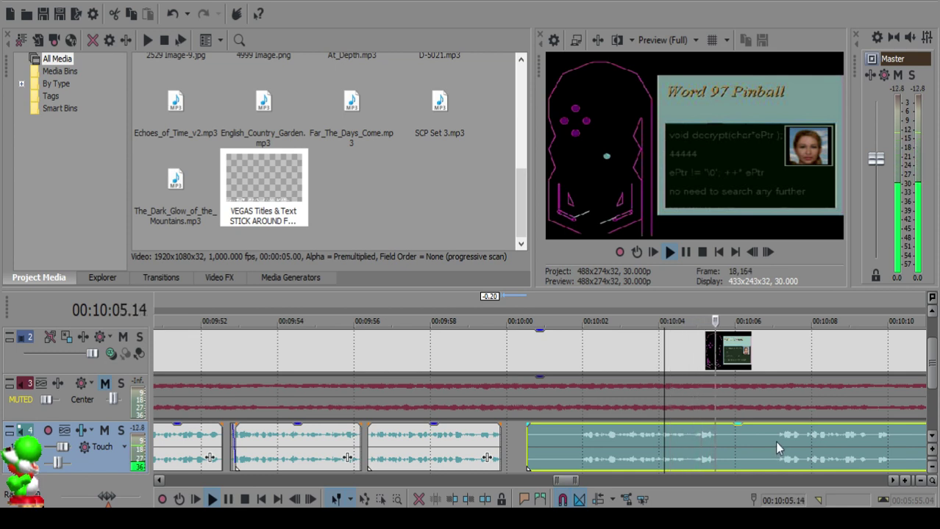
left_click(774, 441)
left_click(578, 435)
key("s")
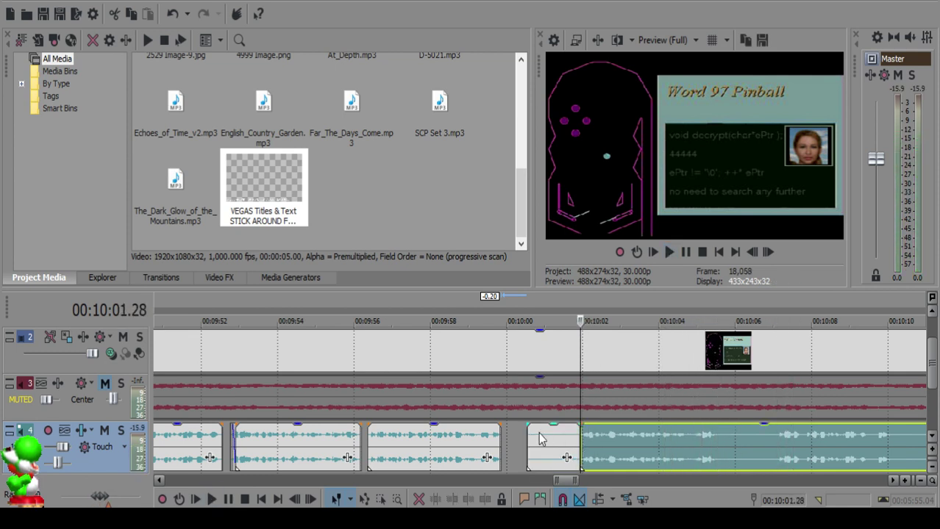
Step: Delete the silent piece before the cut, move the remaining narration 1.26 earlier and play across the join
left_click(536, 441)
left_click_drag(657, 450, 585, 448)
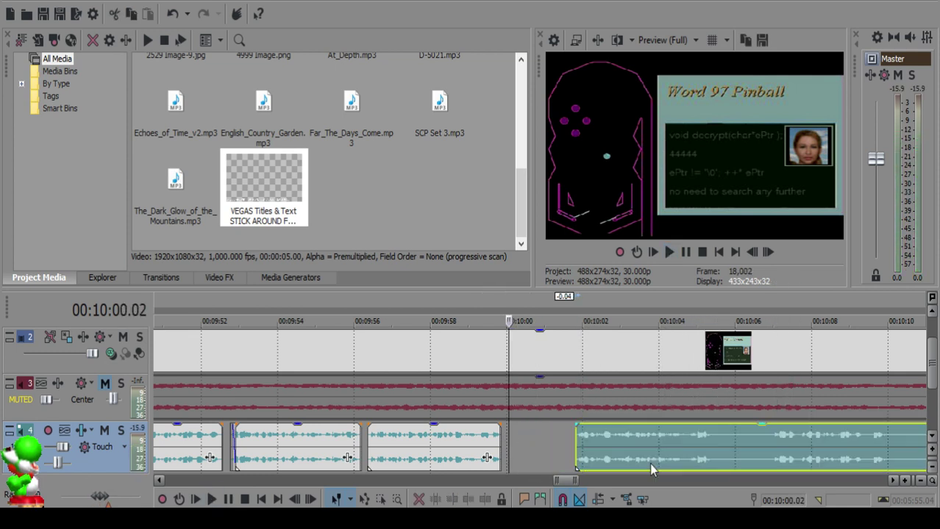
left_click(486, 444)
key("space")
Step: Play through the moved narration and split it after the phrase ends, at 00:10:03.23
scroll(500, 441, "down", 4)
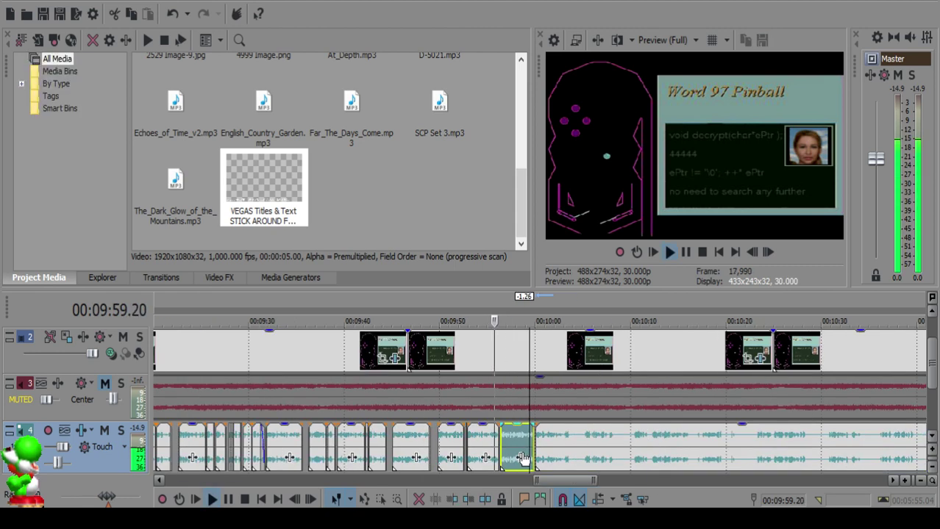
scroll(556, 439, "up", 2)
scroll(555, 439, "down", 2)
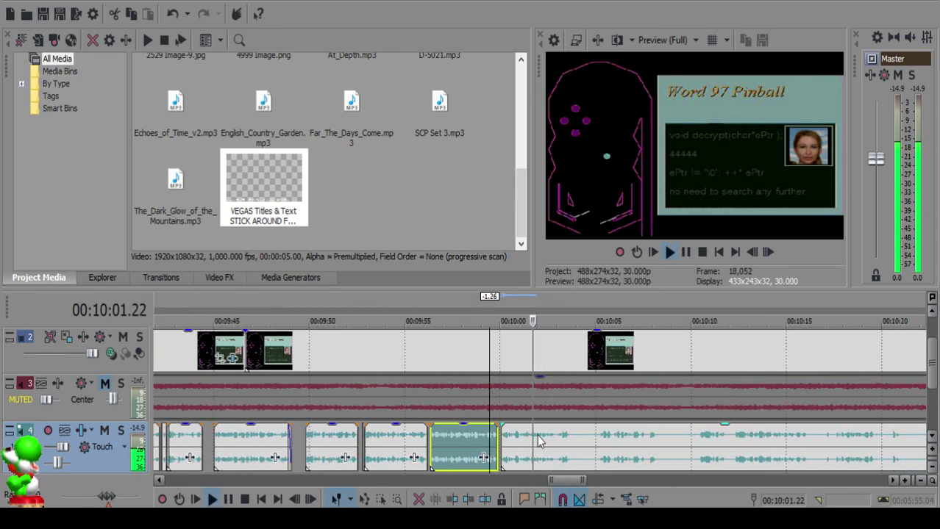
scroll(565, 439, "up", 4)
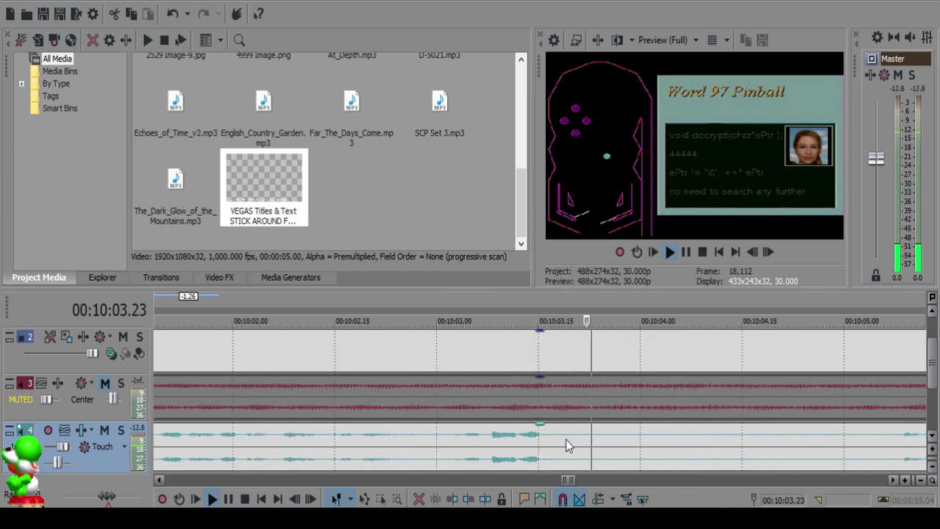
left_click(594, 440)
key("space")
key("s")
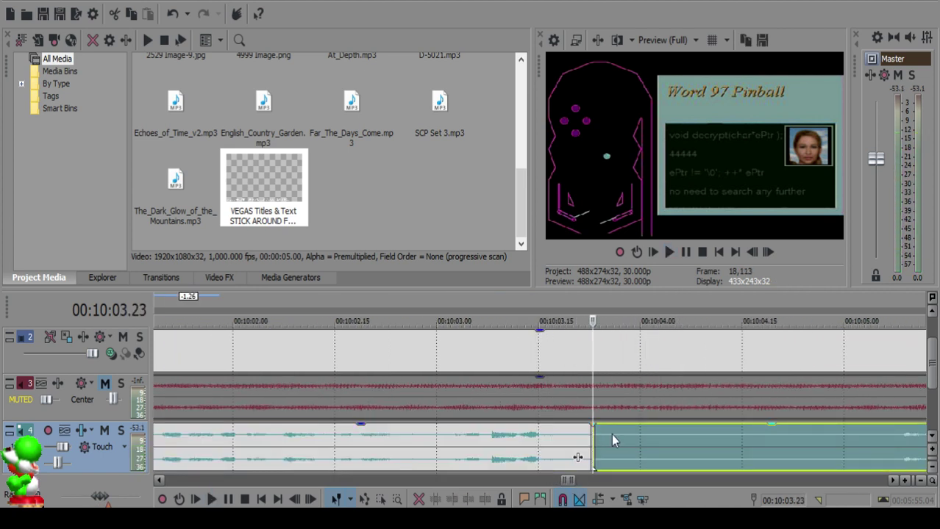
Step: Listen for the next usable phrase and split the narration at 00:10:05.28
scroll(612, 434, "down", 4)
left_click(629, 441)
key("space")
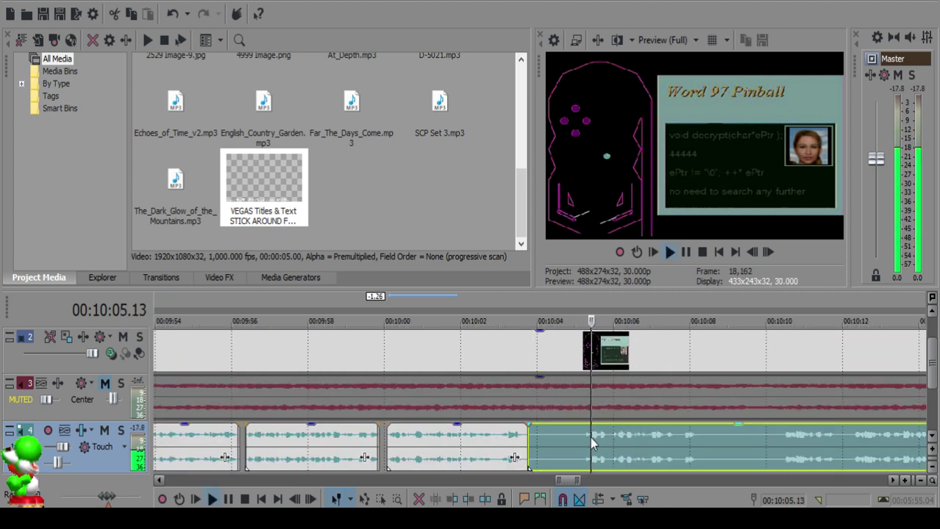
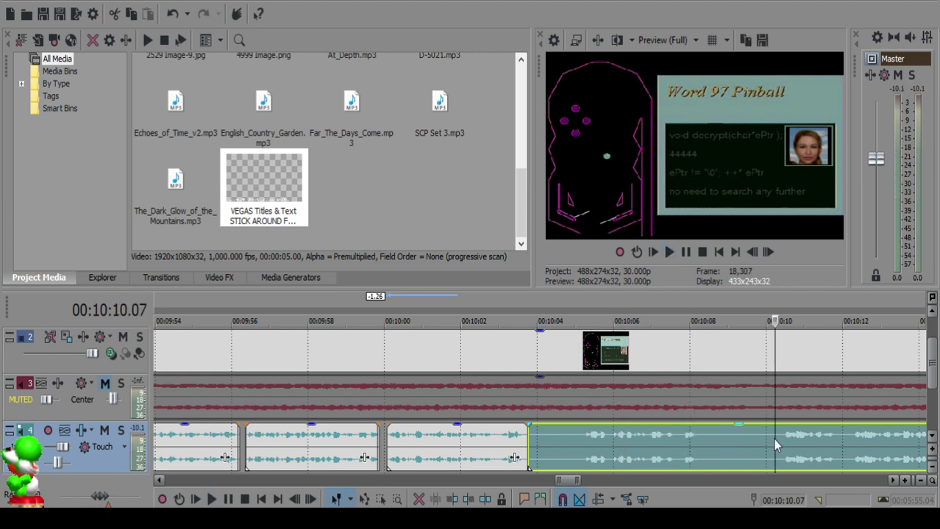
left_click(611, 438)
key("s")
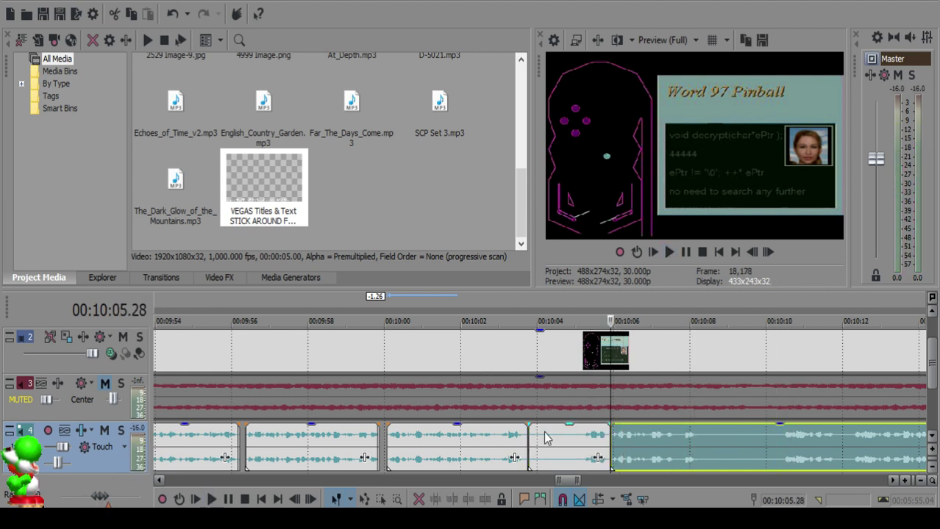
Step: Delete the unwanted piece before the cut, move the remaining narration back to 00:10:04.10 and play the join
left_click(548, 433)
key("Delete")
left_click_drag(663, 452, 608, 445)
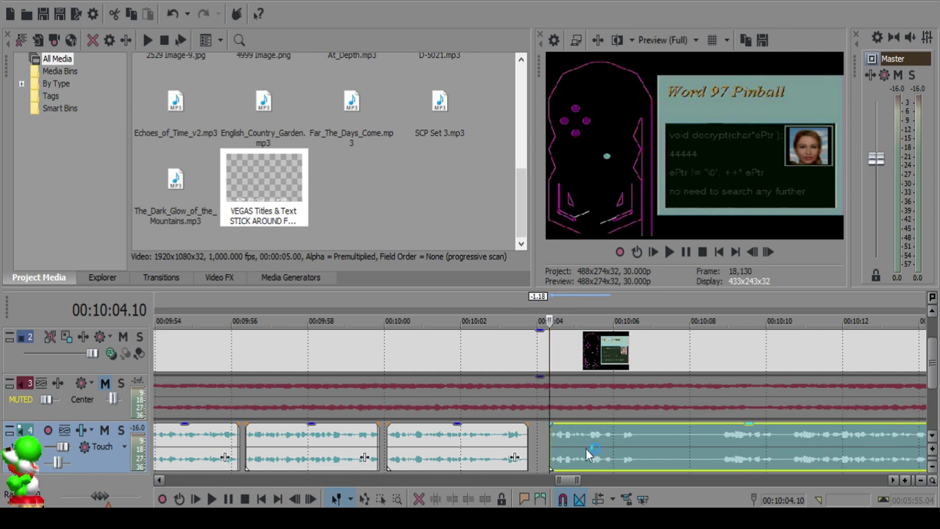
left_click(521, 445)
key("space")
Step: Move the narration clip starting at 00:10:04.10 three frames later and play the transition from the previous clip
scroll(604, 462, "up", 5)
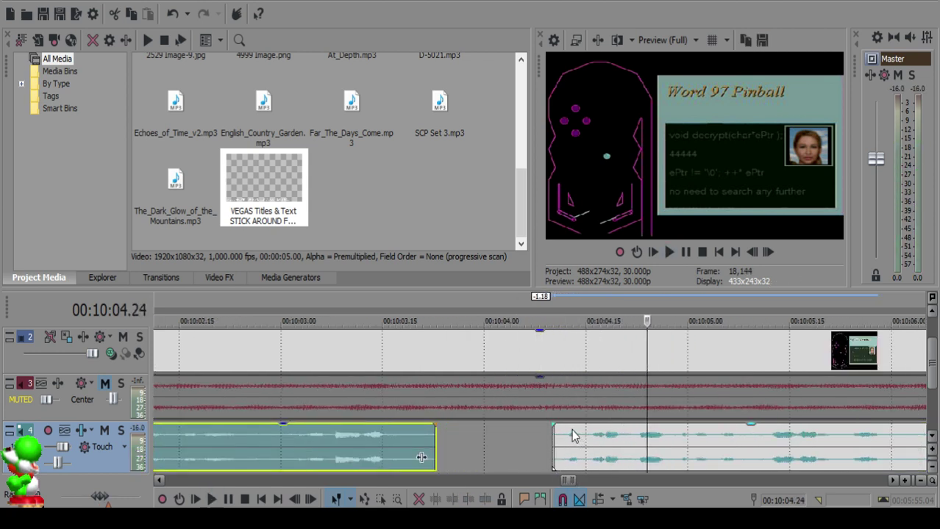
left_click(572, 431)
key("space")
scroll(581, 436, "down", 1)
left_click_drag(589, 439, 608, 432)
double_click(608, 432)
left_click(383, 439)
key("space")
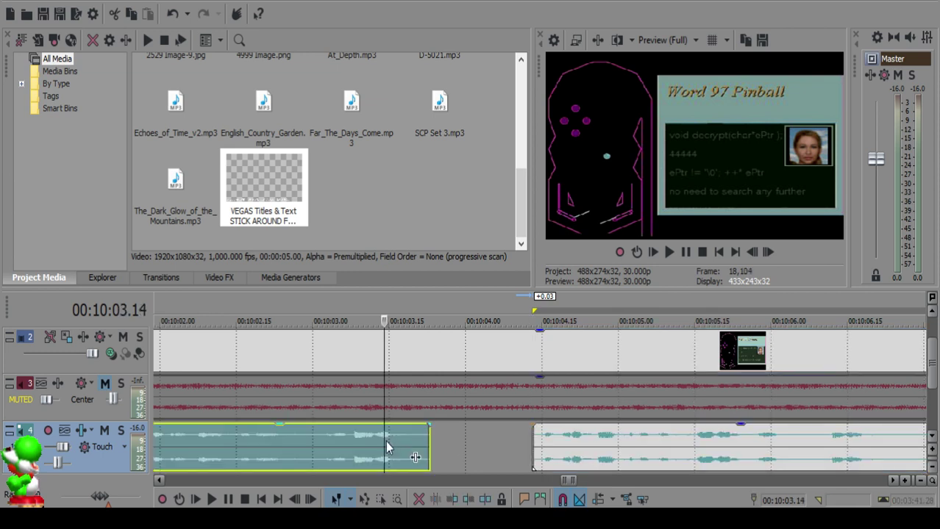
scroll(569, 415, "down", 3)
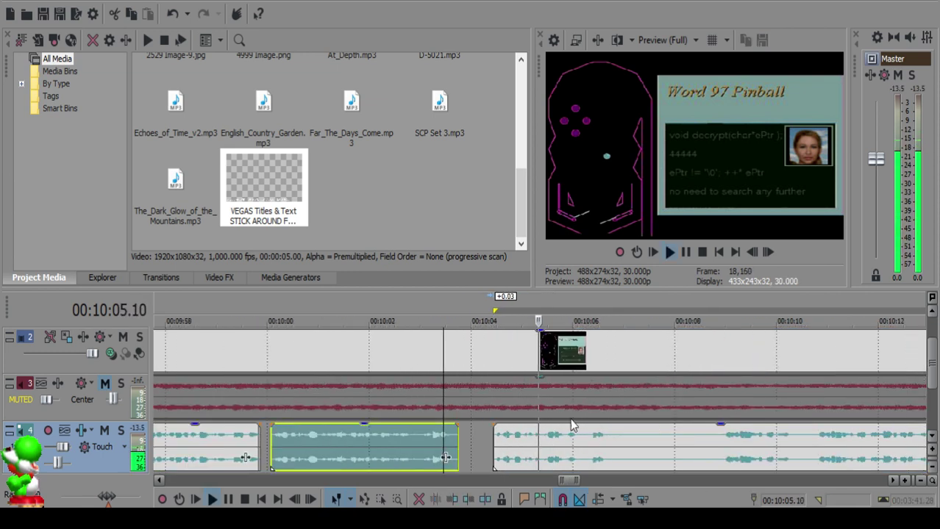
Step: Split the narration at 00:10:06.06 and again about two frames further on
scroll(586, 462, "up", 4)
left_click(541, 441)
key("s")
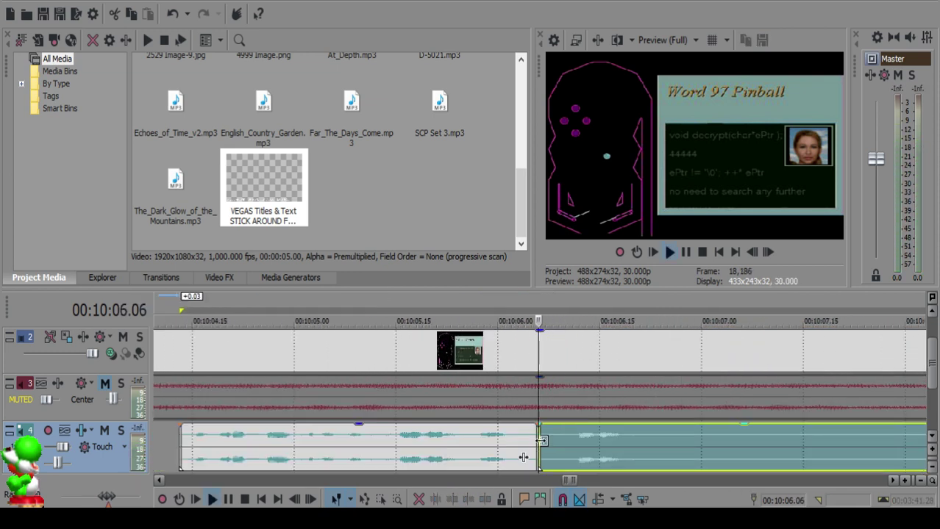
key("s")
key("ctrl+z")
left_click(554, 441)
key("s")
key("space")
left_click(538, 441)
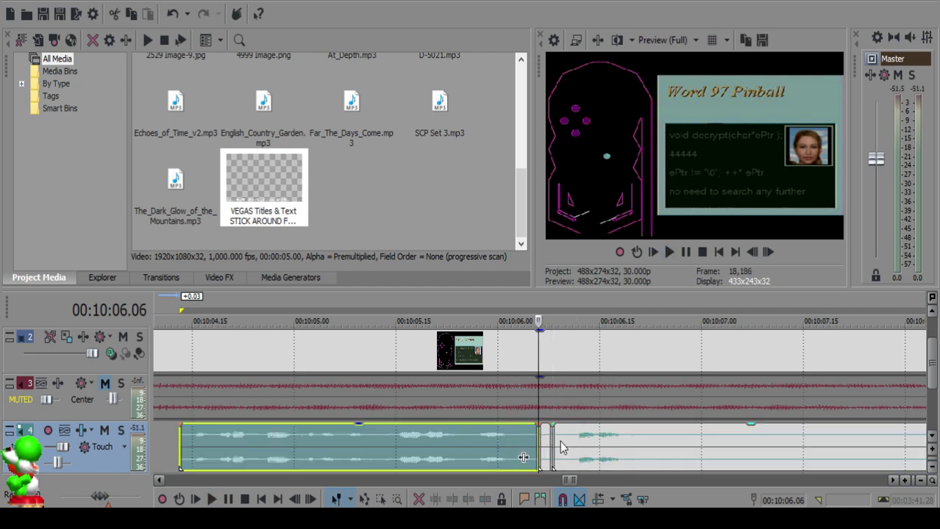
Step: Delete the tiny piece between the two cuts, pull the following narration against the previous clip and play the join
left_click(546, 439)
key("Delete")
left_click_drag(568, 439, 540, 438)
left_click(427, 448)
key("space")
key("s")
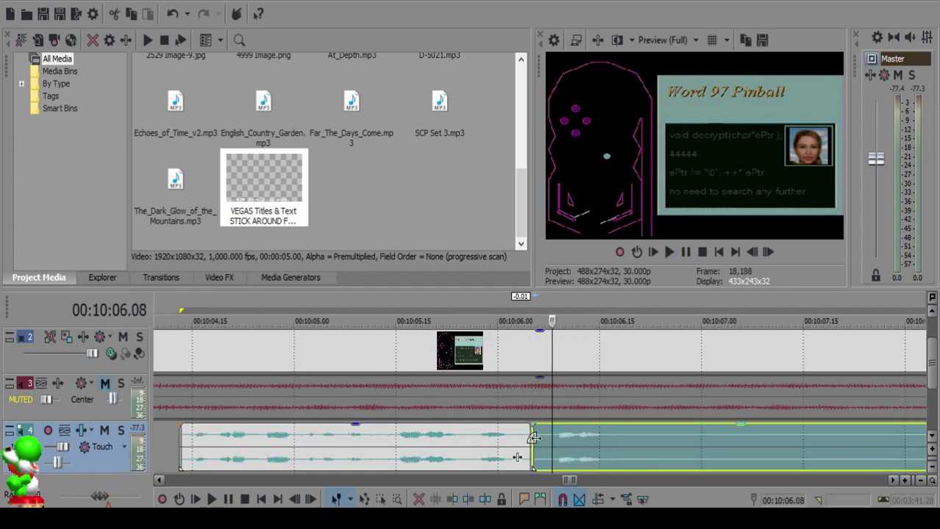
Step: Split the narration after the short word at about 00:10:06.23 and before the next phrase at about 00:10:10.19
left_click(487, 441)
key("space")
left_click(652, 440)
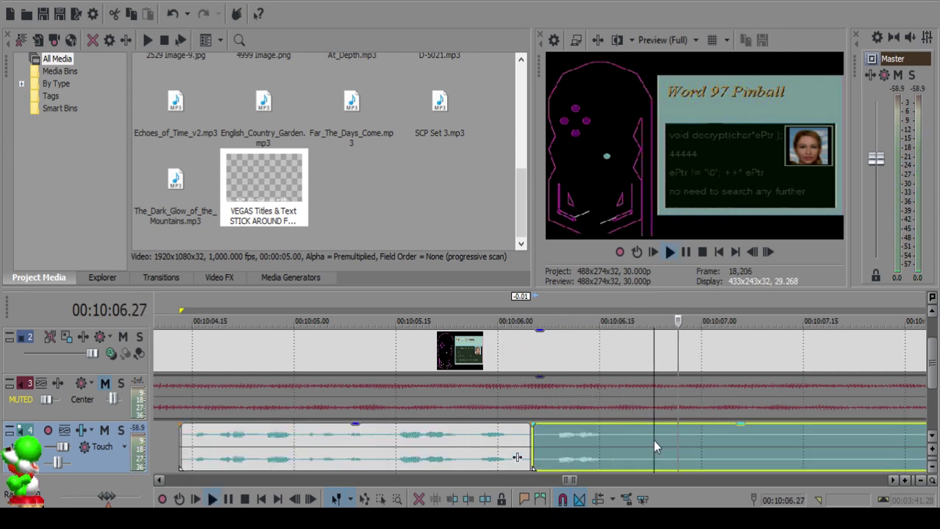
scroll(653, 440, "down", 5)
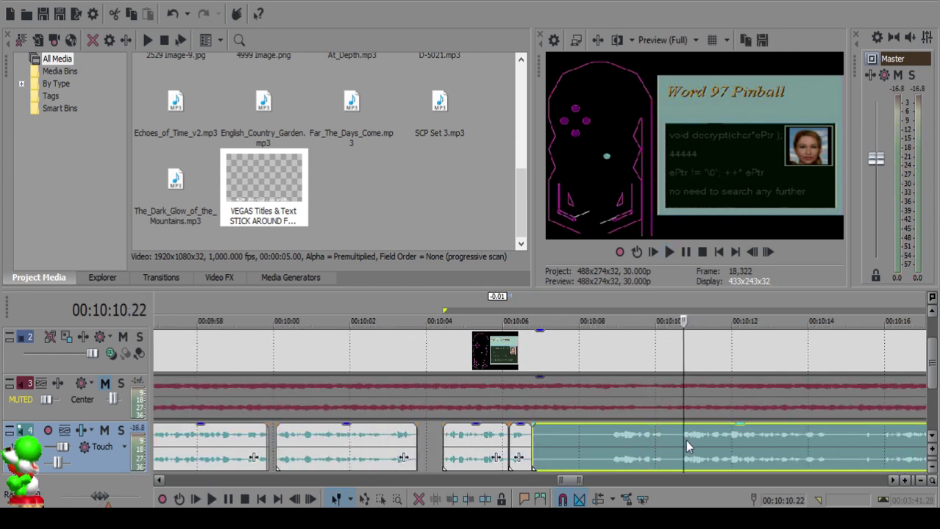
left_click(860, 436)
left_click(679, 438)
key("space")
key("s")
key("space")
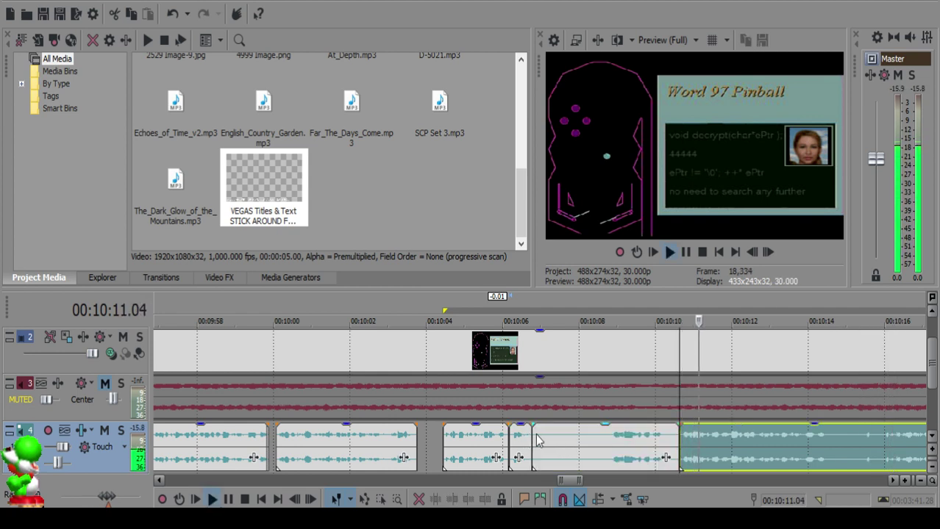
Step: Move the narration after the second cut 3.21 earlier to 00:10:06.28, delete the overlapped unwanted piece and play the join
left_click(531, 435)
key("space")
left_click(707, 456)
left_click_drag(706, 461, 571, 457)
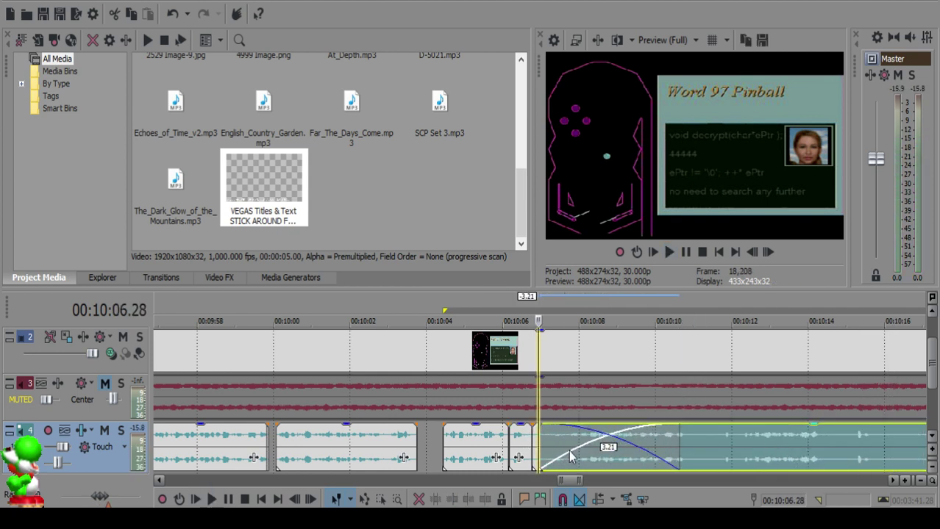
left_click(535, 445)
key("Delete")
left_click(516, 439)
key("space")
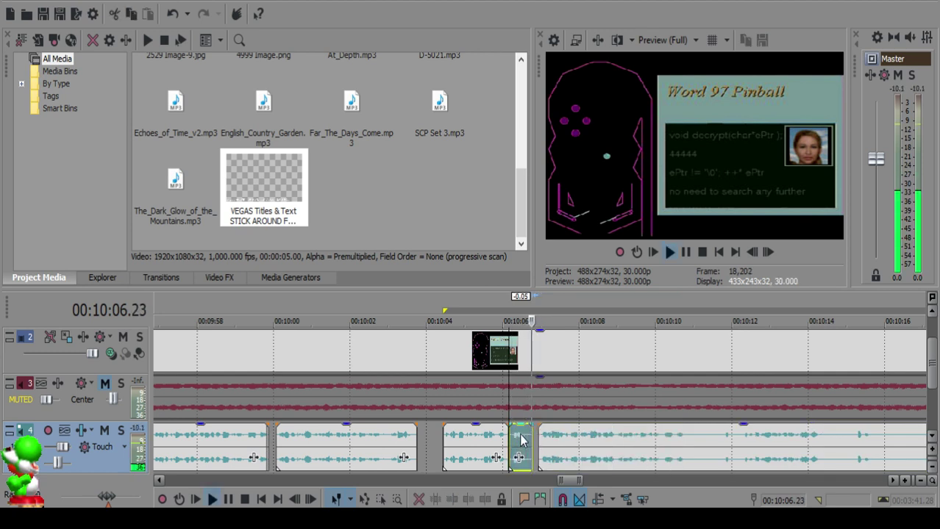
Step: Move the narration clip starting at 00:10:06.28 two frames later and play the transition leading into it
scroll(446, 433, "up", 5)
left_click(456, 435)
key("space")
left_click_drag(460, 441, 483, 447)
left_click(288, 458)
key("space")
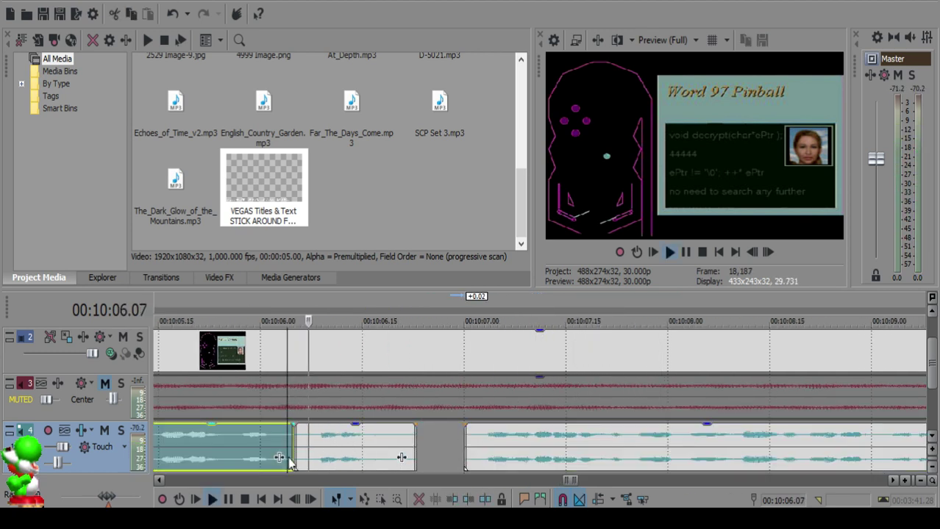
Step: Play through the clip and split the narration after the phrase, at about 00:10:10.27
scroll(466, 444, "down", 1)
scroll(465, 450, "down", 6)
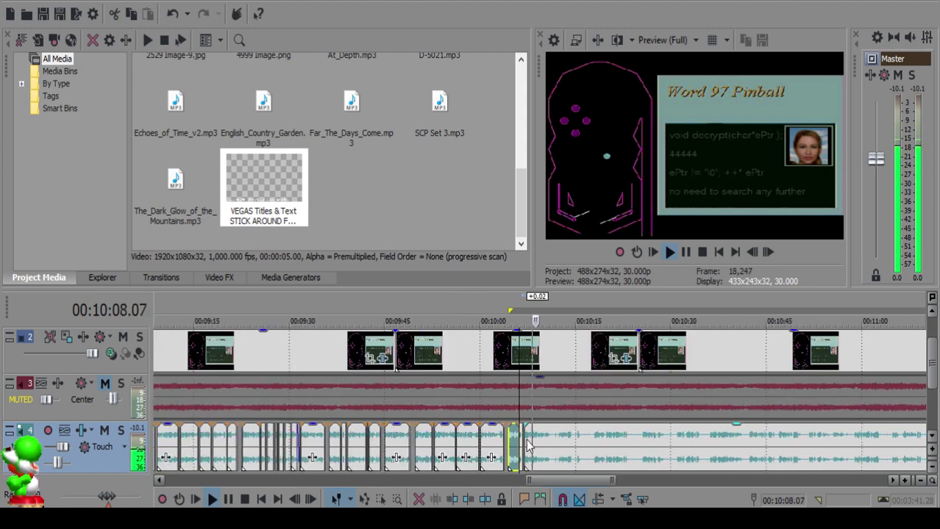
scroll(557, 435, "up", 4)
left_click(547, 433)
key("s")
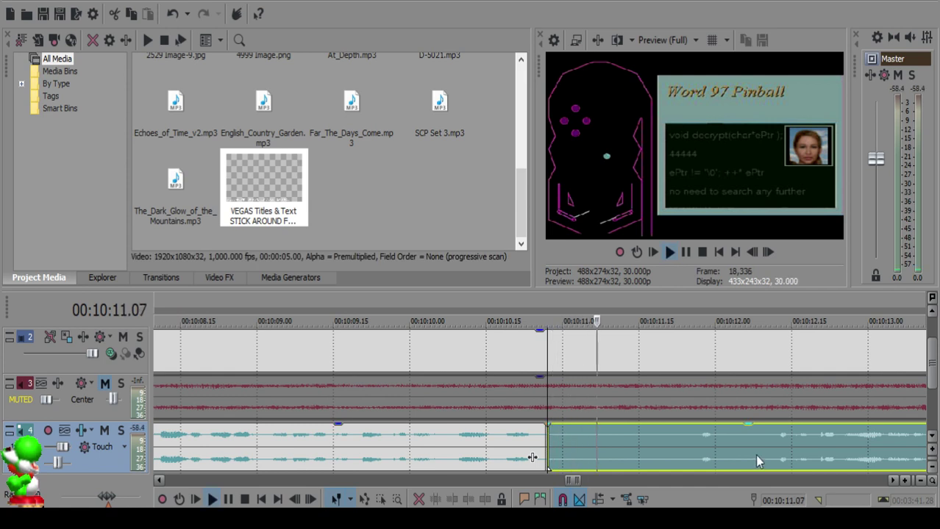
Step: Split the narration where speech resumes just after 00:10:12 and delete the silent piece before that cut
scroll(757, 461, "down", 3)
left_click(647, 444)
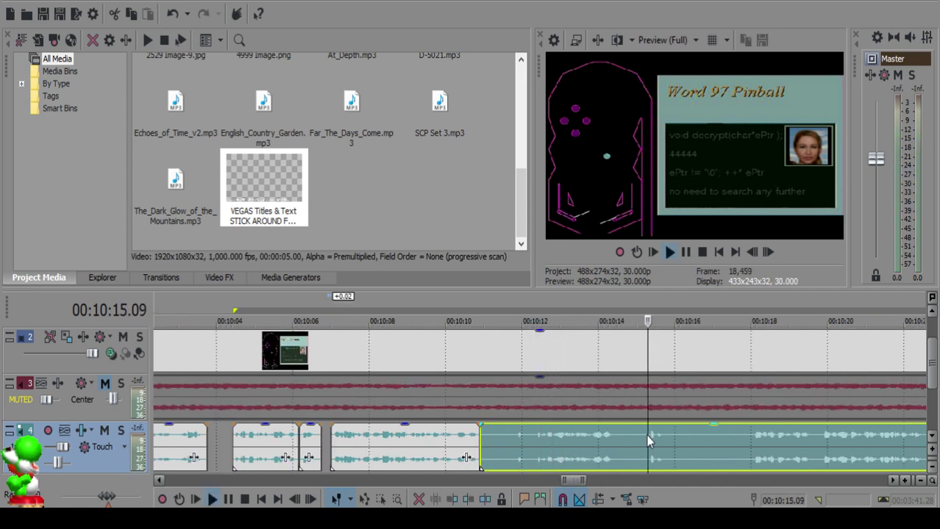
left_click(537, 437)
left_click(534, 435)
key("s")
left_click(491, 438)
scroll(517, 445, "up", 3)
left_click(548, 435)
key("Delete")
Step: Move the remaining narration back to start at about 00:10:11.00, leaving a short gap, and play across it
left_click_drag(844, 444, 626, 435)
left_click_drag(626, 435, 640, 437)
left_click(446, 450)
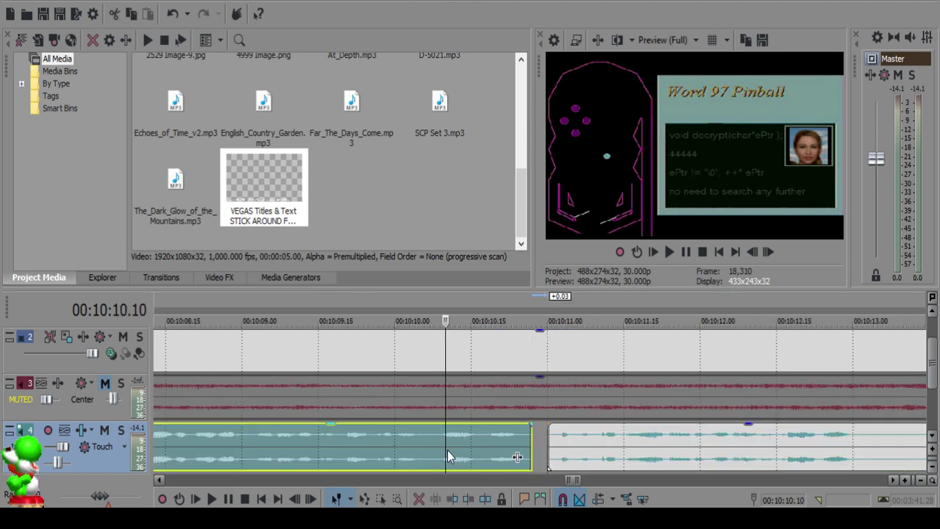
key("space")
Step: Nudge the narration clip after the gap one frame earlier and listen to the transition
scroll(540, 435, "up", 1)
left_click(400, 434)
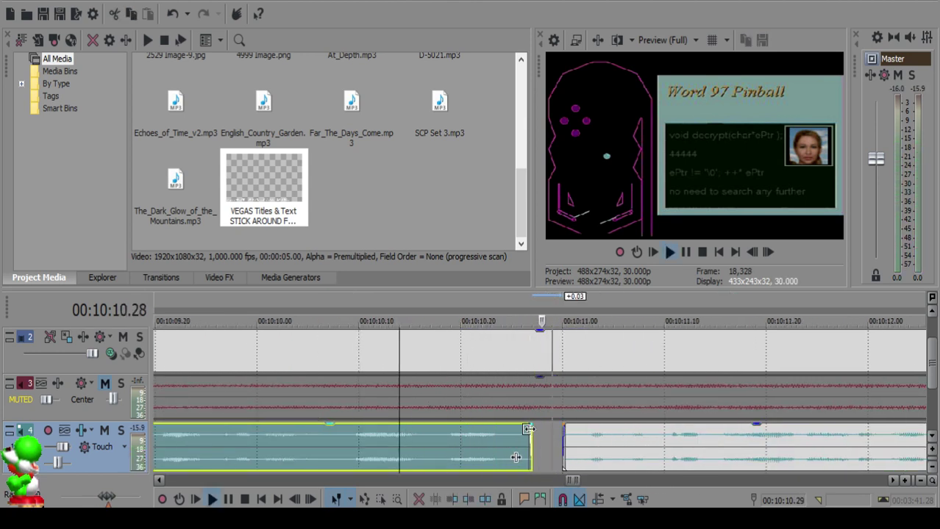
left_click(599, 434)
scroll(596, 433, "down", 2)
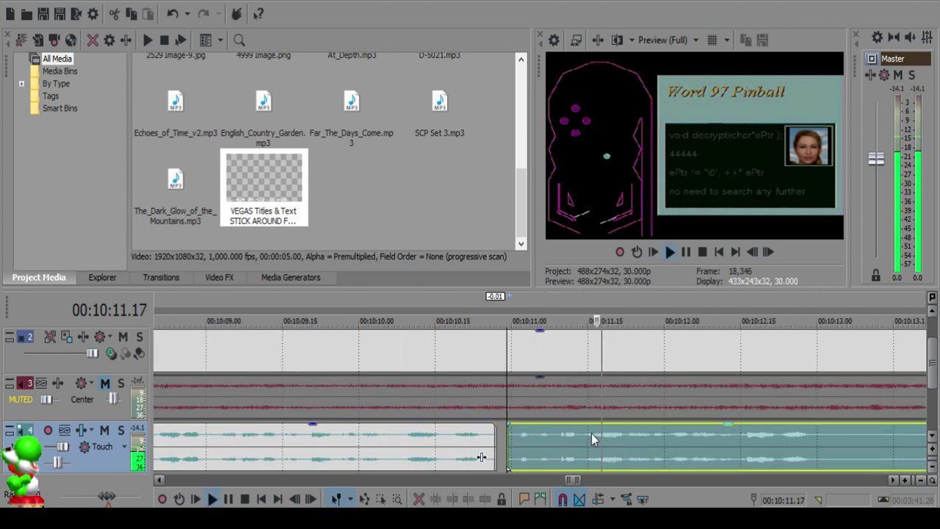
Step: Split the narration clip at about 00:10:11.09, add a short fade-in to the second piece and play across the cut
left_click(560, 436)
key("s")
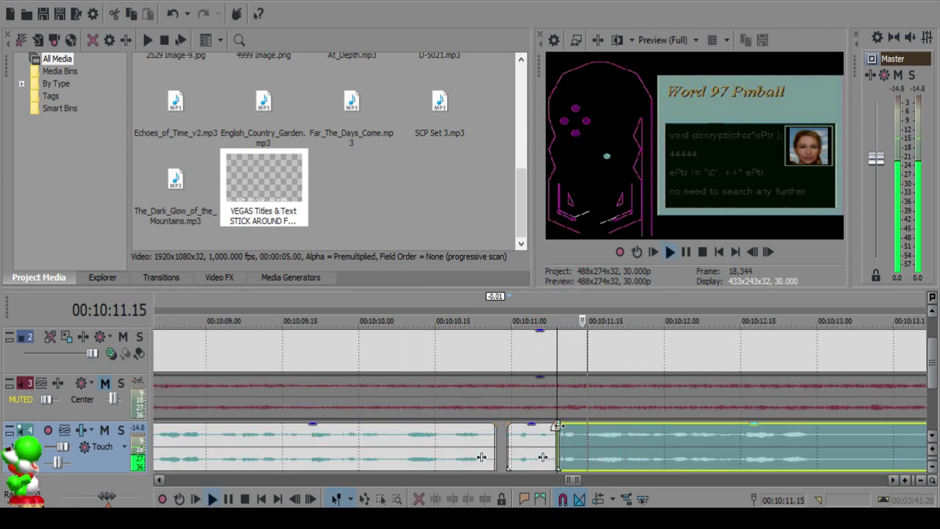
left_click_drag(557, 427, 572, 426)
left_click(522, 441)
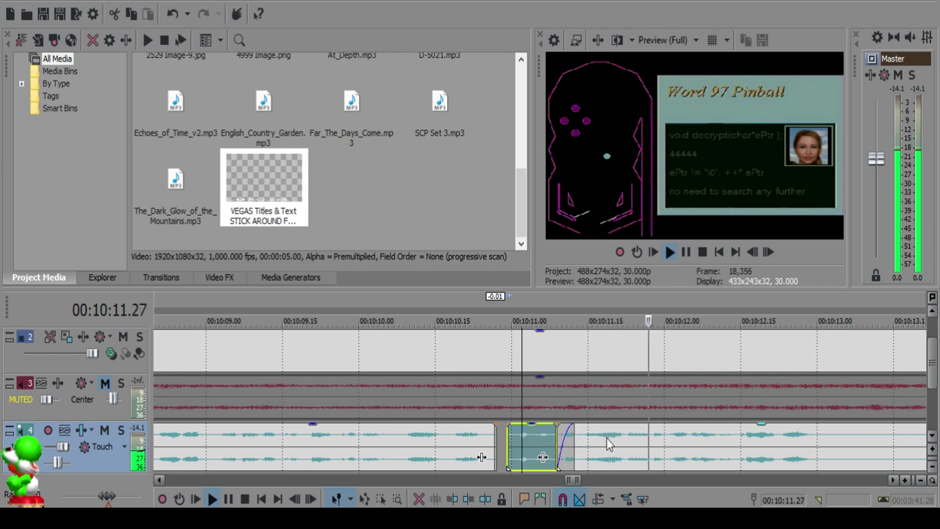
scroll(606, 438, "down", 2)
scroll(607, 437, "up", 3)
Step: Cut out the silence from about 00:10:13.00 to 00:10:13.09 and add a short fade-out to the narration clip before it
left_click(574, 433)
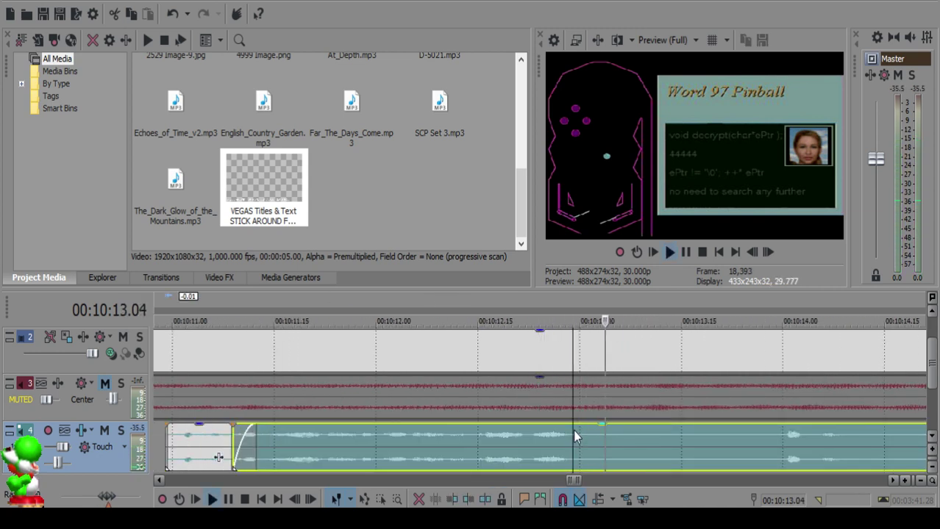
key("s")
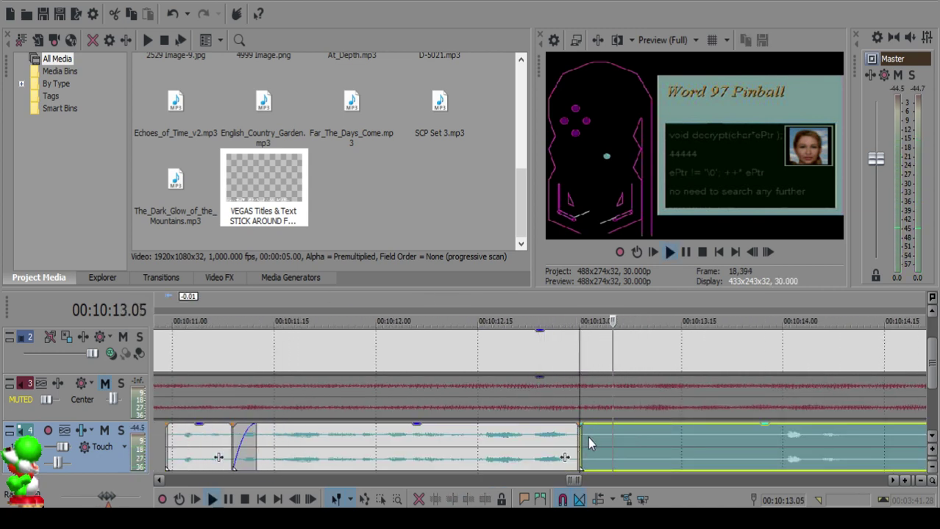
key("s")
left_click(588, 437)
key("Delete")
left_click(528, 434)
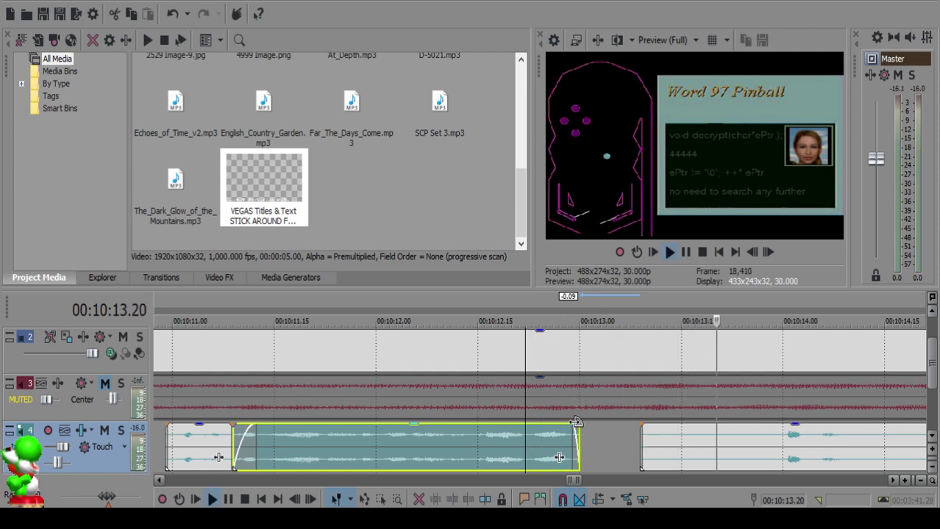
Step: Remove the remaining silence before the next word, place the following narration at about 00:10:13.22 and play up to it
scroll(581, 430, "down", 3)
left_click(530, 434)
key("space")
key("s")
left_click(514, 435)
key("Delete")
left_click_drag(569, 456, 560, 434)
left_click(386, 452)
key("space")
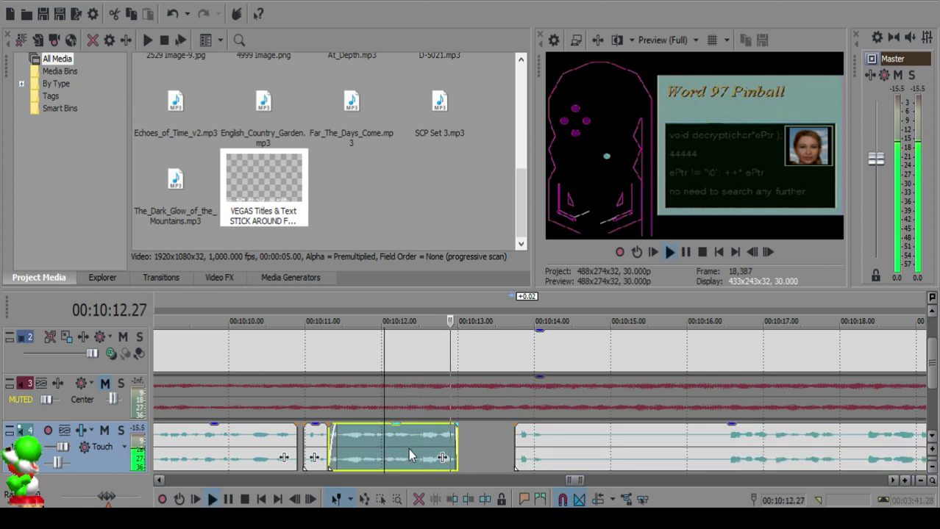
Step: Split the narration after the short word at about 00:10:14.10 and listen to the speech around 00:10:17
left_click(556, 433)
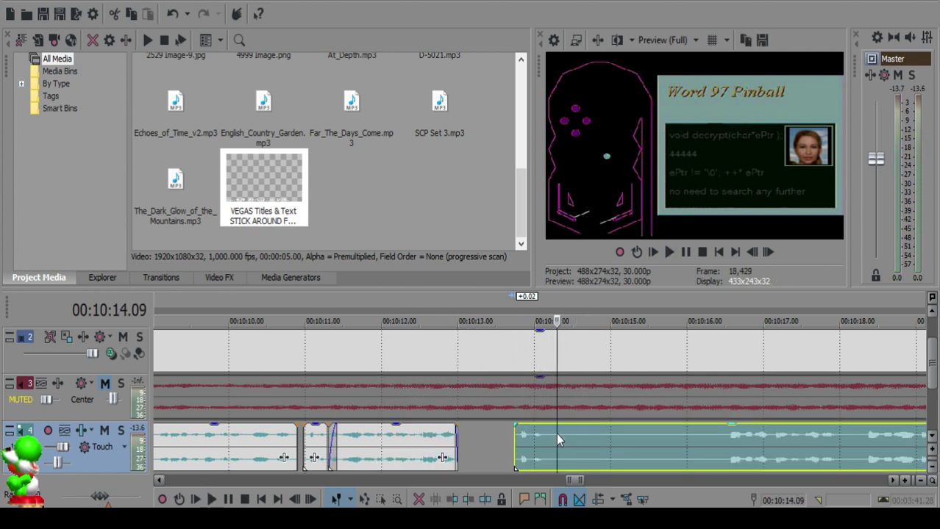
key("space")
key("s")
left_click(793, 445)
key("space")
scroll(779, 446, "down", 1)
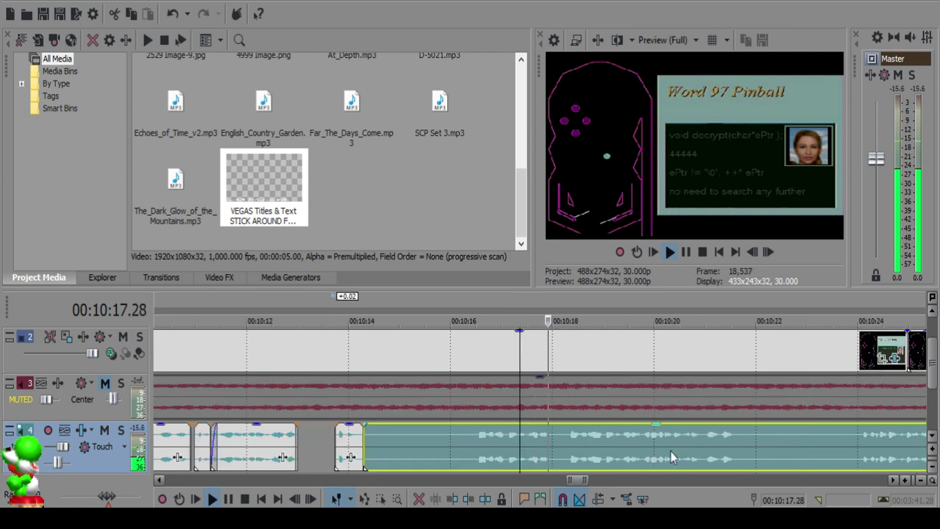
Step: Find the start of the wanted take, split the narration at about 00:10:18.08 and delete the piece between 00:10:14.10 and that cut
left_click(706, 443)
scroll(705, 442, "down", 1)
left_click(632, 436)
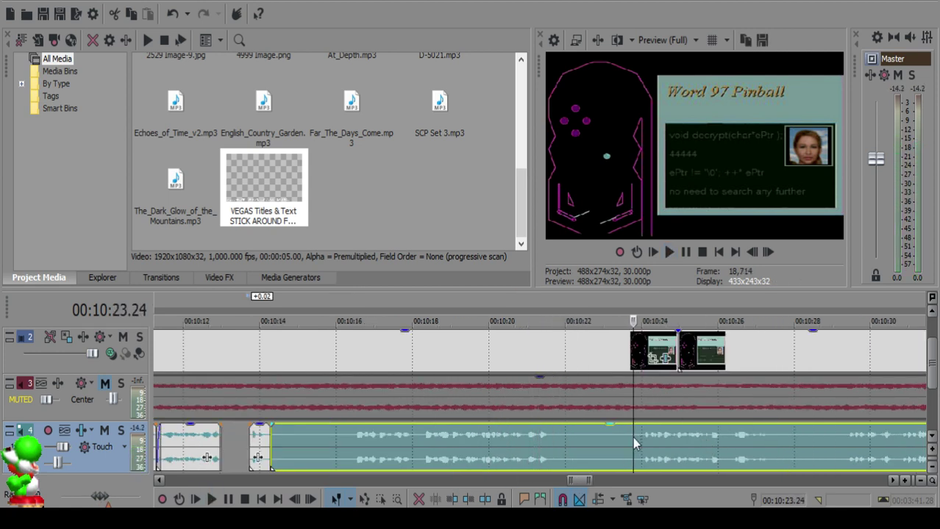
left_click(421, 434)
key("space")
key("s")
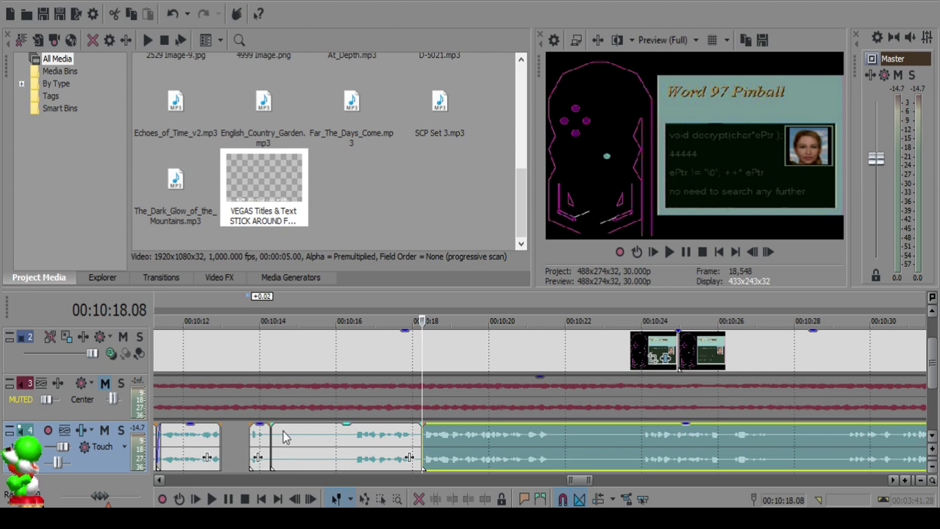
left_click(283, 432)
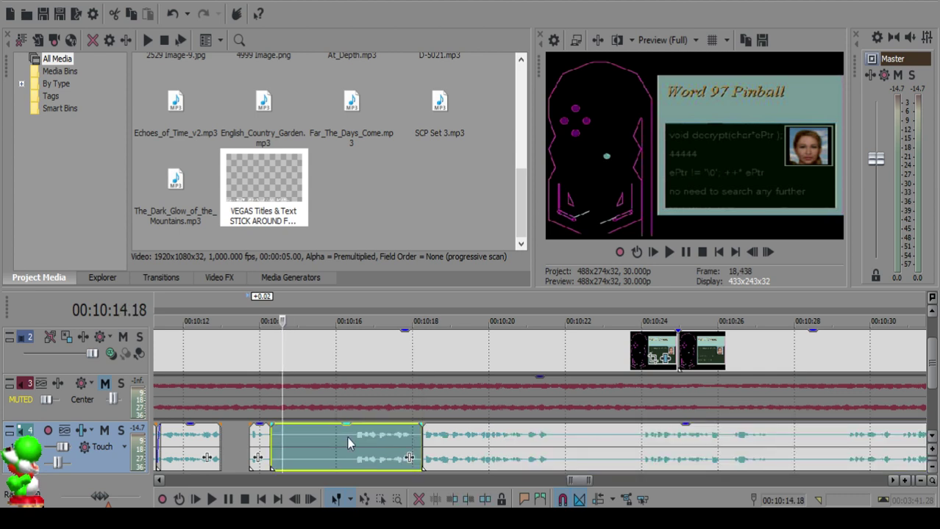
key("Delete")
Step: Move the remaining narration back to start at about 00:10:14.18 and play through it to the end of its first phrase
left_click_drag(544, 437, 405, 433)
left_click(248, 446)
key("space")
scroll(560, 437, "up", 5)
scroll(594, 445, "down", 8)
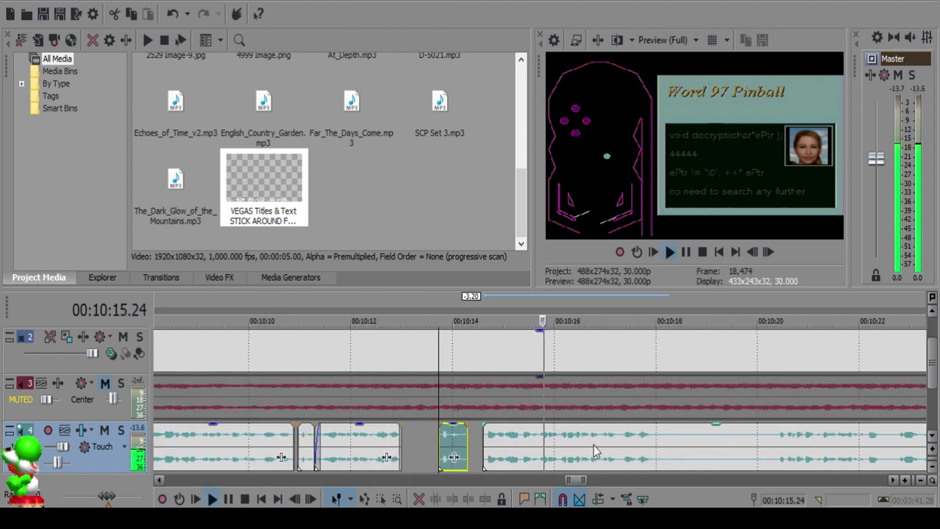
scroll(595, 451, "up", 6)
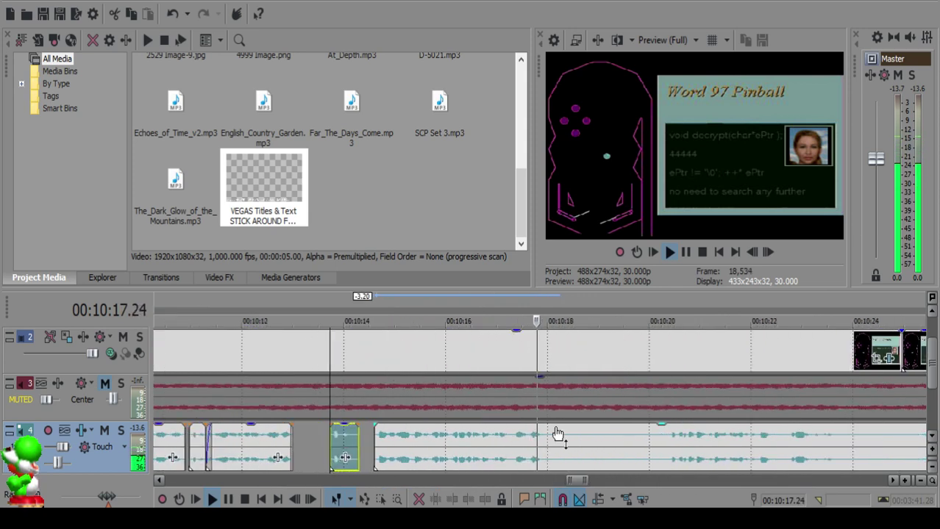
Step: Split the narration after the phrase, just before 00:10:18.00, and listen ahead for where the next wanted speech begins
left_click(543, 436)
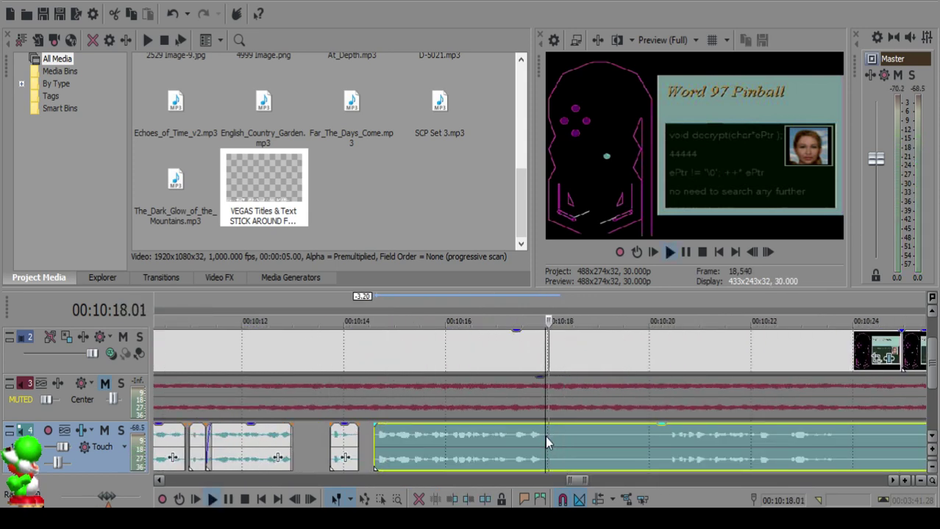
key("s")
left_click(700, 449)
key("space")
key("space")
left_click(751, 449)
key("space")
key("space")
Step: Split the narration again where the wanted speech begins and delete the unwanted piece after the phrase ending near 00:10:18.00
left_click(477, 436)
key("space")
key("space")
key("s")
left_click(371, 441)
scroll(393, 440, "up", 3)
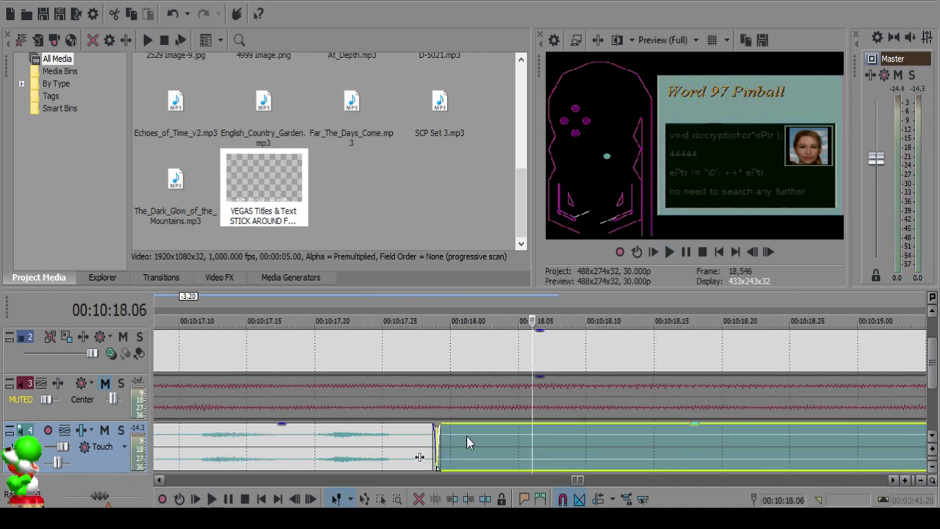
key("Delete")
Step: Move the remaining narration back to start at about 00:10:18.01, right after the previous clip, and play across the join
scroll(461, 440, "down", 6)
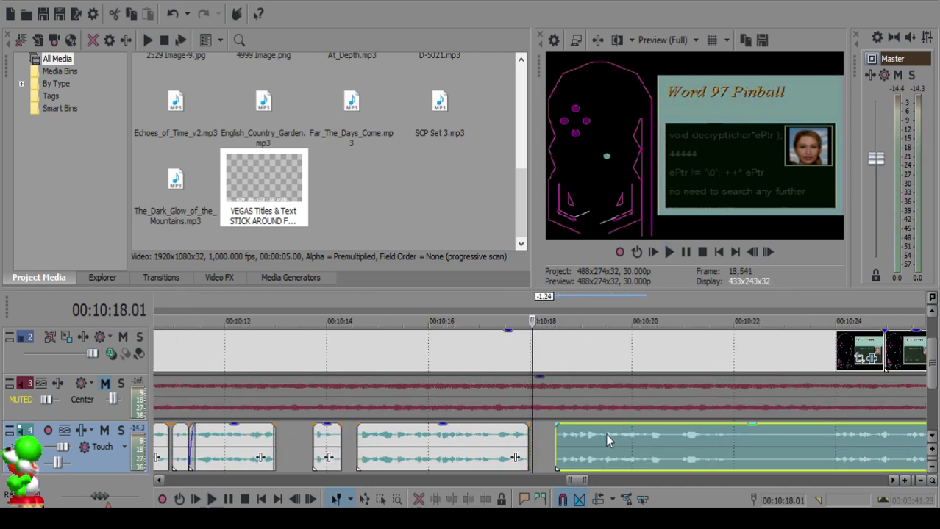
left_click_drag(579, 432, 585, 438)
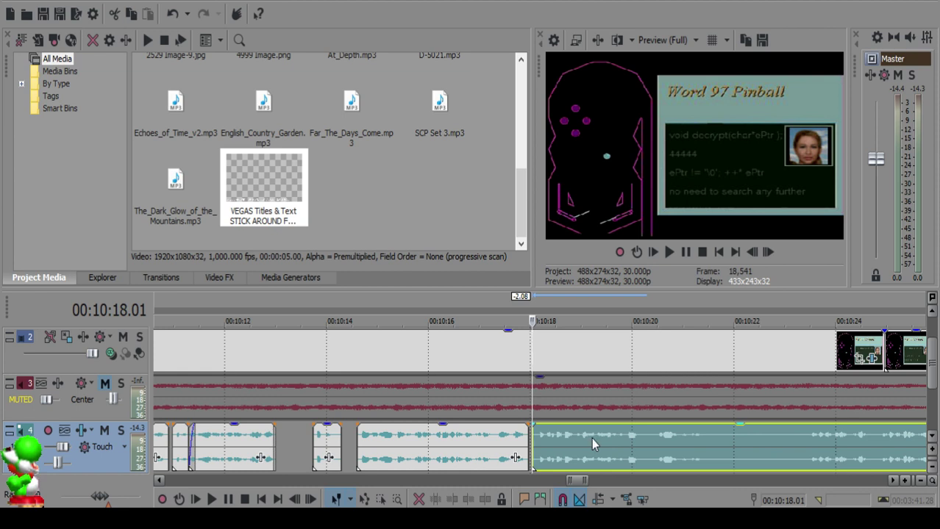
left_click(504, 441)
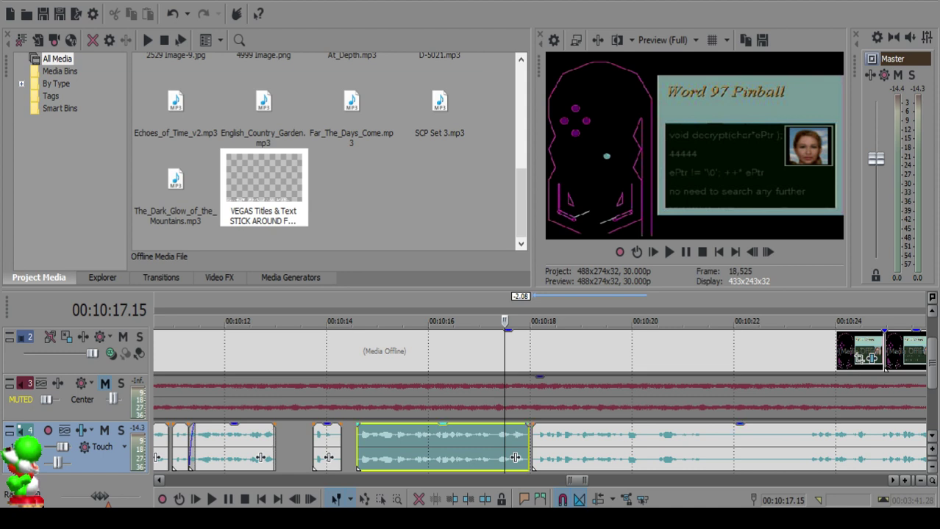
left_click(500, 433)
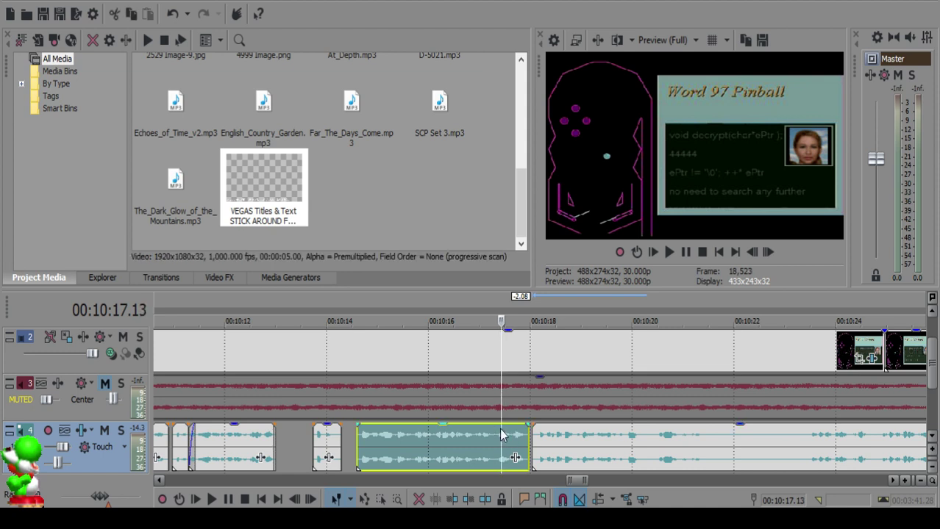
key("space")
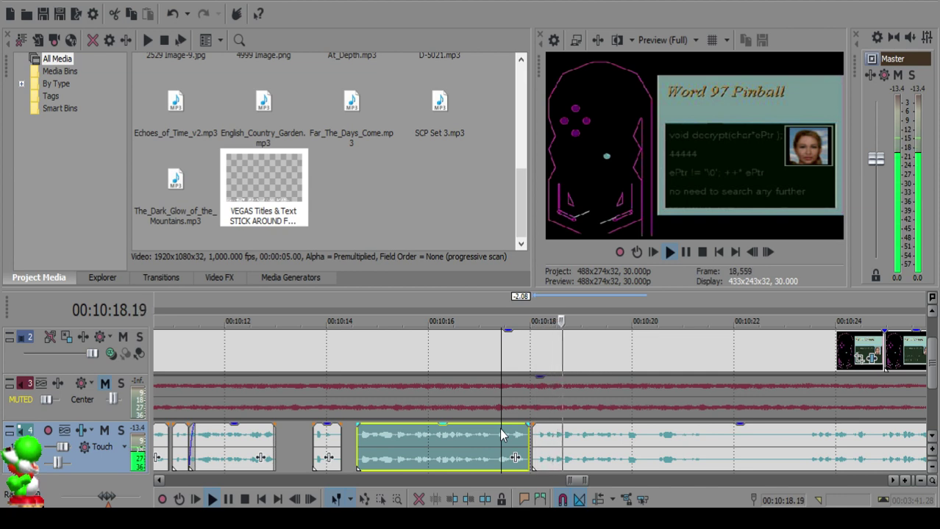
scroll(515, 436, "up", 4)
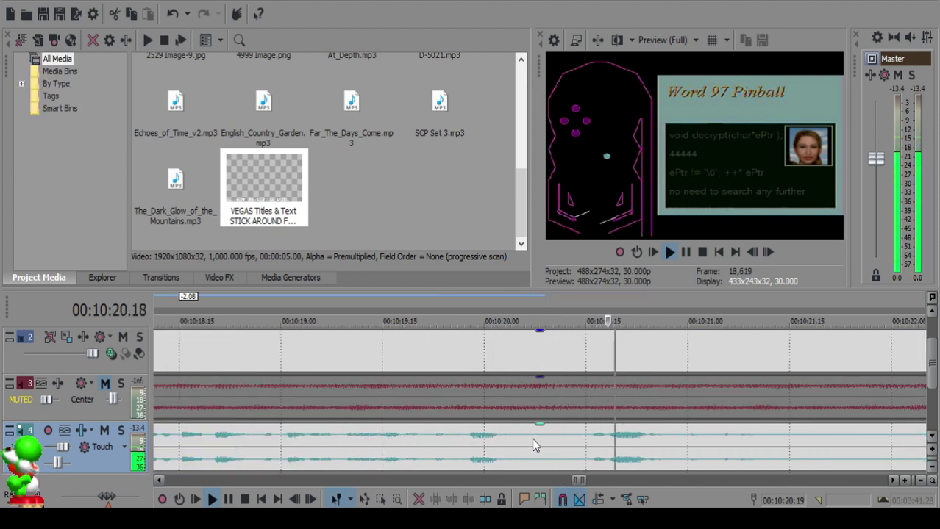
Step: Cut out the tiny pause near 00:10:20.11 and move the narration after it three frames earlier to close the gap
scroll(531, 438, "down", 1)
key("Return")
left_click(398, 434)
key("space")
key("space")
key("s")
left_click(389, 434)
key("s")
key("space")
key("Return")
key("Delete")
left_click_drag(430, 439, 414, 434)
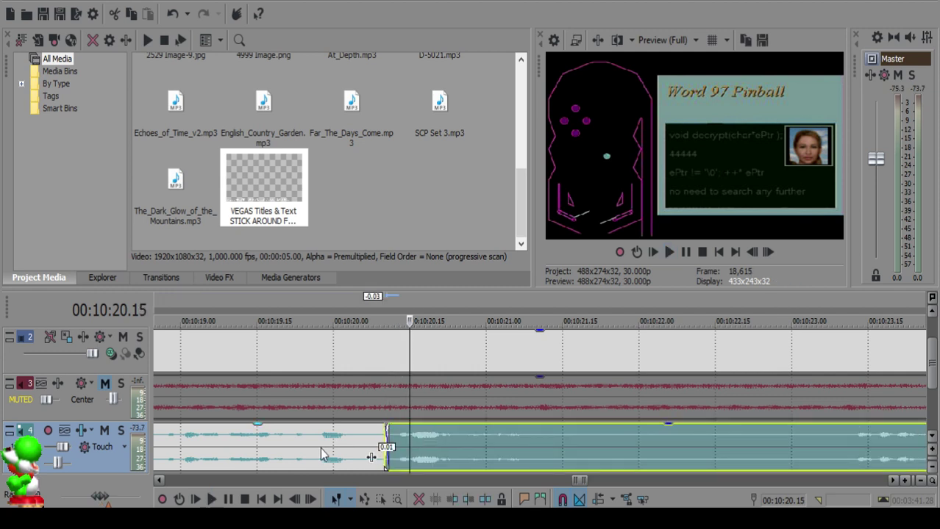
Step: Play across the join near 00:10:20.11 and shift the later clip one frame later to remove the overlap
left_click(322, 448)
key("space")
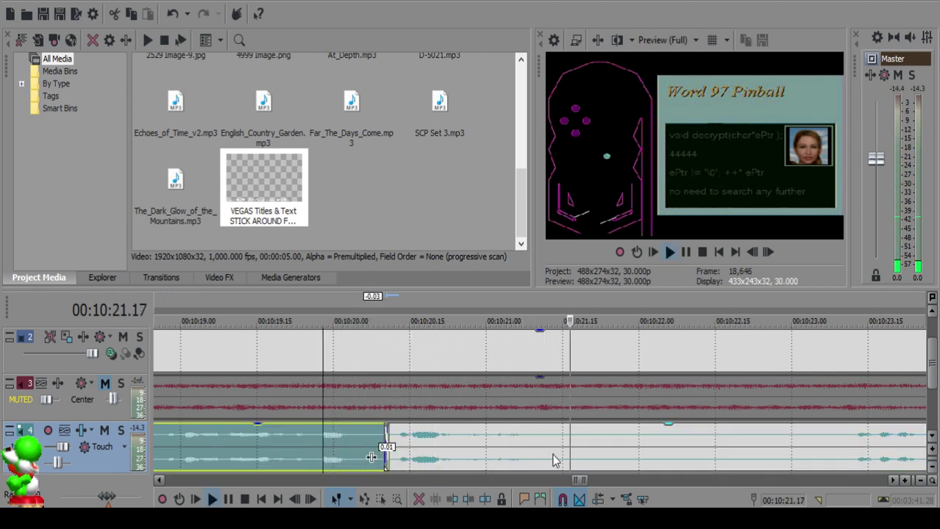
left_click(562, 459)
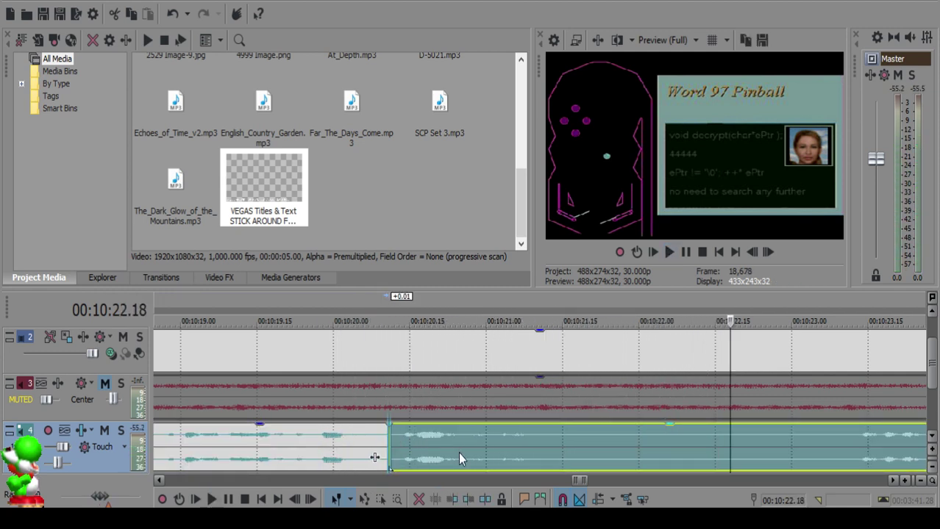
left_click(329, 453)
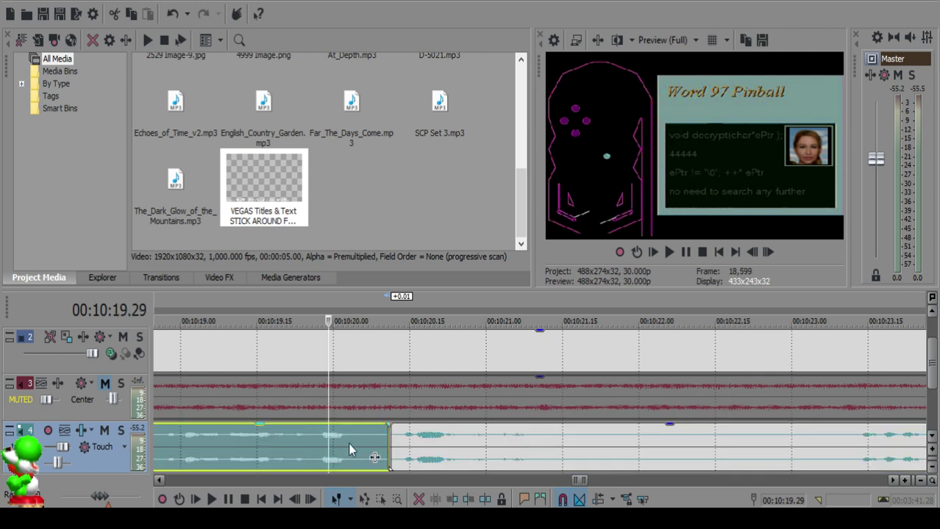
Step: Split the narration in the silence at about 00:10:21.21 and play back the short clip before the cut
left_click(591, 445)
key("space")
key("s")
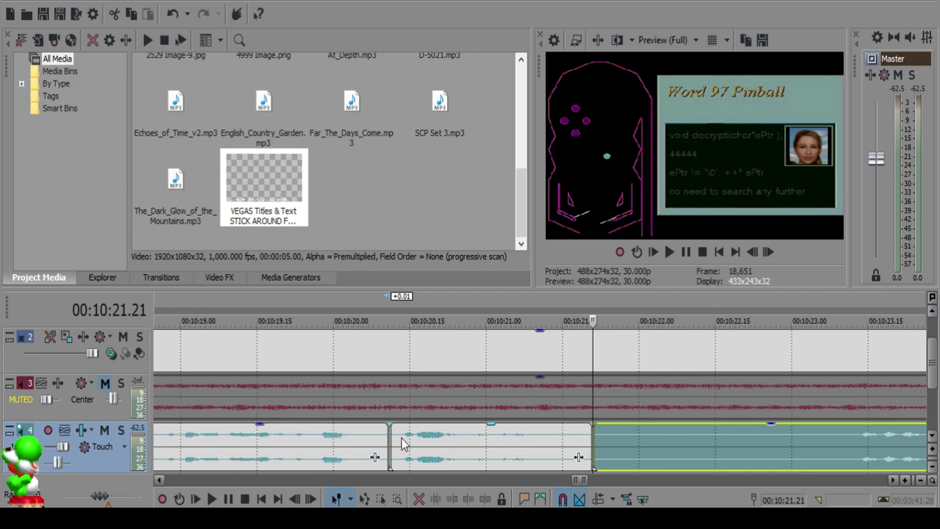
left_click(402, 444)
key("space")
key("Return")
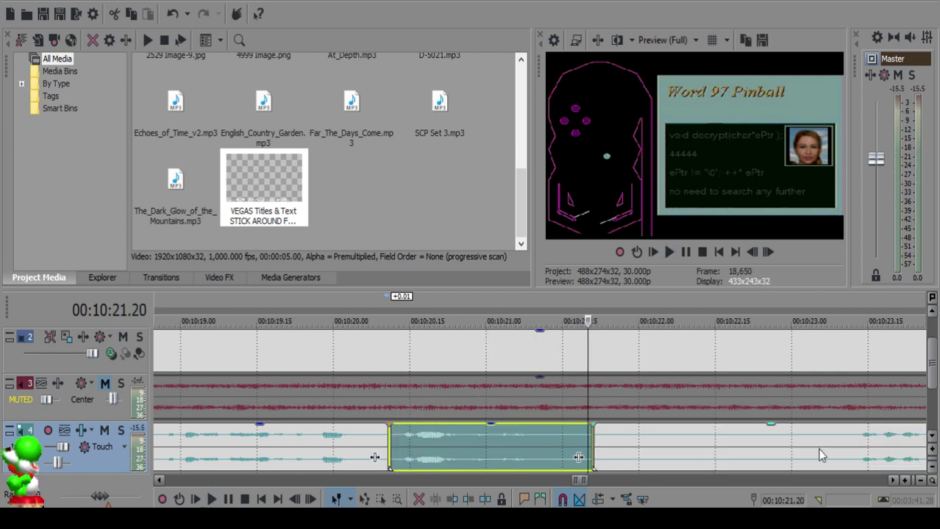
Step: Listen ahead for the wanted take, split the narration at about 00:10:24.22 and delete the piece from 00:10:21.21 to that cut
left_click(831, 449)
key("space")
scroll(811, 449, "down", 2)
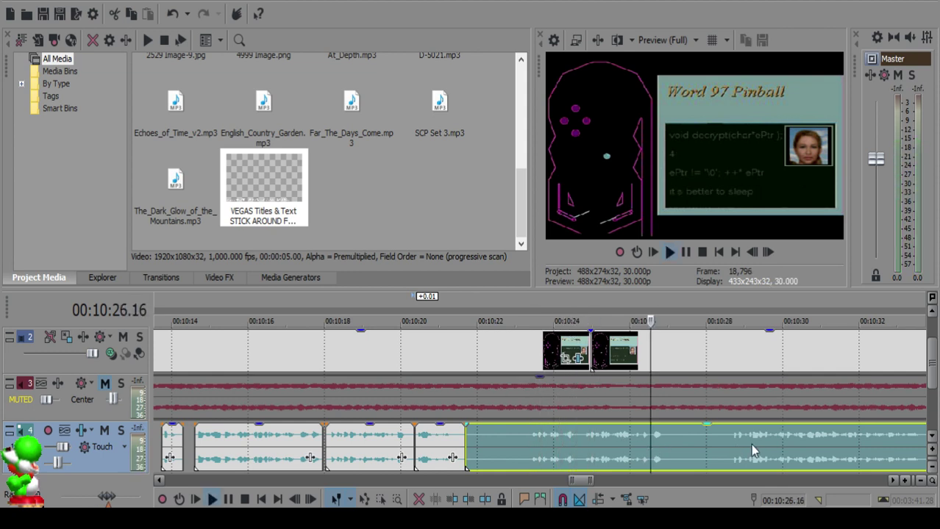
left_click(580, 438)
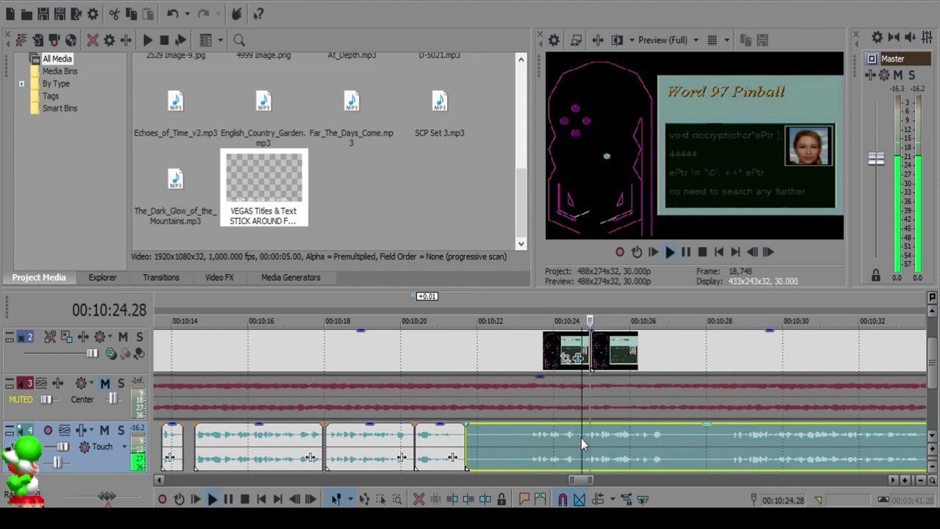
key("space")
key("s")
left_click(500, 438)
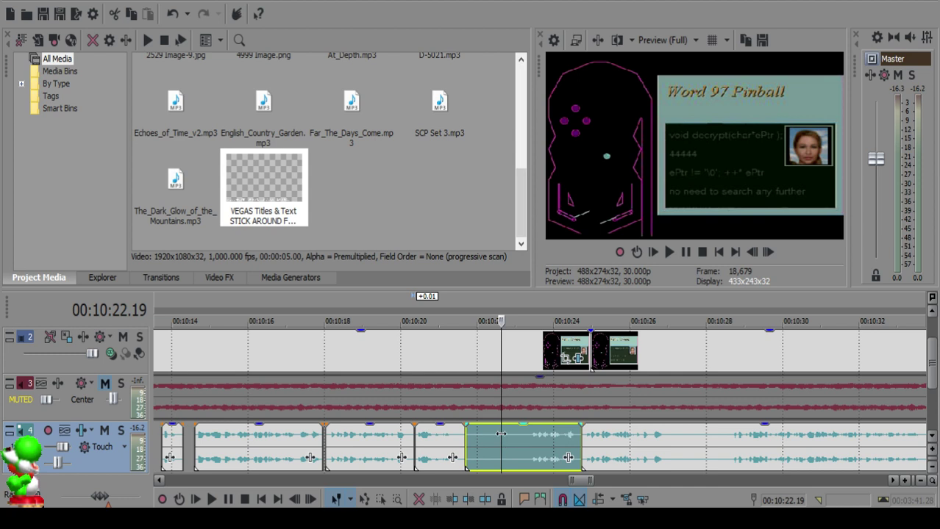
left_click(505, 434)
key("Delete")
Step: Move the remaining narration two seconds earlier to start at about 00:10:22.22 and play from the clip before the gap
left_click_drag(650, 453, 574, 435)
left_click(434, 460)
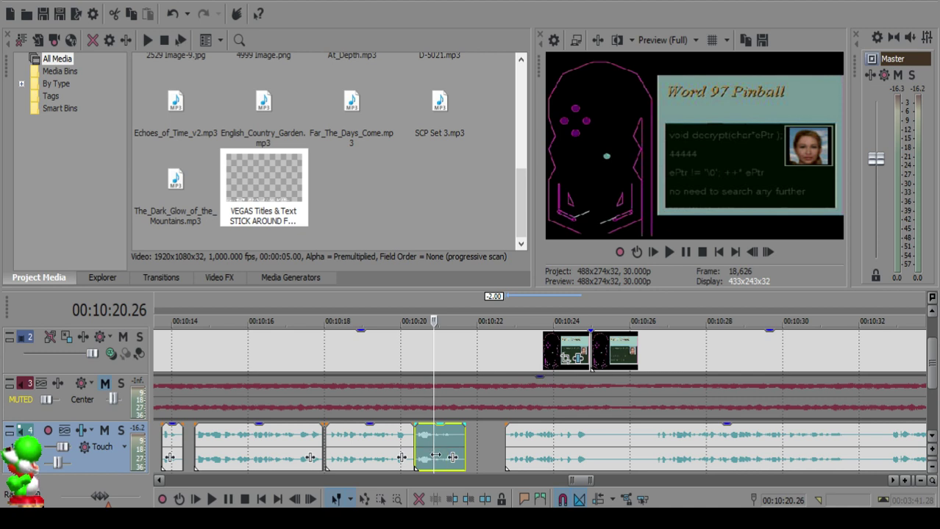
key("space")
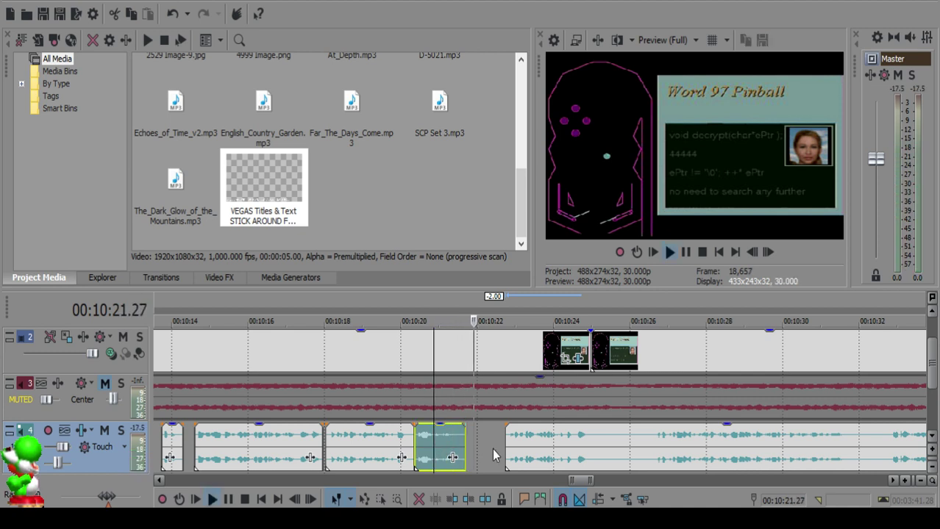
scroll(493, 449, "up", 2)
key("space")
Step: Shift the narration after the gap slightly earlier to start at about 00:10:22.19 and play back around the gap
left_click(546, 438)
left_click_drag(601, 448, 572, 433)
left_click(541, 434)
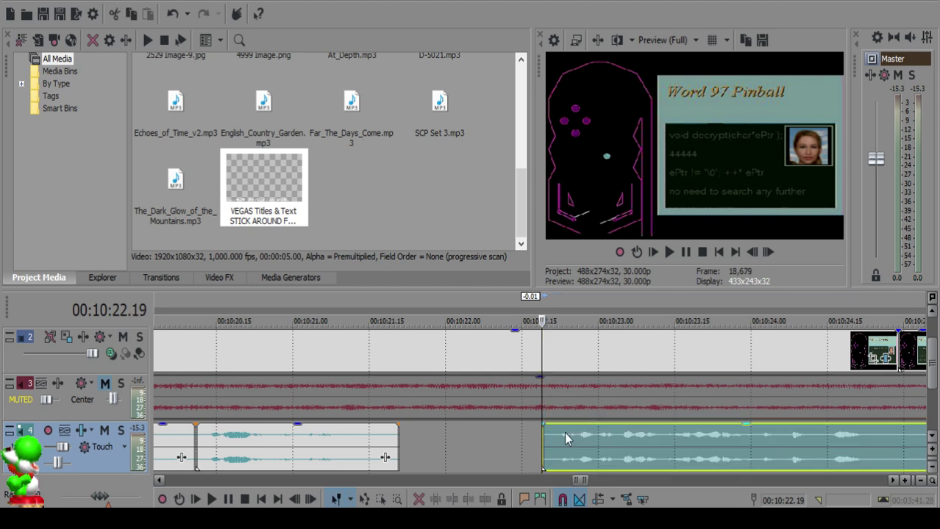
left_click(386, 433)
key("space")
left_click(276, 440)
key("space")
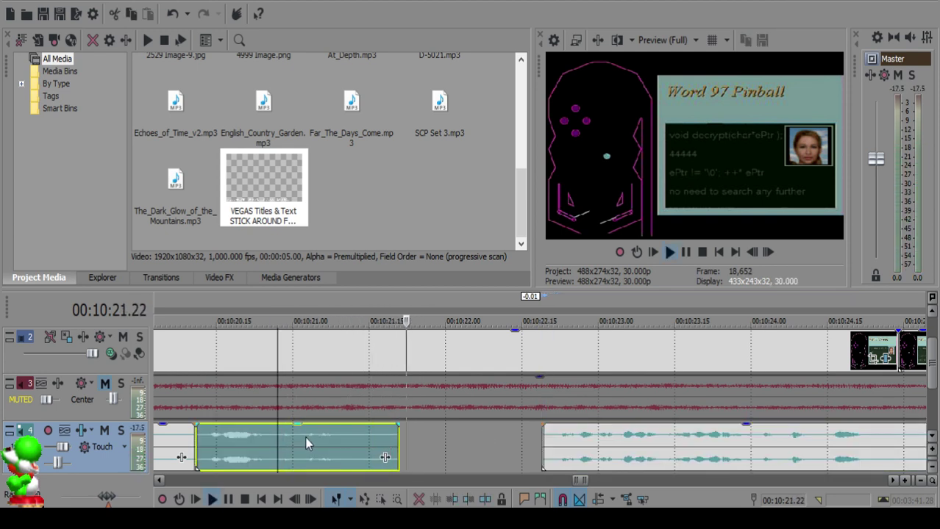
left_click(531, 441)
key("space")
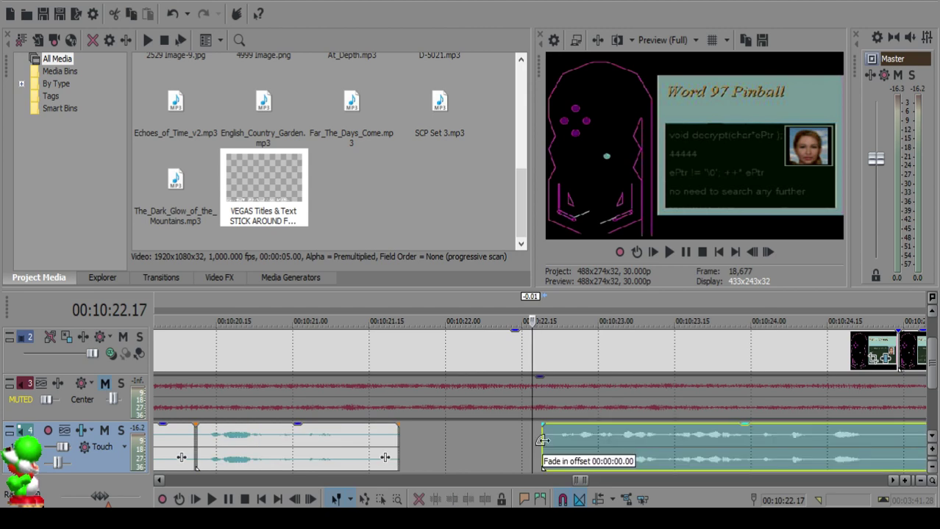
Step: Play back the narration after the gap and split it in the silence at about 00:10:24.26
key("space")
scroll(546, 447, "down", 5)
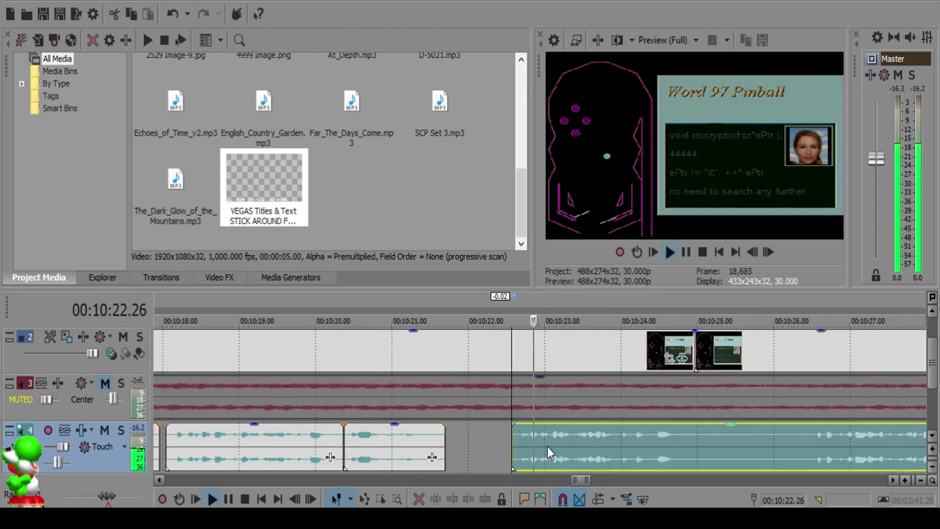
scroll(576, 443, "up", 6)
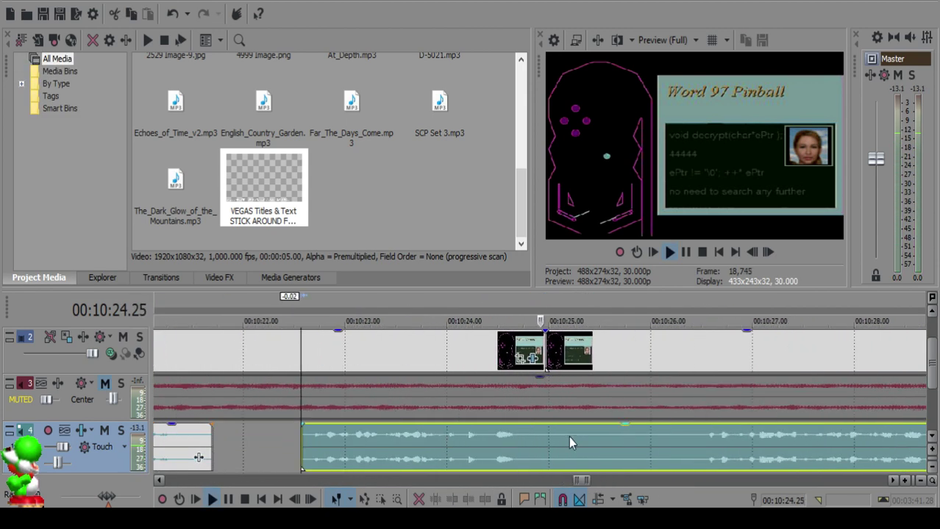
left_click(534, 442)
key("space")
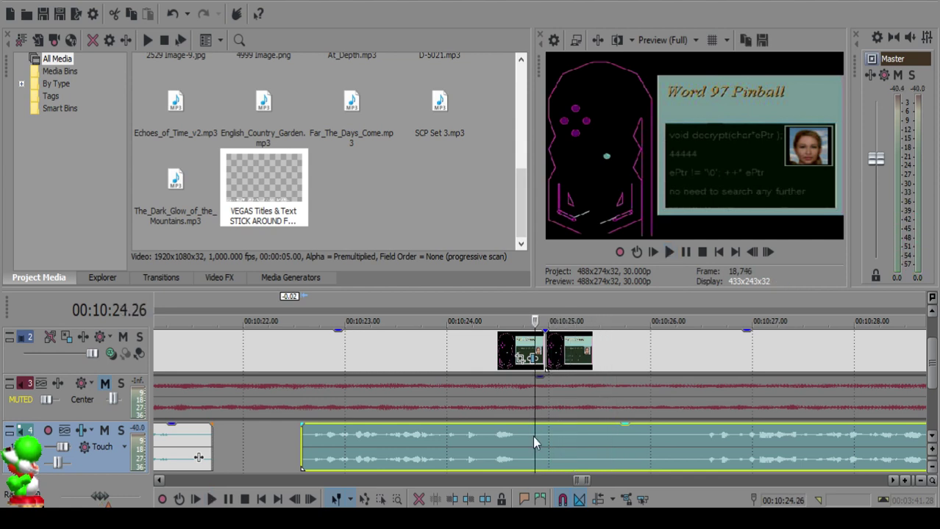
key("s")
Step: Listen ahead for the next phrase, split the narration at about 00:10:26.11 and delete the piece from 00:10:24.26 to that cut
left_click(694, 437)
key("space")
scroll(694, 437, "down", 4)
left_click(679, 445)
left_click(524, 439)
key("space")
key("s")
left_click(504, 438)
key("Delete")
Step: Move the remaining narration 25 frames earlier to start at about 00:10:25.16 and play from the clip before the gap
left_click_drag(554, 446, 534, 445)
left_click(451, 447)
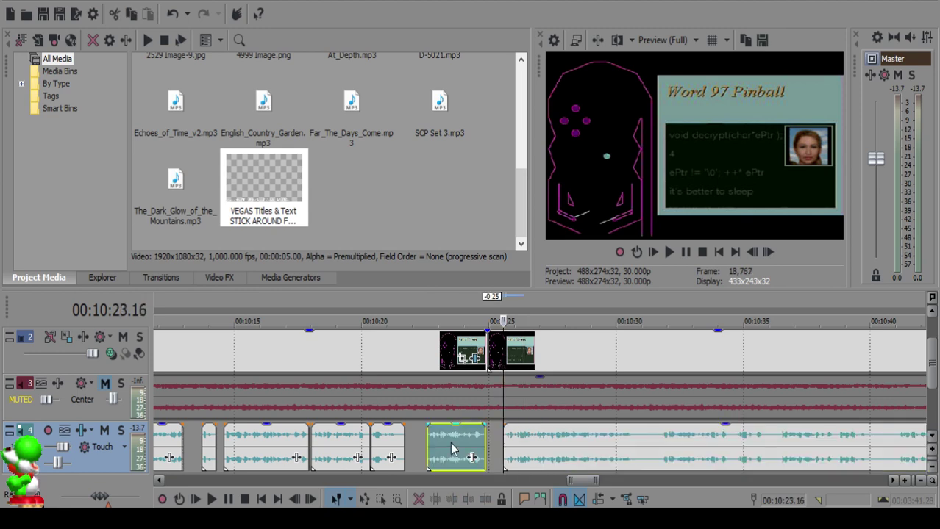
key("space")
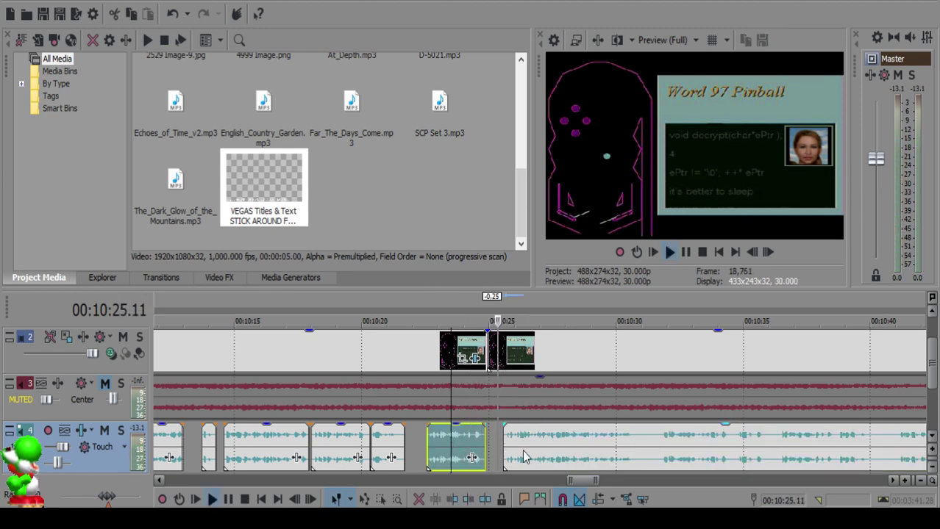
Step: Listen on to the next pause and split the narration at about 00:10:30.24
scroll(520, 448, "up", 2)
scroll(519, 446, "down", 8)
scroll(527, 442, "up", 3)
scroll(564, 432, "up", 5)
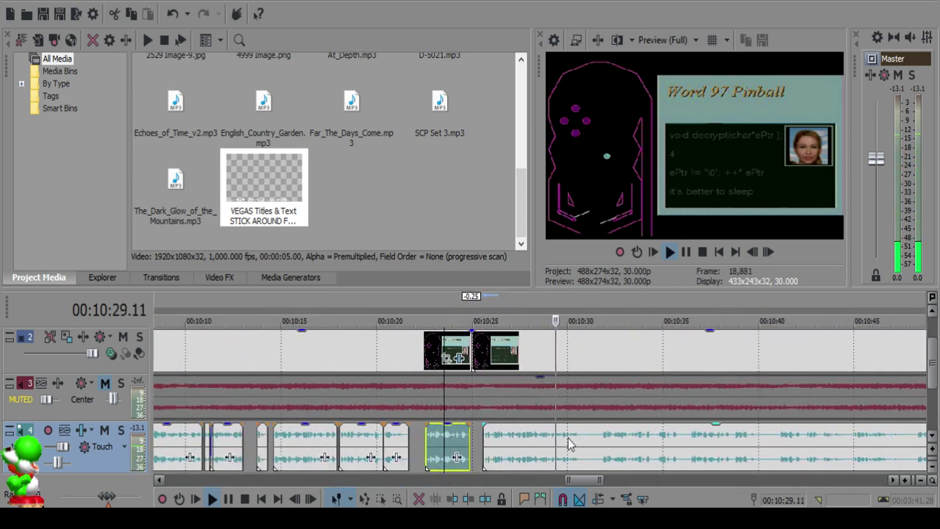
scroll(581, 452, "up", 6)
left_click(631, 438)
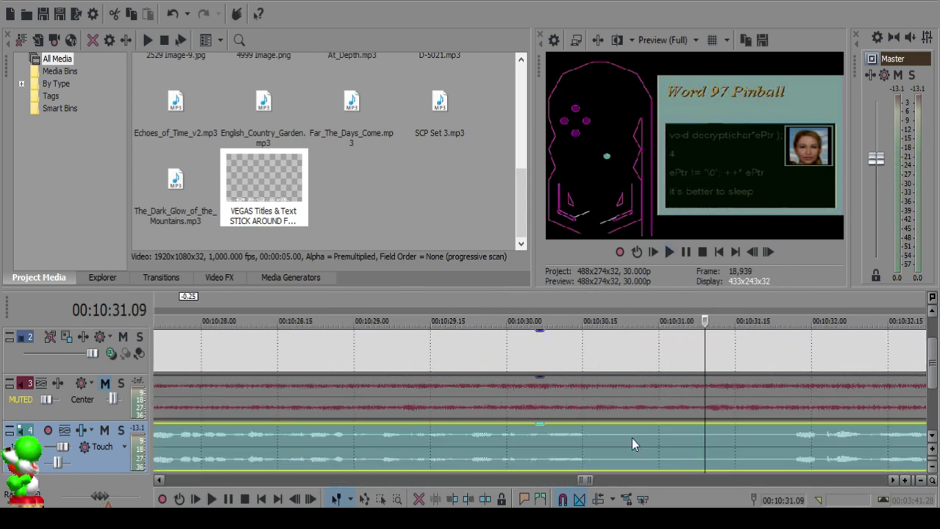
key("s")
Step: Cut away the silence up to about 00:10:31.23 and move the remaining narration 21 frames earlier to start at about 00:10:31.02
scroll(753, 449, "down", 4)
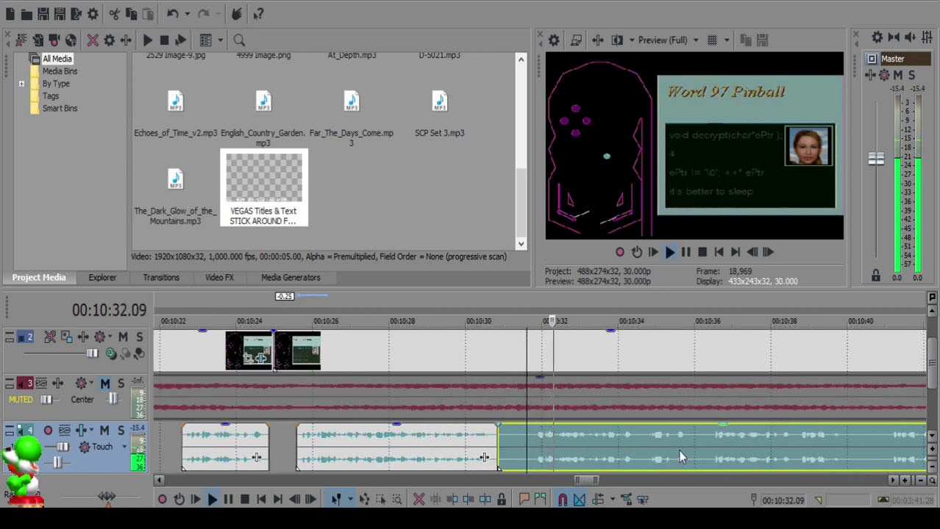
key("space")
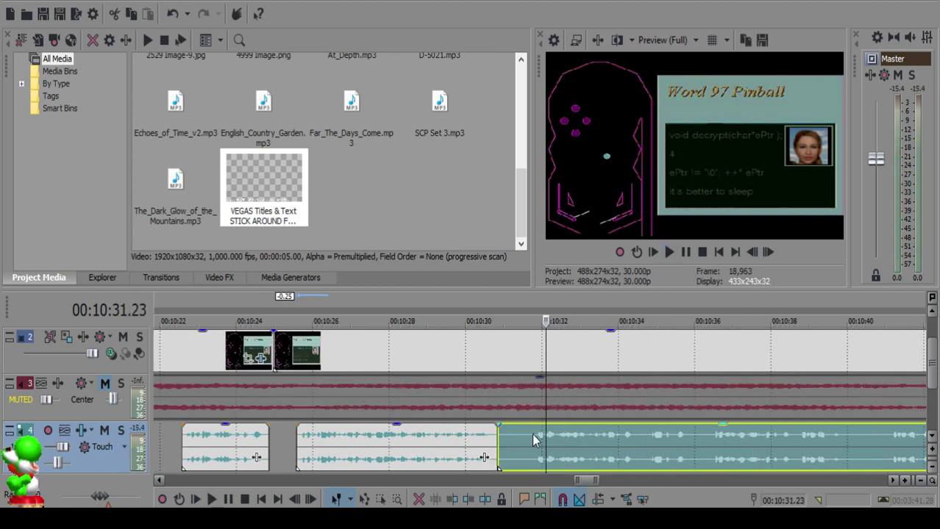
key("s")
left_click(506, 437)
key("Delete")
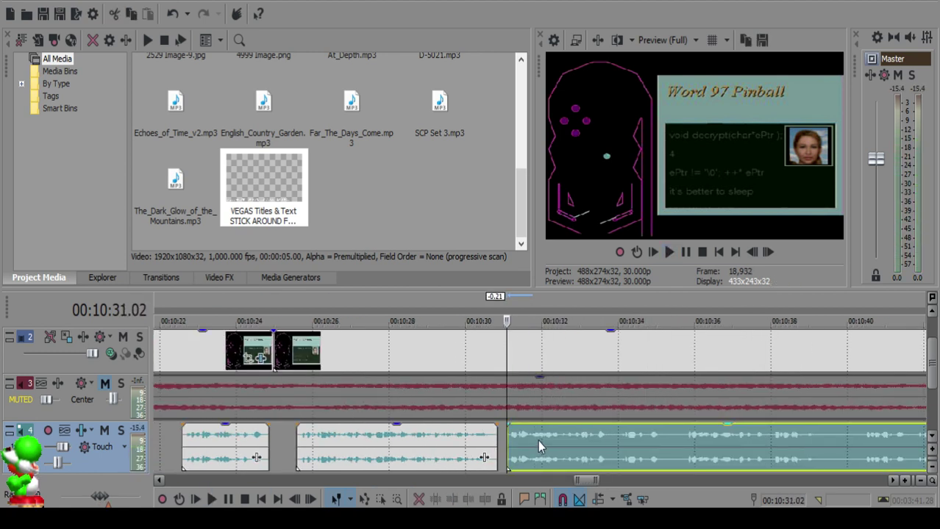
Step: Play across the new gap and shift the following narration two frames earlier to start at about 00:10:31.00
left_click(484, 436)
key("space")
scroll(539, 442, "up", 1)
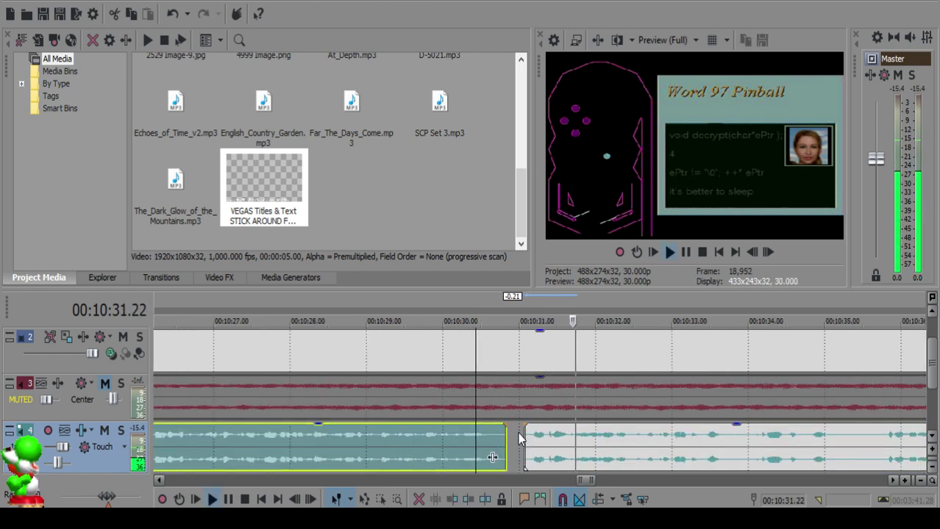
key("space")
left_click(520, 437)
left_click_drag(547, 439, 543, 439)
left_click(459, 438)
key("space")
Step: Find the next pause in the waveform and split the narration at about 00:10:33.18
scroll(588, 441, "down", 10)
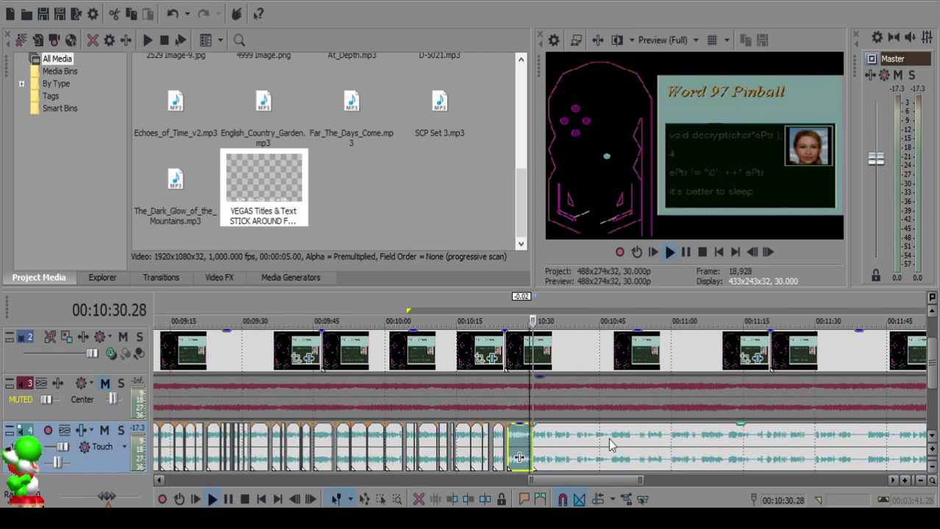
scroll(603, 447, "up", 10)
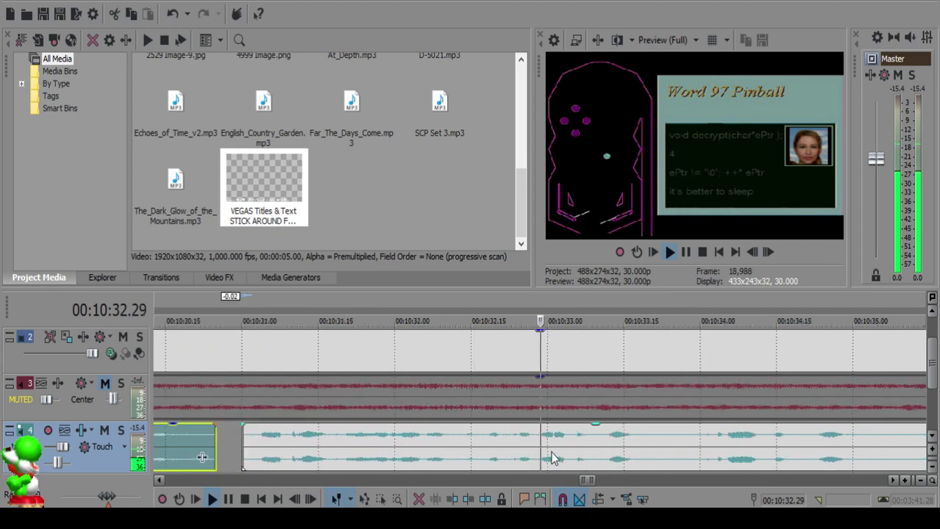
left_click(606, 445)
key("space")
key("s")
key("space")
scroll(607, 444, "down", 4)
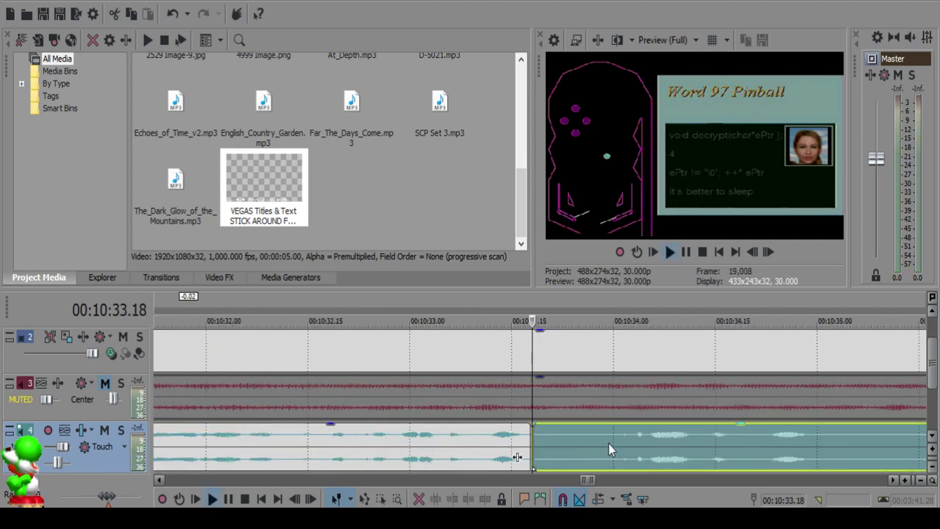
Step: Cut away the silence from 00:10:33.18 to about 00:10:33.29 and move the remaining narration seven frames earlier
key("space")
left_click(565, 434)
key("s")
key("space")
key("space")
left_click(543, 440)
key("Delete")
left_click_drag(578, 436, 556, 438)
Step: Play from the clip before the gap and split the narration in the next pause at about 00:10:34.26
left_click(486, 440)
key("space")
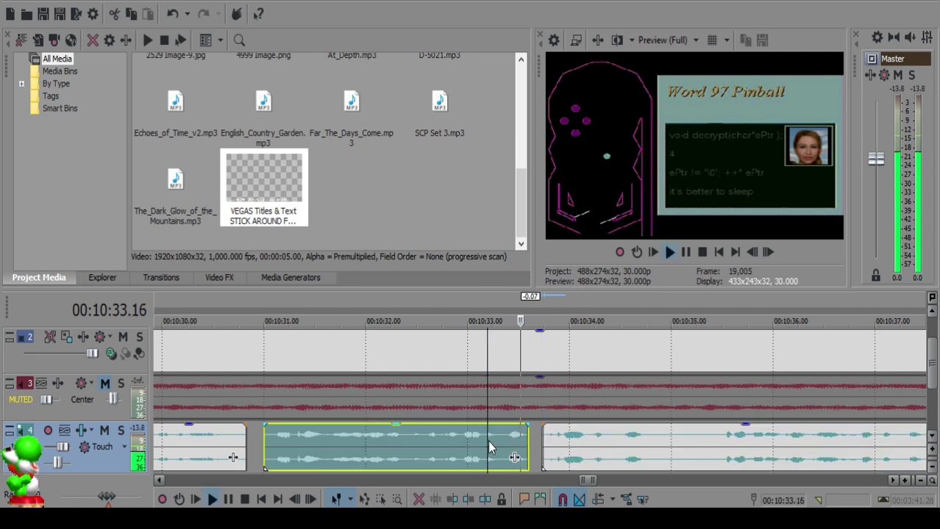
left_click(656, 447)
key("space")
key("s")
Step: Split the narration at about 00:10:35.13 and delete the silent piece between 00:10:34.26 and that cut
key("space")
scroll(698, 439, "down", 3)
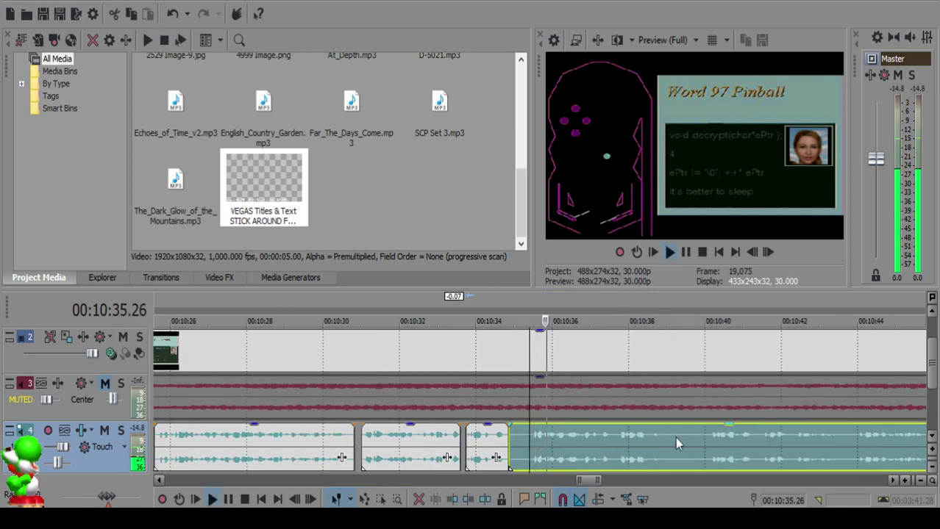
left_click(530, 439)
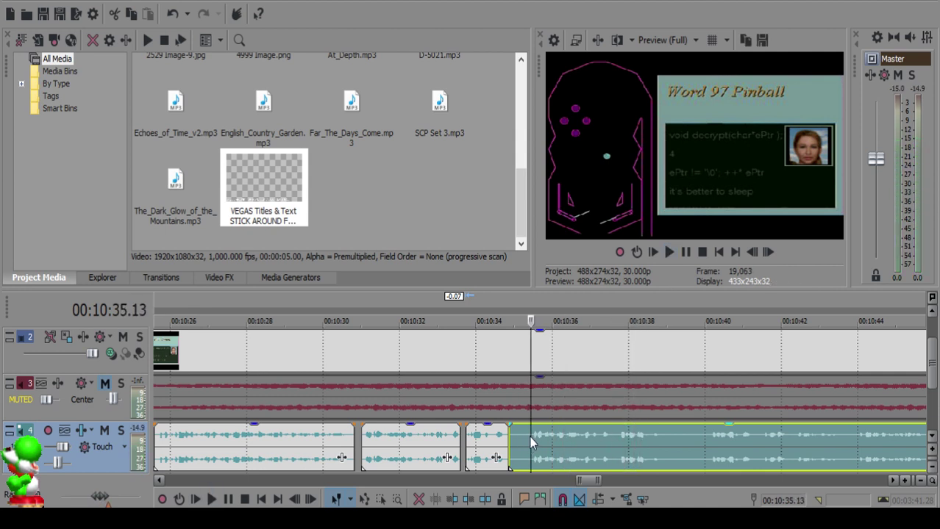
key("s")
left_click(520, 435)
key("Delete")
Step: Move the remaining narration nine frames earlier to start at about 00:10:35.04 and play back the short clip before it
left_click_drag(545, 435, 536, 435)
left_click(469, 432)
key("space")
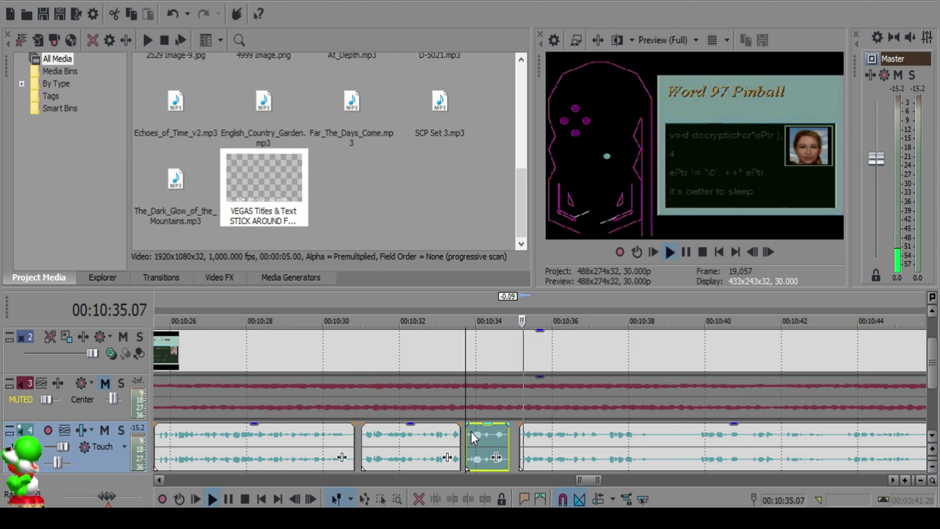
Step: Split the narration at about 00:10:37.06 and 00:10:37.11 and delete the short silence between the cuts
scroll(587, 452, "up", 5)
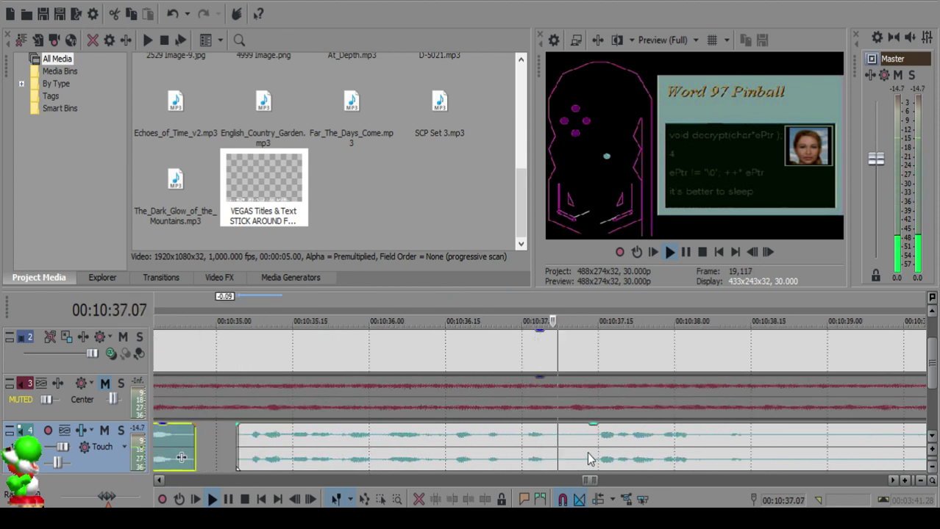
left_click(548, 439)
left_click(551, 437)
key("space")
key("s")
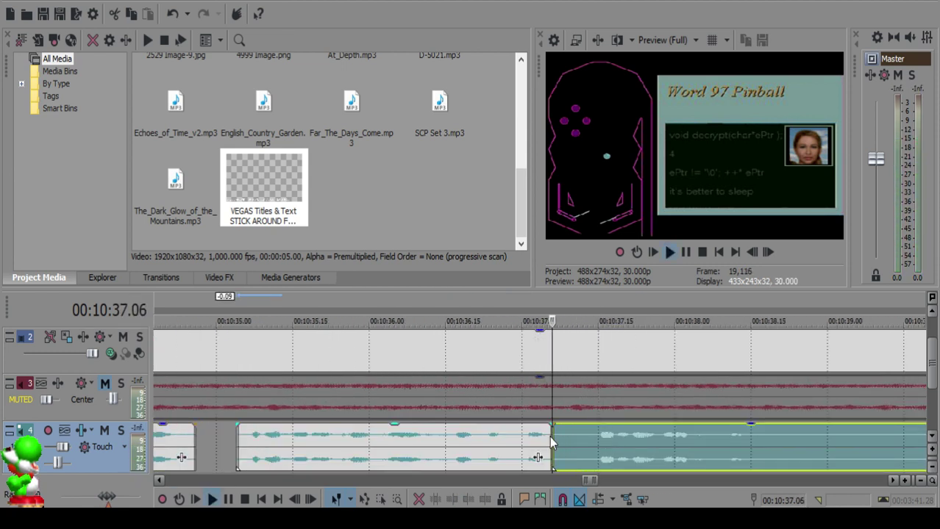
left_click(578, 439)
key("s")
left_click(564, 440)
key("Delete")
Step: Add a fade-out of about two frames to the end of the clip ending at 00:10:37.06 and check it by playback
left_click(502, 442)
key("space")
left_click_drag(552, 425, 543, 426)
left_click(563, 439)
key("space")
Step: Move the narration after the gap three frames earlier to start at about 00:10:37.08 and play across the gap
left_click_drag(599, 441, 583, 441)
left_click(512, 442)
key("space")
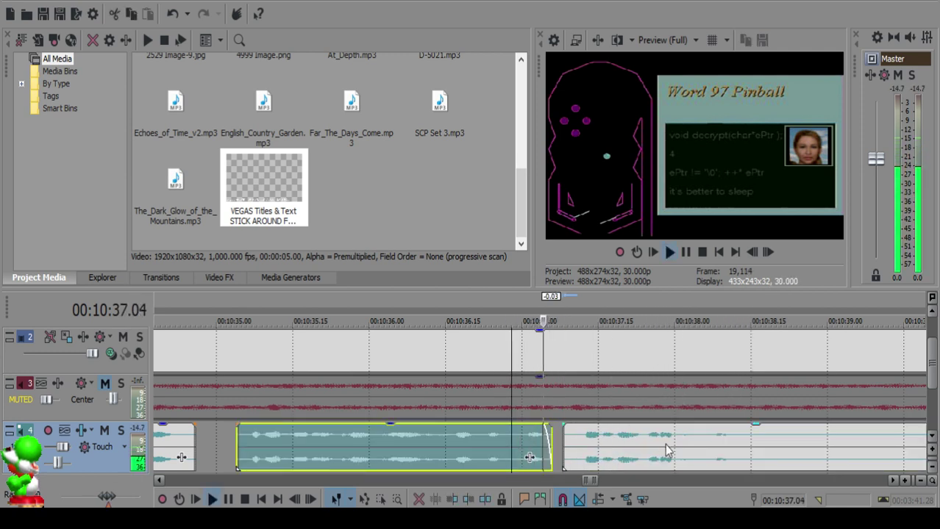
Step: Try splitting the narration at about 00:10:38.06 with a fade-in on the following clip, and play back around the cut
scroll(657, 446, "down", 1)
scroll(636, 447, "up", 2)
left_click(622, 440)
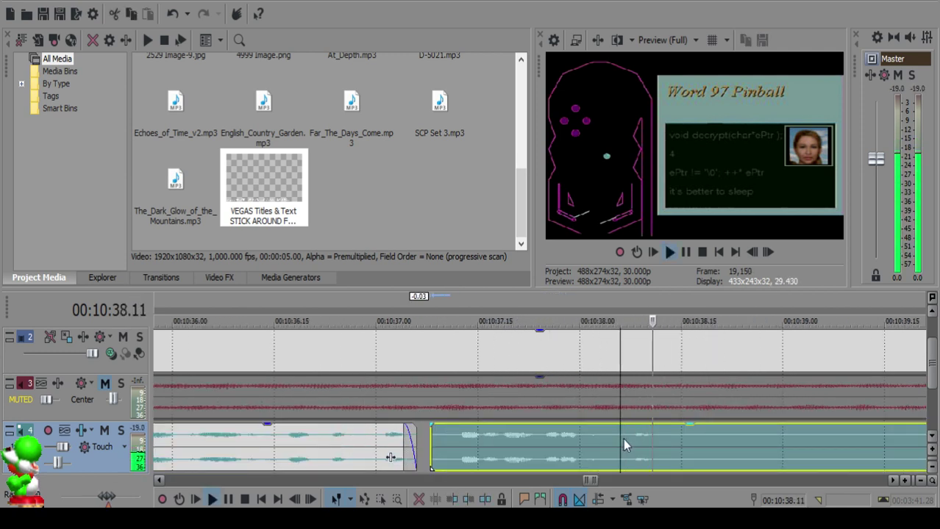
key("space")
key("s")
left_click_drag(624, 424, 666, 425)
left_click(559, 449)
key("space")
key("Return")
left_click(613, 441)
key("space")
key("Return")
Step: Undo the fade-in and split, split again at about 00:10:38.06 and retry a fade-in of about seven frames
left_click(621, 439)
key("ctrl+z")
key("ctrl+z")
key("s")
key("space")
key("Return")
left_click_drag(623, 425, 666, 425)
left_click(571, 442)
key("space")
left_click(515, 445)
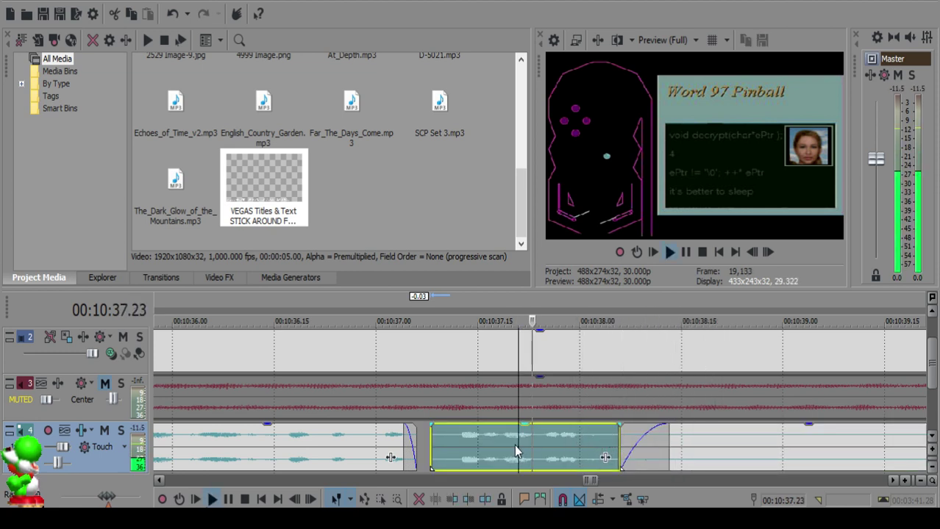
Step: Undo the repeated fade-in and the split at about 00:10:38.06
key("Return")
key("ctrl+z")
key("ctrl+z")
Step: Split the narration at about 00:10:38.13 and fade out the clip before the cut over eight frames
left_click(668, 440)
key("space")
key("Return")
left_click(667, 443)
key("s")
key("space")
key("Return")
left_click_drag(666, 425, 616, 424)
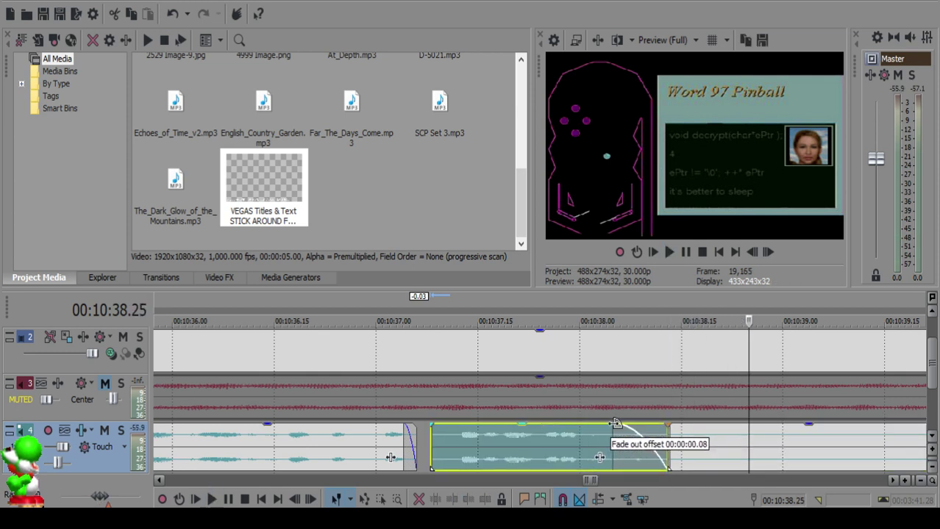
key("space")
Step: Split the narration at about 00:10:39.23 and delete the piece between 00:10:38.13 and that cut
scroll(545, 436, "down", 3)
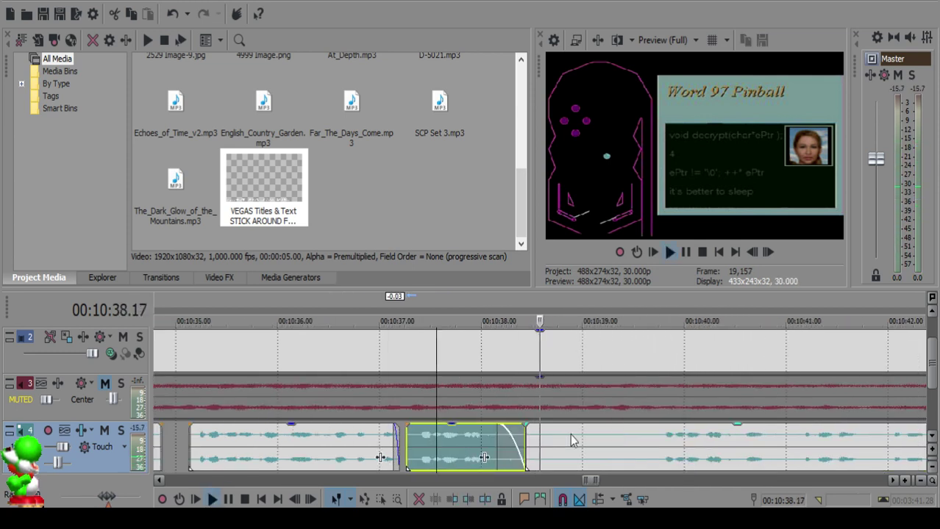
left_click(670, 437)
key("space")
key("s")
left_click(627, 441)
key("Delete")
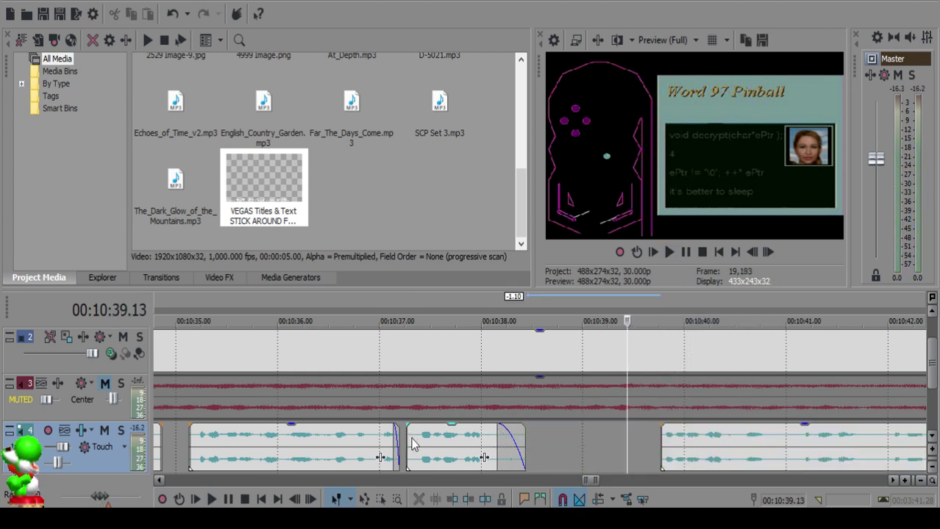
Step: Delete the short faded clip starting at 00:10:37.08 and move the remaining narration earlier to start at about 00:10:37.10
left_click(412, 441)
key("Delete")
left_click_drag(710, 453, 458, 453)
left_click(341, 450)
key("space")
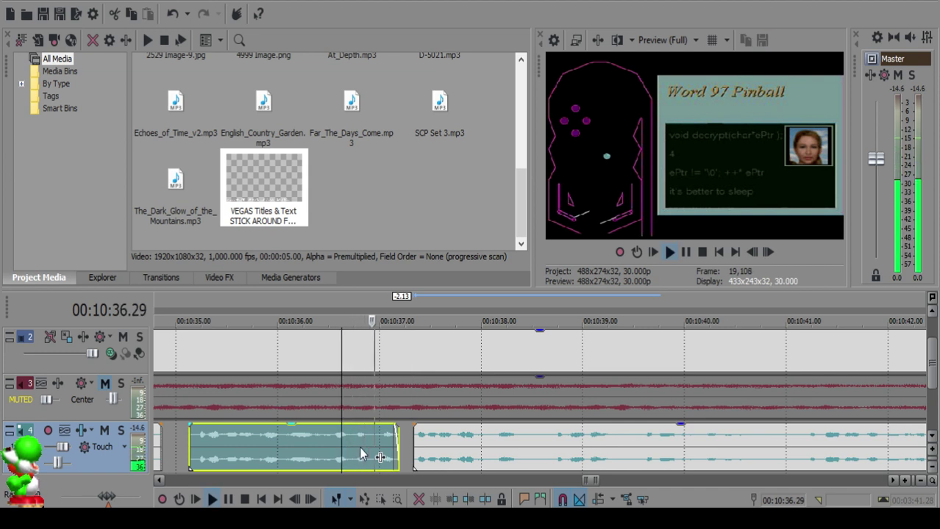
Step: Split the narration at about 00:10:38.11 and 00:10:38.15 and delete the four-frame piece between the cuts
scroll(514, 446, "up", 2)
left_click(588, 444)
key("space")
key("space")
key("s")
left_click(612, 439)
key("s")
left_click(594, 439)
key("Delete")
Step: Add a fade-out of about one frame to the end of the clip ending at 00:10:38.11 and play it back
left_click(538, 444)
key("space")
key("space")
left_click_drag(586, 425, 578, 427)
left_click(478, 440)
key("space")
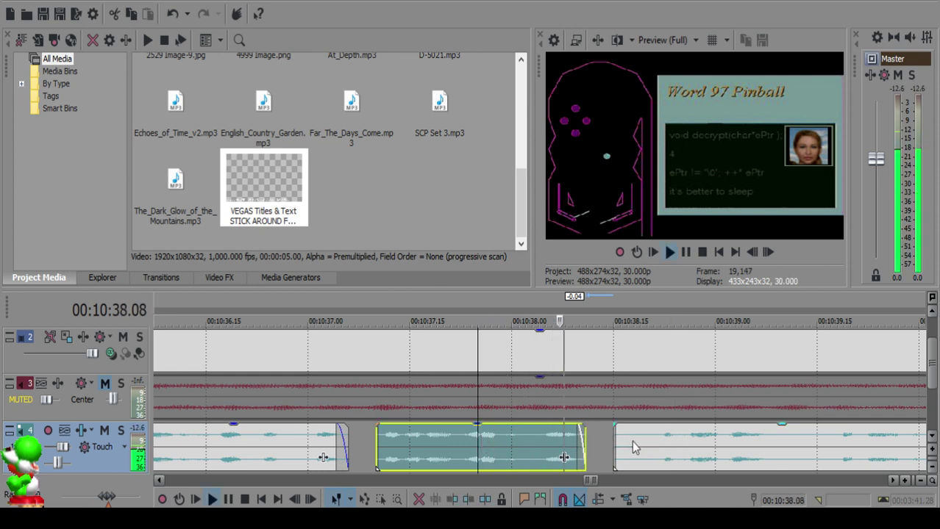
Step: Listen ahead for the wanted take, split the narration at 00:10:41.03 and delete the piece from 00:10:38.15 to that cut
left_click(634, 447)
scroll(642, 439, "down", 2)
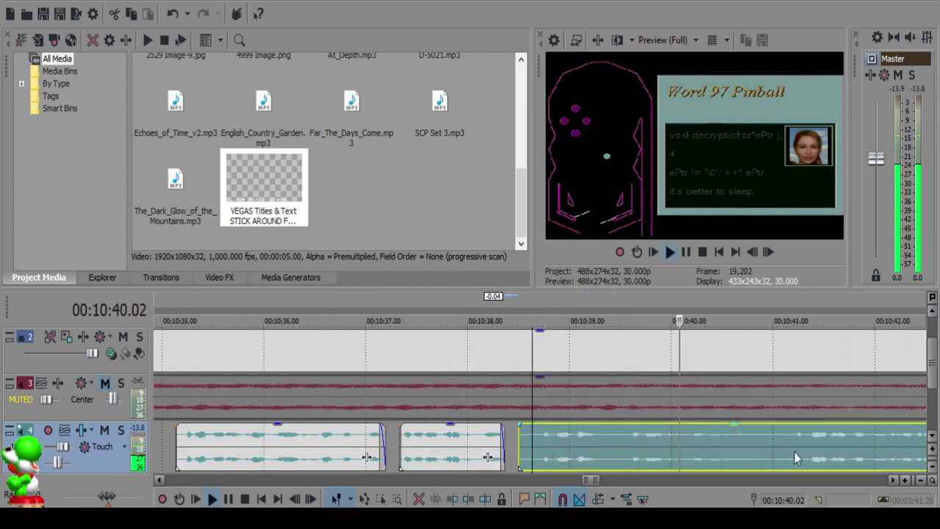
scroll(765, 438, "down", 2)
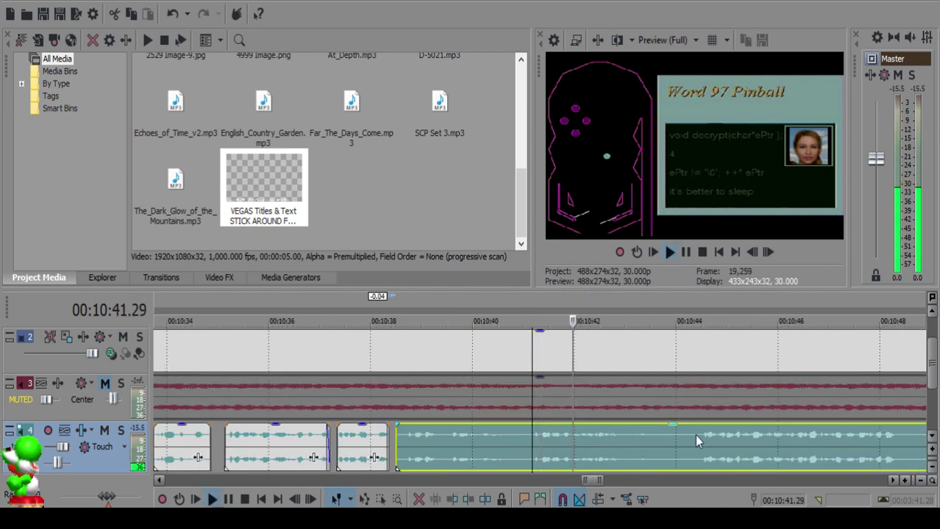
key("space")
key("s")
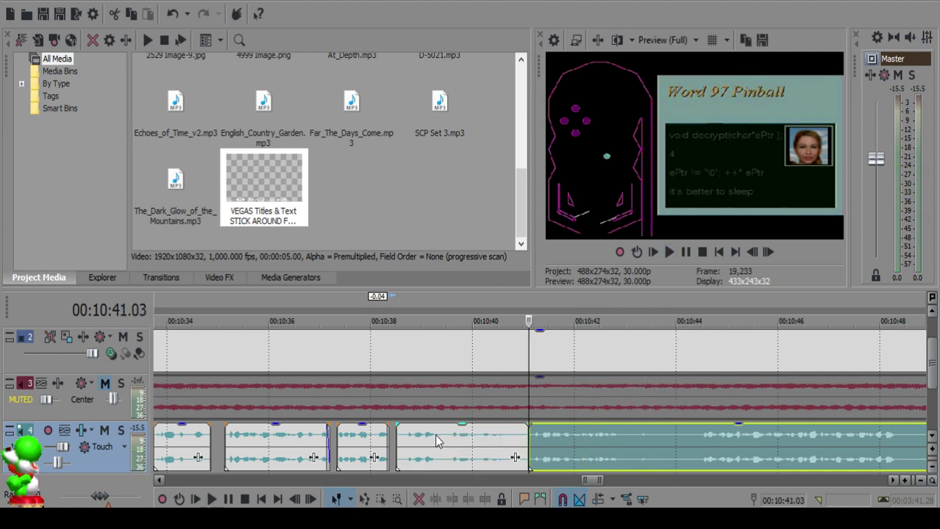
left_click(403, 438)
key("Delete")
Step: Move the remaining narration earlier to start at about 00:10:38.19 and play from the clip before the gap
left_click_drag(554, 452, 438, 438)
left_click(358, 441)
key("space")
scroll(558, 435, "up", 4)
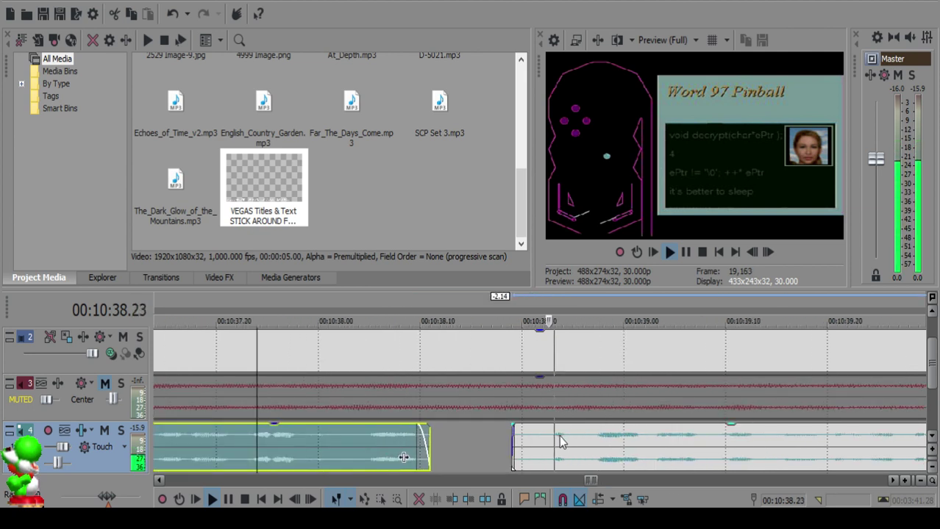
Step: Shift the narration one frame earlier to 00:10:38.18, lengthen the preceding clip's fade-out to about two frames and play back
key("space")
left_click_drag(535, 450, 492, 453)
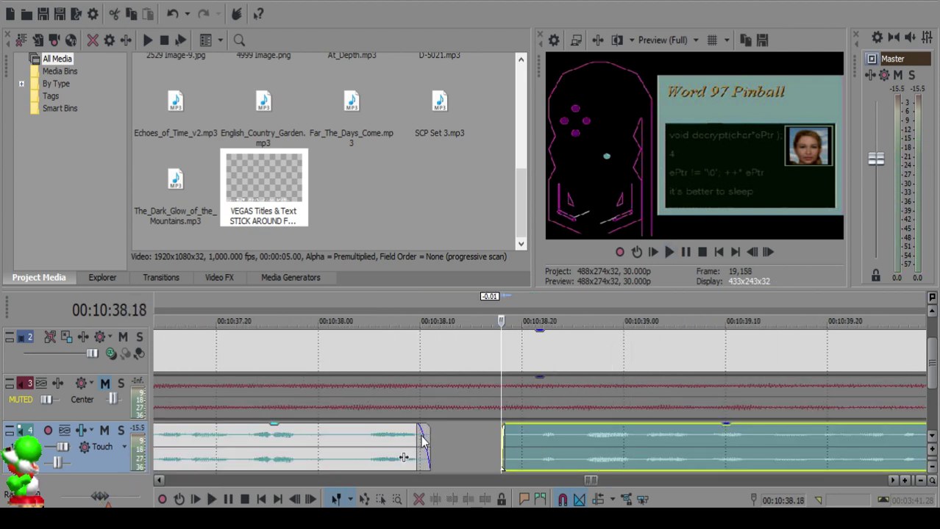
left_click_drag(421, 441, 410, 441)
left_click(326, 445)
key("space")
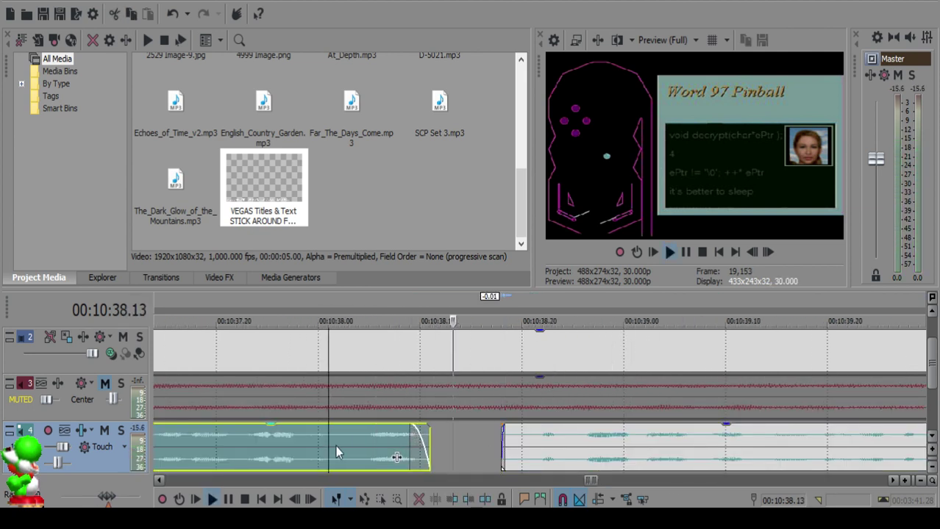
Step: Shift the remaining narration one frame earlier to start at 00:10:38.17 and play from the preceding clip
key("space")
left_click_drag(521, 438, 511, 438)
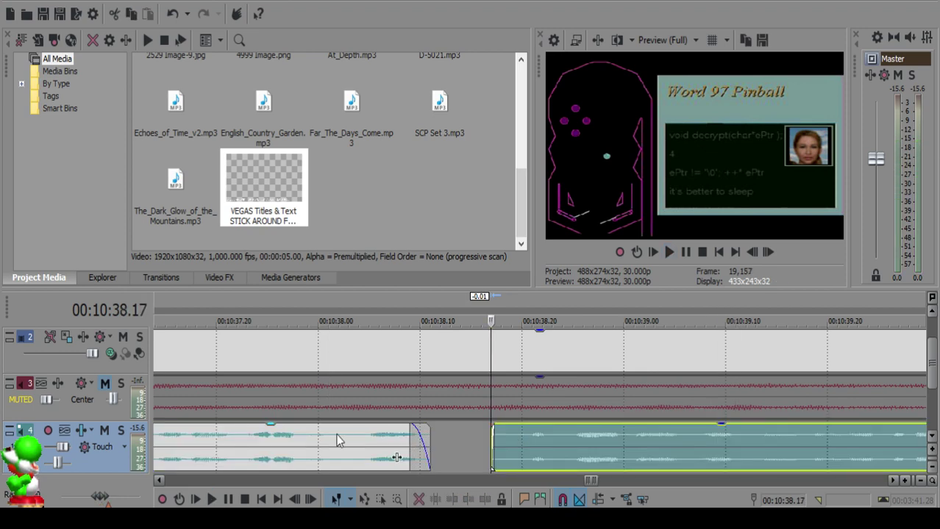
left_click(294, 440)
scroll(503, 445, "down", 10)
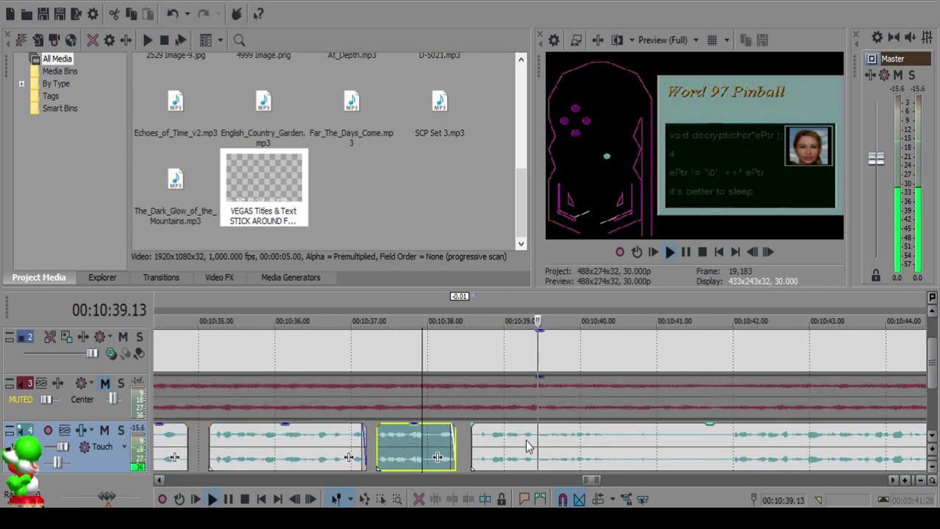
Step: Split the narration at 00:10:40.28, just after the spoken phrase ends
scroll(546, 437, "down", 2)
scroll(556, 441, "up", 10)
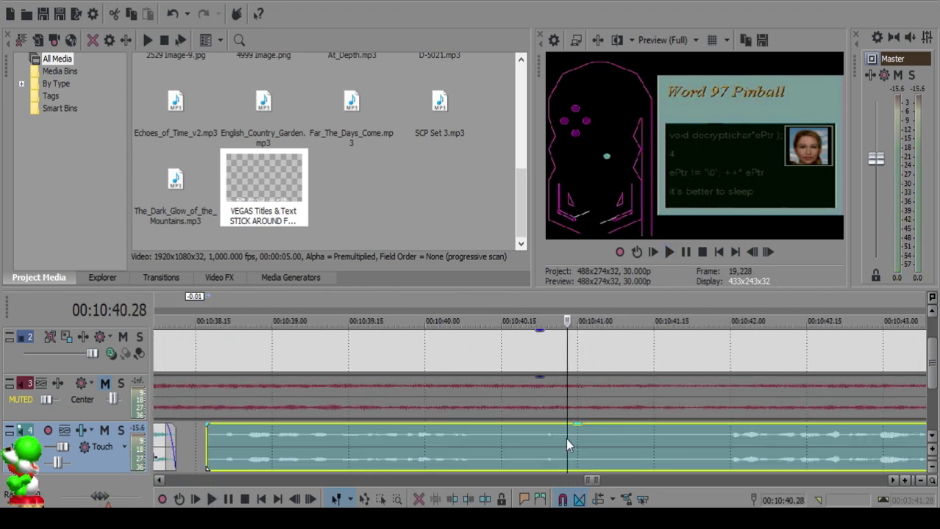
left_click(566, 439)
key("s")
Step: Listen ahead for the wanted take, split the narration at about 00:10:41.26 and delete the piece from 00:10:40.28 to that cut
left_click(695, 446)
key("space")
scroll(697, 446, "down", 4)
key("space")
left_click(663, 443)
key("space")
left_click(653, 443)
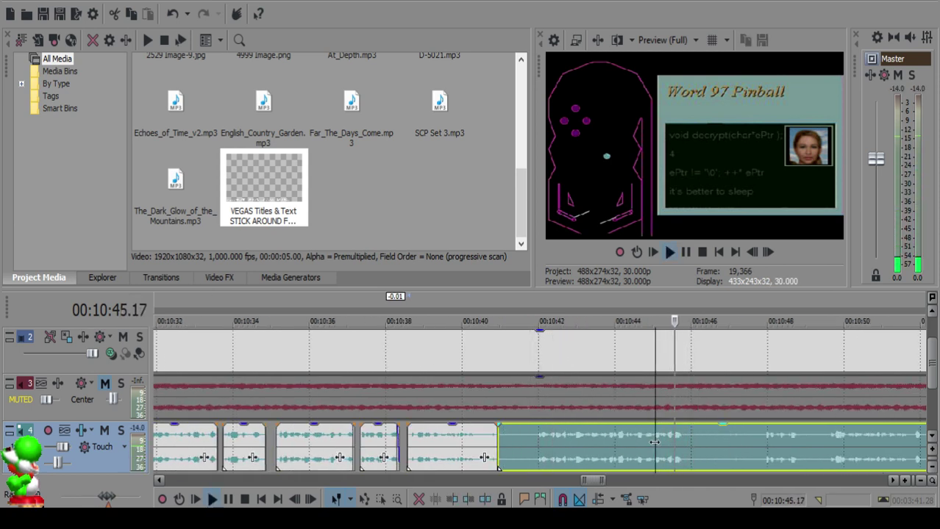
left_click(767, 446)
left_click(735, 441)
key("Return")
left_click(532, 434)
key("space")
key("space")
key("s")
left_click(521, 435)
key("Delete")
Step: Move the remaining narration nine frames earlier to start at 00:10:41.17 and play from the clip before the gap
left_click_drag(560, 447, 547, 446)
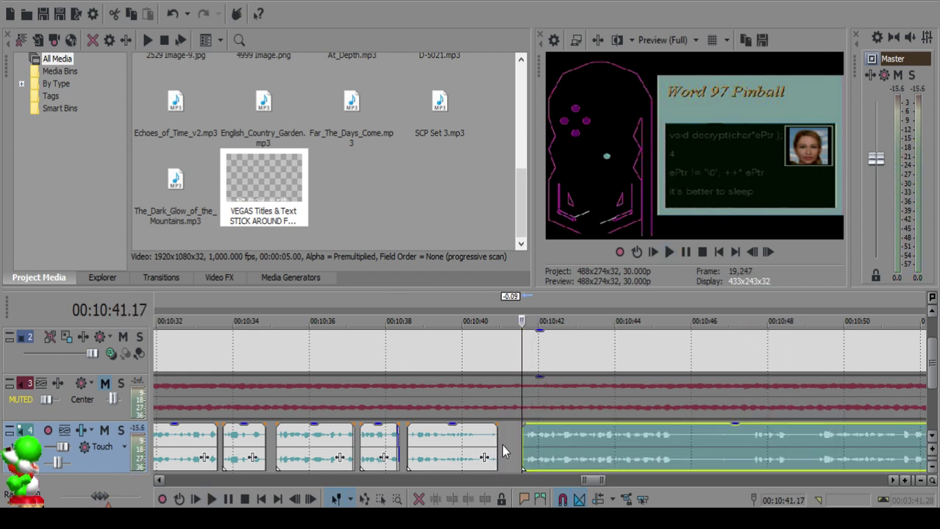
left_click(467, 446)
key("space")
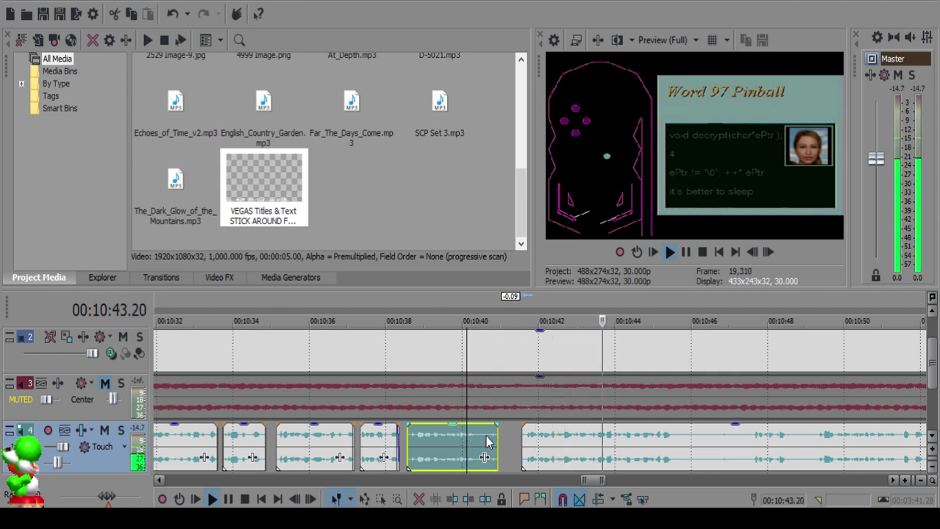
Step: Find the end of the phrase and split the narration at about 00:10:45.20
scroll(620, 419, "down", 1)
scroll(599, 458, "up", 3)
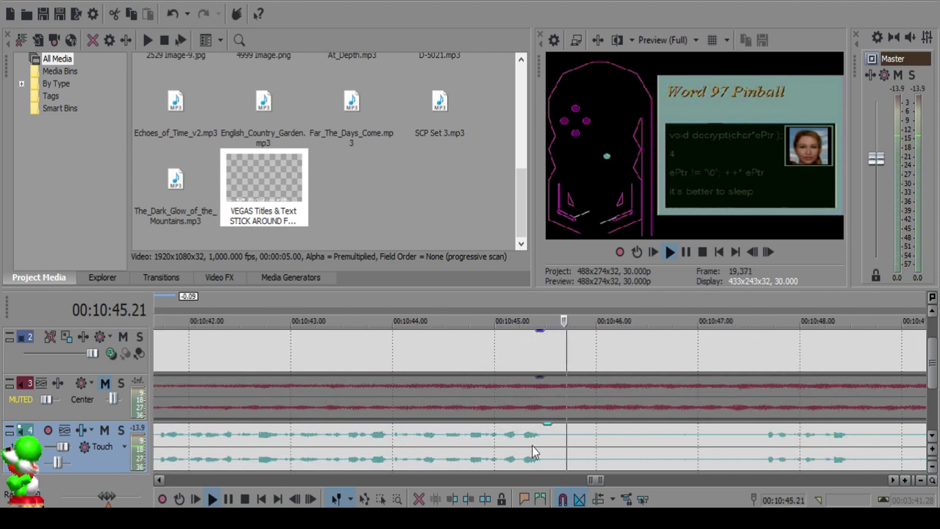
left_click(482, 446)
key("Return")
left_click(562, 441)
key("space")
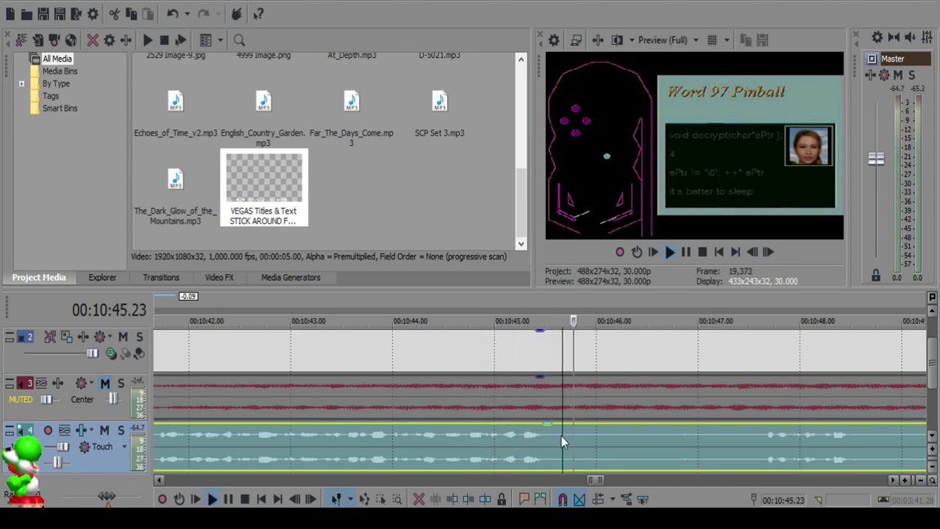
key("space")
key("s")
Step: Listen ahead, split the narration at about 00:10:47.16 and delete the piece from 00:10:45.20 to that cut
left_click(773, 445)
key("space")
scroll(777, 445, "down", 1)
left_click(607, 439)
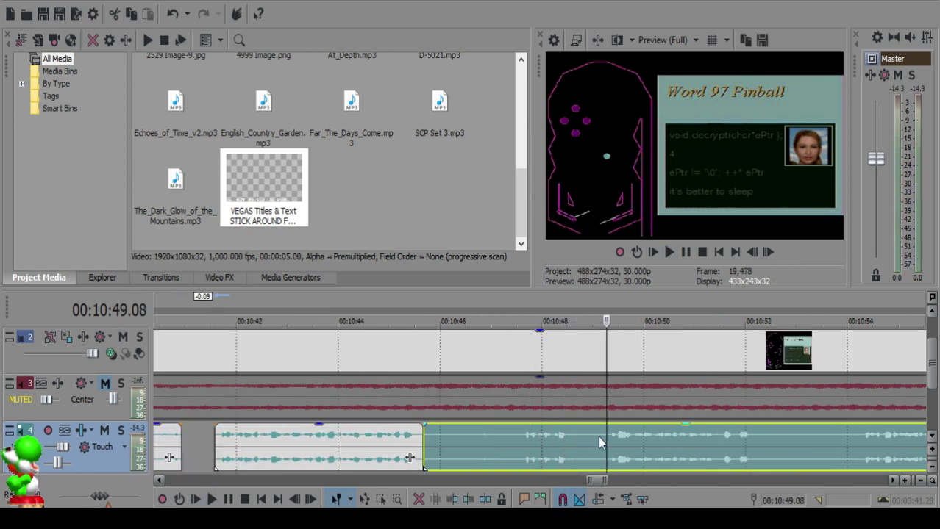
left_click(519, 439)
key("s")
left_click(491, 441)
key("Delete")
Step: Close the gap at about 00:10:45.20 with the remaining narration and play across the join
left_click(395, 442)
key("space")
scroll(462, 442, "down", 3)
scroll(507, 442, "up", 4)
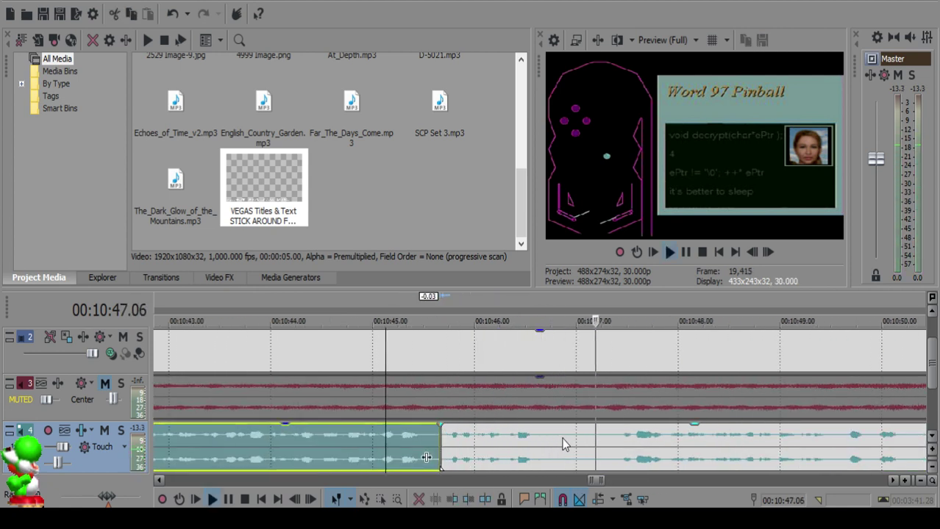
Step: Replay the end of the short phrase to find its last sound and split the narration at 00:10:46.22
left_click(547, 438)
left_click(519, 437)
left_click(549, 440)
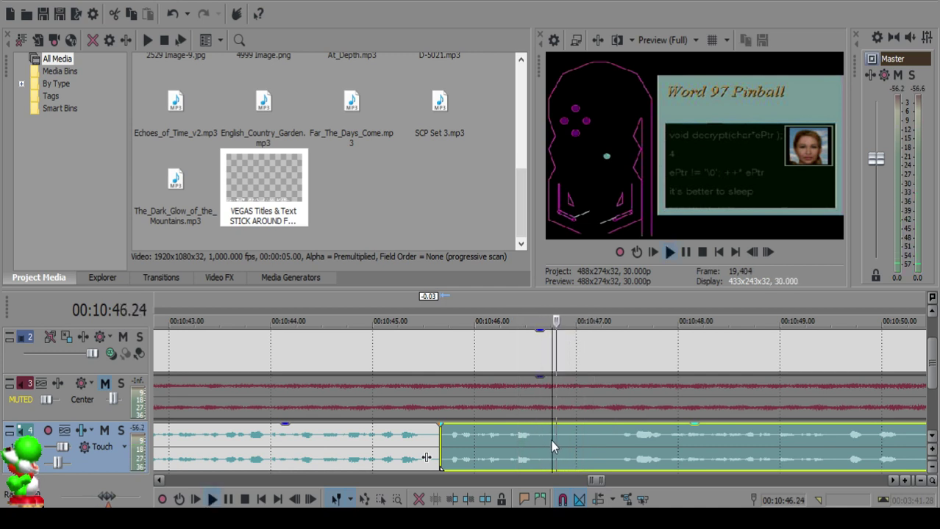
left_click(556, 440)
left_click(545, 436)
left_click(548, 436)
key("space")
key("s")
Step: Add a fade-in of about three frames to the clip starting at 00:10:46.22 and play across the cut
left_click_drag(550, 425, 560, 426)
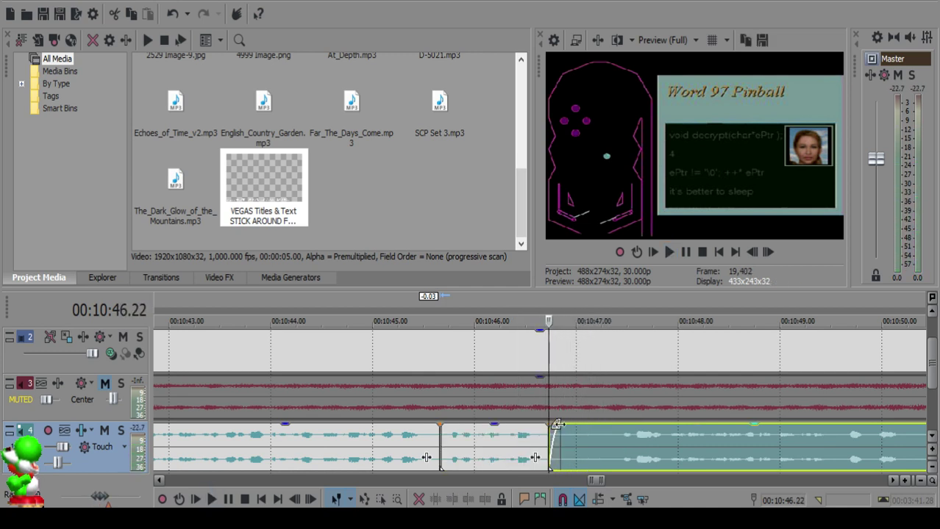
left_click(509, 442)
key("space")
Step: Split the narration at about 00:10:47.01, a few frames after the faded-in start
left_click(578, 444)
key("space")
key("s")
Step: Listen ahead for the next take, split the narration just before it and delete the piece from about 00:10:47.01 to that cut
left_click(619, 446)
key("space")
scroll(619, 446, "down", 1)
scroll(619, 447, "down", 2)
left_click(785, 441)
left_click(527, 434)
key("space")
key("s")
left_click(516, 433)
key("Delete")
Step: Move the remaining narration earlier to start at about 00:10:47.04 and play from the short clip before the fade-in
left_click_drag(559, 444, 486, 440)
left_click(481, 441)
key("space")
scroll(519, 442, "up", 2)
key("space")
left_click(471, 447)
left_click(326, 441)
left_click(327, 445)
key("space")
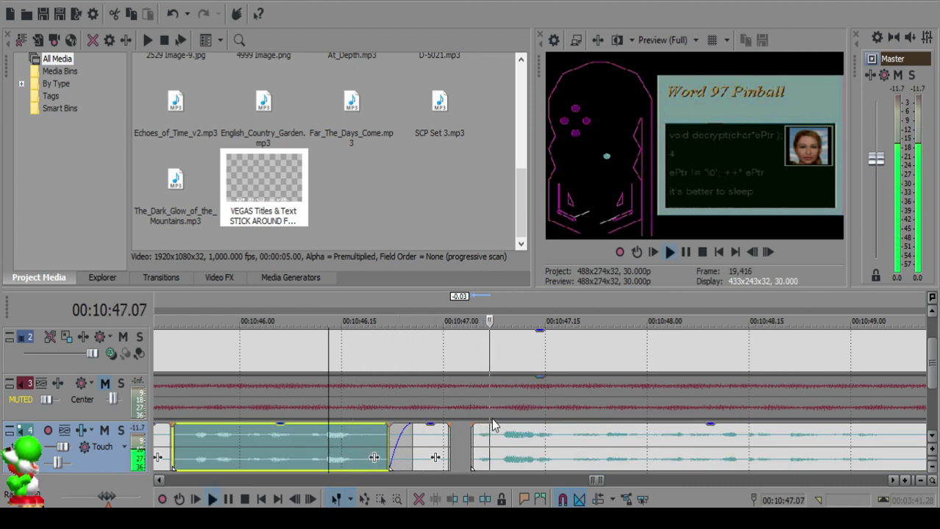
key("space")
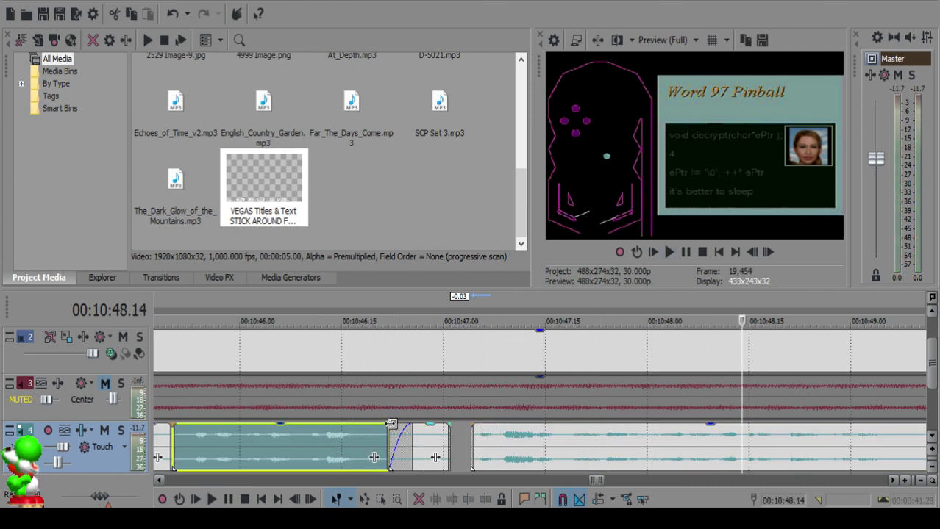
Step: Add a fade-out of about two frames to the clip ending at 00:10:46.22 and play it back
left_click_drag(390, 424, 381, 425)
left_click(296, 446)
key("space")
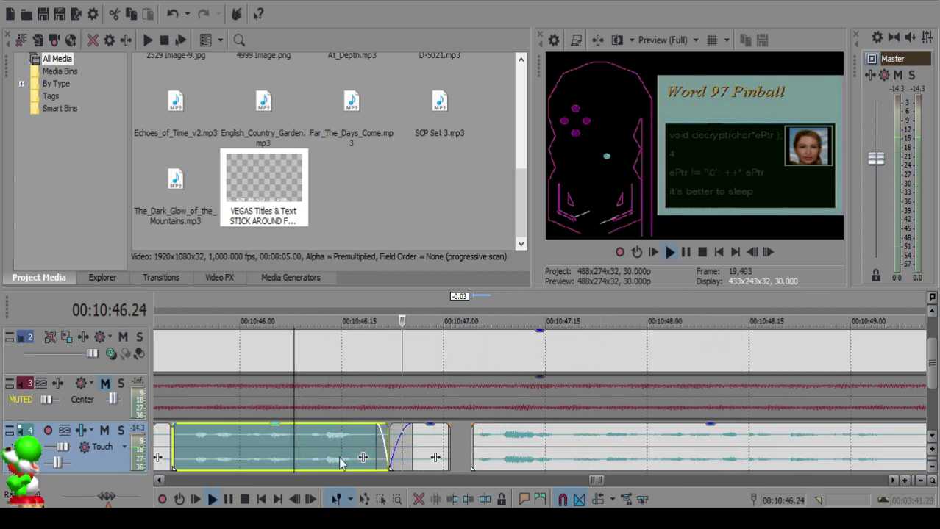
Step: Locate the end of the phrase and split the narration at about 00:10:50.00
scroll(568, 451, "down", 5)
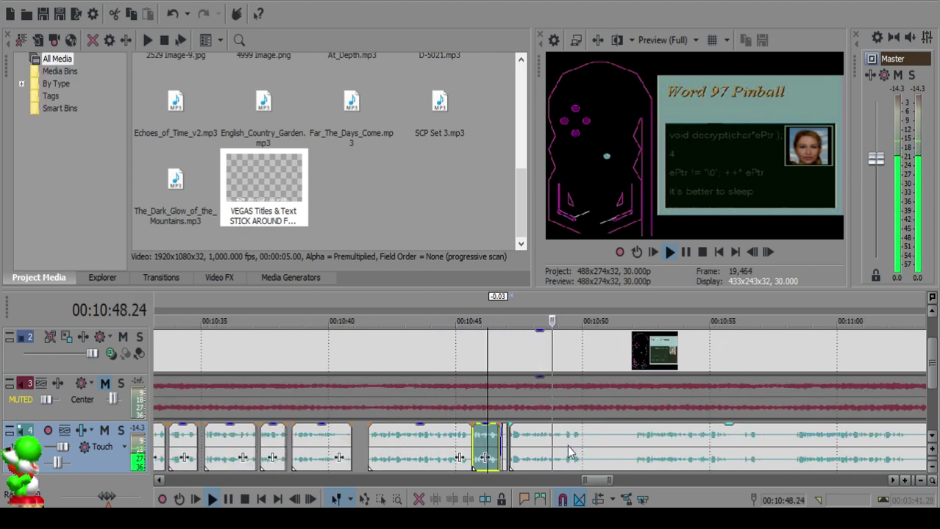
scroll(568, 450, "down", 3)
scroll(566, 448, "up", 5)
left_click(554, 442)
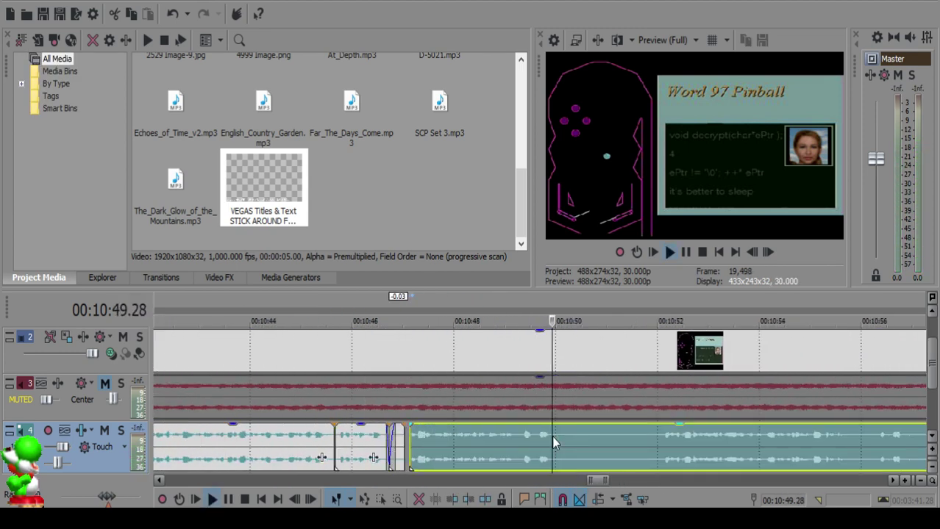
key("s")
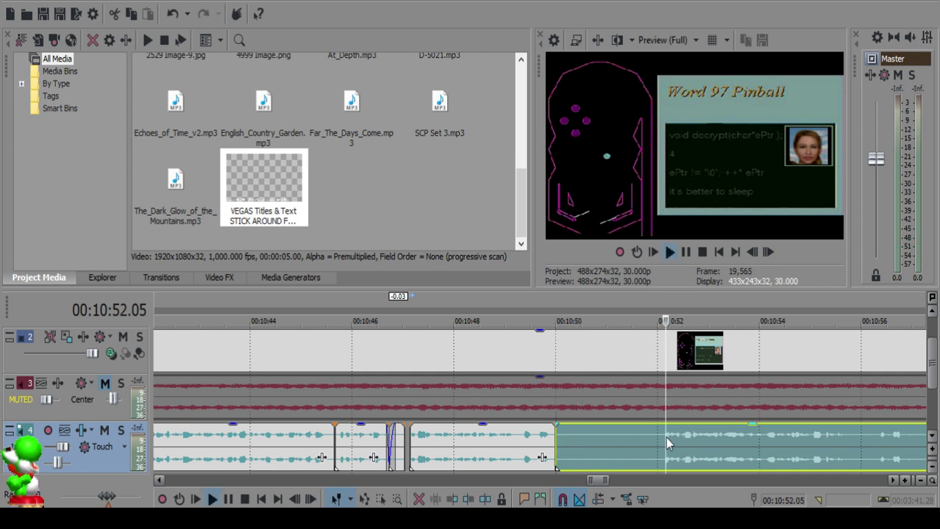
Step: Listen ahead, split the narration at about 00:10:51.29 and delete the silence from 00:10:50.00 to that cut
scroll(640, 439, "down", 4)
left_click(603, 437)
left_click(584, 438)
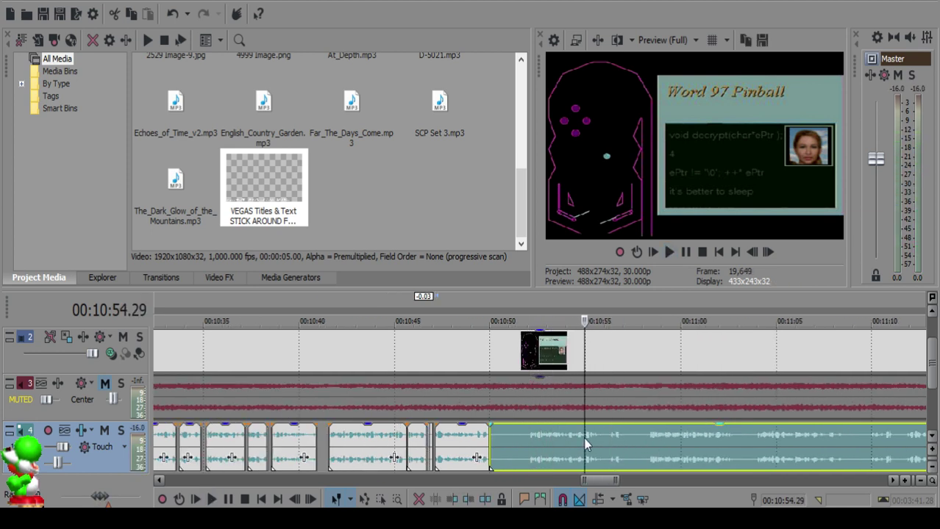
left_click(527, 434)
key("space")
key("s")
left_click(498, 431)
key("Delete")
Step: Move the remaining narration earlier to start at 00:10:50.11 and play from the clip before the gap
left_click_drag(556, 445, 528, 438)
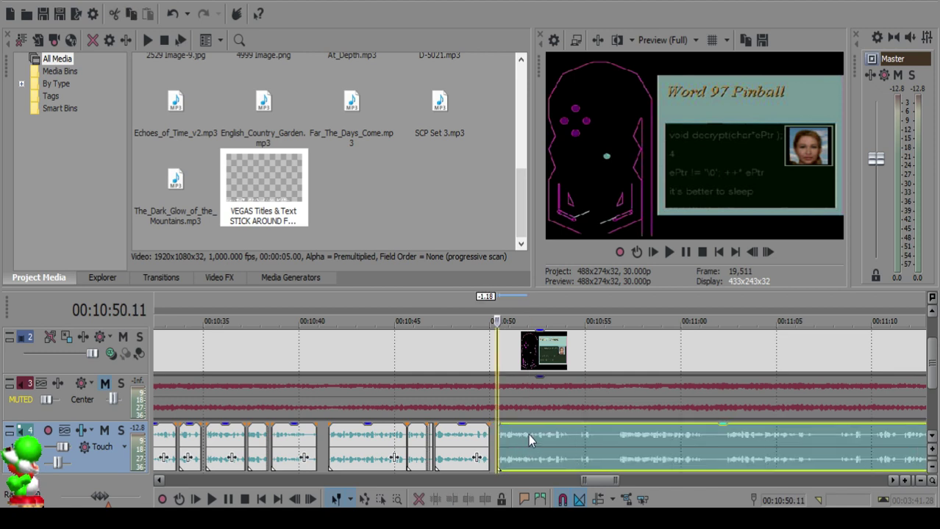
left_click(477, 440)
key("space")
scroll(566, 444, "up", 3)
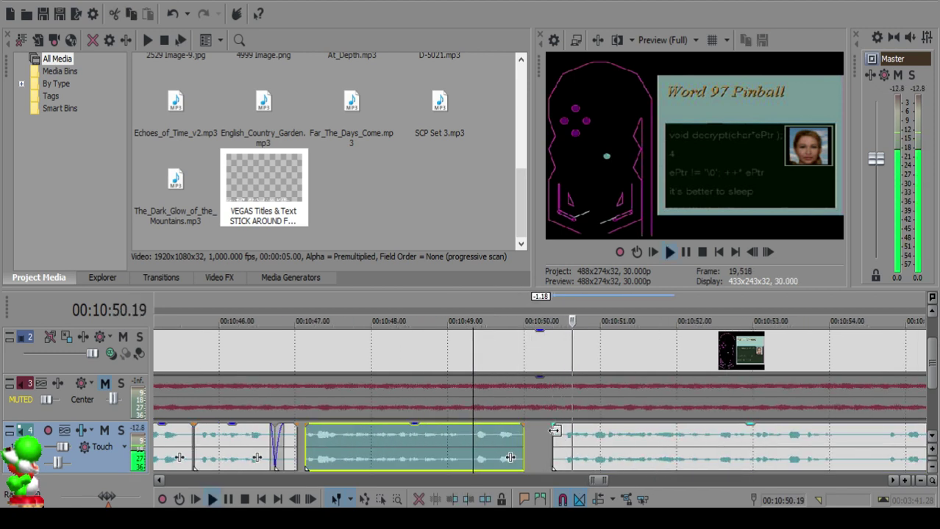
Step: Shift the remaining narration three frames earlier to about 00:10:50.08 and play across the gap
left_click(545, 439)
key("space")
left_click_drag(579, 435, 571, 434)
left_click(476, 440)
key("space")
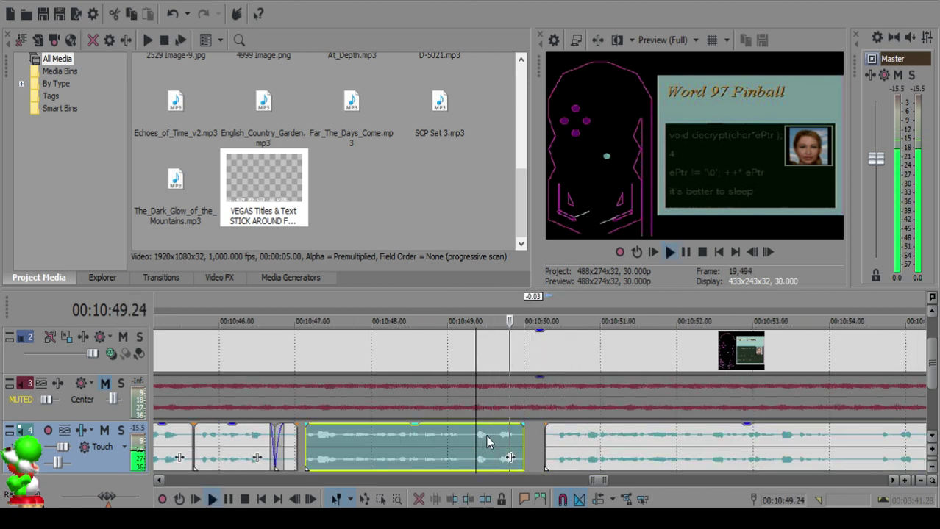
Step: Shift the remaining narration four more frames earlier to about 00:10:50.04 and replay the transition
scroll(568, 445, "down", 3)
scroll(563, 447, "up", 5)
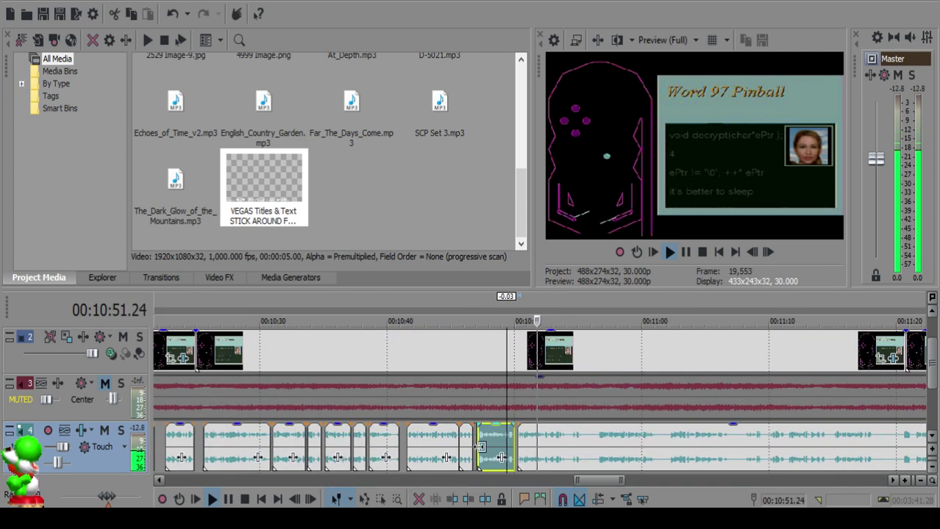
left_click(521, 438)
key("space")
scroll(521, 438, "up", 8)
left_click(506, 433)
left_click_drag(559, 445, 531, 444)
left_click(376, 444)
key("space")
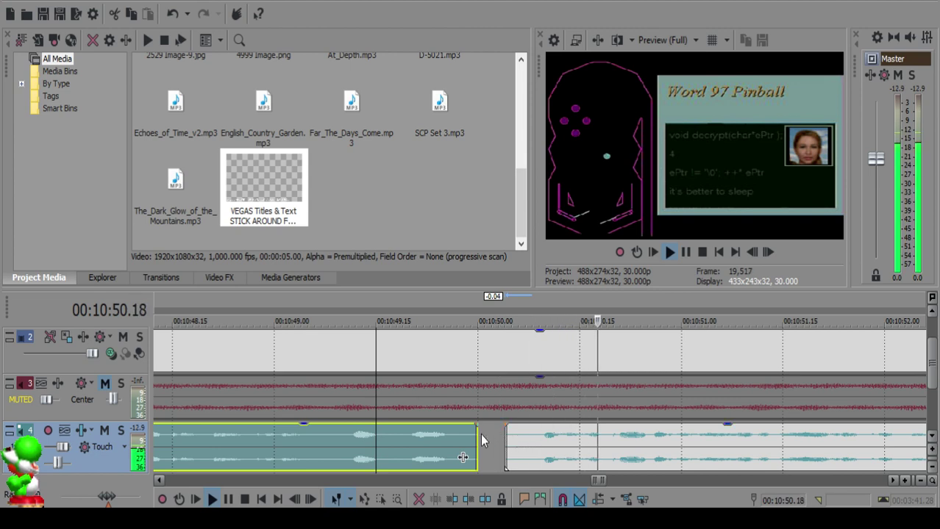
Step: Shift the remaining narration two frames earlier to about 00:10:50.02 and play from the preceding clip
left_click(479, 434)
key("space")
left_click(494, 439)
left_click_drag(526, 439, 512, 439)
left_click(356, 443)
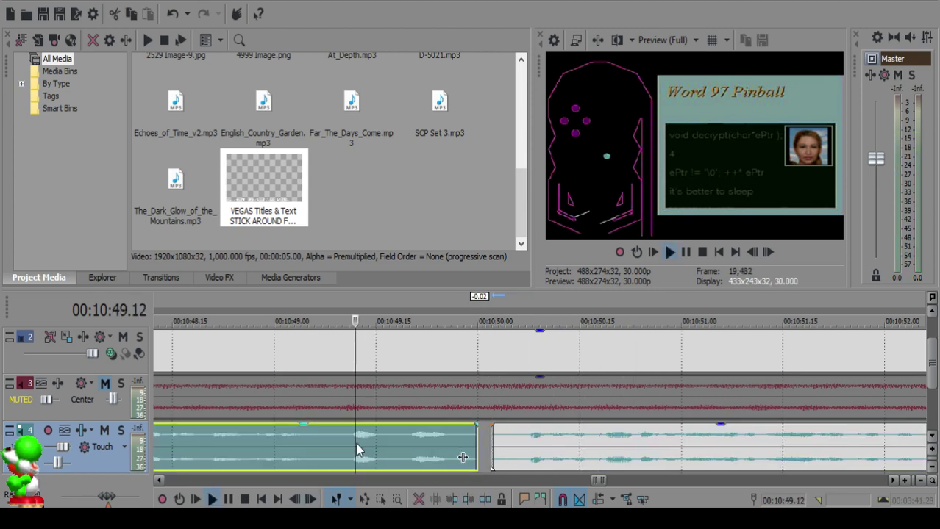
key("space")
Step: Replay around the end of the phrase and split the narration at about 00:10:53.27
scroll(574, 441, "down", 8)
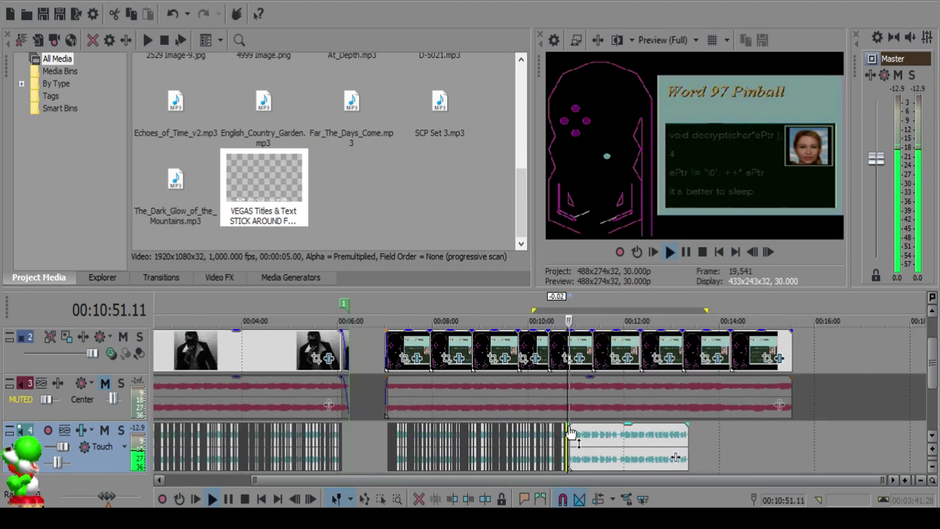
scroll(644, 457, "up", 6)
scroll(581, 448, "up", 8)
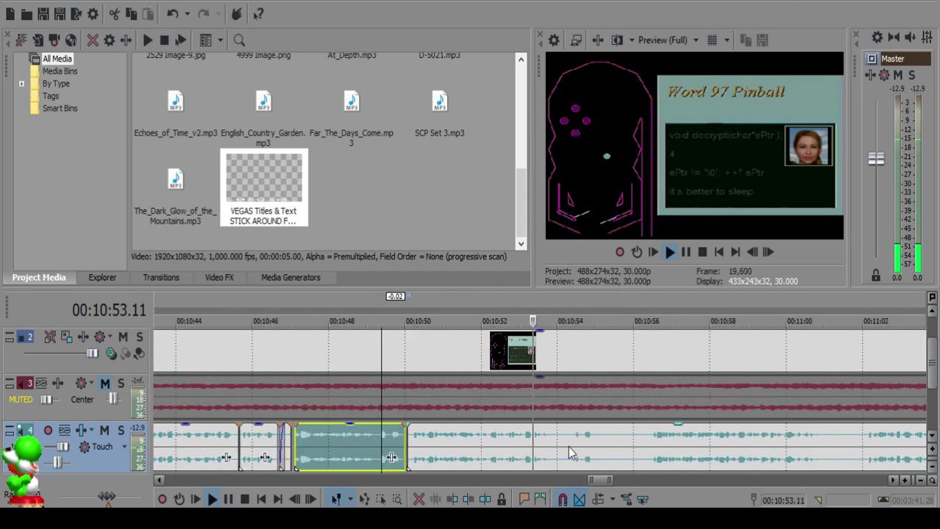
left_click(561, 440)
left_click(554, 440)
left_click(557, 439)
left_click(562, 439)
left_click(563, 439)
left_click(563, 440)
key("s")
Step: Delete the narration from about 00:10:53.27 to a new split at 00:10:54.01 and fade out the preceding clip over about three frames
key("space")
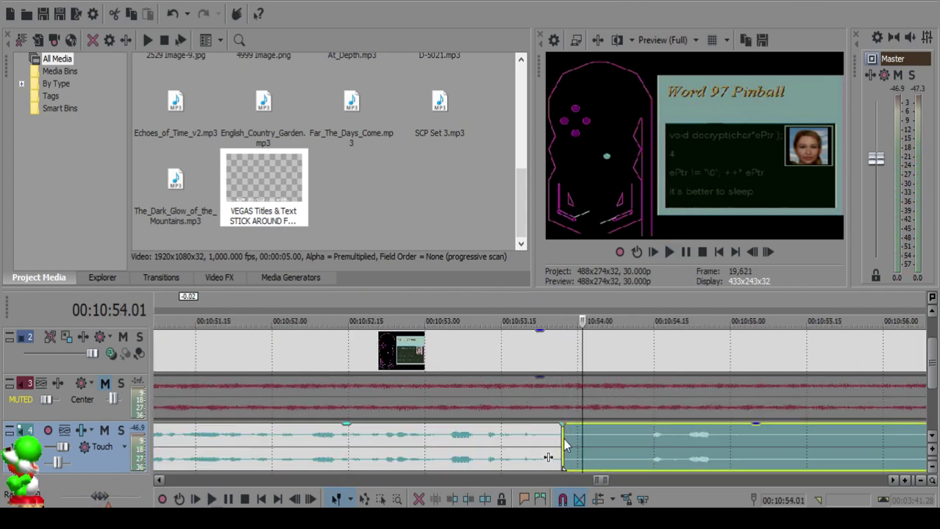
key("s")
left_click(567, 441)
key("Delete")
left_click(482, 443)
key("space")
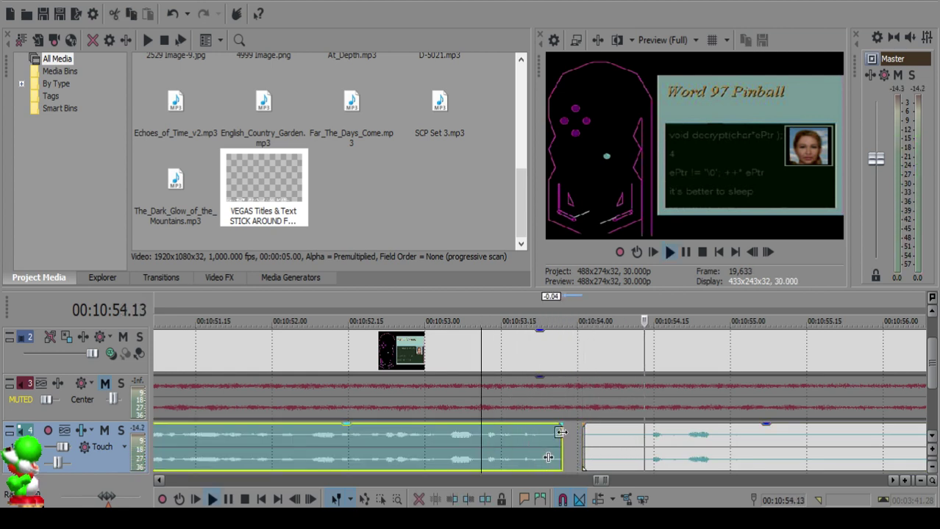
Step: Split the narration at 00:10:54.11, delete the piece before it and move the rest earlier to start at 00:10:54.00
left_click(632, 437)
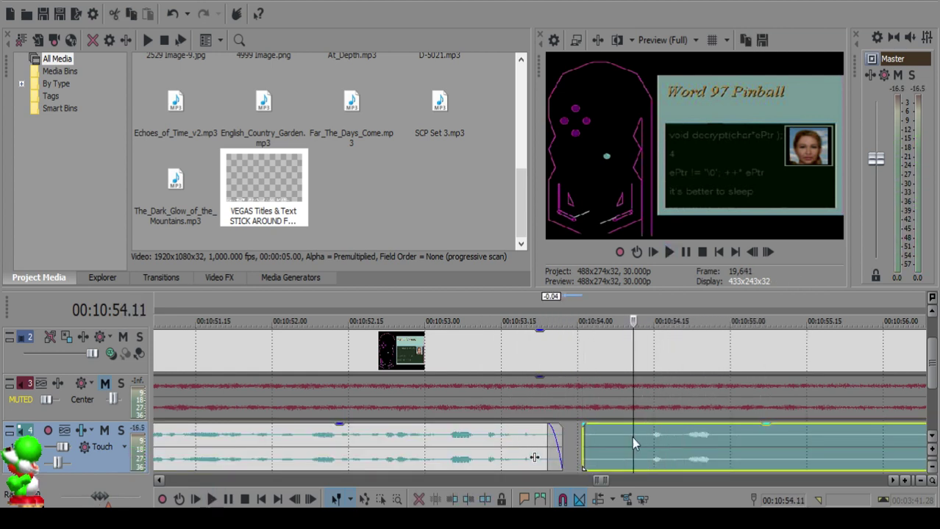
key("space")
key("s")
left_click(580, 434)
key("Delete")
left_click_drag(645, 441, 621, 439)
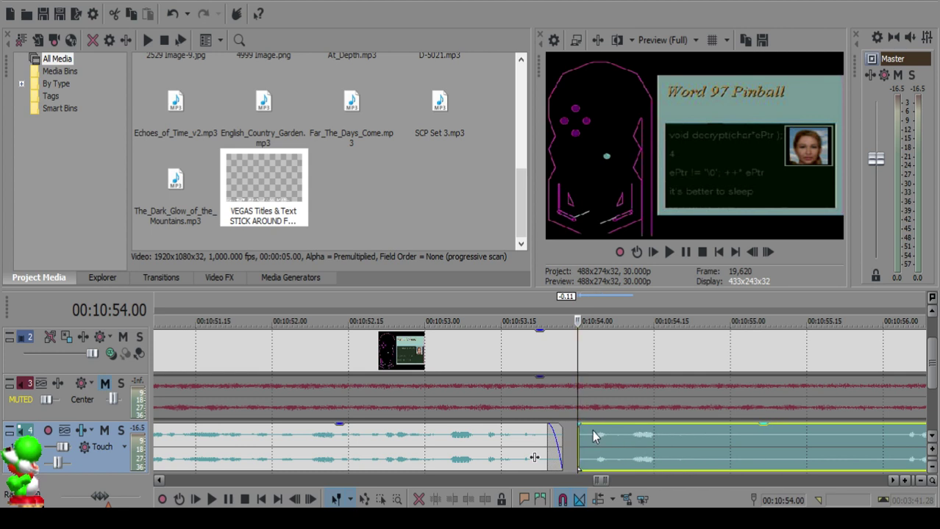
Step: Play across the gap before 00:10:54.00 and split the narration after the short phrase at about 00:10:54.26
left_click(486, 441)
key("space")
scroll(547, 446, "down", 2)
scroll(568, 450, "up", 2)
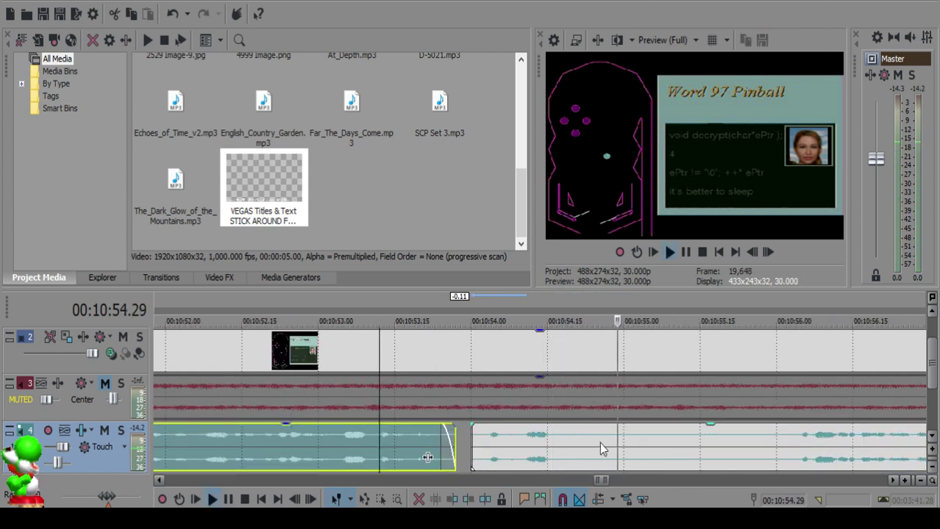
left_click(602, 442)
key("space")
key("s")
Step: Listen ahead for the next wanted take and split the narration just before it at 00:10:56.01
left_click(760, 443)
key("space")
scroll(742, 446, "down", 2)
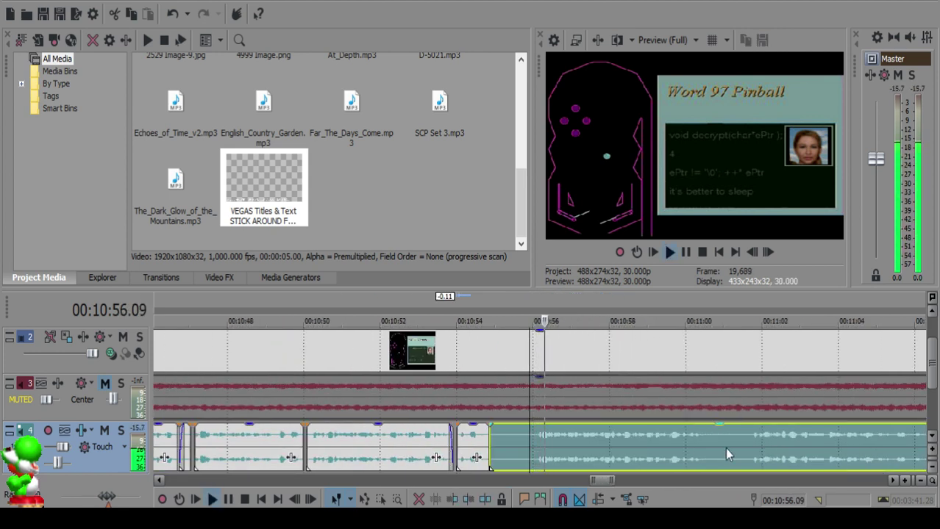
left_click(753, 448)
key("space")
key("s")
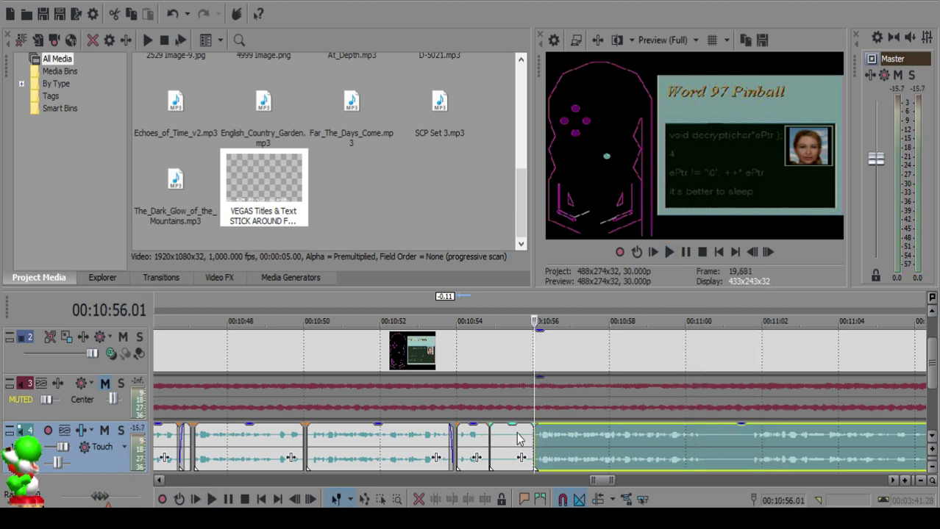
Step: Delete the narration between 00:10:54.26 and 00:10:56.01, move the rest about 20 frames earlier and play across the gap
key("space")
key("space")
left_click(510, 431)
key("Delete")
left_click_drag(564, 445, 540, 439)
left_click(462, 440)
key("space")
Step: Move the narration after the gap four frames later to start at about 00:10:55.15 and replay the transition
scroll(464, 444, "up", 5)
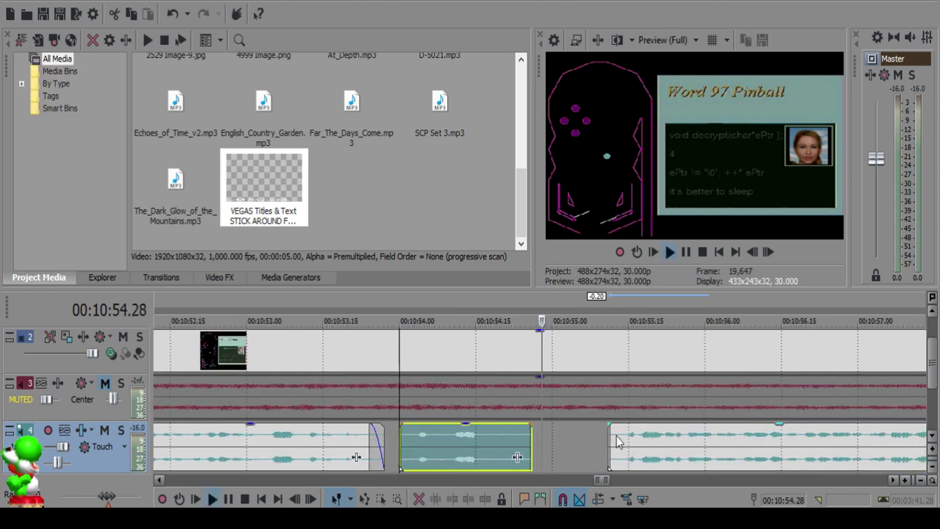
key("space")
left_click(629, 435)
left_click_drag(647, 441, 666, 443)
left_click(429, 437)
left_click(431, 437)
key("space")
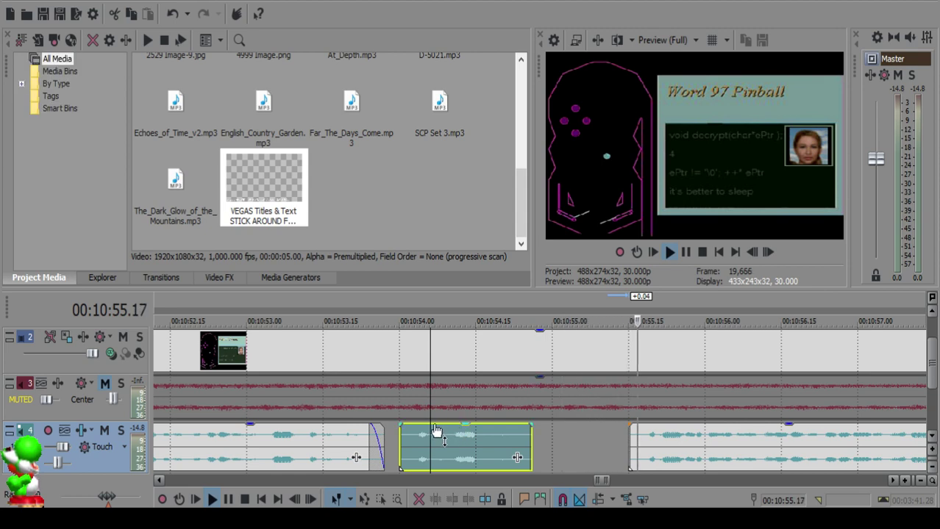
Step: Listen to the following take and split the narration at its end at 00:11:00.05
scroll(437, 434, "down", 10)
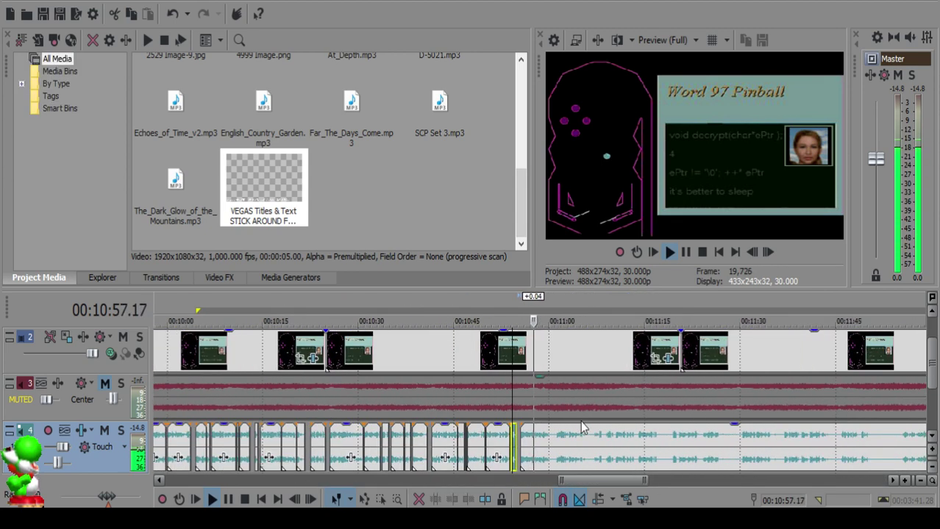
scroll(561, 445, "up", 10)
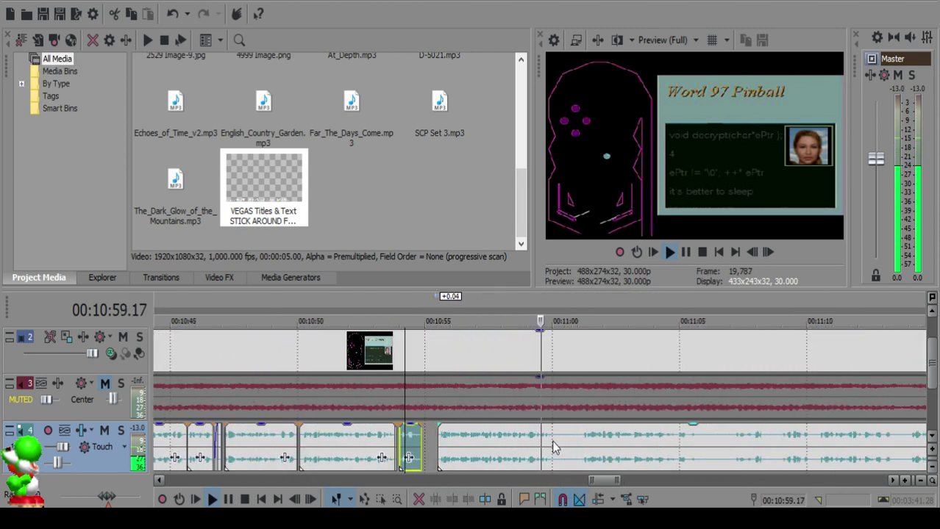
left_click(555, 434)
key("space")
key("s")
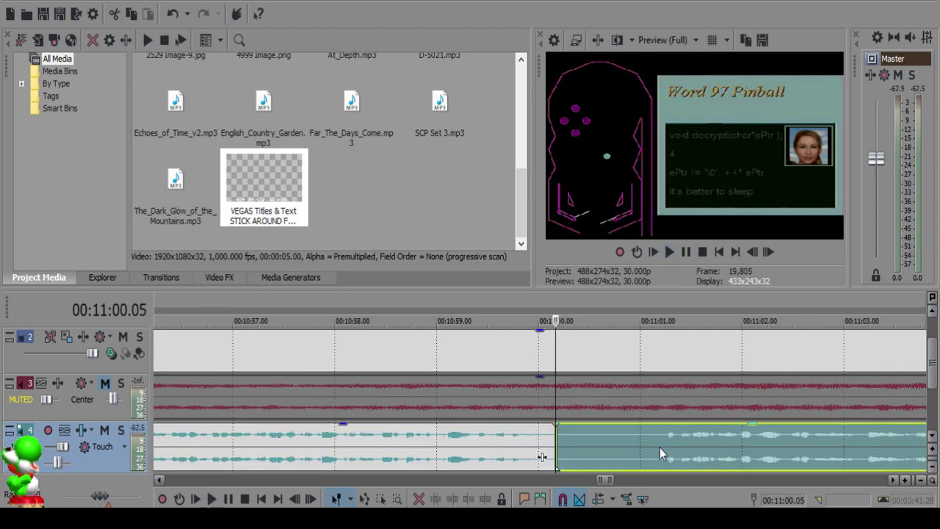
Step: Listen ahead and split the narration just before the next wanted take at 00:11:01.04
left_click(660, 447)
key("space")
scroll(660, 447, "down", 3)
left_click(621, 439)
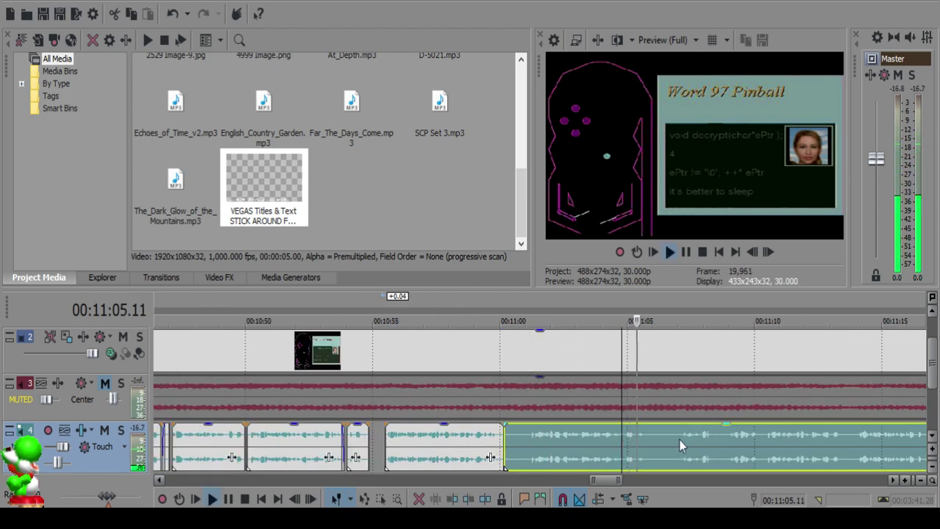
left_click(673, 440)
left_click(529, 434)
key("space")
key("s")
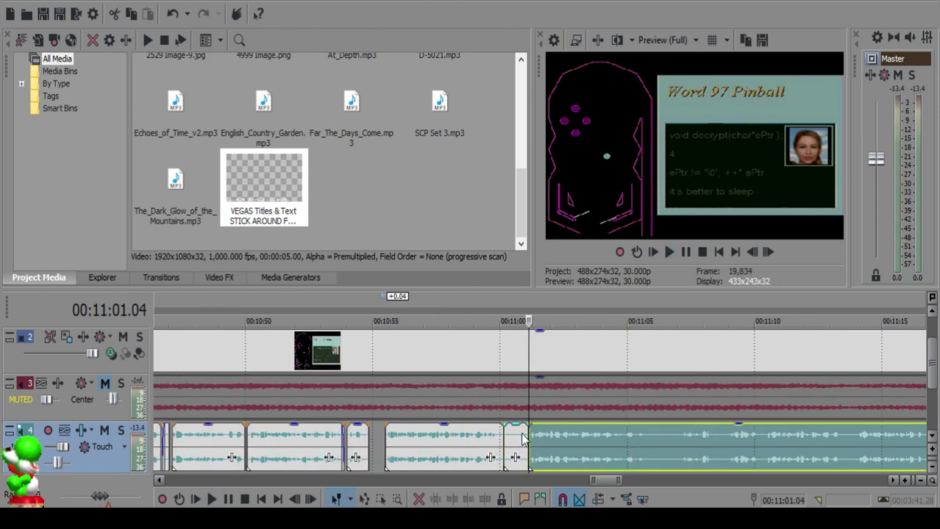
Step: Delete the piece between 00:11:00.05 and 00:11:01.04, move the rest 26 frames earlier to about 00:11:00.08 and replay the cut
left_click(509, 433)
scroll(510, 432, "up", 3)
left_click(542, 434)
scroll(543, 433, "down", 2)
key("Delete")
left_click_drag(628, 436, 582, 431)
left_click(481, 439)
key("space")
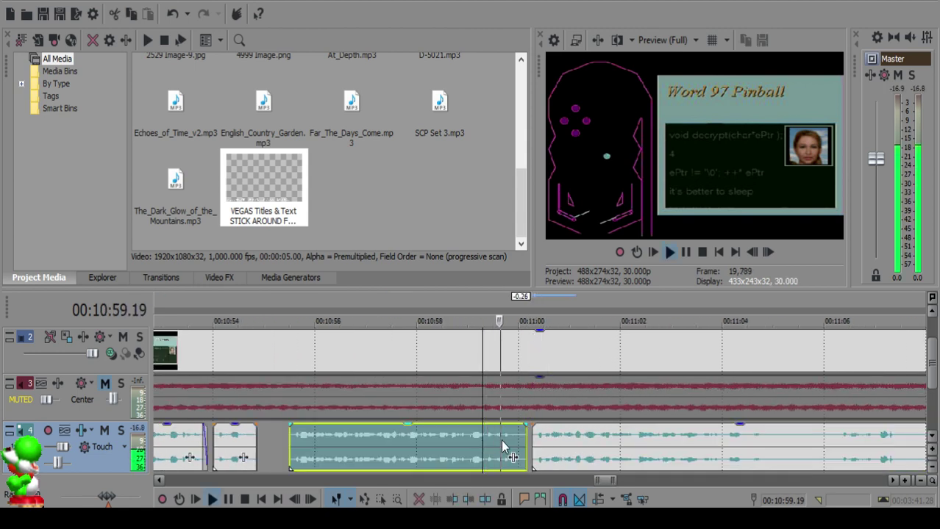
Step: Play on through the next take and split the narration at its end at about 00:11:04.26
scroll(542, 449, "up", 3)
scroll(587, 441, "down", 7)
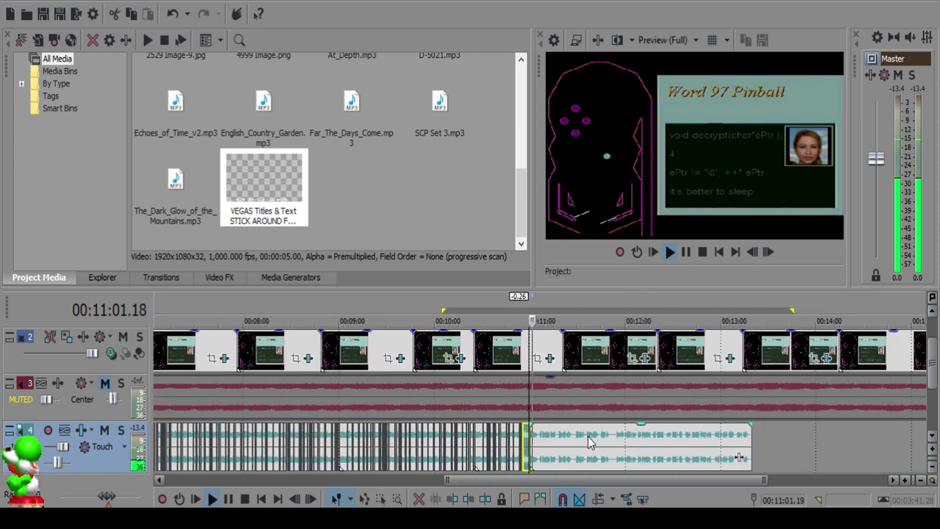
scroll(589, 441, "up", 7)
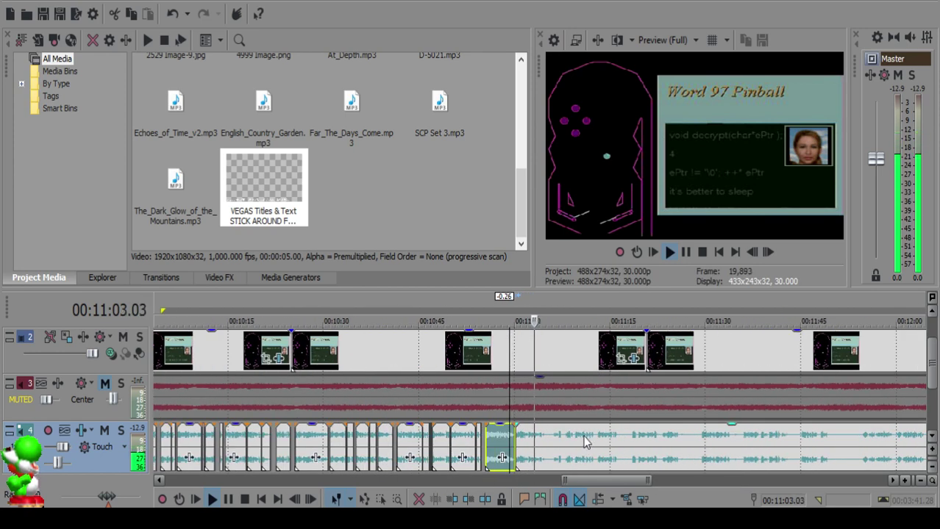
scroll(547, 443, "up", 2)
left_click(548, 439)
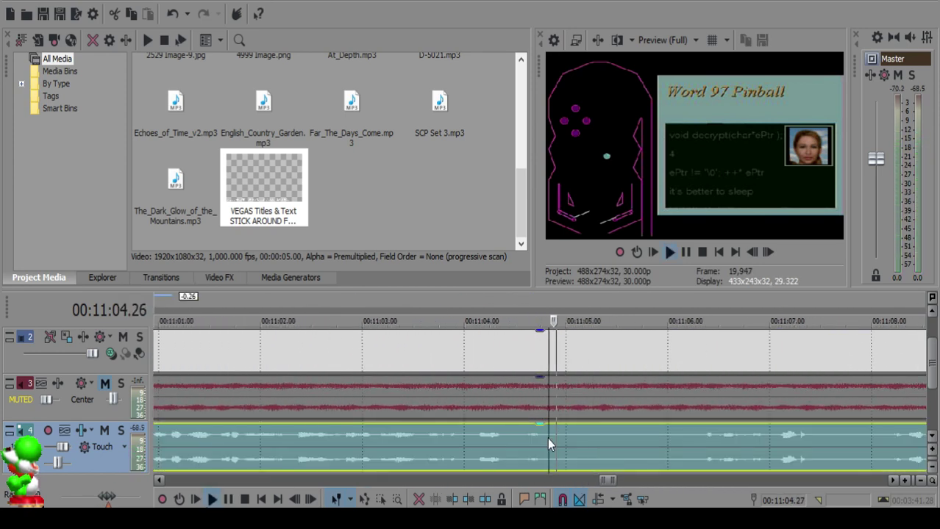
left_click(552, 438)
key("s")
Step: Split the narration at about 00:11:06.06, delete the piece before it and move the rest earlier to start at about 00:11:04.26
scroll(692, 432, "down", 3)
left_click(524, 433)
key("s")
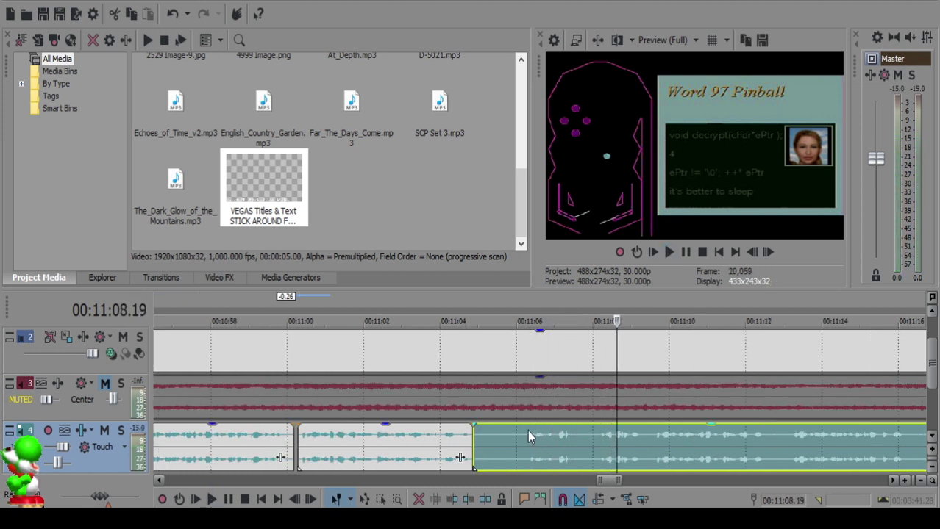
left_click(508, 437)
key("Delete")
left_click_drag(532, 438, 483, 439)
left_click(453, 440)
key("space")
Step: Split the narration at about 00:11:05.20 and fade out the clip before the split over about three frames
scroll(539, 442, "up", 5)
left_click(573, 436)
left_click(584, 439)
key("s")
left_click(525, 437)
left_click_drag(586, 426, 565, 426)
left_click(477, 436)
Step: Play past the faded clip and split the narration after the next short phrase at 00:11:06.09
scroll(581, 435, "down", 2)
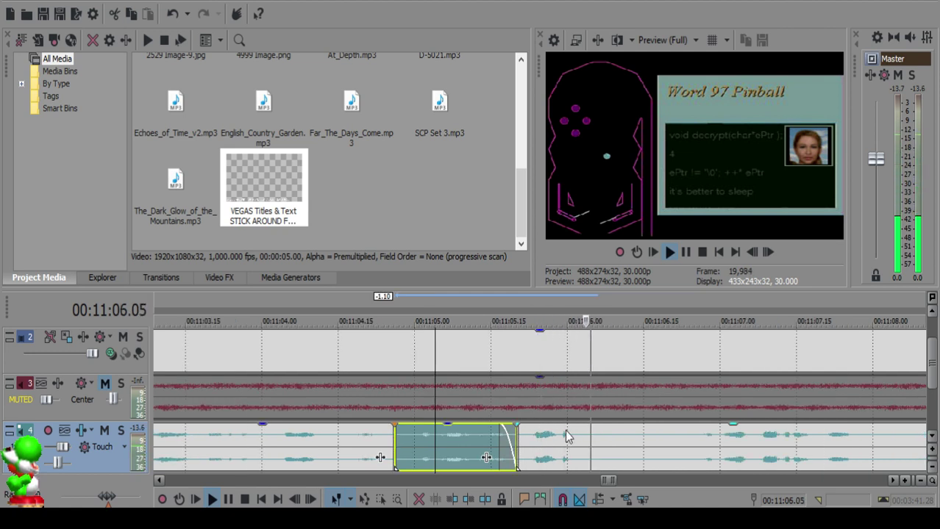
left_click(588, 432)
key("space")
left_click(614, 440)
key("space")
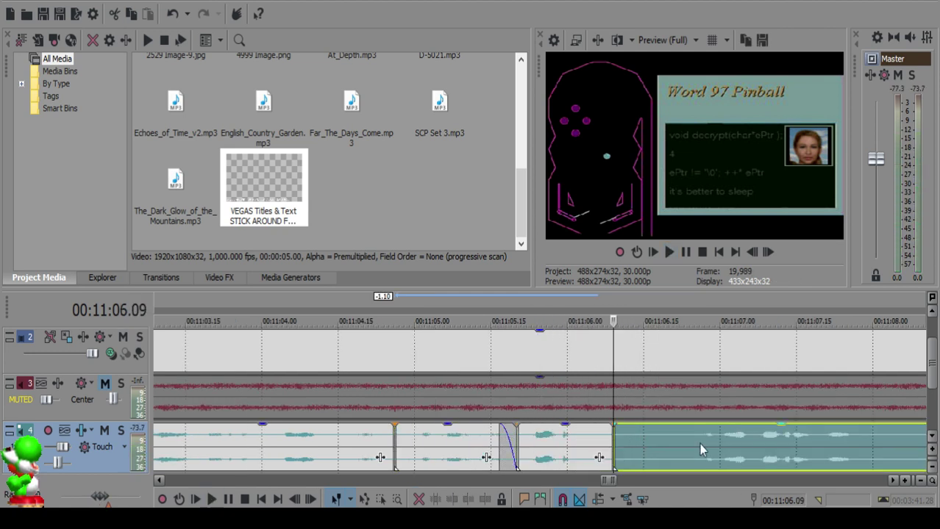
Step: Split the narration at about 00:11:06.24, delete the piece before it and move the rest 11 frames earlier to start at 00:11:06.13
scroll(805, 451, "down", 3)
left_click(499, 434)
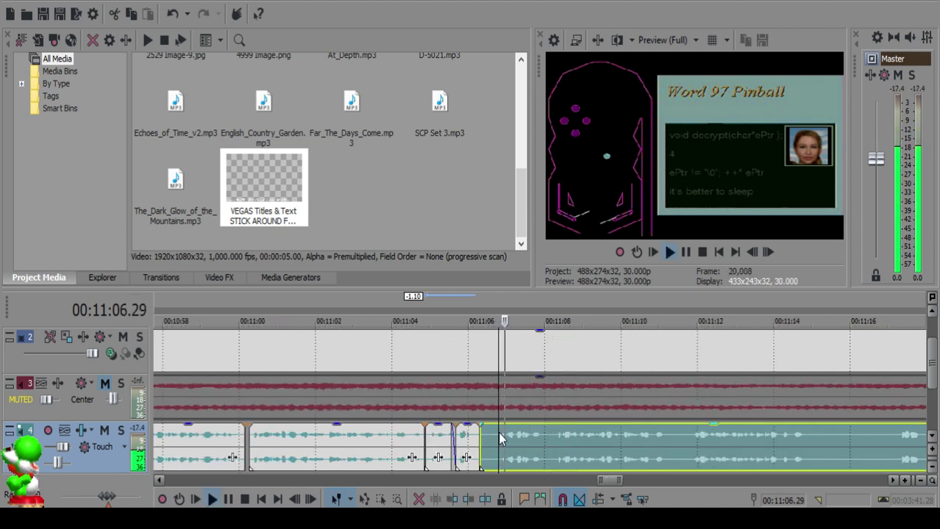
key("space")
key("s")
left_click(484, 431)
key("Delete")
left_click(509, 450)
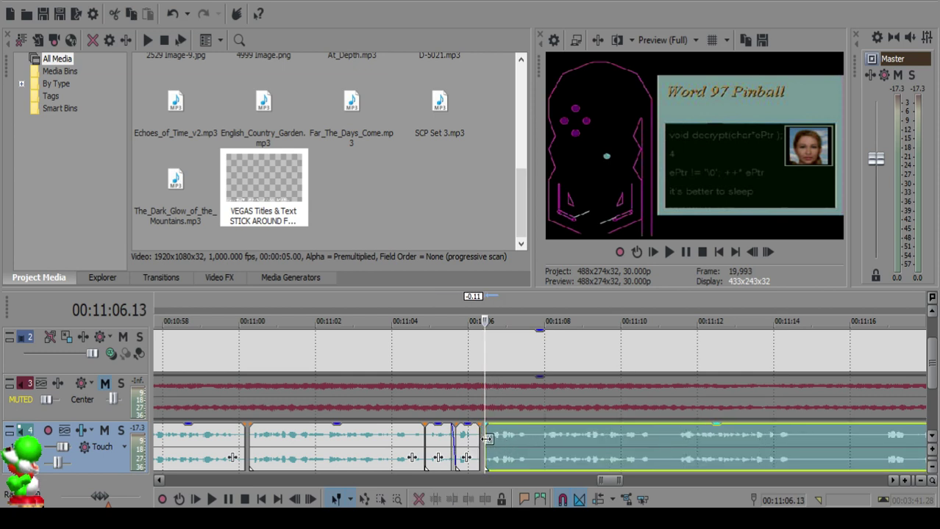
left_click(470, 440)
key("space")
scroll(565, 450, "up", 2)
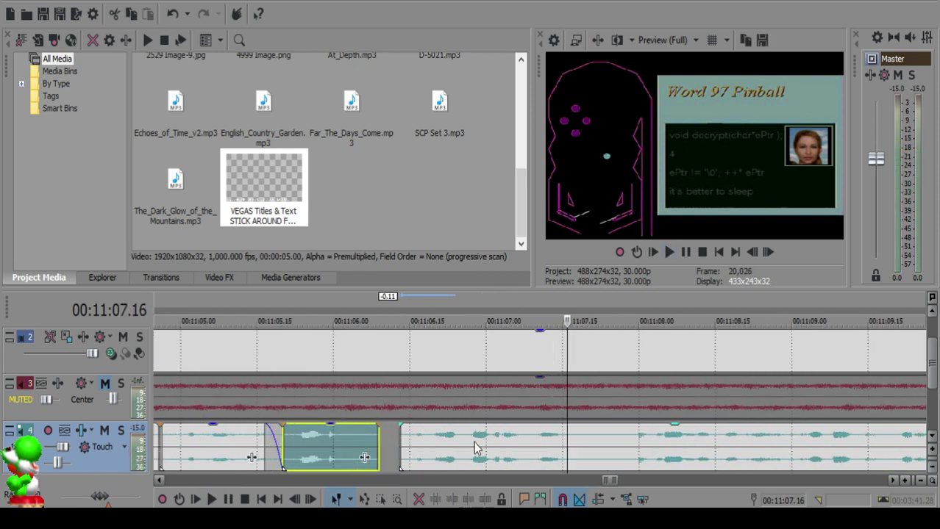
Step: Split the narration between words at about 00:11:06.26 and replay the short clip before the split
left_click(461, 440)
left_click(464, 435)
key("space")
key("s")
left_click(462, 438)
key("space")
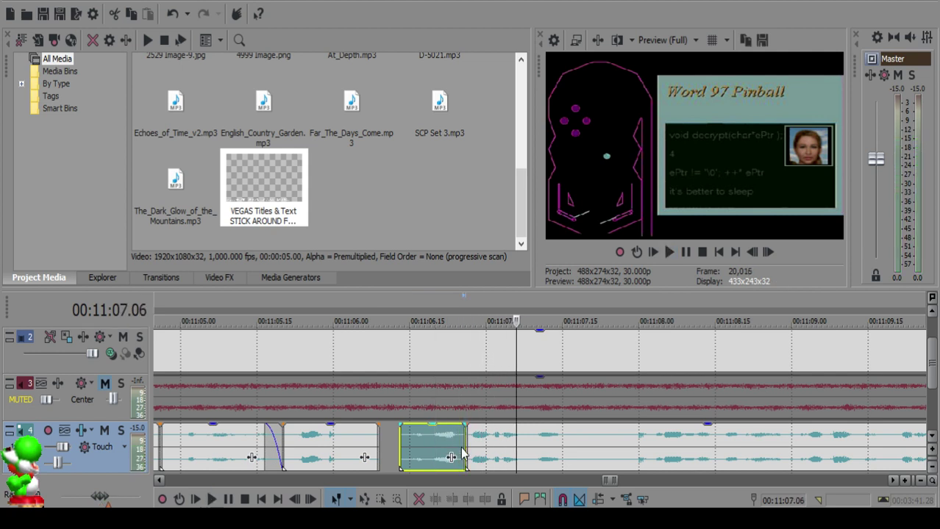
key("space")
Step: Trim the end of the short clip slightly before 00:11:06.26 and replay the cut
scroll(539, 450, "up", 5)
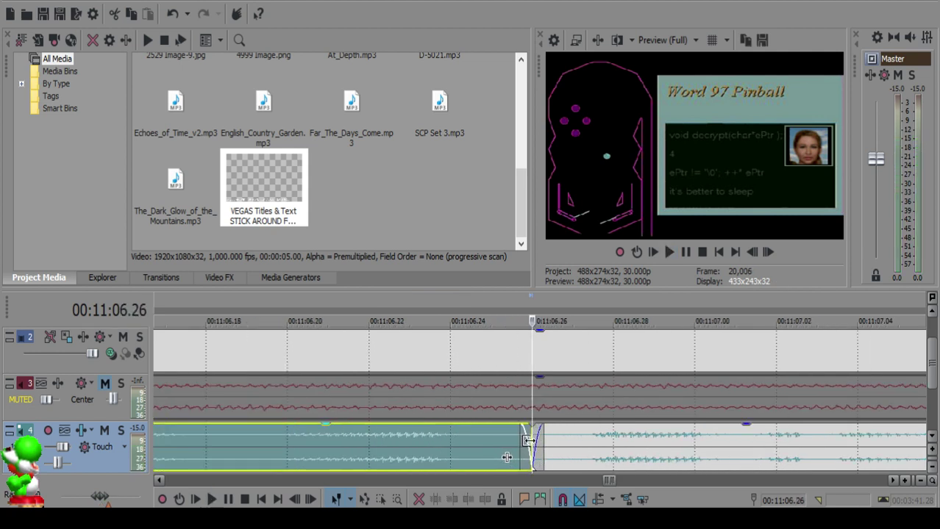
scroll(513, 450, "down", 4)
left_click(439, 456)
key("space")
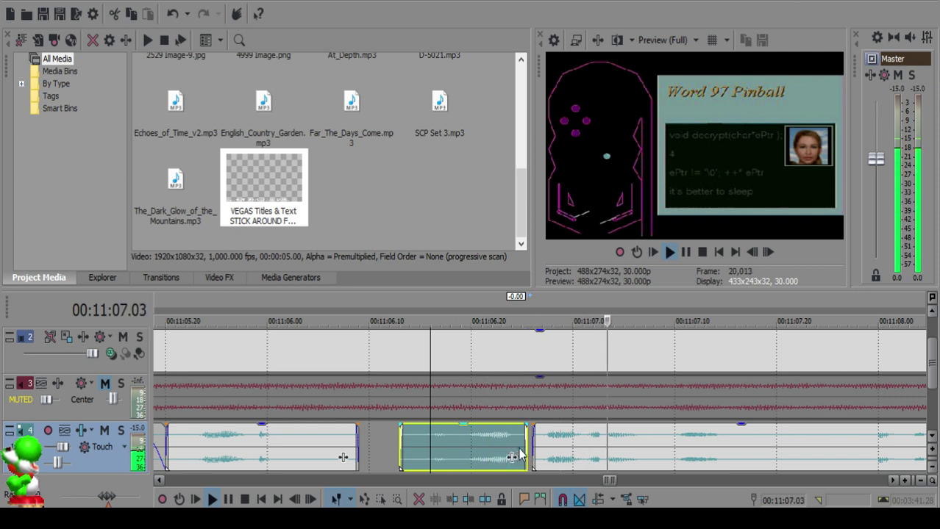
left_click(400, 447)
key("space")
scroll(572, 449, "down", 1)
scroll(574, 450, "up", 1)
key("space")
Step: Split the narration at about 00:11:07.17 and listen ahead for the next wanted take
left_click(629, 442)
left_click(640, 435)
scroll(643, 434, "down", 5)
left_click(660, 445)
left_click(725, 443)
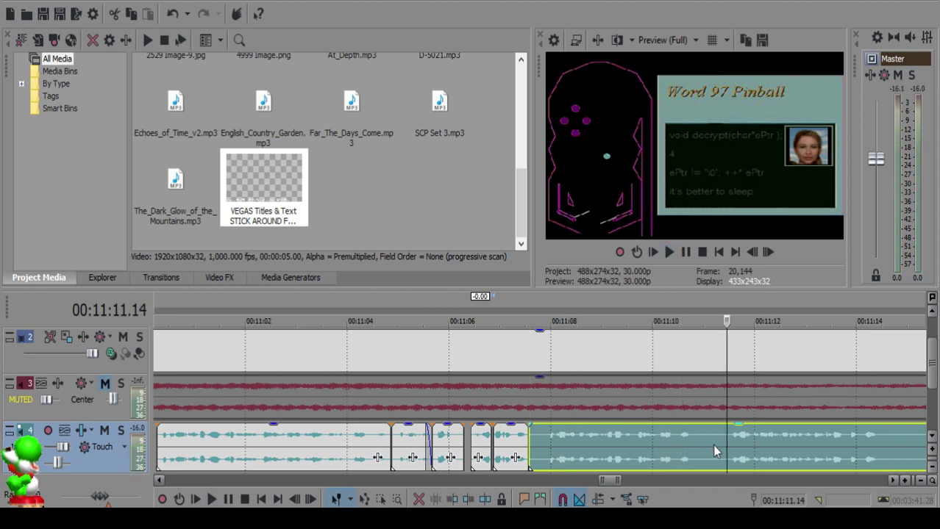
Step: Split just before the next take, delete the small piece after 00:11:07.17 and move the rest three frames earlier to about 00:11:07.19
left_click(543, 436)
key("space")
key("s")
left_click(537, 440)
key("Delete")
mouse_move(552, 442)
left_mouse_down()
mouse_move(544, 441)
mouse_move(555, 448)
left_mouse_up()
left_click(510, 446)
key("space")
Step: Replay the short narration clips and the transition around 00:11:07.17 to check their timing
scroll(526, 446, "up", 2)
left_click(522, 439)
key("space")
left_click(434, 444)
key("space")
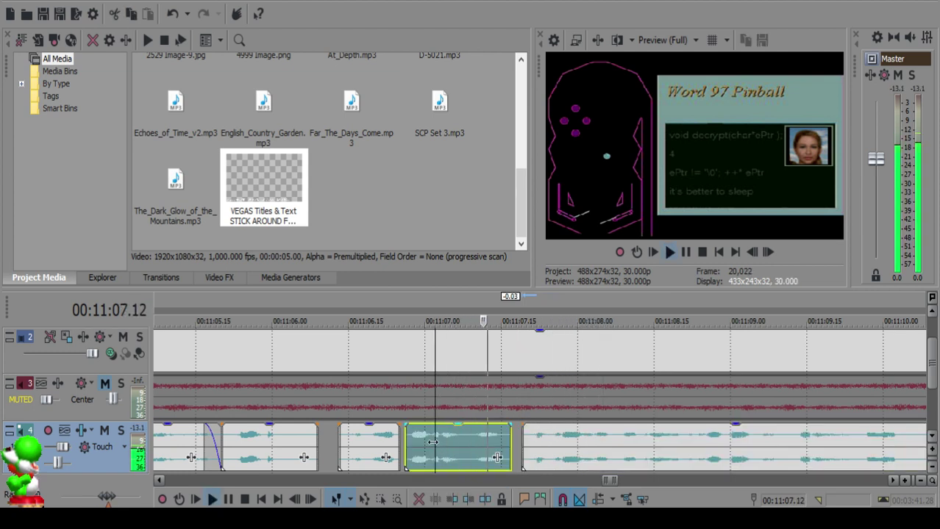
left_click(547, 441)
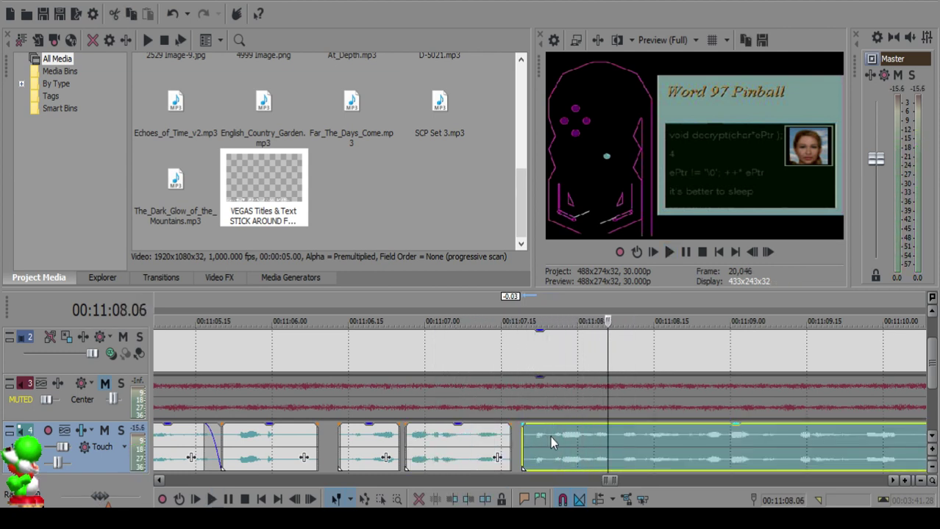
left_click(550, 436)
Step: Split the narration at about 00:11:10.16 and 00:11:11.06 and delete the piece between the splits
scroll(573, 441, "down", 3)
scroll(577, 439, "up", 4)
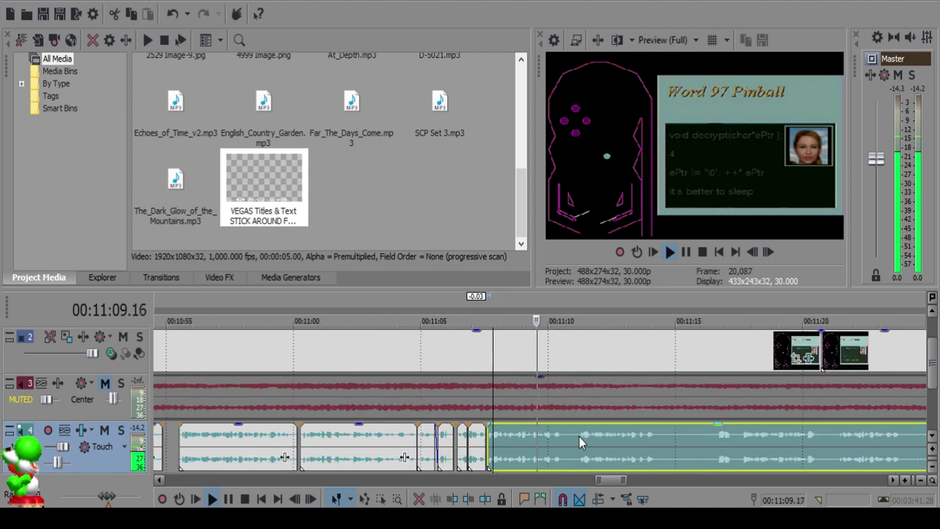
key("space")
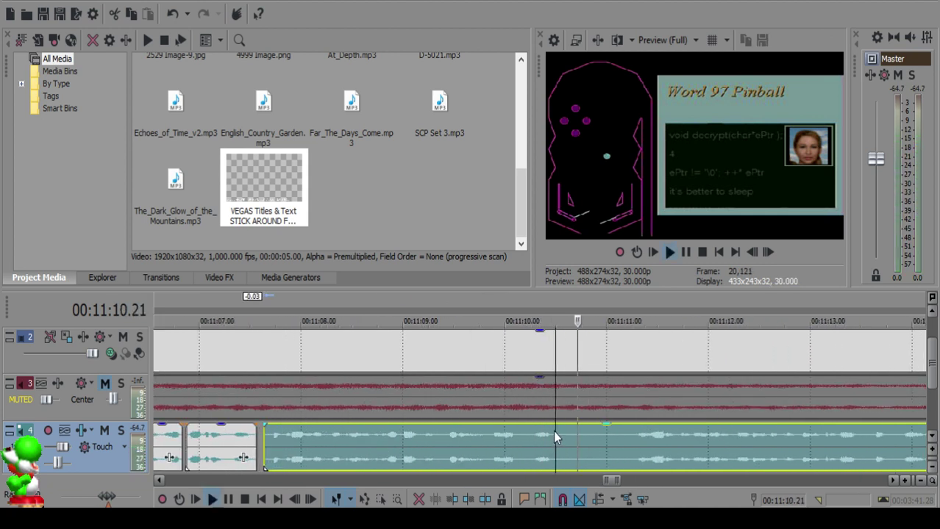
key("s")
key("Return")
key("s")
left_click(585, 438)
key("Delete")
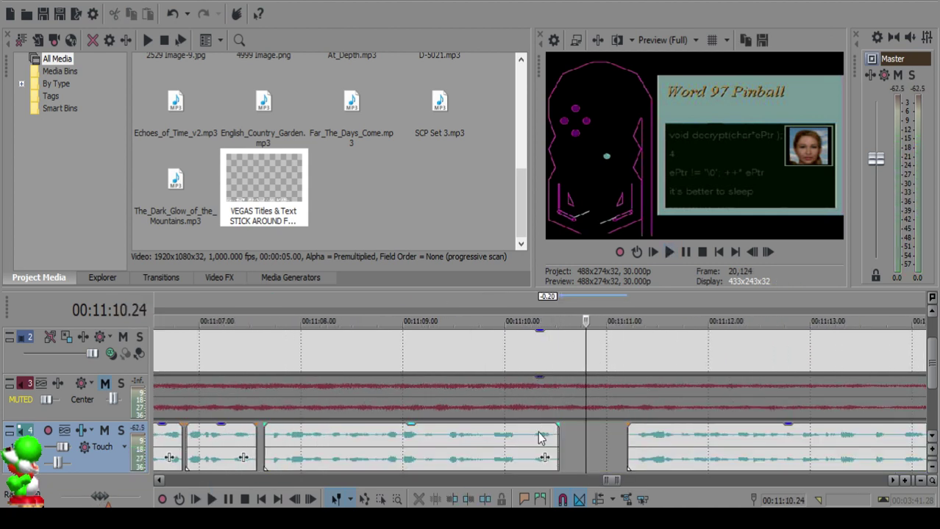
Step: Narrow the gap after 00:11:10.16 by moving the following narration earlier, and replay the transition
left_click(539, 437)
key("space")
left_click_drag(559, 425, 555, 424)
scroll(613, 442, "down", 4)
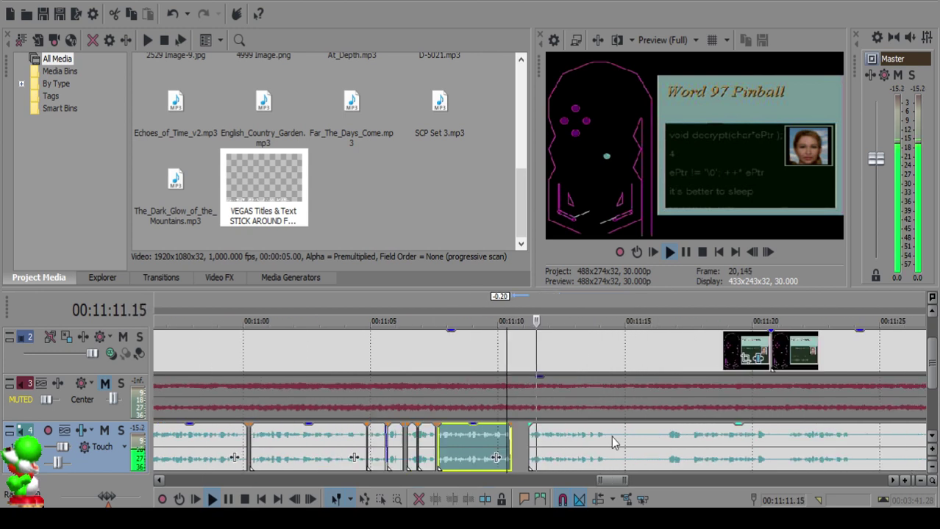
left_click(665, 439)
key("Return")
left_click(519, 438)
left_click_drag(544, 438, 536, 437)
left_click(503, 438)
key("space")
Step: Bring the following narration to about 00:11:10.19 and fade out the preceding clip over about seven frames
scroll(503, 438, "up", 5)
key("space")
left_click(503, 432)
left_click(404, 442)
key("space")
left_click_drag(466, 442, 449, 441)
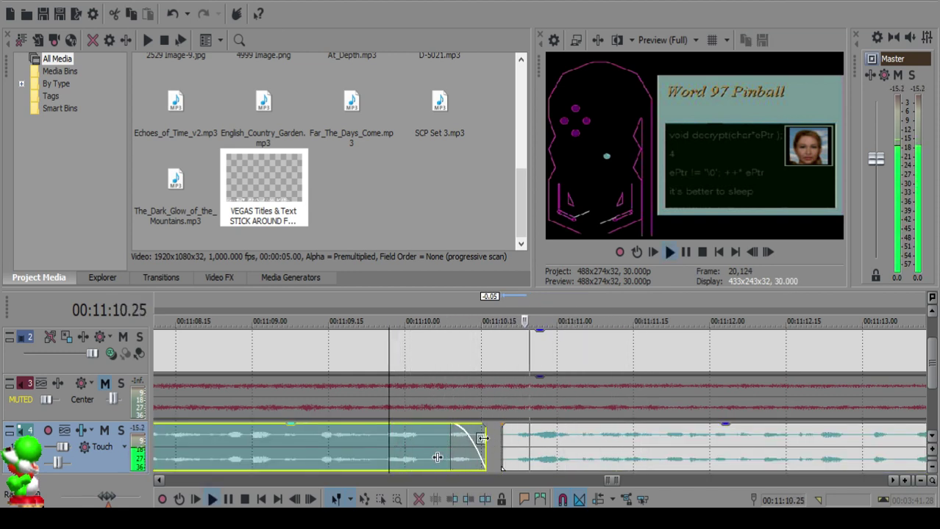
Step: Lengthen the fade-out to about ten frames, move the following narration to about 00:11:10.17 and replay the transition
key("space")
left_click(491, 441)
left_click_drag(516, 441, 438, 444)
left_click(419, 439)
key("space")
left_click(400, 443)
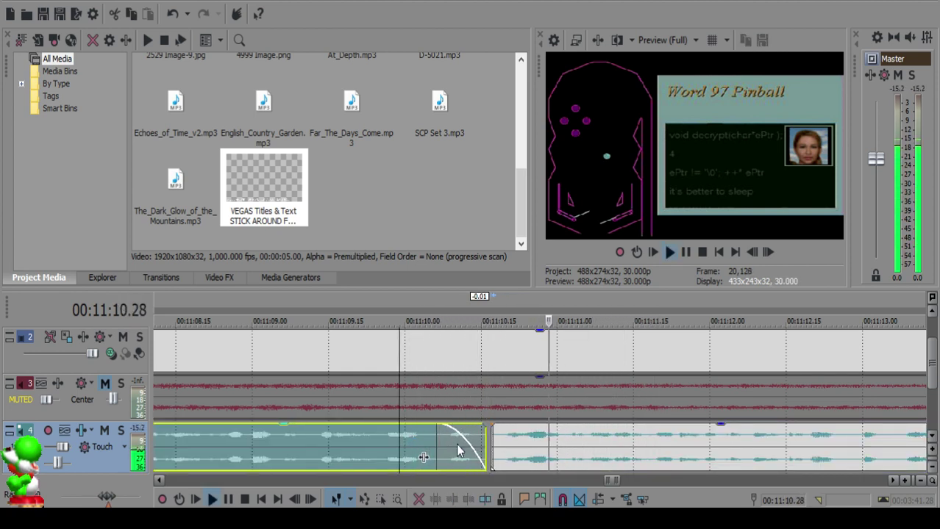
Step: Play through the next take and split the narration at its end at 00:11:13.18
scroll(439, 445, "down", 8)
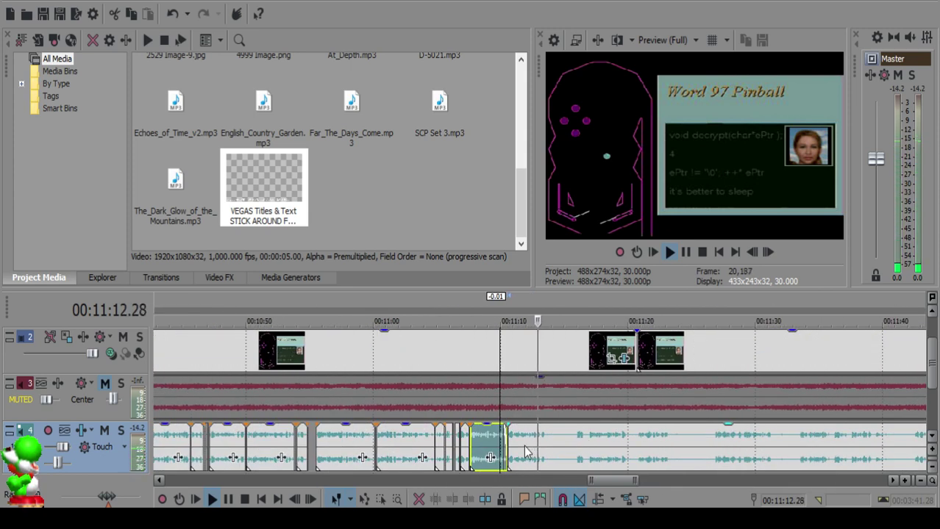
scroll(530, 448, "up", 6)
left_click(564, 439)
key("space")
key("s")
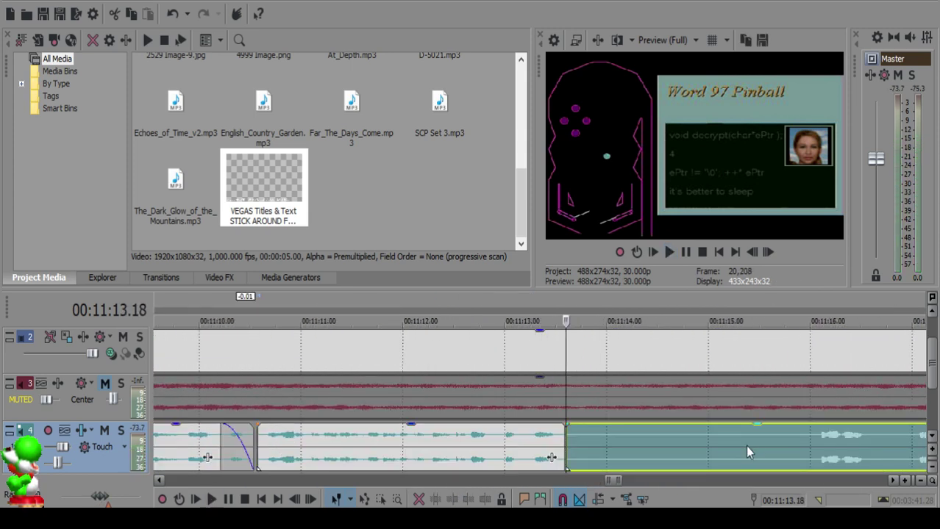
Step: Find the start of the next phrase after the silence and split the narration just before it at 00:11:15.29
left_click(801, 442)
key("space")
scroll(800, 442, "down", 2)
scroll(800, 443, "up", 2)
left_click(505, 437)
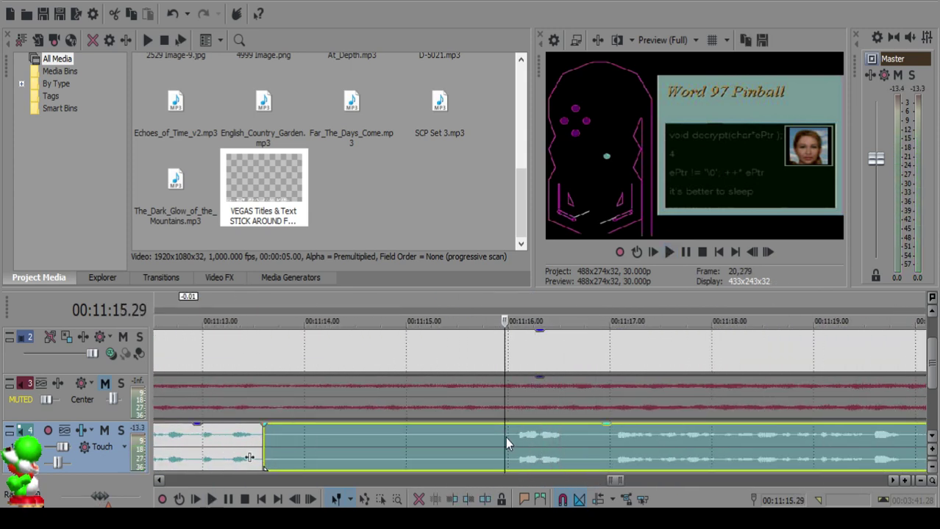
key("s")
key("space")
Step: Delete the silence after 00:11:13.18, move the rest earlier to start at about 00:11:14.08 and play across the gap
left_click(332, 443)
key("space")
key("Delete")
left_click_drag(559, 451, 401, 448)
left_click(183, 443)
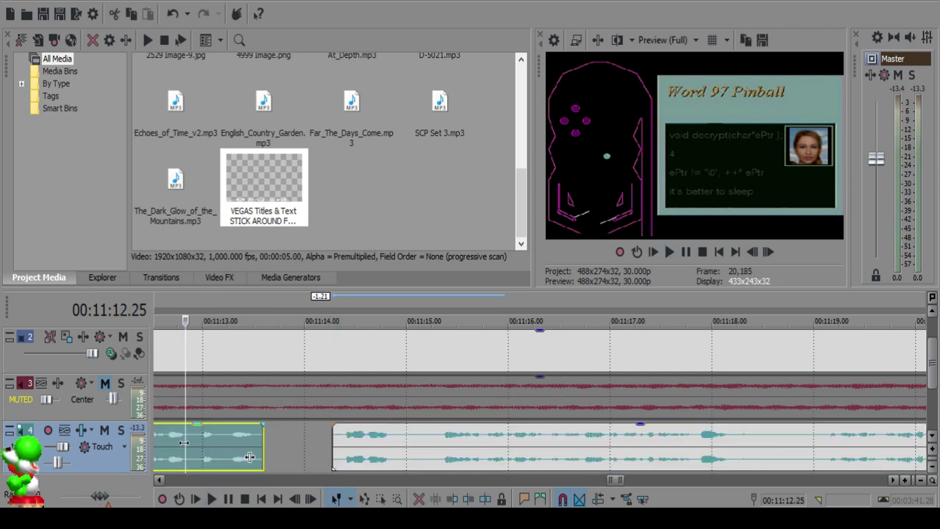
key("space")
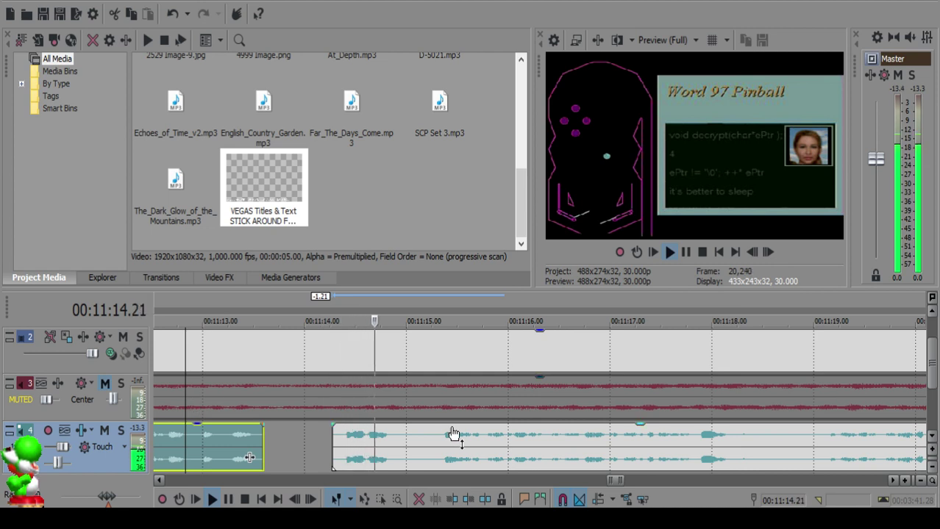
Step: Split the narration after the short phrase at about 00:11:15.01 and listen further ahead
left_click(410, 440)
key("s")
left_click(665, 439)
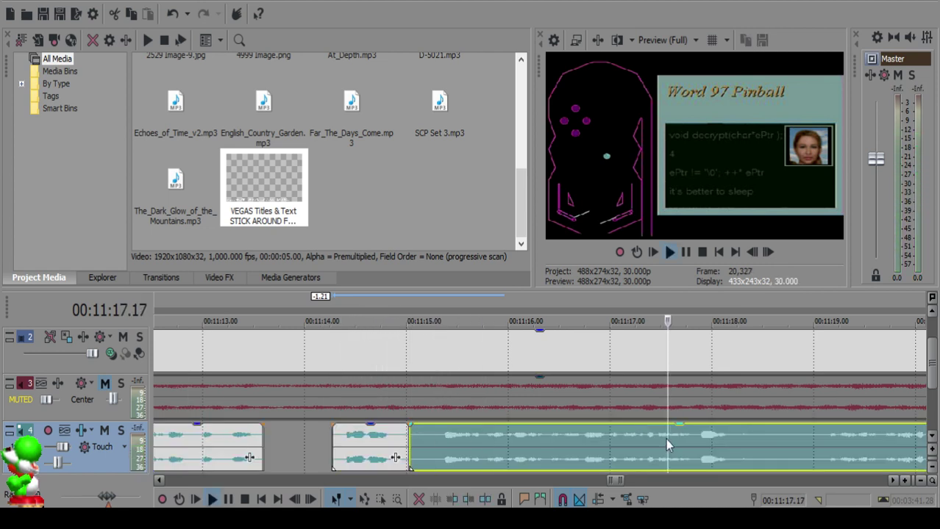
Step: Split the narration at 00:11:15.08, just before the next phrase, and delete the silent piece after the short phrase
scroll(641, 444, "down", 3)
left_click(603, 435)
left_click(408, 438)
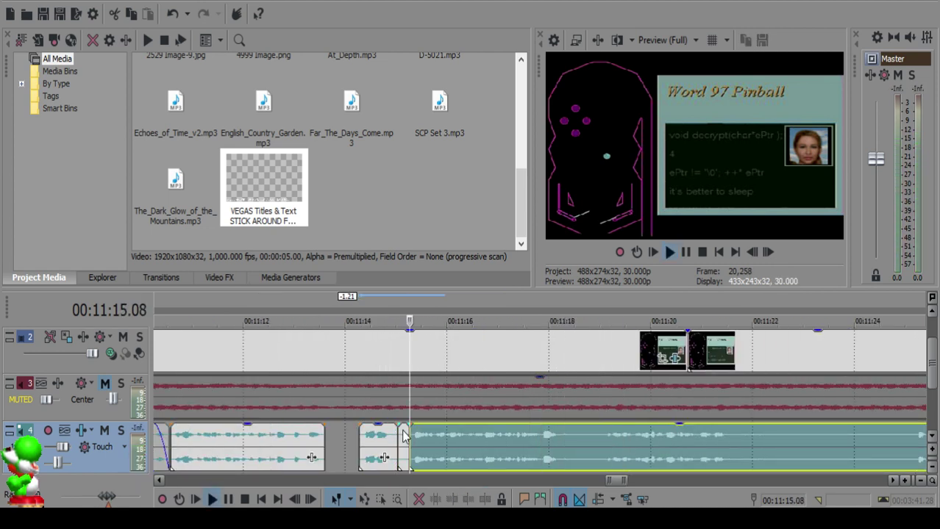
key("s")
left_click(404, 435)
key("space")
scroll(412, 434, "up", 2)
left_click(543, 438)
key("Delete")
Step: Move the following narration earlier to start at about 00:11:15.03 and play across the gap to check its timing
left_click_drag(625, 444, 565, 442)
left_click(451, 447)
key("space")
key("space")
left_click(539, 444)
left_click(425, 446)
key("space")
key("space")
left_click(546, 439)
left_click(436, 442)
key("space")
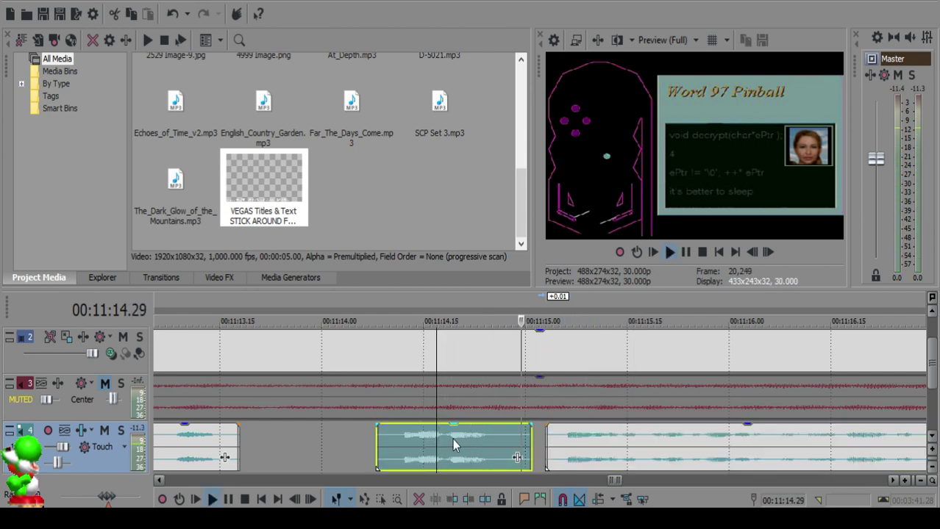
Step: Split the narration on both sides of the pause and delete the silence between about 00:11:18.06 and 00:11:18.17
scroll(580, 462, "down", 5)
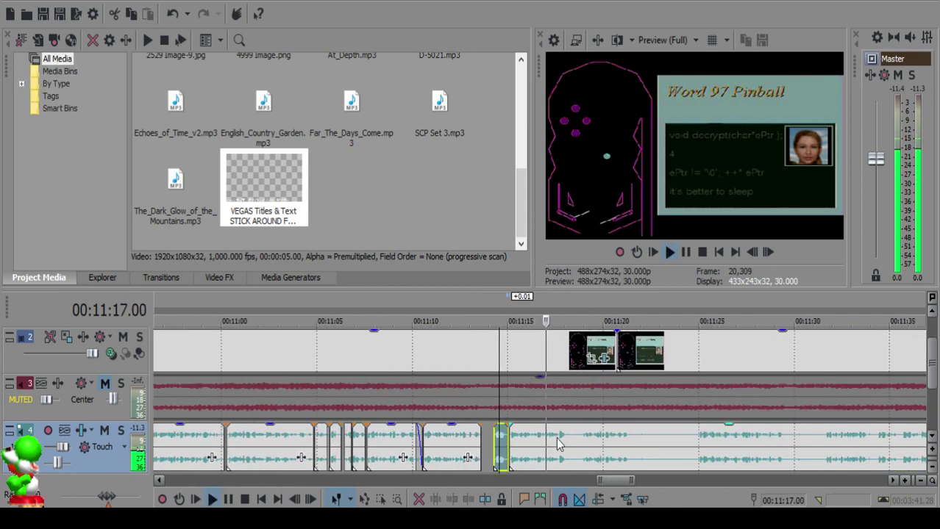
scroll(561, 442, "up", 7)
left_click(573, 435)
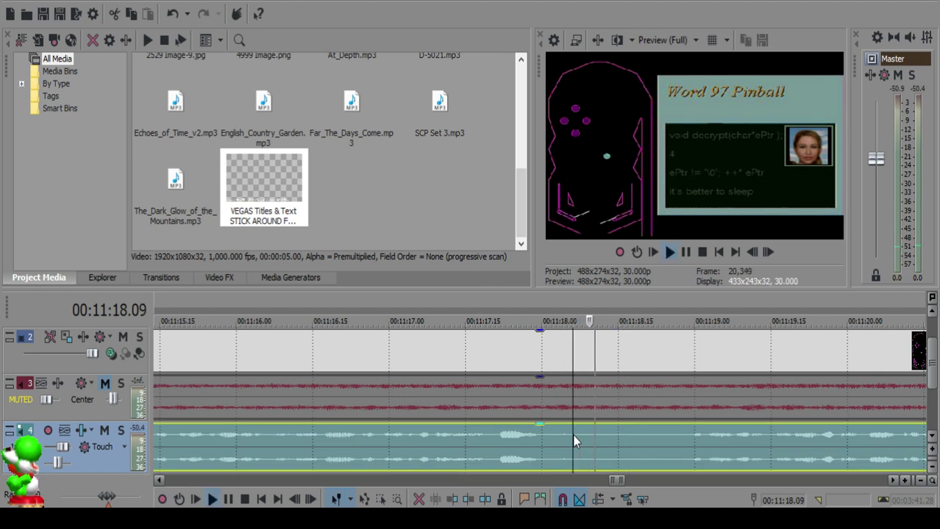
key("s")
left_click(574, 436)
key("s")
key("Delete")
left_click(536, 439)
key("space")
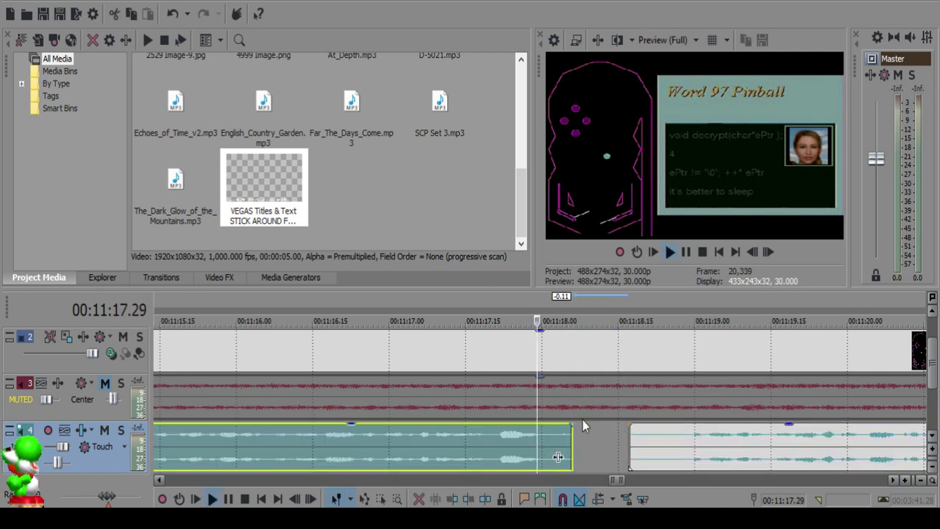
Step: Try a short fade-out on the narration's end at 00:11:18.06 and play it back
left_click_drag(572, 424, 553, 445)
left_click(665, 445)
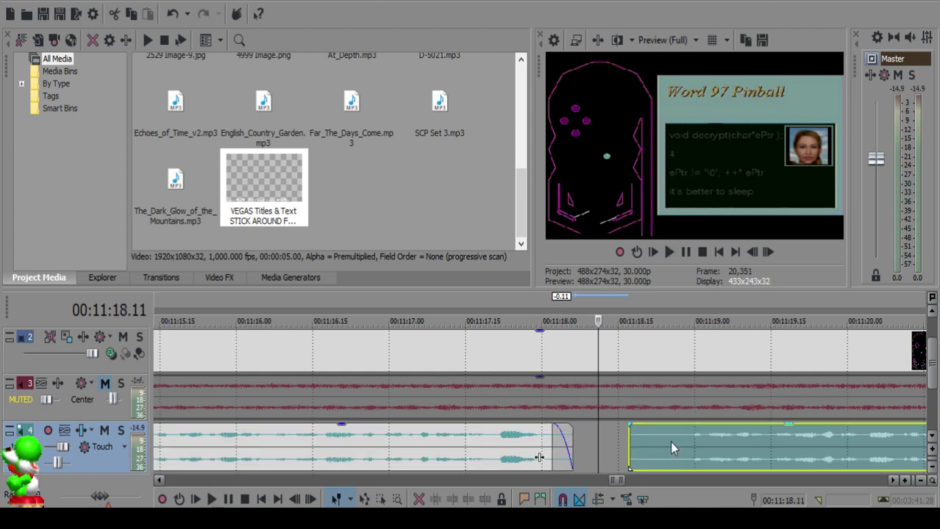
left_click(564, 444)
key("space")
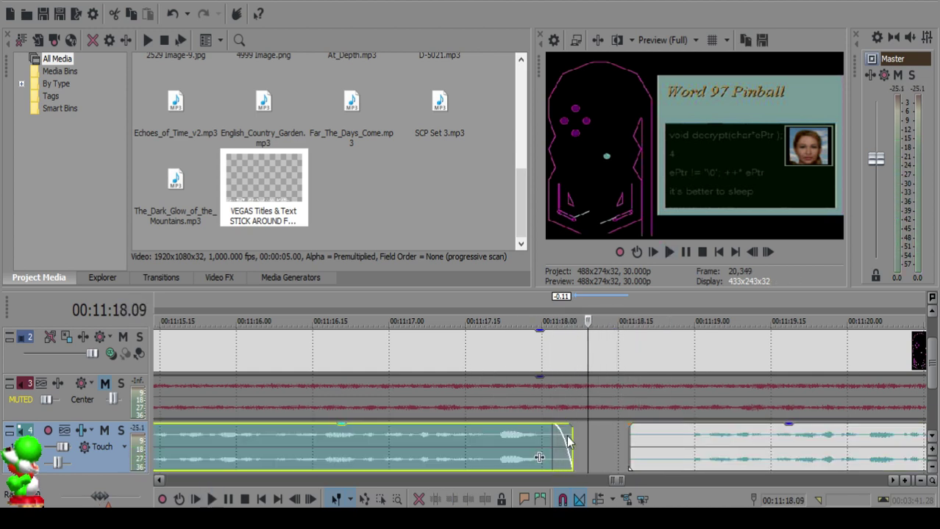
Step: Cut the narration's end back to 00:11:18.05, fade out its last 3 frames or so and play it
key("space")
key("s")
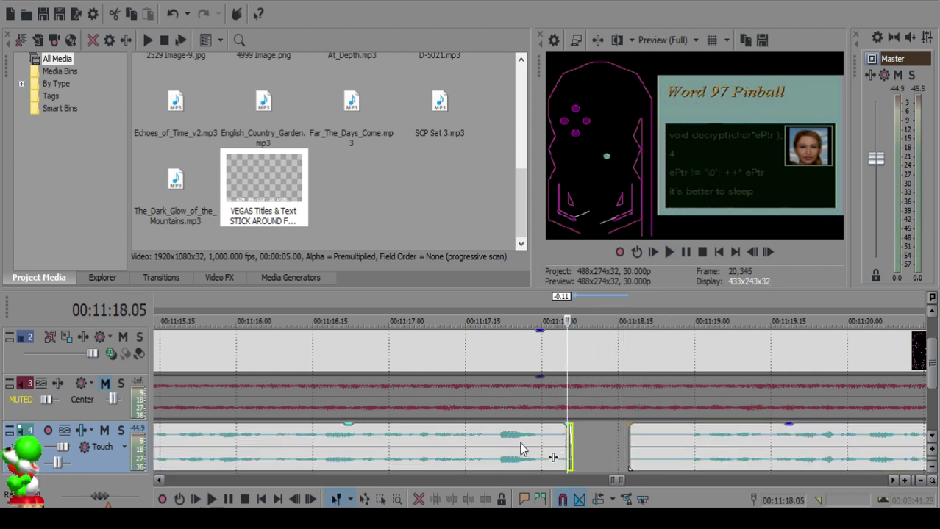
key("Delete")
left_click(522, 442)
key("space")
left_click_drag(569, 423, 550, 426)
left_click(470, 446)
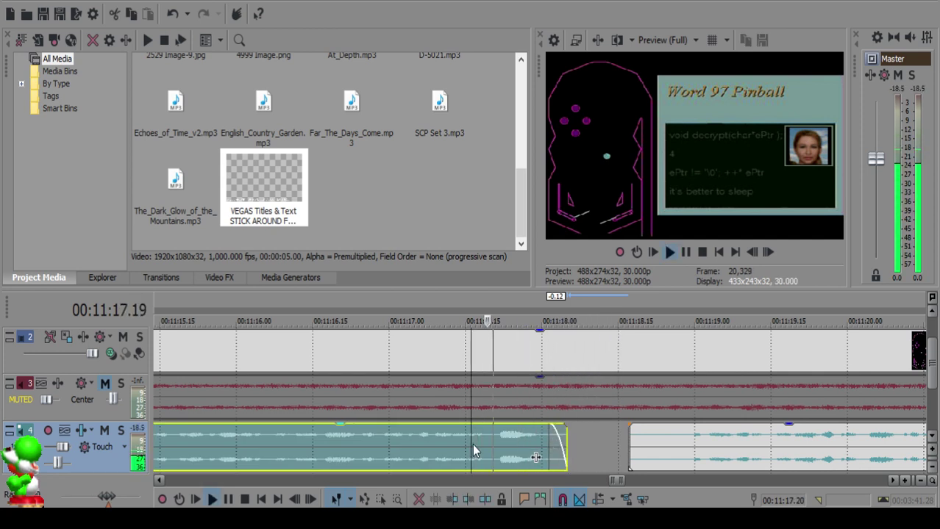
Step: Remove the silence before 00:11:18.26 and move the rest of the narration earlier to start at about 00:11:18.10
scroll(659, 441, "down", 5)
left_click(618, 442)
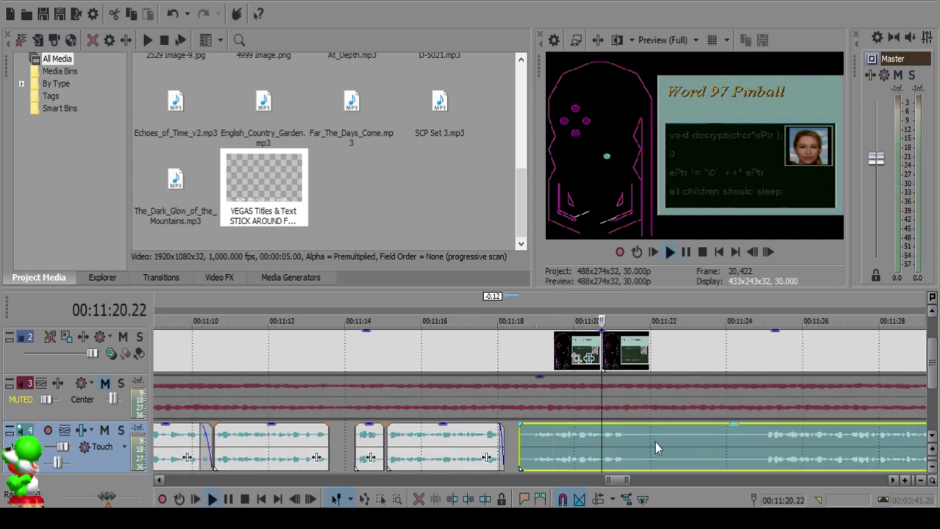
left_click(753, 441)
left_click(520, 440)
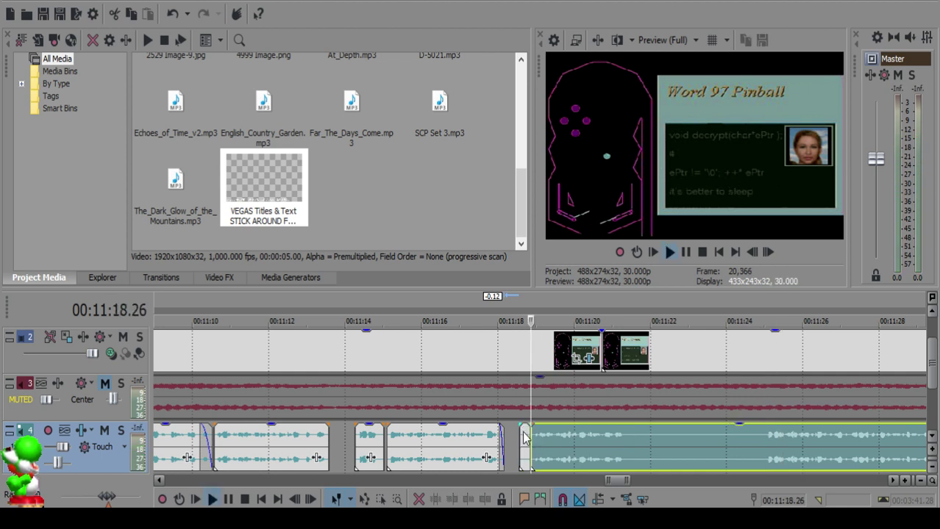
key("space")
left_click(509, 428)
left_click_drag(564, 442, 544, 440)
key("space")
Step: Nudge the following narration earlier to start at about 00:11:18.08 and play across the gap
left_click(470, 429)
left_click(487, 437)
scroll(552, 447, "up", 4)
left_click(573, 444)
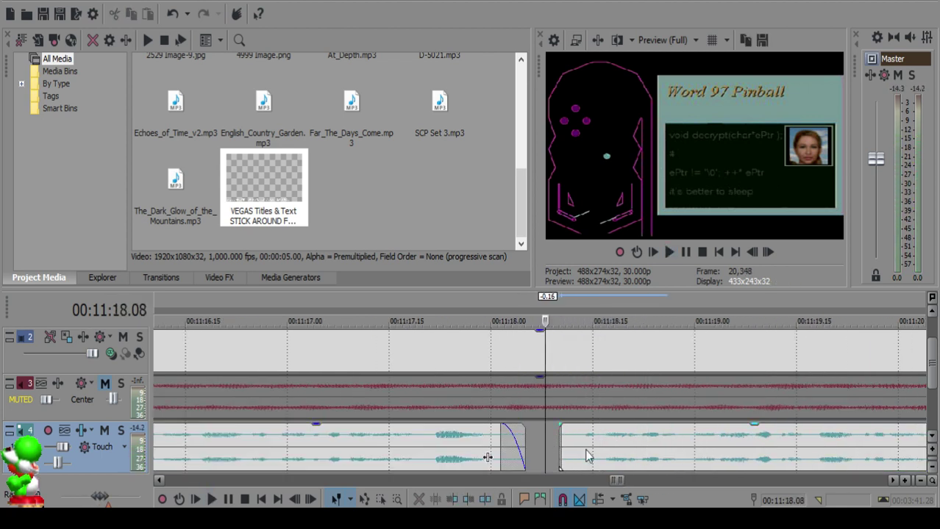
left_click(409, 450)
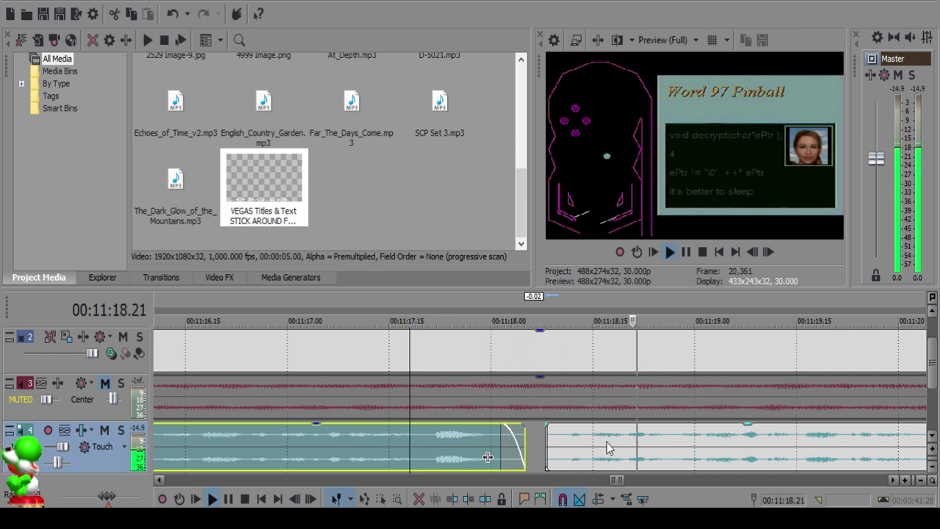
Step: Split the narration at about 00:11:20.14, give the piece after the cut a short fade-in and play across it
scroll(604, 445, "down", 4)
scroll(584, 452, "up", 4)
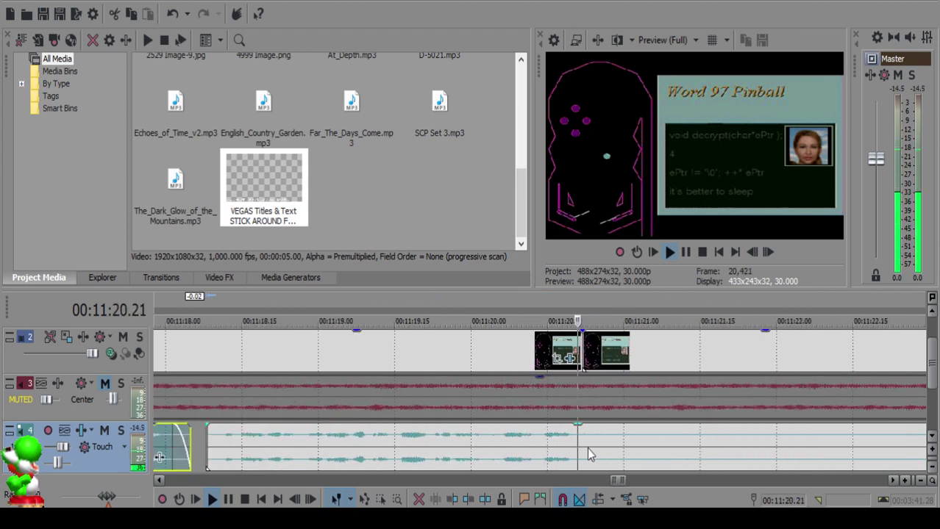
left_click(531, 439)
left_click(539, 436)
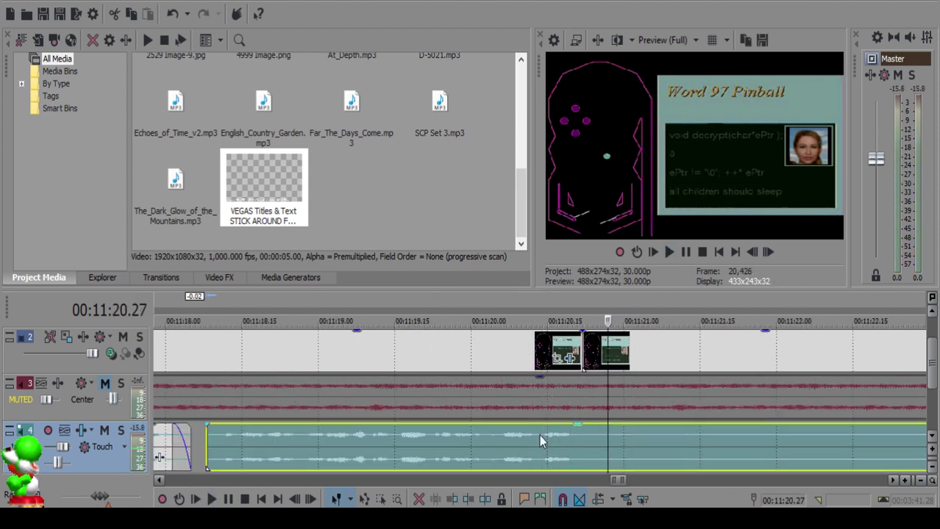
key("s")
left_click(448, 444)
key("space")
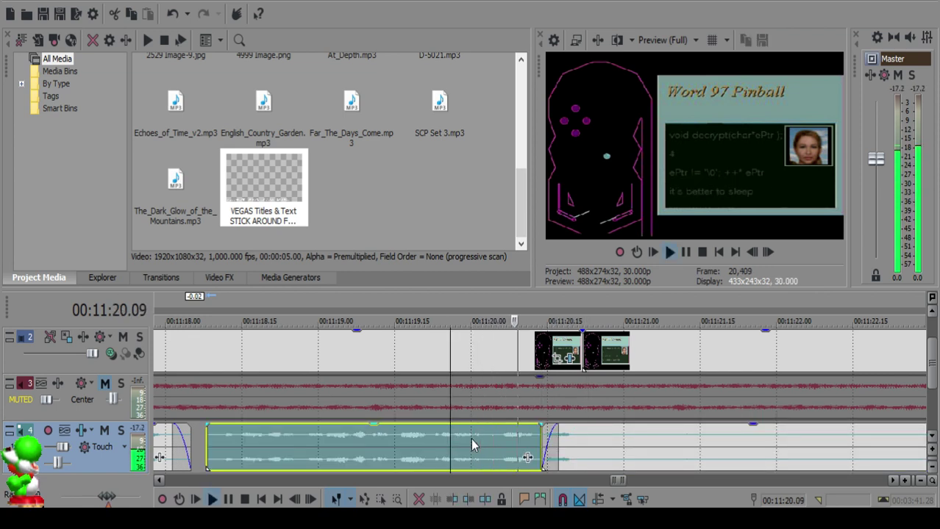
Step: Split the narration after the last word and delete the silence between about 00:11:20.22 and 00:11:21.00
left_click(545, 440)
key("space")
left_click(584, 436)
key("space")
key("space")
key("s")
key("space")
key("Return")
key("s")
left_click(586, 435)
key("Delete")
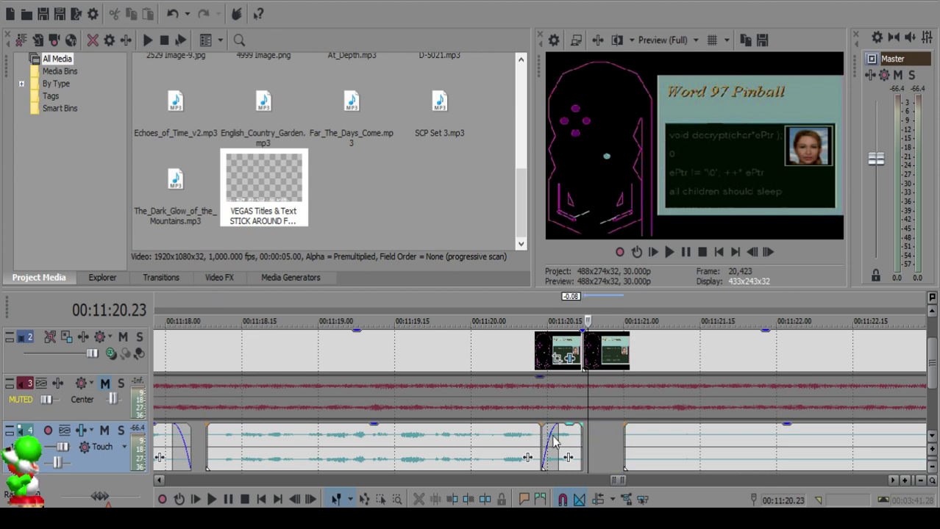
Step: Smooth the cut at about 00:11:20.14 with a short fade-out before it and a longer fade-in after it
left_click(453, 446)
key("space")
key("Return")
left_click_drag(542, 425, 530, 426)
left_click(465, 443)
key("space")
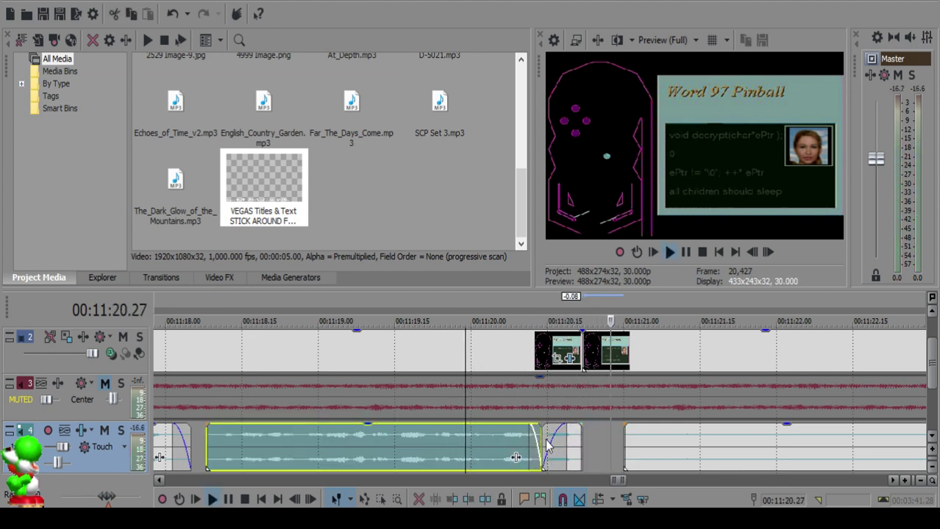
Step: Find the next phrase after the long silence and split the narration just before it at about 00:11:24.09
scroll(599, 444, "down", 3)
left_click(647, 444)
scroll(647, 444, "down", 1)
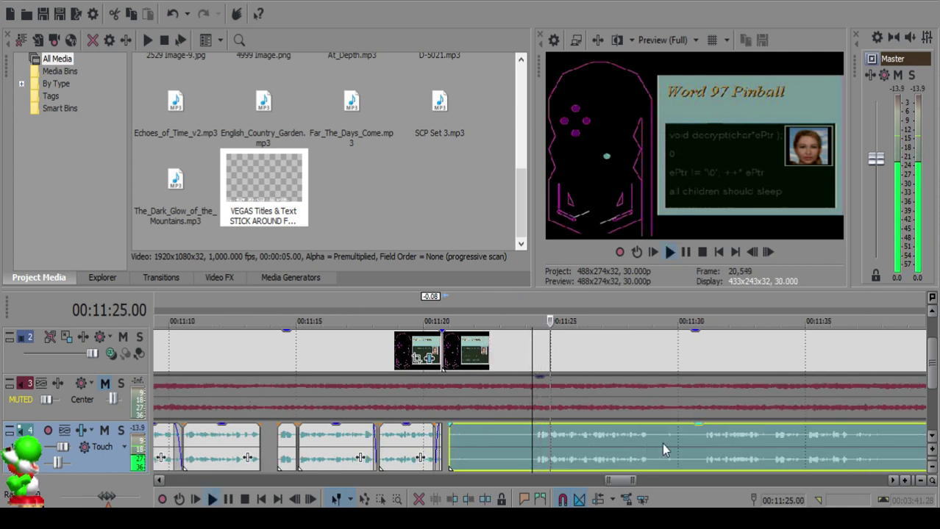
left_click(704, 437)
left_click(534, 438)
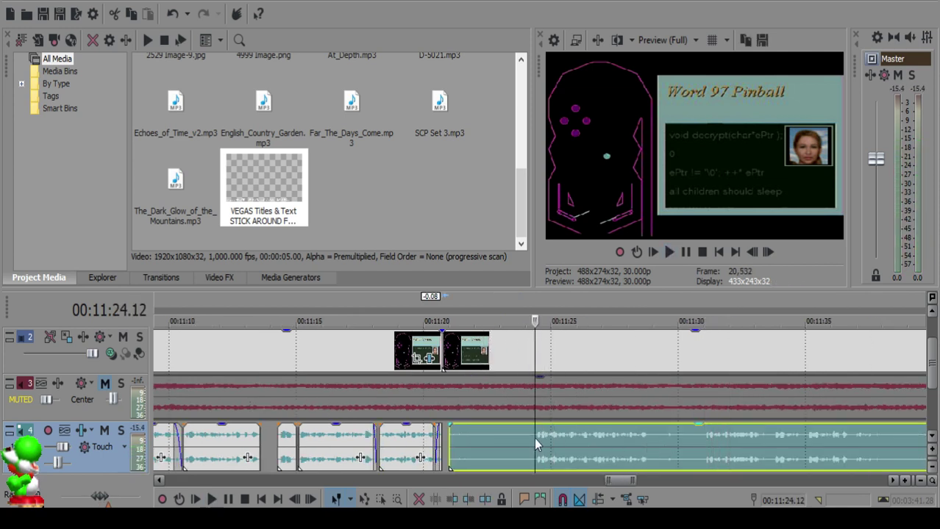
left_click(533, 436)
key("space")
key("s")
Step: Delete the long silence and move the remaining narration earlier to start at about 00:11:21.00
left_click_drag(448, 433, 449, 433)
left_click_drag(576, 450, 496, 446)
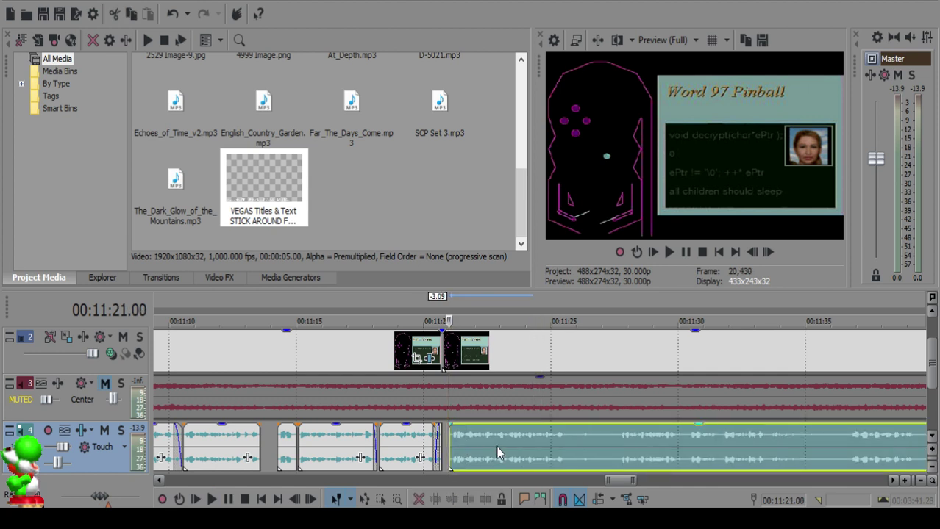
left_click(424, 435)
key("space")
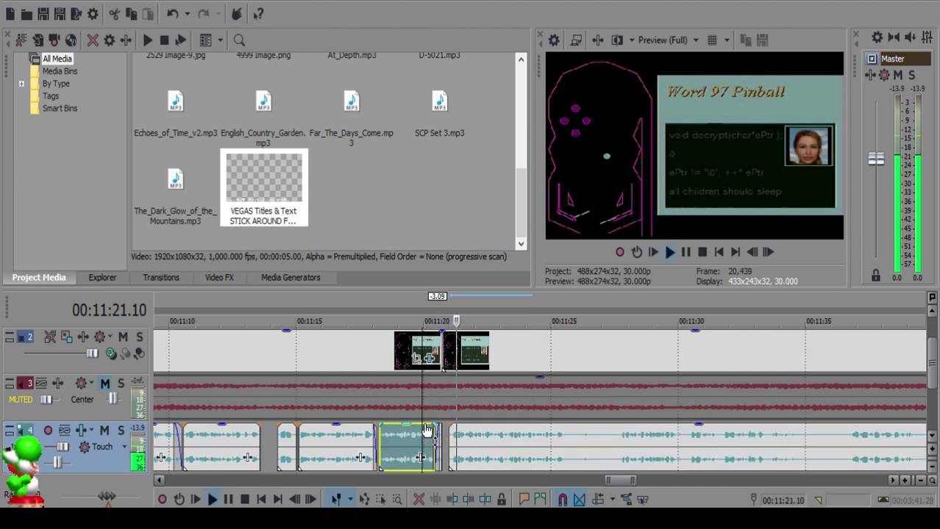
Step: Nudge the remaining narration about one frame earlier and play across the join
left_click(441, 448)
key("space")
scroll(603, 450, "up", 3)
left_click(583, 443)
left_click_drag(607, 444, 601, 444)
left_click(498, 444)
key("space")
Step: Play through the next take and split the narration at its end at about 00:11:25.19
scroll(590, 439, "down", 4)
scroll(589, 437, "down", 6)
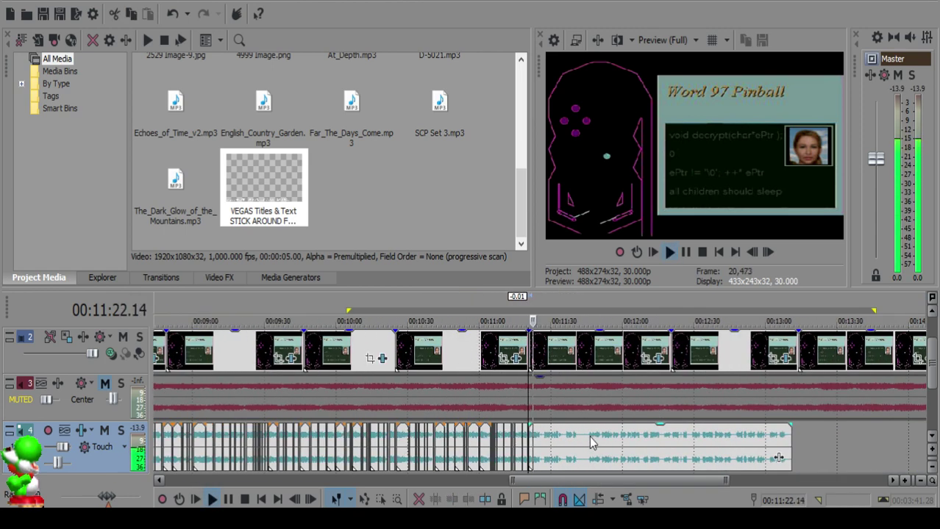
scroll(629, 450, "up", 10)
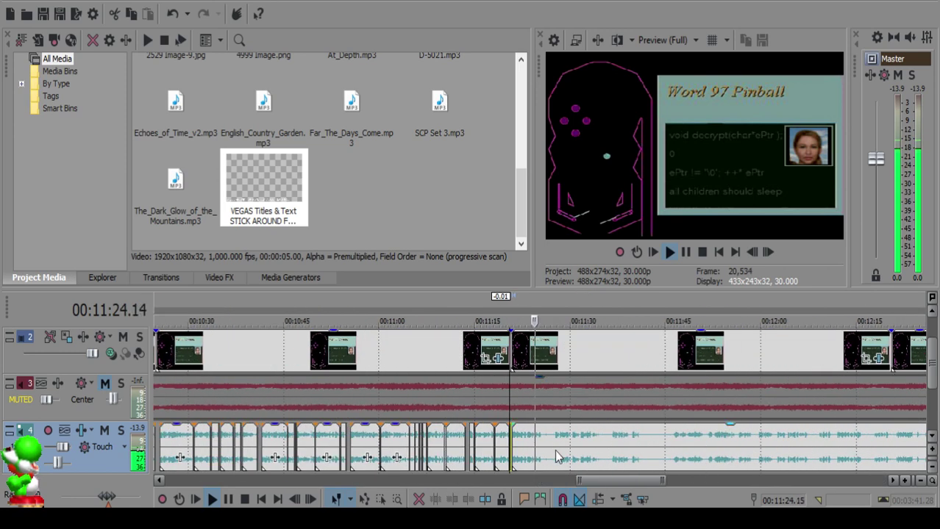
key("s")
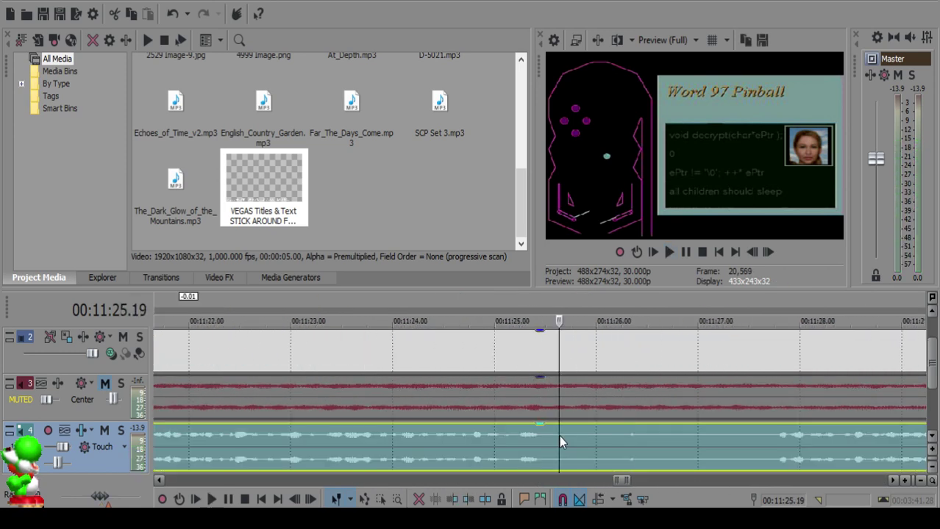
Step: Delete the silence from 00:11:25.19 to about 00:11:27.20 and move the rest earlier to start at about 00:11:25.22
left_click(770, 445)
scroll(769, 443, "down", 2)
left_click(671, 439)
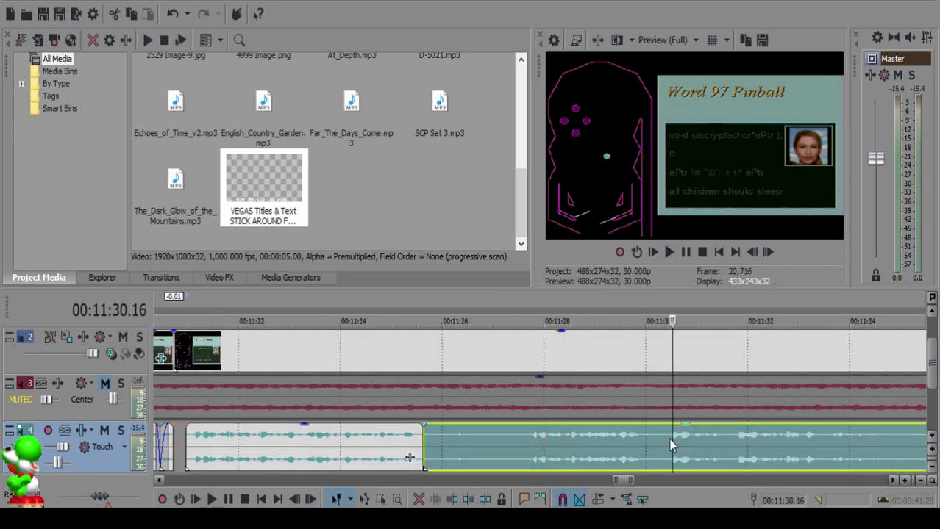
left_click(526, 440)
key("s")
left_click(428, 444)
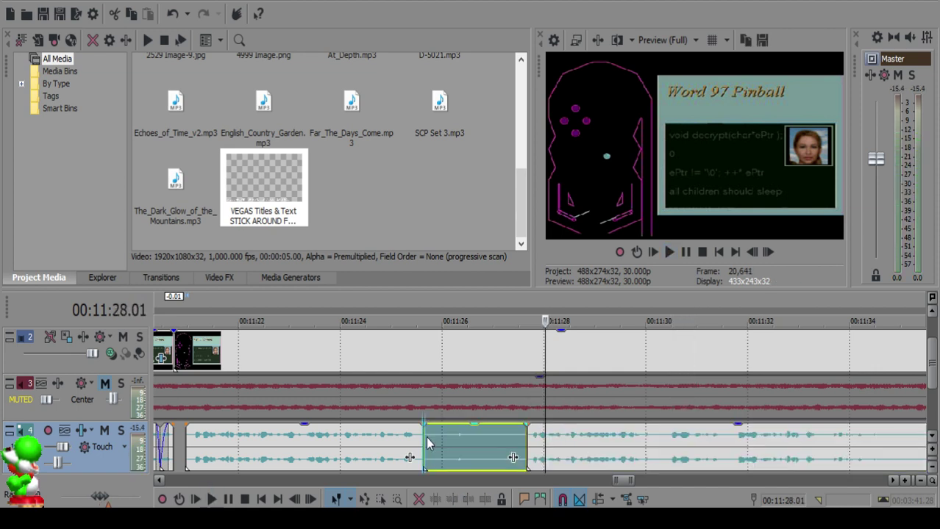
key("Delete")
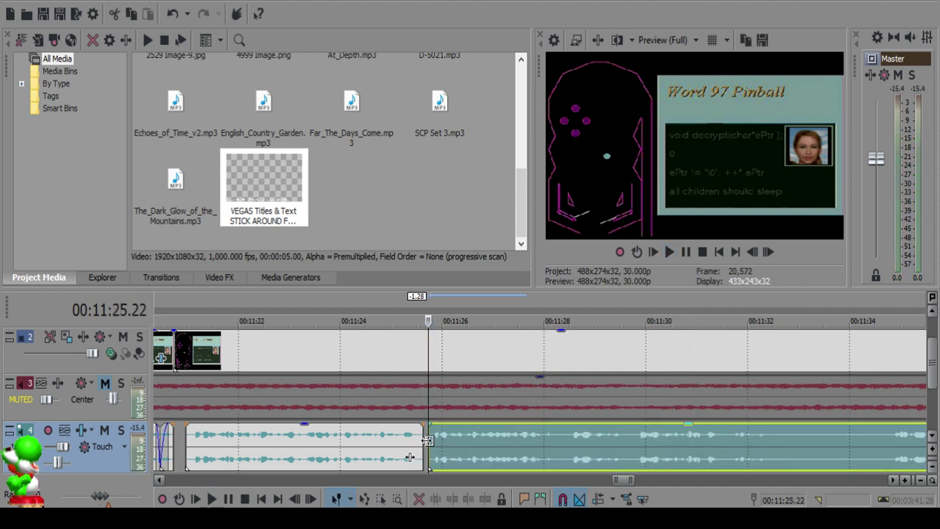
left_click(395, 437)
key("space")
Step: Fine-tune the following narration to start at about 00:11:25.21 and play across the gap
scroll(489, 435, "up", 5)
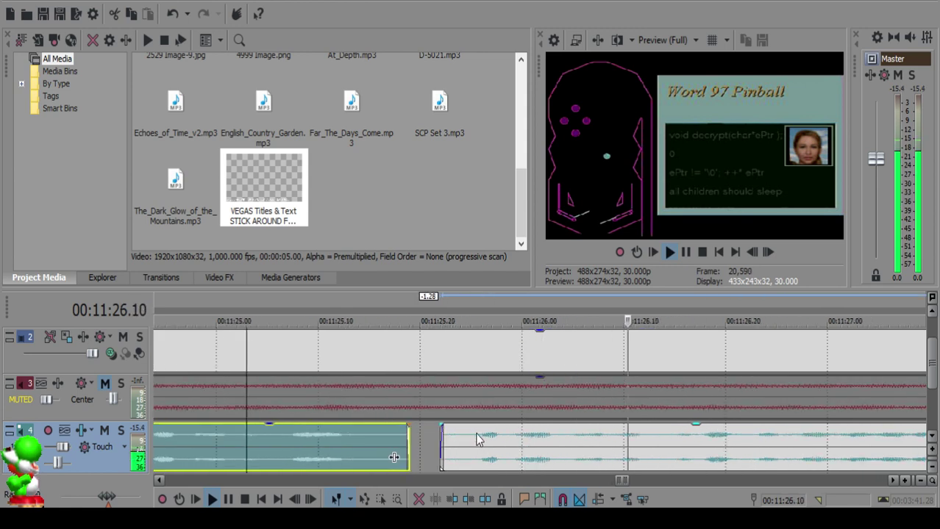
left_click(448, 444)
left_click(313, 441)
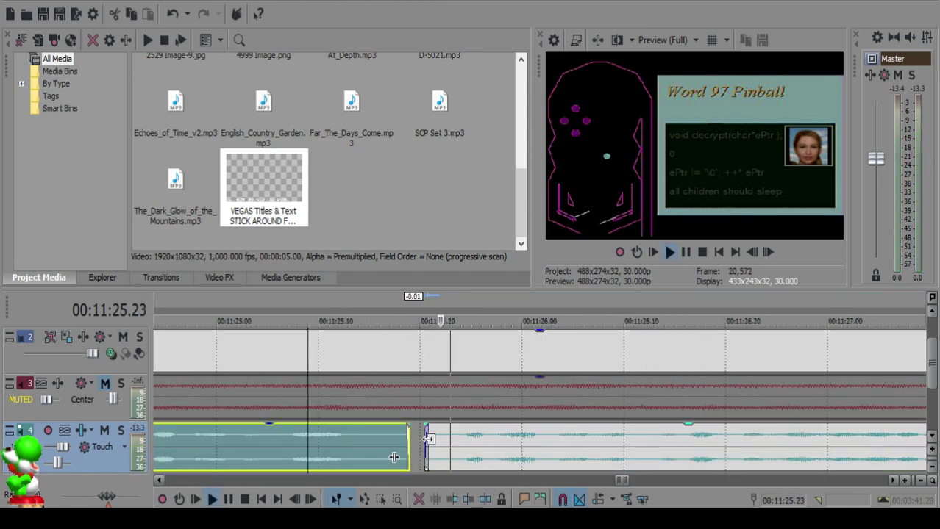
left_click(430, 439)
left_click(288, 463)
key("space")
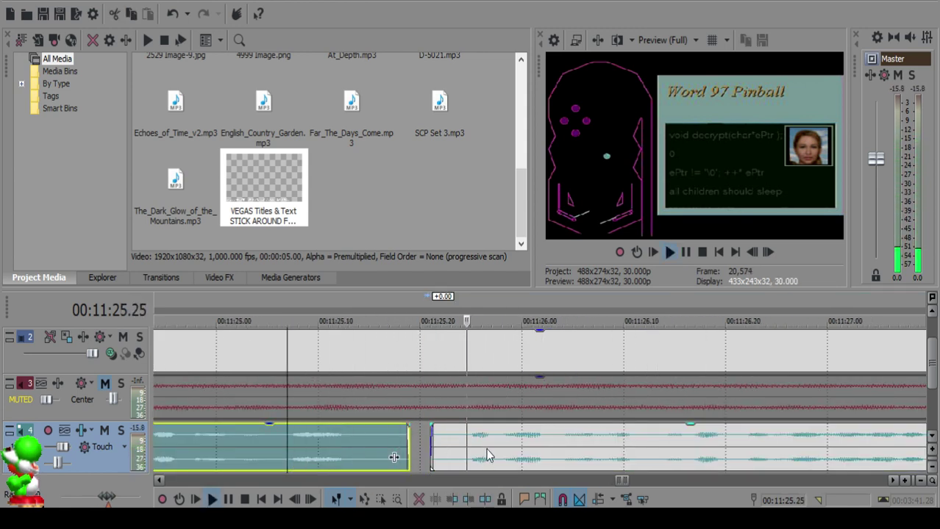
Step: Listen through the next phrase and split the narration around the short pause at about 00:11:28.00 and 00:11:28.04
scroll(540, 437, "down", 4)
scroll(617, 460, "down", 3)
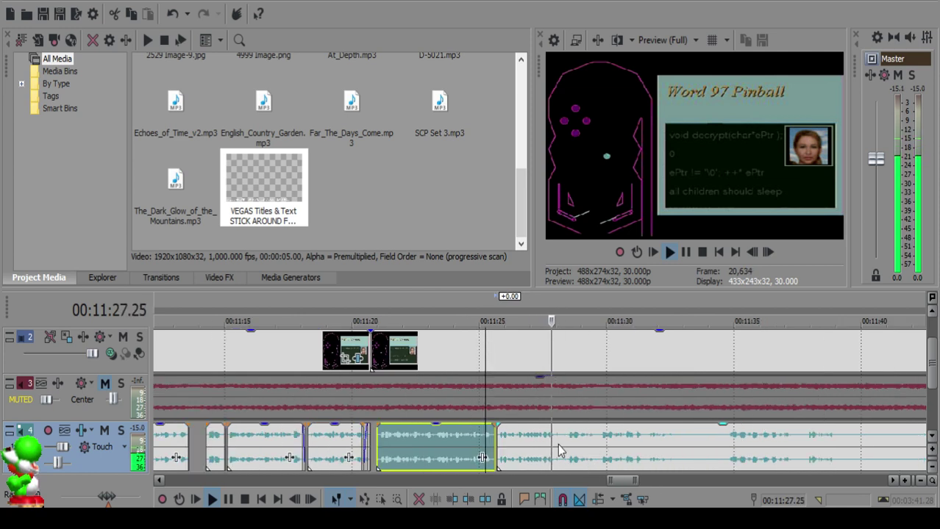
scroll(557, 445, "up", 8)
left_click(502, 439)
left_click(515, 441)
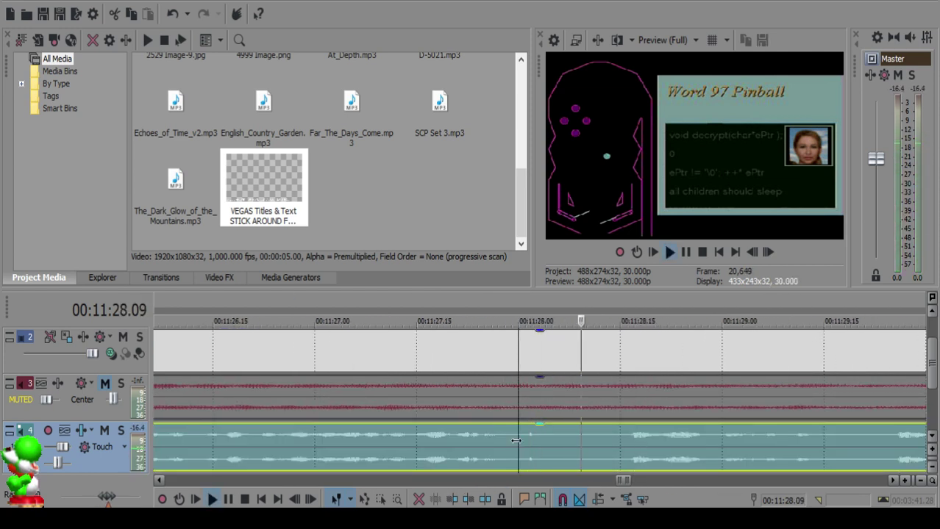
key("s")
key("space")
Step: Play ahead through the narration and split it just before the next phrase at about 00:11:29.23
scroll(615, 438, "down", 2)
scroll(650, 434, "down", 2)
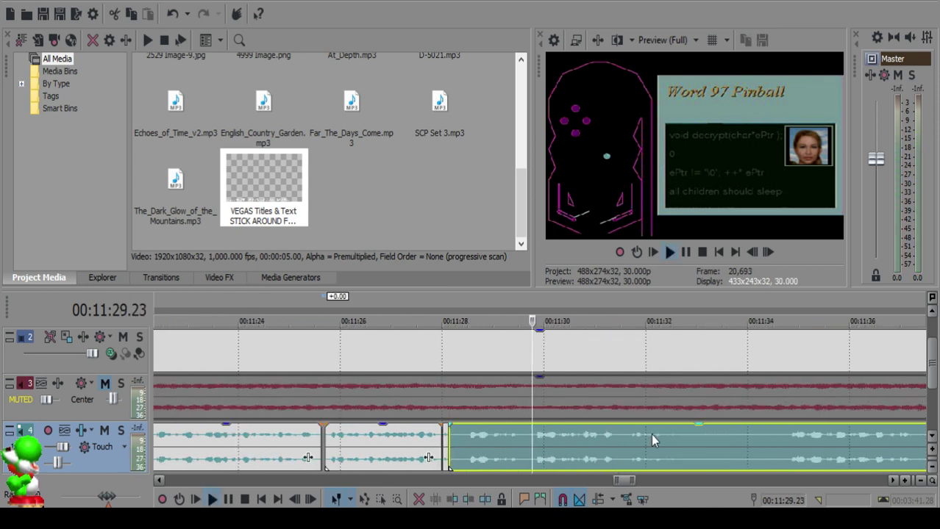
left_click(786, 436)
left_click(629, 444)
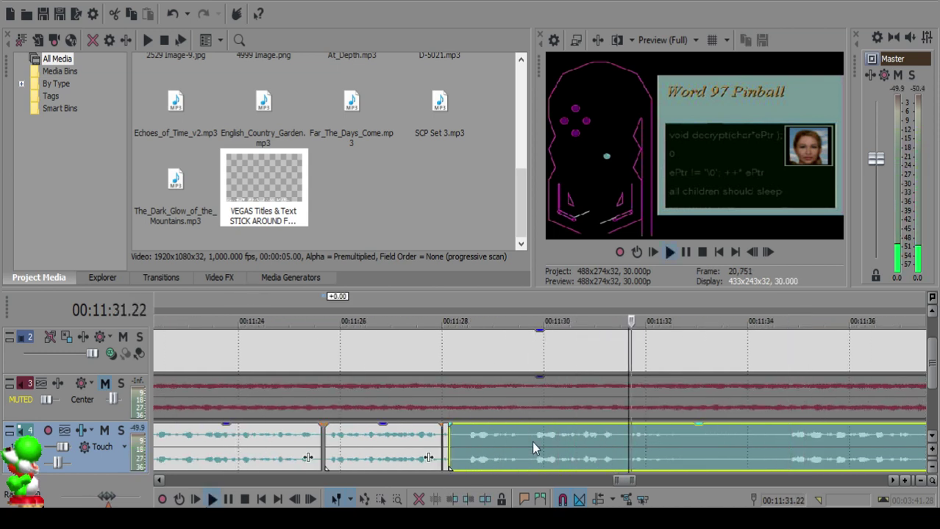
left_click(532, 437)
key("s")
Step: Delete the narration from 00:11:28.04 to 00:11:29.23, move the rest earlier to start at about 00:11:28.08, and replay the join
left_click(455, 435)
key("Delete")
left_click_drag(613, 462, 542, 453)
left_click(438, 445)
key("space")
scroll(444, 441, "up", 2)
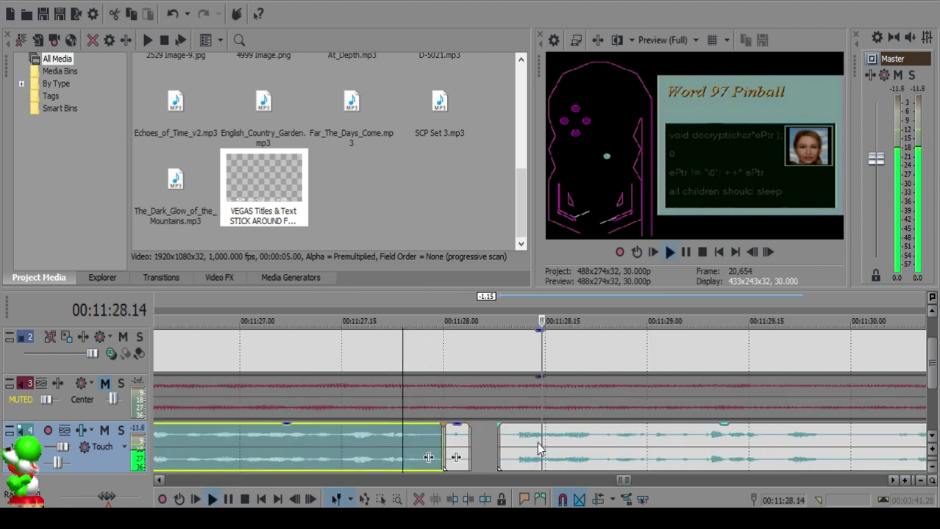
Step: Add a fade-out of about 4 frames to the narration clip ending at 00:11:28.00 and replay it
left_click(451, 440)
key("Return")
left_click(445, 431)
key("space")
key("Return")
left_click_drag(442, 424, 422, 434)
left_click(361, 442)
key("space")
key("Return")
key("space")
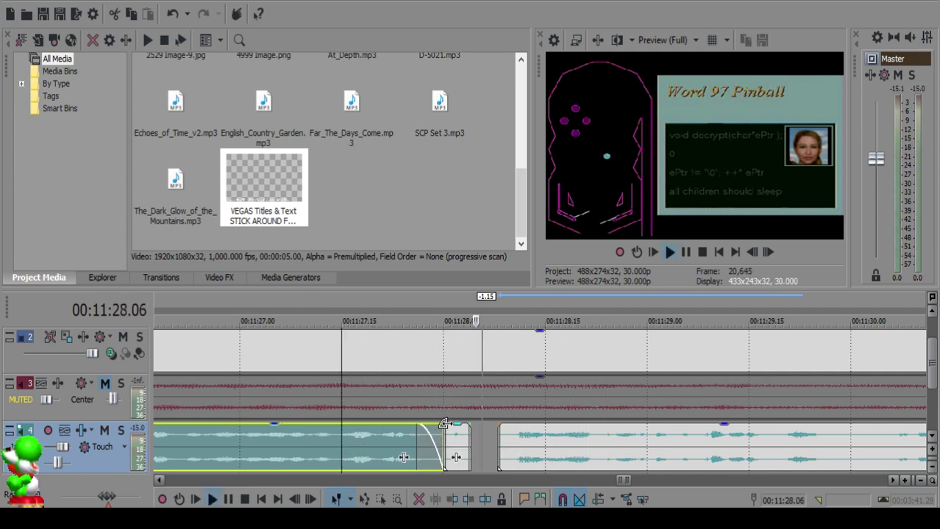
Step: Cut out the short pause after 00:11:29.29, move the rest of the narration back against the cut, and replay the join
scroll(588, 441, "down", 10)
scroll(571, 443, "up", 9)
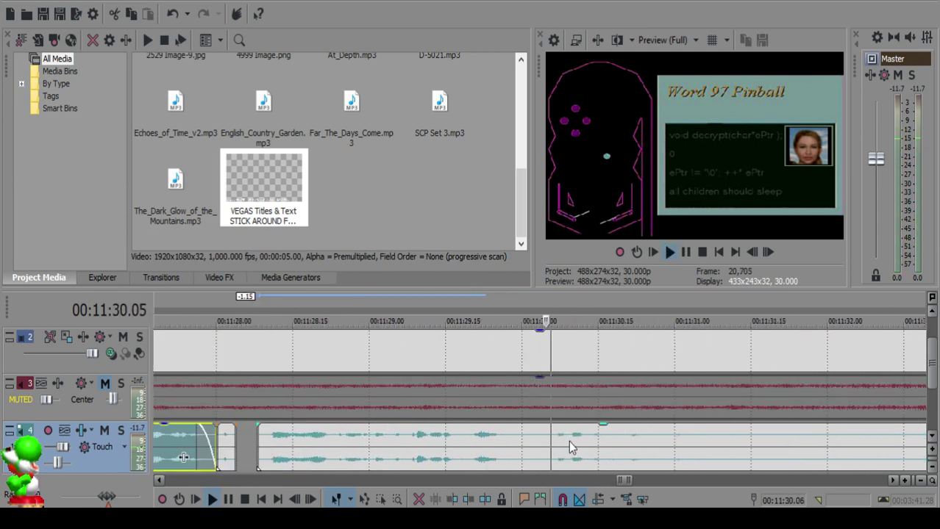
left_click(516, 441)
key("s")
key("s")
left_click(519, 441)
key("Delete")
key("space")
left_click_drag(550, 441, 530, 441)
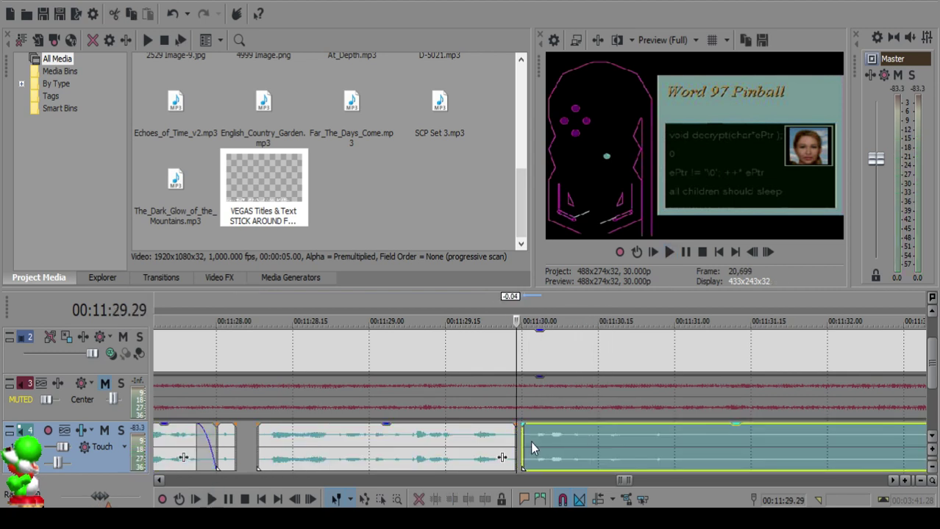
left_click(434, 450)
key("space")
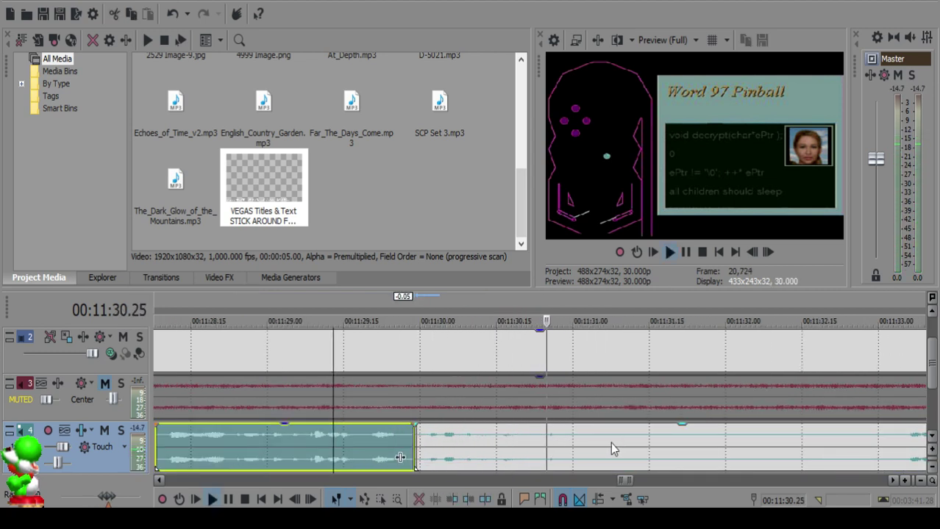
Step: Split the narration at about 00:11:30.28 and 00:11:31.07, delete the piece in between, and replay the end of the phrase
left_click(563, 435)
key("space")
key("s")
left_click(608, 439)
key("s")
left_click(598, 440)
key("Delete")
left_click(472, 446)
key("space")
Step: Listen ahead for the start of the next phrase and split the narration there at about 00:11:33.03
scroll(581, 433, "down", 3)
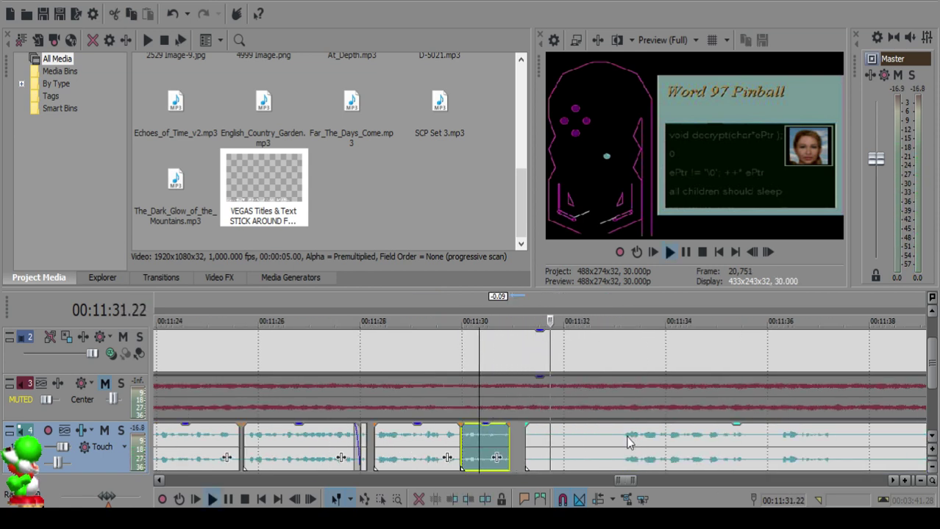
key("space")
left_click(620, 443)
key("space")
key("space")
left_click(781, 444)
key("space")
left_click(618, 437)
key("s")
Step: Delete the silence from 00:11:31.07 to 00:11:33.03, move the rest earlier to start at about 00:11:31.21, and replay the gap
left_click(615, 441)
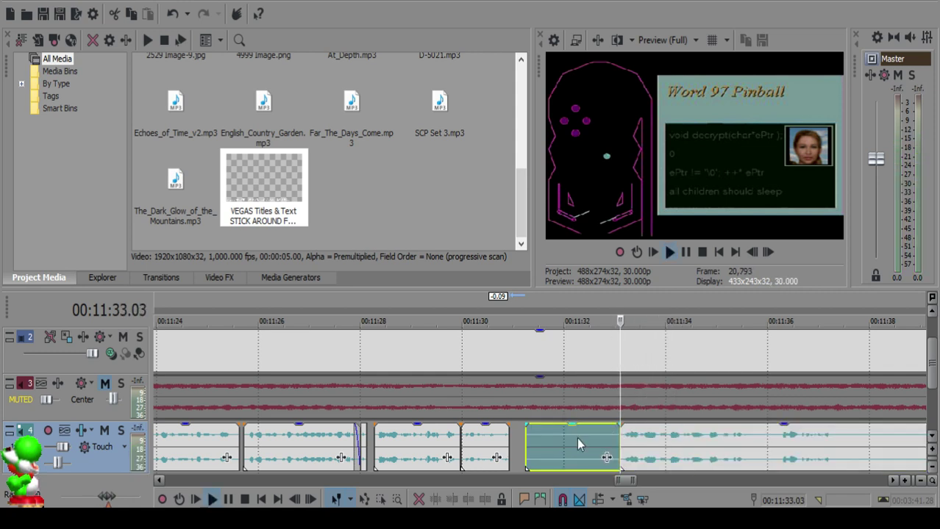
left_click(548, 435)
key("space")
key("Delete")
left_click_drag(642, 450, 597, 449)
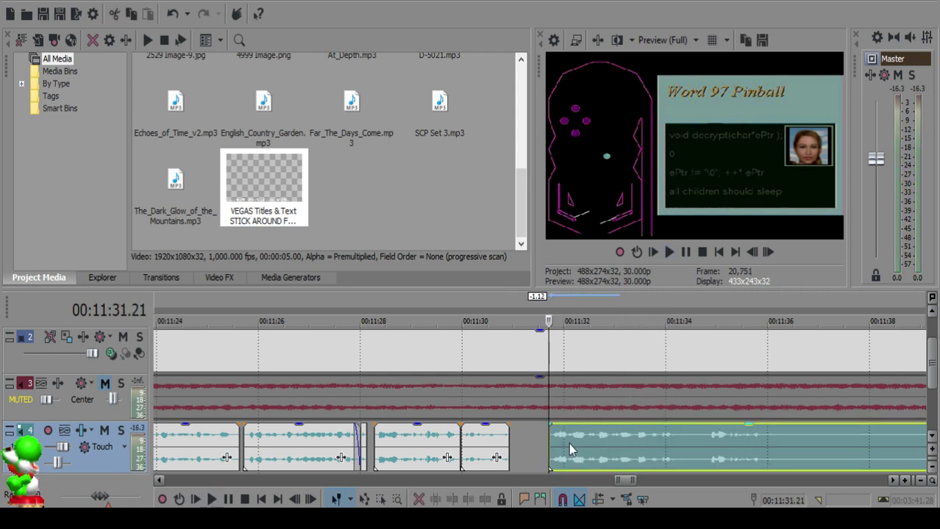
left_click(488, 443)
key("space")
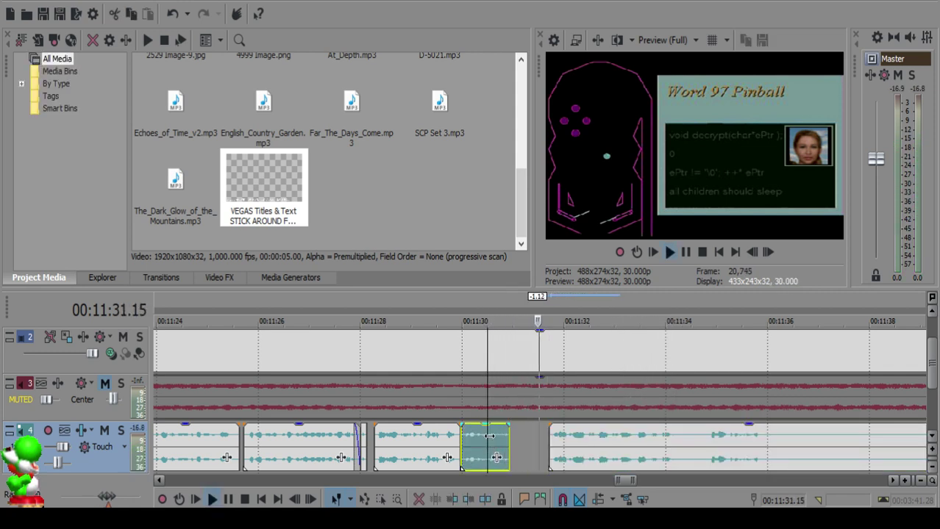
Step: Move the following narration later to start at about 00:11:32.01 and play across the gap
left_click_drag(566, 438, 593, 439)
left_click(487, 439)
key("space")
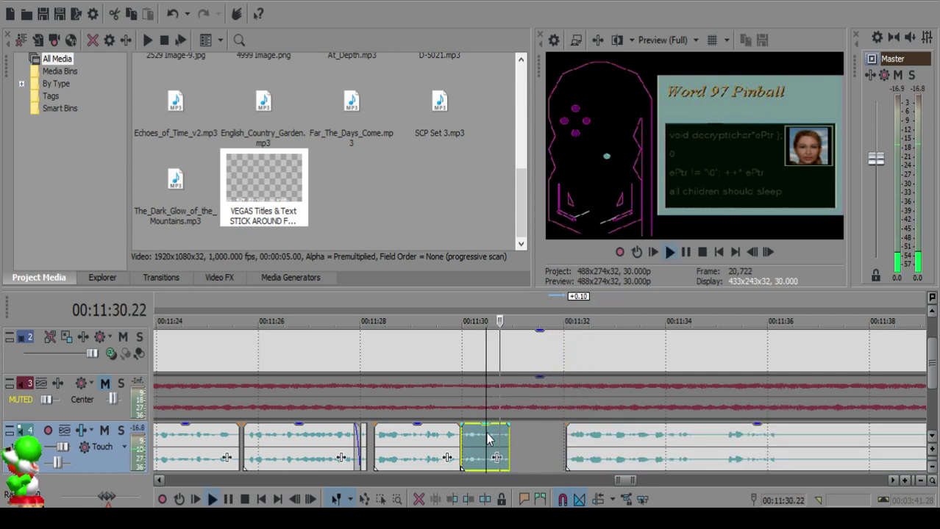
Step: Listen through the phrase and split the narration around the pause at about 00:11:34.22 and 00:11:35.04
scroll(557, 441, "down", 6)
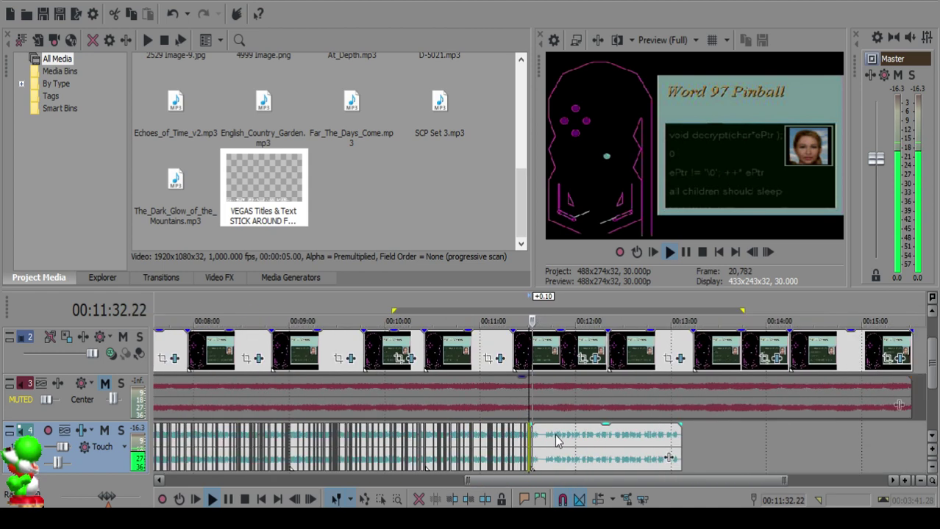
scroll(544, 447, "up", 6)
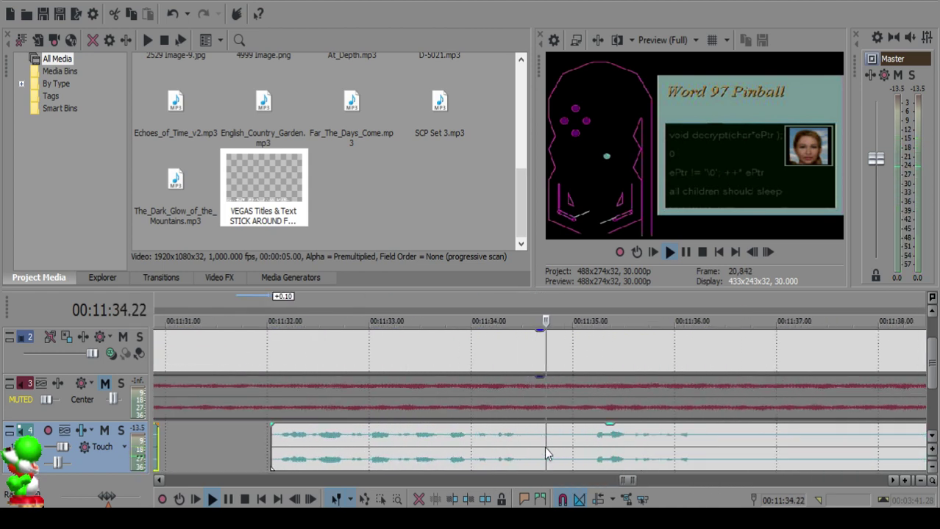
left_click(547, 438)
key("s")
scroll(625, 452, "down", 2)
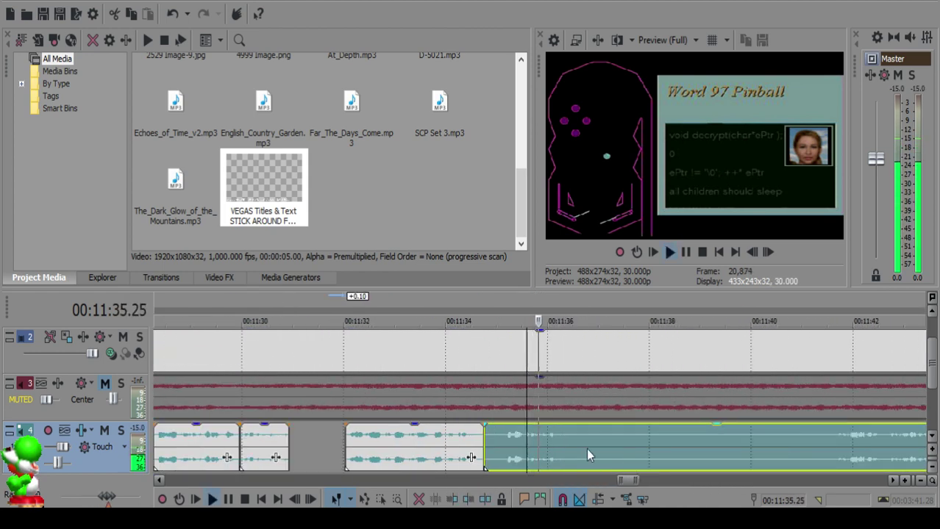
left_click(504, 438)
key("s")
Step: Delete the pause after 00:11:34.22, move the rest earlier to start at about 00:11:34.28, and replay the join
left_click(493, 433)
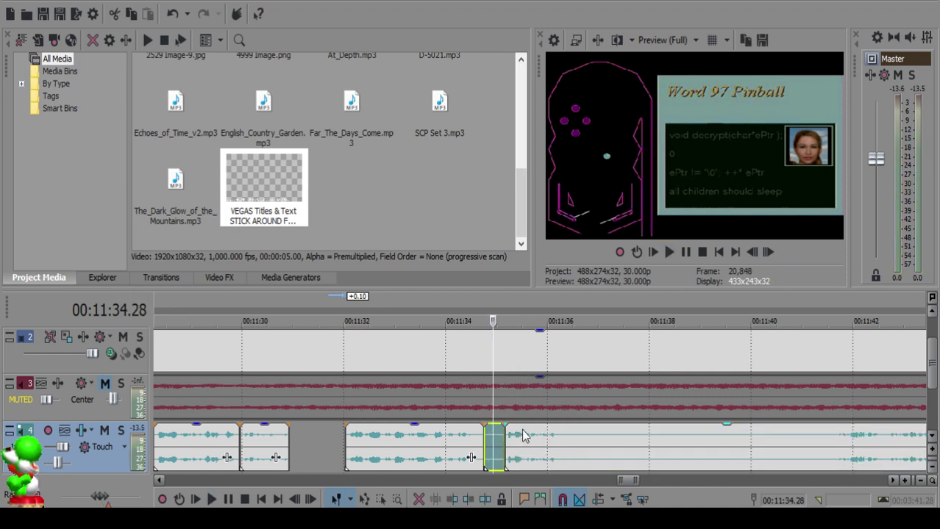
key("Delete")
left_click_drag(523, 436, 513, 444)
left_click(467, 436)
key("space")
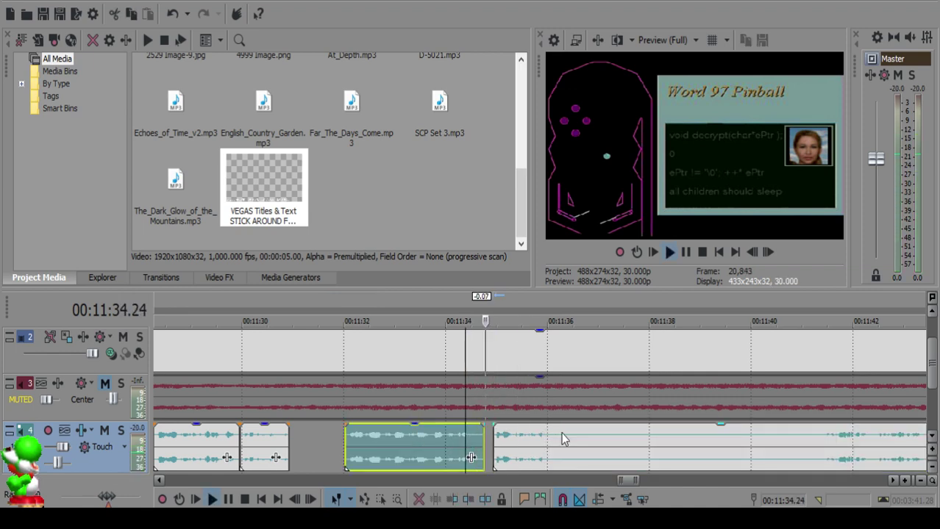
Step: Listen to the next words and split the narration at their end at about 00:11:36.06
scroll(561, 432, "down", 4)
scroll(572, 439, "up", 5)
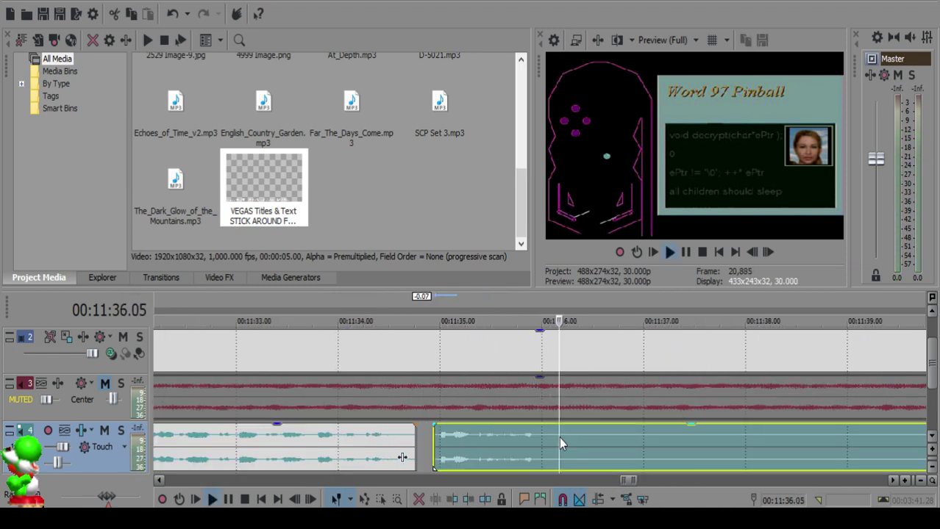
scroll(581, 444, "down", 3)
key("space")
scroll(672, 450, "up", 2)
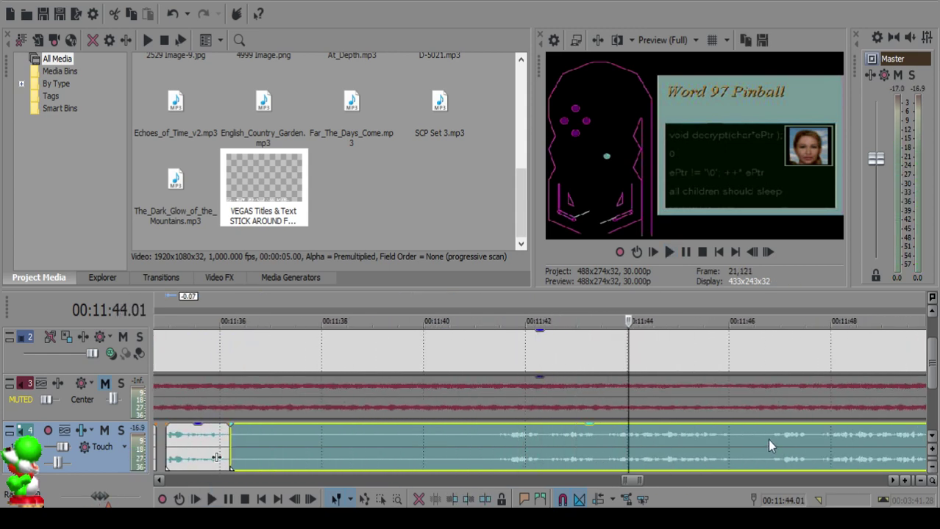
Step: Play through the following takes and split the narration at the start of the take to keep at about 00:11:47.21
scroll(692, 464, "down", 1)
key("space")
left_click(683, 441)
key("space")
key("space")
left_click(532, 434)
key("space")
key("space")
key("s")
scroll(483, 446, "down", 3)
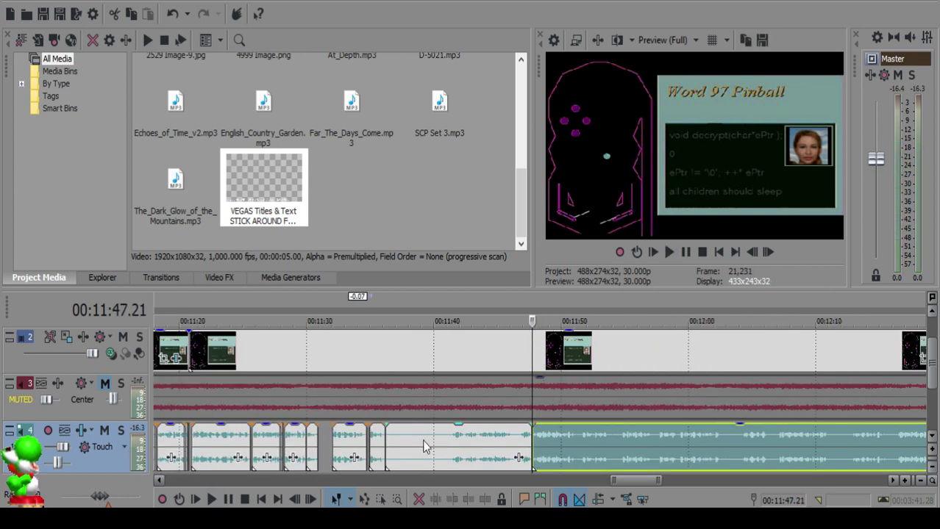
Step: Delete the unwanted narration from 00:11:36.06 to 00:11:47.21, move the rest earlier to start at about 00:11:36.21, and replay the gap
left_click(390, 436)
left_click_drag(608, 456, 465, 447)
scroll(485, 445, "up", 6)
left_click(506, 447)
key("Delete")
left_click(363, 461)
key("space")
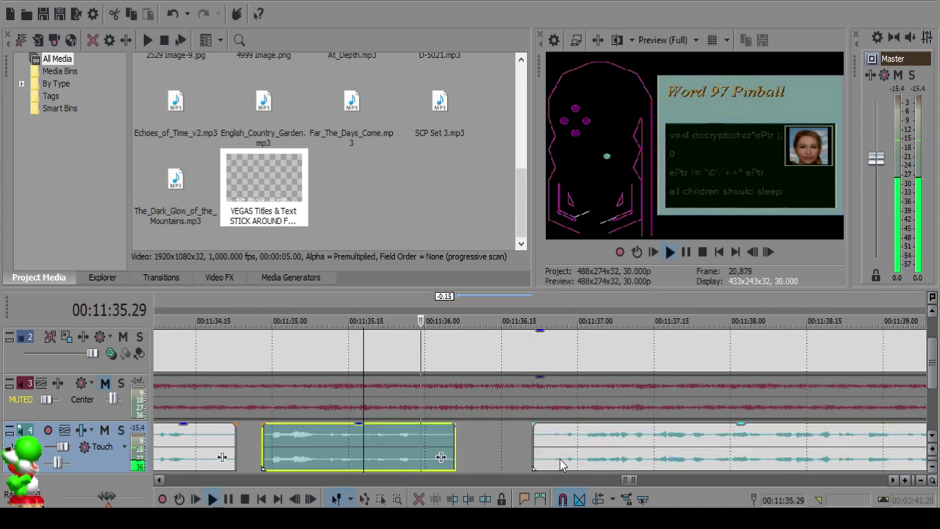
Step: Fine-tune the following narration to start slightly later at about 00:11:36.27, checking the gap by playback
left_click(553, 437)
left_click_drag(553, 437, 573, 435)
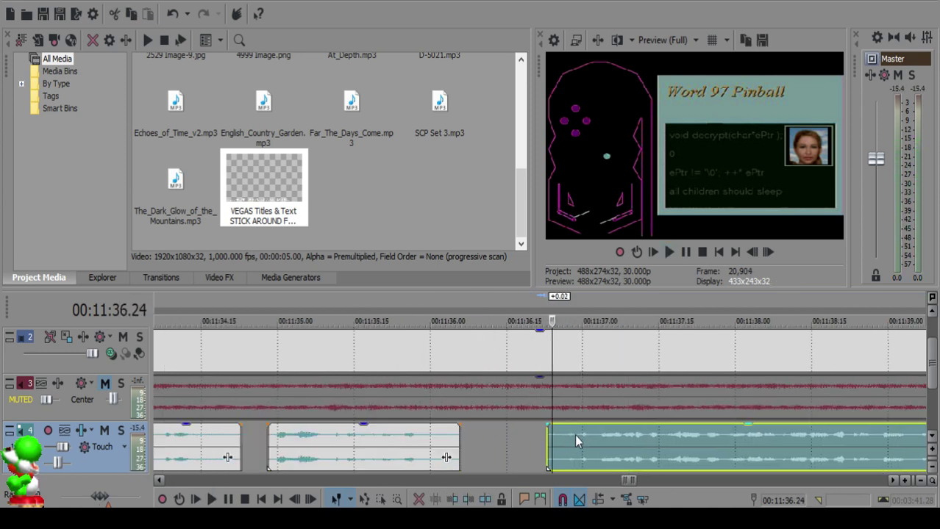
left_click(401, 442)
key("space")
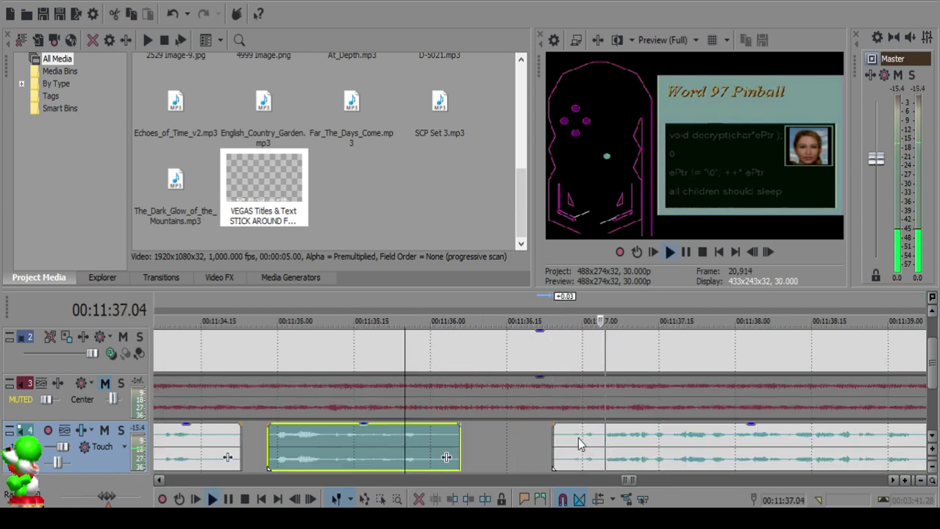
left_click(566, 440)
left_click_drag(566, 440, 593, 444)
Step: Play across the gap and add a fade-out of about 5 frames to the clip ending at 00:11:36.06
left_click(376, 455)
key("space")
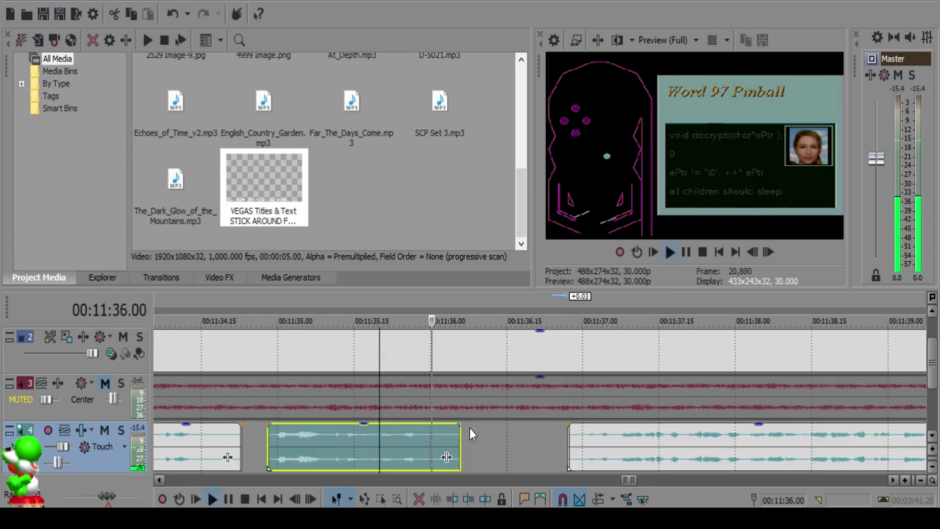
left_click_drag(463, 425, 436, 427)
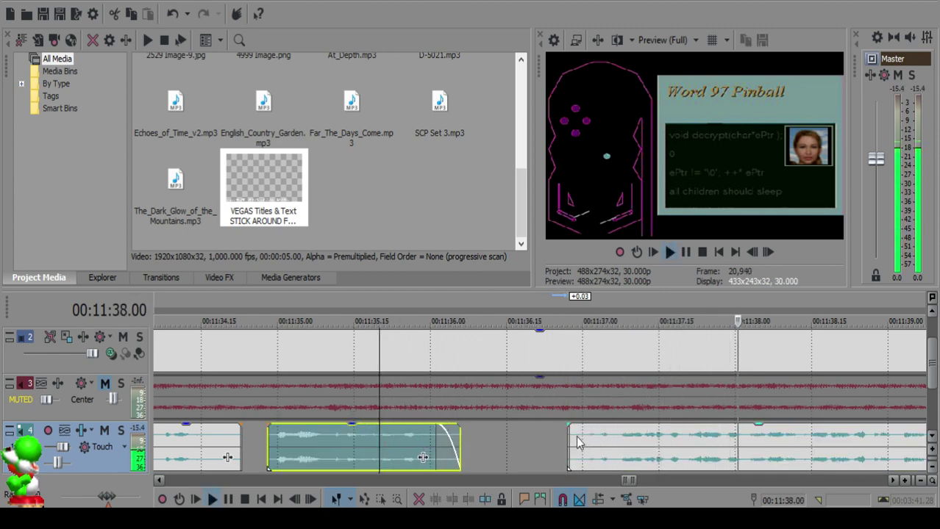
Step: Split the narration at 00:11:39.28 and add a fade-out of about 3 frames to the clip before the cut
scroll(576, 441, "down", 8)
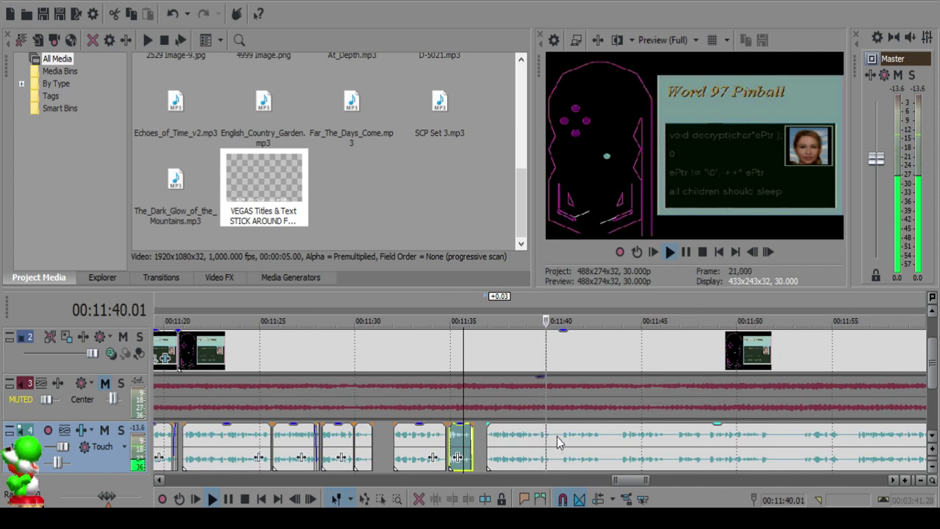
scroll(558, 439, "up", 9)
left_click(488, 438)
key("space")
key("s")
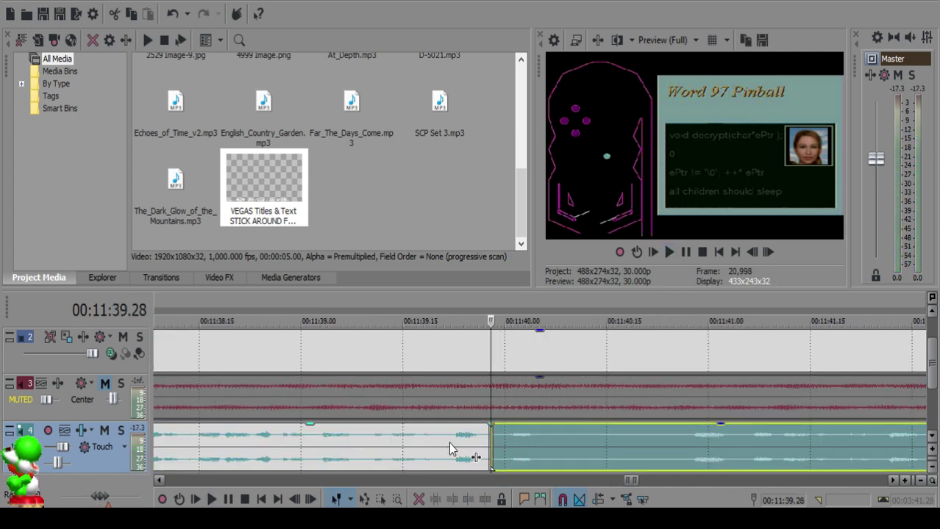
left_click(473, 442)
key("space")
left_click_drag(492, 424, 471, 425)
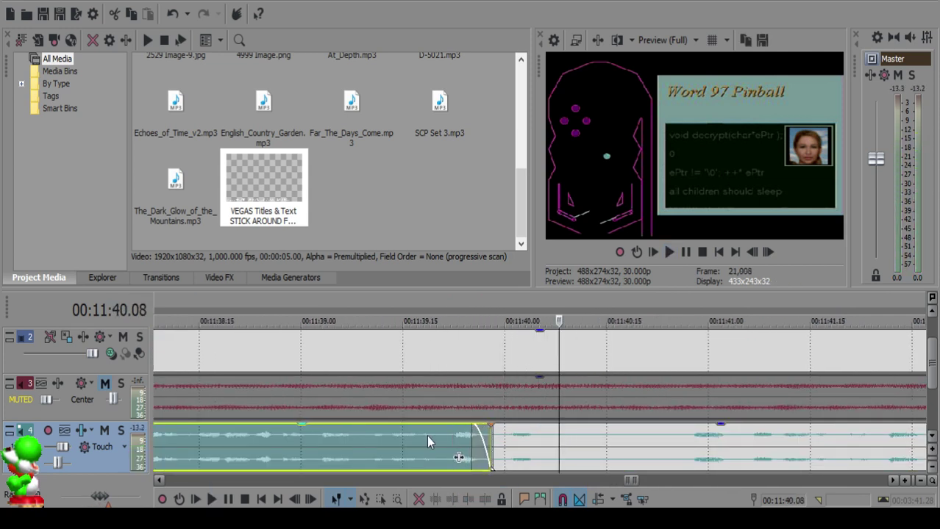
left_click(381, 441)
Step: Split the narration again at the end of the short pause at about 00:11:40.08
left_click(559, 440)
key("space")
key("s")
Step: Listen through the following takes and split the narration just before the take to keep at about 00:11:48.16
left_click(709, 452)
key("space")
scroll(709, 452, "down", 2)
scroll(695, 450, "down", 2)
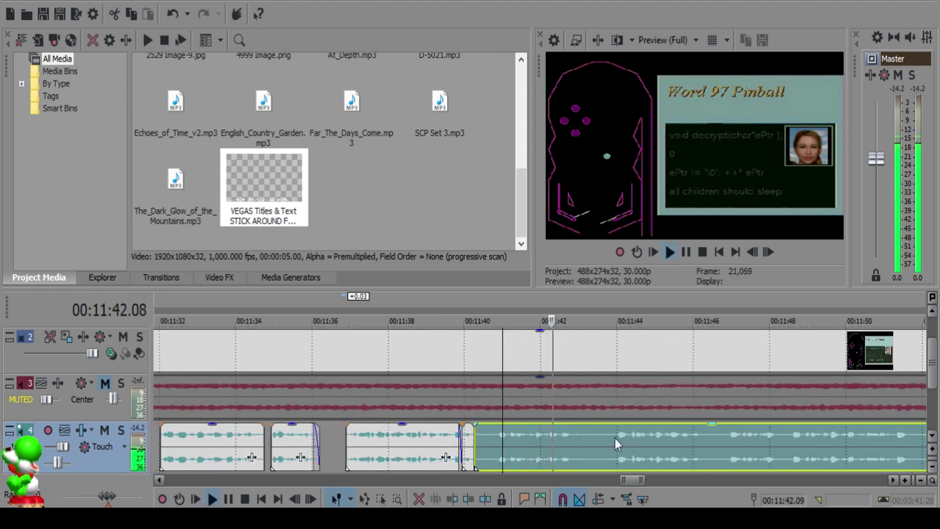
left_click(723, 440)
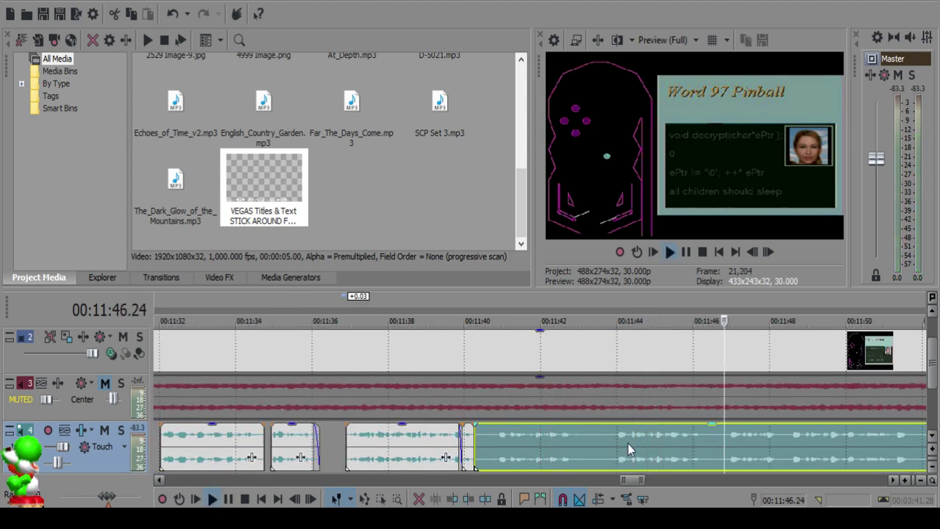
scroll(651, 440, "down", 1)
scroll(651, 439, "up", 1)
left_click(650, 439)
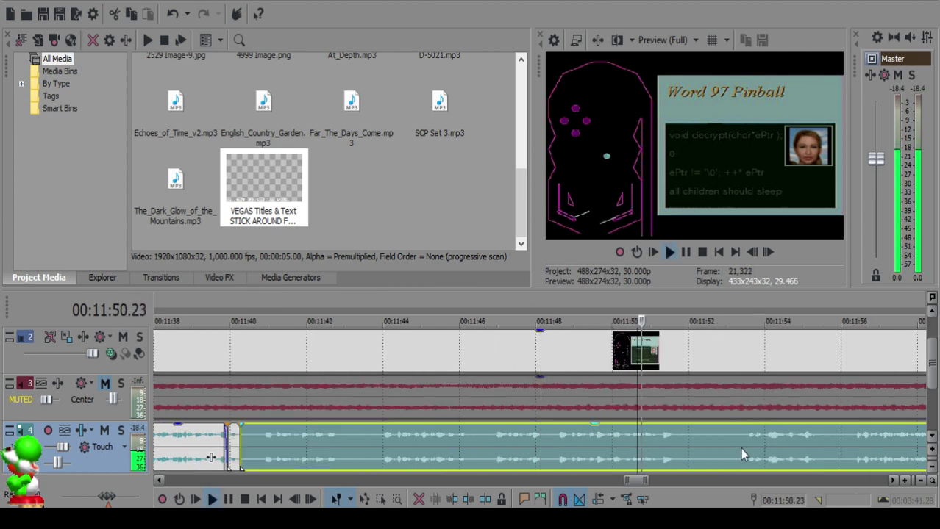
left_click(744, 438)
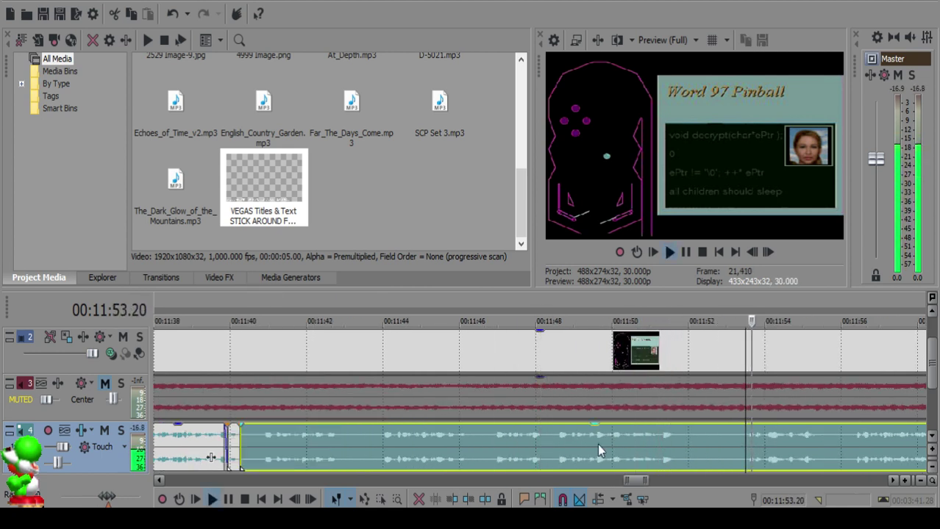
left_click(554, 438)
key("space")
key("s")
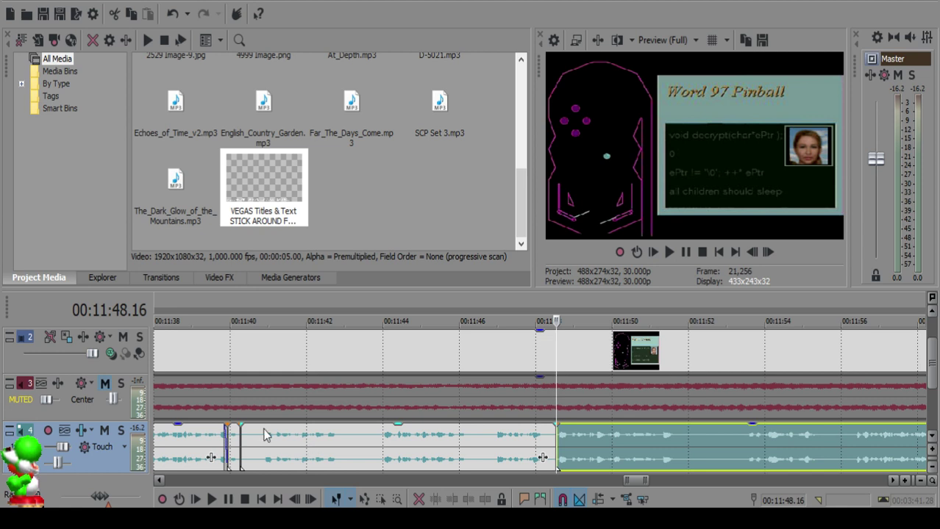
Step: Delete the unwanted take from 00:11:40.08 to 00:11:48.16, move the rest earlier to start at about 00:11:40.19, and replay the gap
left_click(255, 435)
scroll(528, 447, "down", 3)
key("Delete")
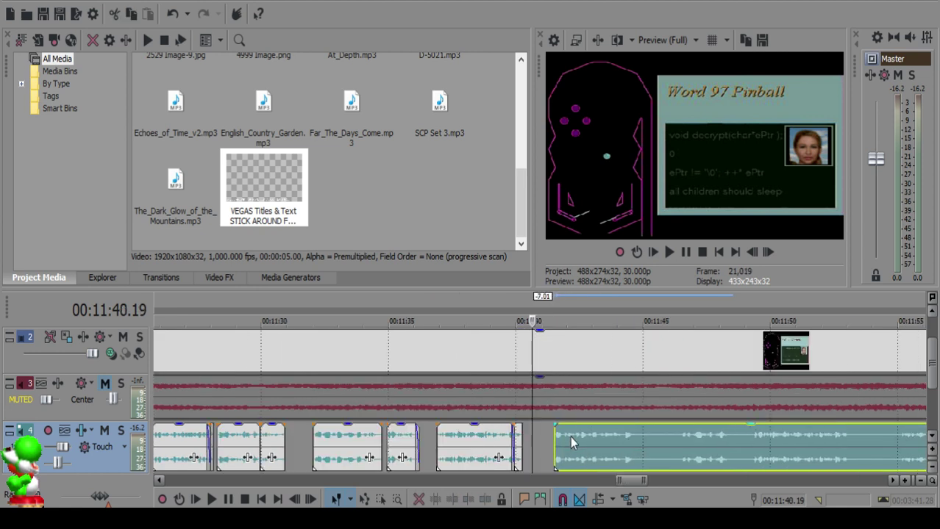
left_click(505, 439)
key("space")
scroll(557, 445, "up", 4)
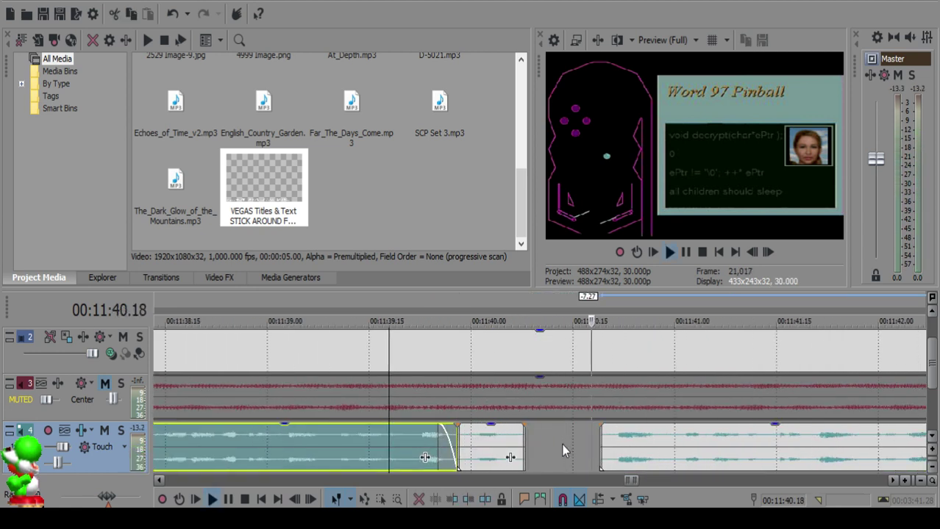
Step: Move the narration after the gap earlier to start at about 00:11:40.14 and replay the transition
key("space")
left_click(566, 449)
left_click_drag(659, 459, 625, 445)
left_click(469, 443)
key("space")
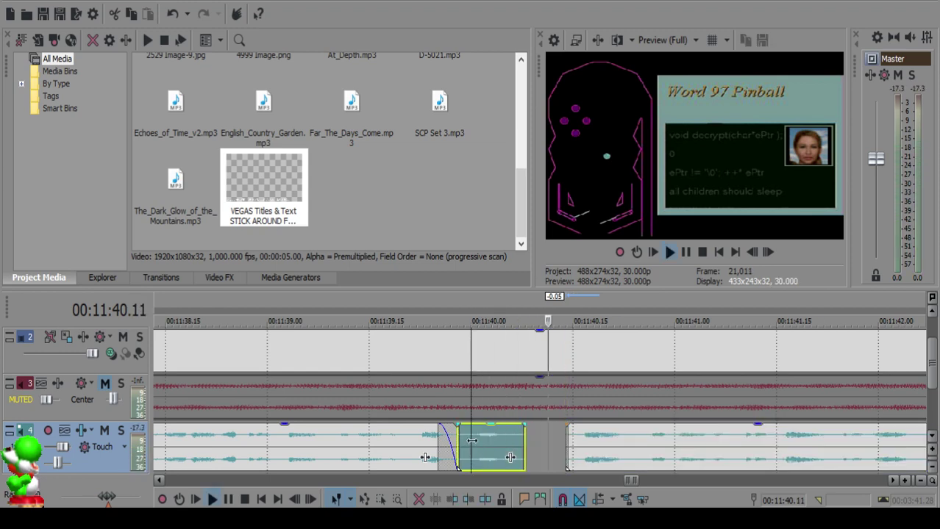
Step: Listen on and split the narration at both ends of the pause, at about 00:11:43.24 and at 00:11:45.12
scroll(566, 446, "down", 5)
scroll(565, 449, "up", 2)
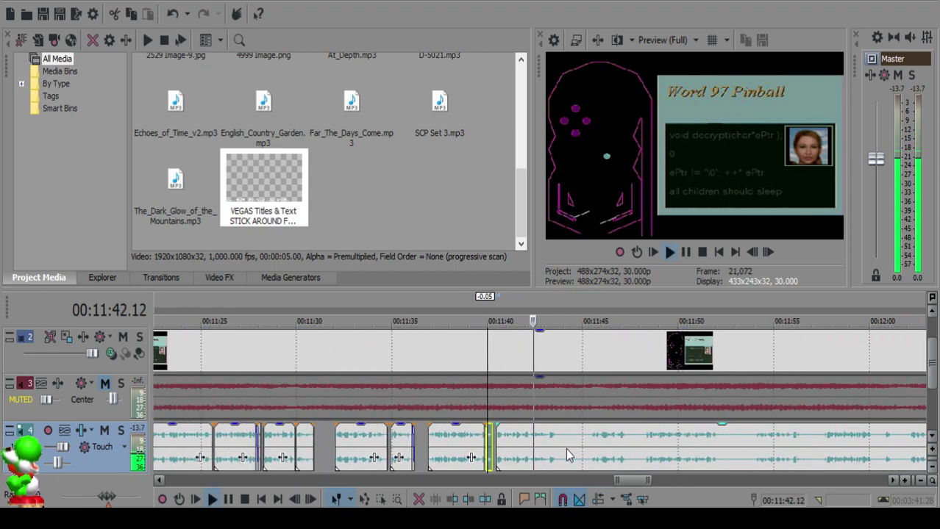
scroll(563, 446, "up", 3)
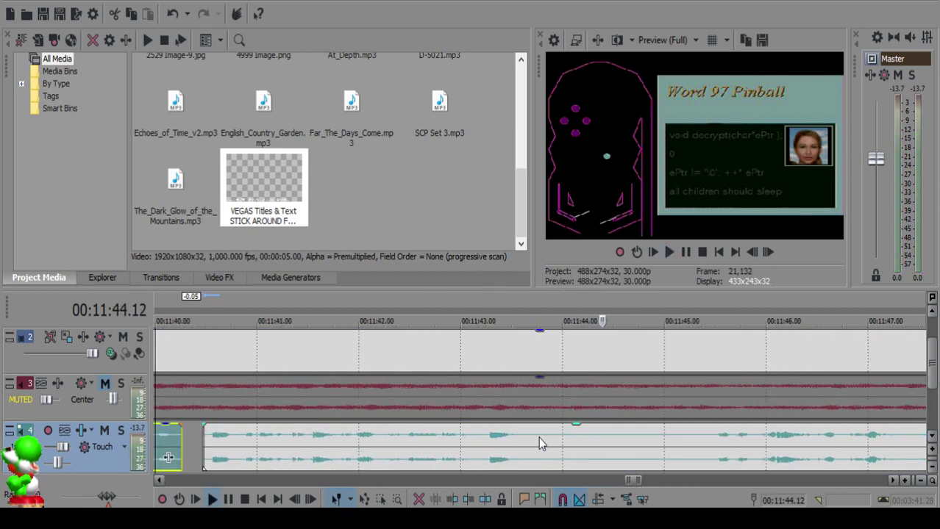
left_click(540, 443)
key("s")
scroll(695, 444, "down", 3)
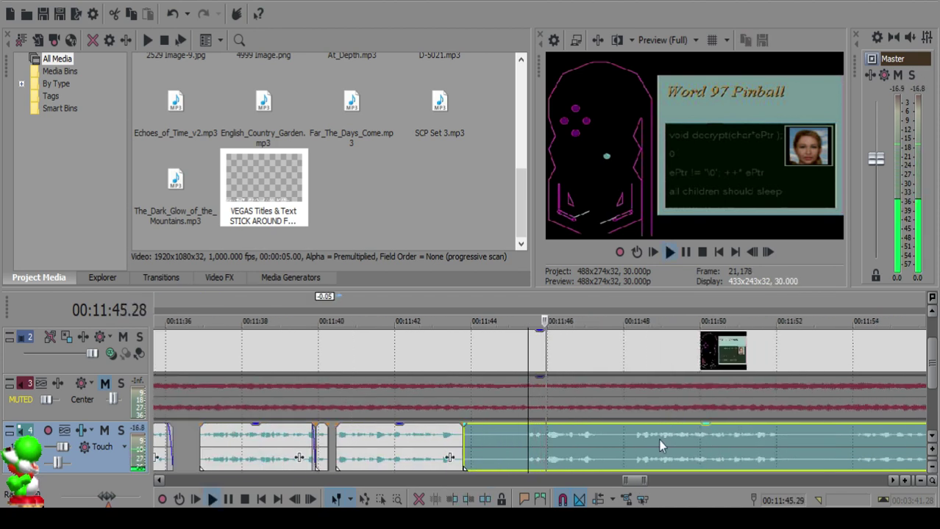
left_click(533, 434)
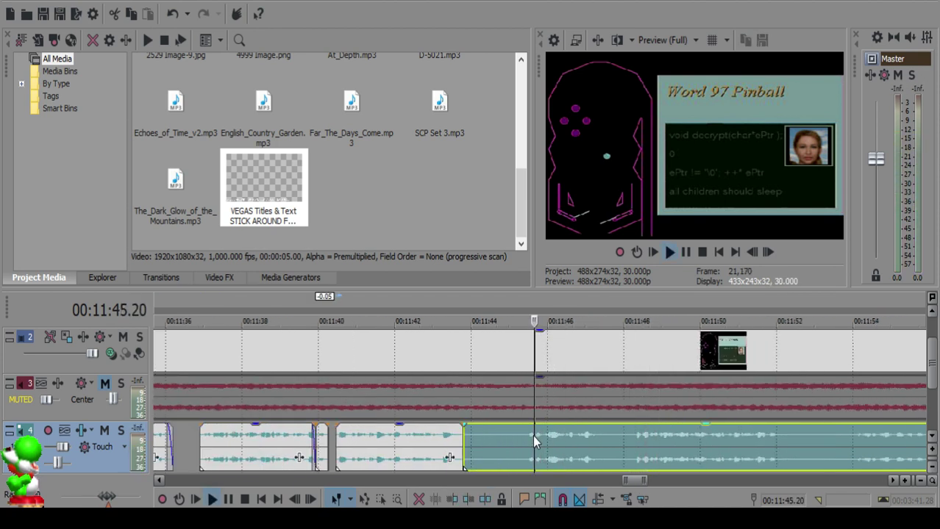
left_click(524, 435)
key("space")
key("s")
Step: Delete the pause between the two cuts, move the rest earlier to start at 00:11:44.06, and replay the gap
left_click(477, 434)
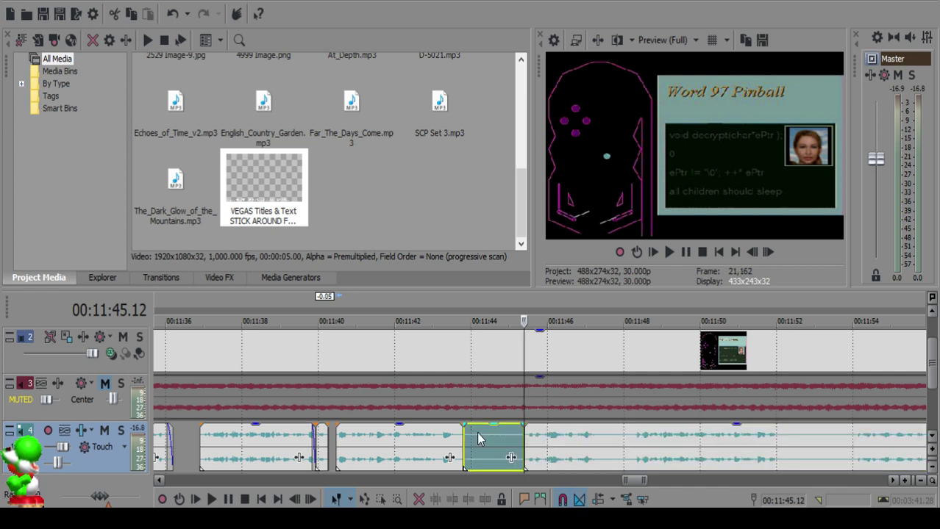
key("Delete")
left_click_drag(570, 439, 525, 436)
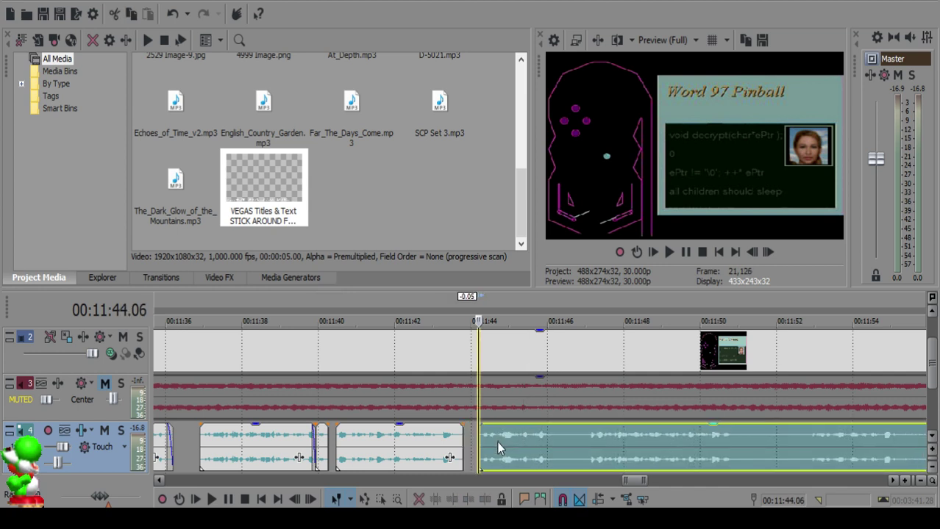
left_click(436, 444)
key("space")
scroll(546, 438, "up", 5)
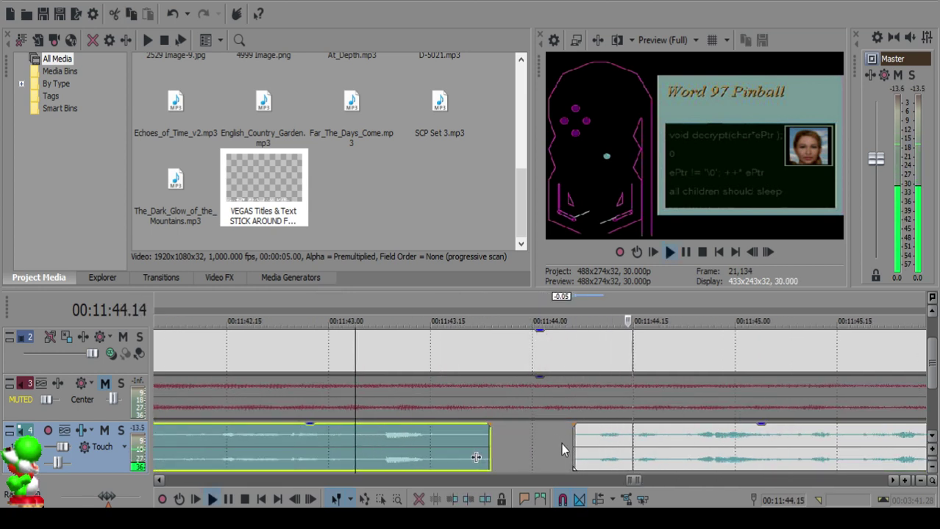
Step: Nudge the narration after the gap earlier to start at about 00:11:44.04 and replay the transition
key("space")
left_click(565, 444)
left_click_drag(586, 443, 576, 439)
left_click(559, 439)
left_click(438, 453)
key("space")
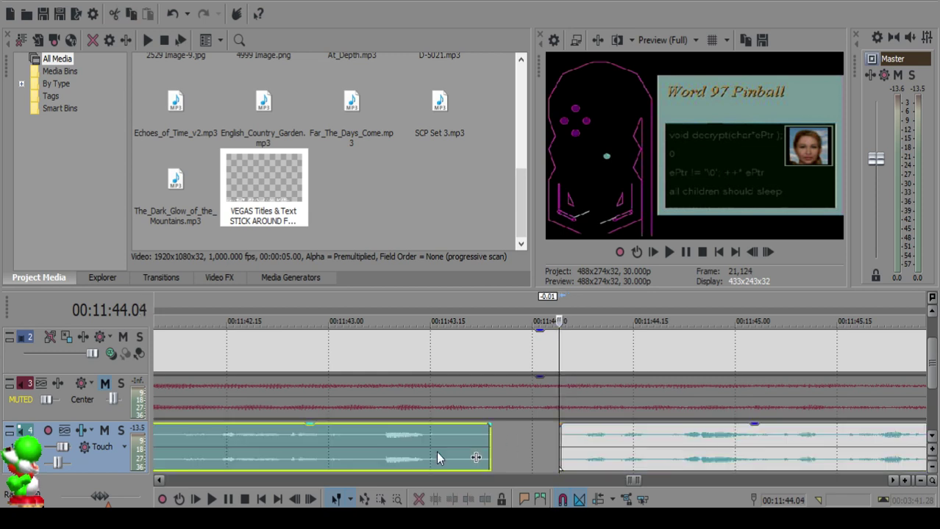
Step: Split the narration at 00:11:44.12, add a fade-in of about 3 frames after the cut, and replay it
left_click(612, 439)
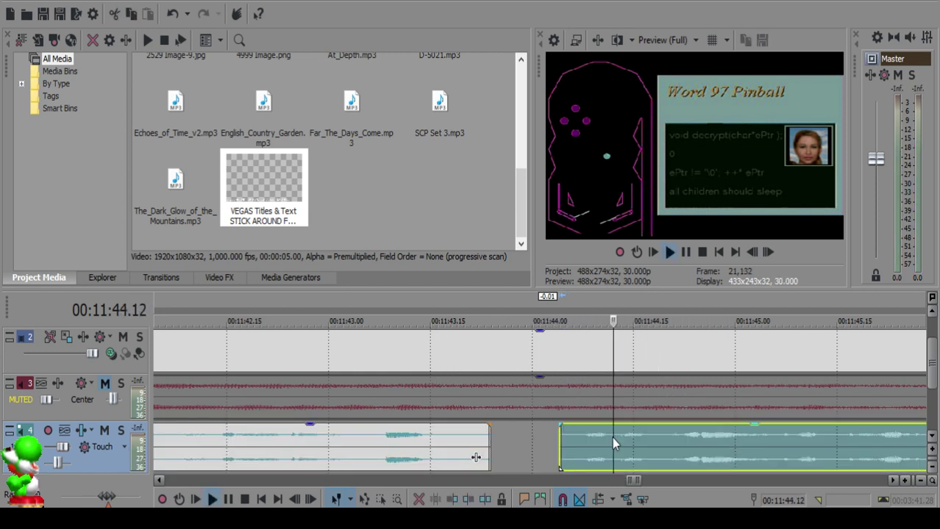
key("space")
key("s")
left_click_drag(615, 425, 626, 424)
left_click(585, 445)
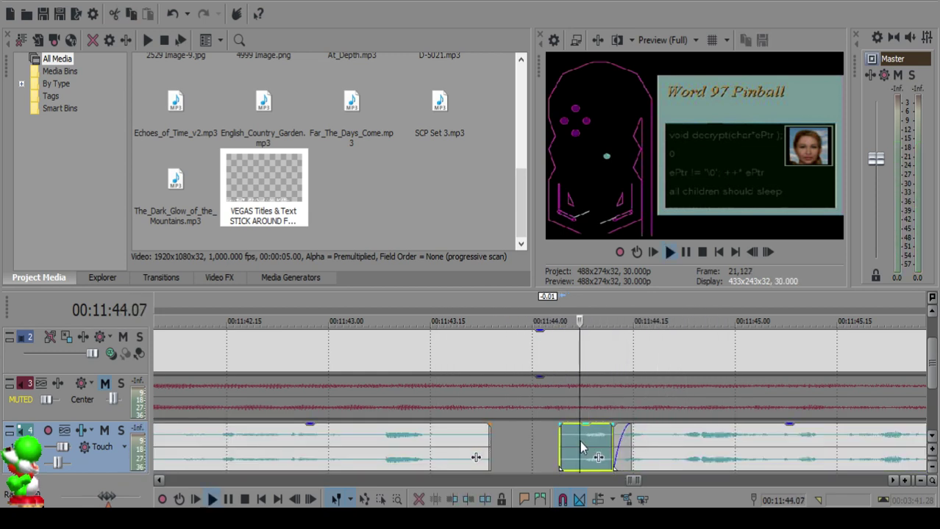
key("space")
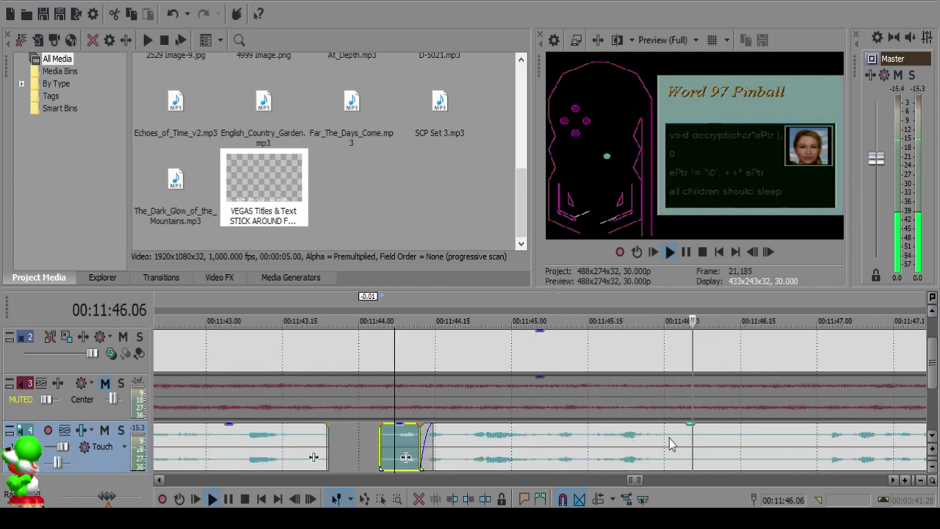
Step: Split the narration at 00:11:46.06 and again at the end of the following pause
left_click(694, 440)
key("space")
key("s")
left_click(786, 442)
scroll(786, 443, "down", 3)
left_click(655, 440)
left_click(535, 441)
key("s")
key("space")
Step: Delete the pause after 00:11:46.06, move the rest earlier to start at about 00:11:46.16, and replay the gap
left_click(515, 436)
key("Delete")
left_click_drag(576, 447, 550, 436)
left_click(491, 438)
key("space")
scroll(508, 440, "up", 1)
key("space")
left_click(483, 439)
key("space")
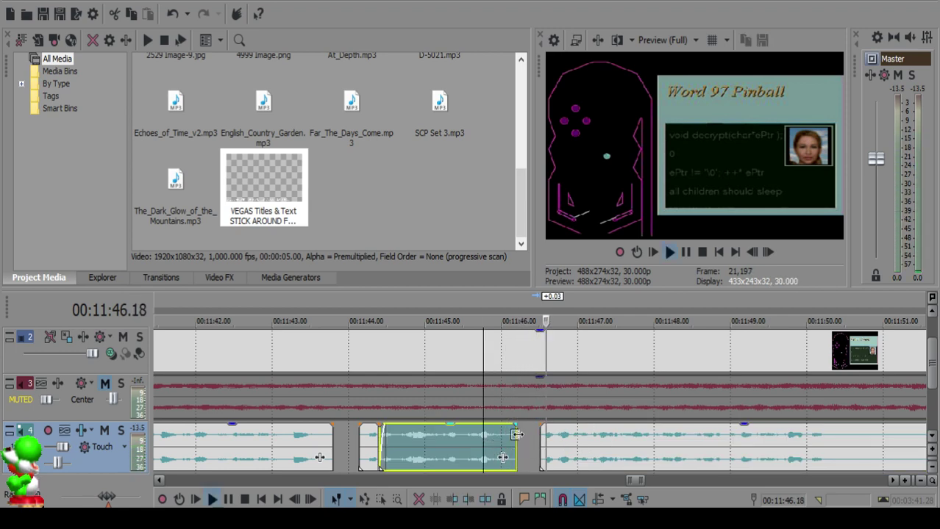
Step: Split the narration at about 00:11:50.01, add a fade-in of about 4 frames after the cut, and replay it
scroll(539, 441, "down", 5)
scroll(553, 445, "up", 4)
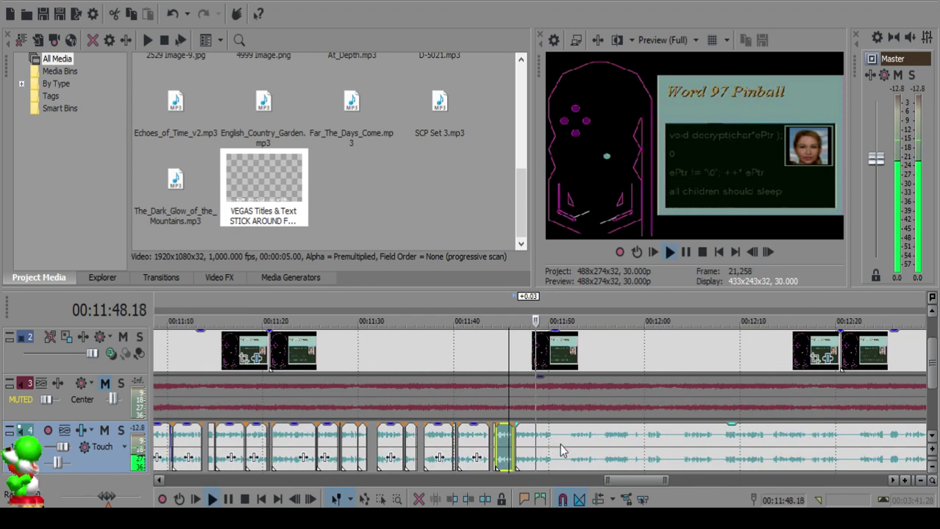
scroll(555, 445, "up", 2)
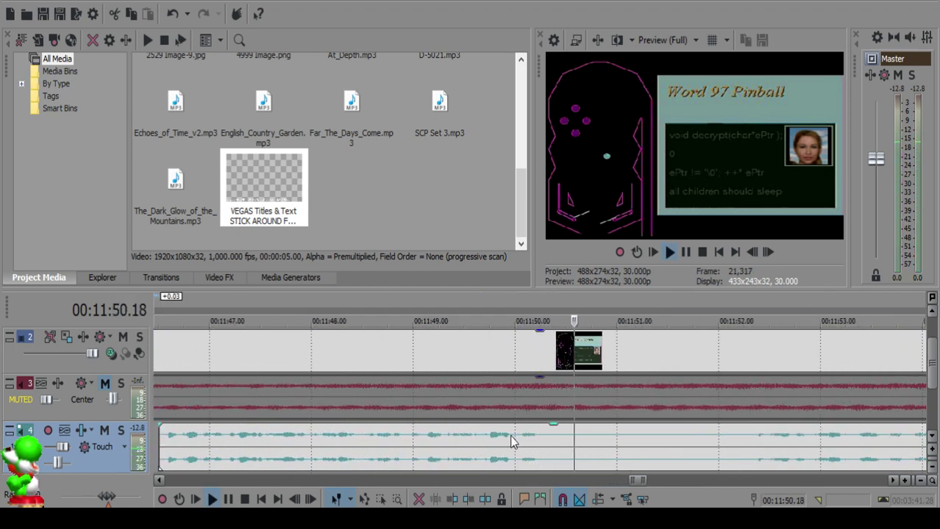
left_click(518, 440)
key("space")
key("s")
left_click_drag(517, 424, 531, 425)
left_click(474, 445)
key("space")
key("space")
Step: Split the narration at both ends of the unwanted section, at about 00:11:50.12 and 00:11:52.09
left_click(555, 439)
key("s")
key("space")
left_click(765, 443)
scroll(755, 443, "down", 2)
left_click(650, 439)
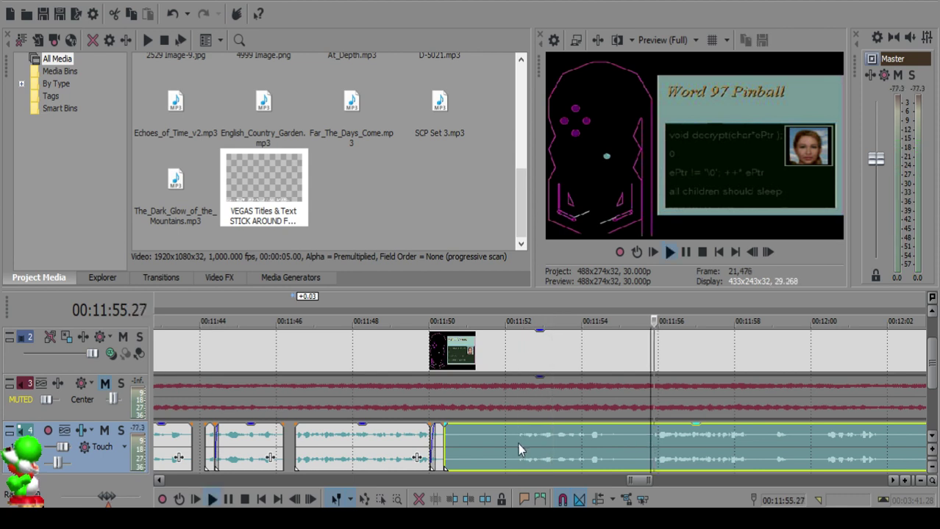
key("space")
left_click(516, 441)
key("s")
key("space")
key("space")
Step: Delete the section after 00:11:50.12, move the rest earlier to start at about 00:11:50.17, and replay the transition
left_click(449, 432)
key("Delete")
left_click_drag(562, 437, 500, 429)
left_click(415, 443)
key("space")
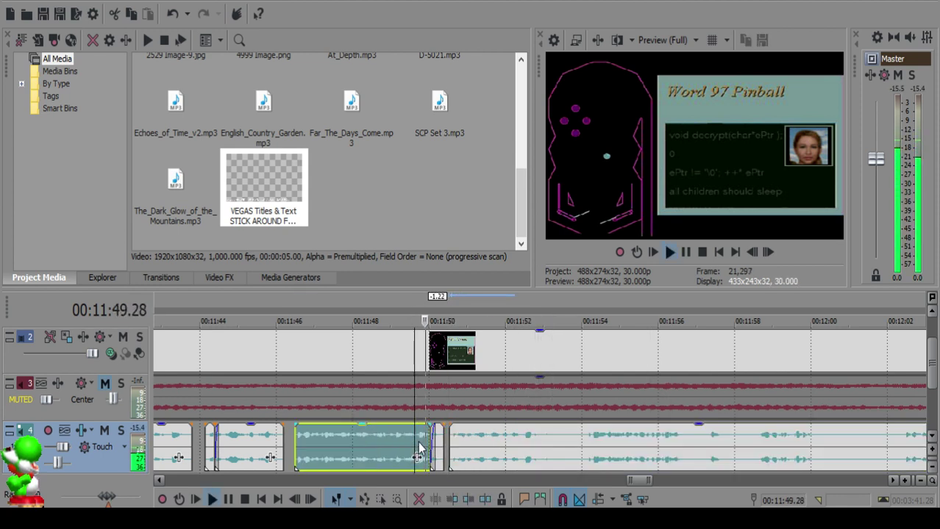
Step: Move the following narration up against the short clip, starting at about 00:11:50.12, and replay the join
scroll(471, 446, "up", 4)
key("space")
left_click_drag(552, 446, 512, 441)
left_click(364, 456)
key("space")
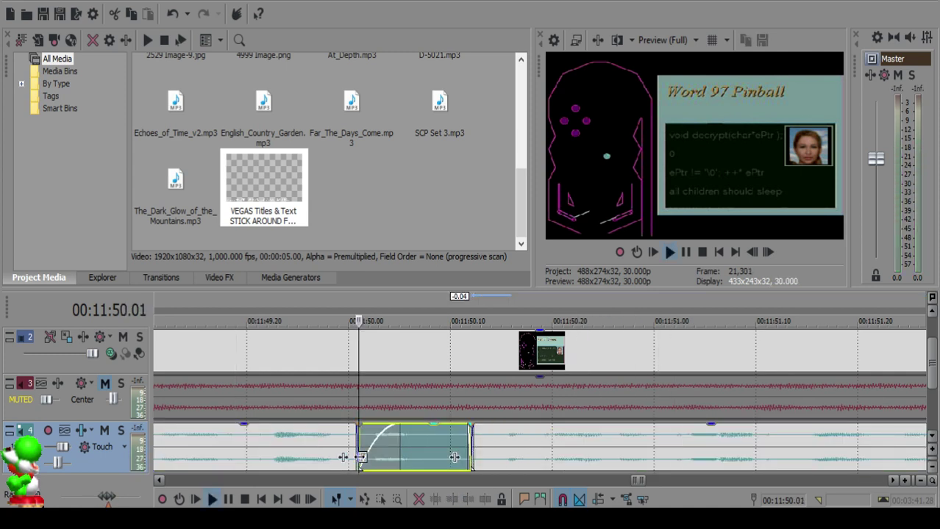
Step: Check the join and shift the following narration slightly later to start at 00:11:50.13, replaying the result
scroll(561, 451, "up", 1)
key("space")
left_click(437, 441)
scroll(437, 441, "down", 2)
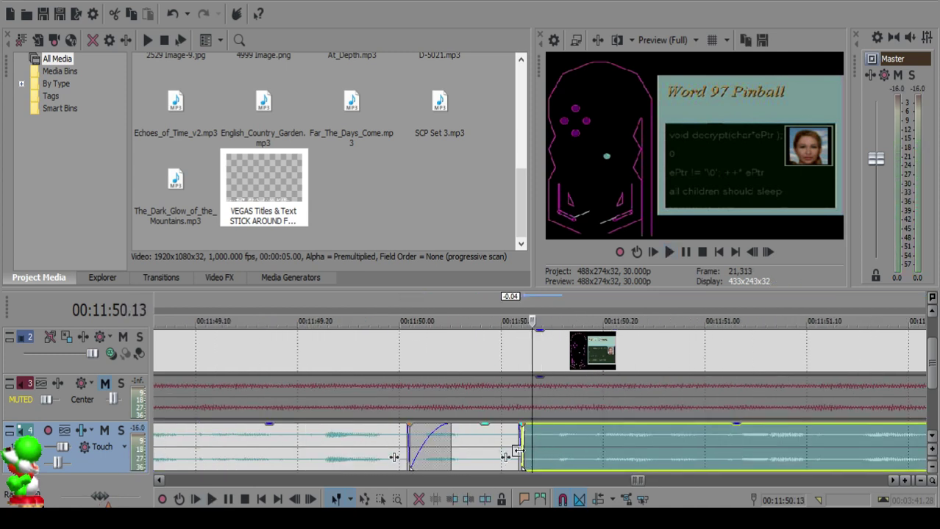
key("space")
key("space")
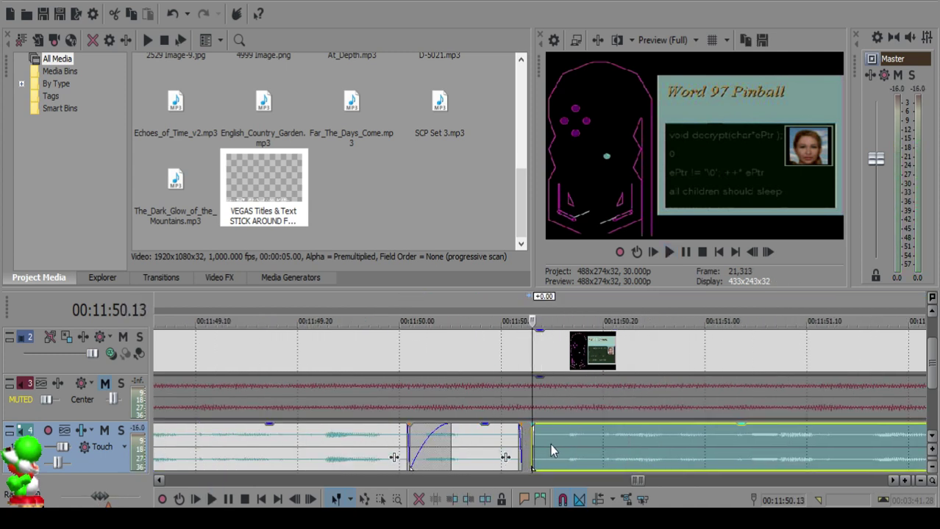
left_click(471, 450)
key("space")
scroll(586, 452, "down", 3)
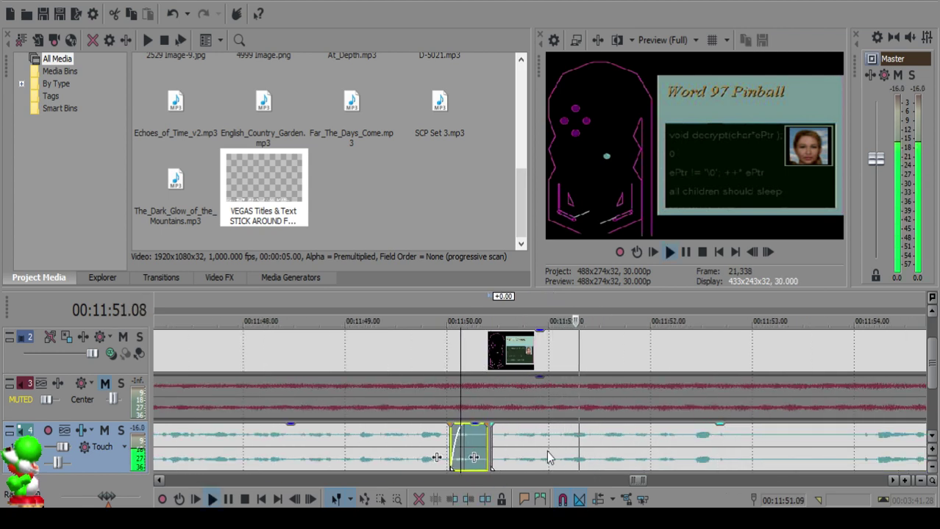
Step: Split the narration at about 00:11:50.20, add a fade-out of about 3 frames before the cut, and replay it
left_click(509, 439)
key("space")
key("s")
key("space")
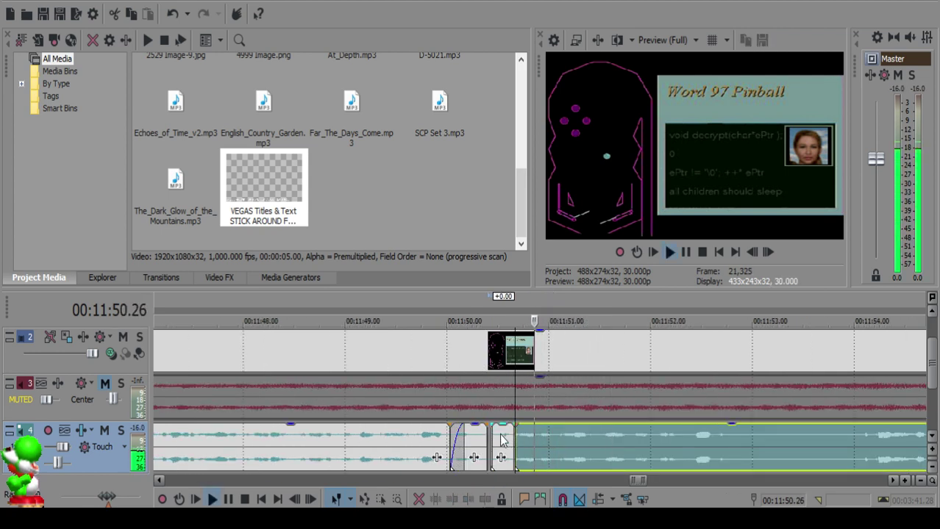
left_click(501, 438)
scroll(568, 436, "up", 3)
left_click_drag(552, 426, 531, 426)
left_click(480, 436)
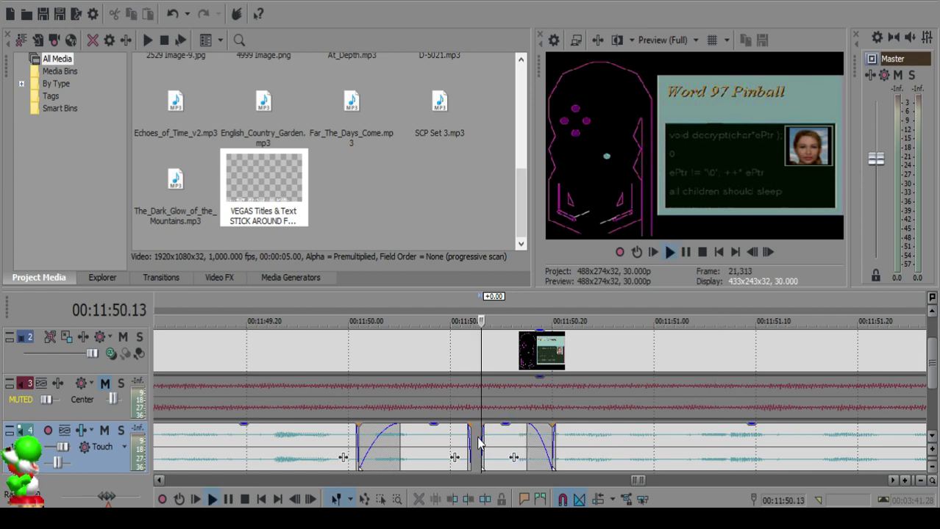
Step: Listen on and split the narration at both ends of the pause, at 00:11:53.04 and about 00:11:53.29
scroll(647, 433, "down", 3)
scroll(564, 442, "up", 4)
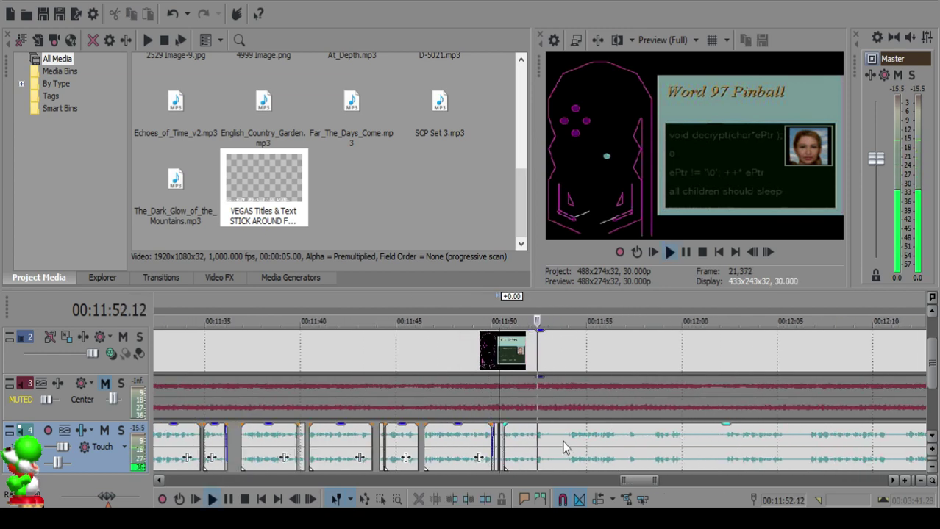
left_click(570, 440)
key("s")
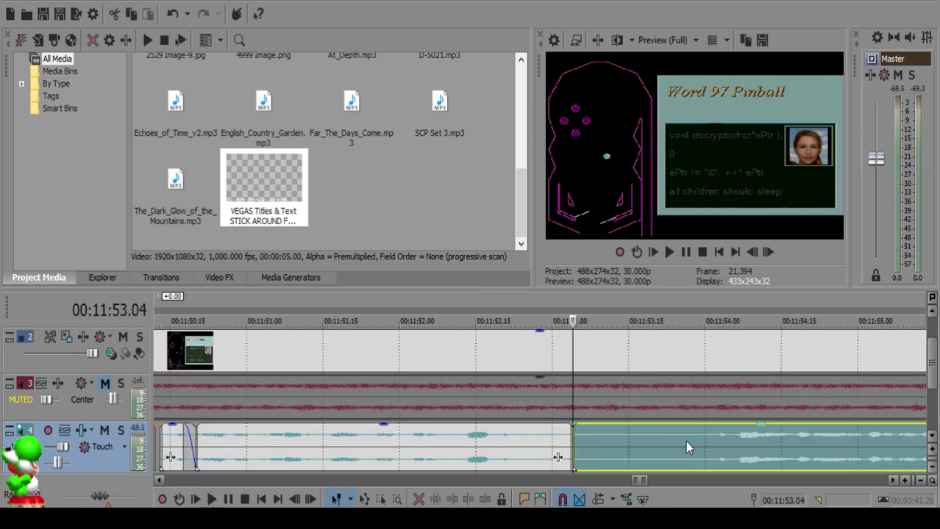
scroll(664, 436, "down", 4)
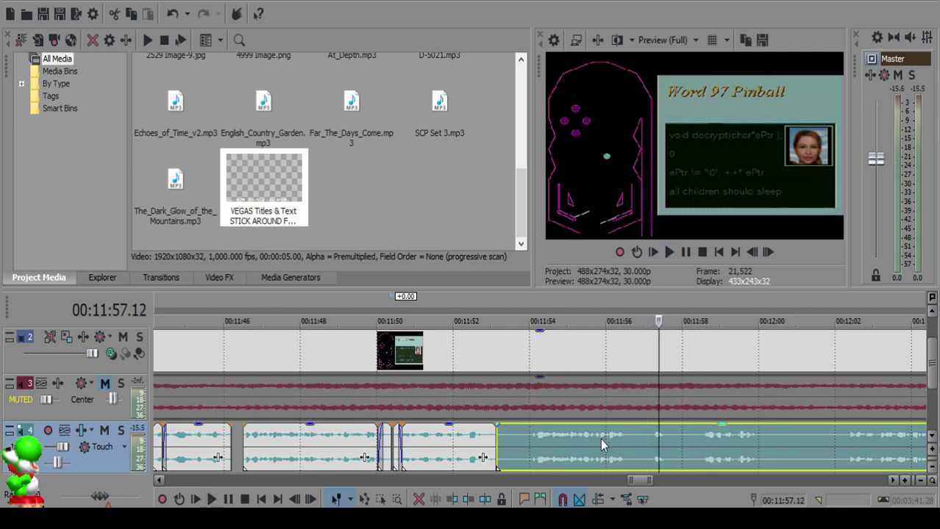
left_click(600, 438)
left_click(528, 436)
key("s")
Step: Delete the pause after 00:11:53.04 and move the rest of the narration earlier to start at 00:11:53.11
left_click(503, 433)
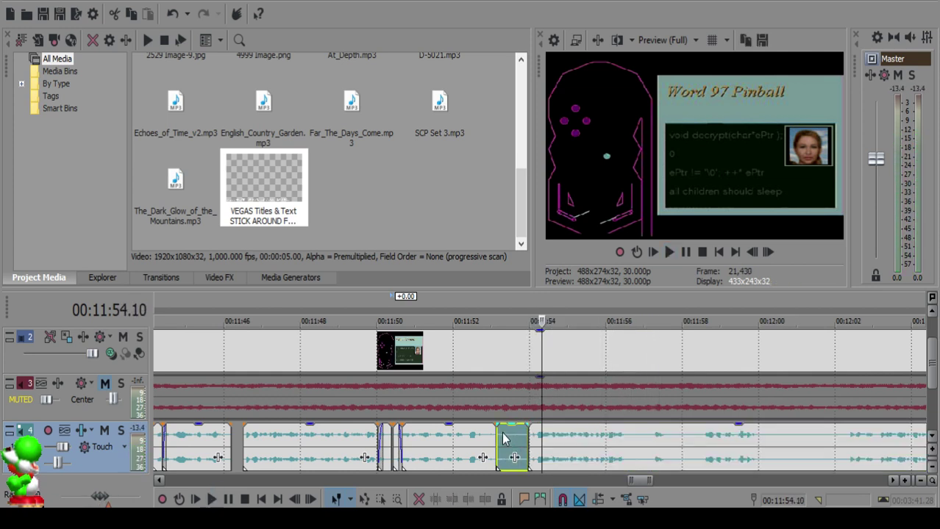
key("Delete")
left_click_drag(579, 440, 556, 439)
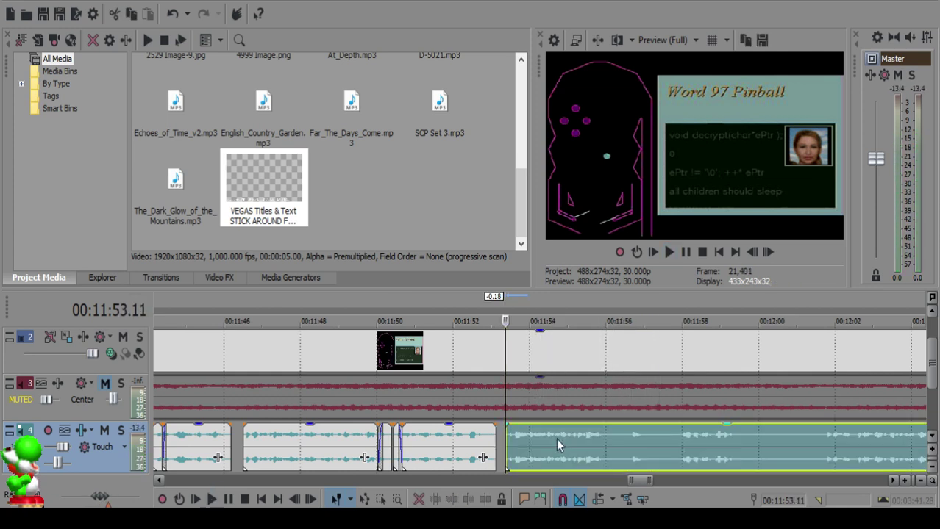
Step: Replay the gap and shift the narration after it slightly later to start at about 00:11:53.13
left_click(457, 455)
scroll(562, 451, "up", 5)
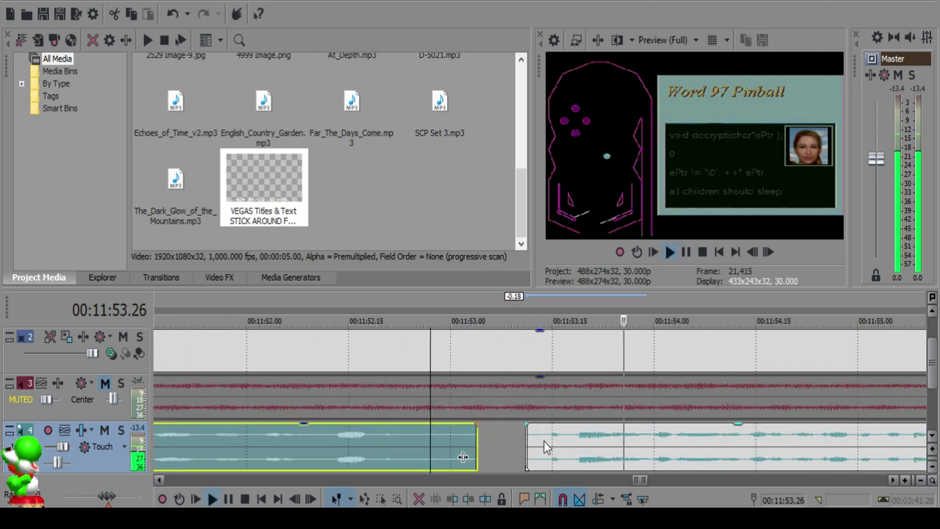
left_click(544, 432)
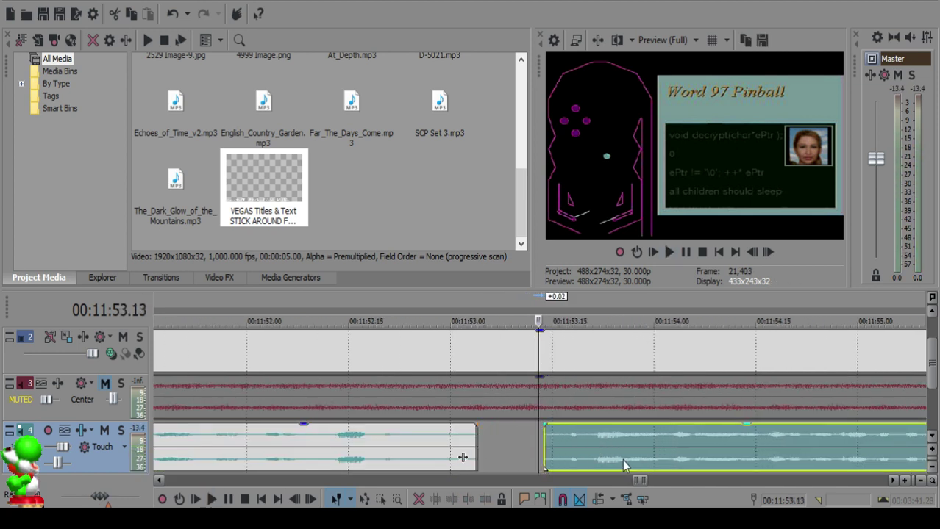
left_click(384, 454)
key("space")
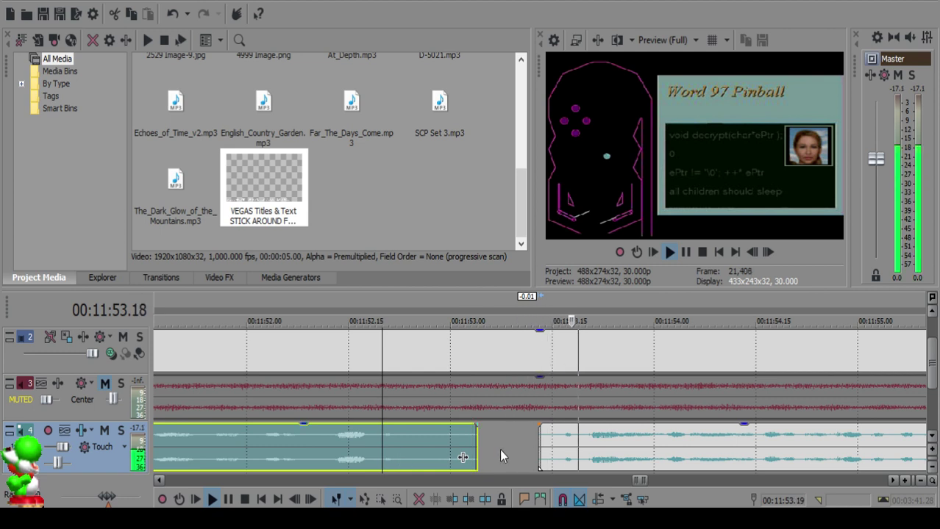
scroll(532, 431, "down", 4)
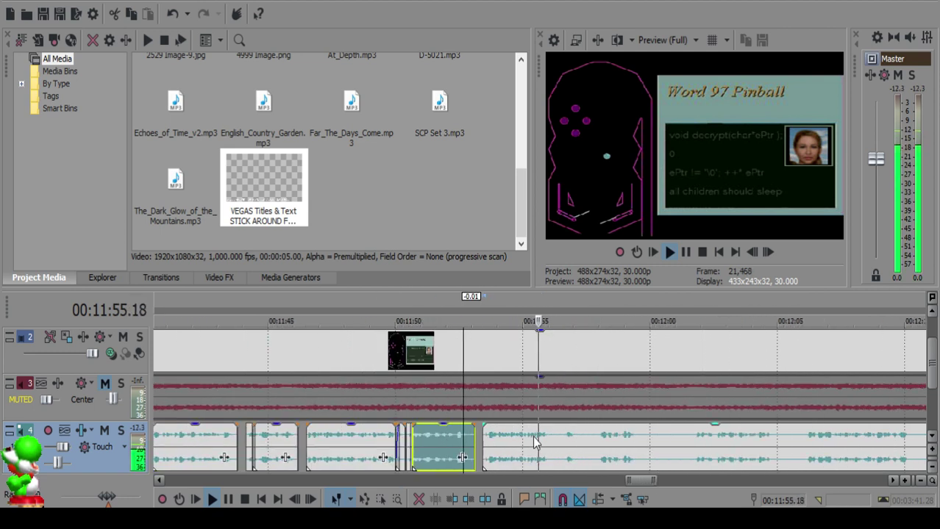
Step: Split the narration at 00:11:56.06 and again at about 00:11:56.20 where the pause ends
scroll(539, 442, "up", 3)
left_click(543, 440)
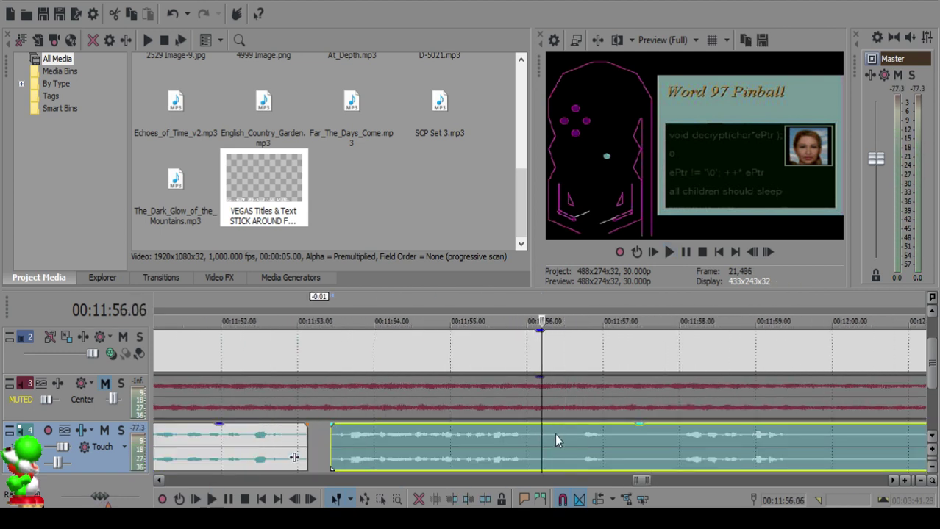
key("s")
key("space")
left_click(578, 438)
key("s")
Step: Delete the pause after 00:11:56.06, move the rest earlier to start at about 00:11:56.11, and replay the gap
left_click(555, 436)
key("Delete")
left_click_drag(590, 439, 568, 438)
left_click(525, 437)
key("space")
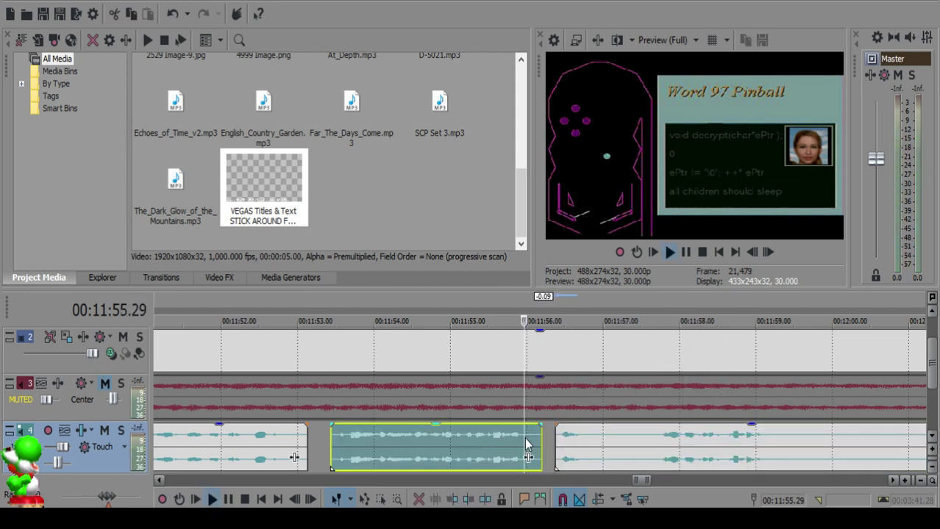
Step: Split the narration at about 00:11:56.29 and again at the end of the following pause
scroll(551, 438, "up", 1)
left_click(647, 442)
key("s")
key("Return")
key("s")
Step: Delete the pause after 00:11:56.29, move the rest earlier to start at about 00:11:57.00, and replay the join
left_click(684, 443)
key("Delete")
left_click_drag(790, 446, 663, 441)
left_click(599, 440)
key("space")
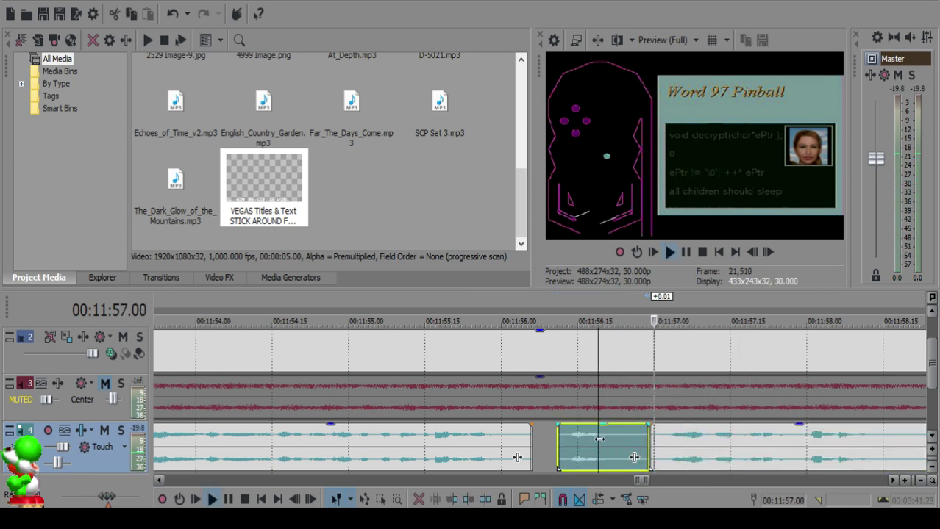
Step: Split the narration at about 00:11:58.17, where the phrase ends
scroll(599, 439, "down", 2)
scroll(586, 443, "up", 2)
left_click(591, 433)
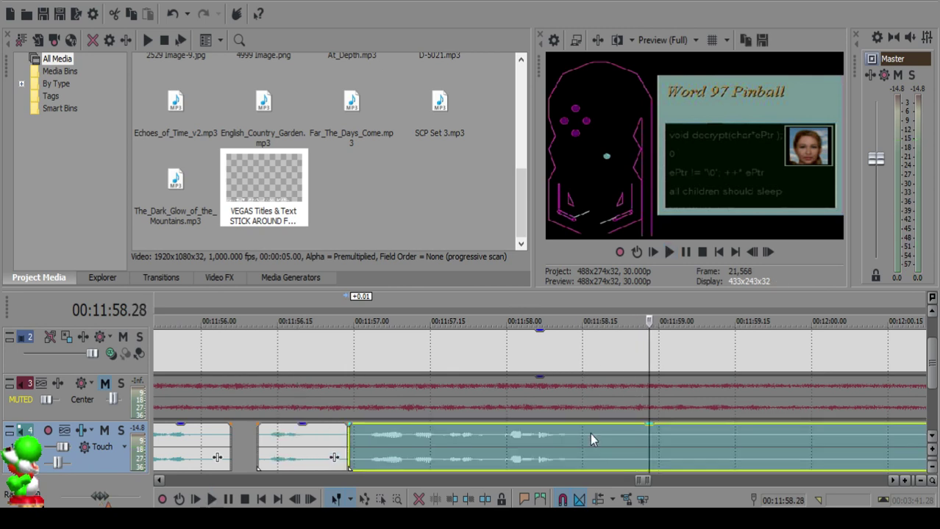
key("space")
key("s")
Step: Split the narration at about 00:12:00.23 and again at about 00:12:01.19, on either side of the short unwanted take
scroll(590, 434, "down", 1)
scroll(590, 433, "down", 2)
left_click(648, 440)
key("space")
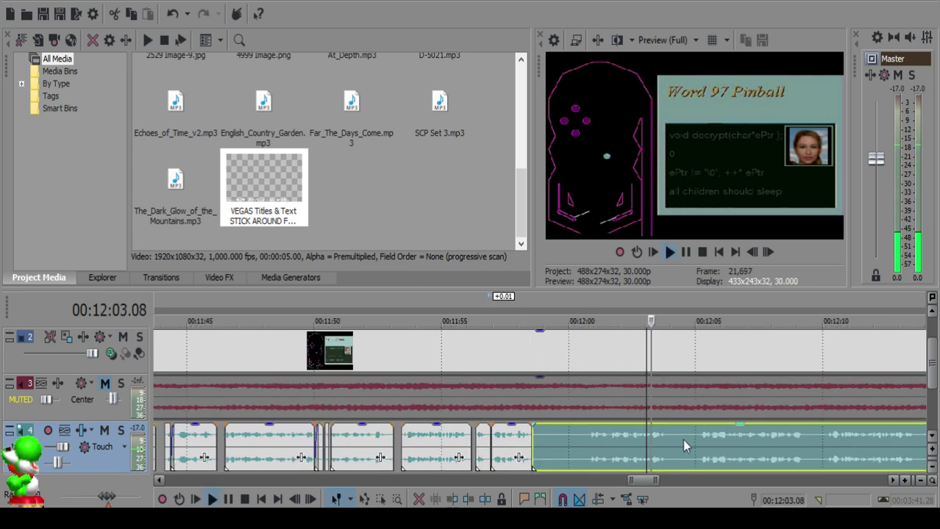
left_click(587, 433)
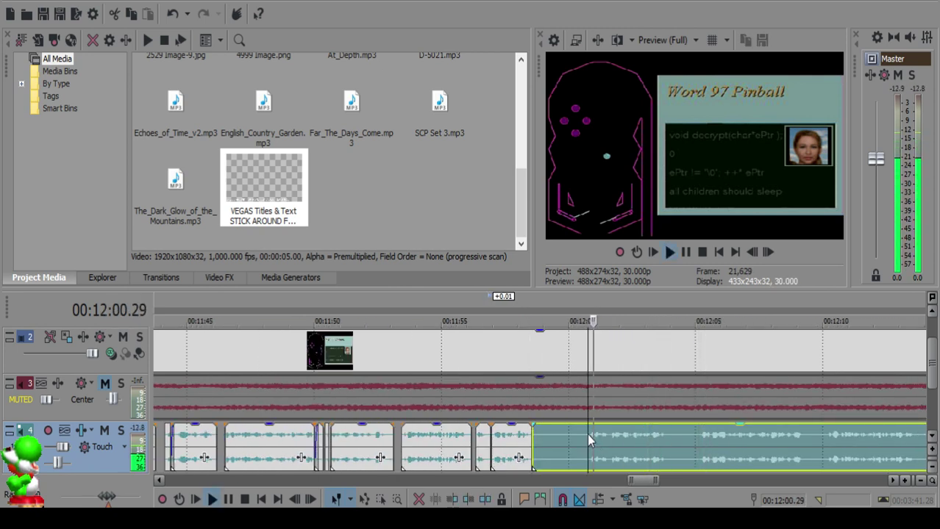
key("space")
key("s")
scroll(539, 441, "up", 3)
left_click(568, 437)
key("s")
Step: Delete the short take and the pause before it, move the rest earlier to start at 00:11:58.22, and replay the join
left_click(528, 447)
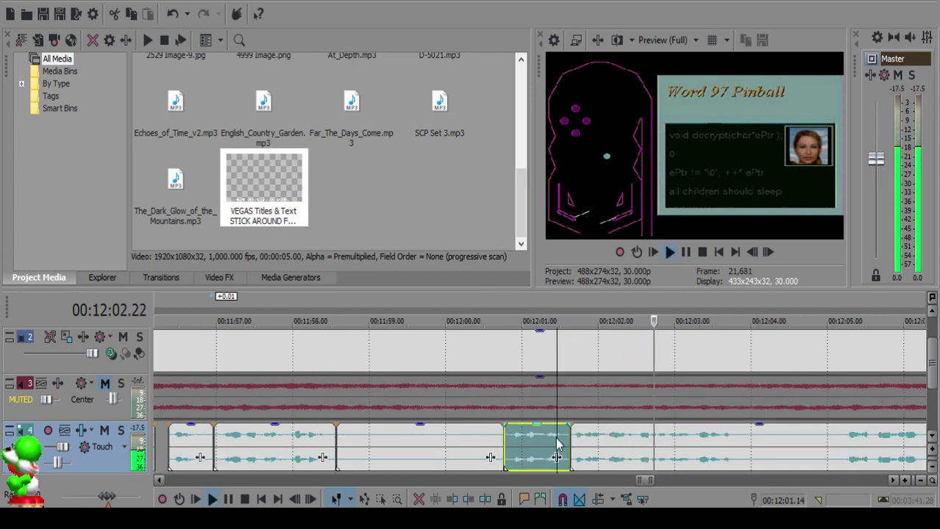
key("Delete")
left_click(349, 437)
key("Delete")
left_click_drag(606, 444, 386, 436)
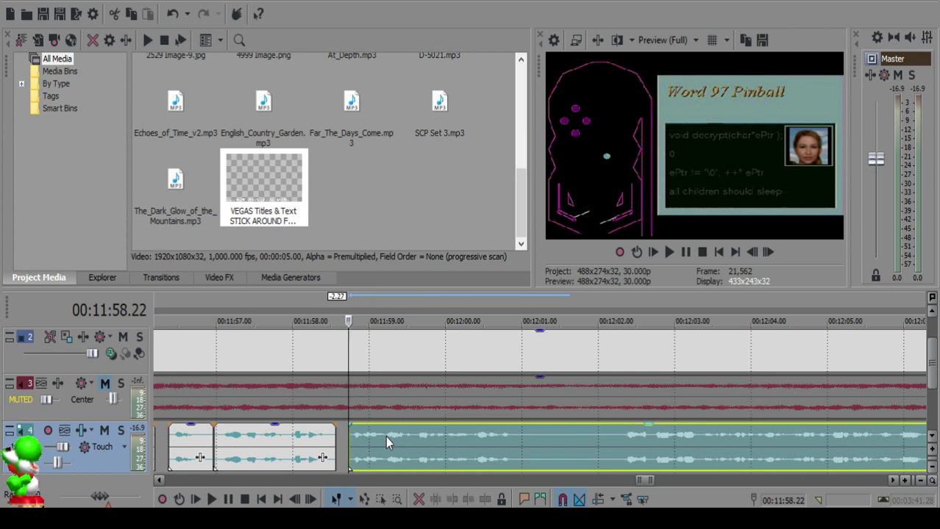
left_click(284, 443)
key("space")
scroll(499, 437, "down", 1)
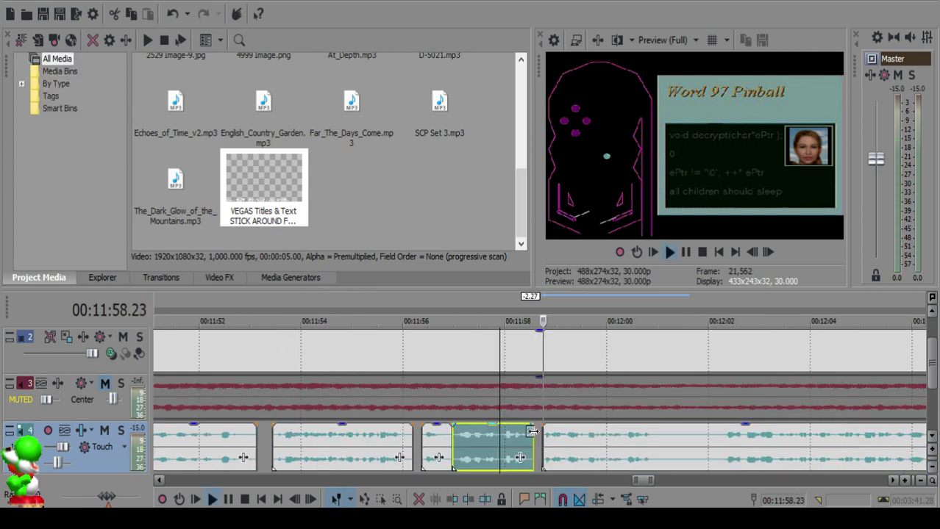
Step: Split the narration at 00:12:01.04, after the end of the phrase
scroll(553, 448, "up", 3)
scroll(553, 450, "down", 2)
scroll(553, 455, "up", 3)
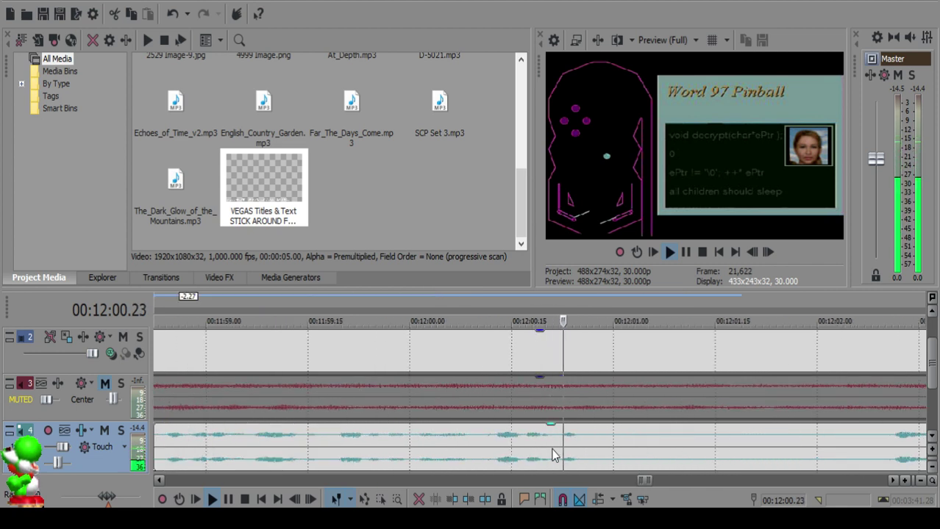
left_click(624, 441)
left_click(638, 440)
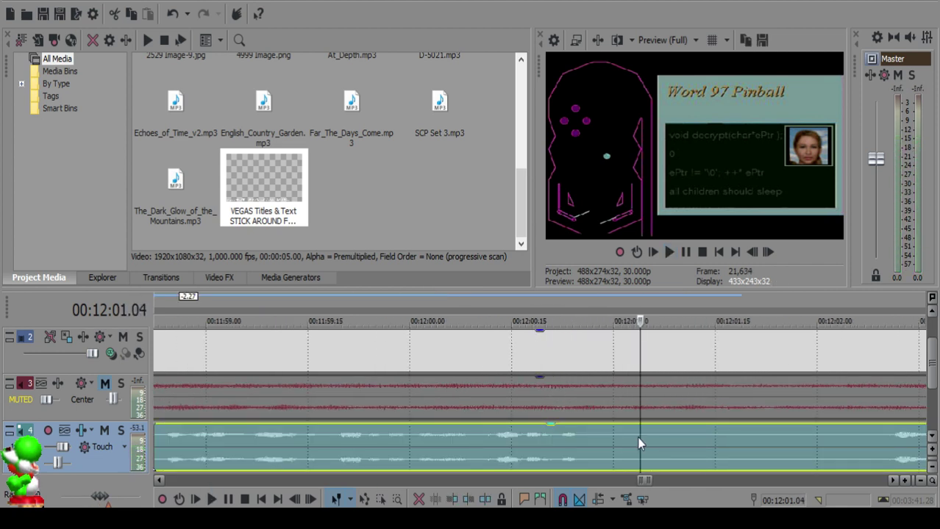
key("space")
key("s")
Step: Play ahead through the narration and split it where the pause after 00:12:01.04 ends
scroll(640, 443, "down", 3)
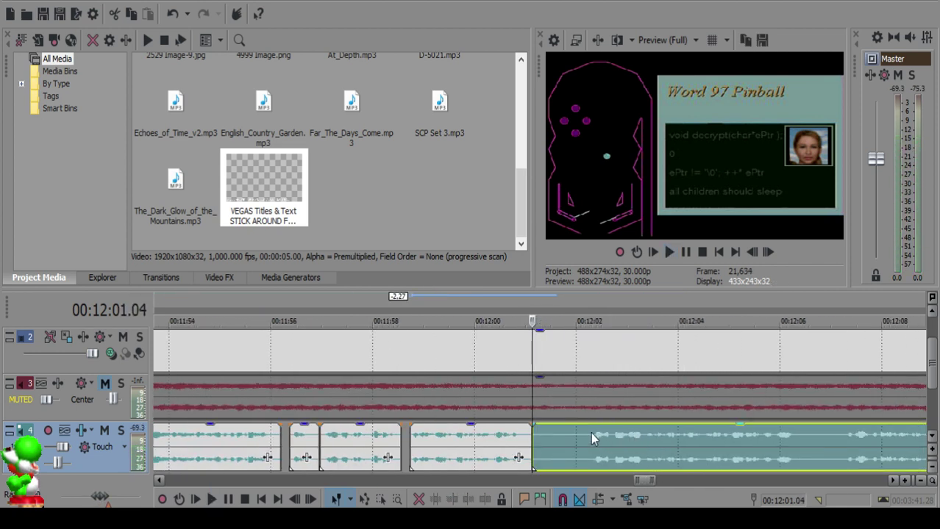
left_click(591, 434)
key("space")
left_click(699, 437)
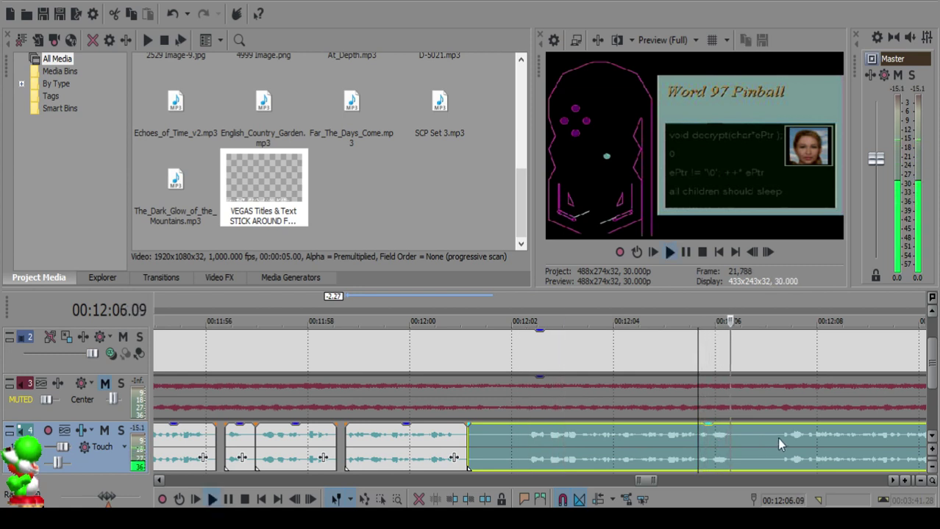
left_click(779, 438)
key("space")
key("s")
Step: Delete the pause after 00:12:01.04, move the rest earlier to start at 00:12:01.22, and replay the gap
left_click(498, 432)
key("Delete")
left_click_drag(563, 443, 533, 441)
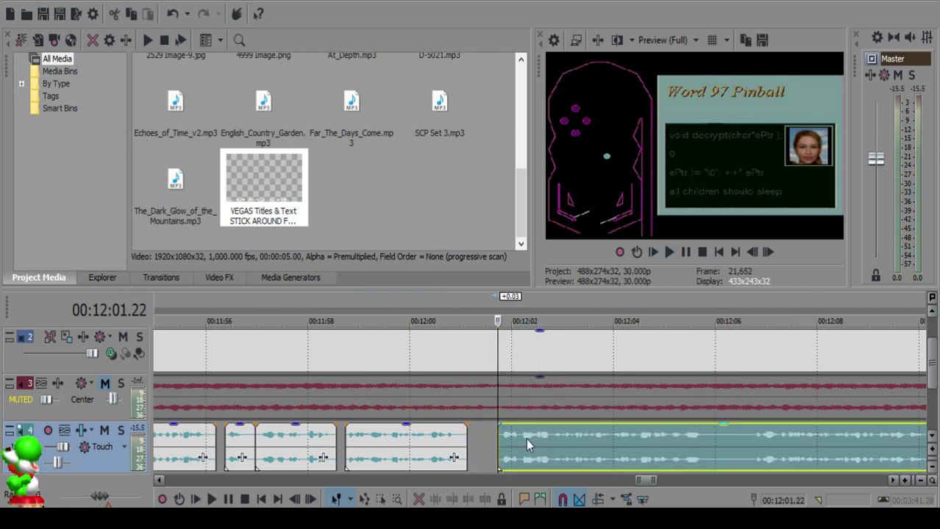
left_click(416, 438)
key("space")
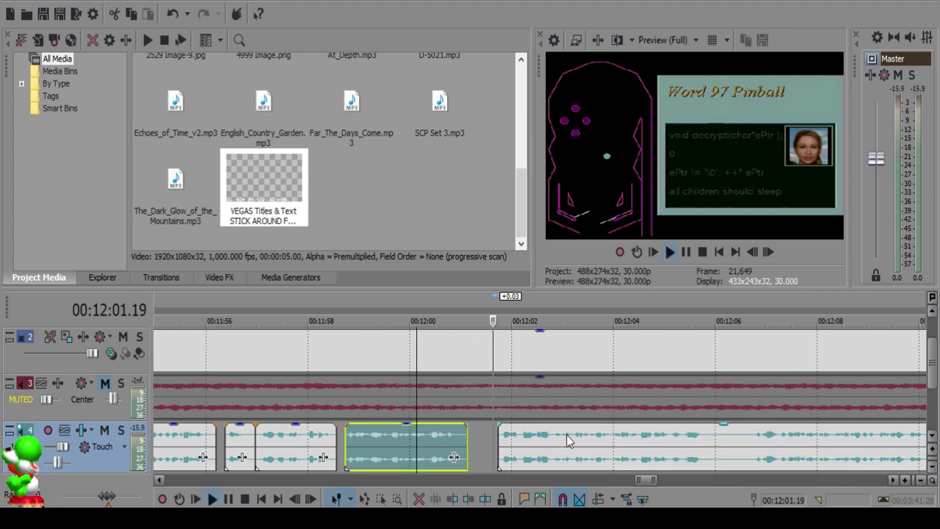
Step: Shift the rest to start at 00:12:01.26, split it after its first word at about 00:12:02.09, and replay it
scroll(566, 440, "up", 4)
left_click(536, 429)
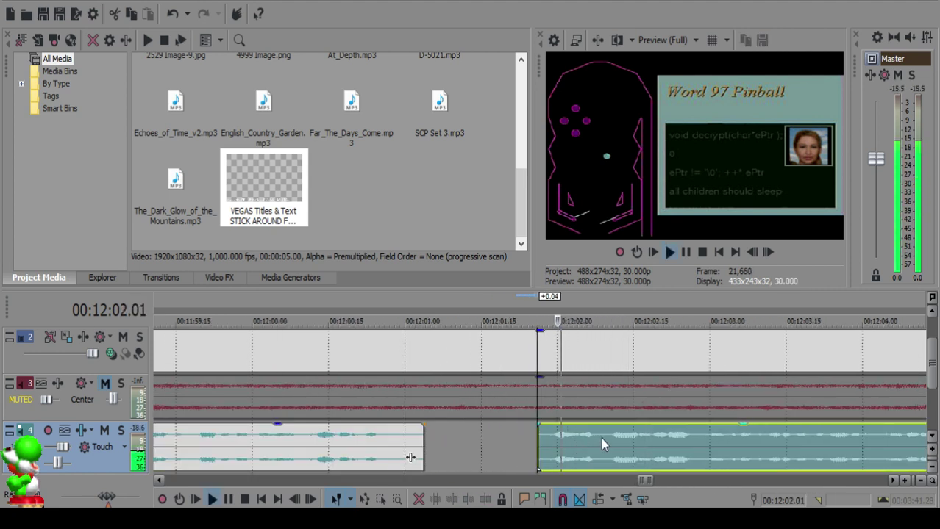
left_click(600, 436)
key("s")
left_click(538, 436)
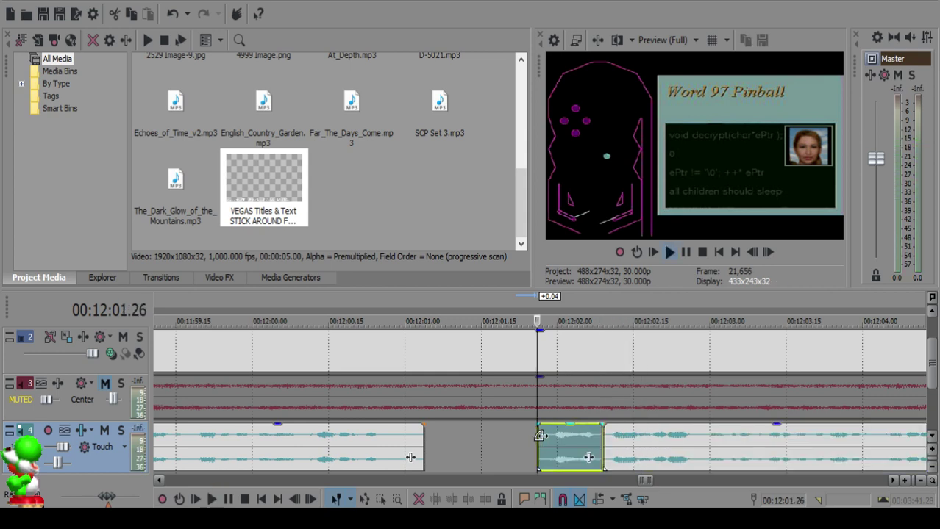
key("space")
scroll(603, 428, "down", 4)
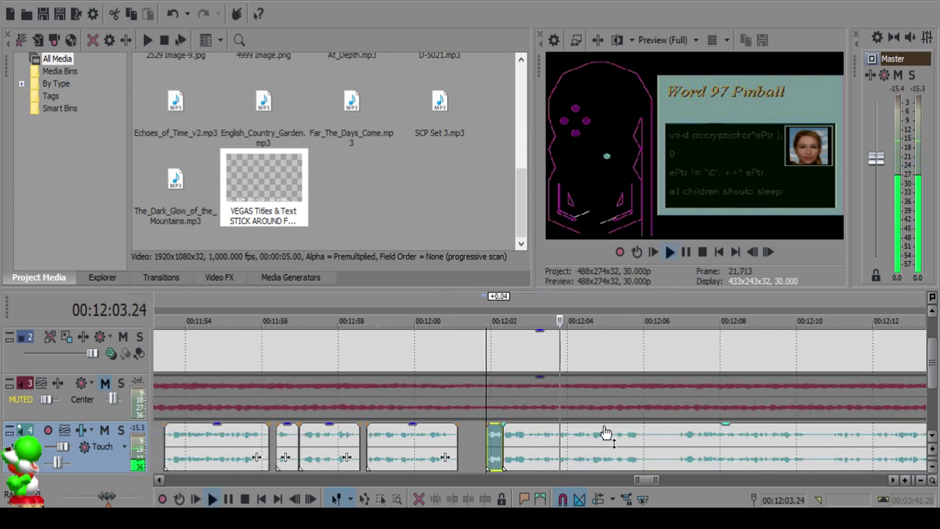
Step: Split the narration at about 00:12:05.15, add a fade-out of about two frames before the cut, and replay it
scroll(603, 435, "down", 4)
scroll(545, 448, "up", 5)
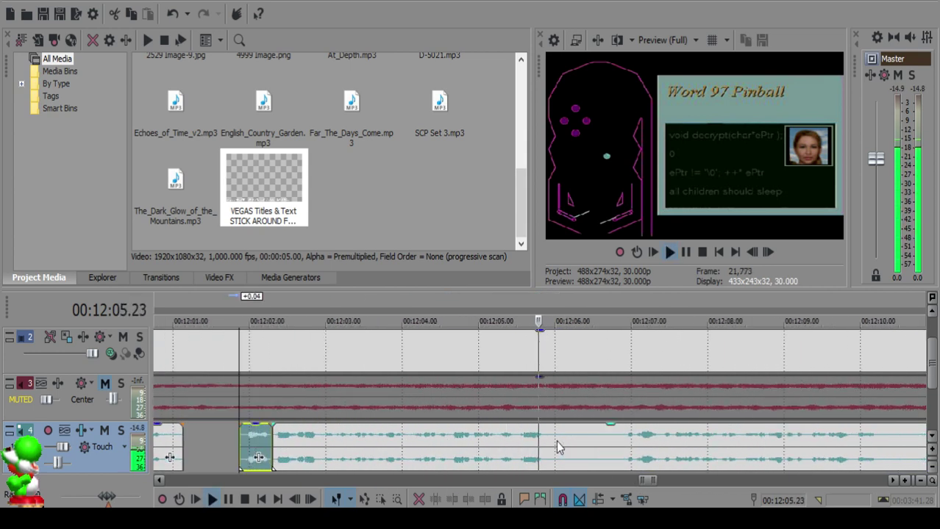
left_click(509, 439)
left_click(517, 437)
key("s")
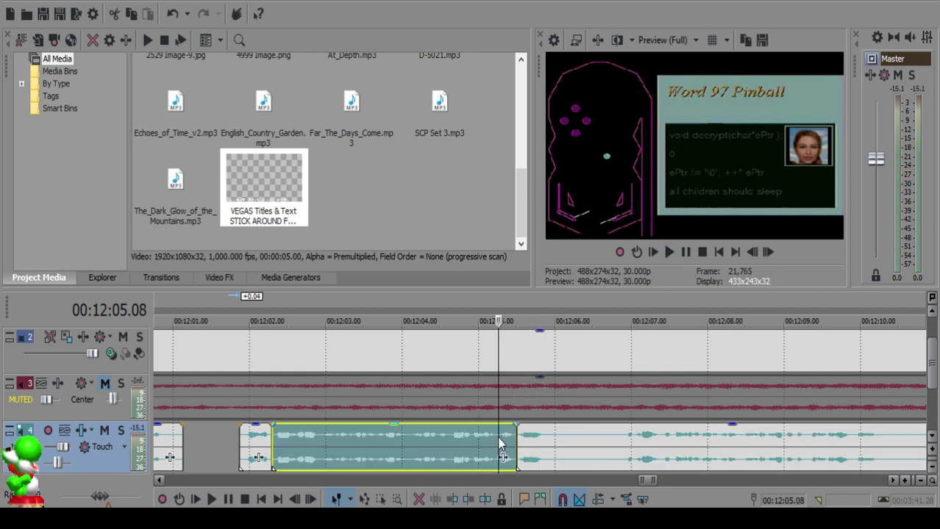
scroll(497, 439, "up", 4)
left_click(423, 443)
key("space")
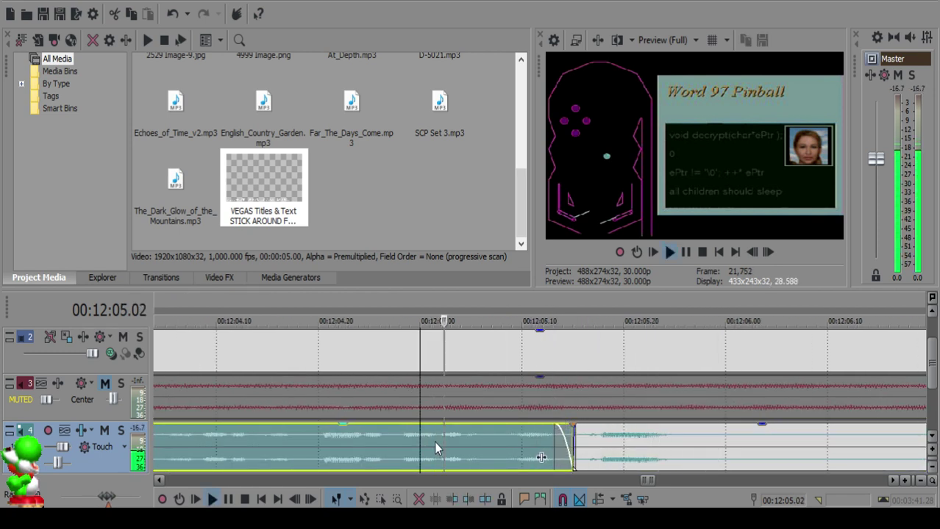
Step: Split the narration at 00:12:06.02, after the short phrase ends
scroll(422, 444, "down", 2)
left_click(637, 435)
left_click(654, 439)
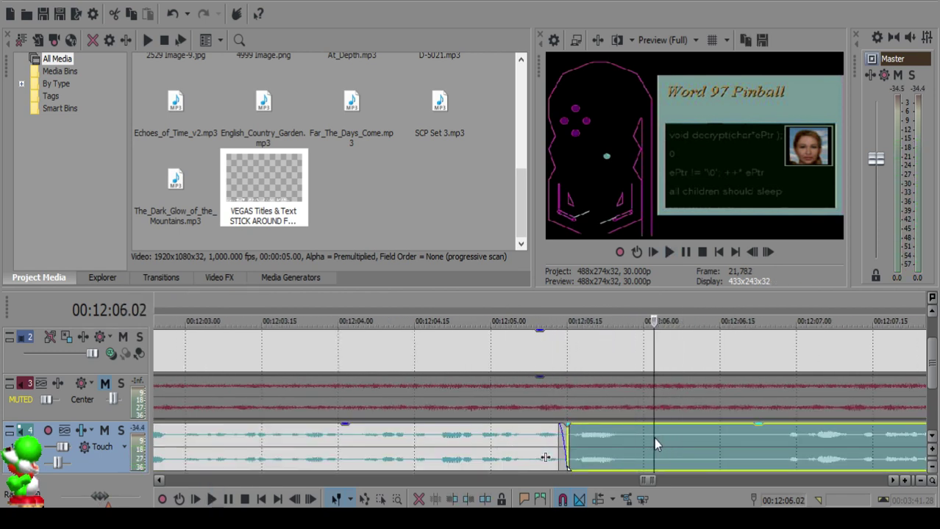
key("space")
key("s")
Step: Listen ahead and split the narration at about 00:12:06.26, just before speech resumes
left_click(738, 438)
key("space")
scroll(692, 443, "down", 4)
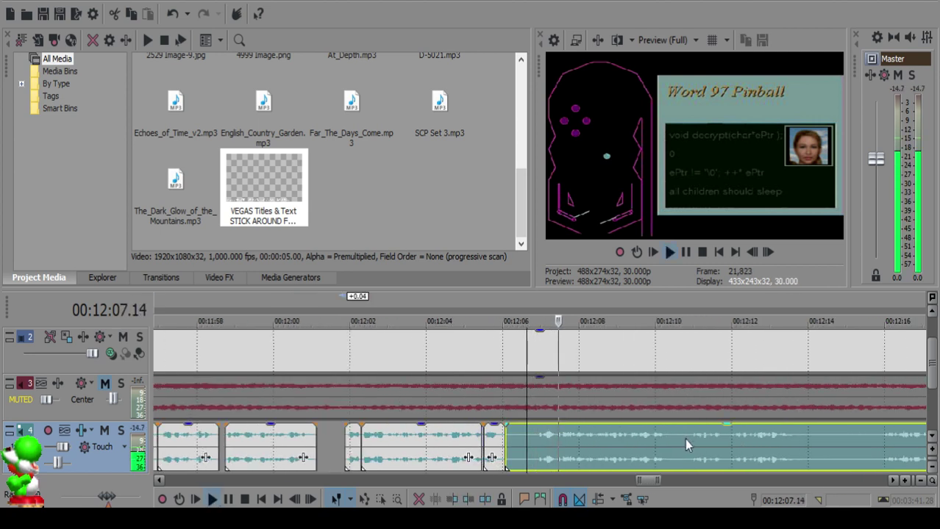
left_click(683, 438)
left_click(536, 434)
key("space")
key("s")
Step: Delete the pause after 00:12:06.02, move the rest earlier to start at about 00:12:06.10, and replay the gap
left_click(515, 435)
key("Delete")
left_click_drag(555, 439, 535, 437)
left_click(495, 436)
key("space")
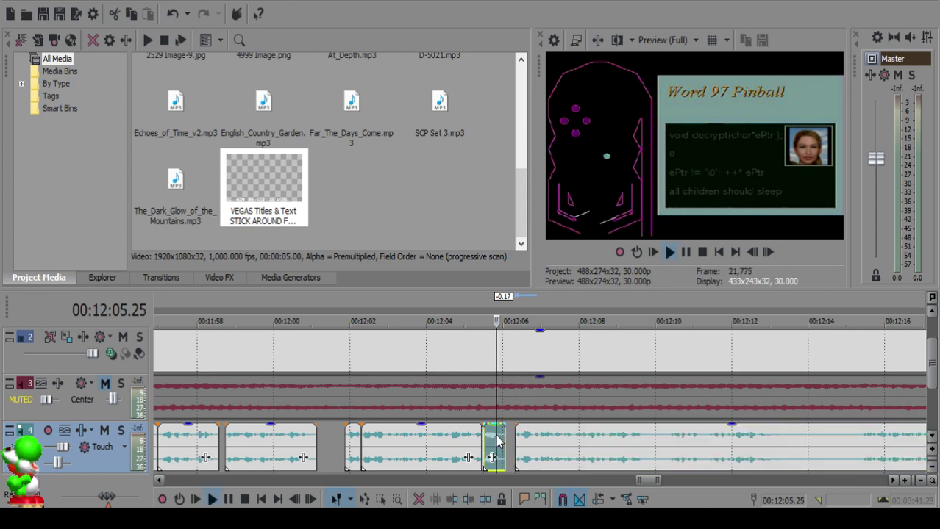
Step: Play on through the narration and split it at about 00:12:09.22, where the phrase ends
scroll(499, 438, "up", 5)
scroll(544, 442, "down", 6)
scroll(593, 451, "down", 5)
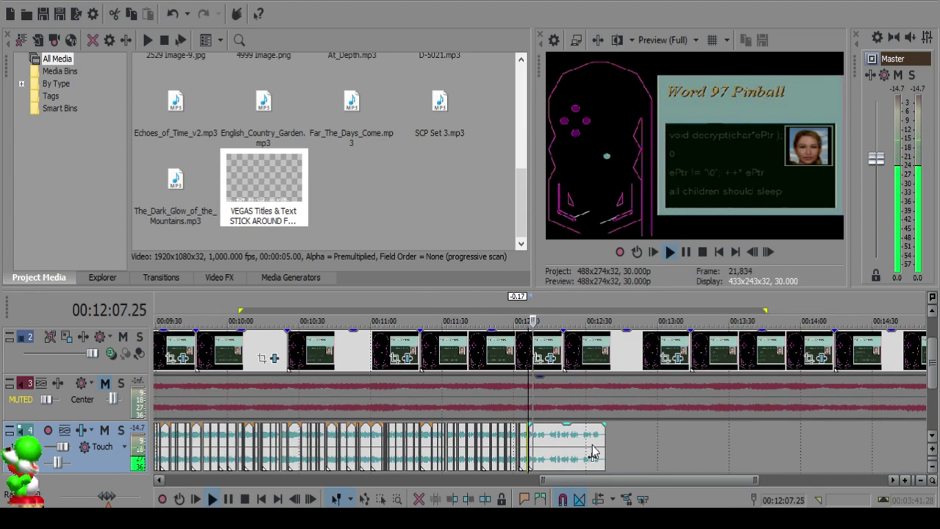
scroll(588, 452, "up", 4)
scroll(575, 445, "up", 4)
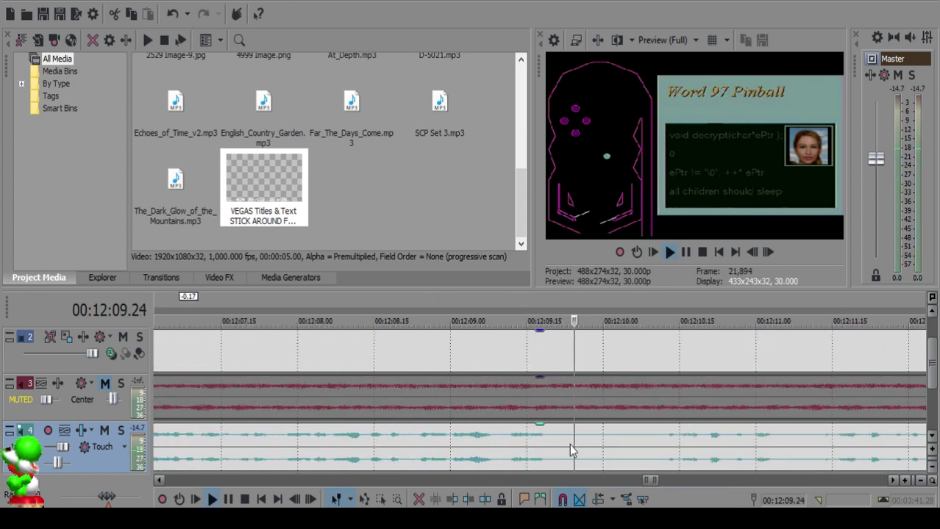
left_click(561, 439)
key("space")
key("s")
Step: Listen to the following takes and split the narration at about 00:12:11.10, before the take to keep
left_click(713, 442)
scroll(709, 441, "down", 3)
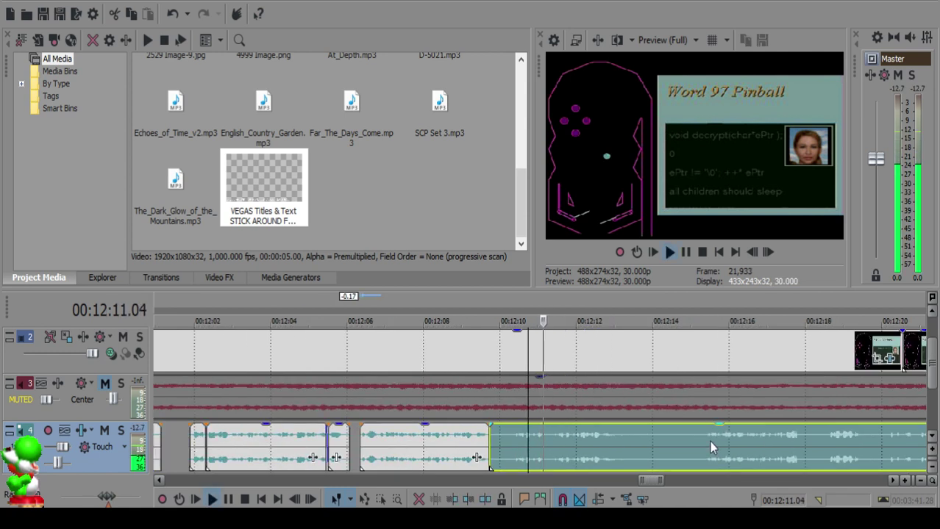
left_click(700, 433)
left_click(550, 432)
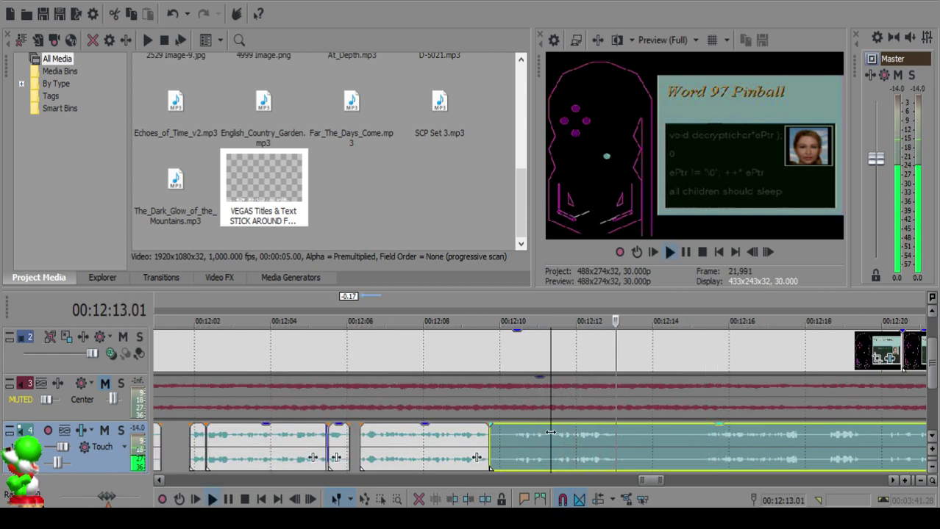
key("space")
key("s")
Step: Delete the piece after 00:12:09.22, move the rest earlier to start at 00:12:09.26, and replay the join
left_click(496, 437)
key("Delete")
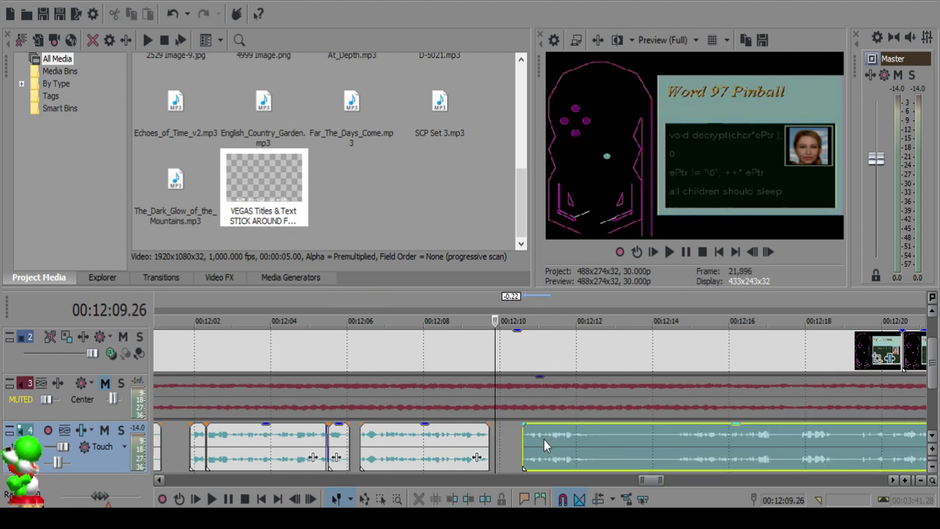
left_click(481, 448)
key("space")
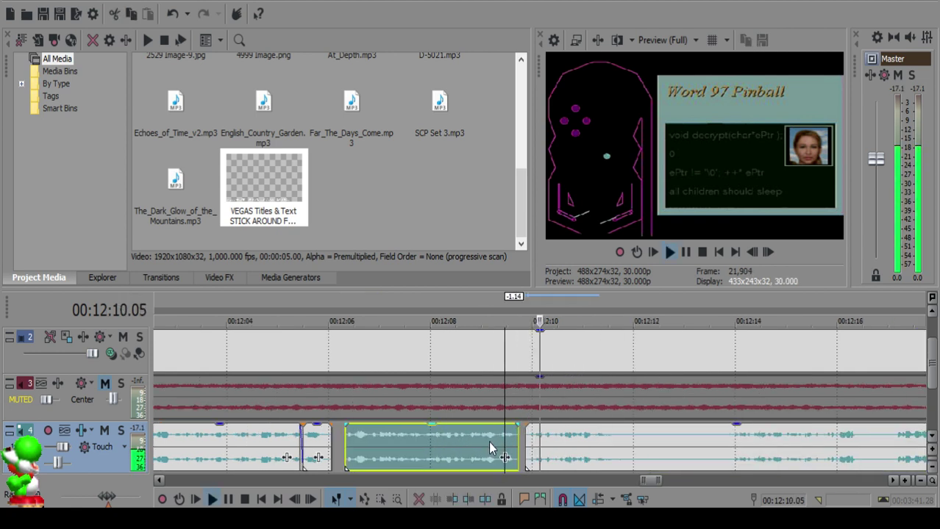
Step: Split the narration at about 00:12:12.02 and again at 00:12:13.26, where the pause ends
scroll(564, 452, "up", 2)
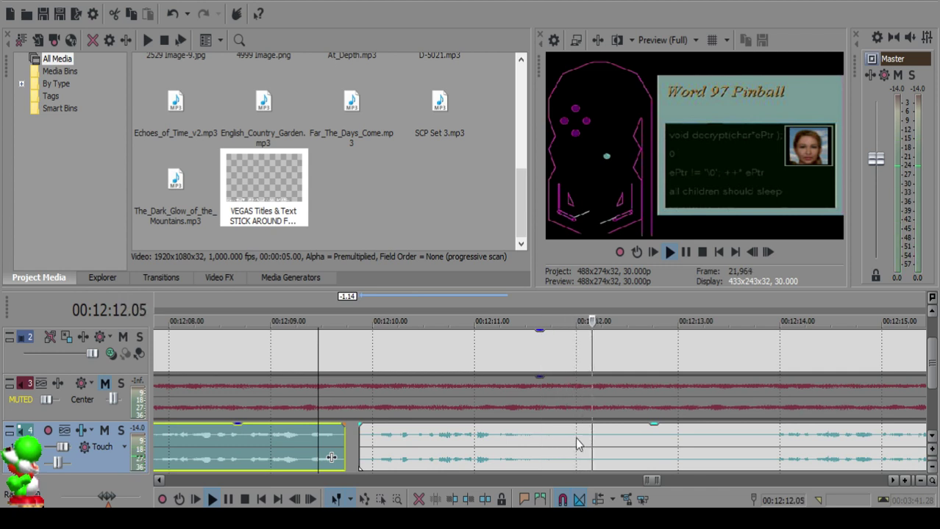
left_click(583, 440)
key("s")
scroll(588, 439, "down", 5)
left_click(601, 441)
key("space")
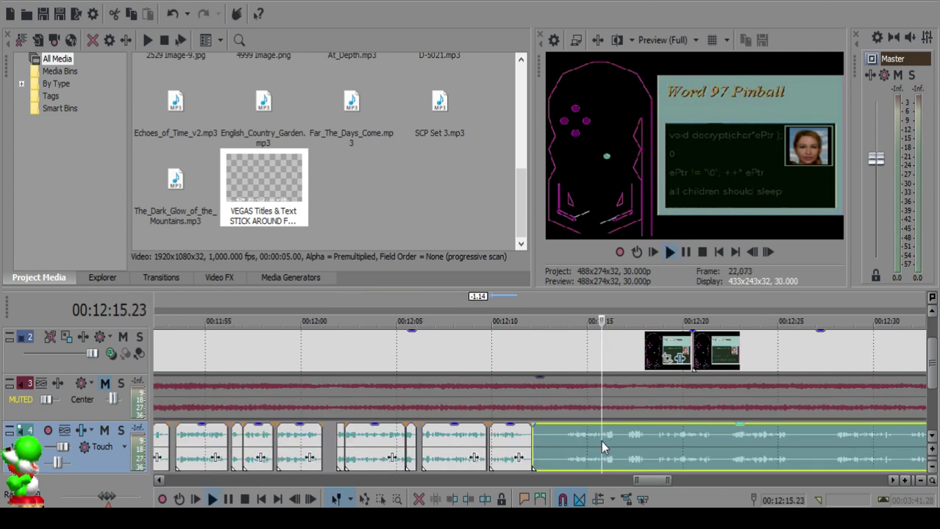
scroll(597, 442, "up", 3)
left_click(569, 442)
key("space")
left_click(430, 438)
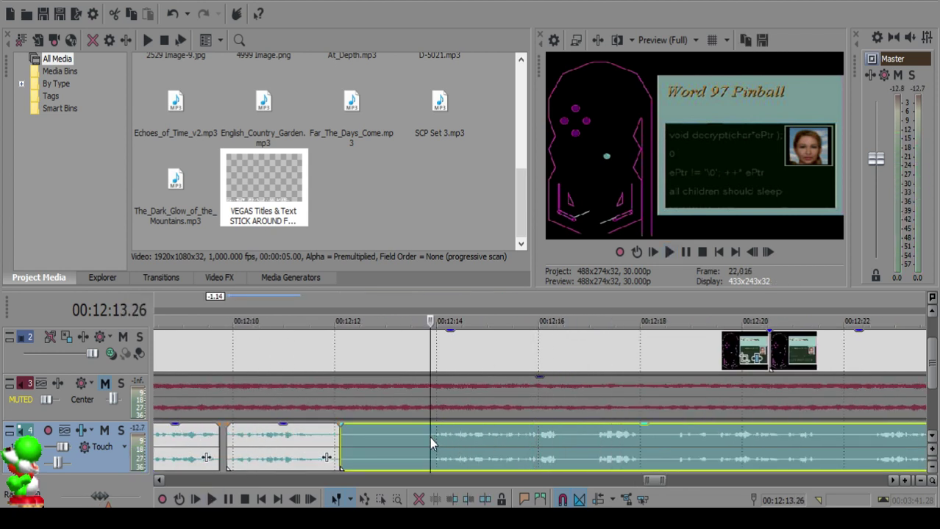
key("space")
key("s")
Step: Delete the pause after 00:12:12.02, move the rest earlier to start at about 00:12:12.23, and replay the gap
left_click(370, 437)
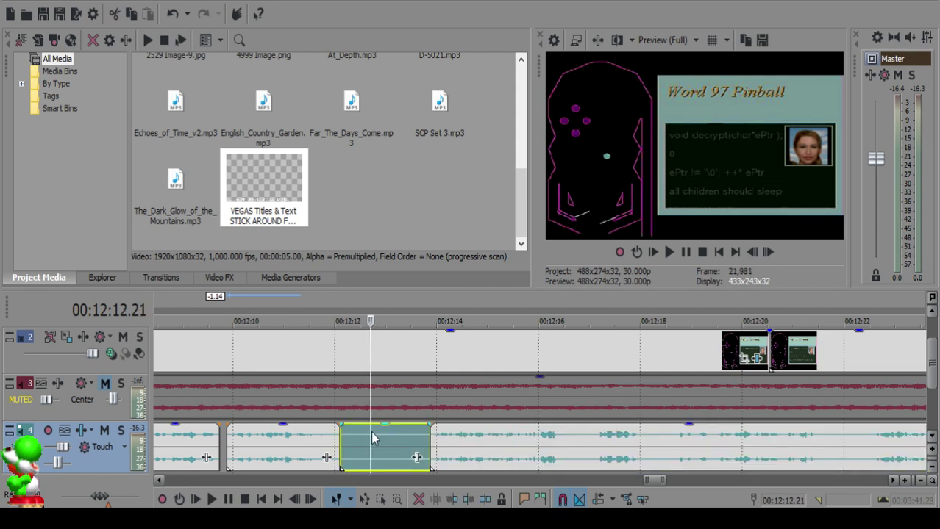
key("Delete")
left_click_drag(460, 439, 404, 433)
left_click(334, 442)
key("space")
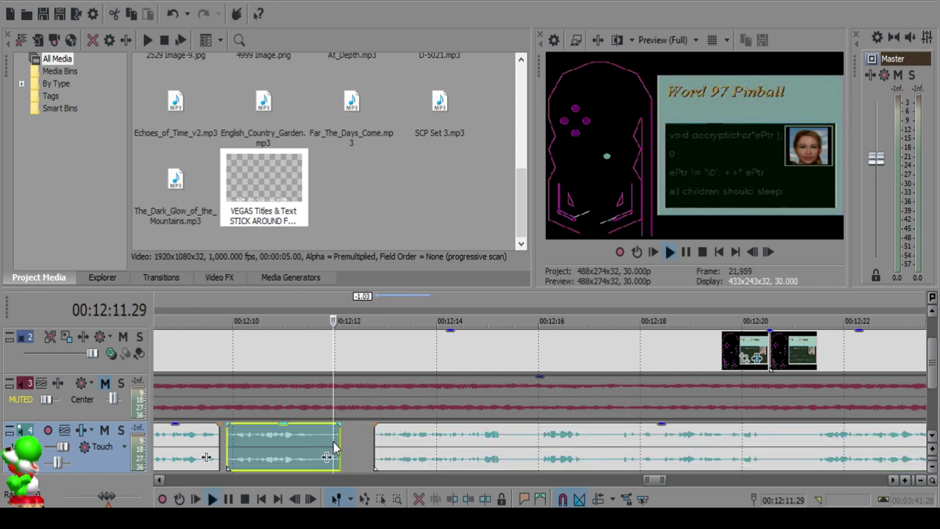
Step: Tighten the gap further by moving the rest of the narration to start at 00:12:12.18, and replay the transition
scroll(527, 425, "up", 4)
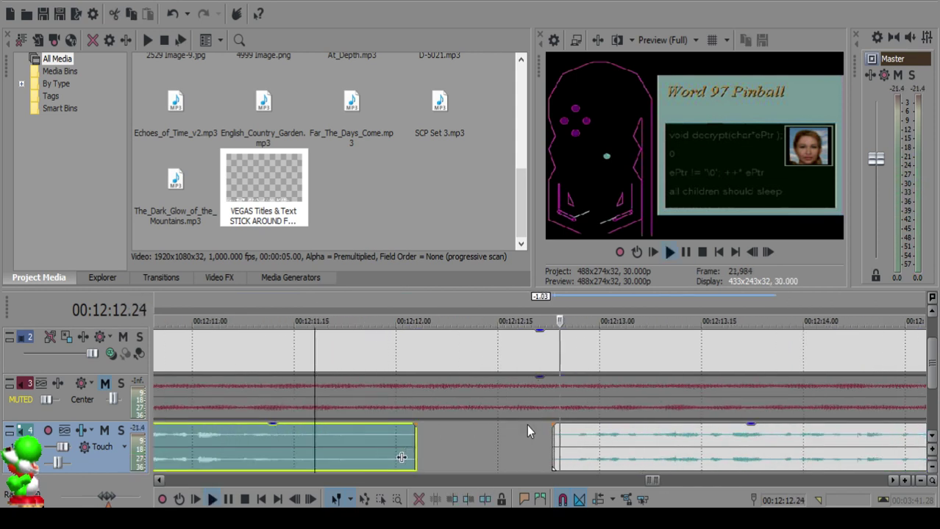
left_click(539, 440)
mouse_move(553, 441)
left_mouse_down()
mouse_move(533, 441)
mouse_move(545, 438)
left_mouse_up()
left_click(323, 440)
key("space")
key("space")
left_click(524, 440)
left_click(518, 437)
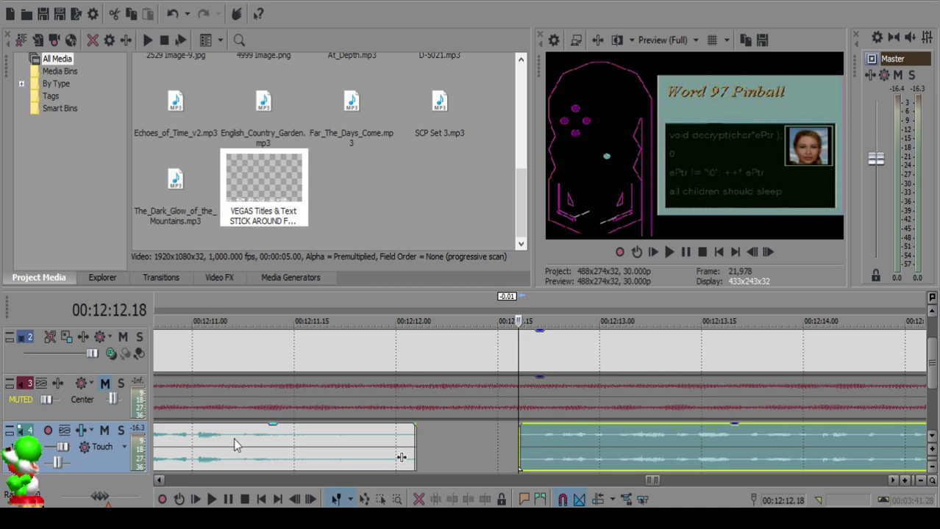
left_click(233, 439)
key("space")
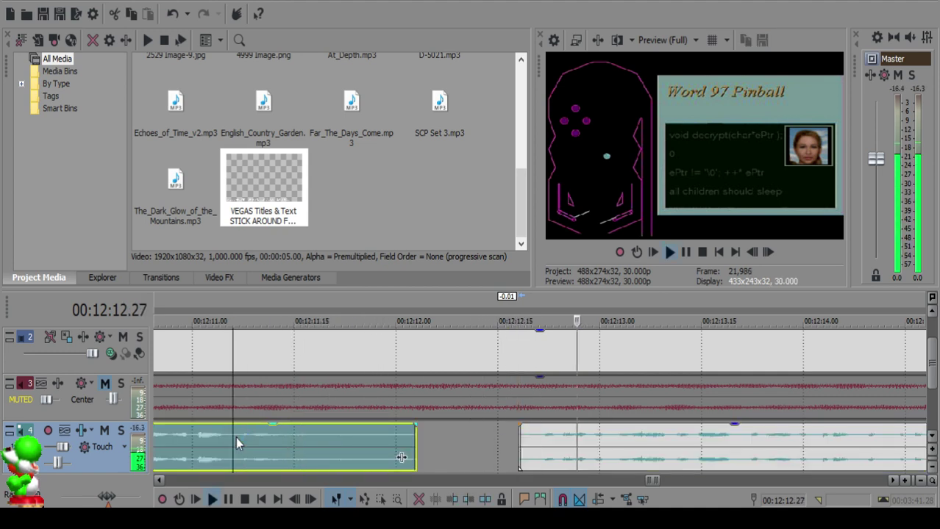
Step: Split the narration at about 00:12:14.08, fade out the end of the earlier clip, and replay the cut
scroll(694, 480, "down", 1)
scroll(694, 481, "down", 2)
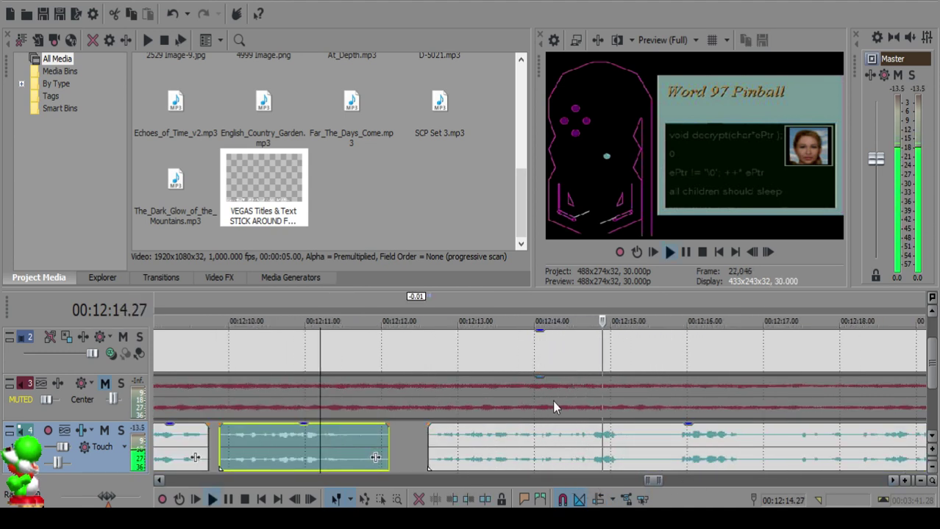
key("Return")
left_click(538, 435)
key("space")
scroll(539, 439, "up", 3)
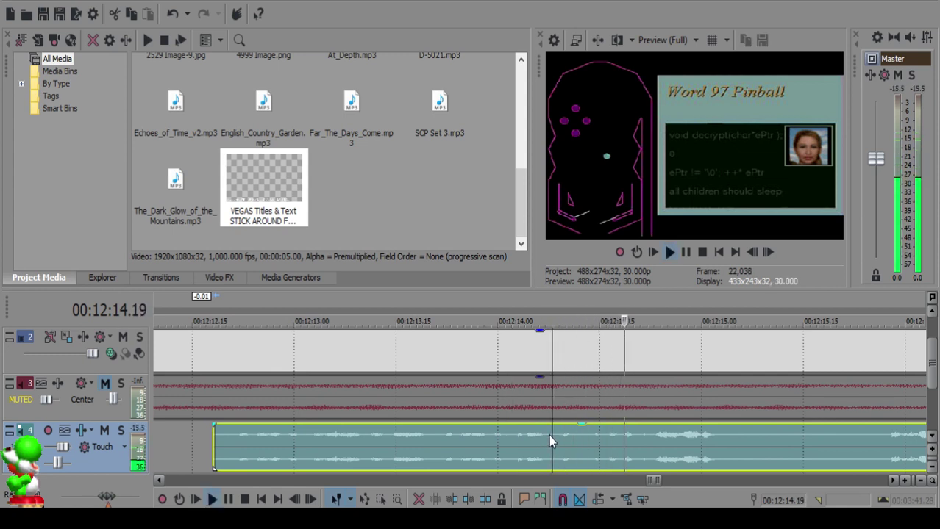
key("s")
left_click_drag(551, 424, 537, 425)
left_click(470, 438)
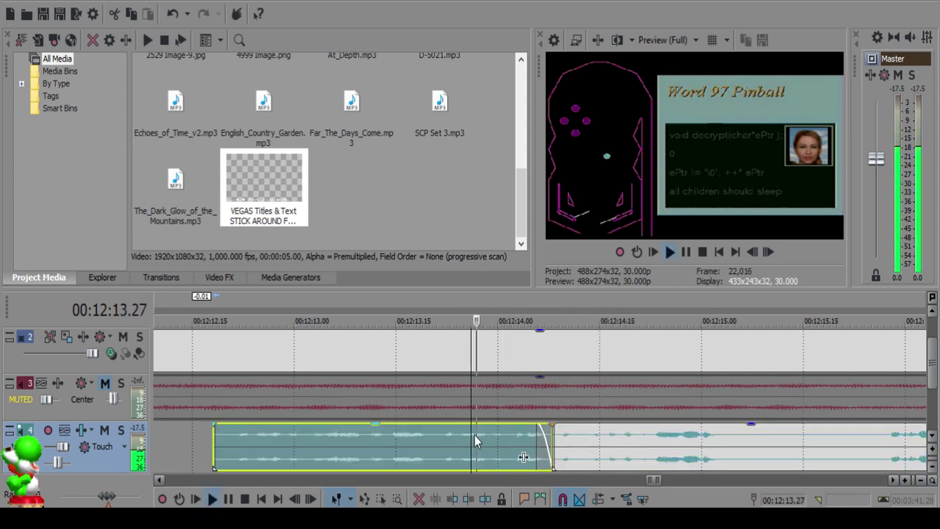
Step: Split the narration at about 00:12:15.08 and again at about 00:12:15.23, on either side of the pause
scroll(629, 433, "up", 1)
left_click(653, 439)
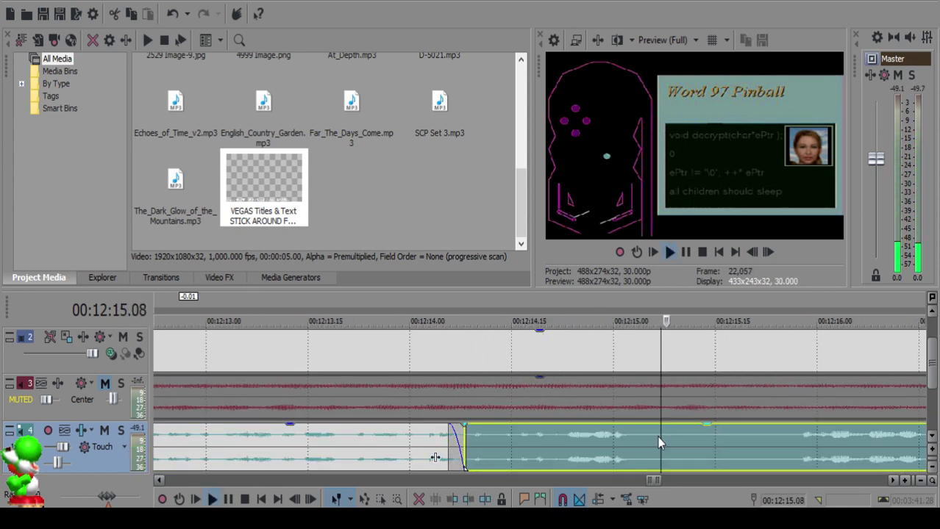
key("s")
key("space")
scroll(668, 436, "down", 1)
key("s")
left_click(551, 437)
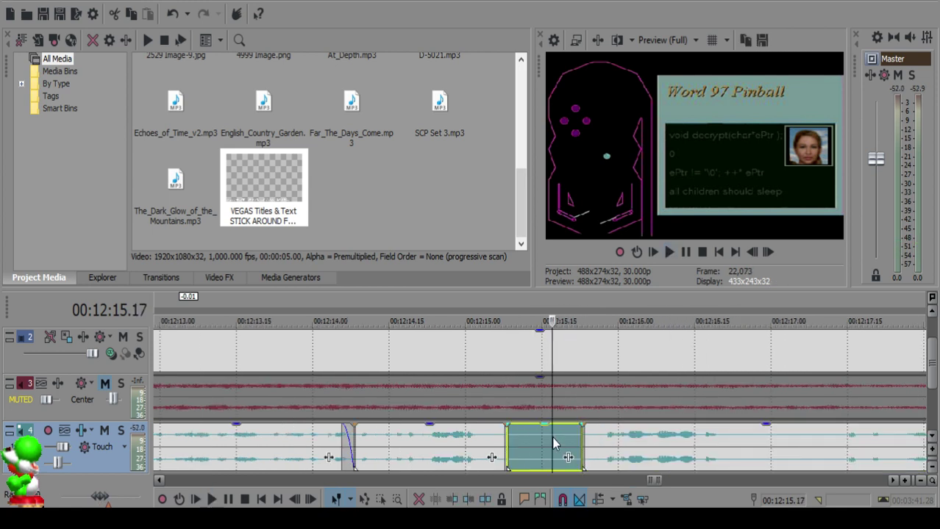
Step: Delete the pause after 00:12:15.08 and add a short fade-out to the end of the clip before it
key("Delete")
left_click(481, 439)
key("space")
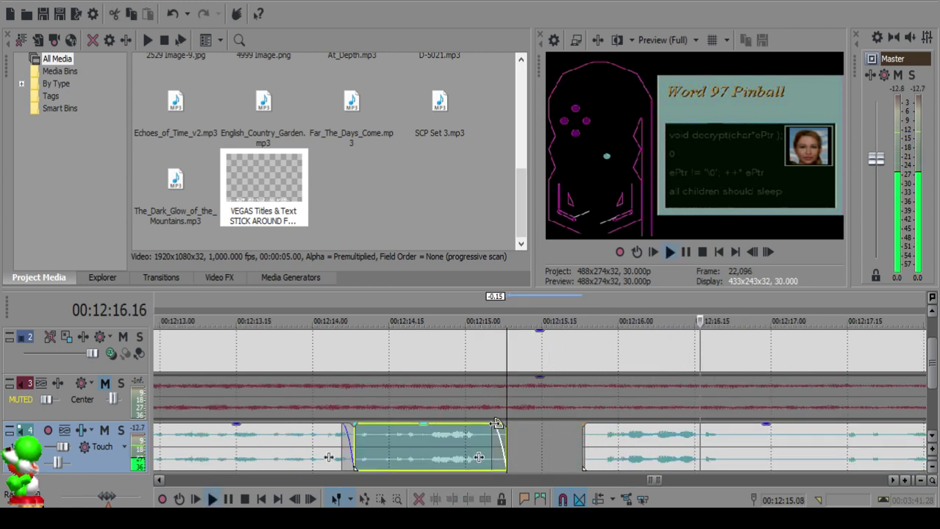
Step: Move the rest of the narration earlier by 12 frames to start at about 00:12:15.11, and replay the join
scroll(544, 433, "down", 2)
key("space")
left_click(539, 428)
left_click_drag(603, 442, 573, 441)
left_click(527, 443)
key("space")
key("space")
left_click(508, 445)
key("space")
Step: Split the narration at about 00:12:16.15 and again where the following pause ends, just before 00:12:18
scroll(538, 442, "down", 2)
scroll(570, 445, "up", 3)
left_click(591, 440)
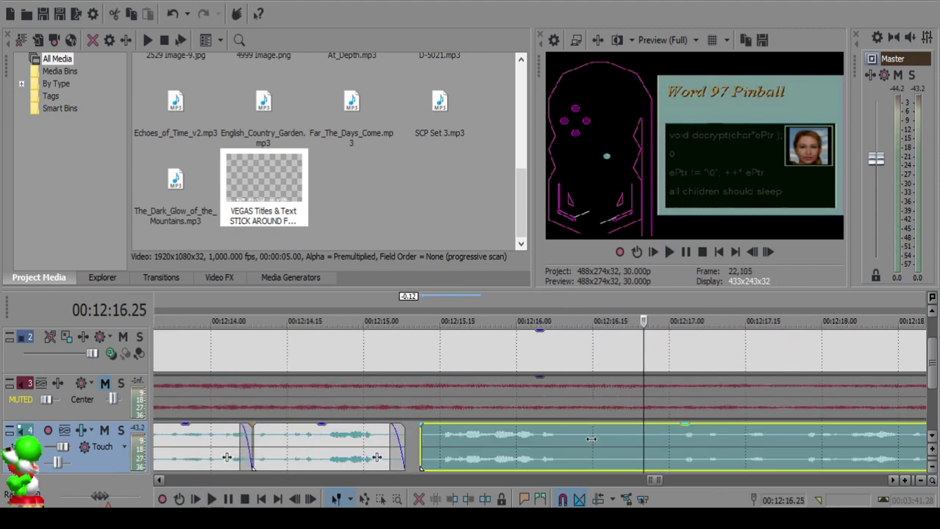
key("s")
scroll(698, 448, "down", 4)
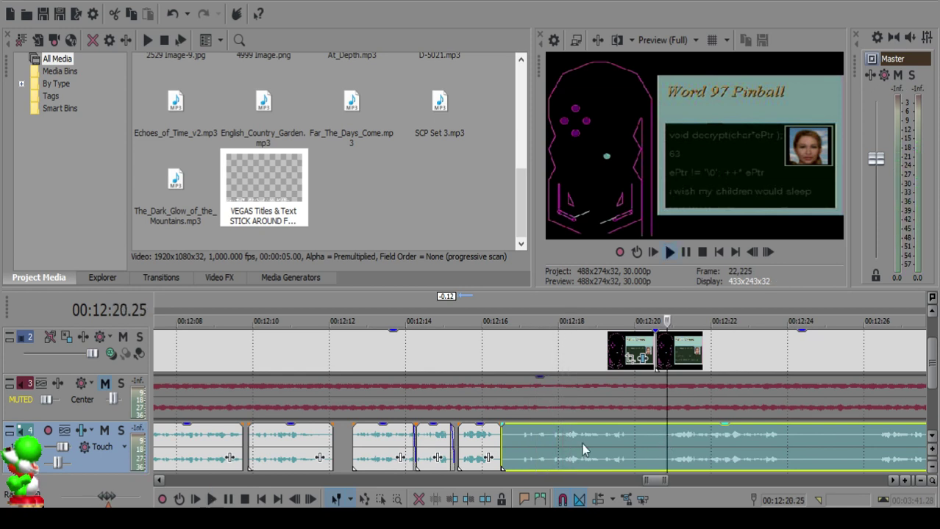
left_click(550, 432)
key("space")
key("space")
key("s")
Step: Delete the pause after 00:12:16.15, move the rest of the narration earlier toward it, and replay the gap
left_click(507, 433)
key("Delete")
left_click_drag(584, 445, 551, 438)
left_click(486, 434)
key("space")
scroll(560, 439, "up", 3)
key("space")
Step: Widen the gap by moving the rest of the narration 2 frames later to start at about 00:12:16.23, and replay it
left_click(468, 437)
key("space")
left_click(528, 437)
key("space")
left_click(466, 447)
key("space")
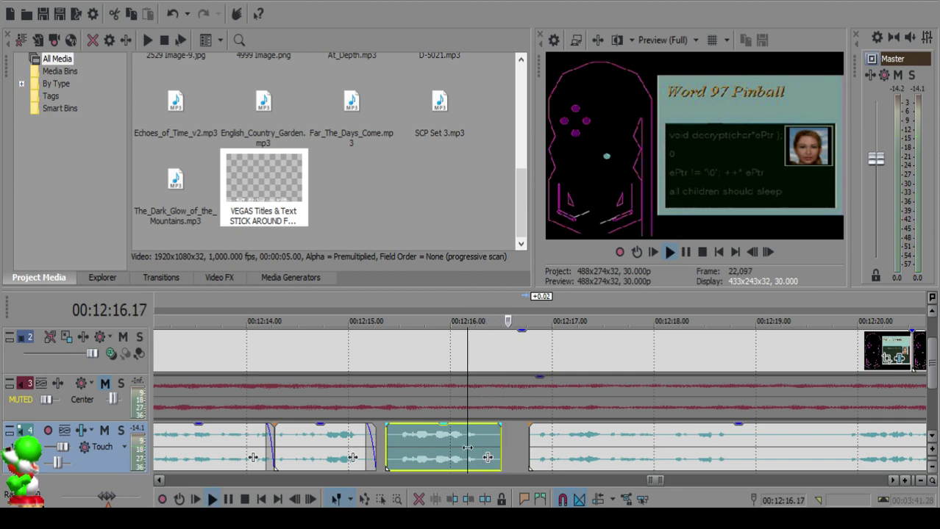
scroll(607, 444, "down", 4)
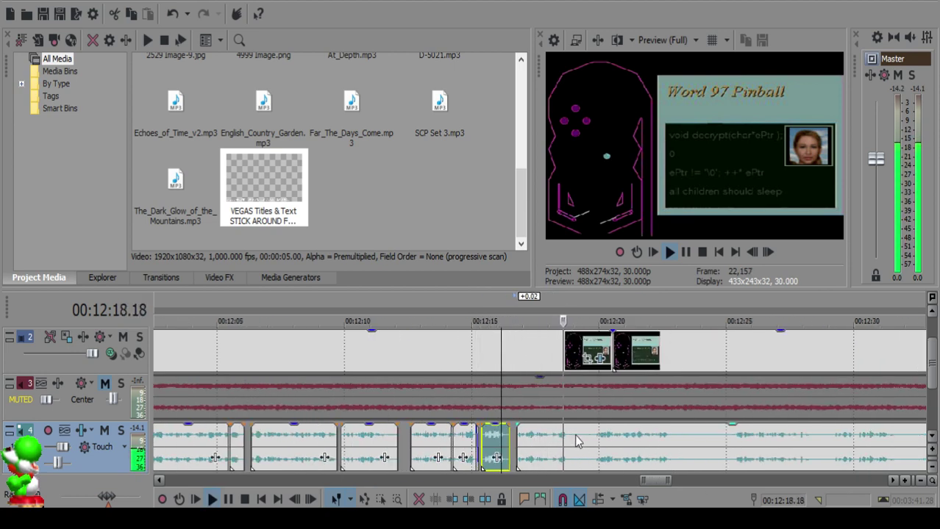
Step: Split the narration at about 00:12:19.01 and again at 00:12:19.24, where the pause ends
scroll(570, 434, "up", 4)
left_click(572, 437)
key("s")
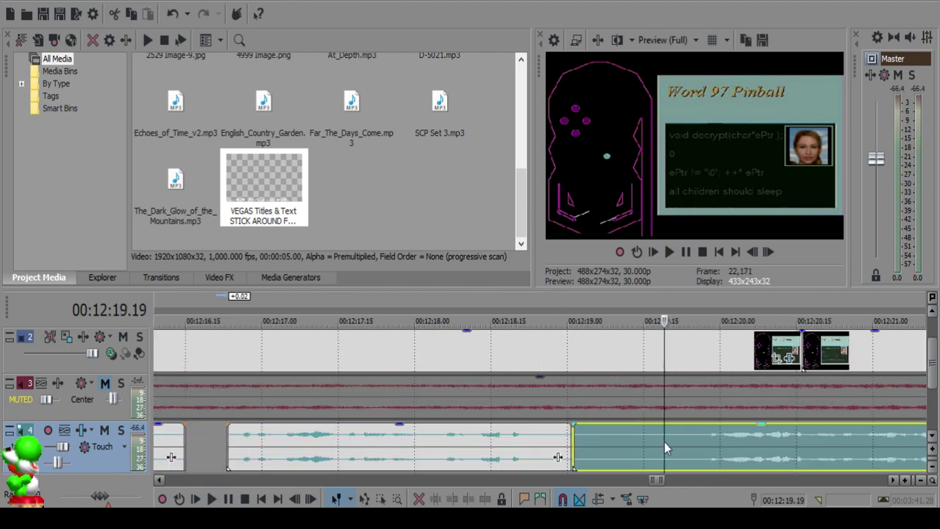
scroll(664, 442, "down", 3)
left_click(741, 442)
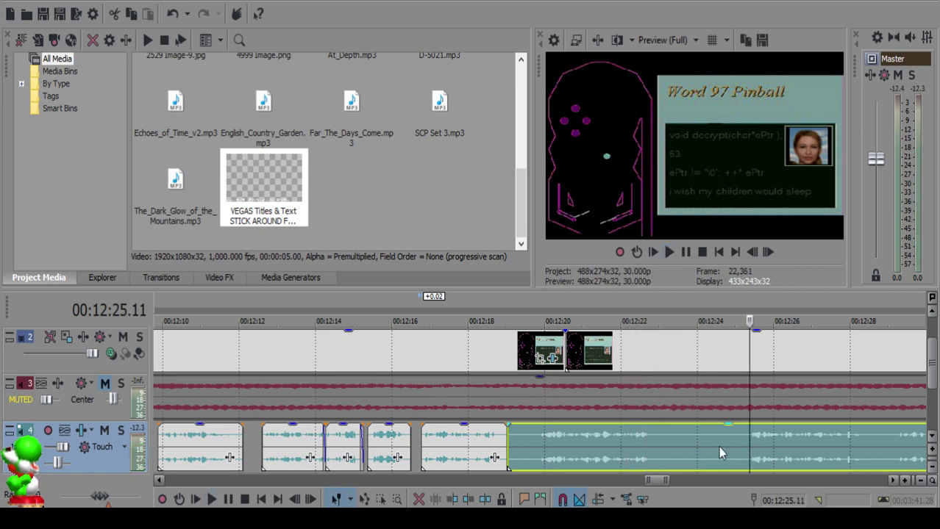
left_click(537, 439)
key("space")
key("s")
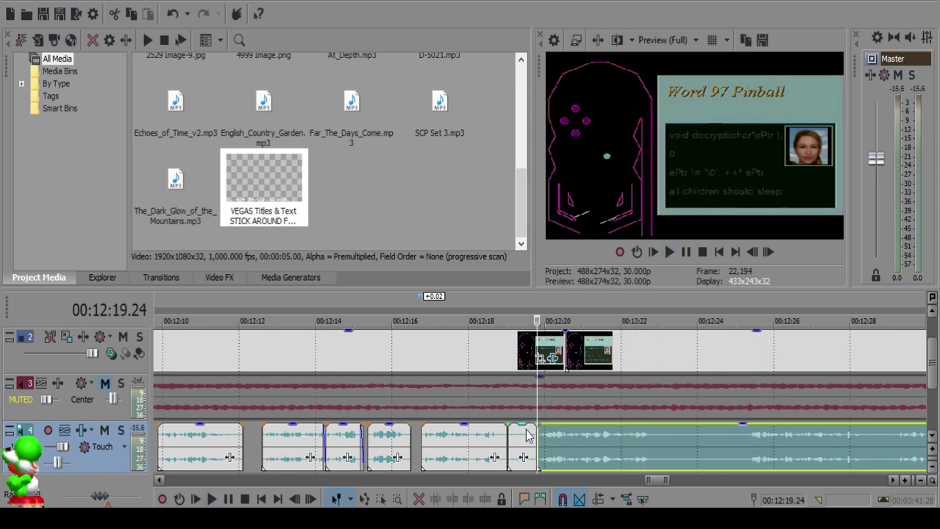
Step: Delete the pause after 00:12:19.01, move the rest earlier to start at 00:12:19.14, and replay the gap
left_click(524, 433)
key("Delete")
left_click_drag(560, 444, 547, 439)
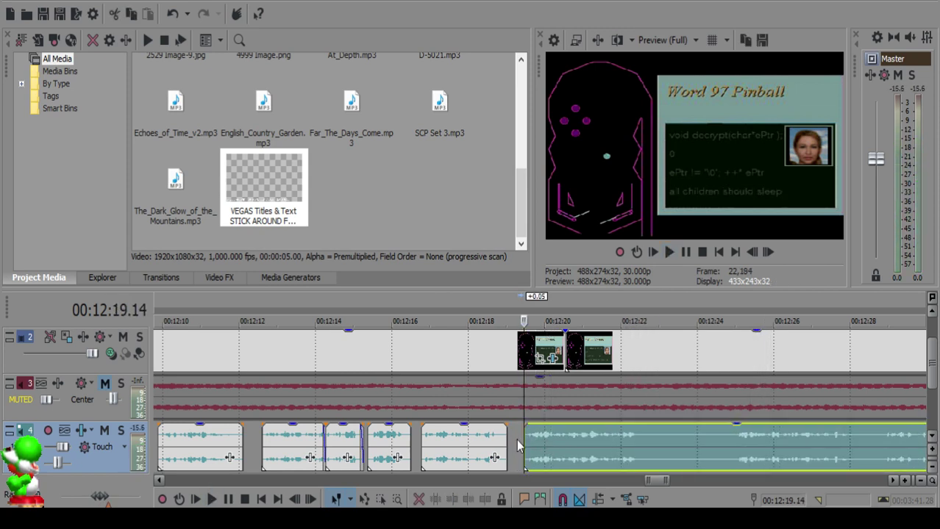
left_click(485, 441)
key("space")
Step: Widen the gap by moving the rest of the narration 7 frames later to start at 00:12:19.21, and replay it
scroll(555, 439, "up", 5)
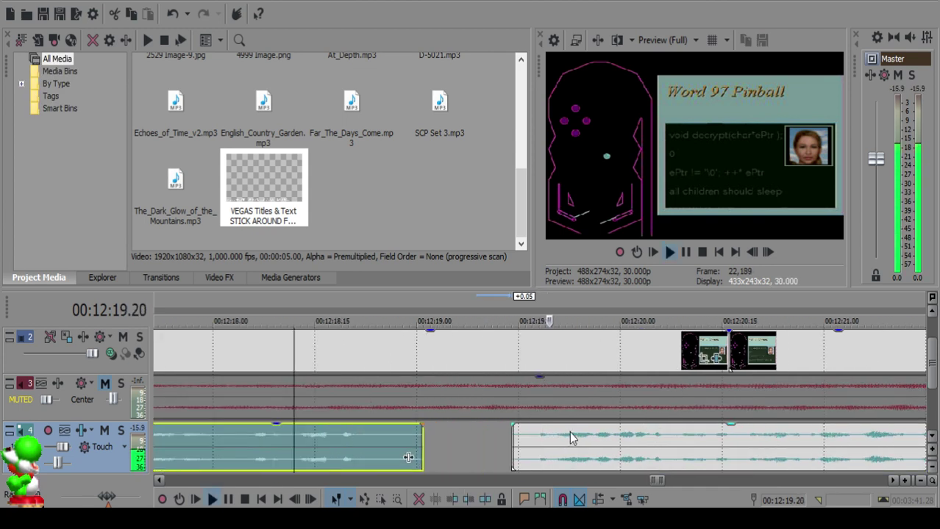
left_click(557, 433)
key("space")
scroll(559, 434, "down", 3)
left_click_drag(568, 447, 585, 444)
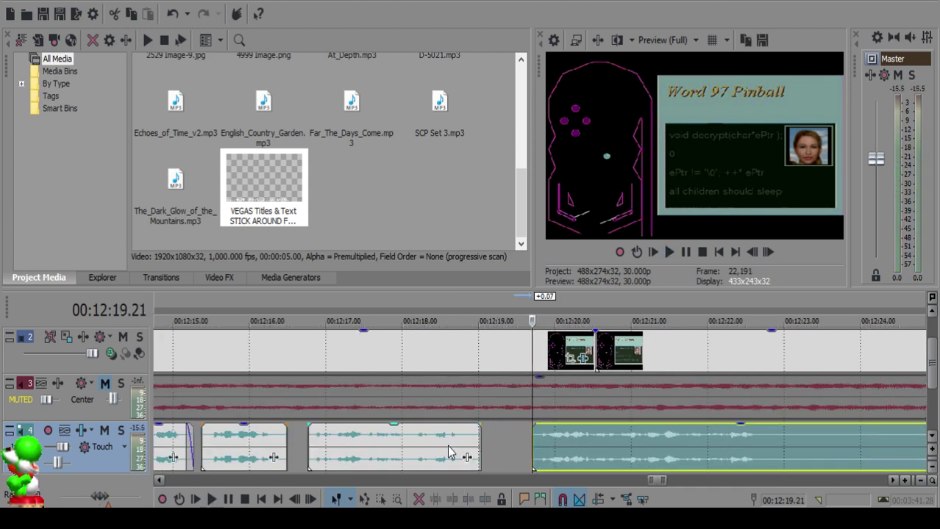
left_click(448, 444)
key("space")
Step: Split the narration at 00:12:22.26 and again at about 00:12:25.07, where the long pause ends
scroll(544, 439, "down", 8)
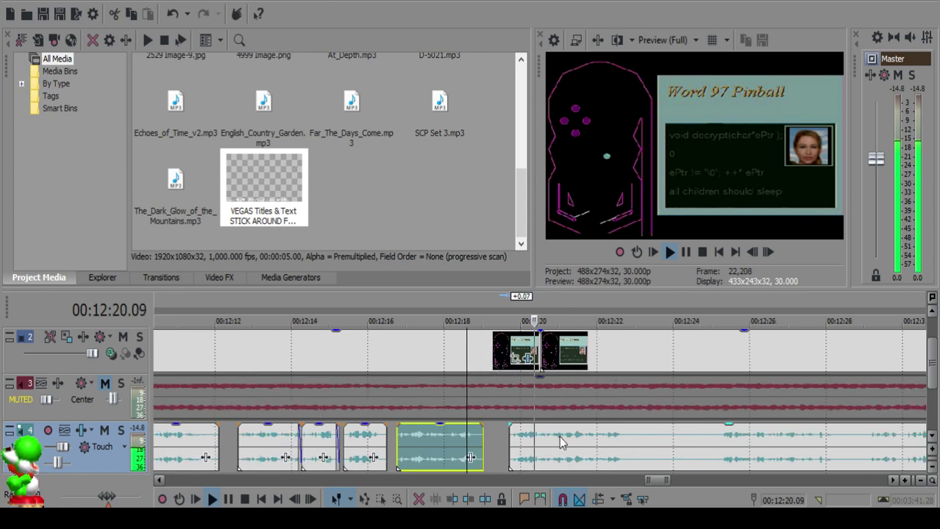
scroll(559, 439, "up", 6)
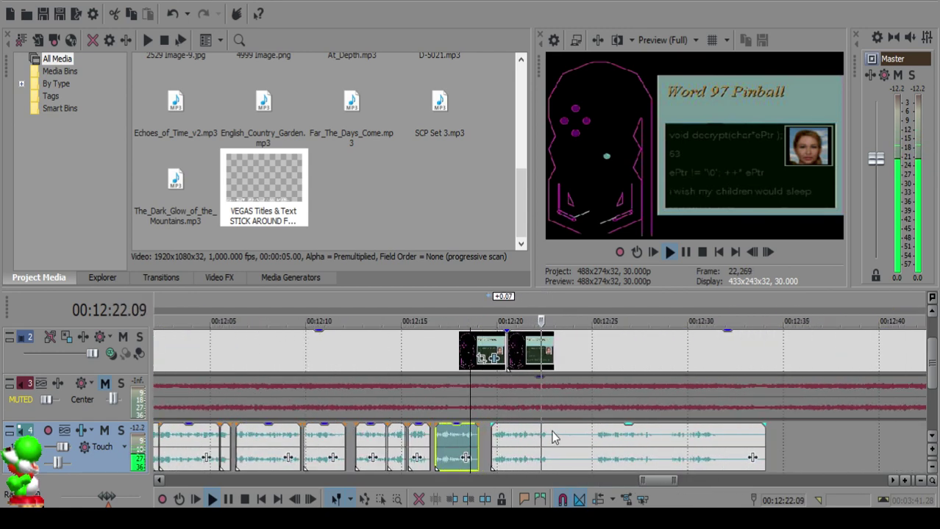
left_click(553, 438)
key("space")
key("s")
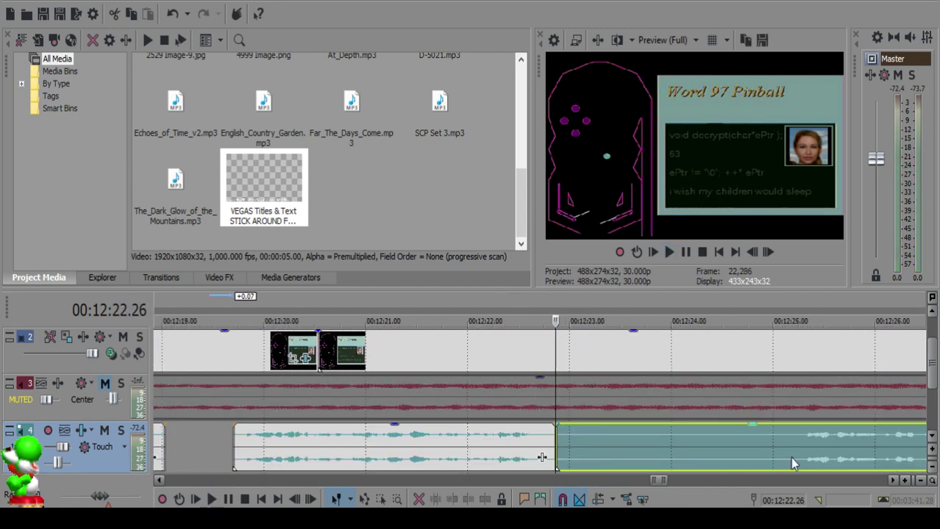
left_click(801, 457)
key("space")
scroll(803, 457, "down", 3)
left_click(627, 444)
key("space")
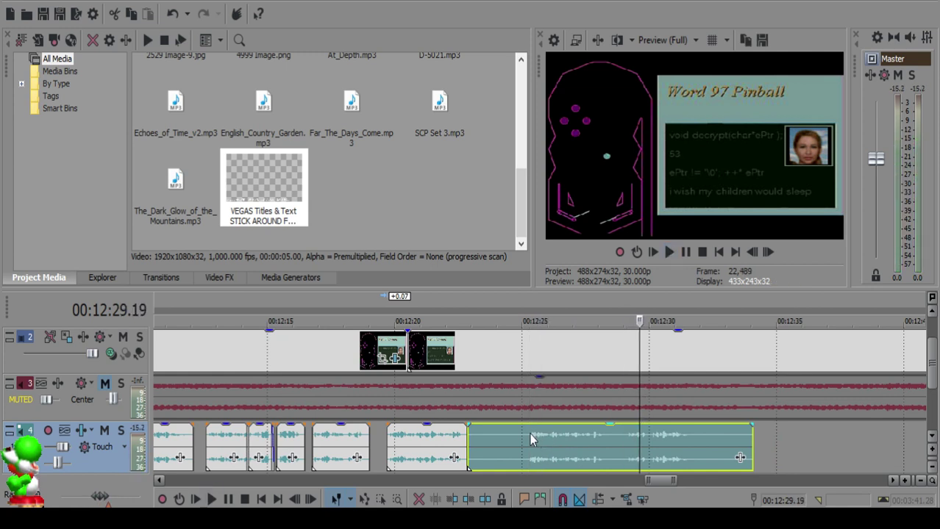
key("s")
Step: Delete the long pause after 00:12:22.26, move the rest earlier to start at about 00:12:23.00, and replay the join
left_click(471, 439)
scroll(506, 439, "up", 4)
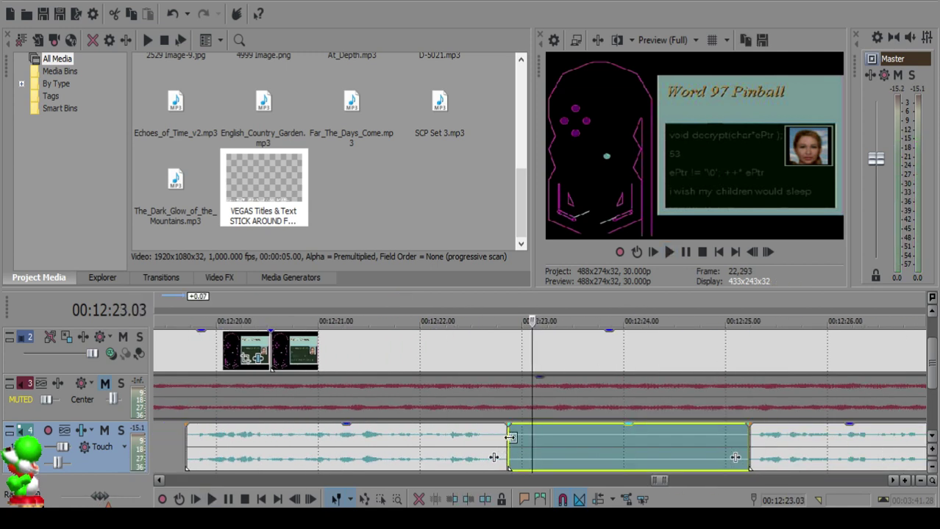
left_click(521, 436)
scroll(524, 438, "down", 4)
key("Delete")
left_click_drag(649, 456, 575, 437)
left_click(524, 442)
key("space")
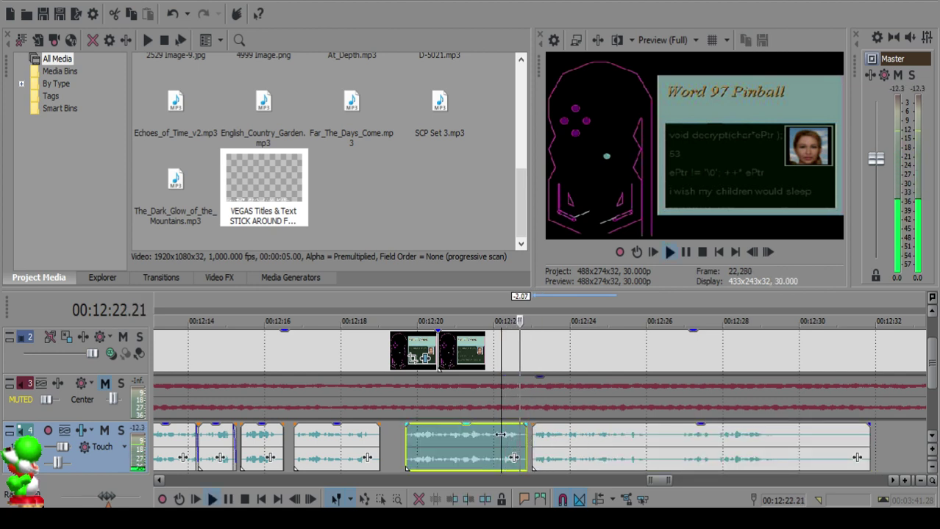
Step: Fade out the clip ending at 00:12:22.26 over about 10 frames and move the rest 2 frames earlier to start at about 00:12:22.28
scroll(524, 440, "up", 4)
key("Return")
left_click_drag(479, 426, 430, 427)
left_click_drag(524, 444, 514, 442)
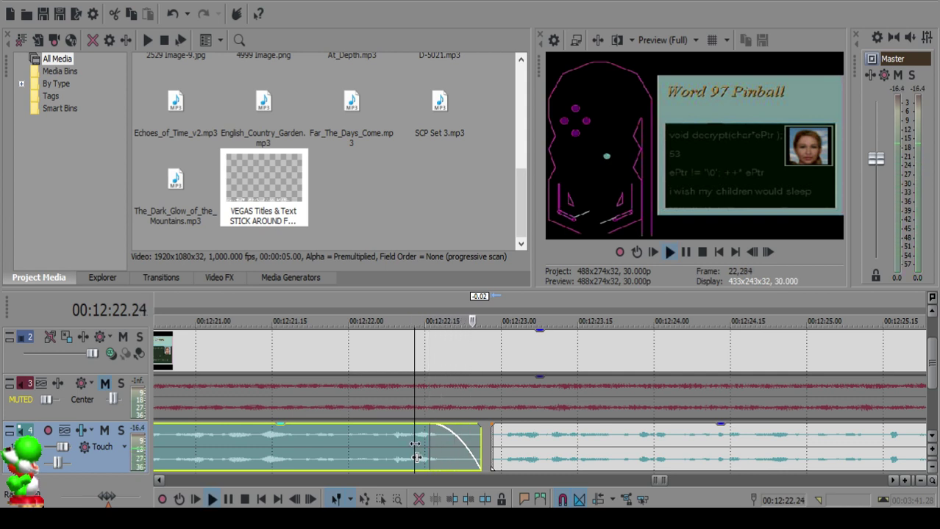
scroll(544, 441, "down", 5)
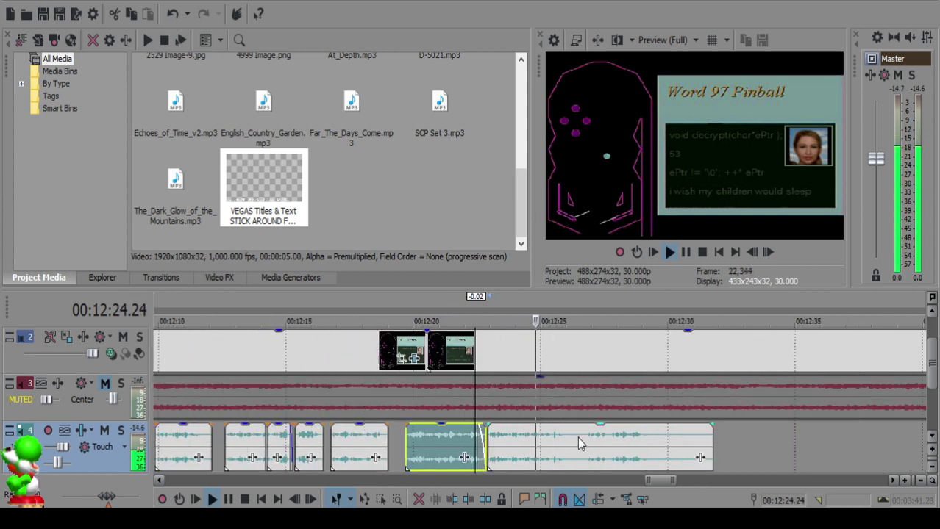
Step: Split the narration at about 00:12:25.29 and 00:12:26.06, and delete the piece in between
scroll(562, 443, "up", 6)
left_click(538, 438)
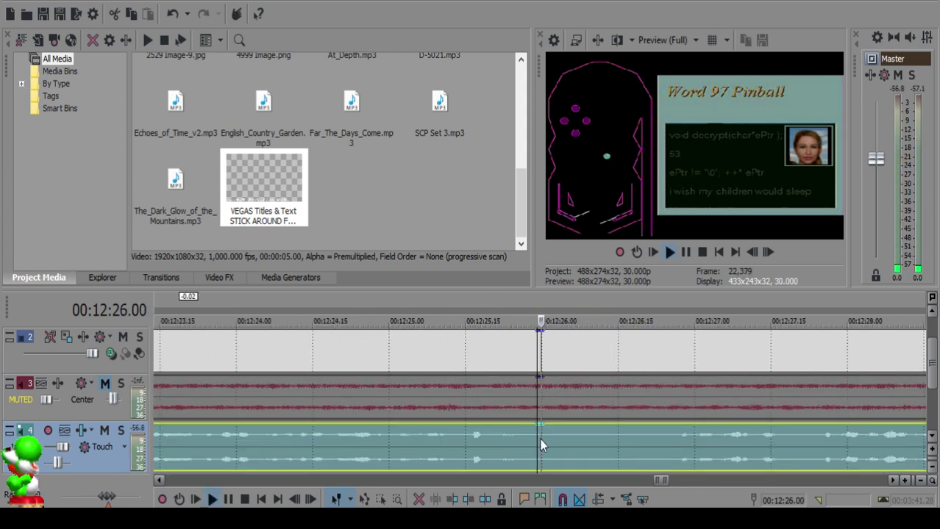
key("s")
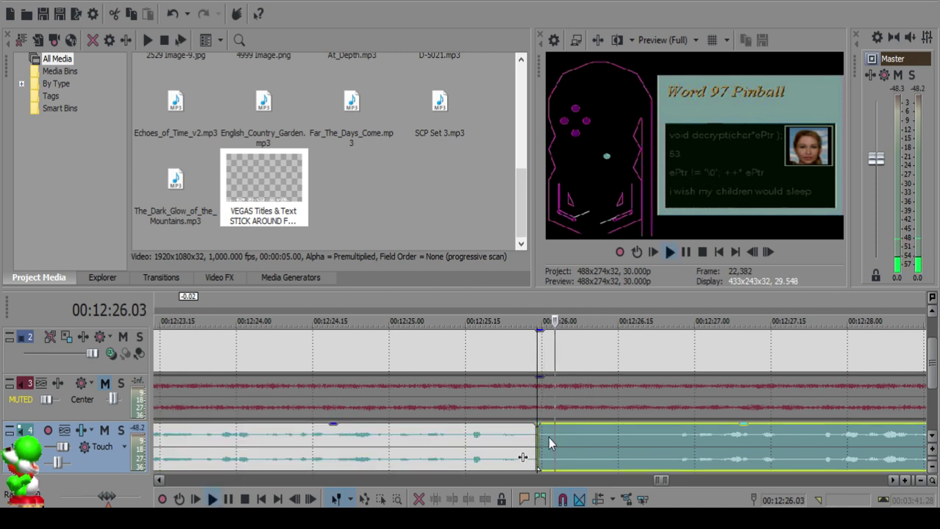
left_click(573, 439)
key("s")
left_click(552, 440)
key("Delete")
Step: Extend the end of the clip before the new gap by 1 frame, give it a 1-frame fade-out, and replay it
left_click(491, 439)
key("Return")
left_click_drag(537, 436, 542, 432)
left_click(476, 442)
key("Return")
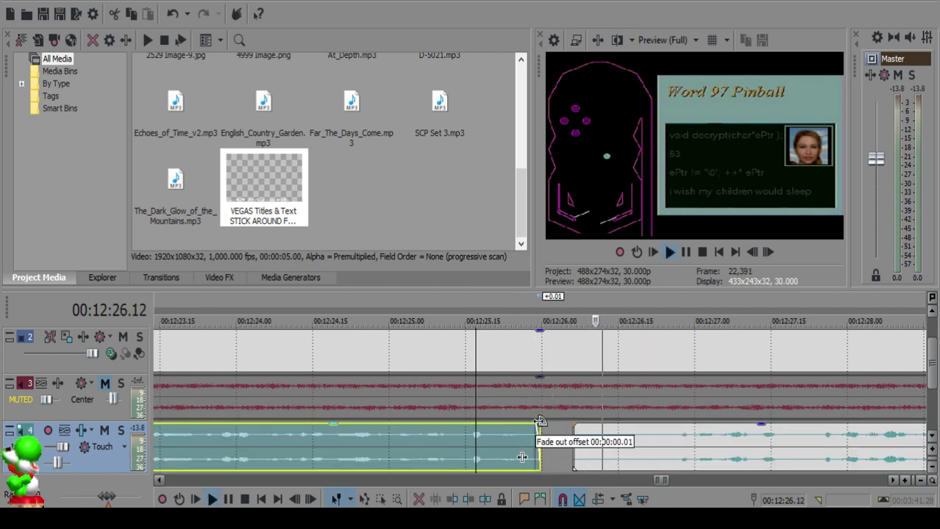
left_click(439, 446)
key("space")
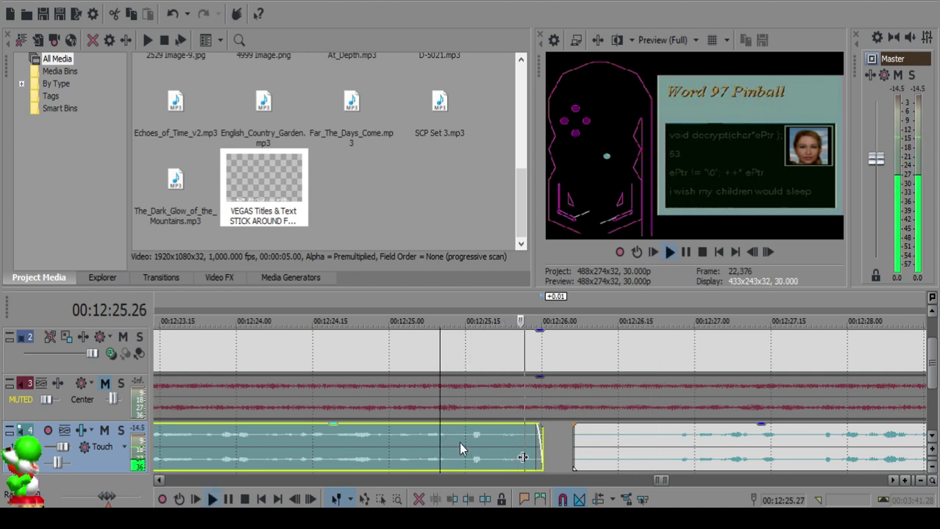
Step: Split the last narration clip at about 00:12:27.23, after the unwanted take
scroll(634, 443, "down", 2)
left_click(621, 437)
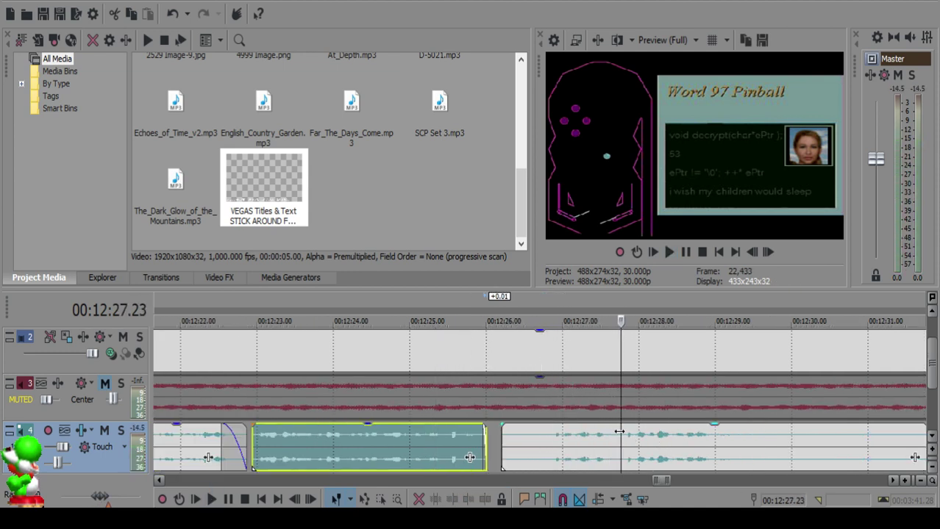
scroll(588, 438, "down", 1)
key("space")
key("s")
Step: Delete the unwanted take before the last clip, move that clip earlier to start at 00:12:26.16, and replay the gap
left_click(468, 438)
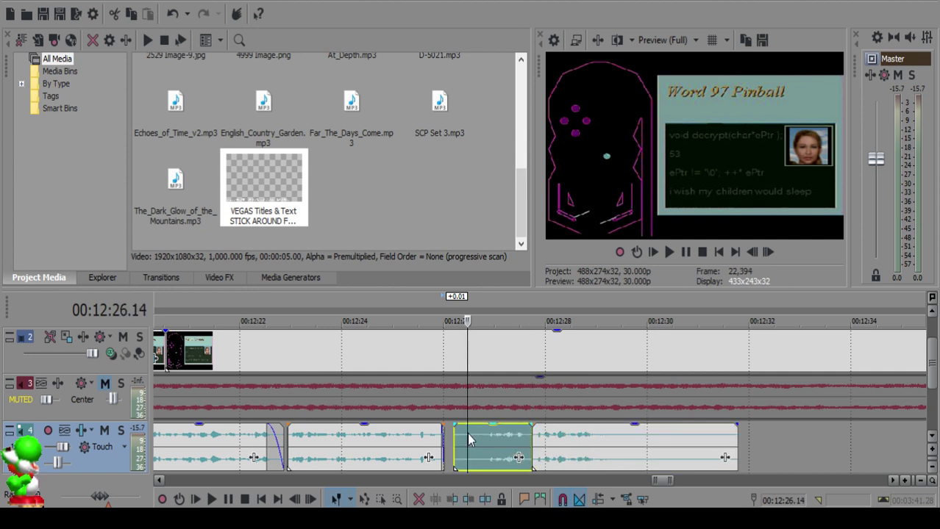
left_click_drag(552, 442, 470, 435)
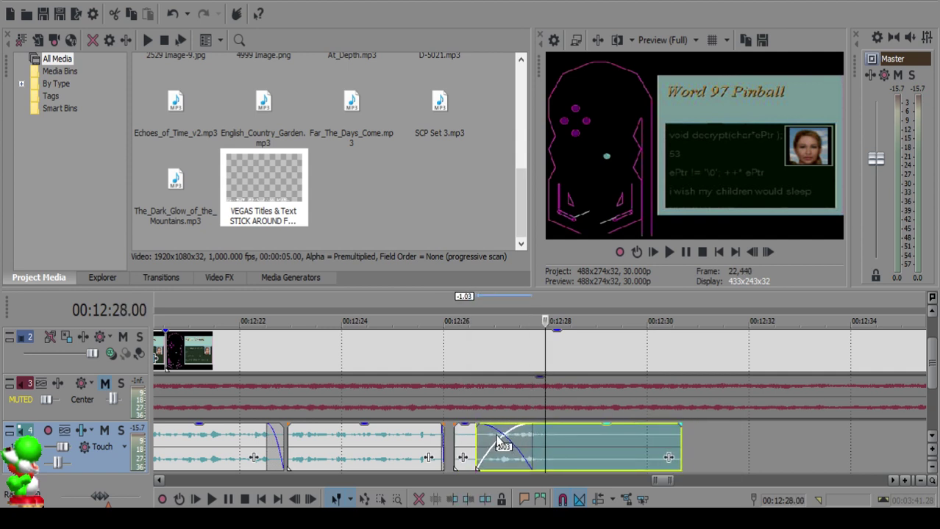
left_click(476, 434)
left_click(471, 434)
left_click(462, 434)
key("Delete")
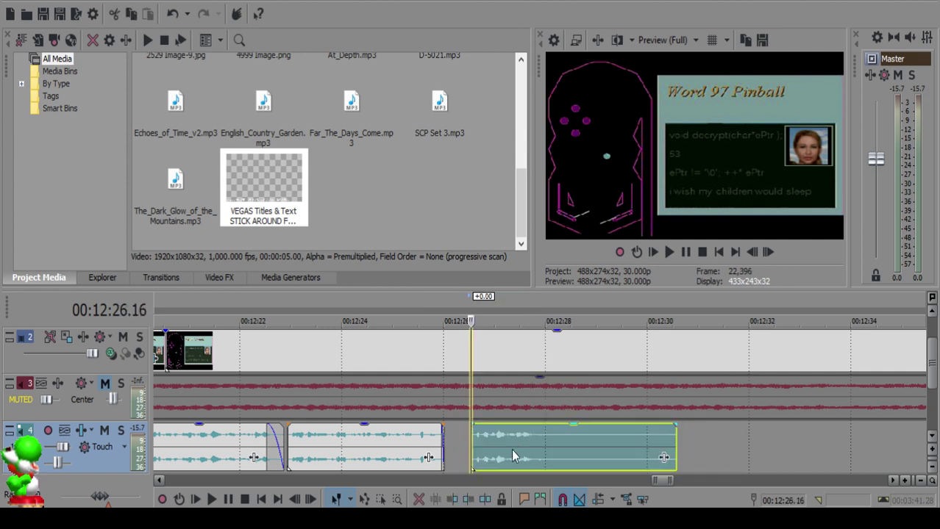
left_click(408, 441)
key("space")
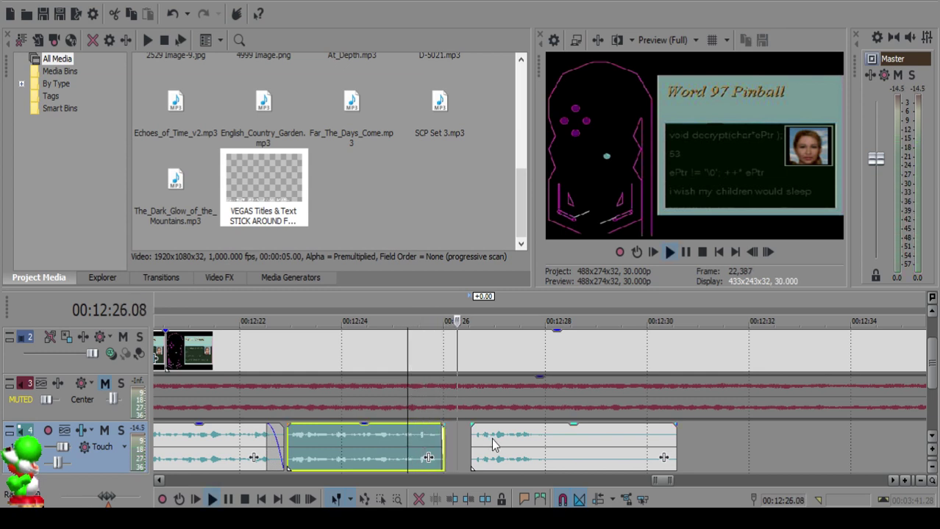
Step: Move the last narration clip 2 frames later to start at 00:12:26.18, and replay the transition
scroll(457, 441, "up", 4)
left_click(547, 450)
left_click_drag(548, 446, 560, 447)
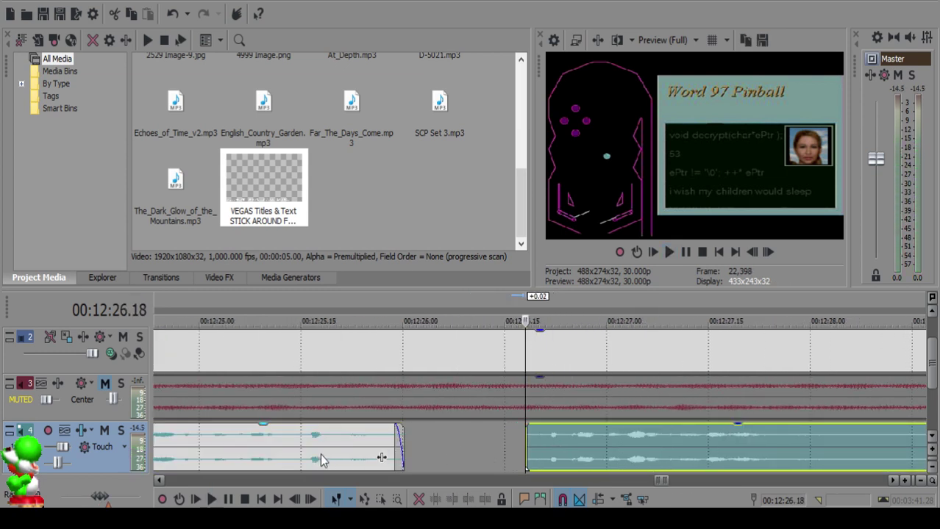
left_click(286, 444)
key("space")
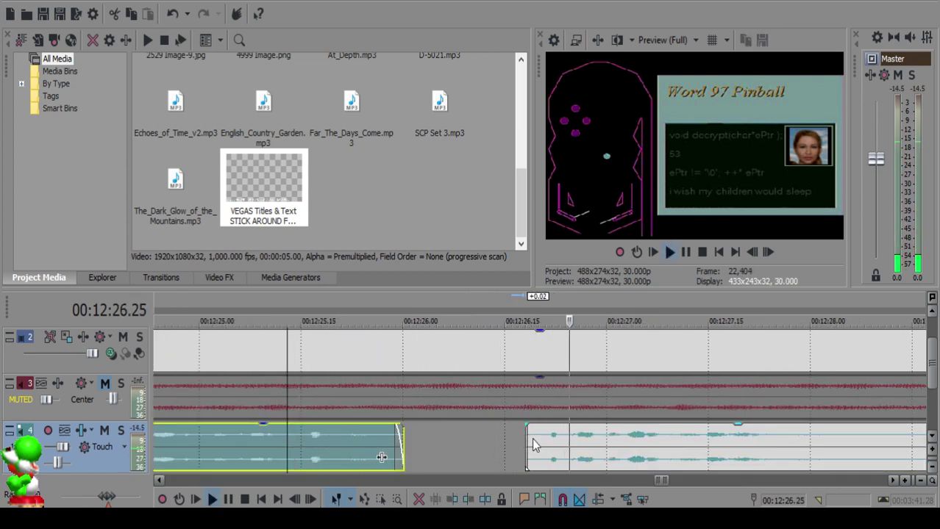
Step: Split the last narration clip at 00:12:28.10, delete the silent remainder, and give the kept part a short fade-out
scroll(535, 438, "down", 2)
scroll(598, 431, "down", 1)
scroll(598, 430, "up", 2)
left_click(544, 434)
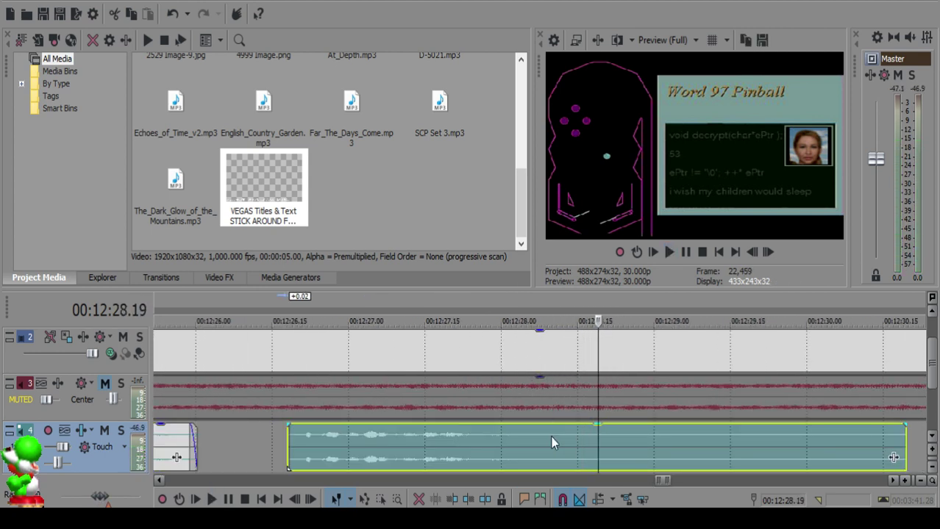
left_click(551, 442)
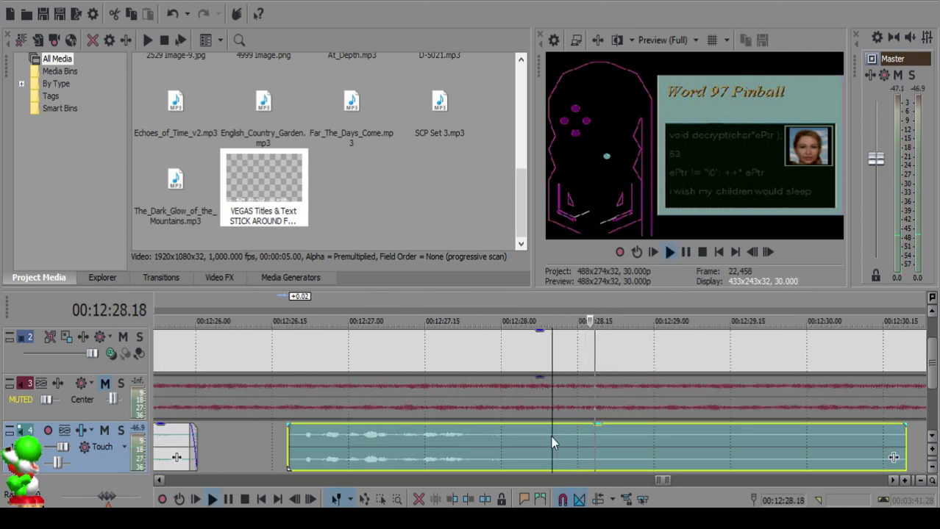
key("s")
key("Delete")
left_click_drag(551, 425, 543, 425)
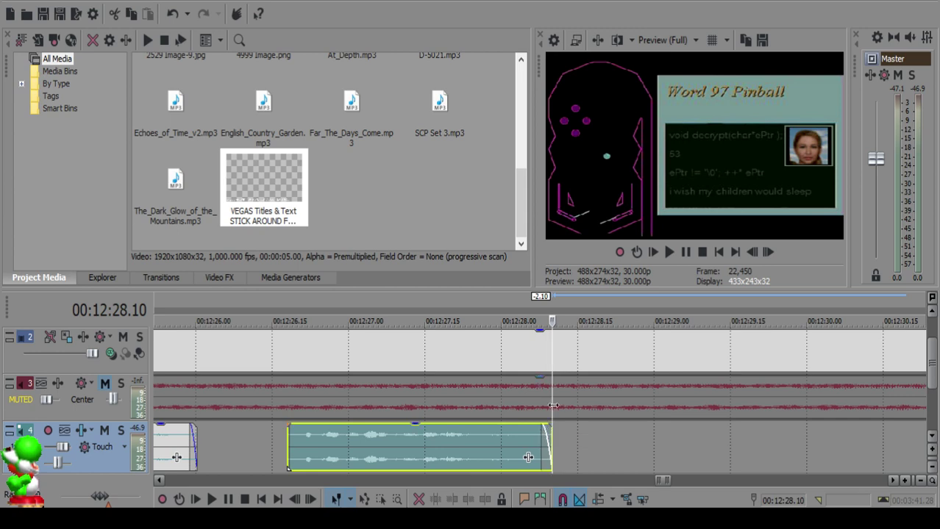
Step: Split the music clip at 00:12:28.10, in line with the end of the narration
left_click(554, 380)
key("s")
scroll(549, 405, "down", 2)
scroll(551, 408, "down", 5)
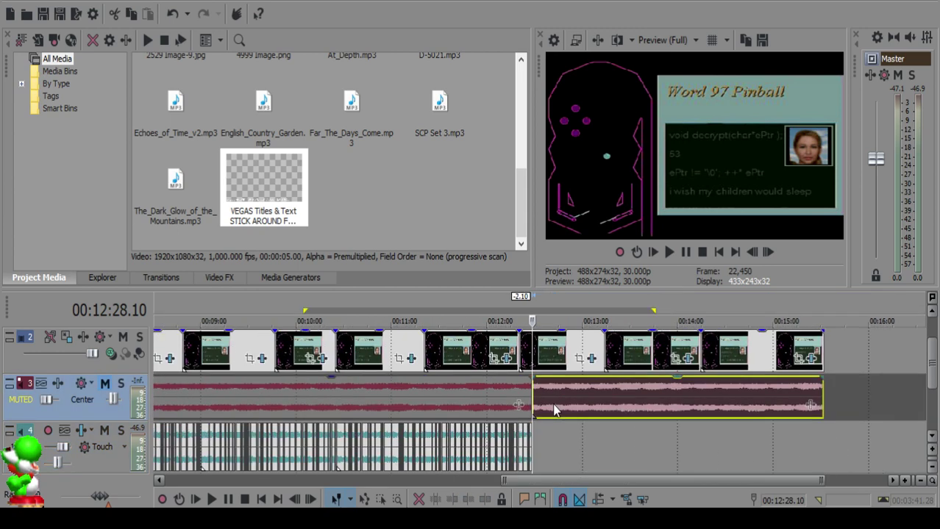
scroll(389, 390, "down", 2)
Step: Trim the first Word 97 Pinball image clip to end at 00:07:39.07 and move the second image clip up against it
left_click(449, 341)
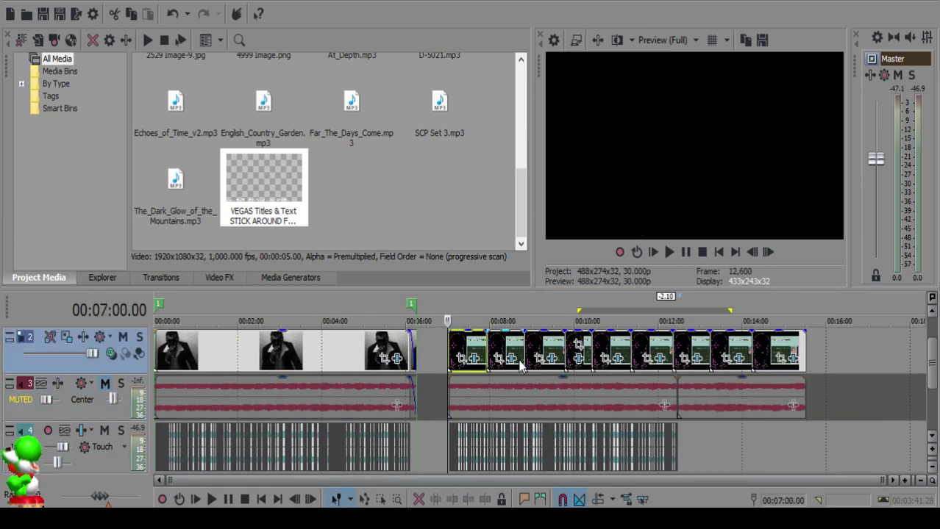
scroll(630, 358, "up", 3)
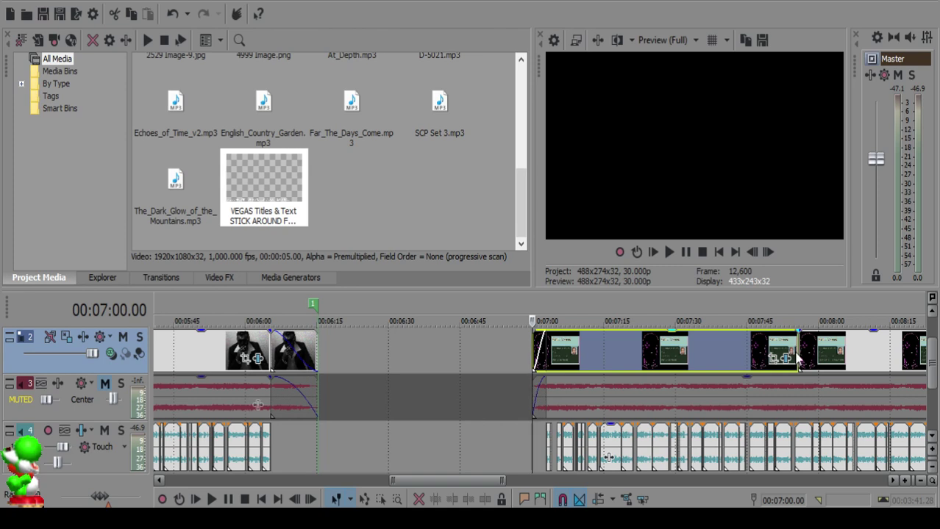
left_click_drag(798, 359, 723, 362)
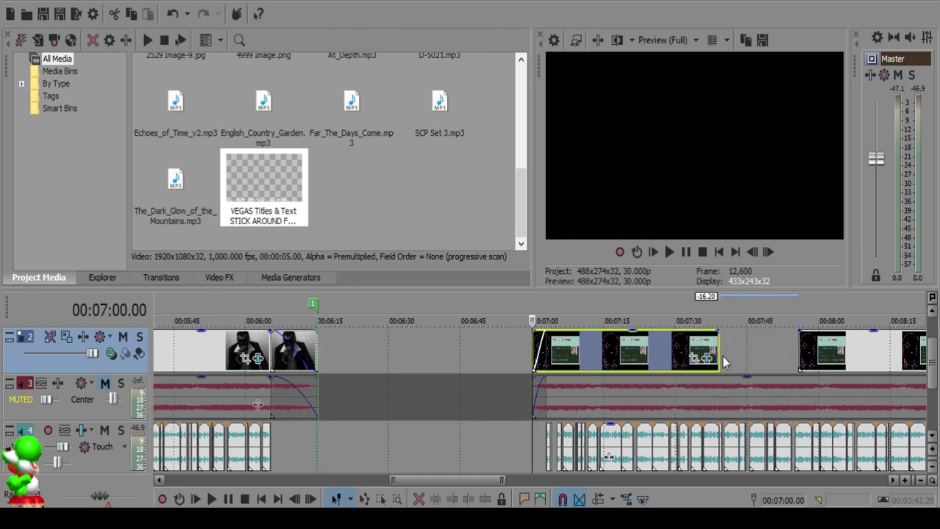
left_click_drag(820, 356, 744, 361)
Step: Measure the length of the music clip that starts at 00:07:00.00 and look through the images in the project media
left_click(737, 384)
scroll(737, 385, "down", 5)
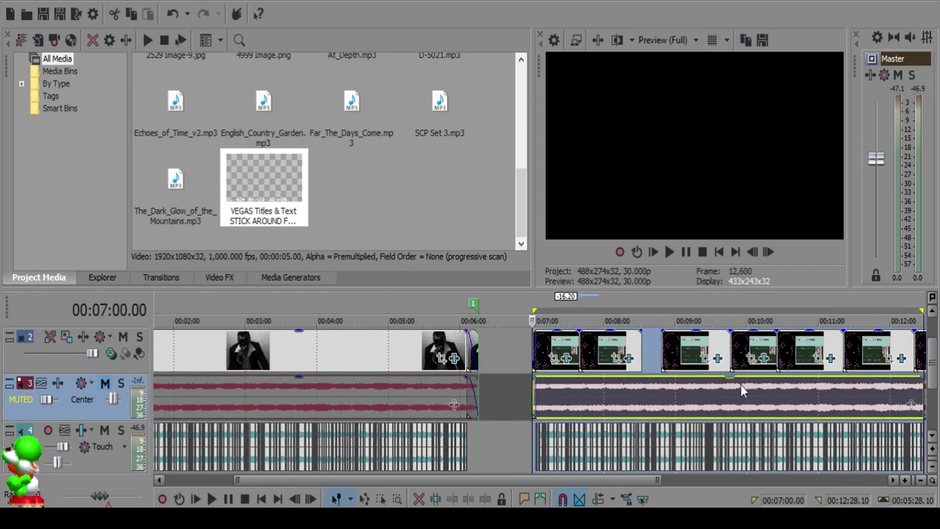
scroll(734, 380, "up", 2)
scroll(553, 353, "down", 2)
scroll(414, 190, "up", 2)
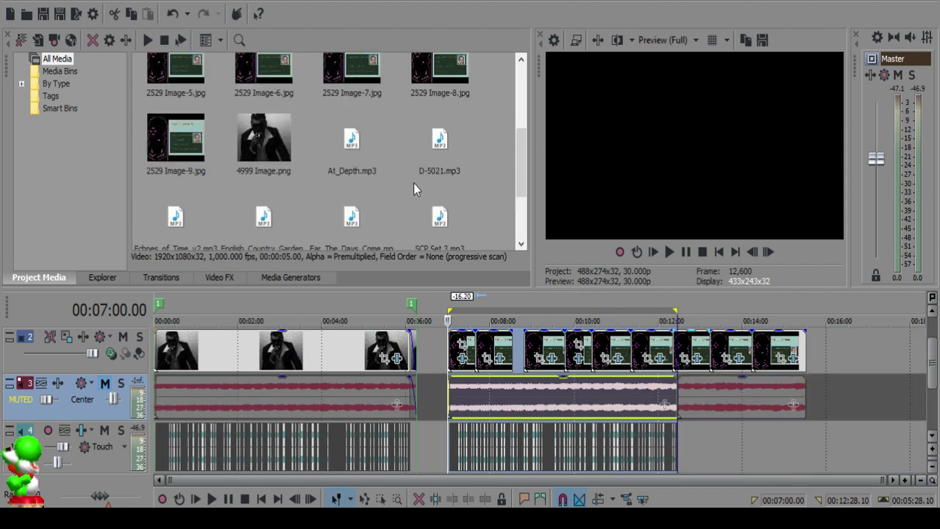
scroll(414, 189, "up", 3)
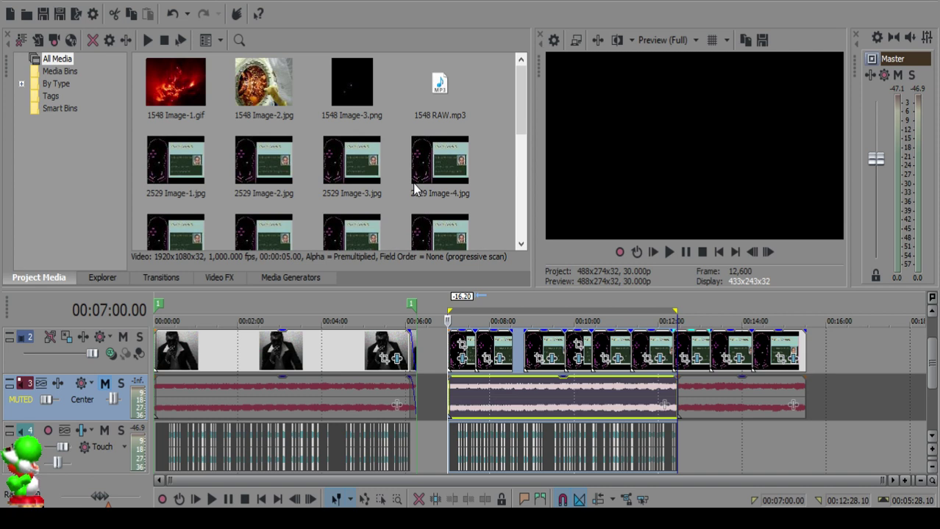
Step: Extend the end of the first Pinball image clip by 1 second over the second to crossfade them, and check its length
left_click(473, 342)
double_click(464, 366)
scroll(553, 372, "up", 4)
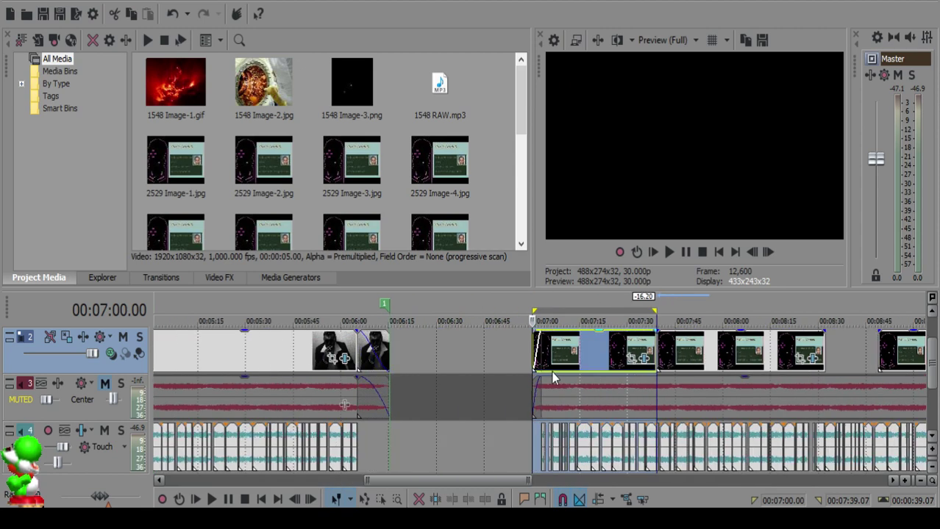
left_click(651, 335)
scroll(612, 352, "up", 4)
left_click_drag(530, 344, 548, 364)
double_click(506, 344)
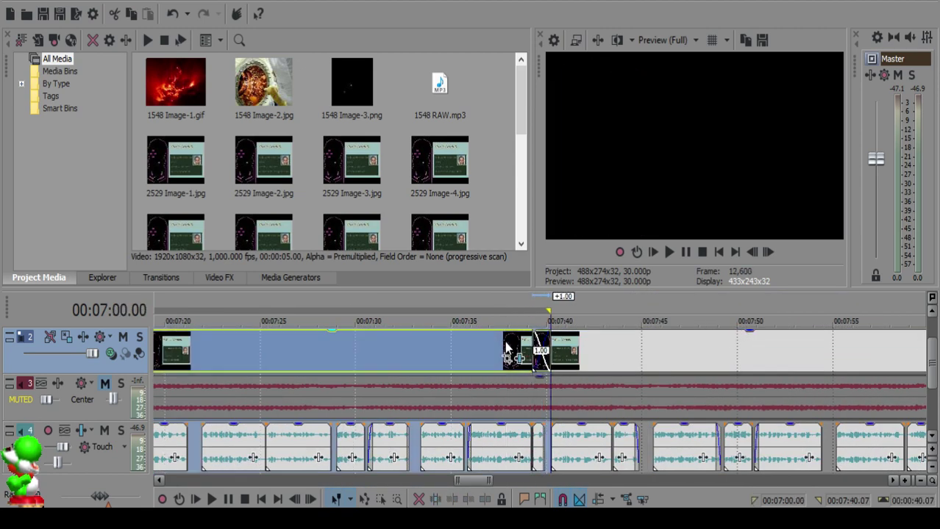
Step: Trim the first image clip to end at 00:07:40.00 and pull the second clip's start earlier for a 1-second crossfade
left_click(553, 353)
scroll(536, 352, "up", 3)
left_click_drag(532, 342, 507, 350)
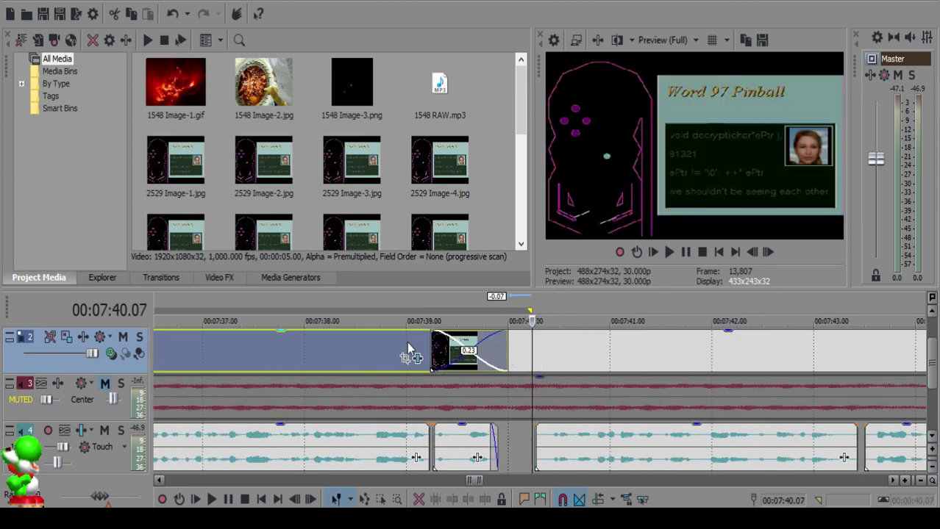
double_click(401, 350)
left_click_drag(432, 345, 406, 345)
Step: Shorten the second image clip by 13 seconds and 4 frames so that it ends at 00:08:19.03
scroll(549, 361, "down", 5)
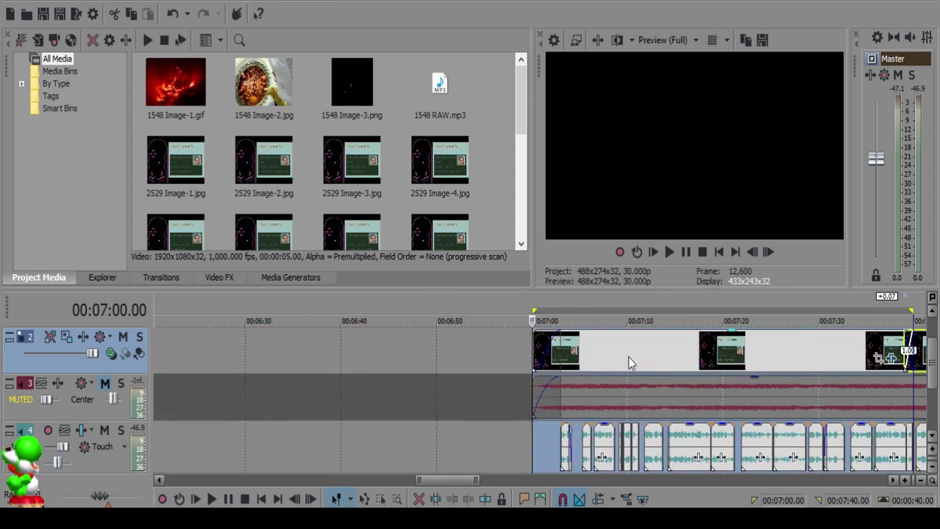
scroll(726, 336, "down", 4)
double_click(628, 348)
left_click(639, 348)
scroll(640, 348, "up", 3)
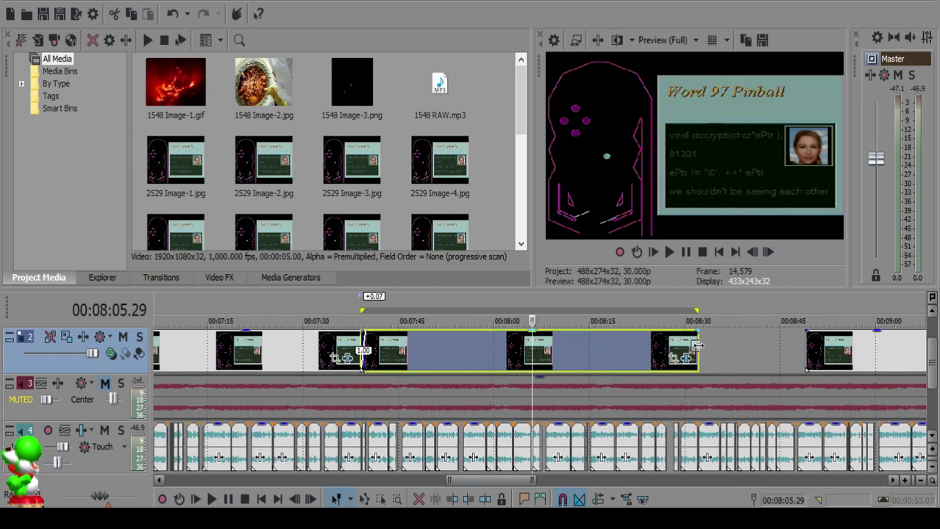
left_click_drag(697, 345, 616, 357)
left_click(618, 348)
scroll(618, 348, "up", 5)
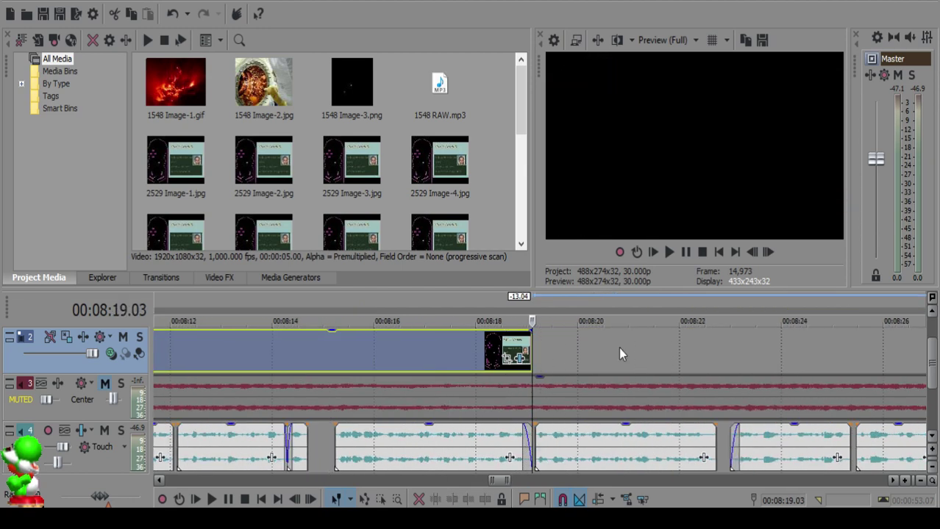
Step: Fine-trim the second image clip to end at 00:08:19.00 and check that it lasts 40 seconds
left_click_drag(531, 343, 522, 357)
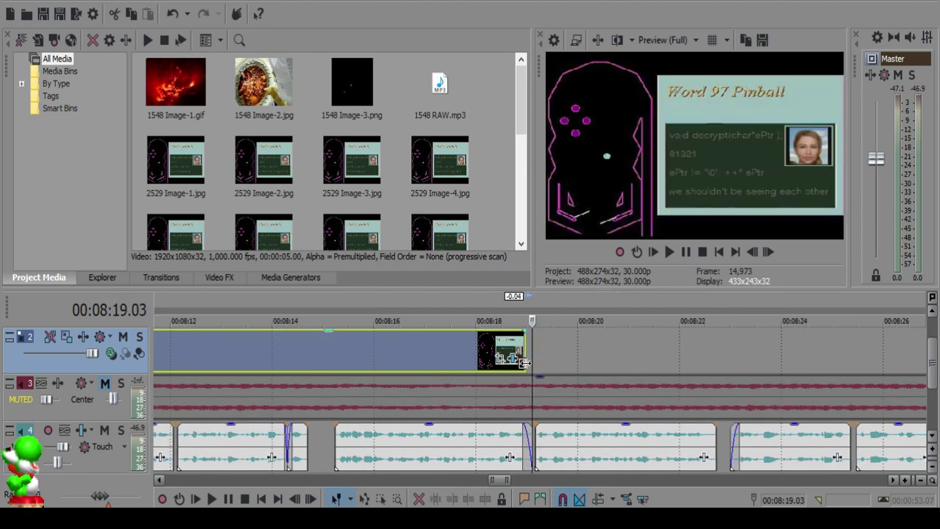
left_click_drag(524, 360, 525, 362)
scroll(523, 360, "up", 4)
left_click_drag(580, 345, 531, 348)
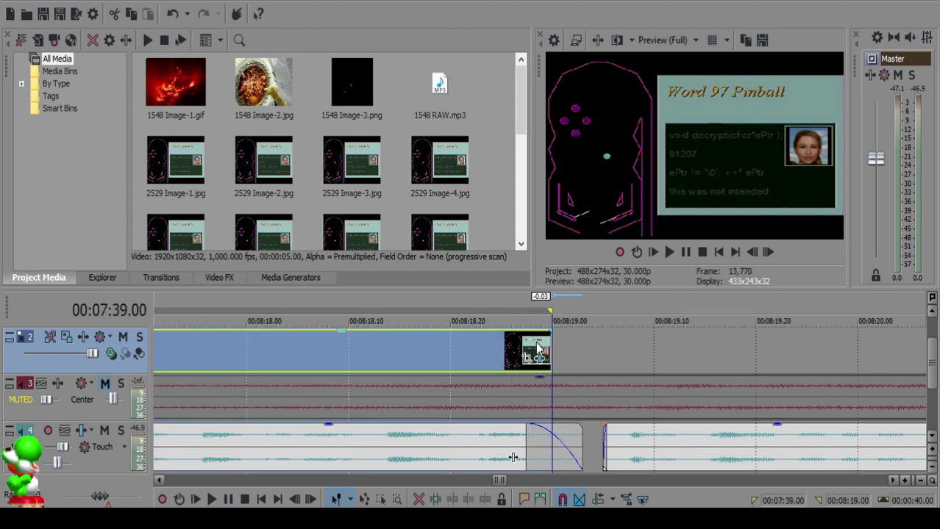
scroll(531, 347, "down", 8)
double_click(457, 342)
double_click(586, 348)
left_click(730, 348)
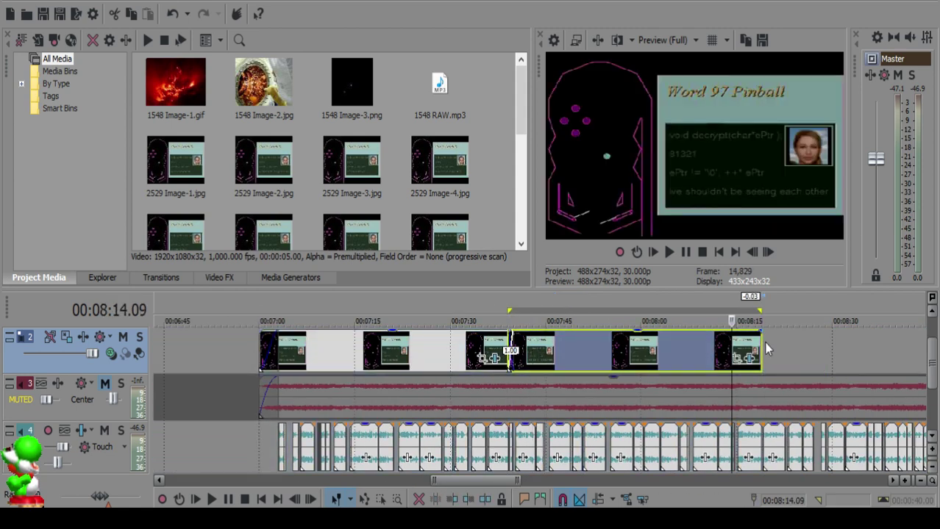
Step: Move the third image clip earlier to start at 00:08:18.00, overlapping the second with a 1-second crossfade
left_click(764, 343)
scroll(763, 343, "down", 3)
left_click_drag(689, 349, 407, 365)
scroll(588, 349, "up", 8)
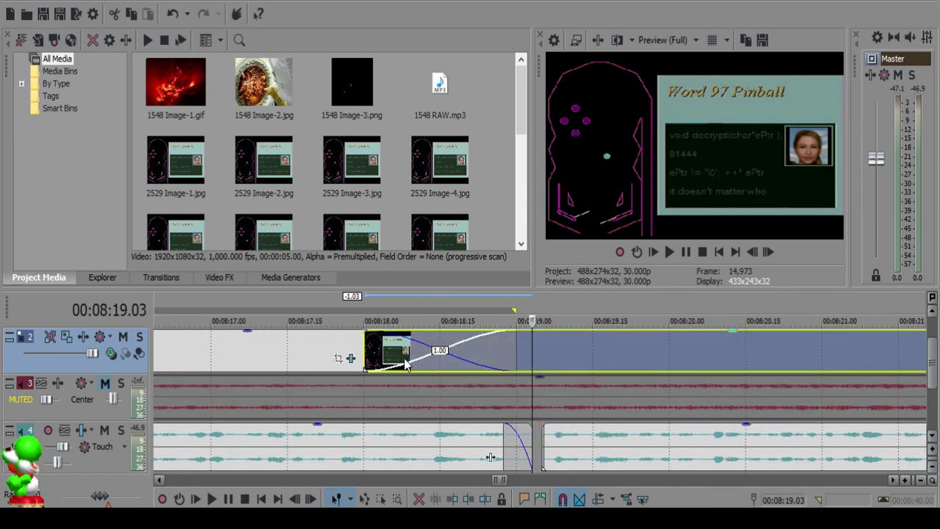
Step: Trim the third image clip to end at 00:08:58.00, making it 40 seconds long
left_click(718, 360)
scroll(719, 359, "down", 8)
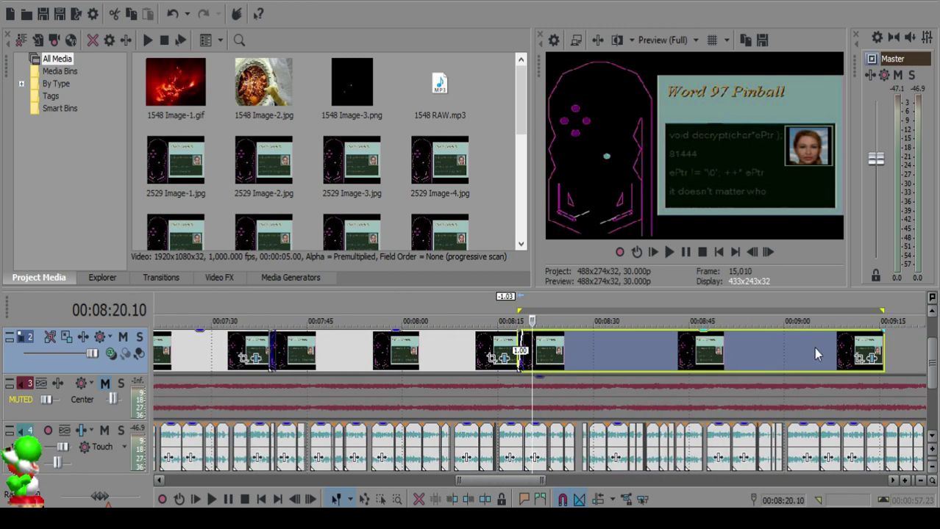
left_click(819, 349)
scroll(818, 345, "up", 3)
left_click_drag(659, 343, 435, 365)
double_click(420, 342)
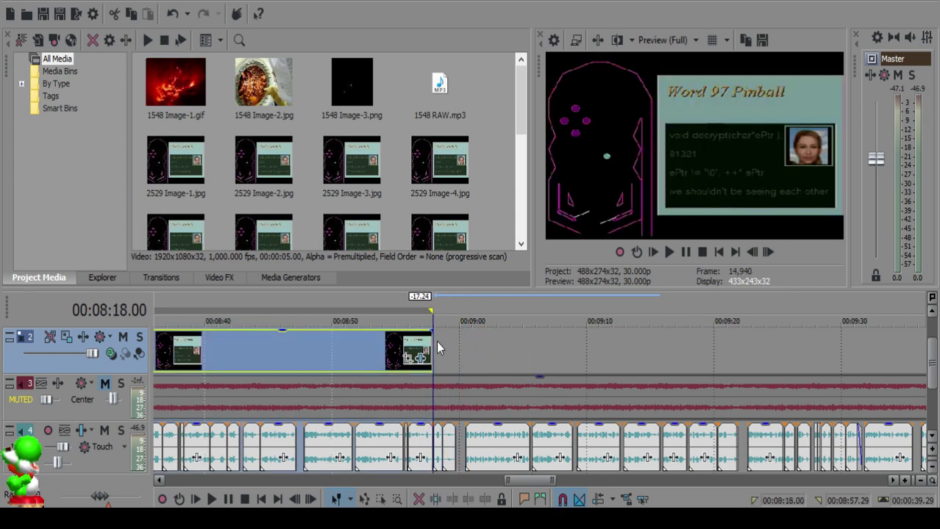
left_click(436, 342)
scroll(749, 366, "up", 6)
left_click_drag(530, 346, 538, 364)
scroll(629, 365, "down", 8)
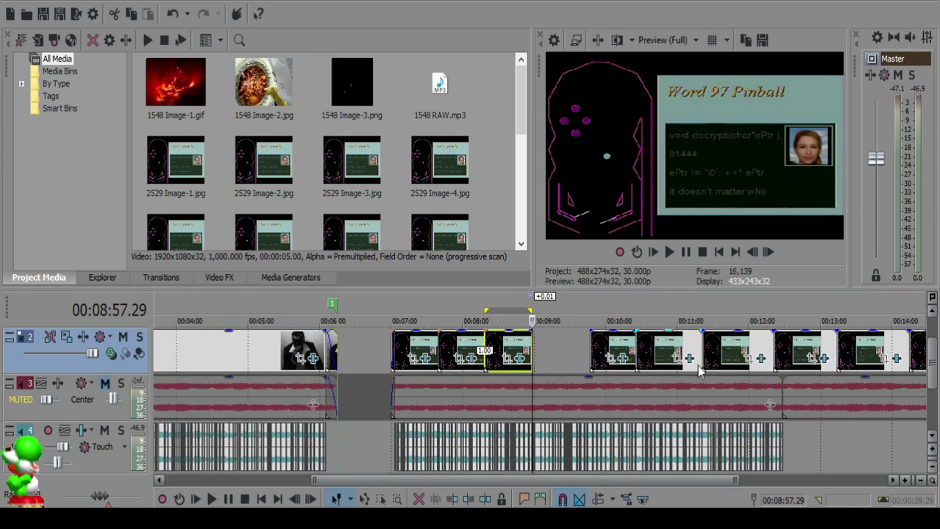
Step: Move the fourth image clip up against the third and extend its start to 00:08:57.00 for a 1-second crossfade
left_click(614, 357)
scroll(614, 361, "down", 3)
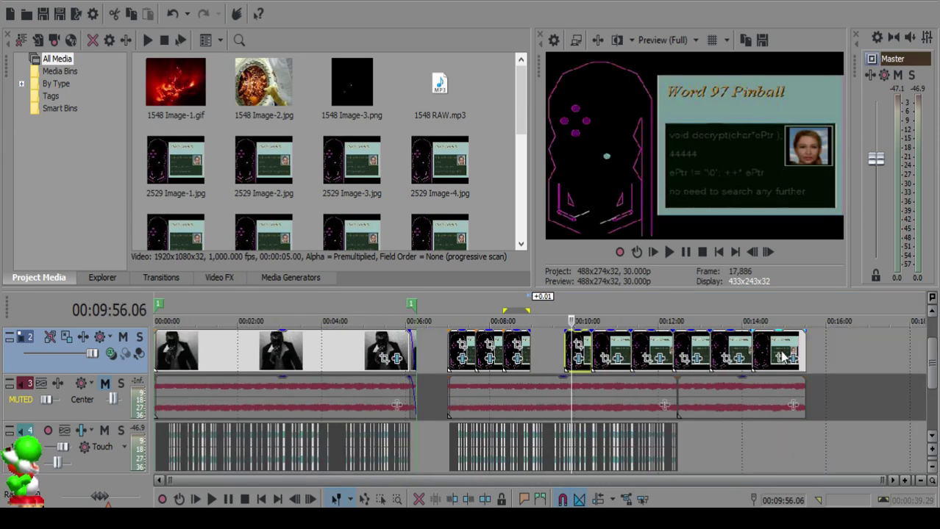
scroll(784, 359, "up", 6)
left_click(254, 345)
scroll(510, 382, "up", 7)
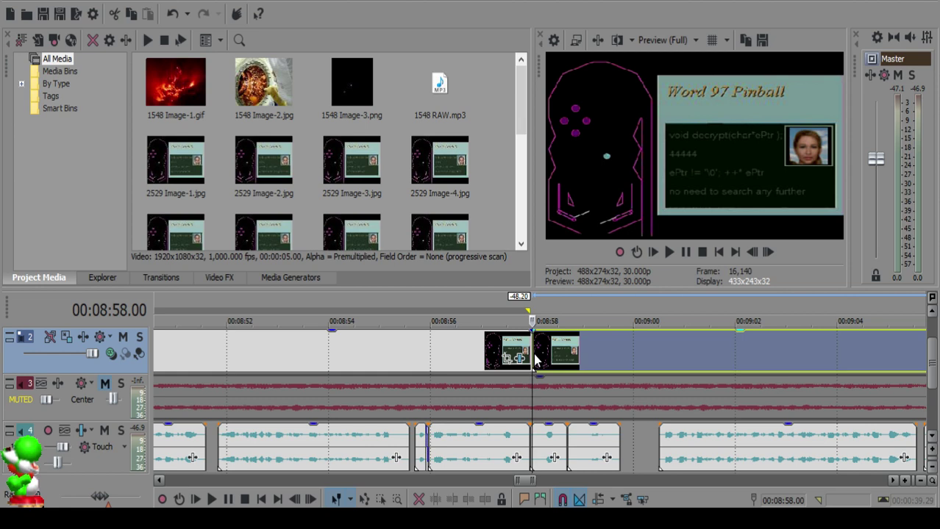
left_click_drag(533, 368, 484, 375)
left_click(614, 355)
key("bracketleft")
Step: Extend the end of the fourth image clip by 21 frames to 00:09:37.00, making it 40 seconds long
scroll(631, 354, "down", 4)
left_click(789, 342)
scroll(783, 347, "down", 2)
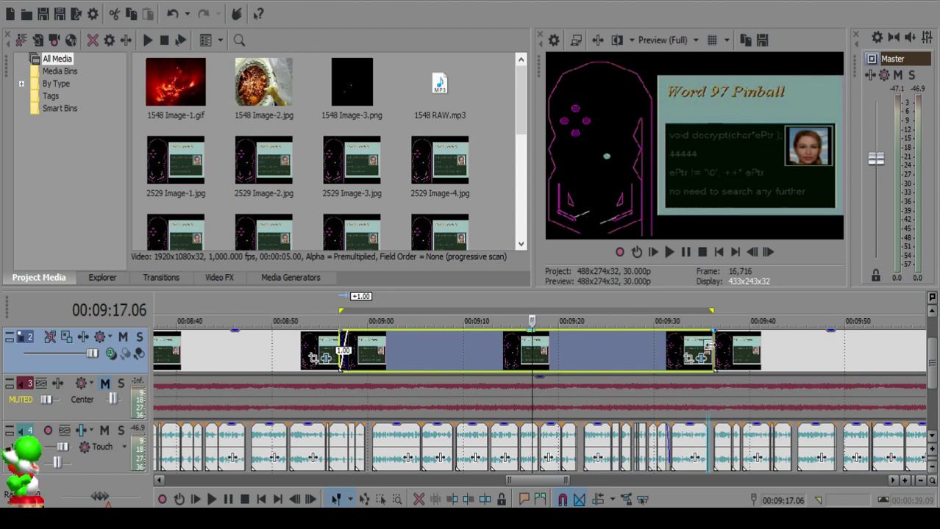
left_click(710, 345)
scroll(588, 350, "up", 5)
left_click_drag(527, 342, 562, 377)
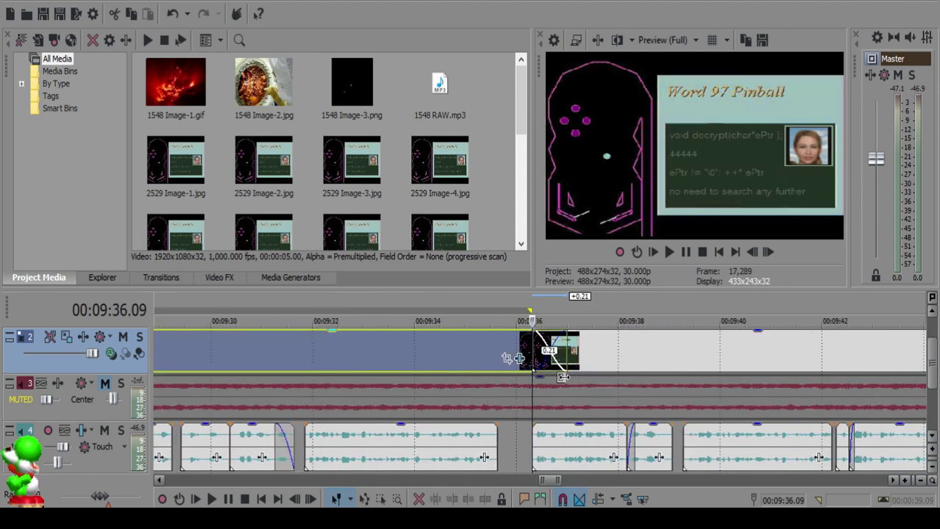
double_click(486, 348)
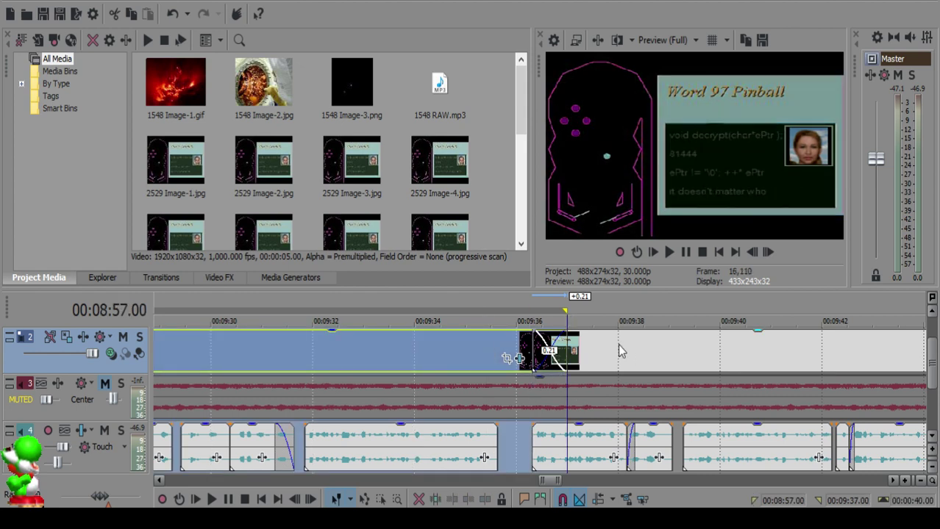
Step: Move the fifth image clip 9 frames earlier to start at 00:09:36.00, overlapping the fourth by 1 second
left_click_drag(620, 351, 602, 347)
double_click(602, 347)
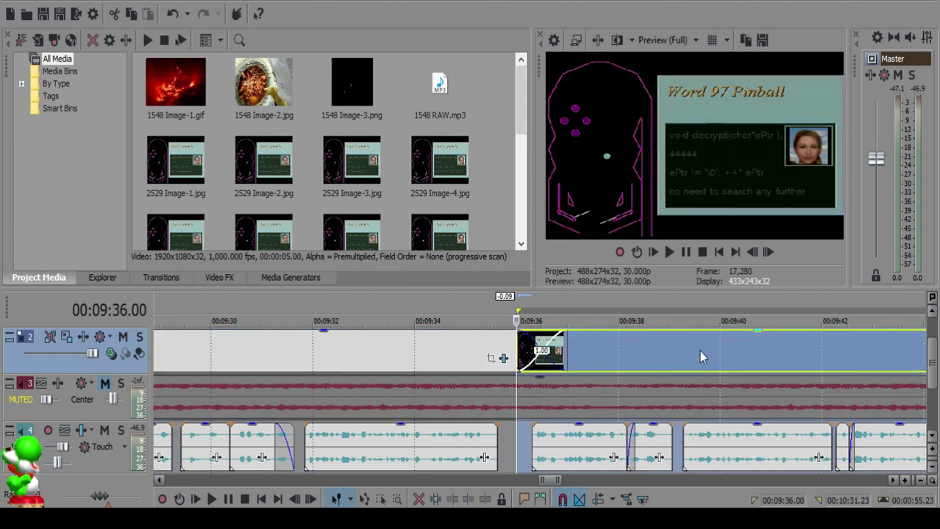
left_click(704, 352)
Step: Trim the fifth image clip to end at 00:10:16.00, making it 40 seconds long
scroll(704, 351, "down", 4)
left_click(767, 348)
scroll(764, 346, "down", 1)
scroll(761, 345, "up", 1)
left_click_drag(788, 342, 518, 350)
double_click(629, 348)
left_click(629, 347)
scroll(629, 346, "up", 4)
double_click(613, 344)
Step: Move the sixth image clip earlier to start at 00:10:15.00, overlapping the fifth with a 1-second crossfade
left_click(628, 343)
scroll(627, 343, "down", 4)
scroll(563, 349, "up", 4)
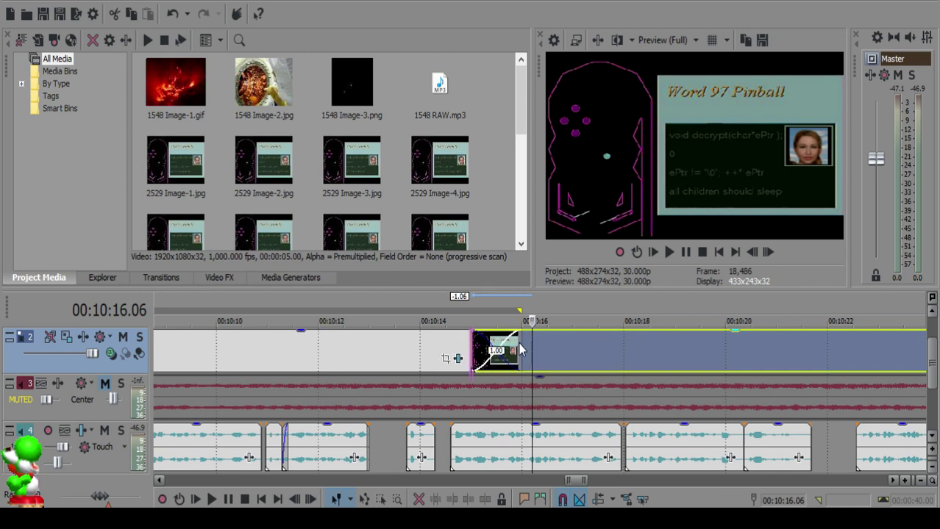
Step: Shorten the sixth image clip by 19 seconds and 9 frames to end at 00:10:55.15, and check its length
double_click(587, 349)
scroll(724, 340, "down", 4)
left_click(763, 348)
scroll(759, 348, "up", 2)
scroll(761, 355, "down", 5)
left_click_drag(792, 354, 673, 355)
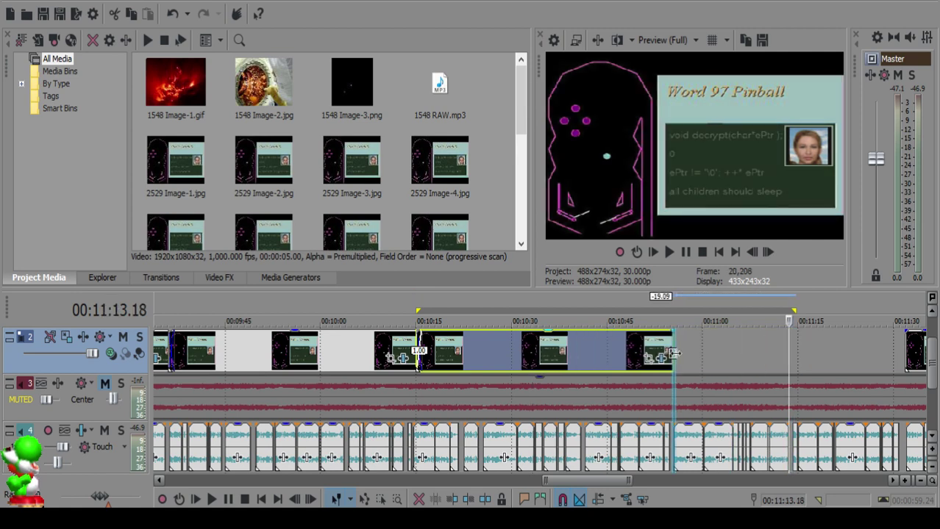
left_click(650, 353)
double_click(677, 349)
double_click(664, 344)
left_click(664, 347)
Step: Trim another 15 frames off the sixth image clip so that it ends at 00:10:55.00 and lasts 40 seconds
scroll(664, 340, "up", 15)
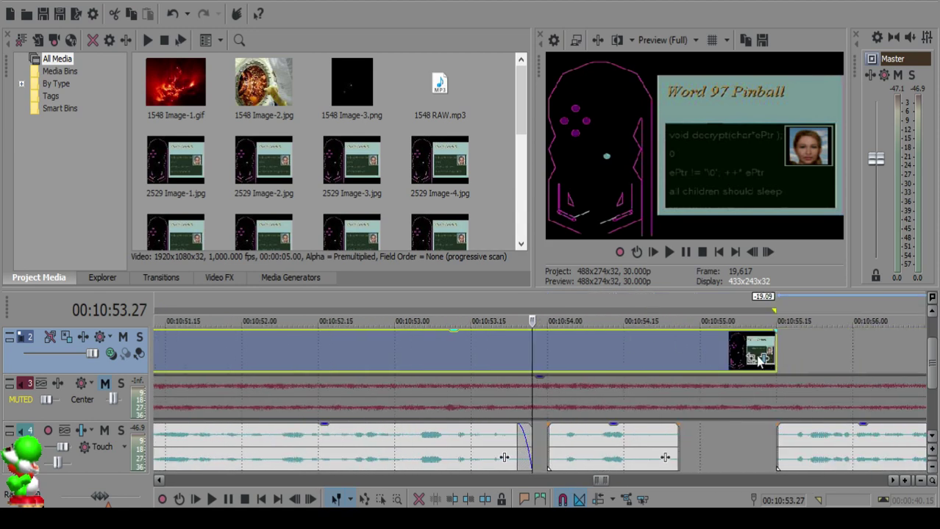
left_click_drag(770, 355, 681, 354)
scroll(689, 341, "down", 10)
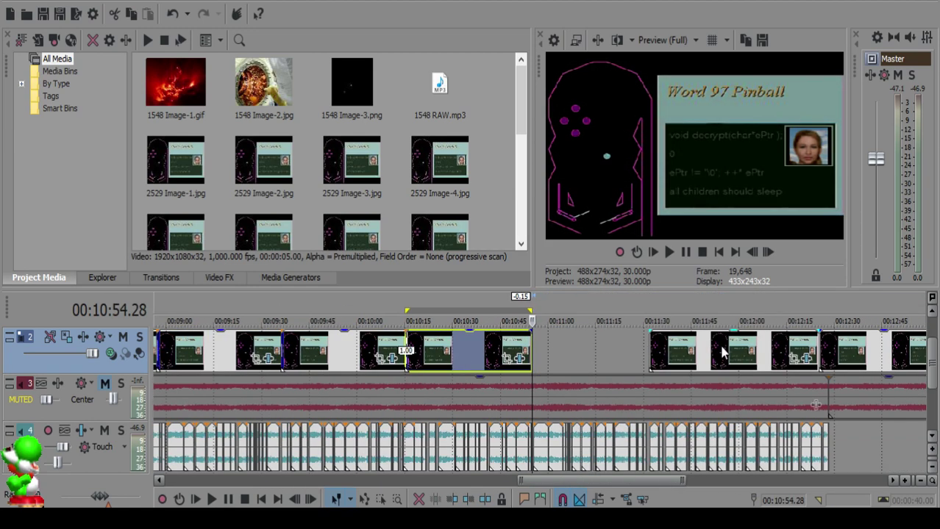
Step: Move the three remaining image clips earlier together so that they follow directly after the sixth clip
left_click(689, 354)
scroll(735, 353, "up", 5)
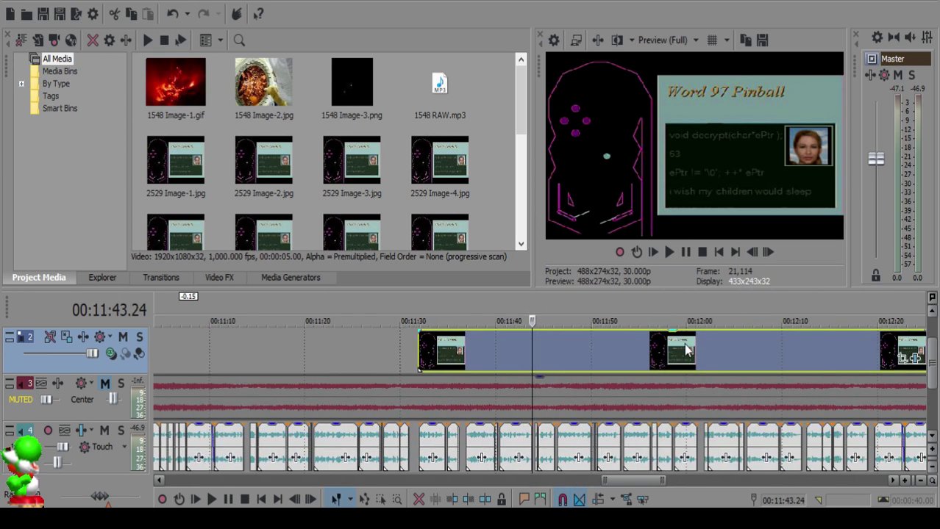
scroll(559, 352, "down", 5)
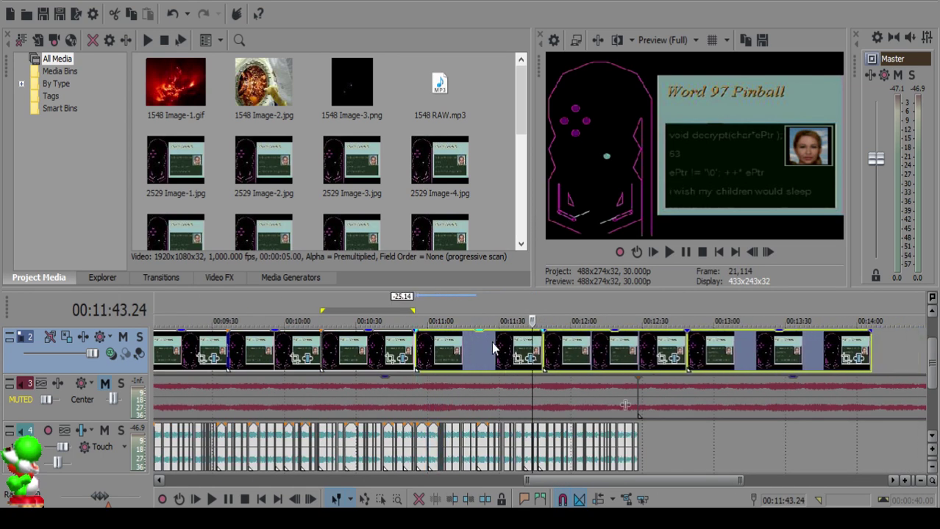
Step: Move the seventh image clip to start at 00:10:54.00 with a 1-second crossfade, and shorten it by 13 seconds and 28 frames
left_click(414, 332)
scroll(414, 335, "up", 7)
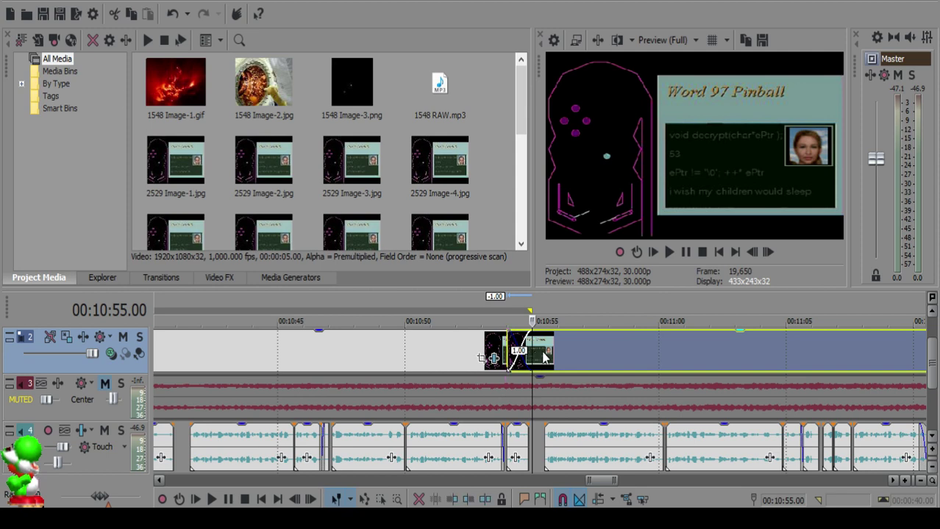
left_click(822, 341)
scroll(712, 355, "down", 6)
scroll(712, 355, "up", 2)
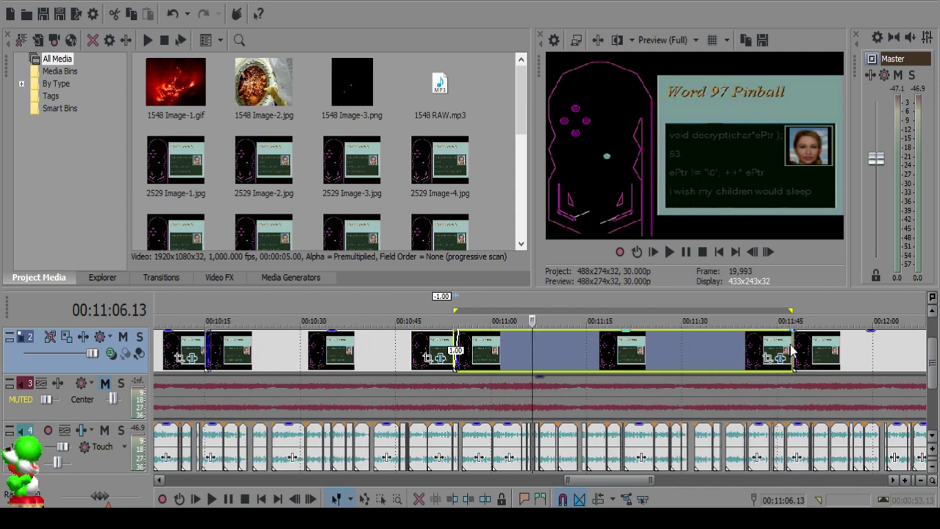
left_click_drag(790, 344, 701, 360)
double_click(689, 349)
left_click(695, 349)
scroll(685, 348, "up", 6)
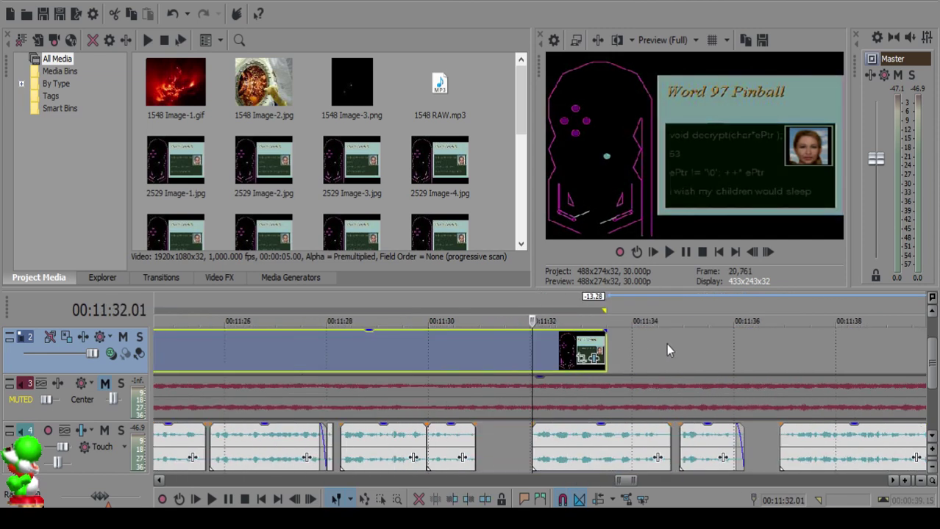
Step: Adjust the end of the seventh image clip to 00:11:34.00 so that it lasts 40 seconds, and check its length
left_click_drag(602, 339, 561, 352)
double_click(626, 346)
left_click(638, 347)
Step: Move the eighth image clip earlier to start at 00:11:33.00, overlapping the seventh with a 1-second crossfade
scroll(638, 347, "down", 6)
scroll(562, 351, "up", 5)
double_click(768, 350)
left_click(767, 349)
scroll(768, 351, "down", 4)
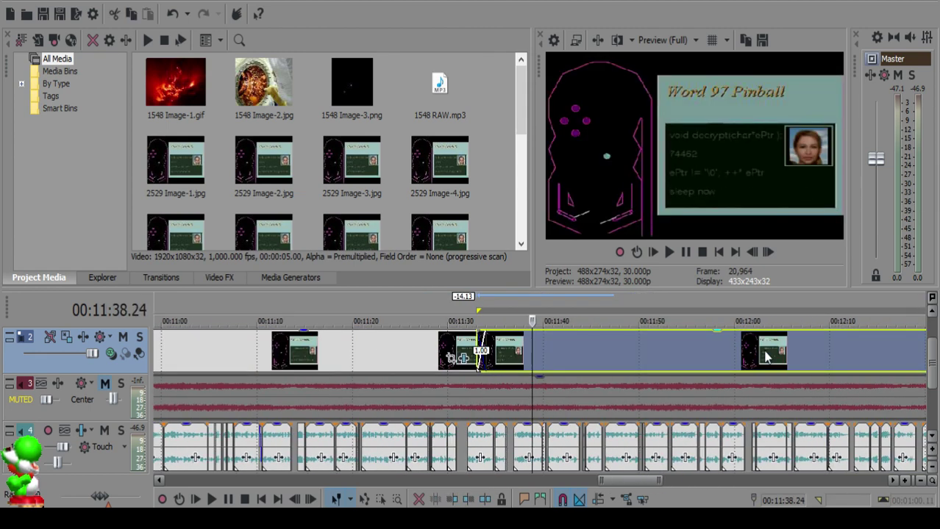
Step: Shorten the eighth image clip to end at 00:12:13.10, and check its length
scroll(767, 356, "down", 2)
left_click_drag(882, 349, 736, 351)
double_click(723, 351)
left_click(728, 352)
scroll(631, 349, "up", 4)
left_click_drag(592, 342, 712, 385)
double_click(687, 354)
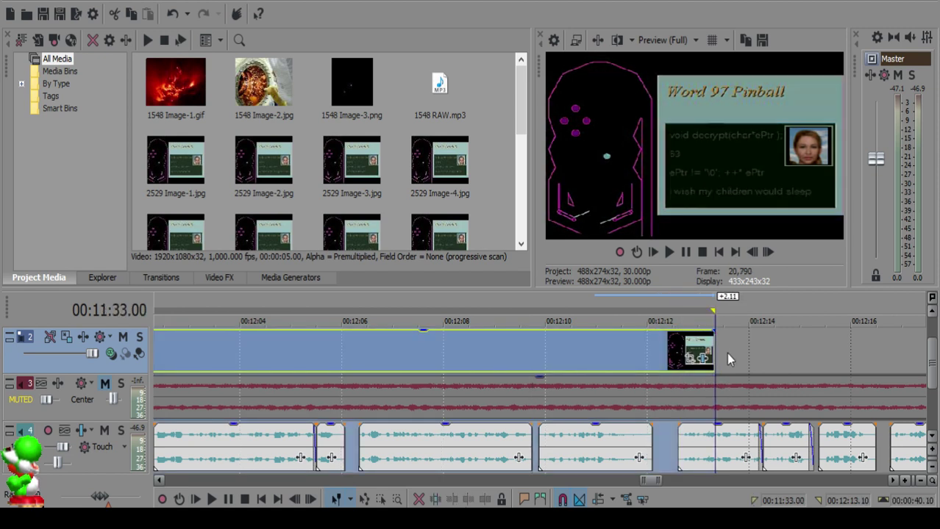
Step: Trim 10 frames off the eighth image clip to end at 00:12:13.00, and move the ninth clip to start there
left_click_drag(715, 343, 577, 344)
double_click(681, 344)
left_click(699, 347)
scroll(700, 347, "down", 5)
scroll(626, 345, "up", 5)
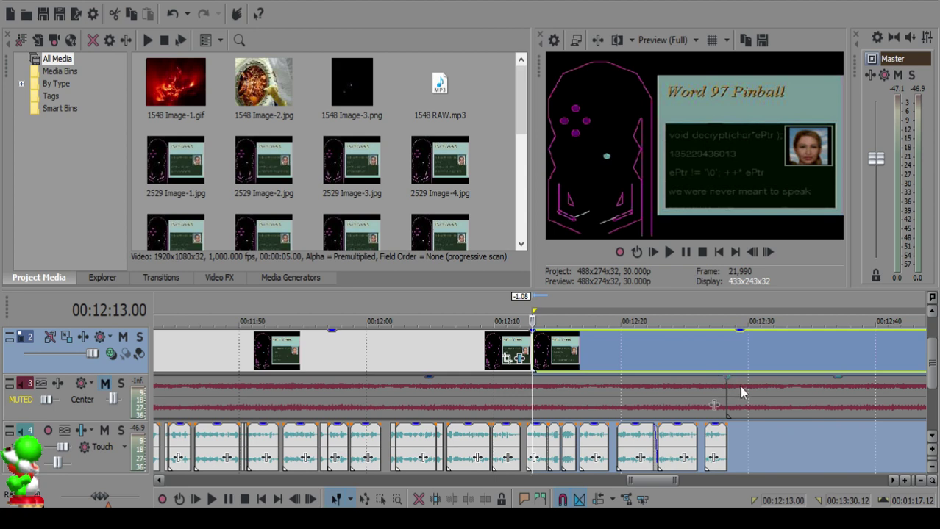
Step: Split the ninth image clip and the music at the voice-over's end, 00:12:28.10, and again about one second after it
left_click(741, 388)
scroll(735, 387, "up", 3)
scroll(726, 388, "up", 3)
key("s")
left_click(534, 353)
key("s")
left_click(424, 348)
key("s")
Step: Delete the music and image remainders after the second split, and check the length of the short closing segment
left_click(567, 410)
key("Delete")
left_click_drag(423, 376, 459, 379)
left_click(603, 358)
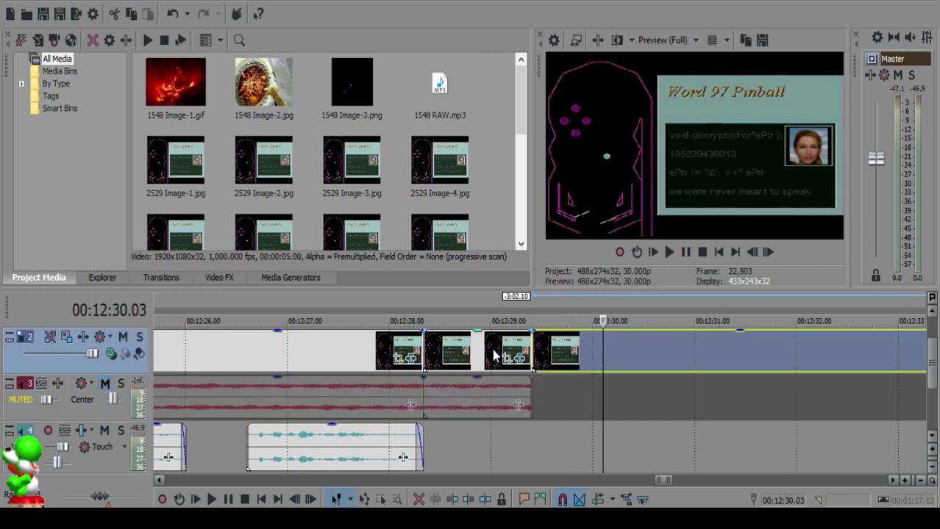
key("Delete")
double_click(496, 356)
scroll(604, 400, "down", 12)
scroll(765, 395, "up", 11)
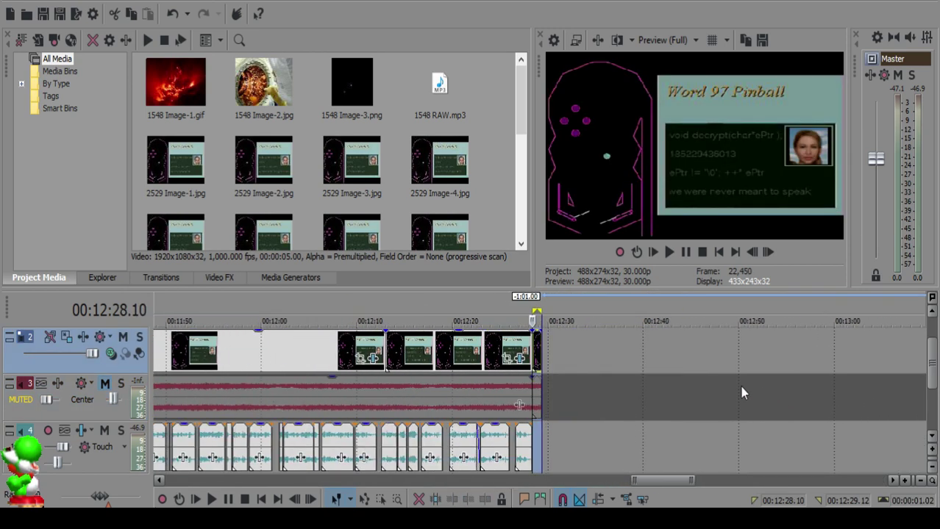
Step: Extend the short closing image and music segments to end at 00:12:38.10, making each 10 seconds long
scroll(622, 386, "down", 2)
left_click_drag(573, 351, 892, 376)
left_click(891, 384)
left_click_drag(555, 387, 892, 403)
Step: Fade out the closing image and music segments together over their full 10 seconds
left_click(835, 355, "ctrl")
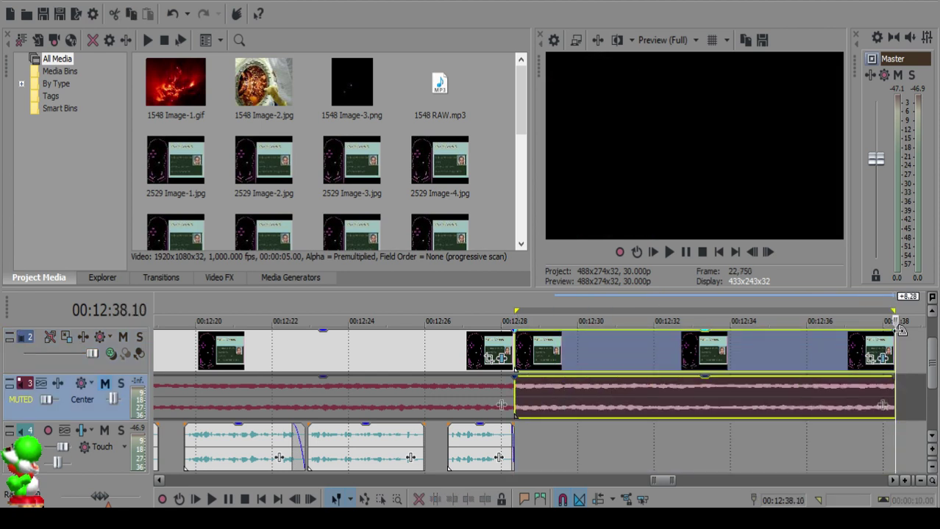
left_click_drag(898, 331, 395, 345)
left_click(505, 336)
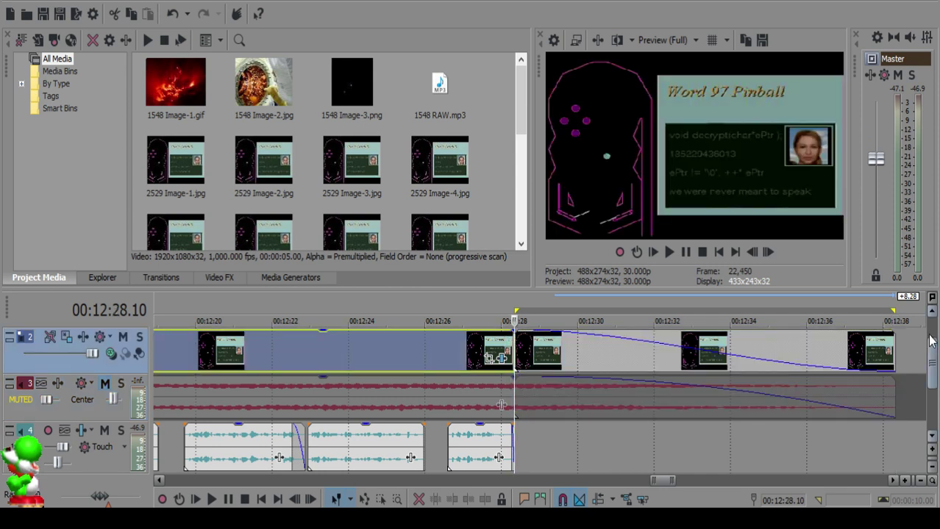
Step: Place the "STICK AROUND FOR MORE SCP AUDIO READINGS." title on track 1, starting at 00:12:28.10
left_click_drag(930, 344, 928, 324)
scroll(365, 215, "down", 5)
left_click_drag(261, 205, 517, 287)
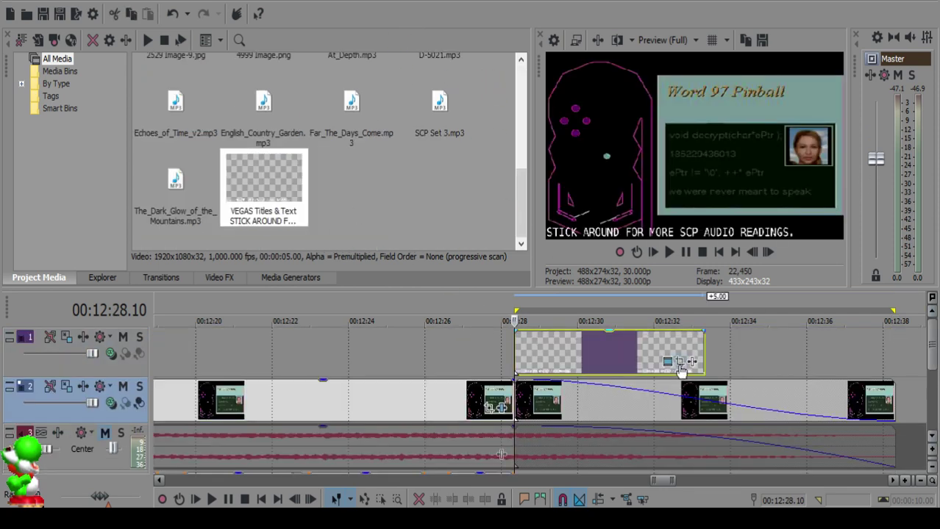
Step: Extend the closing title to end at 00:12:38.10 and fade it in over its full 10 seconds
scroll(681, 366, "down", 1)
left_click_drag(654, 343, 785, 342)
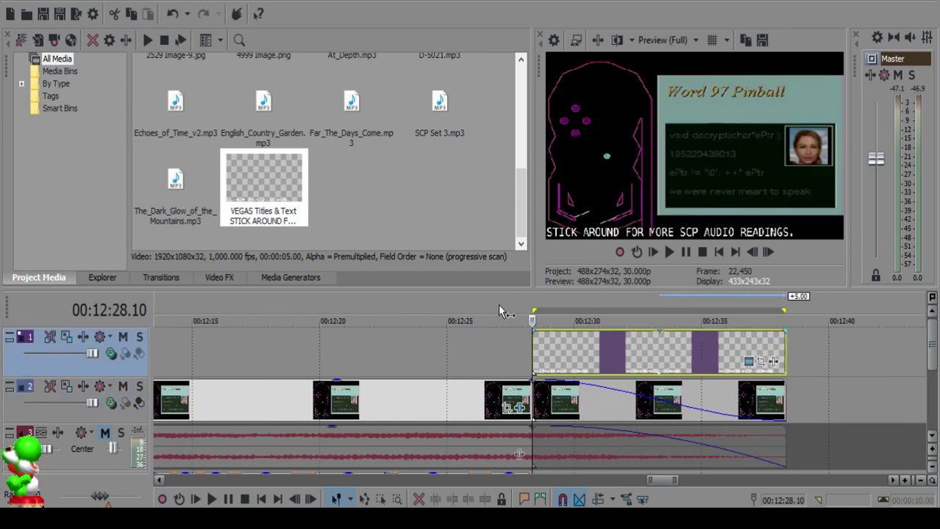
left_click_drag(533, 331, 784, 332)
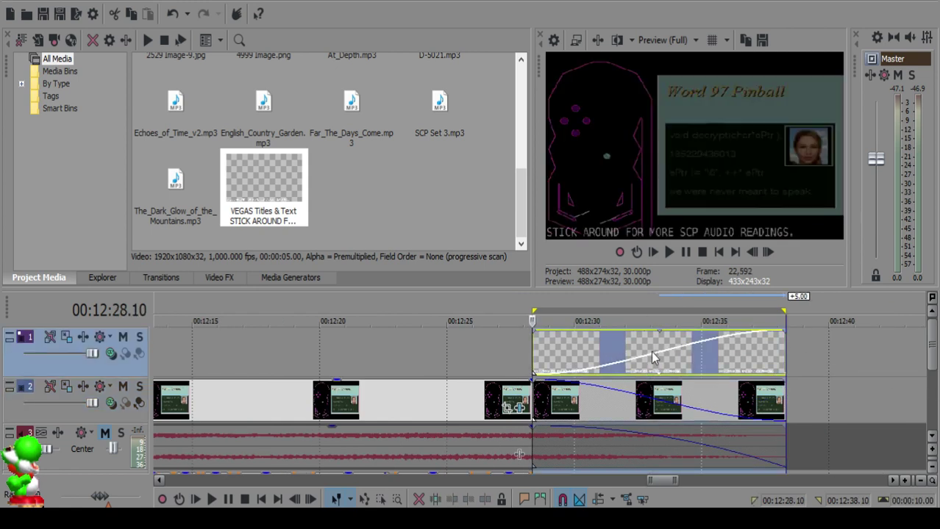
Step: Create a timeline region covering this reading, from its start at 00:07:00.00 to 00:12:38.10
scroll(607, 317, "down", 4)
left_click_drag(534, 309, 300, 355)
key("r")
Step: Place the playback cursor near the start of the reading, at 00:07:07.18, and unmute the music track
left_click(333, 359)
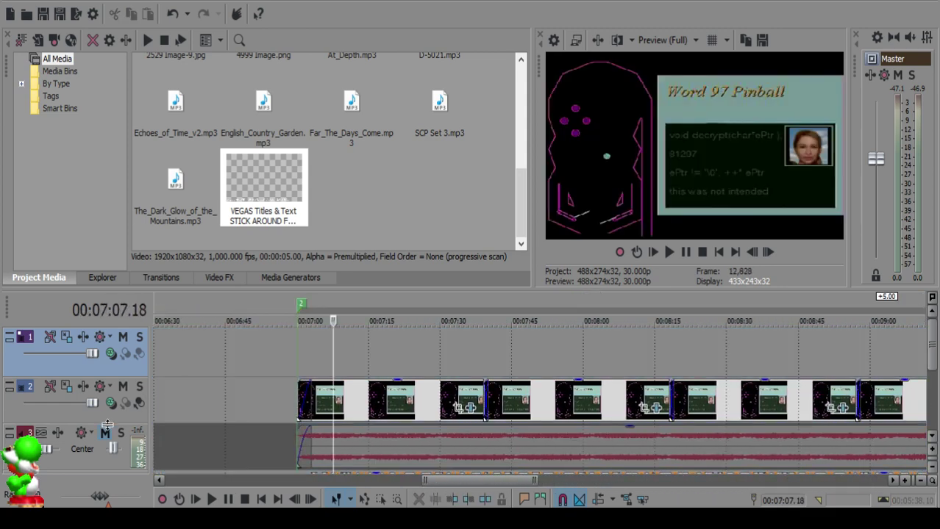
left_click(107, 433)
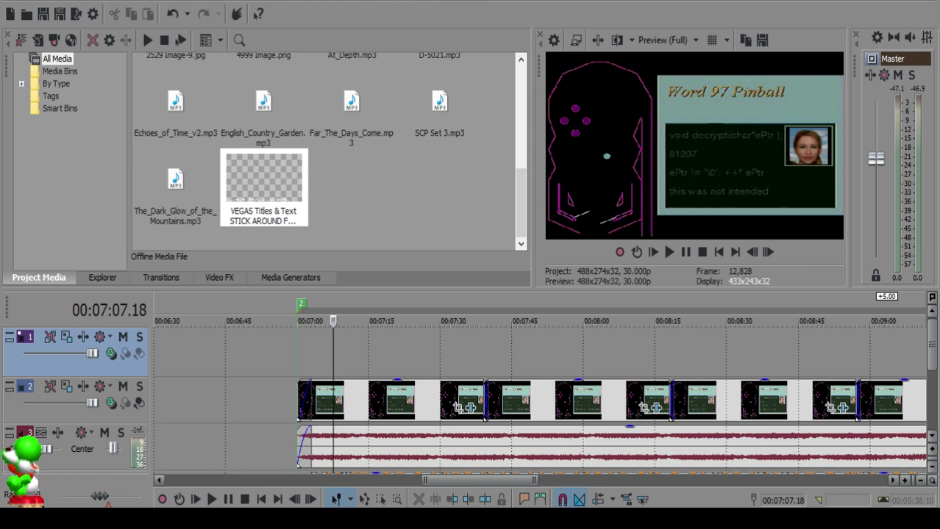